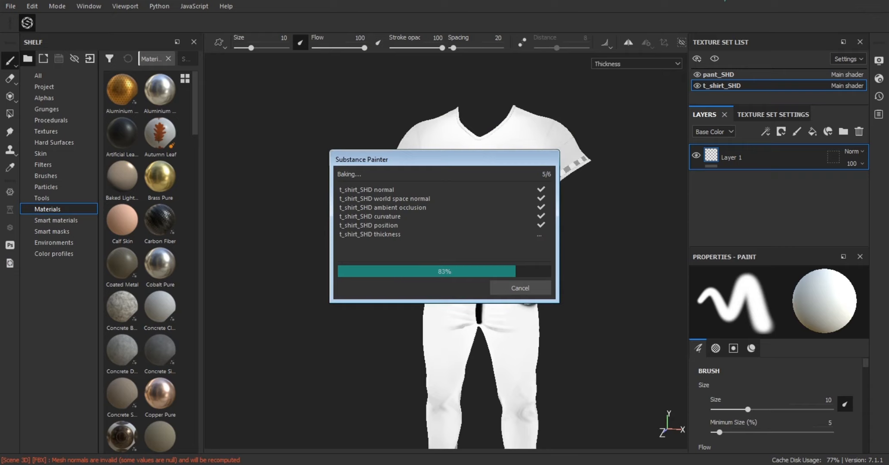
Step: Close the finished bake, search the materials for fabric, and add Fabric Knitted Sweater to the t_shirt_SHD layer stack
{"action": "left_click", "coordinate": [524, 288]}
{"action": "left_click_drag", "start_coordinate": [596, 245], "coordinate": [454, 258], "text": "alt"}
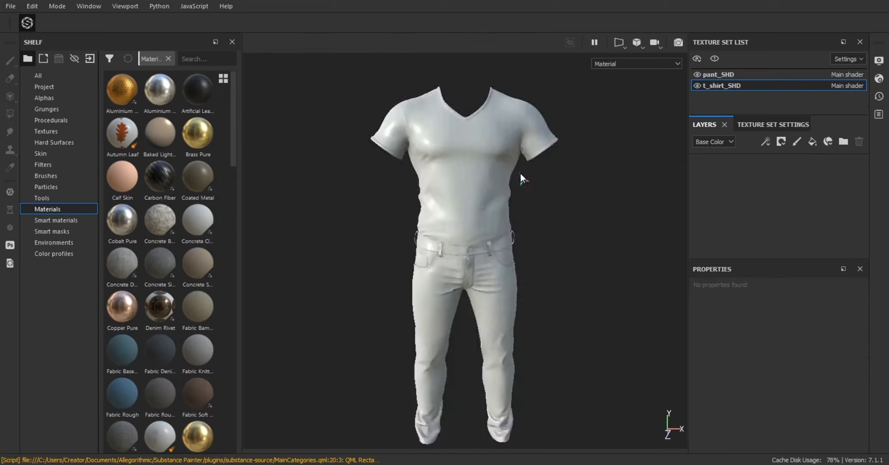
{"action": "scroll", "coordinate": [520, 174], "scroll_direction": "up", "scroll_amount": 4}
{"action": "left_click", "coordinate": [201, 59]}
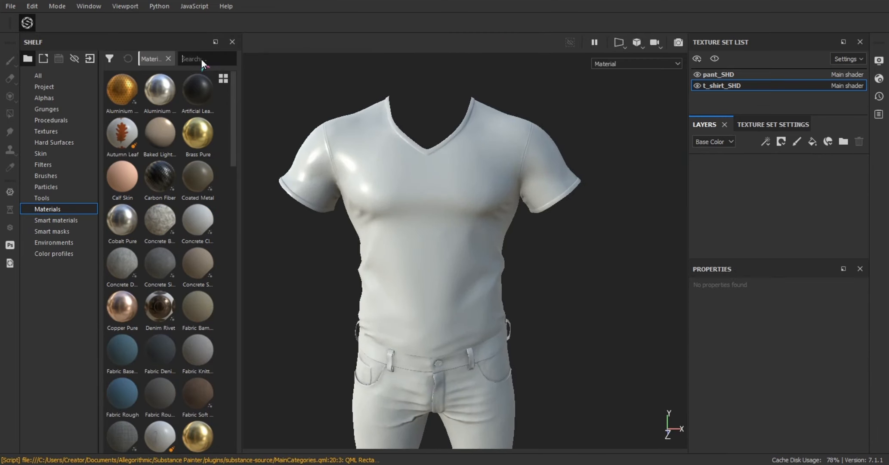
{"action": "type", "text": "fabric"}
{"action": "left_click_drag", "start_coordinate": [171, 134], "coordinate": [765, 183]}
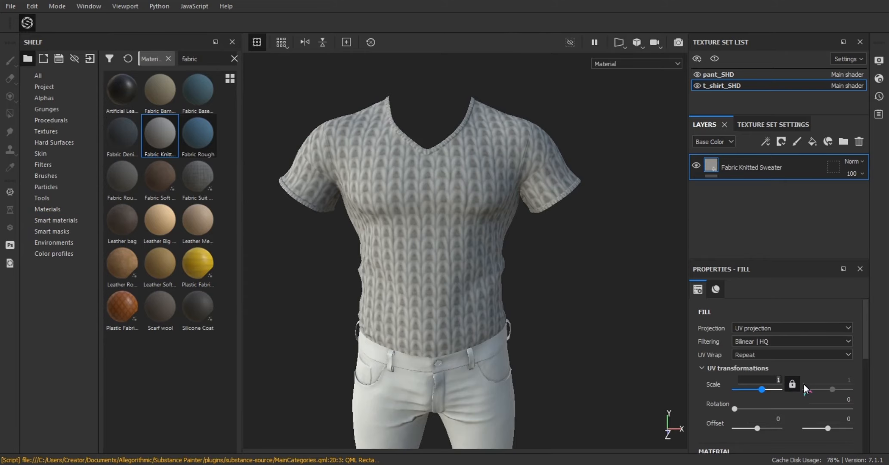
Step: Set the knitted fabric's UV scale to 8 and both Pattern Tile X and Pattern Tile Y to 10
{"action": "scroll", "coordinate": [468, 246], "scroll_direction": "up", "scroll_amount": 5}
{"action": "scroll", "coordinate": [805, 398], "scroll_direction": "down", "scroll_amount": 4}
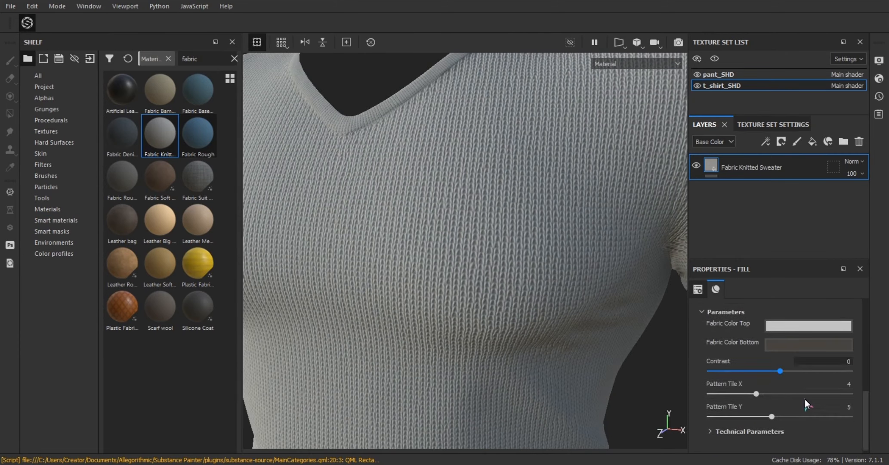
{"action": "left_click_drag", "start_coordinate": [756, 389], "coordinate": [851, 388]}
{"action": "left_click_drag", "start_coordinate": [771, 411], "coordinate": [851, 411]}
{"action": "scroll", "coordinate": [410, 230], "scroll_direction": "down", "scroll_amount": 3}
{"action": "scroll", "coordinate": [488, 218], "scroll_direction": "up", "scroll_amount": 6}
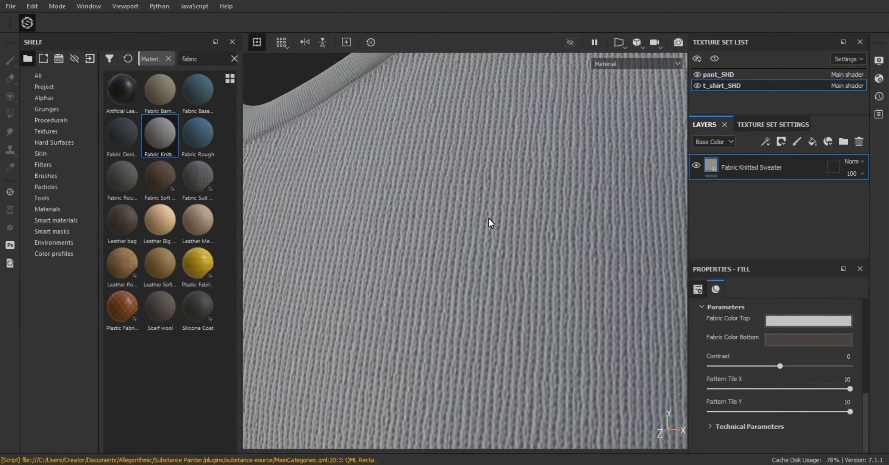
{"action": "scroll", "coordinate": [490, 223], "scroll_direction": "down", "scroll_amount": 3}
{"action": "scroll", "coordinate": [817, 357], "scroll_direction": "up", "scroll_amount": 5}
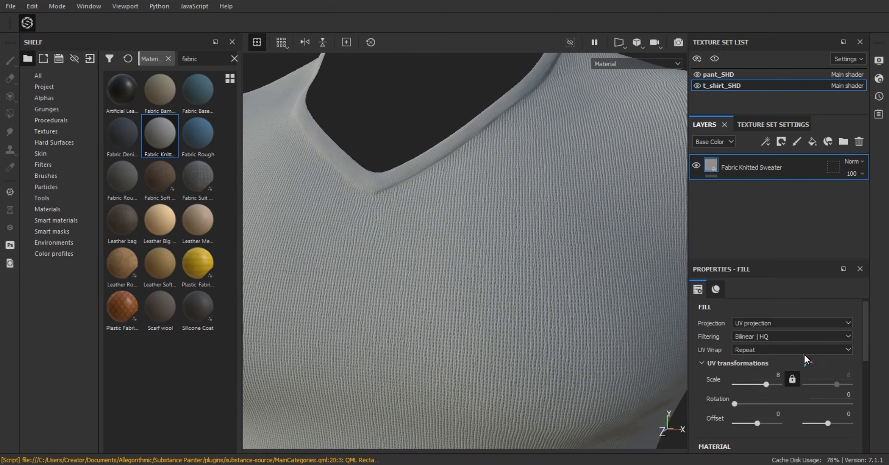
Step: Set the knitted fabric's UV scale to 7 and its Fabric Color Top to near-black
{"action": "left_click", "coordinate": [778, 375]}
{"action": "type", "text": "7"}
{"action": "key", "text": "Return"}
{"action": "right_click_drag", "start_coordinate": [486, 224], "coordinate": [503, 232], "text": "alt"}
{"action": "scroll", "coordinate": [770, 383], "scroll_direction": "down", "scroll_amount": 5}
{"action": "left_click", "coordinate": [788, 354]}
{"action": "left_click", "coordinate": [738, 321]}
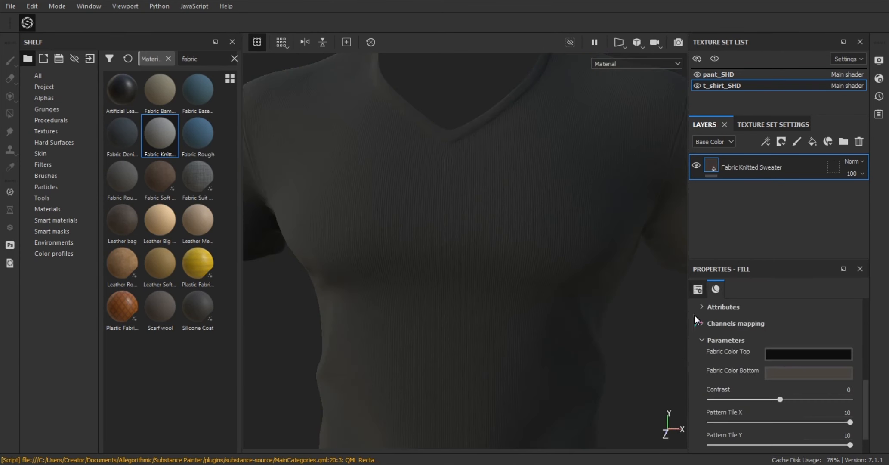
Step: Try a mid-grey Fabric Color Bottom and check the knit up close
{"action": "left_click_drag", "start_coordinate": [538, 275], "coordinate": [486, 280], "text": "alt"}
{"action": "right_click_drag", "start_coordinate": [486, 280], "coordinate": [446, 298], "text": "alt"}
{"action": "left_click", "coordinate": [791, 373]}
{"action": "left_click_drag", "start_coordinate": [755, 317], "coordinate": [730, 295]}
{"action": "right_click_drag", "start_coordinate": [464, 241], "coordinate": [39, 232], "text": "alt"}
{"action": "left_click_drag", "start_coordinate": [449, 237], "coordinate": [482, 241], "text": "alt"}
{"action": "right_click_drag", "start_coordinate": [366, 275], "coordinate": [482, 250], "text": "alt"}
Step: Try a bright red Fabric Color Bottom on the knitted fabric
{"action": "left_click", "coordinate": [790, 373]}
{"action": "left_click", "coordinate": [783, 309]}
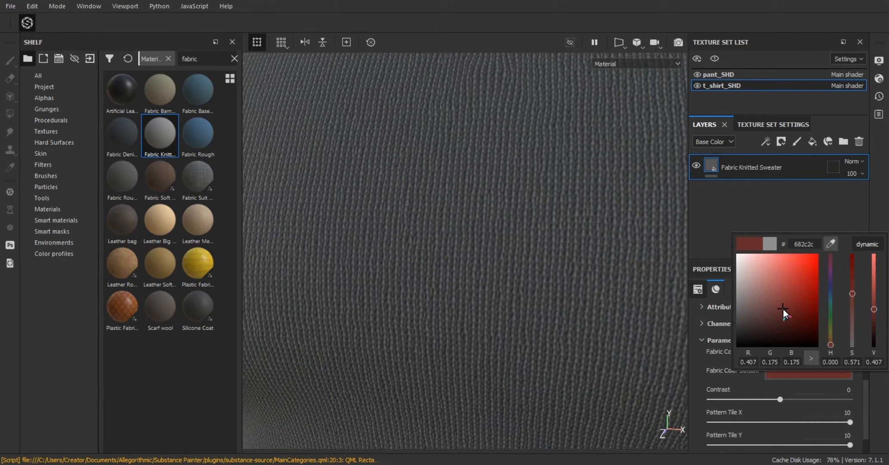
{"action": "left_click_drag", "start_coordinate": [783, 309], "coordinate": [670, 236]}
{"action": "right_click_drag", "start_coordinate": [508, 220], "coordinate": [449, 293], "text": "alt"}
{"action": "left_click_drag", "start_coordinate": [449, 293], "coordinate": [540, 318], "text": "alt"}
{"action": "right_click_drag", "start_coordinate": [540, 319], "coordinate": [572, 321], "text": "alt"}
{"action": "left_click", "coordinate": [790, 373]}
{"action": "left_click_drag", "start_coordinate": [796, 293], "coordinate": [827, 252]}
{"action": "left_click", "coordinate": [570, 327]}
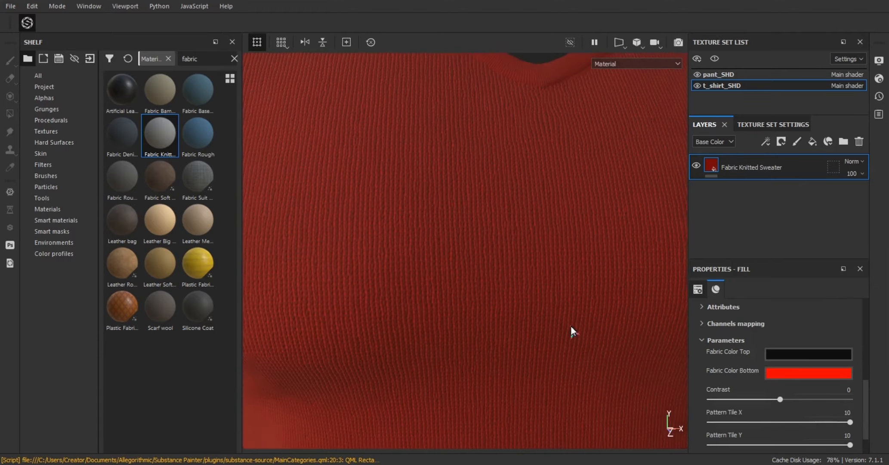
Step: Set the knitted fabric's Fabric Color Bottom to black
{"action": "right_click_drag", "start_coordinate": [571, 327], "coordinate": [594, 330], "text": "alt"}
{"action": "left_click", "coordinate": [785, 373]}
{"action": "left_click_drag", "start_coordinate": [793, 318], "coordinate": [796, 348]}
{"action": "left_click", "coordinate": [808, 215]}
Step: Try a dark grey Fabric Color Top and check the knit from several angles
{"action": "left_click", "coordinate": [806, 355]}
{"action": "left_click_drag", "start_coordinate": [792, 306], "coordinate": [710, 303]}
{"action": "right_click_drag", "start_coordinate": [517, 262], "coordinate": [367, 246], "text": "alt"}
{"action": "left_click_drag", "start_coordinate": [367, 245], "coordinate": [309, 211], "text": "alt"}
{"action": "right_click_drag", "start_coordinate": [309, 211], "coordinate": [258, 205], "text": "alt"}
{"action": "left_click_drag", "start_coordinate": [258, 206], "coordinate": [224, 202], "text": "alt"}
{"action": "right_click_drag", "start_coordinate": [224, 202], "coordinate": [507, 200], "text": "alt"}
Step: Set Fabric Color Top to a near-black shade and review the colour on the shirt
{"action": "left_click", "coordinate": [795, 354]}
{"action": "left_click_drag", "start_coordinate": [740, 302], "coordinate": [731, 321]}
{"action": "left_click", "coordinate": [796, 373]}
{"action": "left_click", "coordinate": [769, 213]}
{"action": "left_click", "coordinate": [787, 353]}
{"action": "right_click_drag", "start_coordinate": [602, 215], "coordinate": [502, 186], "text": "alt"}
{"action": "left_click_drag", "start_coordinate": [503, 185], "coordinate": [400, 241], "text": "alt"}
{"action": "right_click_drag", "start_coordinate": [400, 241], "coordinate": [559, 213], "text": "alt"}
{"action": "left_click_drag", "start_coordinate": [559, 213], "coordinate": [524, 208], "text": "alt"}
{"action": "right_click_drag", "start_coordinate": [524, 208], "coordinate": [550, 211], "text": "alt"}
Step: Create a new layer folder and name it T-Shirt
{"action": "left_click", "coordinate": [843, 141]}
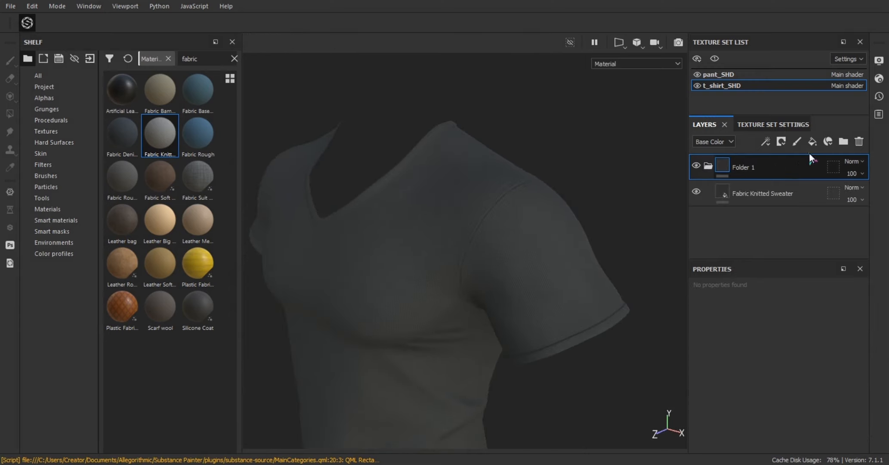
{"action": "double_click", "coordinate": [746, 166]}
{"action": "type", "text": "T-Shirt"}
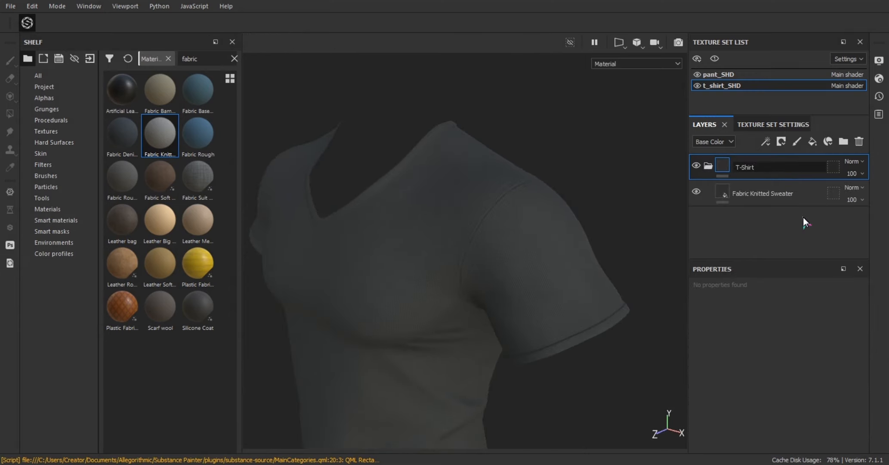
{"action": "key", "text": "Return"}
Step: Group the Fabric Knitted Sweater layer in a subfolder inside T-Shirt and add a black mask to that subfolder
{"action": "left_click", "coordinate": [771, 193]}
{"action": "key", "text": "ctrl+g"}
{"action": "middle_click_drag", "start_coordinate": [542, 244], "coordinate": [580, 236], "text": "alt"}
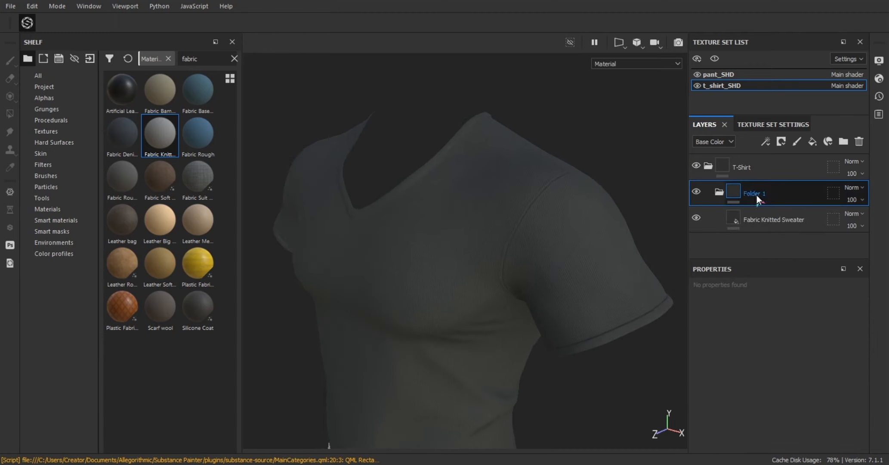
{"action": "right_click", "coordinate": [780, 194]}
{"action": "left_click", "coordinate": [766, 8]}
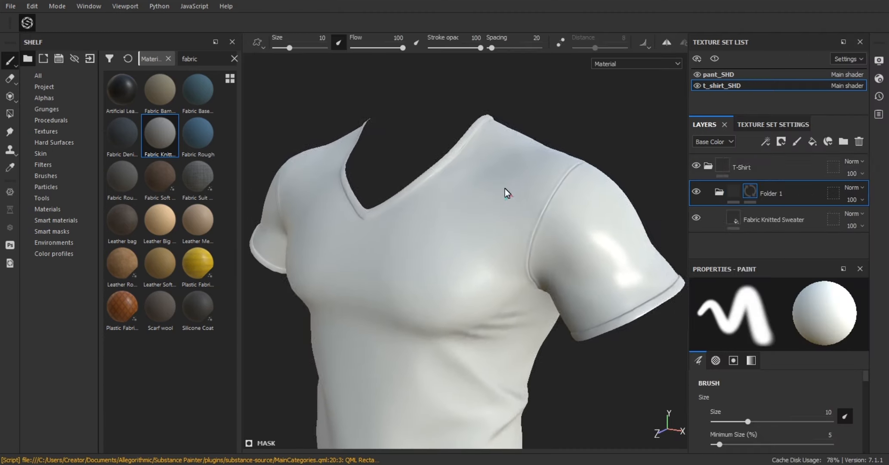
Step: Reveal the shirt's body and sleeves in Folder 1's mask with a white Polygon Fill by UV chunk, leaving out the collar and sleeve trims
{"action": "middle_click_drag", "start_coordinate": [506, 193], "coordinate": [520, 173], "text": "alt"}
{"action": "left_click", "coordinate": [757, 215]}
{"action": "left_click", "coordinate": [750, 193]}
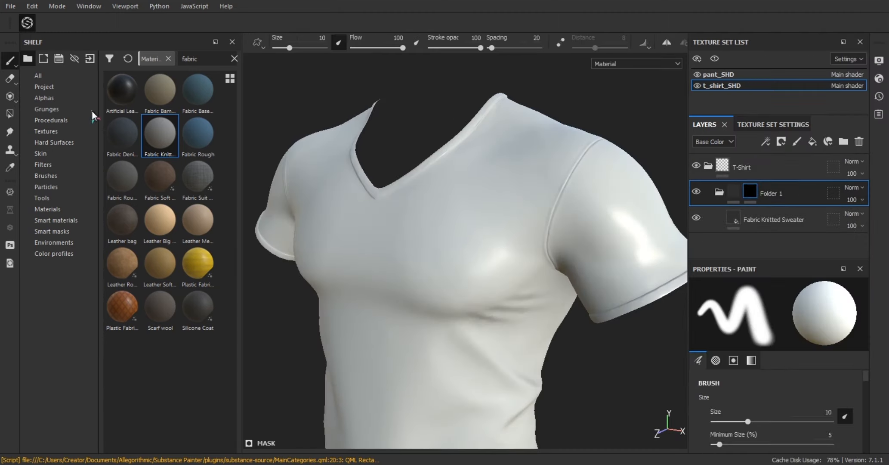
{"action": "left_click", "coordinate": [10, 113]}
{"action": "scroll", "coordinate": [486, 184], "scroll_direction": "up", "scroll_amount": 3}
{"action": "left_click_drag", "start_coordinate": [486, 185], "coordinate": [501, 273], "text": "alt"}
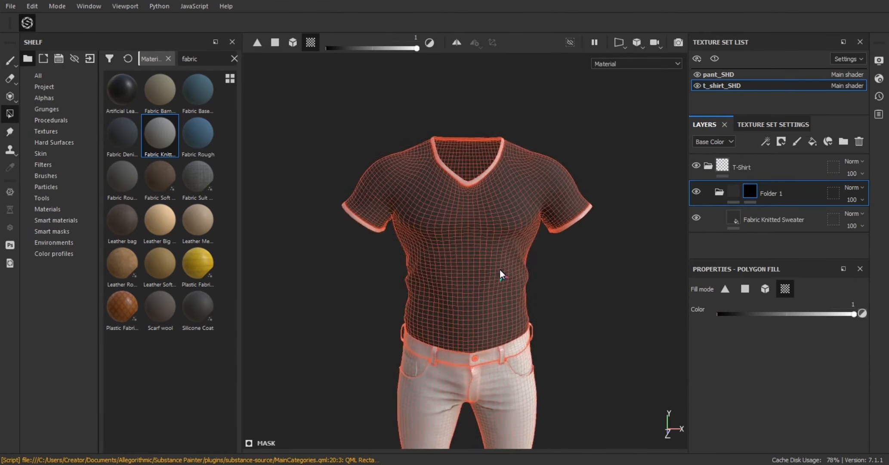
{"action": "left_click", "coordinate": [10, 60]}
{"action": "scroll", "coordinate": [477, 235], "scroll_direction": "up", "scroll_amount": 3}
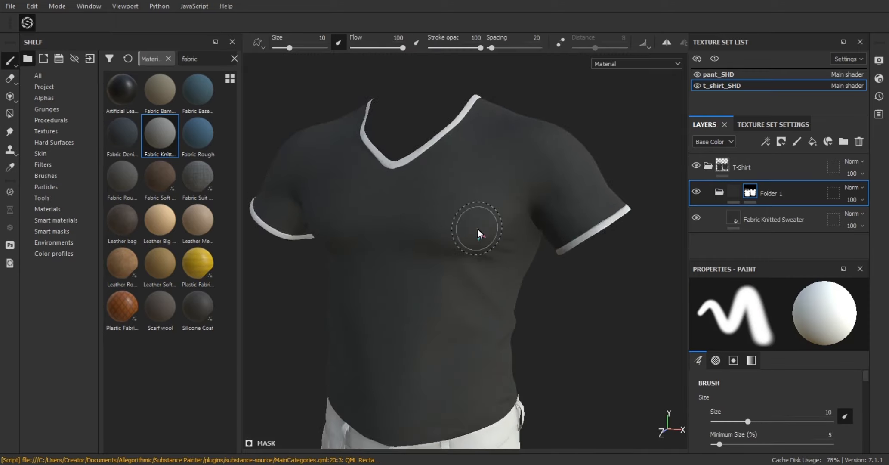
Step: Reduce the brush size to 1.76 and examine the masked knit on the shirt's chest, neckline and sleeve
{"action": "mouse_move", "coordinate": [477, 234]}
{"action": "left_mouse_down", "text": "alt"}
{"action": "mouse_move", "coordinate": [390, 251]}
{"action": "mouse_move", "coordinate": [460, 264]}
{"action": "mouse_move", "coordinate": [543, 331]}
{"action": "mouse_move", "coordinate": [488, 221]}
{"action": "left_mouse_up", "text": "alt"}
{"action": "scroll", "coordinate": [390, 252], "scroll_direction": "up", "scroll_amount": 5}
{"action": "right_click_drag", "start_coordinate": [493, 203], "coordinate": [400, 224], "text": "alt"}
{"action": "mouse_move", "coordinate": [400, 224]}
{"action": "right_mouse_down", "text": "ctrl"}
{"action": "mouse_move", "coordinate": [398, 236]}
{"action": "mouse_move", "coordinate": [370, 234]}
{"action": "right_mouse_up", "text": "ctrl"}
{"action": "left_click_drag", "start_coordinate": [387, 228], "coordinate": [482, 202], "text": "alt"}
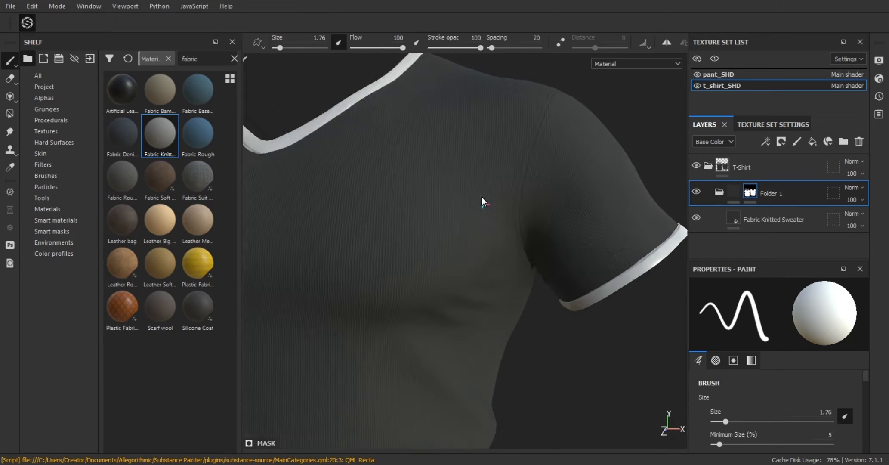
{"action": "right_click_drag", "start_coordinate": [481, 195], "coordinate": [327, 224], "text": "alt"}
{"action": "left_click_drag", "start_coordinate": [421, 200], "coordinate": [489, 236], "text": "alt"}
{"action": "right_click_drag", "start_coordinate": [489, 236], "coordinate": [506, 270], "text": "alt"}
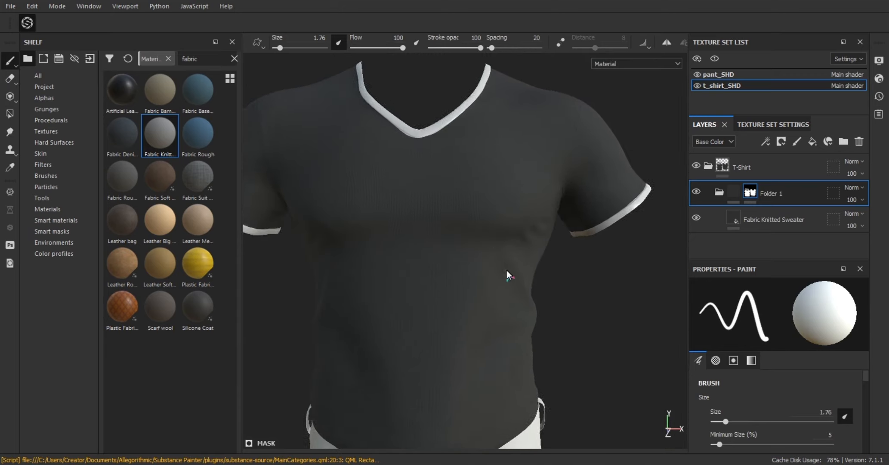
Step: Add a white mask to the Fabric Knitted Sweater layer
{"action": "left_click", "coordinate": [746, 222]}
{"action": "mouse_move", "coordinate": [469, 234]}
{"action": "right_mouse_down", "text": "alt"}
{"action": "mouse_move", "coordinate": [415, 238]}
{"action": "mouse_move", "coordinate": [481, 224]}
{"action": "right_mouse_up", "text": "alt"}
{"action": "left_click_drag", "start_coordinate": [482, 224], "coordinate": [467, 218], "text": "alt"}
{"action": "right_click_drag", "start_coordinate": [467, 218], "coordinate": [333, 240], "text": "alt"}
{"action": "middle_click_drag", "start_coordinate": [333, 241], "coordinate": [419, 186], "text": "alt"}
{"action": "left_click_drag", "start_coordinate": [419, 187], "coordinate": [486, 186], "text": "alt"}
{"action": "right_click_drag", "start_coordinate": [486, 187], "coordinate": [526, 196], "text": "alt"}
{"action": "right_click", "coordinate": [802, 216]}
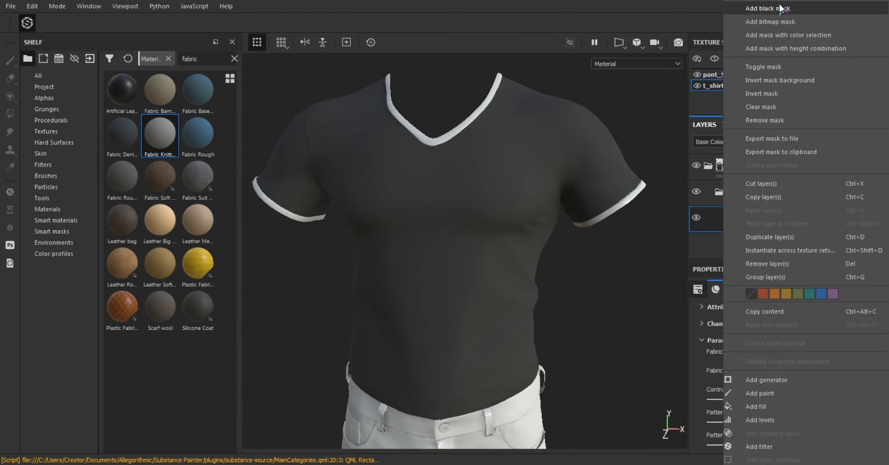
{"action": "left_click", "coordinate": [781, 8]}
Step: Try a black mask stroke on the shirt's shoulder in the 3D view and undo it
{"action": "mouse_move", "coordinate": [627, 322]}
{"action": "right_mouse_down", "text": "alt"}
{"action": "mouse_move", "coordinate": [556, 242]}
{"action": "mouse_move", "coordinate": [561, 191]}
{"action": "right_mouse_up", "text": "alt"}
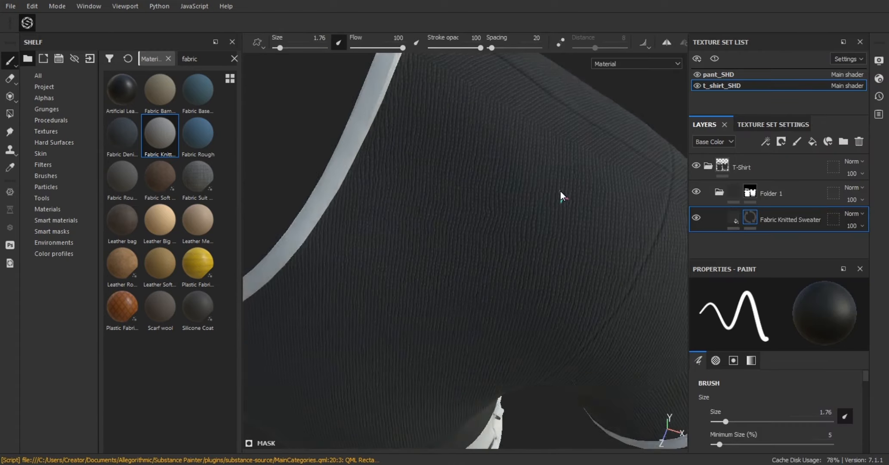
{"action": "left_click_drag", "start_coordinate": [561, 191], "coordinate": [467, 207], "text": "alt"}
{"action": "right_click_drag", "start_coordinate": [467, 207], "coordinate": [541, 200], "text": "alt"}
{"action": "left_click_drag", "start_coordinate": [533, 226], "coordinate": [532, 251]}
{"action": "key", "text": "ctrl+z"}
Step: Display the 3D and 2D views side by side
{"action": "right_click_drag", "start_coordinate": [533, 252], "coordinate": [348, 166], "text": "alt"}
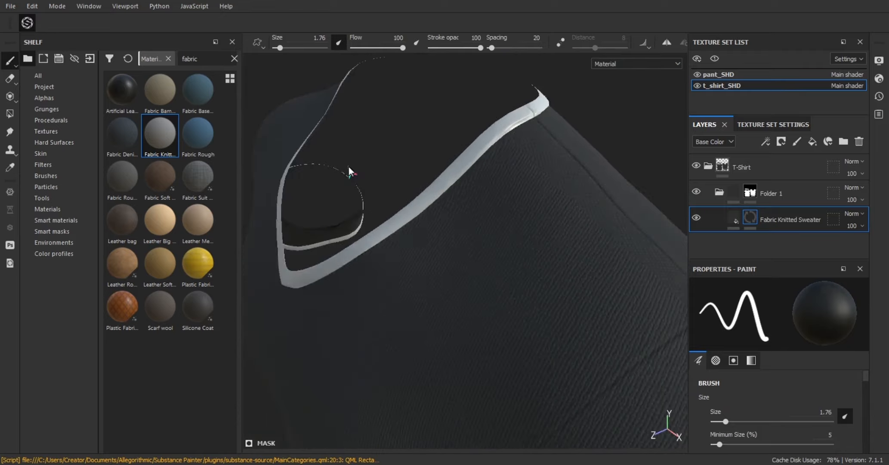
{"action": "left_click_drag", "start_coordinate": [348, 166], "coordinate": [389, 150], "text": "alt"}
{"action": "key", "text": "Tab"}
{"action": "left_click", "coordinate": [800, 42]}
{"action": "left_click", "coordinate": [819, 59]}
{"action": "key", "text": "Tab"}
Step: Set the brush alignment to UV
{"action": "scroll", "coordinate": [790, 413], "scroll_direction": "down", "scroll_amount": 3}
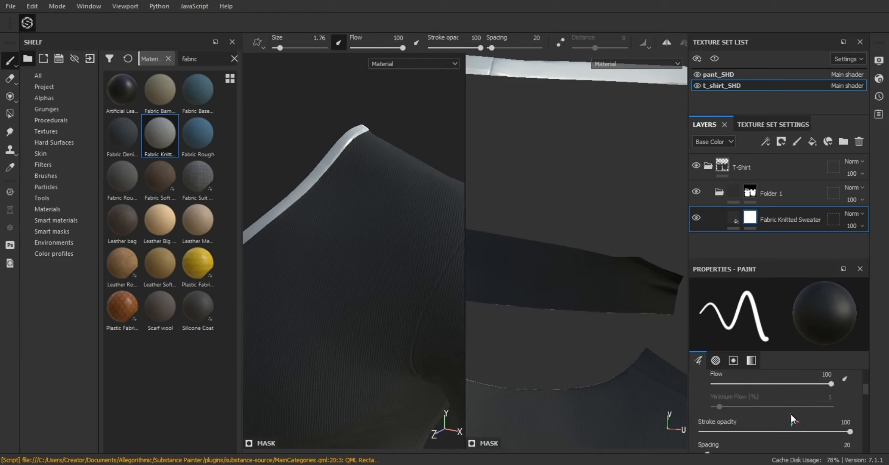
{"action": "scroll", "coordinate": [796, 415], "scroll_direction": "down", "scroll_amount": 5}
{"action": "left_click", "coordinate": [801, 416]}
{"action": "left_click", "coordinate": [790, 457]}
Step: Mask out the knit at the shoulder end of the sleeve seam in the 2D view with a black brush of size 3.13
{"action": "scroll", "coordinate": [434, 345], "scroll_direction": "down", "scroll_amount": 3}
{"action": "scroll", "coordinate": [569, 255], "scroll_direction": "down", "scroll_amount": 5}
{"action": "scroll", "coordinate": [607, 314], "scroll_direction": "up", "scroll_amount": 5}
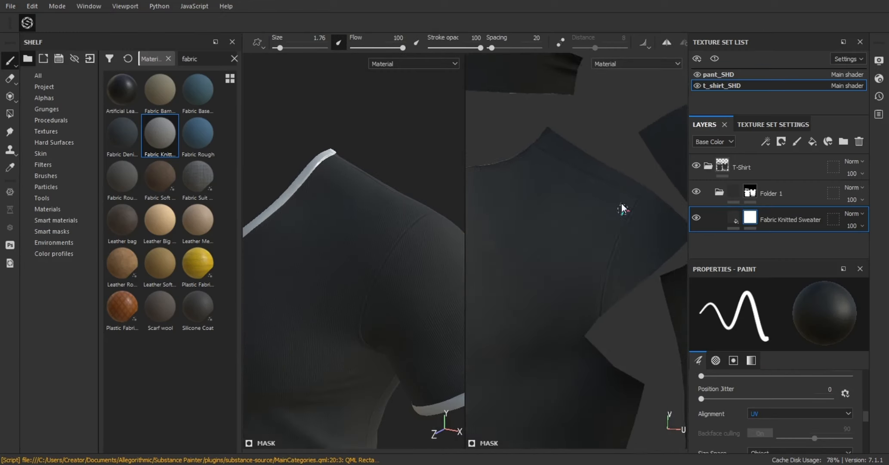
{"action": "scroll", "coordinate": [621, 204], "scroll_direction": "up", "scroll_amount": 5}
{"action": "right_click_drag", "start_coordinate": [596, 202], "coordinate": [608, 202], "text": "ctrl"}
{"action": "middle_click_drag", "start_coordinate": [611, 159], "coordinate": [604, 197], "text": "alt"}
{"action": "left_click_drag", "start_coordinate": [604, 197], "coordinate": [581, 197]}
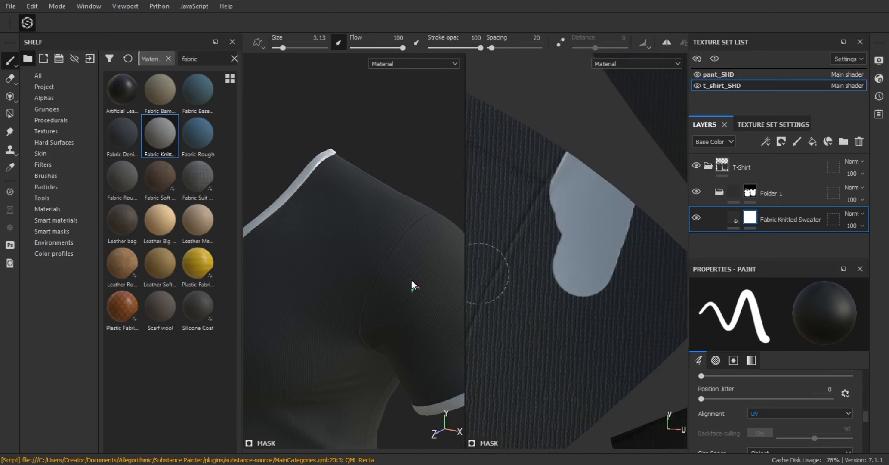
Step: Reduce the brush size to 1.01 and extend the masked-out area down beside the sleeve seam in the 2D view
{"action": "scroll", "coordinate": [411, 282], "scroll_direction": "down", "scroll_amount": 3}
{"action": "left_click_drag", "start_coordinate": [408, 304], "coordinate": [185, 246], "text": "alt"}
{"action": "scroll", "coordinate": [434, 217], "scroll_direction": "down", "scroll_amount": 2}
{"action": "right_click_drag", "start_coordinate": [598, 279], "coordinate": [594, 195], "text": "alt"}
{"action": "left_click_drag", "start_coordinate": [595, 196], "coordinate": [587, 174], "text": "alt"}
{"action": "mouse_move", "coordinate": [587, 174]}
{"action": "right_mouse_down", "text": "alt"}
{"action": "mouse_move", "coordinate": [676, 394]}
{"action": "mouse_move", "coordinate": [620, 332]}
{"action": "mouse_move", "coordinate": [623, 342]}
{"action": "right_mouse_up", "text": "alt"}
{"action": "right_click_drag", "start_coordinate": [603, 177], "coordinate": [586, 176], "text": "ctrl"}
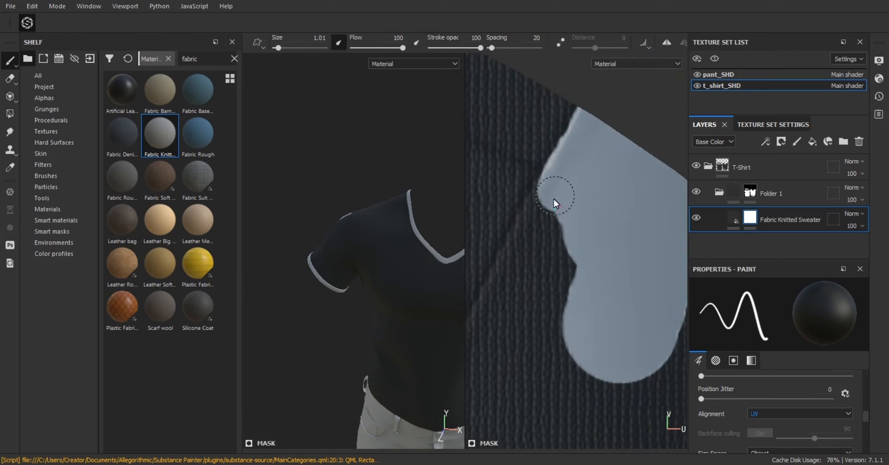
{"action": "mouse_move", "coordinate": [554, 199]}
{"action": "left_mouse_down"}
{"action": "mouse_move", "coordinate": [544, 212]}
{"action": "mouse_move", "coordinate": [551, 281]}
{"action": "left_mouse_up"}
{"action": "middle_click_drag", "start_coordinate": [566, 221], "coordinate": [606, 140], "text": "alt"}
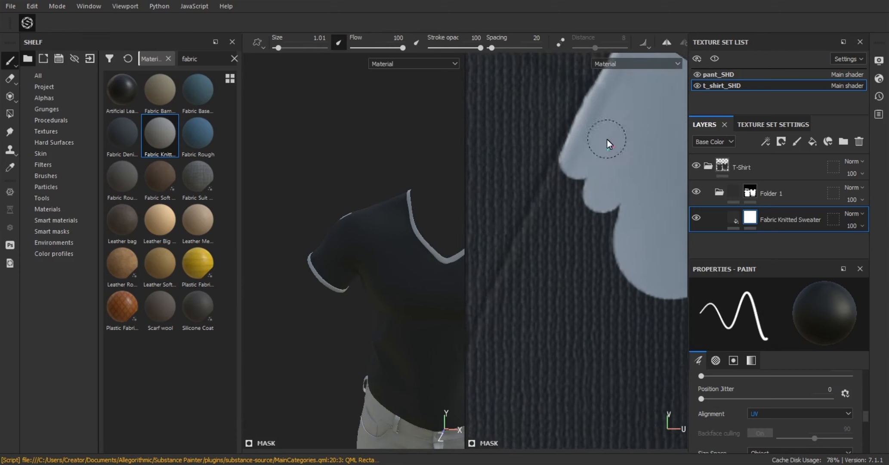
Step: Paint further black mask strokes along the sleeve seam to lengthen the cut-out toward the armpit
{"action": "right_click_drag", "start_coordinate": [606, 139], "coordinate": [623, 209], "text": "alt"}
{"action": "mouse_move", "coordinate": [569, 169]}
{"action": "left_mouse_down"}
{"action": "mouse_move", "coordinate": [539, 230]}
{"action": "mouse_move", "coordinate": [585, 266]}
{"action": "left_mouse_up"}
{"action": "middle_click_drag", "start_coordinate": [585, 266], "coordinate": [652, 182], "text": "alt"}
{"action": "left_click_drag", "start_coordinate": [586, 190], "coordinate": [568, 237]}
{"action": "middle_click_drag", "start_coordinate": [576, 144], "coordinate": [565, 212], "text": "alt"}
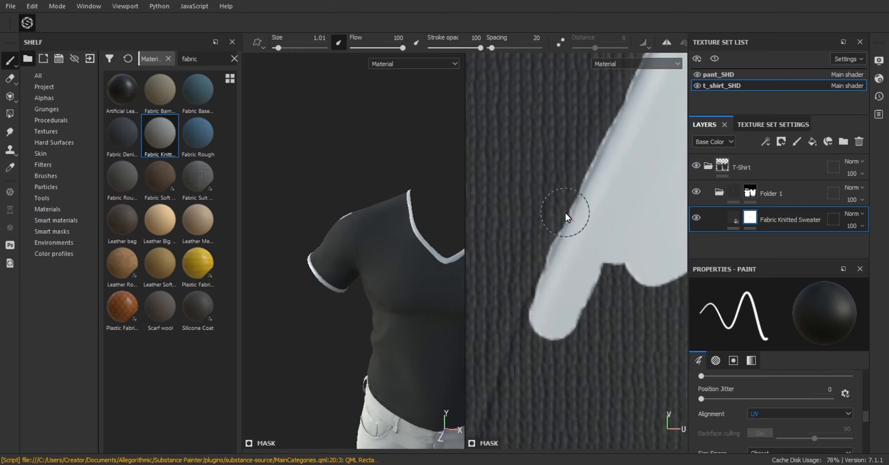
Step: Paint white along the sleeve seam to straighten the cut-out's edge, adjusting the brush size to 0.56 and finally to 0.75
{"action": "key", "text": "x"}
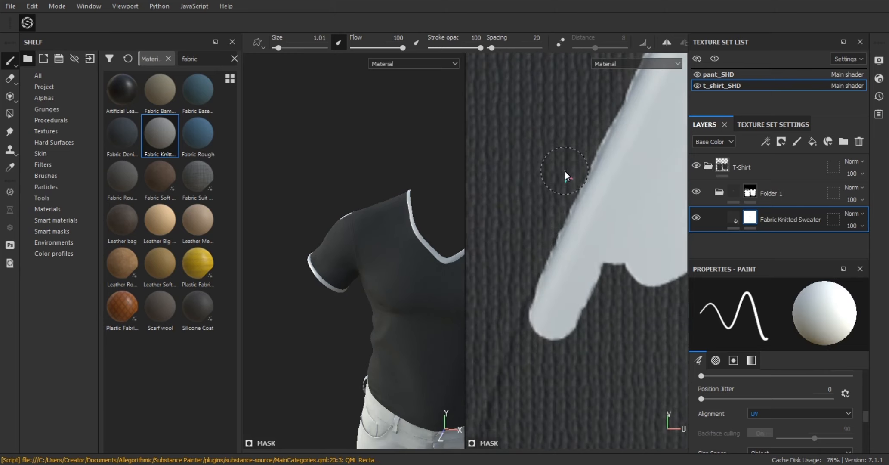
{"action": "right_click_drag", "start_coordinate": [564, 170], "coordinate": [567, 176], "text": "alt"}
{"action": "left_click_drag", "start_coordinate": [567, 175], "coordinate": [560, 182]}
{"action": "middle_click_drag", "start_coordinate": [559, 175], "coordinate": [507, 262], "text": "alt"}
{"action": "left_click_drag", "start_coordinate": [558, 183], "coordinate": [543, 206]}
{"action": "middle_click_drag", "start_coordinate": [593, 127], "coordinate": [537, 215], "text": "alt"}
{"action": "right_click_drag", "start_coordinate": [536, 215], "coordinate": [543, 223], "text": "alt"}
{"action": "right_click_drag", "start_coordinate": [593, 139], "coordinate": [586, 139], "text": "ctrl"}
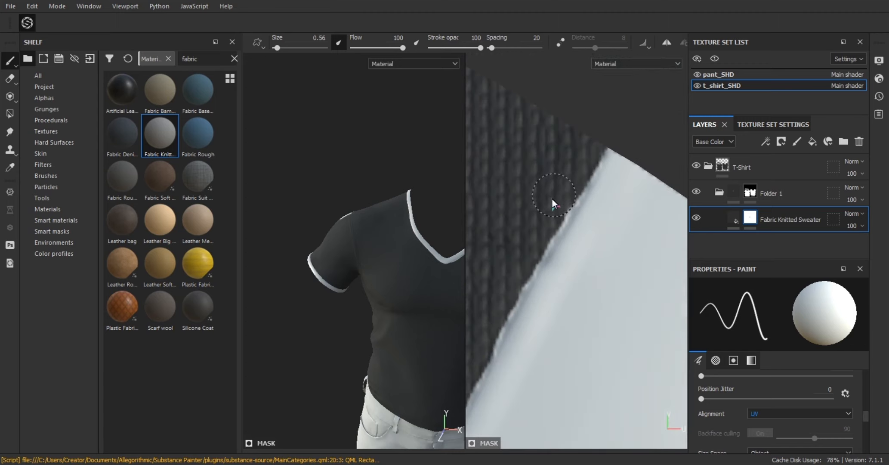
{"action": "middle_click_drag", "start_coordinate": [504, 266], "coordinate": [598, 73], "text": "alt"}
{"action": "middle_click_drag", "start_coordinate": [516, 379], "coordinate": [585, 211], "text": "alt"}
{"action": "right_click_drag", "start_coordinate": [584, 211], "coordinate": [582, 199], "text": "alt"}
{"action": "key", "text": "bracketright"}
{"action": "left_click_drag", "start_coordinate": [576, 189], "coordinate": [564, 215]}
{"action": "key", "text": "ctrl+z"}
{"action": "key", "text": "c"}
{"action": "key", "text": "c"}
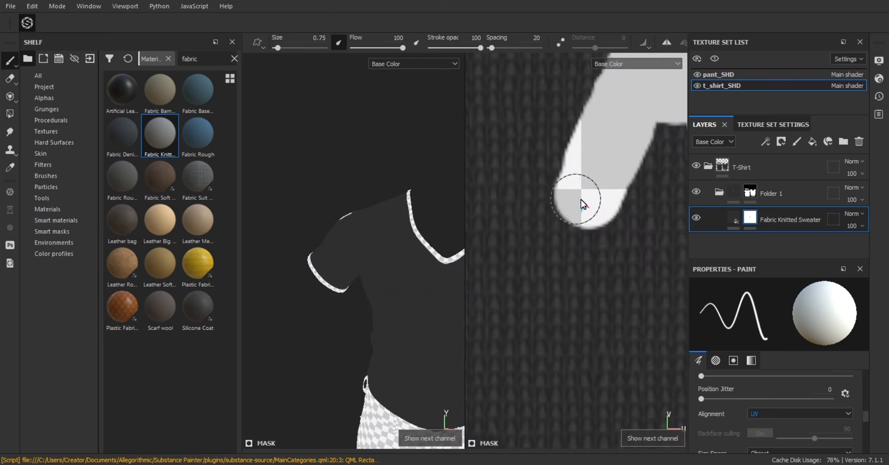
{"action": "left_click", "coordinate": [412, 64]}
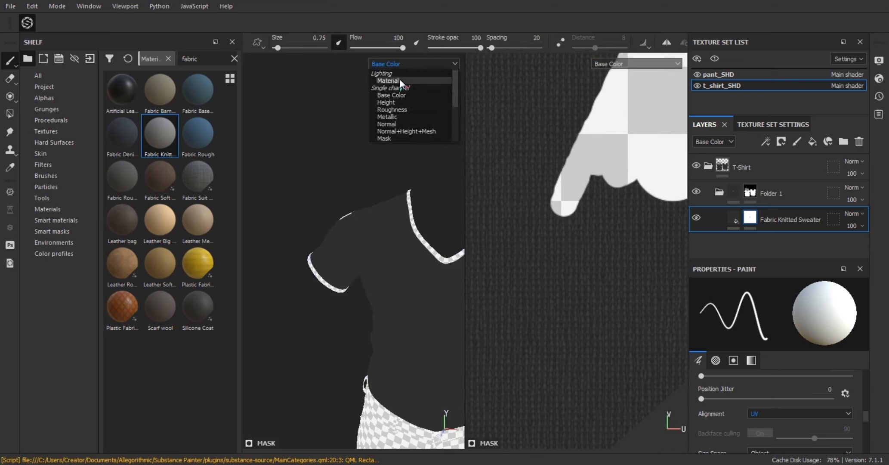
{"action": "left_click", "coordinate": [400, 72]}
Step: Paint black mask strokes down the back panel's sleeve seam in the 2D view to extend the cut-out toward the armpit
{"action": "middle_click_drag", "start_coordinate": [554, 233], "coordinate": [577, 208], "text": "alt"}
{"action": "left_click_drag", "start_coordinate": [583, 186], "coordinate": [573, 227]}
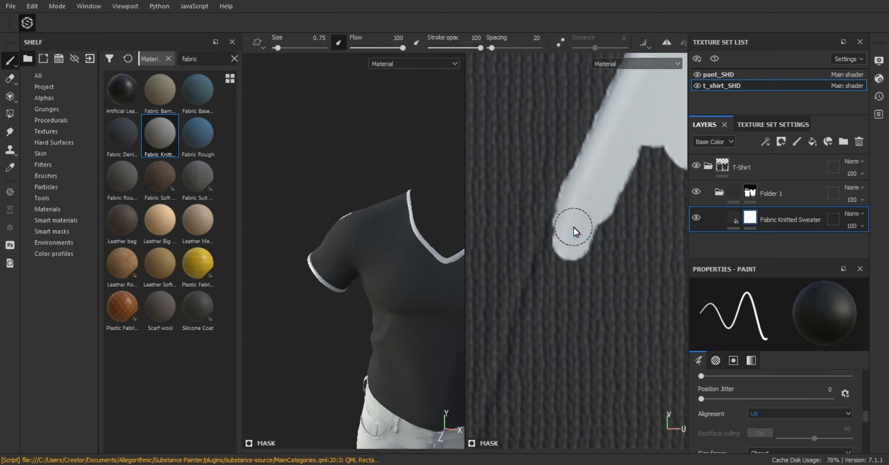
{"action": "left_click_drag", "start_coordinate": [548, 277], "coordinate": [540, 296]}
{"action": "middle_click_drag", "start_coordinate": [541, 295], "coordinate": [559, 269], "text": "alt"}
{"action": "scroll", "coordinate": [546, 258], "scroll_direction": "up", "scroll_amount": 1}
{"action": "key", "text": "x"}
{"action": "key", "text": "x"}
{"action": "left_click_drag", "start_coordinate": [555, 275], "coordinate": [531, 356]}
Step: Correct the lower end of the seam cut-out with a white stroke, and continue the cut-out with black
{"action": "middle_click_drag", "start_coordinate": [560, 325], "coordinate": [590, 208], "text": "alt"}
{"action": "key", "text": "x"}
{"action": "left_click_drag", "start_coordinate": [516, 221], "coordinate": [515, 301]}
{"action": "mouse_move", "coordinate": [541, 244]}
{"action": "middle_mouse_down", "text": "alt"}
{"action": "mouse_move", "coordinate": [544, 208]}
{"action": "mouse_move", "coordinate": [592, 187]}
{"action": "middle_mouse_up", "text": "alt"}
{"action": "key", "text": "x"}
{"action": "right_click_drag", "start_coordinate": [592, 187], "coordinate": [586, 194], "text": "shift"}
{"action": "middle_click_drag", "start_coordinate": [586, 195], "coordinate": [588, 175], "text": "alt"}
{"action": "left_click_drag", "start_coordinate": [579, 170], "coordinate": [559, 213]}
{"action": "mouse_move", "coordinate": [593, 190]}
{"action": "right_mouse_down", "text": "shift"}
{"action": "mouse_move", "coordinate": [623, 223]}
{"action": "mouse_move", "coordinate": [591, 223]}
{"action": "right_mouse_up", "text": "shift"}
{"action": "scroll", "coordinate": [591, 223], "scroll_direction": "down", "scroll_amount": 1}
Step: Paint black along the sleeve seam in the 3D view to lengthen the masked strip
{"action": "mouse_move", "coordinate": [365, 245]}
{"action": "left_mouse_down", "text": "alt"}
{"action": "mouse_move", "coordinate": [415, 247]}
{"action": "mouse_move", "coordinate": [434, 224]}
{"action": "left_mouse_up", "text": "alt"}
{"action": "scroll", "coordinate": [406, 202], "scroll_direction": "up", "scroll_amount": 6}
{"action": "scroll", "coordinate": [405, 215], "scroll_direction": "up", "scroll_amount": 3}
{"action": "mouse_move", "coordinate": [387, 258]}
{"action": "right_mouse_down", "text": "shift"}
{"action": "mouse_move", "coordinate": [345, 298]}
{"action": "mouse_move", "coordinate": [329, 275]}
{"action": "right_mouse_up", "text": "shift"}
{"action": "left_click_drag", "start_coordinate": [361, 163], "coordinate": [332, 313]}
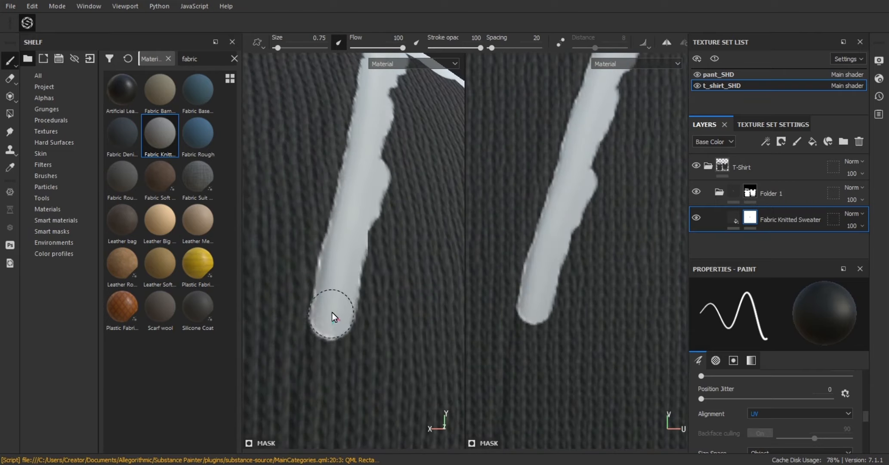
{"action": "middle_click_drag", "start_coordinate": [332, 312], "coordinate": [341, 189], "text": "alt"}
{"action": "left_click_drag", "start_coordinate": [341, 189], "coordinate": [327, 263]}
Step: Extend the black mask strip in the 2D view down to the armpit edge of the back panel
{"action": "mouse_move", "coordinate": [517, 415]}
{"action": "middle_mouse_down", "text": "alt"}
{"action": "mouse_move", "coordinate": [573, 229]}
{"action": "mouse_move", "coordinate": [567, 185]}
{"action": "middle_mouse_up", "text": "alt"}
{"action": "scroll", "coordinate": [568, 185], "scroll_direction": "up", "scroll_amount": 1}
{"action": "left_click_drag", "start_coordinate": [568, 185], "coordinate": [550, 308]}
{"action": "middle_click_drag", "start_coordinate": [573, 338], "coordinate": [572, 227], "text": "alt"}
{"action": "right_click_drag", "start_coordinate": [572, 227], "coordinate": [573, 234], "text": "shift"}
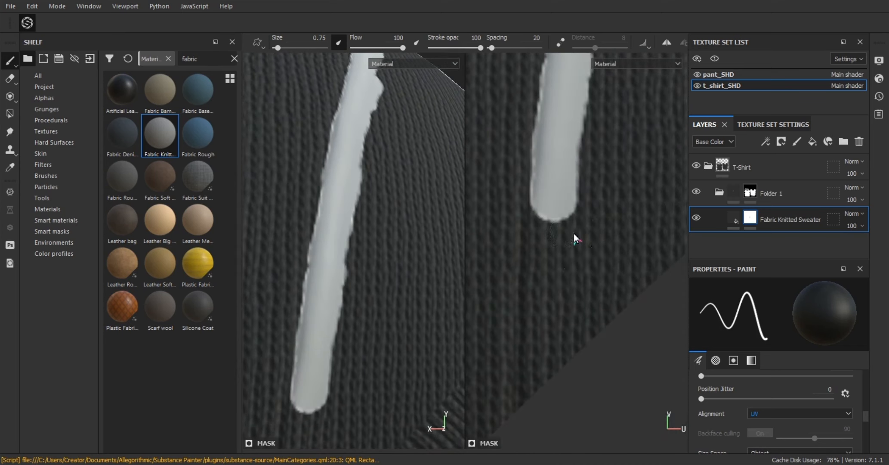
{"action": "left_click_drag", "start_coordinate": [549, 212], "coordinate": [542, 303]}
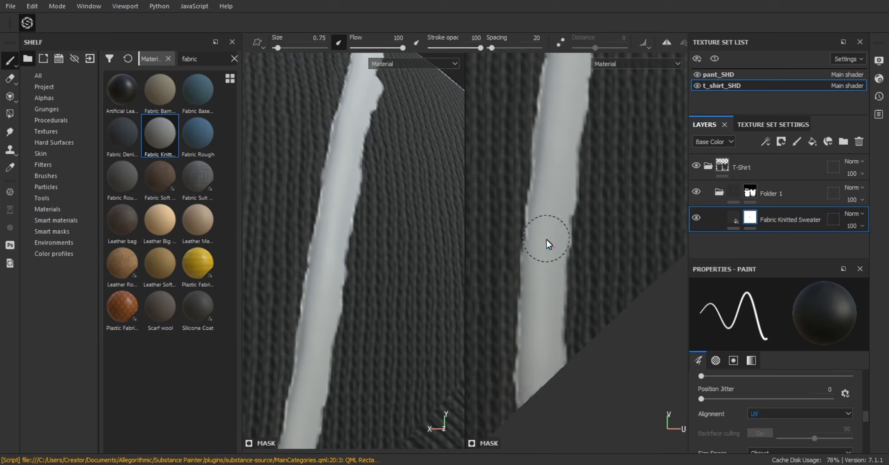
Step: Enlarge the brush to size 2.52 and mask out the knit on the back panel's sleeve area beside the seam strip
{"action": "right_click_drag", "start_coordinate": [553, 152], "coordinate": [555, 161], "text": "alt"}
{"action": "middle_click_drag", "start_coordinate": [558, 168], "coordinate": [581, 321], "text": "alt"}
{"action": "right_click_drag", "start_coordinate": [581, 321], "coordinate": [560, 252], "text": "alt"}
{"action": "key", "text": "x"}
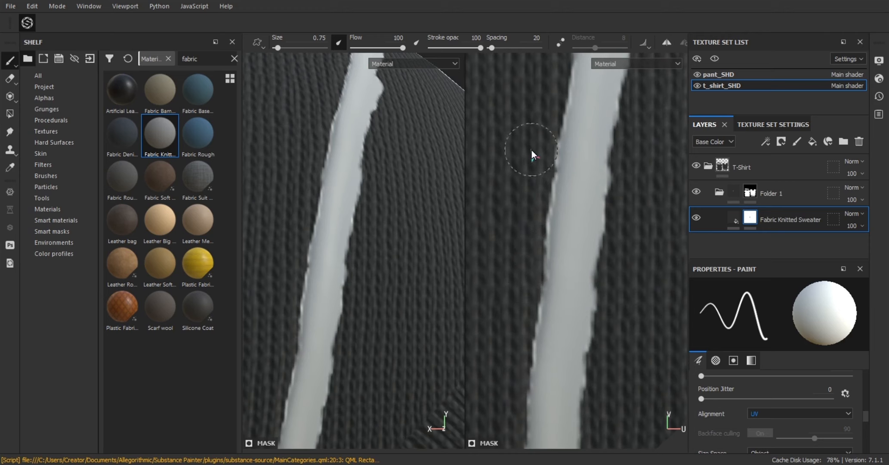
{"action": "right_click_drag", "start_coordinate": [531, 155], "coordinate": [562, 204], "text": "alt"}
{"action": "key", "text": "x"}
{"action": "left_click_drag", "start_coordinate": [559, 195], "coordinate": [562, 181]}
{"action": "right_click_drag", "start_coordinate": [562, 181], "coordinate": [573, 190], "text": "ctrl"}
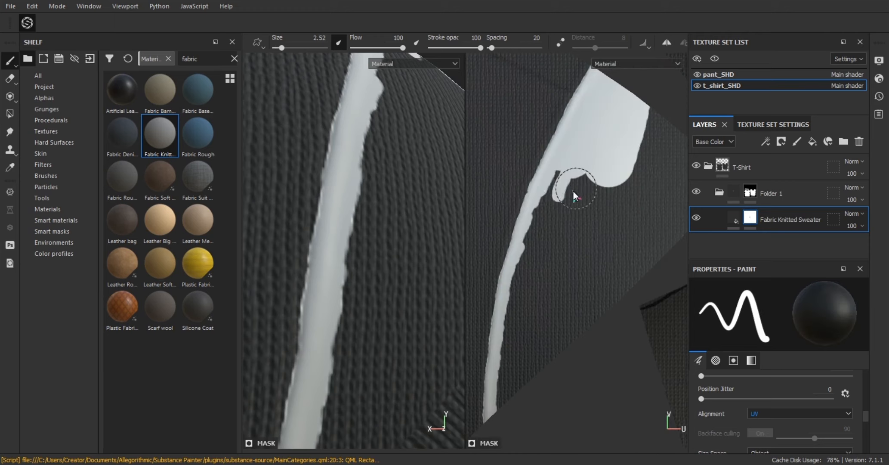
{"action": "mouse_move", "coordinate": [573, 190]}
{"action": "left_mouse_down"}
{"action": "mouse_move", "coordinate": [543, 231]}
{"action": "mouse_move", "coordinate": [563, 300]}
{"action": "mouse_move", "coordinate": [665, 148]}
{"action": "mouse_move", "coordinate": [646, 181]}
{"action": "left_mouse_up"}
{"action": "right_click_drag", "start_coordinate": [646, 182], "coordinate": [624, 195], "text": "alt"}
{"action": "middle_click_drag", "start_coordinate": [624, 196], "coordinate": [572, 207], "text": "alt"}
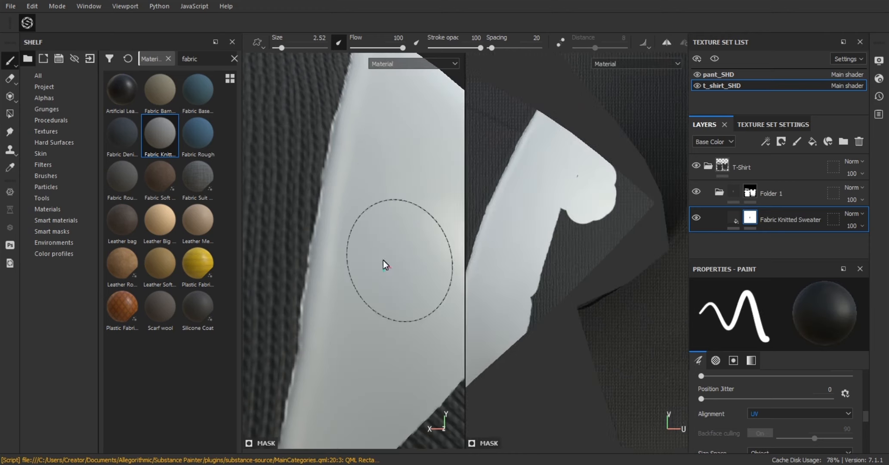
Step: Paint black over the remaining knit at the outer edge and corner of the back panel's sleeve area
{"action": "left_click_drag", "start_coordinate": [382, 260], "coordinate": [361, 245], "text": "alt"}
{"action": "right_click_drag", "start_coordinate": [361, 246], "coordinate": [346, 258], "text": "alt"}
{"action": "left_click_drag", "start_coordinate": [346, 258], "coordinate": [403, 186]}
{"action": "middle_click_drag", "start_coordinate": [527, 226], "coordinate": [504, 221], "text": "alt"}
{"action": "left_click_drag", "start_coordinate": [533, 223], "coordinate": [573, 243]}
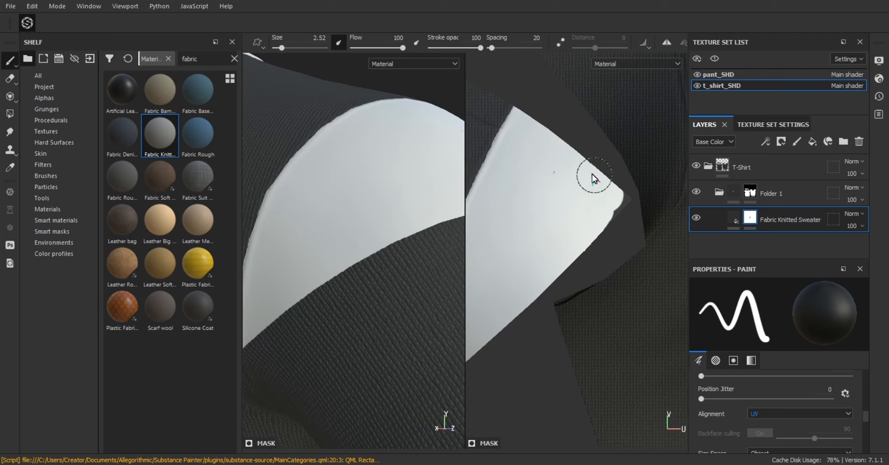
Step: Set the brush size to 5.59 and paint black over the front of the same sleeve in the 3D view
{"action": "right_click_drag", "start_coordinate": [634, 200], "coordinate": [546, 204], "text": "alt"}
{"action": "right_click_drag", "start_coordinate": [404, 189], "coordinate": [321, 189], "text": "alt"}
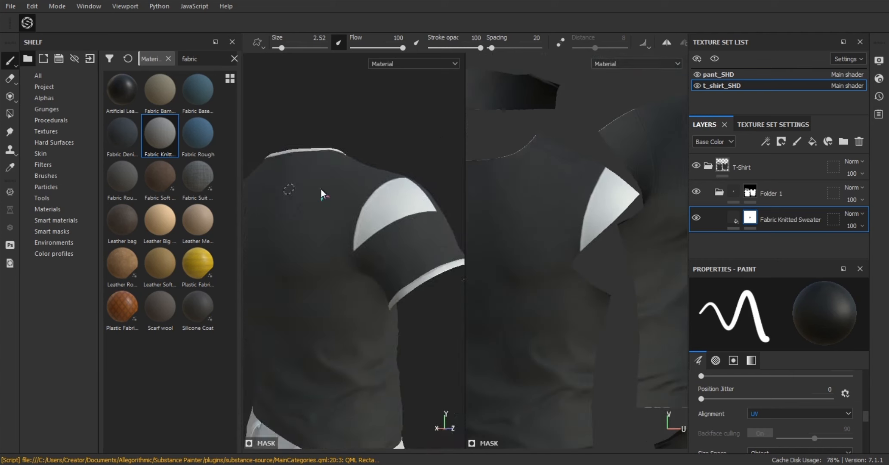
{"action": "left_click_drag", "start_coordinate": [352, 194], "coordinate": [282, 217], "text": "alt"}
{"action": "right_click_drag", "start_coordinate": [283, 218], "coordinate": [307, 216], "text": "alt"}
{"action": "right_click_drag", "start_coordinate": [307, 215], "coordinate": [329, 216], "text": "ctrl"}
{"action": "mouse_move", "coordinate": [301, 219]}
{"action": "left_mouse_down"}
{"action": "mouse_move", "coordinate": [329, 206]}
{"action": "mouse_move", "coordinate": [335, 166]}
{"action": "left_mouse_up"}
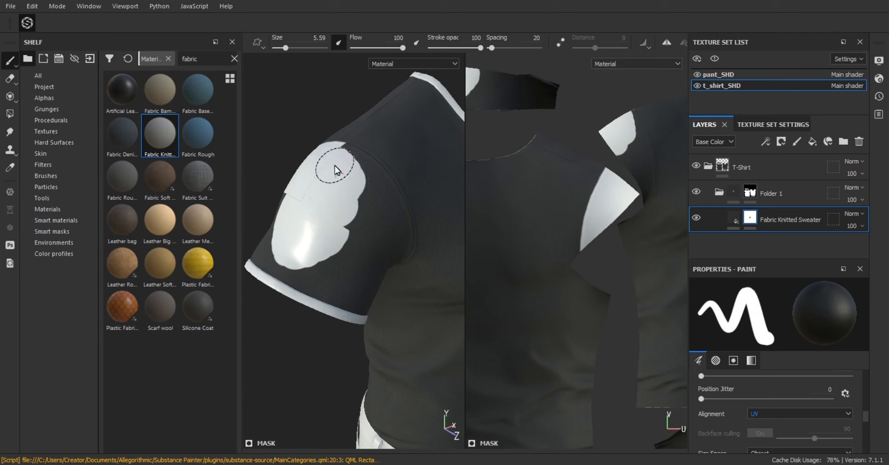
Step: Mask out the rest of the sleeve's front up to the seam and part of its underside in the 3D view
{"action": "right_click_drag", "start_coordinate": [398, 262], "coordinate": [372, 266], "text": "alt"}
{"action": "left_click_drag", "start_coordinate": [372, 267], "coordinate": [359, 294], "text": "alt"}
{"action": "right_click_drag", "start_coordinate": [359, 294], "coordinate": [383, 292], "text": "alt"}
{"action": "mouse_move", "coordinate": [333, 227]}
{"action": "left_mouse_down"}
{"action": "mouse_move", "coordinate": [342, 203]}
{"action": "mouse_move", "coordinate": [291, 228]}
{"action": "mouse_move", "coordinate": [301, 257]}
{"action": "left_mouse_up"}
{"action": "left_click_drag", "start_coordinate": [301, 257], "coordinate": [374, 215], "text": "alt"}
{"action": "mouse_move", "coordinate": [331, 171]}
{"action": "left_mouse_down"}
{"action": "mouse_move", "coordinate": [336, 223]}
{"action": "mouse_move", "coordinate": [353, 218]}
{"action": "left_mouse_up"}
{"action": "left_click_drag", "start_coordinate": [296, 269], "coordinate": [294, 226], "text": "alt"}
{"action": "middle_click_drag", "start_coordinate": [295, 225], "coordinate": [377, 222], "text": "alt"}
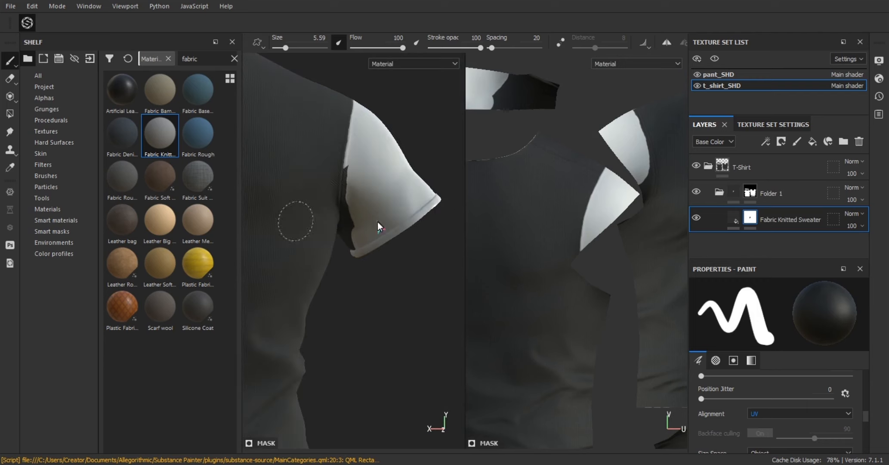
Step: Enlarge the brush to size 10.78 and mask out the whole sleeve underside island in the 2D view
{"action": "right_click_drag", "start_coordinate": [538, 185], "coordinate": [494, 178], "text": "alt"}
{"action": "mouse_move", "coordinate": [494, 178]}
{"action": "middle_mouse_down", "text": "alt"}
{"action": "mouse_move", "coordinate": [514, 174]}
{"action": "mouse_move", "coordinate": [547, 189]}
{"action": "middle_mouse_up", "text": "alt"}
{"action": "right_click_drag", "start_coordinate": [503, 176], "coordinate": [522, 176], "text": "ctrl"}
{"action": "left_click_drag", "start_coordinate": [512, 166], "coordinate": [501, 184]}
{"action": "left_click_drag", "start_coordinate": [596, 163], "coordinate": [648, 184]}
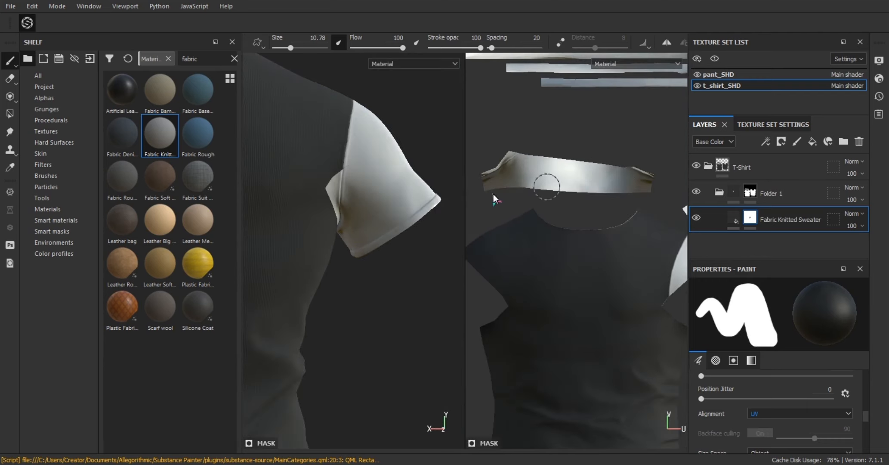
Step: Paint black over the other sleeve's underside island in the 2D view
{"action": "right_click_drag", "start_coordinate": [493, 194], "coordinate": [475, 196], "text": "alt"}
{"action": "middle_click_drag", "start_coordinate": [662, 245], "coordinate": [589, 224], "text": "alt"}
{"action": "right_click_drag", "start_coordinate": [589, 224], "coordinate": [615, 219], "text": "alt"}
{"action": "left_click_drag", "start_coordinate": [518, 266], "coordinate": [649, 268]}
{"action": "right_click_drag", "start_coordinate": [610, 258], "coordinate": [653, 254], "text": "alt"}
Step: Paint the knit off the other sleeve up to its seams in the 3D view, reducing the brush size to 3.41
{"action": "mouse_move", "coordinate": [336, 215]}
{"action": "left_mouse_down", "text": "alt"}
{"action": "mouse_move", "coordinate": [371, 236]}
{"action": "mouse_move", "coordinate": [356, 246]}
{"action": "left_mouse_up", "text": "alt"}
{"action": "mouse_move", "coordinate": [355, 246]}
{"action": "left_mouse_down"}
{"action": "mouse_move", "coordinate": [350, 304]}
{"action": "mouse_move", "coordinate": [362, 267]}
{"action": "left_mouse_up"}
{"action": "mouse_move", "coordinate": [361, 267]}
{"action": "right_mouse_down", "text": "ctrl"}
{"action": "mouse_move", "coordinate": [348, 271]}
{"action": "mouse_move", "coordinate": [330, 305]}
{"action": "right_mouse_up", "text": "ctrl"}
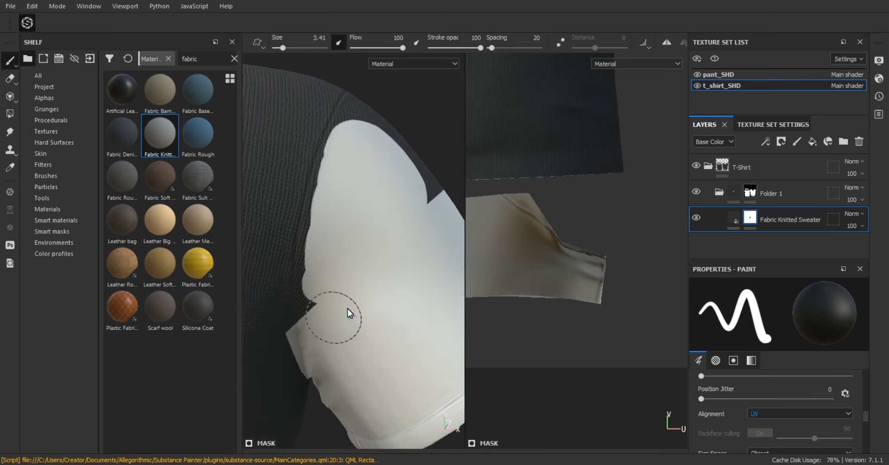
{"action": "left_click_drag", "start_coordinate": [348, 308], "coordinate": [333, 219], "text": "alt"}
{"action": "mouse_move", "coordinate": [333, 219]}
{"action": "left_mouse_down"}
{"action": "mouse_move", "coordinate": [338, 211]}
{"action": "mouse_move", "coordinate": [428, 257]}
{"action": "mouse_move", "coordinate": [317, 213]}
{"action": "left_mouse_up"}
{"action": "mouse_move", "coordinate": [316, 213]}
{"action": "left_mouse_down"}
{"action": "mouse_move", "coordinate": [391, 188]}
{"action": "mouse_move", "coordinate": [312, 258]}
{"action": "mouse_move", "coordinate": [336, 267]}
{"action": "mouse_move", "coordinate": [332, 255]}
{"action": "left_mouse_up"}
{"action": "scroll", "coordinate": [494, 199], "scroll_direction": "down", "scroll_amount": 5}
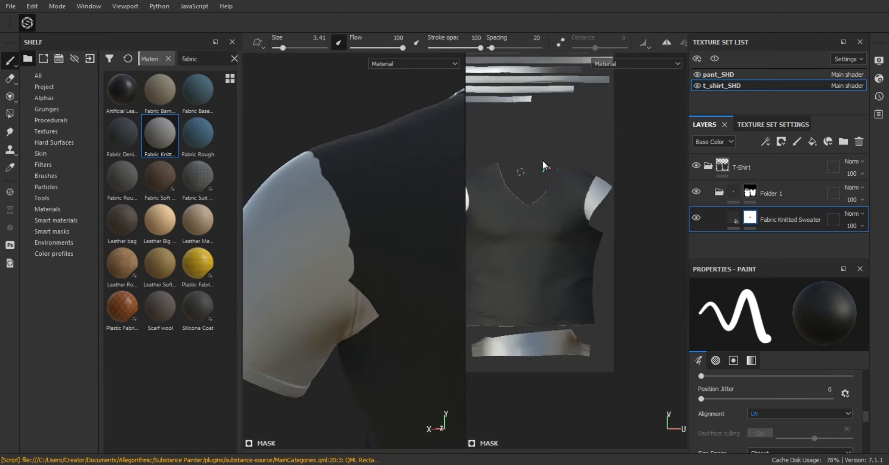
Step: Reduce the brush size to 1.18 and paint black along the shoulder end of the front panel's sleeve seam in 2D
{"action": "right_click_drag", "start_coordinate": [543, 160], "coordinate": [582, 314], "text": "alt"}
{"action": "mouse_move", "coordinate": [570, 133]}
{"action": "right_mouse_down", "text": "alt"}
{"action": "mouse_move", "coordinate": [597, 179]}
{"action": "mouse_move", "coordinate": [582, 181]}
{"action": "right_mouse_up", "text": "alt"}
{"action": "mouse_move", "coordinate": [582, 181]}
{"action": "right_mouse_down", "text": "alt"}
{"action": "mouse_move", "coordinate": [602, 205]}
{"action": "mouse_move", "coordinate": [575, 200]}
{"action": "right_mouse_up", "text": "alt"}
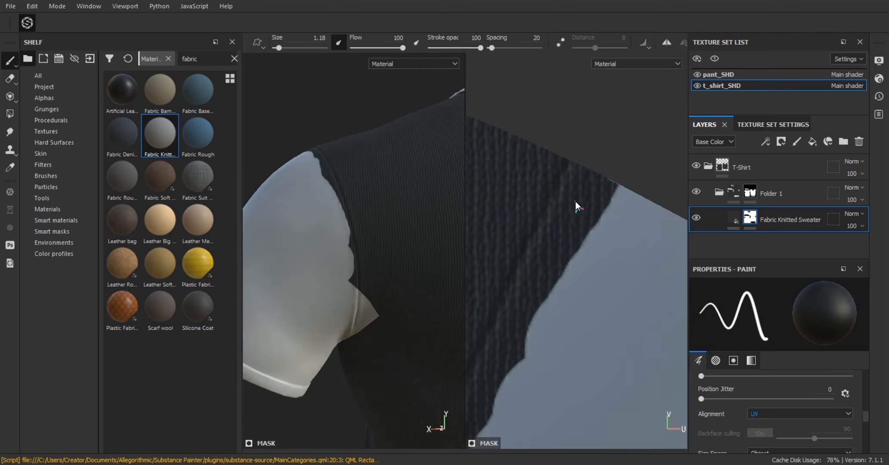
{"action": "left_click_drag", "start_coordinate": [575, 200], "coordinate": [590, 187]}
{"action": "left_click_drag", "start_coordinate": [568, 239], "coordinate": [559, 257]}
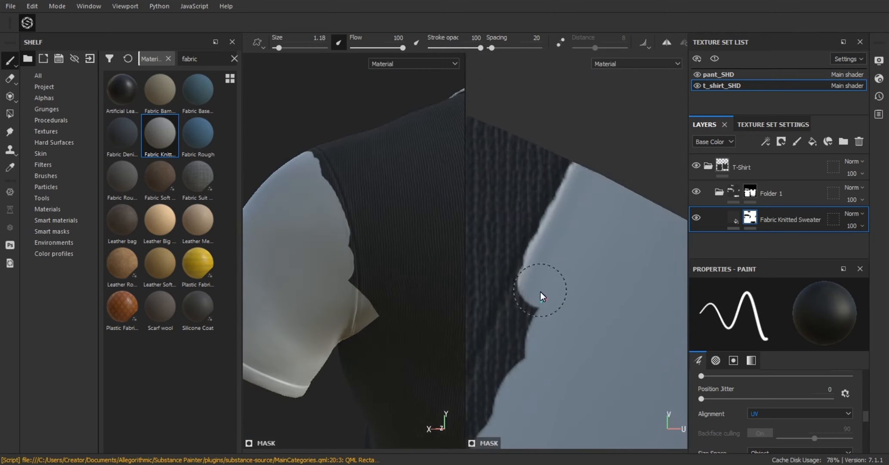
Step: Continue the black mask edge down the upper part of the front panel's sleeve seam
{"action": "middle_click_drag", "start_coordinate": [535, 289], "coordinate": [594, 181], "text": "alt"}
{"action": "right_click_drag", "start_coordinate": [595, 181], "coordinate": [611, 178], "text": "alt"}
{"action": "left_click_drag", "start_coordinate": [591, 204], "coordinate": [573, 249]}
{"action": "mouse_move", "coordinate": [573, 249]}
{"action": "right_mouse_down", "text": "shift"}
{"action": "mouse_move", "coordinate": [593, 274]}
{"action": "mouse_move", "coordinate": [573, 237]}
{"action": "right_mouse_up", "text": "shift"}
{"action": "left_click_drag", "start_coordinate": [568, 237], "coordinate": [521, 359]}
{"action": "middle_click_drag", "start_coordinate": [521, 359], "coordinate": [575, 253], "text": "alt"}
{"action": "left_click_drag", "start_coordinate": [579, 238], "coordinate": [551, 347]}
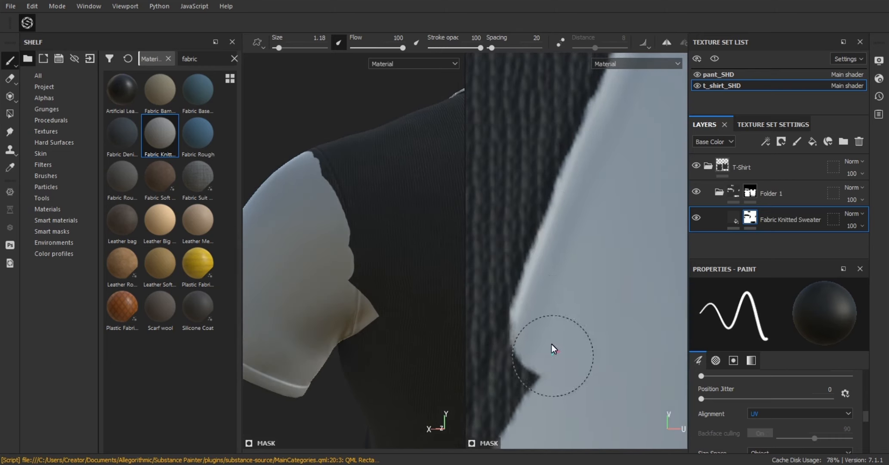
Step: Paint black over the bumps along the middle of the front panel's sleeve seam
{"action": "middle_click_drag", "start_coordinate": [551, 347], "coordinate": [583, 234], "text": "alt"}
{"action": "left_click_drag", "start_coordinate": [583, 235], "coordinate": [543, 311]}
{"action": "middle_click_drag", "start_coordinate": [544, 312], "coordinate": [560, 230], "text": "alt"}
{"action": "mouse_move", "coordinate": [561, 230]}
{"action": "right_mouse_down", "text": "shift"}
{"action": "mouse_move", "coordinate": [602, 258]}
{"action": "mouse_move", "coordinate": [564, 240]}
{"action": "right_mouse_up", "text": "shift"}
{"action": "middle_click_drag", "start_coordinate": [564, 239], "coordinate": [583, 209], "text": "alt"}
{"action": "mouse_move", "coordinate": [584, 209]}
{"action": "left_mouse_down"}
{"action": "mouse_move", "coordinate": [593, 190]}
{"action": "mouse_move", "coordinate": [573, 260]}
{"action": "left_mouse_up"}
{"action": "middle_click_drag", "start_coordinate": [572, 260], "coordinate": [587, 222], "text": "alt"}
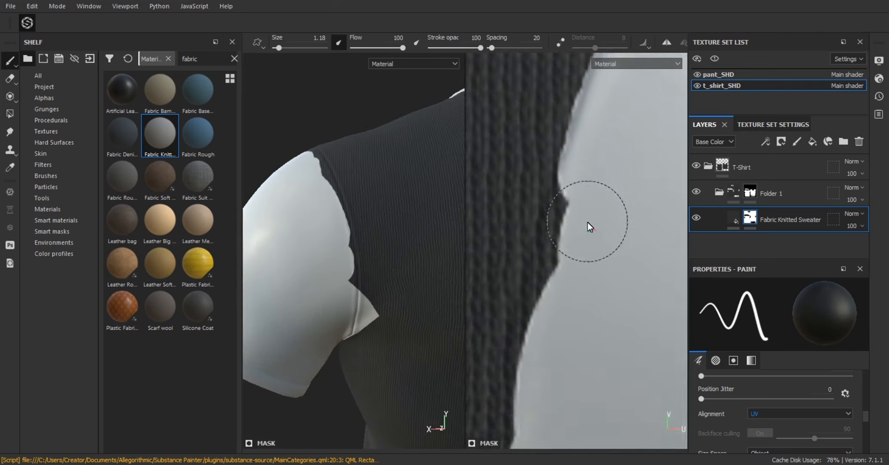
Step: Smooth the remaining notch in the front panel's seam edge with further black strokes
{"action": "right_click_drag", "start_coordinate": [587, 222], "coordinate": [567, 223], "text": "shift"}
{"action": "middle_click_drag", "start_coordinate": [567, 224], "coordinate": [578, 198], "text": "alt"}
{"action": "left_click_drag", "start_coordinate": [577, 198], "coordinate": [596, 159]}
{"action": "middle_click_drag", "start_coordinate": [588, 218], "coordinate": [597, 166], "text": "alt"}
{"action": "left_click_drag", "start_coordinate": [596, 167], "coordinate": [573, 225]}
{"action": "middle_click_drag", "start_coordinate": [572, 225], "coordinate": [586, 185], "text": "alt"}
{"action": "mouse_move", "coordinate": [585, 184]}
{"action": "right_mouse_down", "text": "shift"}
{"action": "mouse_move", "coordinate": [562, 200]}
{"action": "mouse_move", "coordinate": [618, 224]}
{"action": "mouse_move", "coordinate": [597, 196]}
{"action": "right_mouse_up", "text": "shift"}
Step: Reduce the brush size to 0.63 and paint black down the lower part of the front panel's sleeve seam
{"action": "right_click_drag", "start_coordinate": [593, 184], "coordinate": [584, 183], "text": "ctrl"}
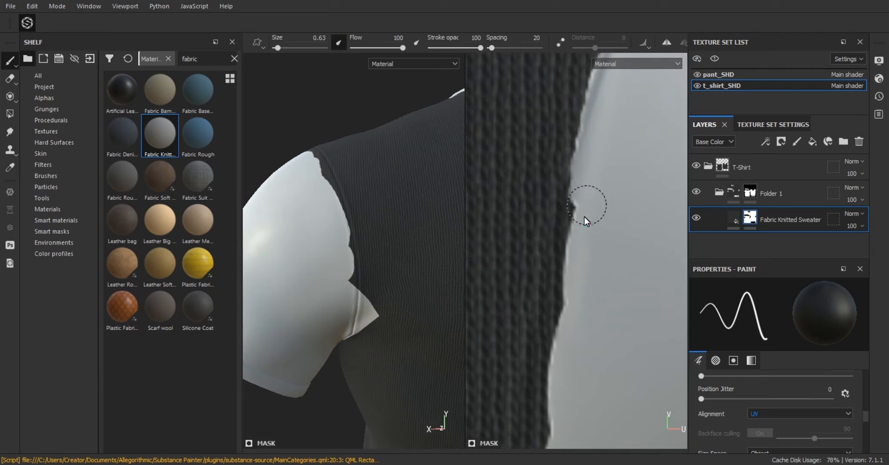
{"action": "right_click_drag", "start_coordinate": [584, 217], "coordinate": [511, 198], "text": "alt"}
{"action": "middle_click_drag", "start_coordinate": [512, 198], "coordinate": [589, 240], "text": "alt"}
{"action": "right_click_drag", "start_coordinate": [589, 239], "coordinate": [573, 138], "text": "alt"}
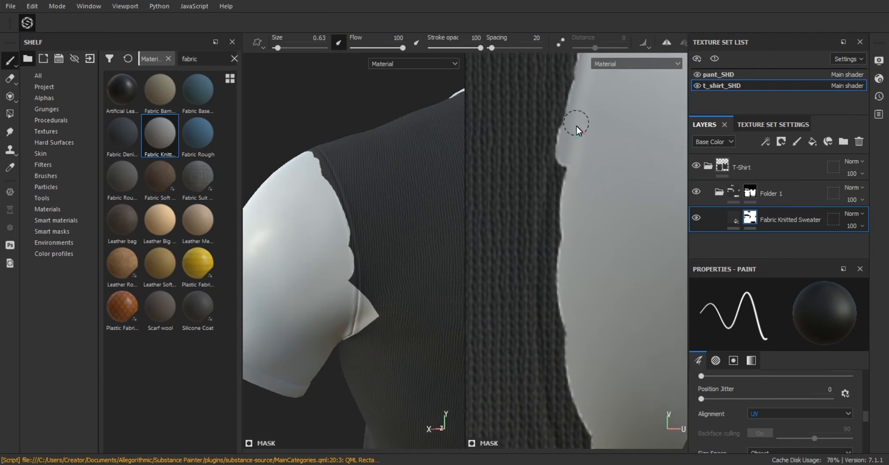
{"action": "left_click_drag", "start_coordinate": [559, 219], "coordinate": [562, 273]}
{"action": "middle_click_drag", "start_coordinate": [562, 274], "coordinate": [571, 166], "text": "alt"}
{"action": "left_click_drag", "start_coordinate": [571, 162], "coordinate": [570, 300]}
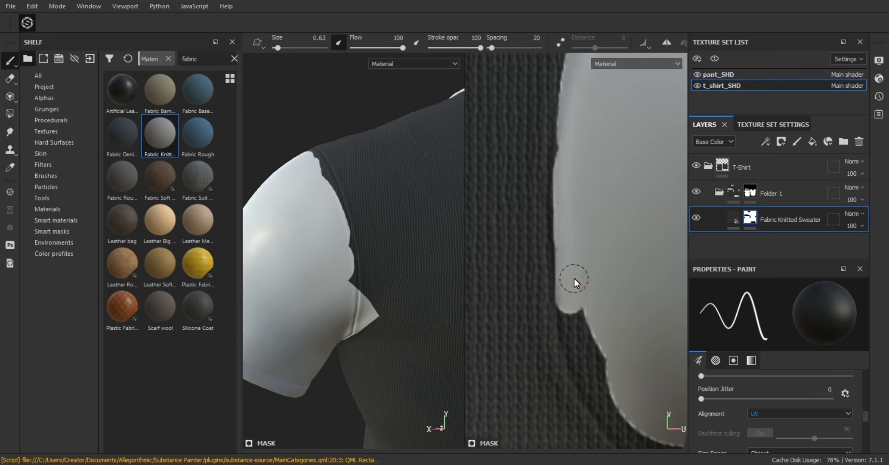
Step: Paint black around the curved end of the front panel's sleeve seam to the armpit
{"action": "middle_click_drag", "start_coordinate": [573, 278], "coordinate": [572, 233], "text": "alt"}
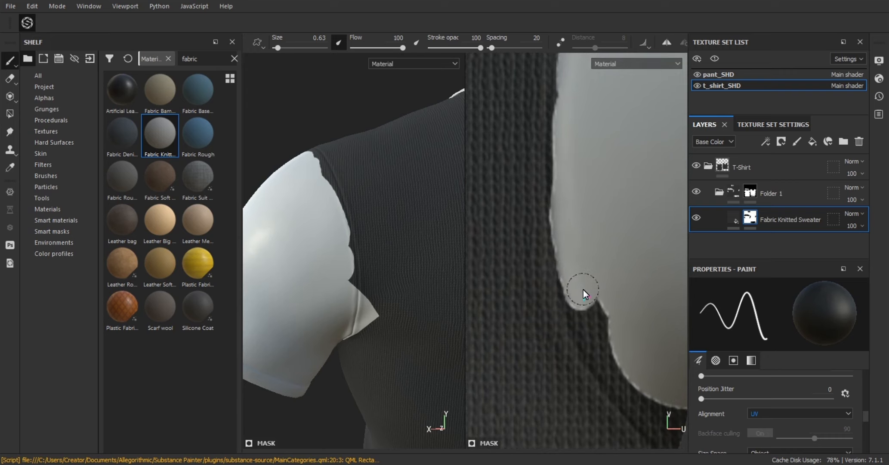
{"action": "middle_click_drag", "start_coordinate": [582, 289], "coordinate": [573, 229], "text": "alt"}
{"action": "mouse_move", "coordinate": [590, 285]}
{"action": "left_mouse_down"}
{"action": "mouse_move", "coordinate": [603, 292]}
{"action": "mouse_move", "coordinate": [618, 334]}
{"action": "left_mouse_up"}
{"action": "middle_click_drag", "start_coordinate": [618, 335], "coordinate": [575, 211], "text": "alt"}
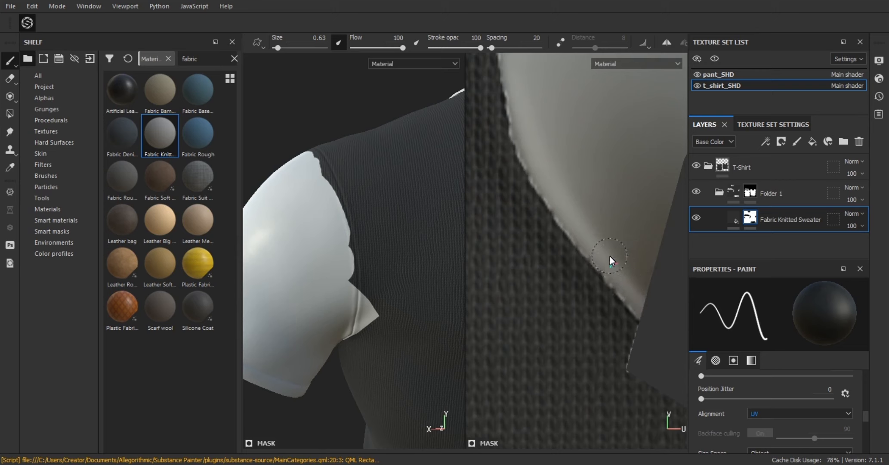
Step: Go back up the front panel's sleeve seam and even out its mask edge with short black strokes
{"action": "scroll", "coordinate": [610, 256], "scroll_direction": "up", "scroll_amount": 1}
{"action": "mouse_move", "coordinate": [591, 236]}
{"action": "middle_mouse_down", "text": "alt"}
{"action": "mouse_move", "coordinate": [637, 305]}
{"action": "mouse_move", "coordinate": [595, 240]}
{"action": "middle_mouse_up", "text": "alt"}
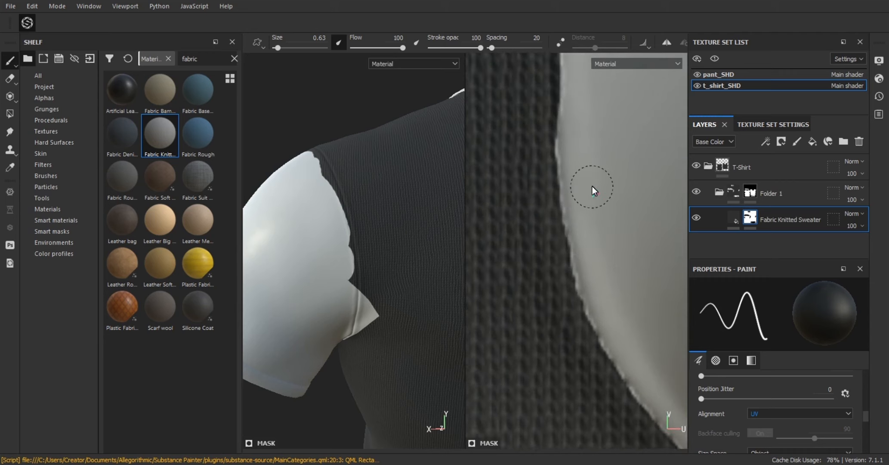
{"action": "middle_click_drag", "start_coordinate": [592, 186], "coordinate": [586, 312], "text": "alt"}
{"action": "left_click_drag", "start_coordinate": [574, 206], "coordinate": [574, 206]}
{"action": "left_click_drag", "start_coordinate": [573, 249], "coordinate": [570, 146]}
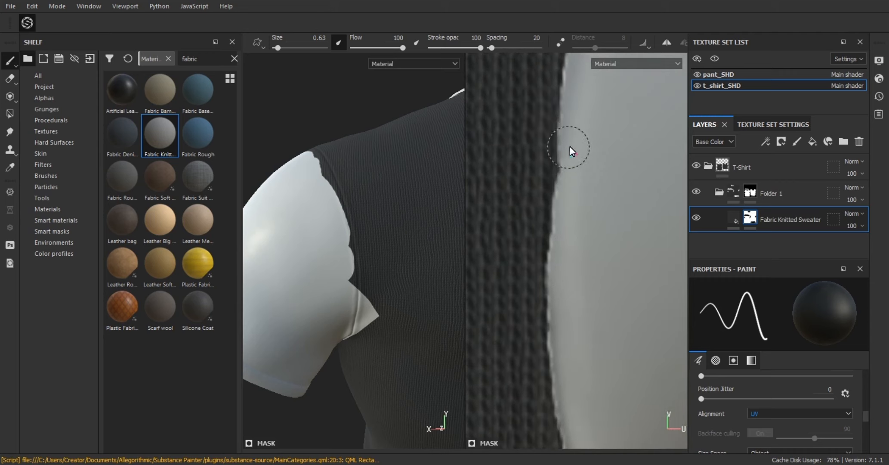
{"action": "left_click_drag", "start_coordinate": [572, 194], "coordinate": [567, 278]}
{"action": "mouse_move", "coordinate": [572, 142]}
{"action": "middle_mouse_down", "text": "alt"}
{"action": "mouse_move", "coordinate": [571, 260]}
{"action": "mouse_move", "coordinate": [581, 262]}
{"action": "middle_mouse_up", "text": "alt"}
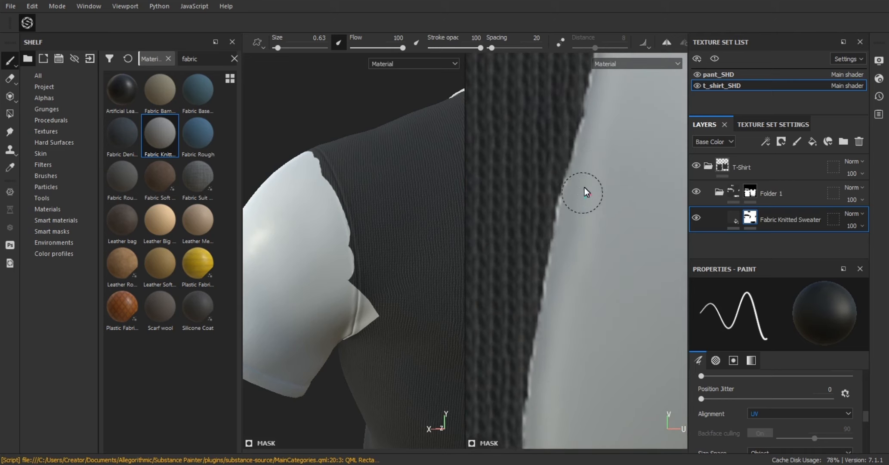
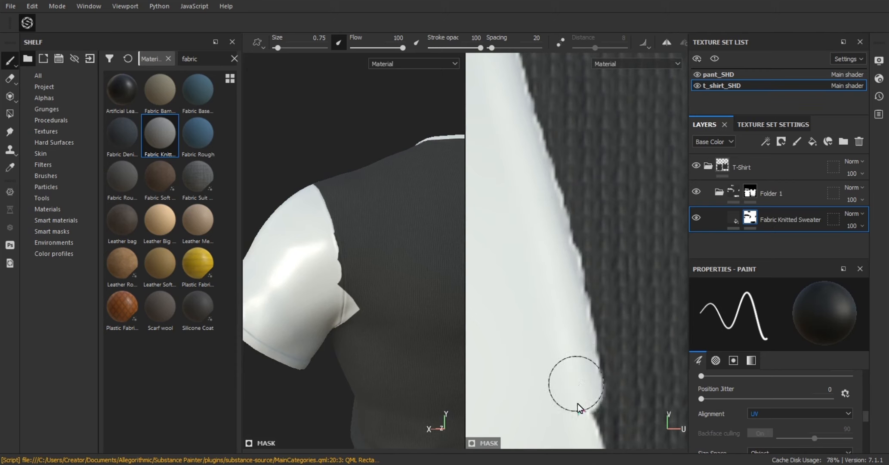
Step: Paint black along the back panel's uneven sleeve seam edge in the 2D view with brush size 0.75
{"action": "scroll", "coordinate": [559, 274], "scroll_direction": "down", "scroll_amount": 1}
{"action": "left_click_drag", "start_coordinate": [553, 269], "coordinate": [560, 310]}
{"action": "scroll", "coordinate": [563, 267], "scroll_direction": "down", "scroll_amount": 2}
{"action": "middle_click_drag", "start_coordinate": [563, 387], "coordinate": [550, 219], "text": "alt"}
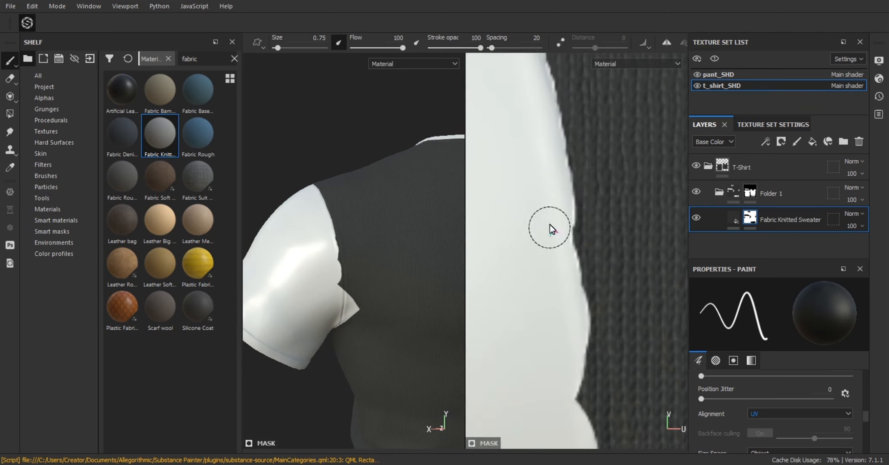
{"action": "left_click_drag", "start_coordinate": [555, 194], "coordinate": [577, 333]}
Step: Smooth the upper part of the back panel's sleeve seam edge with a long black stroke
{"action": "middle_click_drag", "start_coordinate": [527, 272], "coordinate": [539, 443], "text": "alt"}
{"action": "mouse_move", "coordinate": [534, 241]}
{"action": "right_mouse_down", "text": "shift"}
{"action": "mouse_move", "coordinate": [568, 234]}
{"action": "mouse_move", "coordinate": [550, 194]}
{"action": "right_mouse_up", "text": "shift"}
{"action": "scroll", "coordinate": [550, 185], "scroll_direction": "up", "scroll_amount": 1}
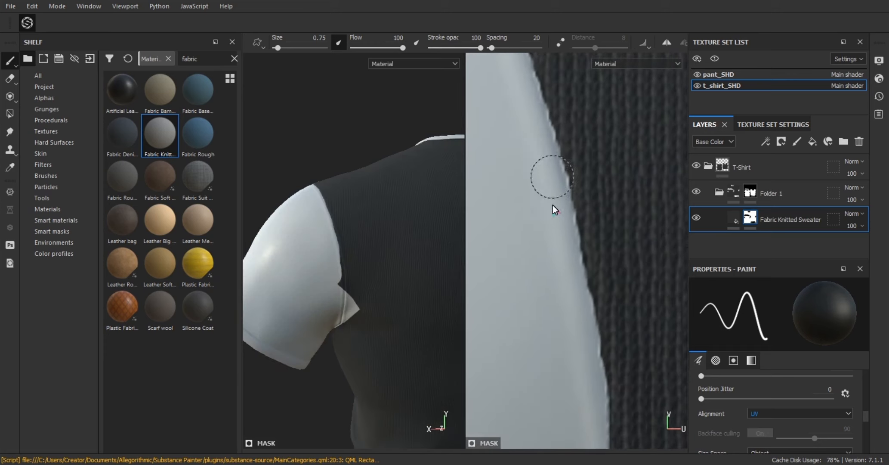
{"action": "middle_click_drag", "start_coordinate": [562, 309], "coordinate": [550, 196], "text": "alt"}
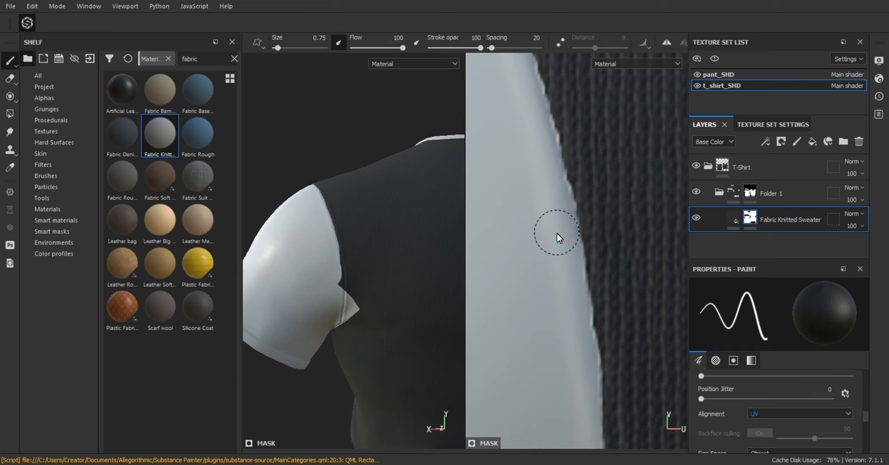
{"action": "left_click_drag", "start_coordinate": [546, 175], "coordinate": [574, 322]}
{"action": "middle_click_drag", "start_coordinate": [558, 234], "coordinate": [546, 197], "text": "alt"}
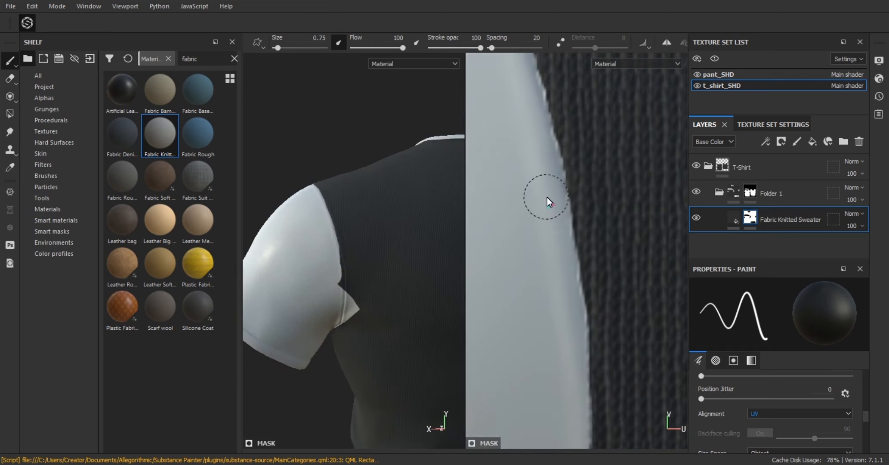
Step: Touch up the small bumps midway down the back panel's sleeve seam with short black strokes
{"action": "scroll", "coordinate": [543, 195], "scroll_direction": "up", "scroll_amount": 1}
{"action": "mouse_move", "coordinate": [562, 272]}
{"action": "middle_mouse_down", "text": "alt"}
{"action": "mouse_move", "coordinate": [544, 202]}
{"action": "mouse_move", "coordinate": [532, 204]}
{"action": "middle_mouse_up", "text": "alt"}
{"action": "scroll", "coordinate": [531, 205], "scroll_direction": "up", "scroll_amount": 1}
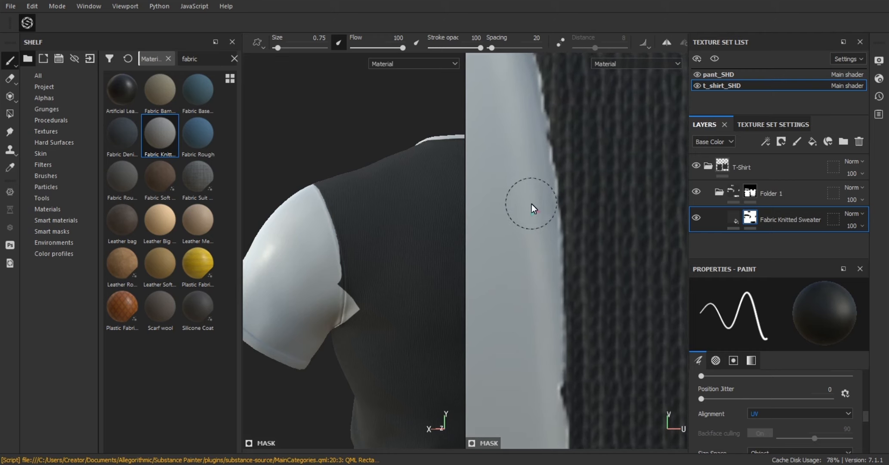
{"action": "middle_click_drag", "start_coordinate": [533, 258], "coordinate": [520, 233], "text": "alt"}
{"action": "mouse_move", "coordinate": [525, 245]}
{"action": "left_mouse_down"}
{"action": "mouse_move", "coordinate": [535, 285]}
{"action": "mouse_move", "coordinate": [535, 202]}
{"action": "left_mouse_up"}
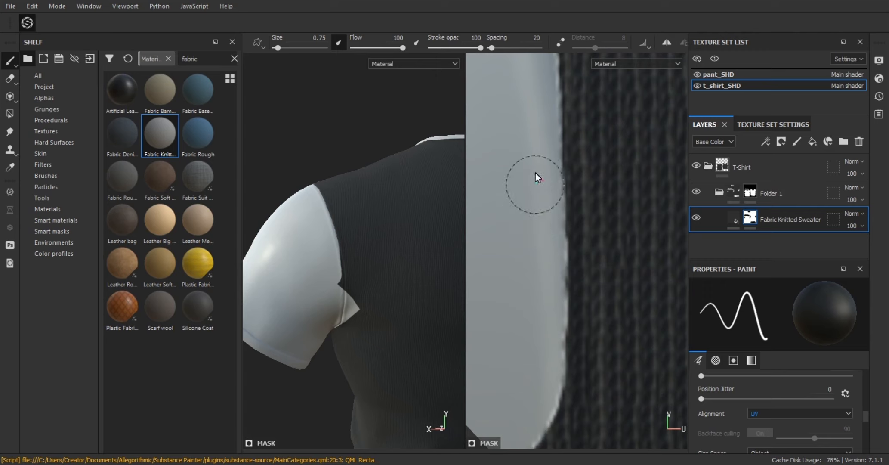
{"action": "middle_click_drag", "start_coordinate": [535, 172], "coordinate": [531, 215], "text": "alt"}
{"action": "left_click_drag", "start_coordinate": [531, 199], "coordinate": [536, 215]}
{"action": "middle_click_drag", "start_coordinate": [534, 189], "coordinate": [533, 212], "text": "alt"}
{"action": "middle_click_drag", "start_coordinate": [536, 293], "coordinate": [538, 214], "text": "alt"}
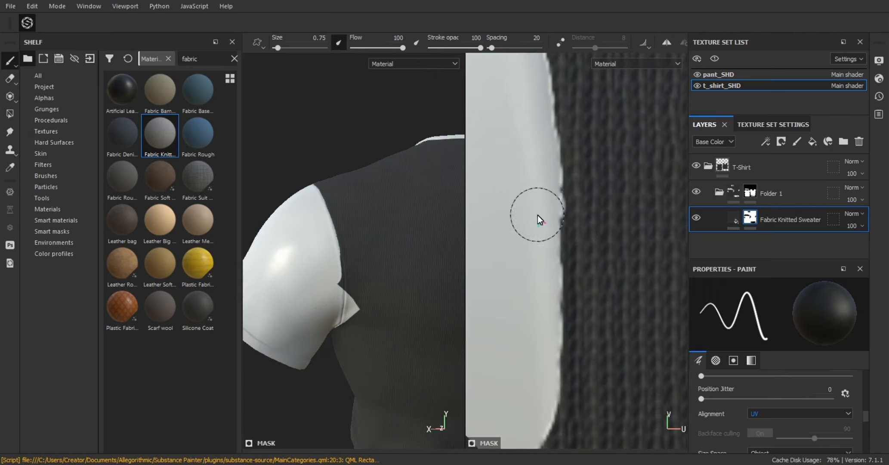
{"action": "left_click_drag", "start_coordinate": [538, 215], "coordinate": [535, 262]}
Step: Paint black along the lower part of the back panel's sleeve seam toward the armpit and recheck the upper edge
{"action": "middle_click_drag", "start_coordinate": [534, 319], "coordinate": [554, 182], "text": "alt"}
{"action": "scroll", "coordinate": [576, 232], "scroll_direction": "down", "scroll_amount": 2}
{"action": "right_click_drag", "start_coordinate": [576, 237], "coordinate": [613, 244], "text": "shift"}
{"action": "scroll", "coordinate": [620, 263], "scroll_direction": "down", "scroll_amount": 2}
{"action": "middle_click_drag", "start_coordinate": [622, 265], "coordinate": [623, 205], "text": "alt"}
{"action": "left_click_drag", "start_coordinate": [623, 206], "coordinate": [624, 241]}
{"action": "middle_click_drag", "start_coordinate": [620, 172], "coordinate": [538, 267], "text": "alt"}
{"action": "mouse_move", "coordinate": [559, 223]}
{"action": "right_mouse_down", "text": "shift"}
{"action": "mouse_move", "coordinate": [510, 214]}
{"action": "mouse_move", "coordinate": [544, 233]}
{"action": "right_mouse_up", "text": "shift"}
{"action": "scroll", "coordinate": [555, 240], "scroll_direction": "up", "scroll_amount": 3}
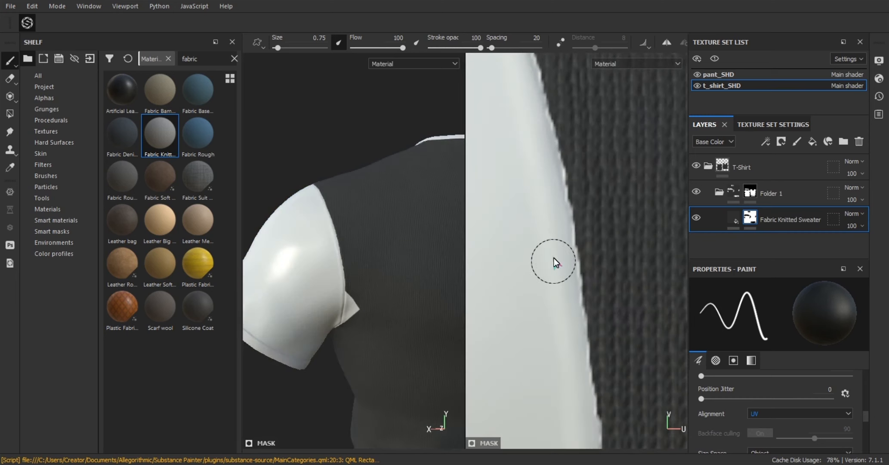
Step: Smooth the back panel's sleeve seam edge down to the armpit with overlapping black strokes in the 2D view
{"action": "middle_click_drag", "start_coordinate": [547, 218], "coordinate": [543, 146], "text": "alt"}
{"action": "left_click_drag", "start_coordinate": [544, 180], "coordinate": [552, 273]}
{"action": "middle_click_drag", "start_coordinate": [551, 258], "coordinate": [546, 185], "text": "alt"}
{"action": "left_click_drag", "start_coordinate": [548, 219], "coordinate": [553, 305]}
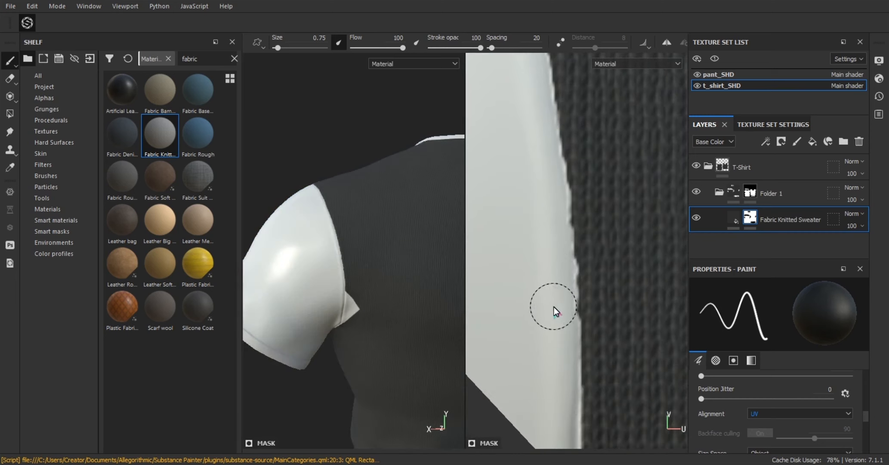
{"action": "right_click_drag", "start_coordinate": [554, 277], "coordinate": [407, 270], "text": "alt"}
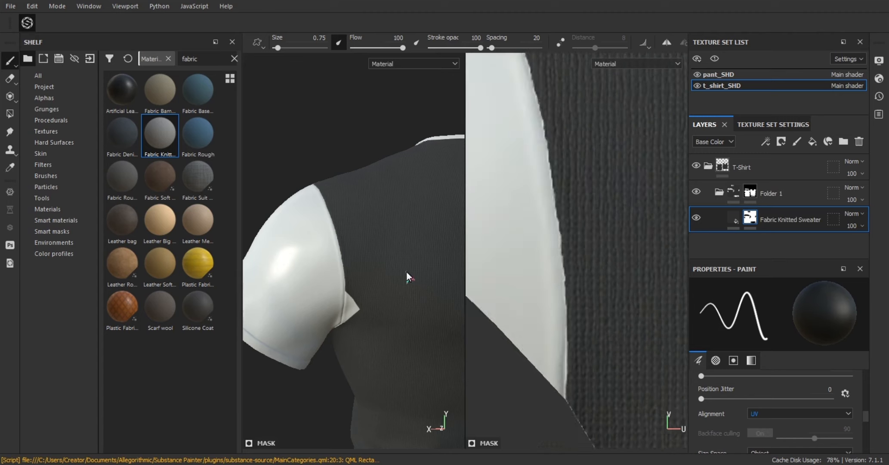
Step: Clean up the armpit corner of the back panel's sleeve seam with a white stroke and a short black stroke at brush size 0.48
{"action": "middle_click_drag", "start_coordinate": [624, 430], "coordinate": [617, 327], "text": "alt"}
{"action": "key", "text": "x"}
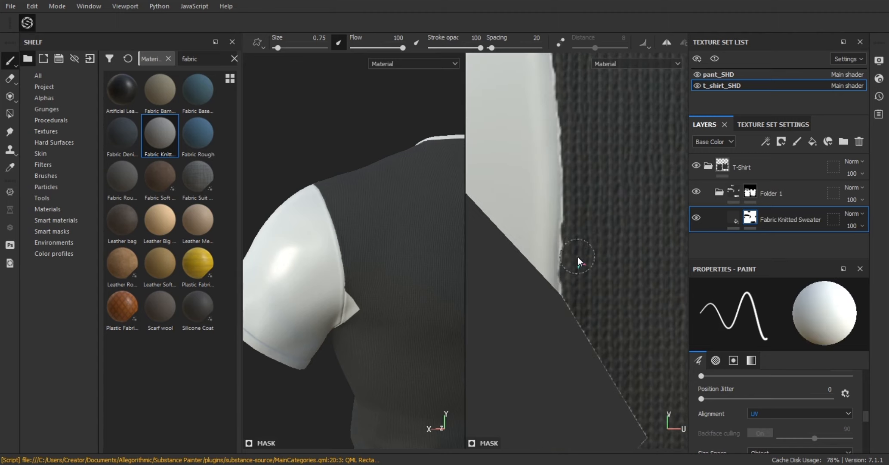
{"action": "left_click_drag", "start_coordinate": [577, 256], "coordinate": [570, 294]}
{"action": "right_click_drag", "start_coordinate": [578, 227], "coordinate": [577, 352], "text": "alt"}
{"action": "key", "text": "x"}
{"action": "right_click_drag", "start_coordinate": [541, 268], "coordinate": [584, 354], "text": "ctrl"}
{"action": "left_click_drag", "start_coordinate": [546, 264], "coordinate": [547, 275]}
{"action": "key", "text": "x"}
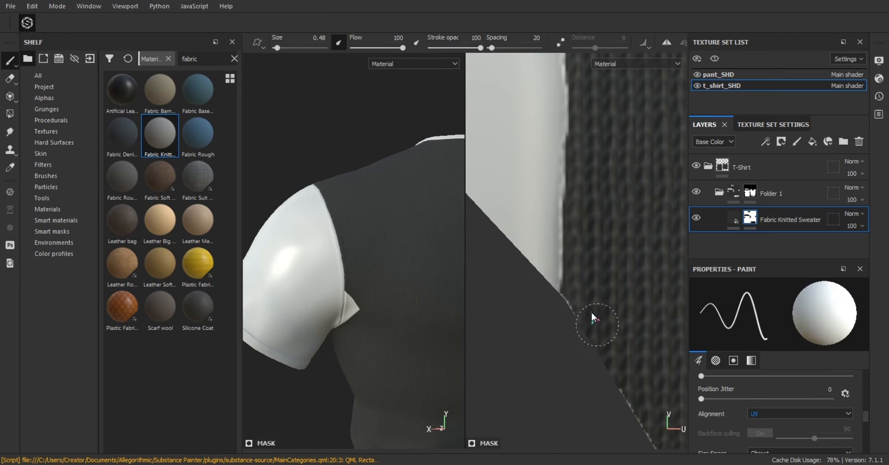
{"action": "mouse_move", "coordinate": [545, 283]}
{"action": "right_mouse_down", "text": "alt"}
{"action": "mouse_move", "coordinate": [610, 288]}
{"action": "mouse_move", "coordinate": [603, 325]}
{"action": "right_mouse_up", "text": "alt"}
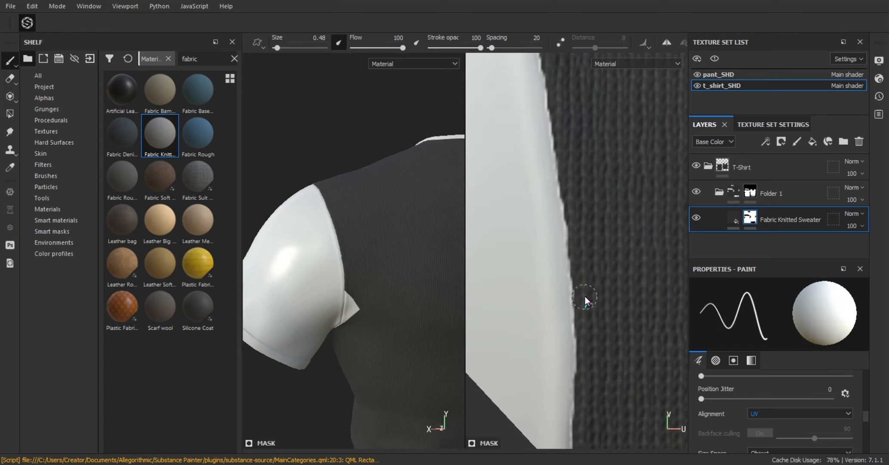
{"action": "mouse_move", "coordinate": [594, 272]}
{"action": "right_mouse_down", "text": "alt"}
{"action": "mouse_move", "coordinate": [560, 236]}
{"action": "mouse_move", "coordinate": [511, 234]}
{"action": "right_mouse_up", "text": "alt"}
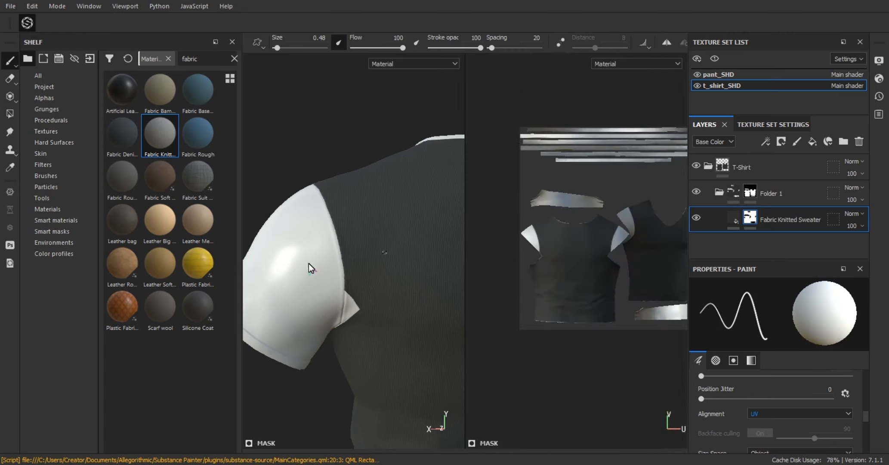
Step: Examine the sleeve seams, neckline and shoulder from several angles in the 3D view and check the sleeve areas in the 2D view
{"action": "left_click_drag", "start_coordinate": [308, 263], "coordinate": [257, 239], "text": "alt"}
{"action": "right_click_drag", "start_coordinate": [256, 239], "coordinate": [397, 331], "text": "alt"}
{"action": "left_click_drag", "start_coordinate": [397, 330], "coordinate": [365, 246], "text": "alt"}
{"action": "right_click_drag", "start_coordinate": [365, 245], "coordinate": [275, 246], "text": "alt"}
{"action": "mouse_move", "coordinate": [275, 246]}
{"action": "left_mouse_down", "text": "alt"}
{"action": "mouse_move", "coordinate": [366, 239]}
{"action": "mouse_move", "coordinate": [281, 234]}
{"action": "left_mouse_up", "text": "alt"}
{"action": "right_click_drag", "start_coordinate": [529, 234], "coordinate": [645, 226], "text": "alt"}
{"action": "middle_click_drag", "start_coordinate": [646, 226], "coordinate": [578, 226], "text": "alt"}
{"action": "scroll", "coordinate": [577, 226], "scroll_direction": "up", "scroll_amount": 3}
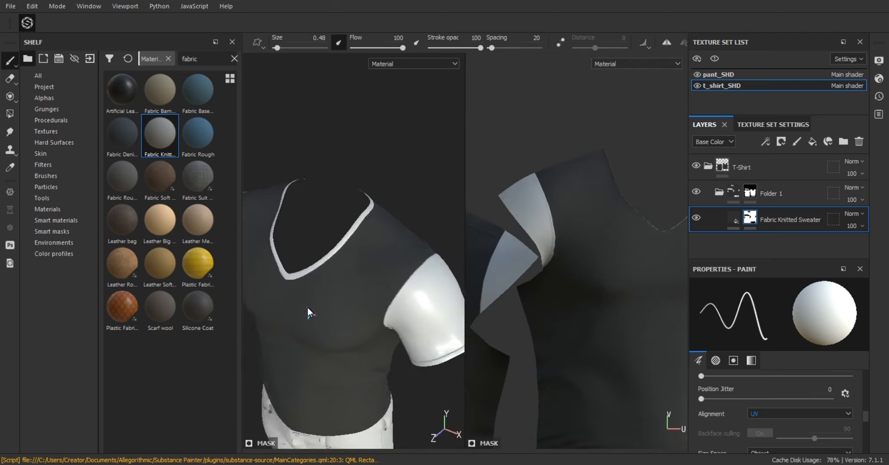
{"action": "left_click_drag", "start_coordinate": [308, 307], "coordinate": [360, 267], "text": "alt"}
{"action": "right_click_drag", "start_coordinate": [360, 268], "coordinate": [384, 332], "text": "alt"}
{"action": "left_click_drag", "start_coordinate": [384, 333], "coordinate": [334, 300], "text": "alt"}
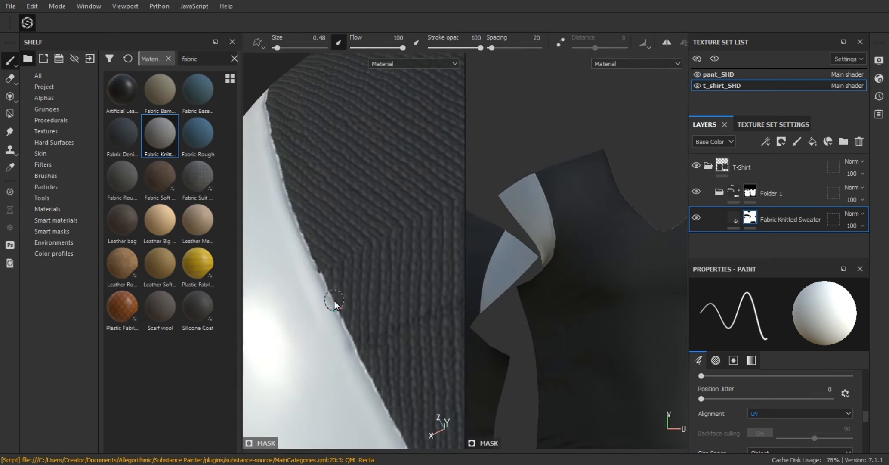
Step: Mask a black strip along the shoulder seam starting at the sleeve, trimming its uneven edge with white at brush size 0.65
{"action": "mouse_move", "coordinate": [334, 301]}
{"action": "right_mouse_down", "text": "ctrl"}
{"action": "mouse_move", "coordinate": [348, 296]}
{"action": "mouse_move", "coordinate": [339, 307]}
{"action": "right_mouse_up", "text": "ctrl"}
{"action": "mouse_move", "coordinate": [355, 301]}
{"action": "left_mouse_down", "text": "alt"}
{"action": "mouse_move", "coordinate": [349, 292]}
{"action": "mouse_move", "coordinate": [357, 309]}
{"action": "mouse_move", "coordinate": [565, 231]}
{"action": "left_mouse_up", "text": "alt"}
{"action": "right_click_drag", "start_coordinate": [308, 279], "coordinate": [297, 280], "text": "ctrl"}
{"action": "mouse_move", "coordinate": [297, 279]}
{"action": "left_mouse_down"}
{"action": "mouse_move", "coordinate": [379, 230]}
{"action": "mouse_move", "coordinate": [307, 270]}
{"action": "mouse_move", "coordinate": [364, 262]}
{"action": "mouse_move", "coordinate": [366, 248]}
{"action": "mouse_move", "coordinate": [333, 263]}
{"action": "mouse_move", "coordinate": [338, 234]}
{"action": "mouse_move", "coordinate": [349, 273]}
{"action": "left_mouse_up"}
{"action": "right_click_drag", "start_coordinate": [362, 266], "coordinate": [358, 264], "text": "ctrl"}
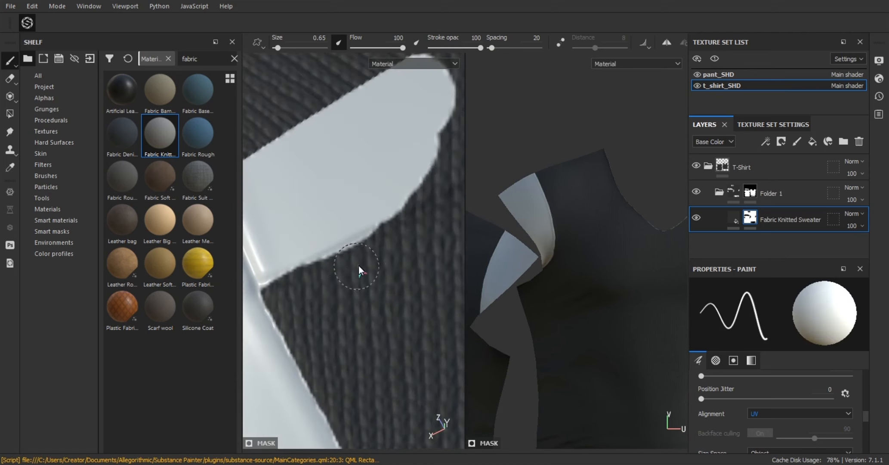
{"action": "mouse_move", "coordinate": [383, 251]}
{"action": "left_mouse_down", "text": "alt"}
{"action": "mouse_move", "coordinate": [362, 202]}
{"action": "mouse_move", "coordinate": [389, 209]}
{"action": "mouse_move", "coordinate": [367, 190]}
{"action": "mouse_move", "coordinate": [378, 183]}
{"action": "mouse_move", "coordinate": [364, 167]}
{"action": "mouse_move", "coordinate": [377, 139]}
{"action": "mouse_move", "coordinate": [357, 199]}
{"action": "left_mouse_up", "text": "alt"}
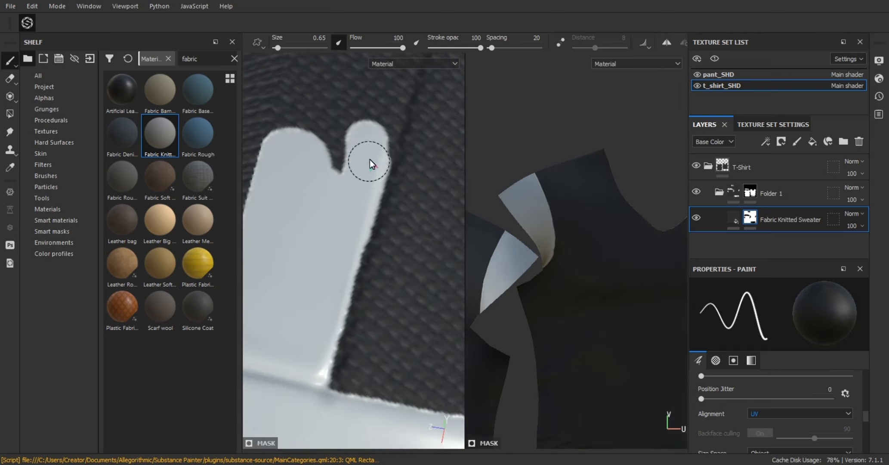
{"action": "mouse_move", "coordinate": [370, 159]}
{"action": "left_mouse_down", "text": "alt"}
{"action": "mouse_move", "coordinate": [306, 186]}
{"action": "mouse_move", "coordinate": [344, 210]}
{"action": "mouse_move", "coordinate": [358, 204]}
{"action": "mouse_move", "coordinate": [364, 171]}
{"action": "mouse_move", "coordinate": [324, 206]}
{"action": "mouse_move", "coordinate": [359, 211]}
{"action": "mouse_move", "coordinate": [307, 163]}
{"action": "mouse_move", "coordinate": [404, 174]}
{"action": "mouse_move", "coordinate": [353, 191]}
{"action": "mouse_move", "coordinate": [397, 198]}
{"action": "mouse_move", "coordinate": [293, 182]}
{"action": "mouse_move", "coordinate": [392, 178]}
{"action": "mouse_move", "coordinate": [350, 179]}
{"action": "mouse_move", "coordinate": [362, 195]}
{"action": "left_mouse_up", "text": "alt"}
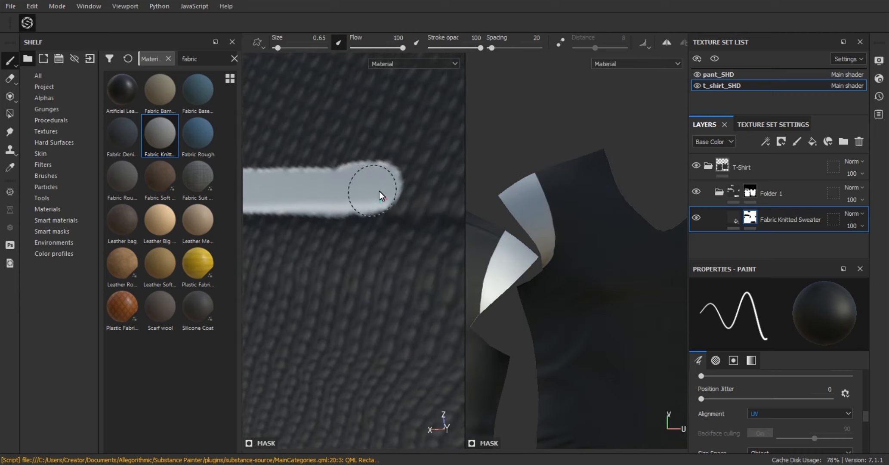
Step: Extend the black strip along the shoulder seam toward the neckline with overlapping strokes at brush size 0.65
{"action": "left_click_drag", "start_coordinate": [429, 190], "coordinate": [445, 189]}
{"action": "middle_click_drag", "start_coordinate": [447, 189], "coordinate": [364, 194], "text": "alt"}
{"action": "left_click_drag", "start_coordinate": [328, 194], "coordinate": [452, 193]}
{"action": "middle_click_drag", "start_coordinate": [364, 204], "coordinate": [271, 200], "text": "alt"}
{"action": "left_click_drag", "start_coordinate": [309, 195], "coordinate": [454, 196]}
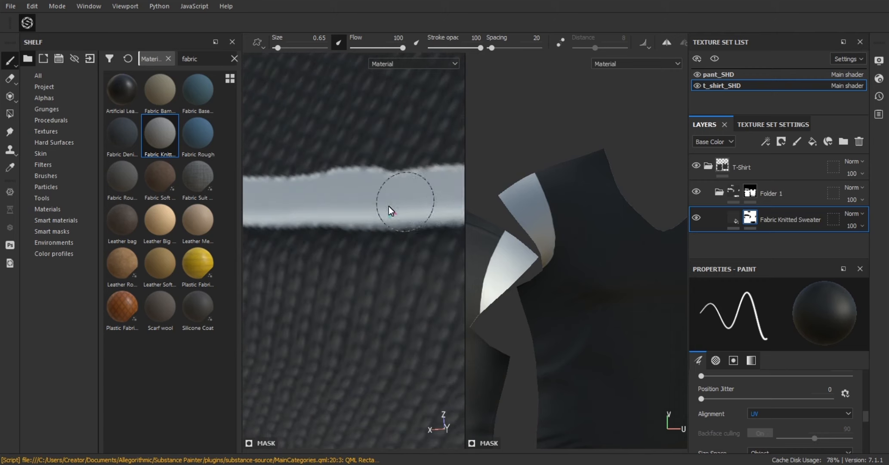
Step: Undo the last strip stroke, repaint that stretch in black and trim its lower edge with white
{"action": "middle_click_drag", "start_coordinate": [388, 206], "coordinate": [369, 204], "text": "alt"}
{"action": "key", "text": "x"}
{"action": "key", "text": "ctrl+z"}
{"action": "left_click_drag", "start_coordinate": [334, 202], "coordinate": [456, 202]}
{"action": "left_click_drag", "start_coordinate": [338, 266], "coordinate": [402, 263]}
{"action": "middle_click_drag", "start_coordinate": [404, 262], "coordinate": [305, 280], "text": "alt"}
Step: Continue the black shoulder strip closer to the neck trim, straightening its lower edge with a white stroke
{"action": "key", "text": "x"}
{"action": "left_click_drag", "start_coordinate": [361, 228], "coordinate": [395, 220]}
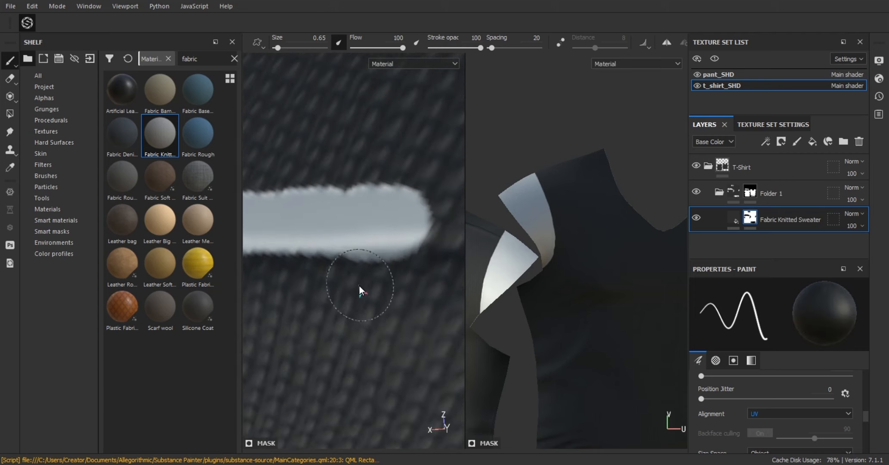
{"action": "key", "text": "x"}
{"action": "left_click_drag", "start_coordinate": [359, 285], "coordinate": [408, 285]}
{"action": "middle_click_drag", "start_coordinate": [408, 285], "coordinate": [320, 294], "text": "alt"}
{"action": "key", "text": "x"}
{"action": "left_click_drag", "start_coordinate": [340, 228], "coordinate": [432, 224]}
{"action": "middle_click_drag", "start_coordinate": [432, 225], "coordinate": [350, 246], "text": "alt"}
{"action": "left_click_drag", "start_coordinate": [345, 223], "coordinate": [422, 228]}
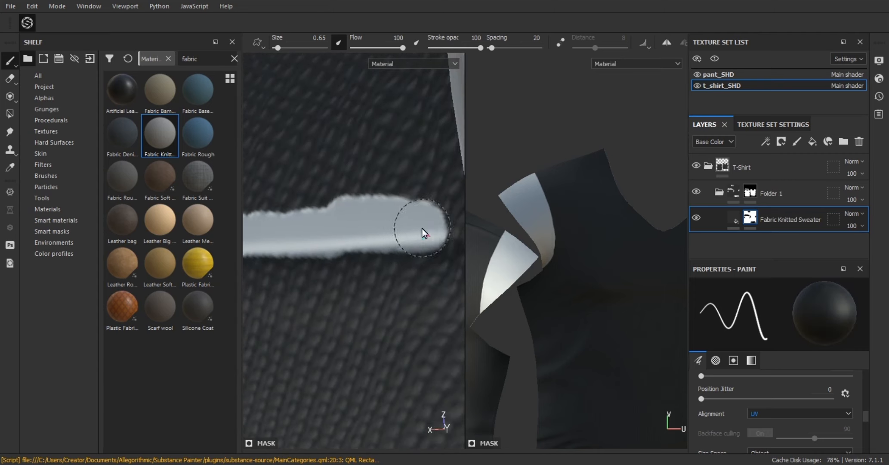
Step: Paint the black strip onward to the neck trim and even out its edge there with white strokes
{"action": "middle_click_drag", "start_coordinate": [422, 228], "coordinate": [344, 246], "text": "alt"}
{"action": "right_click_drag", "start_coordinate": [371, 241], "coordinate": [364, 240], "text": "ctrl"}
{"action": "left_click_drag", "start_coordinate": [364, 240], "coordinate": [398, 249]}
{"action": "right_click_drag", "start_coordinate": [358, 250], "coordinate": [340, 275], "text": "alt"}
{"action": "key", "text": "x"}
{"action": "left_click_drag", "start_coordinate": [339, 282], "coordinate": [409, 271]}
{"action": "middle_click_drag", "start_coordinate": [293, 284], "coordinate": [315, 280], "text": "alt"}
{"action": "mouse_move", "coordinate": [314, 280]}
{"action": "left_mouse_down"}
{"action": "mouse_move", "coordinate": [365, 280]}
{"action": "mouse_move", "coordinate": [362, 273]}
{"action": "left_mouse_up"}
Step: Widen and even out the shoulder strip with long black strokes at brush size 1.65
{"action": "right_click_drag", "start_coordinate": [357, 272], "coordinate": [249, 272], "text": "alt"}
{"action": "middle_click_drag", "start_coordinate": [249, 272], "coordinate": [345, 258], "text": "alt"}
{"action": "right_click_drag", "start_coordinate": [361, 256], "coordinate": [306, 254], "text": "alt"}
{"action": "right_click_drag", "start_coordinate": [271, 244], "coordinate": [318, 263], "text": "ctrl"}
{"action": "key", "text": "x"}
{"action": "left_click_drag", "start_coordinate": [284, 241], "coordinate": [418, 249]}
{"action": "middle_click_drag", "start_coordinate": [418, 249], "coordinate": [334, 232], "text": "alt"}
{"action": "mouse_move", "coordinate": [364, 227]}
{"action": "left_mouse_down"}
{"action": "mouse_move", "coordinate": [387, 219]}
{"action": "mouse_move", "coordinate": [400, 244]}
{"action": "left_mouse_up"}
Step: Examine the masked shoulder strip, neckline and underarm from several angles in the 3D view
{"action": "right_click_drag", "start_coordinate": [401, 245], "coordinate": [324, 245], "text": "alt"}
{"action": "mouse_move", "coordinate": [325, 245]}
{"action": "left_mouse_down", "text": "alt"}
{"action": "mouse_move", "coordinate": [292, 200]}
{"action": "mouse_move", "coordinate": [342, 205]}
{"action": "left_mouse_up", "text": "alt"}
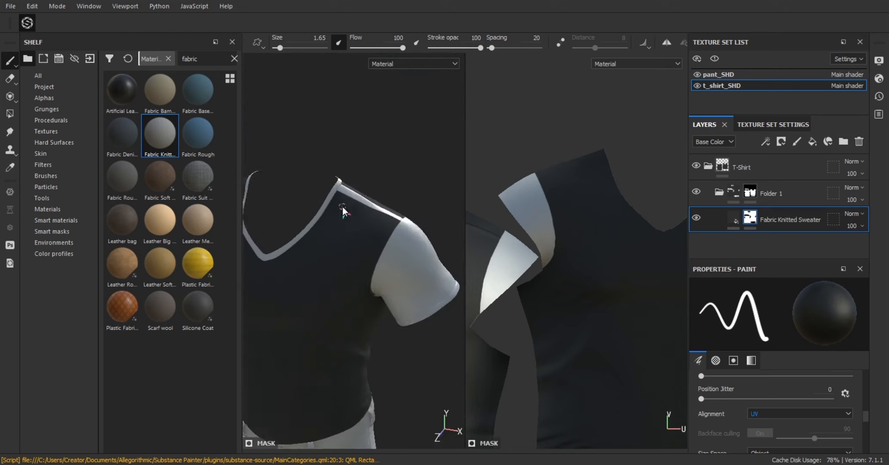
{"action": "right_click_drag", "start_coordinate": [342, 206], "coordinate": [346, 211], "text": "alt"}
{"action": "mouse_move", "coordinate": [346, 211]}
{"action": "left_mouse_down", "text": "alt"}
{"action": "mouse_move", "coordinate": [267, 228]}
{"action": "mouse_move", "coordinate": [330, 200]}
{"action": "mouse_move", "coordinate": [353, 219]}
{"action": "left_mouse_up", "text": "alt"}
{"action": "right_click_drag", "start_coordinate": [352, 219], "coordinate": [421, 366], "text": "alt"}
{"action": "left_click_drag", "start_coordinate": [420, 366], "coordinate": [371, 227], "text": "alt"}
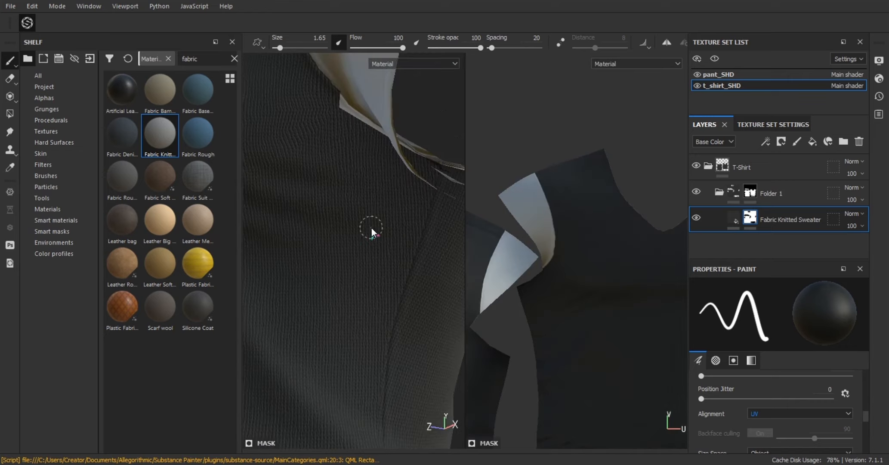
{"action": "right_click_drag", "start_coordinate": [371, 227], "coordinate": [341, 244], "text": "alt"}
{"action": "left_click_drag", "start_coordinate": [341, 243], "coordinate": [318, 230], "text": "alt"}
{"action": "mouse_move", "coordinate": [318, 229]}
{"action": "right_mouse_down", "text": "alt"}
{"action": "mouse_move", "coordinate": [506, 399]}
{"action": "mouse_move", "coordinate": [330, 223]}
{"action": "right_mouse_up", "text": "alt"}
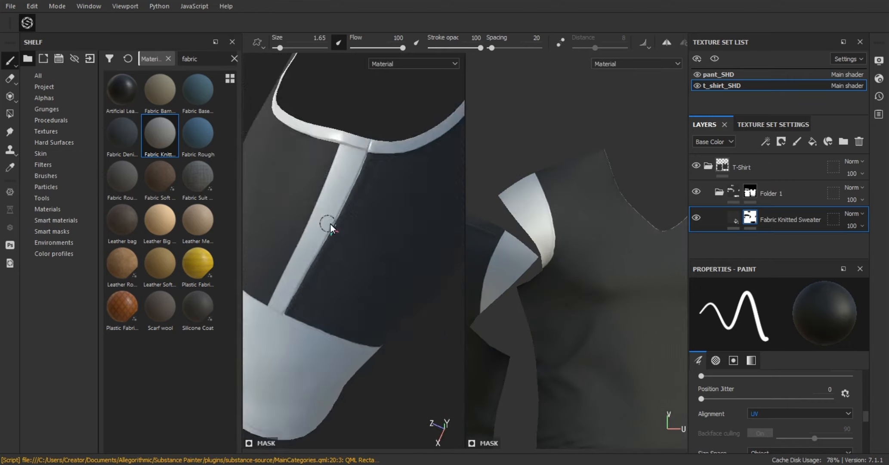
{"action": "mouse_move", "coordinate": [329, 223]}
{"action": "left_mouse_down", "text": "alt"}
{"action": "mouse_move", "coordinate": [290, 218]}
{"action": "mouse_move", "coordinate": [326, 223]}
{"action": "left_mouse_up", "text": "alt"}
{"action": "right_click_drag", "start_coordinate": [327, 224], "coordinate": [275, 245], "text": "alt"}
{"action": "mouse_move", "coordinate": [275, 245]}
{"action": "left_mouse_down", "text": "alt"}
{"action": "mouse_move", "coordinate": [426, 223]}
{"action": "mouse_move", "coordinate": [463, 308]}
{"action": "mouse_move", "coordinate": [391, 234]}
{"action": "left_mouse_up", "text": "alt"}
Step: Duplicate the Fabric Knitted Sweater layer and make the duplicate's mask fully black
{"action": "key", "text": "ctrl+d"}
{"action": "right_click", "coordinate": [750, 218]}
{"action": "left_click", "coordinate": [773, 11]}
{"action": "middle_click_drag", "start_coordinate": [391, 234], "coordinate": [402, 292], "text": "alt"}
{"action": "mouse_move", "coordinate": [402, 293]}
{"action": "right_mouse_down", "text": "alt"}
{"action": "mouse_move", "coordinate": [416, 348]}
{"action": "mouse_move", "coordinate": [430, 359]}
{"action": "right_mouse_up", "text": "alt"}
{"action": "mouse_move", "coordinate": [335, 278]}
{"action": "left_mouse_down"}
{"action": "mouse_move", "coordinate": [348, 213]}
{"action": "mouse_move", "coordinate": [407, 215]}
{"action": "mouse_move", "coordinate": [384, 269]}
{"action": "left_mouse_up"}
{"action": "left_click_drag", "start_coordinate": [384, 269], "coordinate": [398, 297], "text": "alt"}
{"action": "right_click_drag", "start_coordinate": [399, 297], "coordinate": [335, 254], "text": "shift"}
{"action": "key", "text": "ctrl+z"}
{"action": "left_click_drag", "start_coordinate": [369, 271], "coordinate": [423, 273], "text": "alt"}
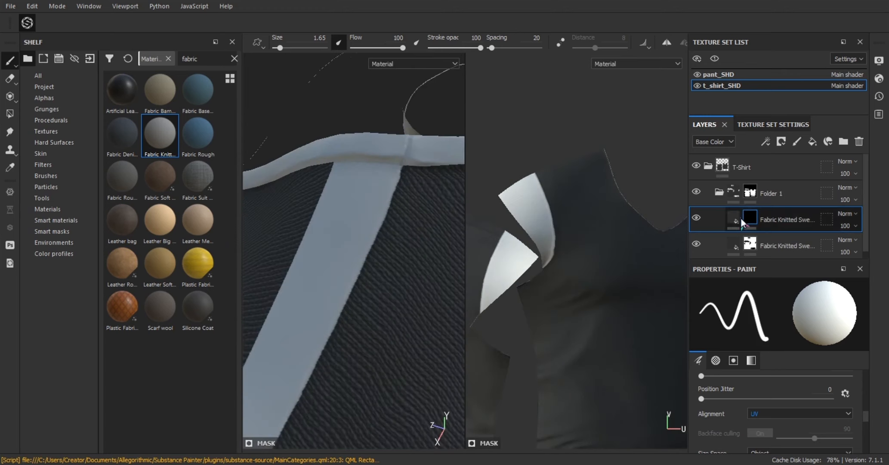
Step: Set the duplicate knit layer's UV rotation to 38.45 and make its mask active for painting
{"action": "left_click", "coordinate": [736, 218]}
{"action": "scroll", "coordinate": [753, 394], "scroll_direction": "up", "scroll_amount": 8}
{"action": "left_click_drag", "start_coordinate": [733, 375], "coordinate": [746, 375]}
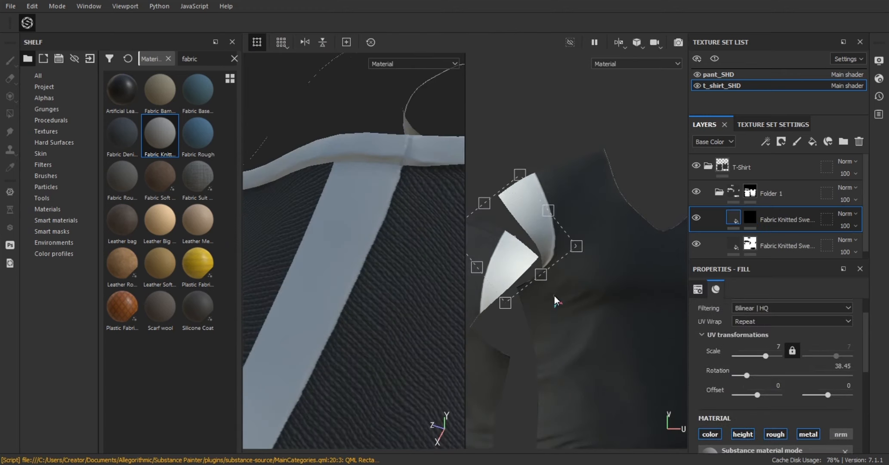
{"action": "left_click", "coordinate": [748, 219]}
{"action": "left_click_drag", "start_coordinate": [363, 251], "coordinate": [417, 249], "text": "alt"}
{"action": "right_click_drag", "start_coordinate": [372, 244], "coordinate": [330, 204], "text": "alt"}
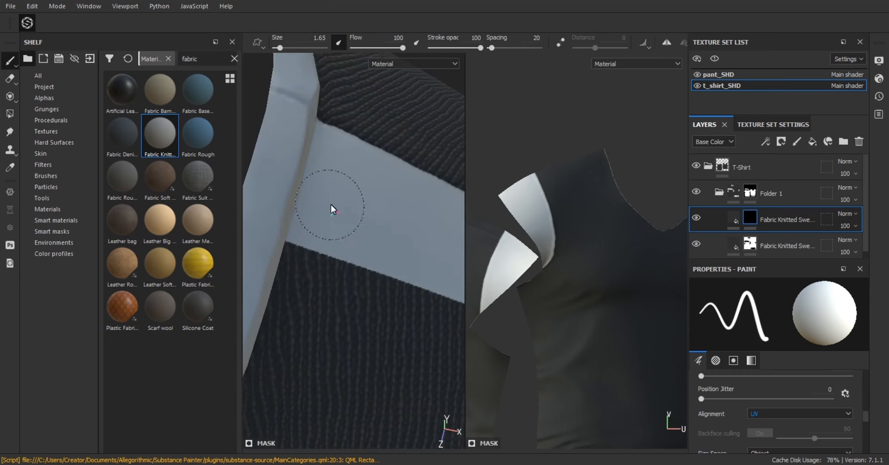
{"action": "middle_click_drag", "start_coordinate": [330, 204], "coordinate": [340, 262], "text": "alt"}
{"action": "right_click_drag", "start_coordinate": [628, 276], "coordinate": [570, 234], "text": "alt"}
{"action": "middle_click_drag", "start_coordinate": [569, 235], "coordinate": [576, 280], "text": "alt"}
{"action": "right_click_drag", "start_coordinate": [576, 279], "coordinate": [680, 344], "text": "alt"}
{"action": "right_click_drag", "start_coordinate": [600, 189], "coordinate": [616, 190], "text": "ctrl"}
{"action": "left_click_drag", "start_coordinate": [616, 188], "coordinate": [634, 221]}
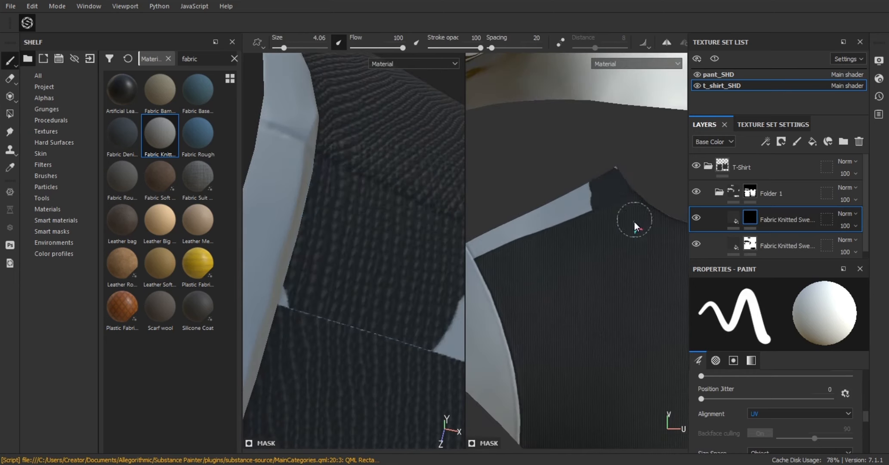
{"action": "key", "text": "ctrl+z"}
Step: Start painting white on the duplicate's mask at the neck end of the shoulder strip with brush size 0.64, undoing the first dab
{"action": "mouse_move", "coordinate": [632, 177]}
{"action": "right_mouse_down", "text": "alt"}
{"action": "mouse_move", "coordinate": [600, 236]}
{"action": "mouse_move", "coordinate": [619, 250]}
{"action": "right_mouse_up", "text": "alt"}
{"action": "mouse_move", "coordinate": [617, 191]}
{"action": "right_mouse_down", "text": "ctrl"}
{"action": "mouse_move", "coordinate": [596, 190]}
{"action": "mouse_move", "coordinate": [609, 176]}
{"action": "mouse_move", "coordinate": [616, 182]}
{"action": "mouse_move", "coordinate": [602, 214]}
{"action": "right_mouse_up", "text": "ctrl"}
{"action": "left_click", "coordinate": [616, 175]}
{"action": "key", "text": "ctrl+z"}
{"action": "mouse_move", "coordinate": [602, 213]}
{"action": "left_mouse_down"}
{"action": "mouse_move", "coordinate": [604, 231]}
{"action": "mouse_move", "coordinate": [554, 242]}
{"action": "left_mouse_up"}
{"action": "right_click_drag", "start_coordinate": [554, 243], "coordinate": [602, 228], "text": "alt"}
{"action": "middle_click_drag", "start_coordinate": [603, 228], "coordinate": [605, 203], "text": "alt"}
{"action": "left_click_drag", "start_coordinate": [605, 202], "coordinate": [605, 215]}
{"action": "right_click_drag", "start_coordinate": [606, 215], "coordinate": [591, 200], "text": "alt"}
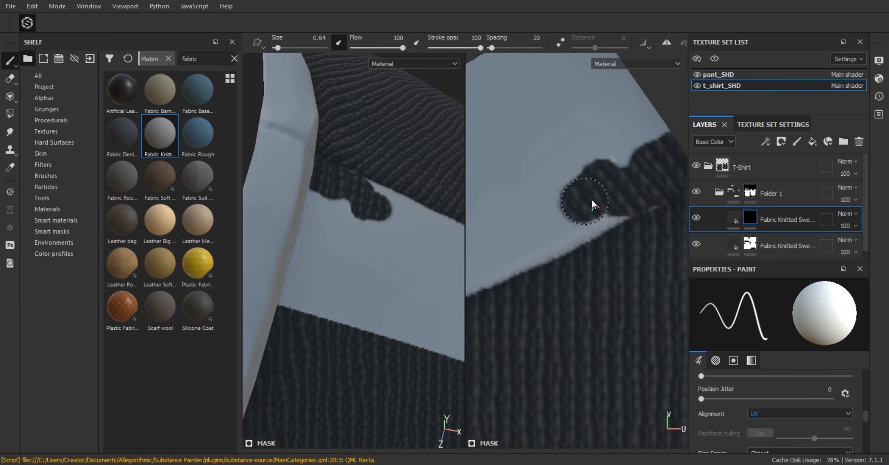
Step: Paint white along the shoulder strip's inner edge from the neck end to the sleeve in the 2D view with brush size 0.64
{"action": "mouse_move", "coordinate": [591, 201]}
{"action": "left_mouse_down"}
{"action": "mouse_move", "coordinate": [577, 224]}
{"action": "mouse_move", "coordinate": [503, 258]}
{"action": "left_mouse_up"}
{"action": "middle_click_drag", "start_coordinate": [512, 253], "coordinate": [591, 201], "text": "alt"}
{"action": "left_click_drag", "start_coordinate": [572, 217], "coordinate": [512, 250]}
{"action": "middle_click_drag", "start_coordinate": [521, 245], "coordinate": [568, 222], "text": "alt"}
{"action": "left_click_drag", "start_coordinate": [567, 221], "coordinate": [529, 234]}
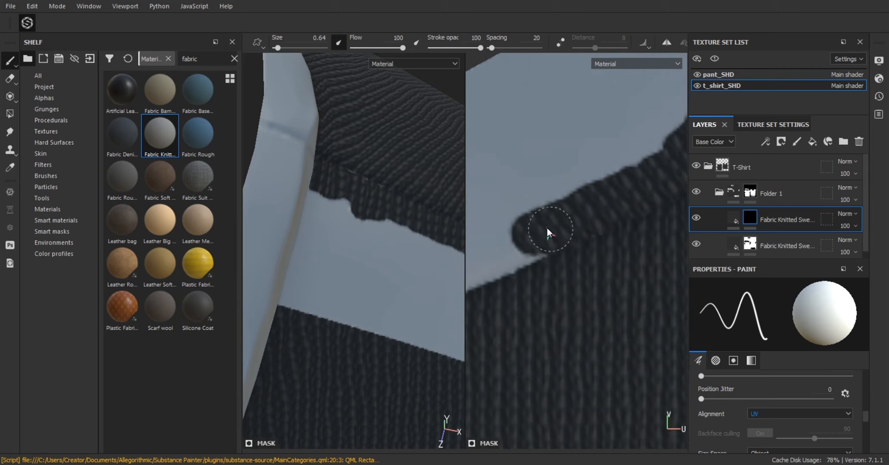
{"action": "middle_click_drag", "start_coordinate": [546, 227], "coordinate": [574, 216], "text": "alt"}
{"action": "left_click_drag", "start_coordinate": [574, 216], "coordinate": [513, 239]}
{"action": "middle_click_drag", "start_coordinate": [516, 236], "coordinate": [591, 206], "text": "alt"}
{"action": "left_click_drag", "start_coordinate": [590, 206], "coordinate": [546, 232]}
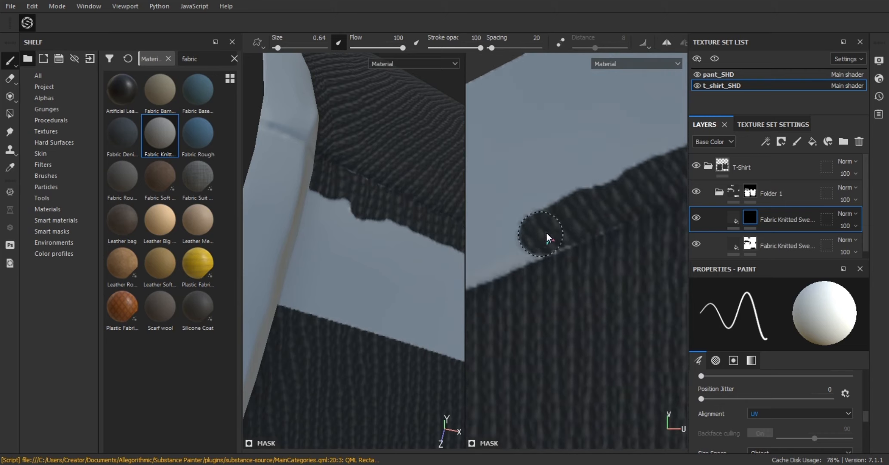
{"action": "middle_click_drag", "start_coordinate": [484, 260], "coordinate": [580, 217], "text": "alt"}
{"action": "left_click_drag", "start_coordinate": [580, 217], "coordinate": [544, 228]}
{"action": "middle_click_drag", "start_coordinate": [546, 227], "coordinate": [603, 196], "text": "alt"}
{"action": "left_click_drag", "start_coordinate": [598, 200], "coordinate": [484, 247]}
{"action": "middle_click_drag", "start_coordinate": [512, 232], "coordinate": [588, 216], "text": "alt"}
{"action": "left_click_drag", "start_coordinate": [589, 216], "coordinate": [515, 242]}
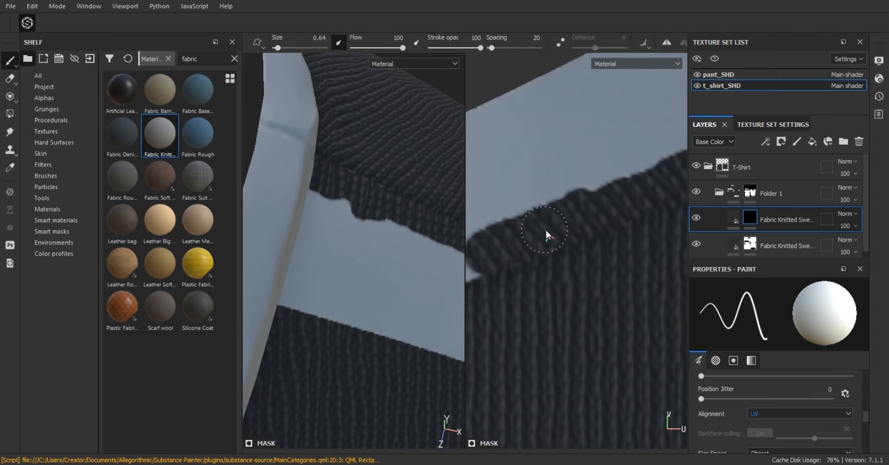
{"action": "middle_click_drag", "start_coordinate": [545, 229], "coordinate": [615, 198], "text": "alt"}
{"action": "left_click_drag", "start_coordinate": [600, 204], "coordinate": [534, 227]}
{"action": "middle_click_drag", "start_coordinate": [555, 197], "coordinate": [602, 174], "text": "alt"}
{"action": "left_click_drag", "start_coordinate": [593, 182], "coordinate": [493, 233]}
{"action": "middle_click_drag", "start_coordinate": [492, 232], "coordinate": [563, 190], "text": "alt"}
{"action": "left_click_drag", "start_coordinate": [543, 201], "coordinate": [489, 219]}
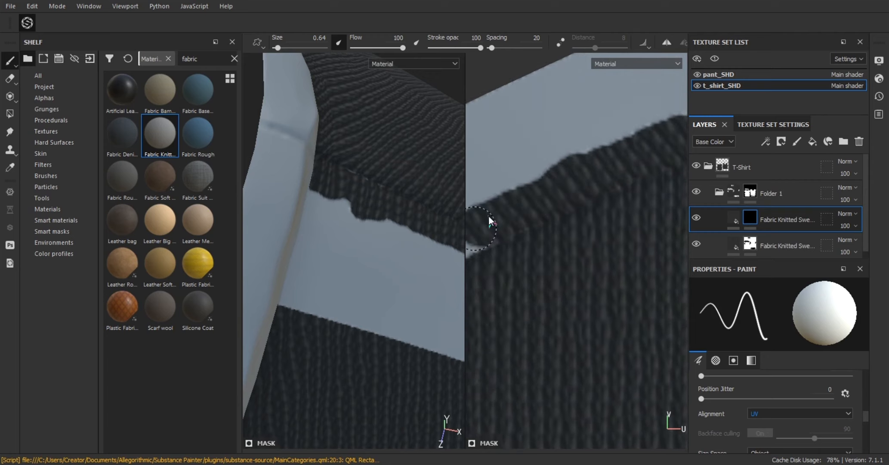
{"action": "middle_click_drag", "start_coordinate": [488, 215], "coordinate": [576, 167], "text": "alt"}
{"action": "left_click_drag", "start_coordinate": [579, 167], "coordinate": [521, 192]}
{"action": "middle_click_drag", "start_coordinate": [544, 183], "coordinate": [607, 155], "text": "alt"}
{"action": "left_click_drag", "start_coordinate": [596, 158], "coordinate": [524, 186]}
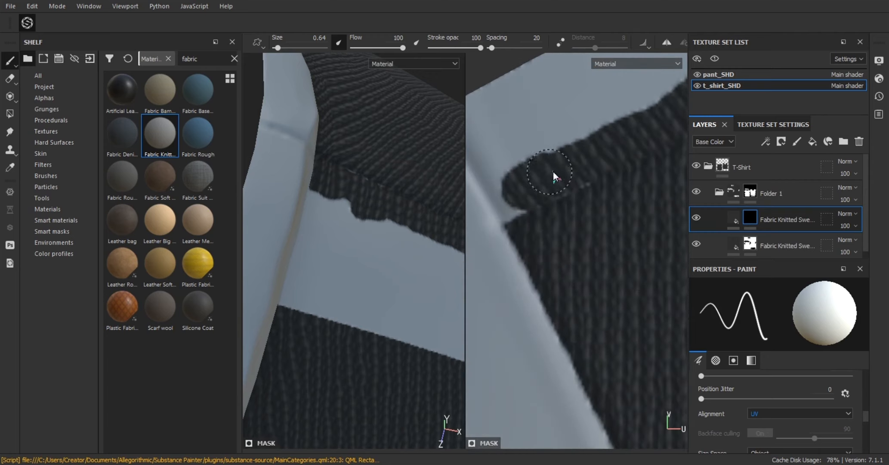
Step: Rotate the 2D view and paint white across the strip's sleeve end beside the sleeve seam with brush size 0.52
{"action": "scroll", "coordinate": [533, 181], "scroll_direction": "up", "scroll_amount": 3}
{"action": "middle_click_drag", "start_coordinate": [533, 181], "coordinate": [603, 161], "text": "alt"}
{"action": "right_click_drag", "start_coordinate": [575, 186], "coordinate": [544, 188], "text": "ctrl"}
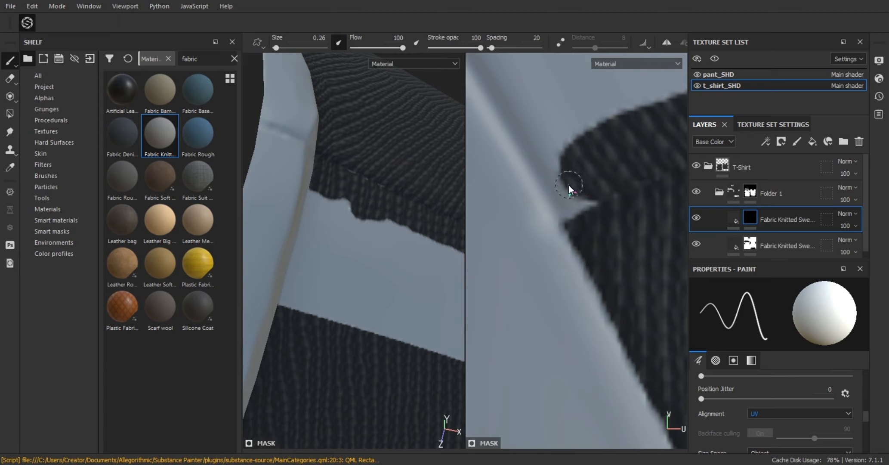
{"action": "mouse_move", "coordinate": [561, 183]}
{"action": "left_mouse_down", "text": "alt"}
{"action": "mouse_move", "coordinate": [601, 141]}
{"action": "mouse_move", "coordinate": [583, 188]}
{"action": "left_mouse_up", "text": "alt"}
{"action": "right_click_drag", "start_coordinate": [584, 188], "coordinate": [587, 184], "text": "alt"}
{"action": "right_click_drag", "start_coordinate": [564, 175], "coordinate": [574, 174], "text": "ctrl"}
{"action": "left_click_drag", "start_coordinate": [535, 168], "coordinate": [652, 174]}
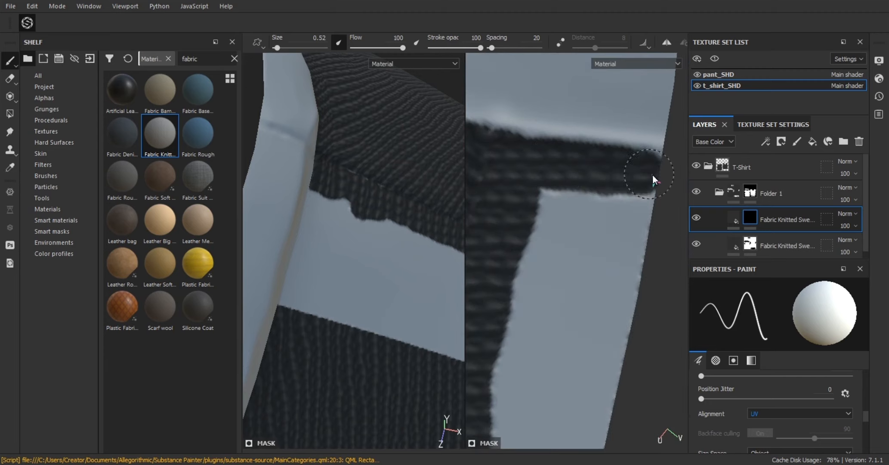
Step: Fill the rest of the shoulder strip with white from the sleeve end to the neck trim at brush size 1.45
{"action": "mouse_move", "coordinate": [610, 146]}
{"action": "right_mouse_down", "text": "alt"}
{"action": "mouse_move", "coordinate": [595, 190]}
{"action": "mouse_move", "coordinate": [612, 190]}
{"action": "right_mouse_up", "text": "alt"}
{"action": "left_click_drag", "start_coordinate": [608, 194], "coordinate": [577, 333]}
{"action": "middle_click_drag", "start_coordinate": [606, 215], "coordinate": [598, 116], "text": "alt"}
{"action": "left_click_drag", "start_coordinate": [550, 325], "coordinate": [580, 303]}
{"action": "middle_click_drag", "start_coordinate": [580, 303], "coordinate": [632, 166], "text": "alt"}
{"action": "mouse_move", "coordinate": [586, 215]}
{"action": "left_mouse_down"}
{"action": "mouse_move", "coordinate": [552, 378]}
{"action": "mouse_move", "coordinate": [601, 290]}
{"action": "left_mouse_up"}
{"action": "middle_click_drag", "start_coordinate": [564, 312], "coordinate": [582, 196], "text": "alt"}
{"action": "left_click_drag", "start_coordinate": [583, 258], "coordinate": [568, 394]}
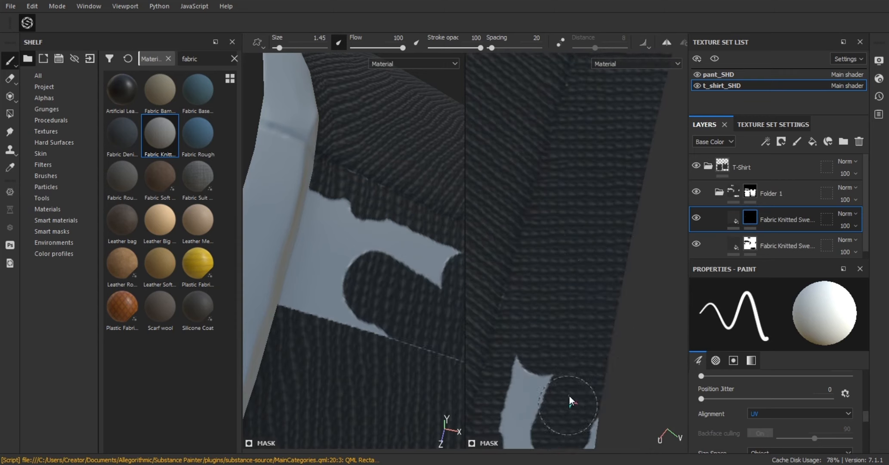
{"action": "middle_click_drag", "start_coordinate": [559, 379], "coordinate": [581, 200], "text": "alt"}
{"action": "mouse_move", "coordinate": [557, 209]}
{"action": "left_mouse_down"}
{"action": "mouse_move", "coordinate": [547, 339]}
{"action": "mouse_move", "coordinate": [603, 292]}
{"action": "left_mouse_up"}
Step: Paint white over the remaining gaps at the shoulder strip's neck end in the 2D view with brush size 0.29
{"action": "middle_click_drag", "start_coordinate": [498, 260], "coordinate": [570, 242], "text": "alt"}
{"action": "right_click_drag", "start_coordinate": [570, 242], "coordinate": [609, 248], "text": "alt"}
{"action": "right_click_drag", "start_coordinate": [609, 249], "coordinate": [593, 257], "text": "ctrl"}
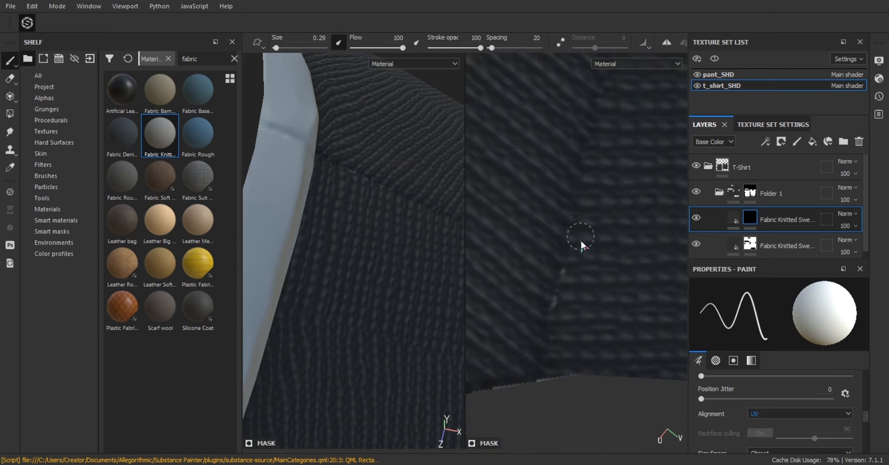
{"action": "left_click_drag", "start_coordinate": [580, 240], "coordinate": [560, 311]}
{"action": "right_click_drag", "start_coordinate": [560, 310], "coordinate": [327, 206], "text": "alt"}
Step: Select the strip layer's knit fill and set its UV rotation to 50.68
{"action": "right_click_drag", "start_coordinate": [365, 223], "coordinate": [323, 237], "text": "alt"}
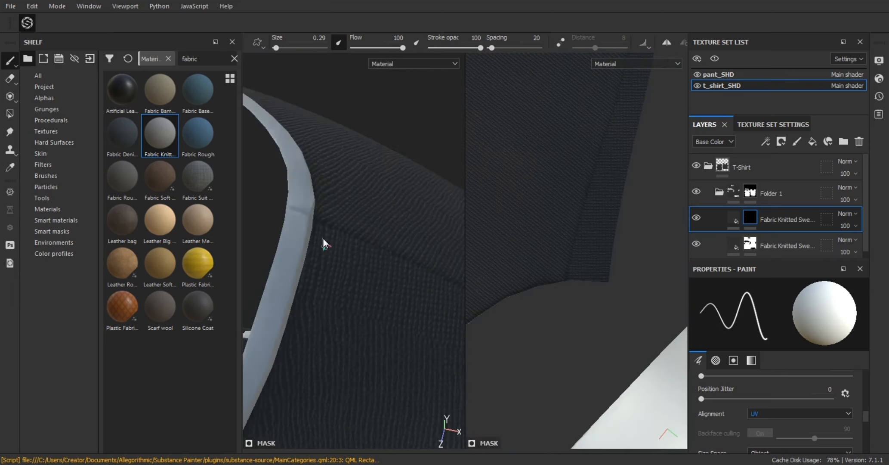
{"action": "left_click_drag", "start_coordinate": [323, 238], "coordinate": [353, 199], "text": "alt"}
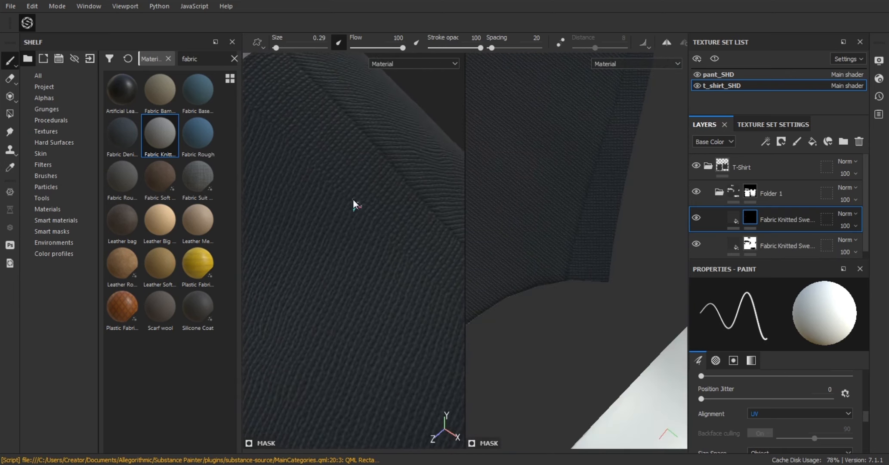
{"action": "scroll", "coordinate": [786, 427], "scroll_direction": "down", "scroll_amount": 2}
{"action": "scroll", "coordinate": [731, 417], "scroll_direction": "up", "scroll_amount": 5}
{"action": "left_click", "coordinate": [733, 218]}
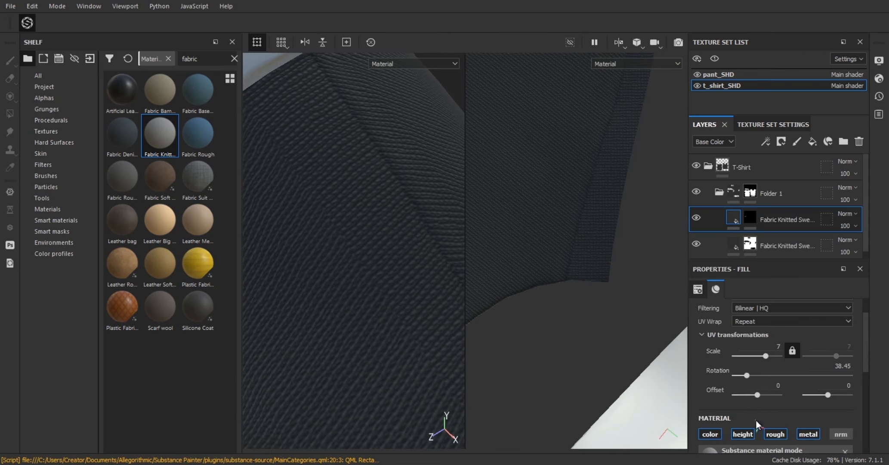
{"action": "left_click_drag", "start_coordinate": [748, 374], "coordinate": [751, 374]}
{"action": "mouse_move", "coordinate": [404, 276]}
{"action": "left_mouse_down", "text": "alt"}
{"action": "mouse_move", "coordinate": [375, 262]}
{"action": "mouse_move", "coordinate": [386, 310]}
{"action": "mouse_move", "coordinate": [370, 278]}
{"action": "mouse_move", "coordinate": [356, 275]}
{"action": "mouse_move", "coordinate": [412, 319]}
{"action": "mouse_move", "coordinate": [397, 270]}
{"action": "left_mouse_up", "text": "alt"}
{"action": "left_click_drag", "start_coordinate": [752, 375], "coordinate": [749, 376]}
{"action": "left_click_drag", "start_coordinate": [386, 296], "coordinate": [357, 297], "text": "alt"}
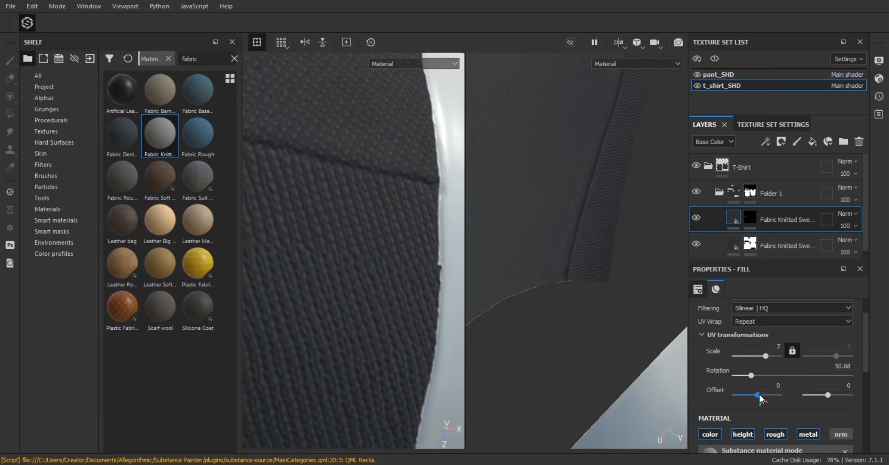
Step: Set the strip fill's first UV offset to 0.16 and toggle the layer's visibility to compare the shoulder with and without it
{"action": "left_click_drag", "start_coordinate": [757, 394], "coordinate": [760, 394]}
{"action": "left_click_drag", "start_coordinate": [453, 332], "coordinate": [319, 170], "text": "alt"}
{"action": "left_click", "coordinate": [697, 217]}
{"action": "left_click", "coordinate": [696, 217]}
{"action": "left_click", "coordinate": [696, 218]}
{"action": "left_click", "coordinate": [696, 218]}
{"action": "scroll", "coordinate": [375, 206], "scroll_direction": "down", "scroll_amount": 6}
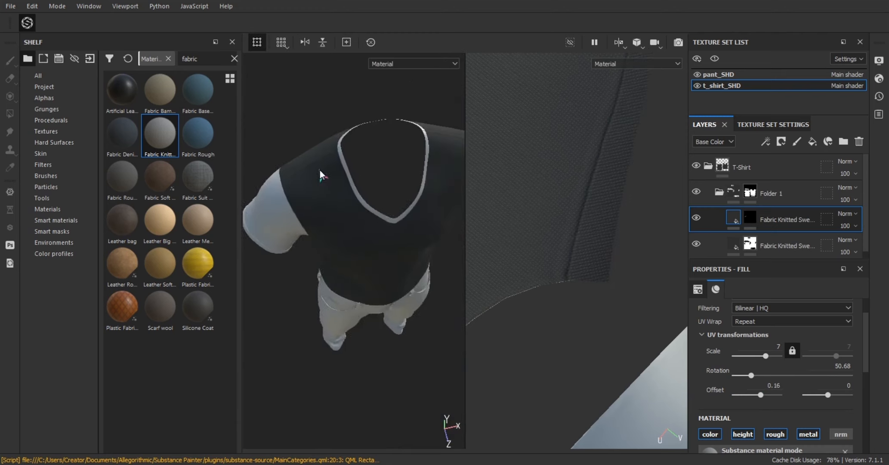
Step: Hide the rotated knit layer and select the mask of the base knit layer
{"action": "scroll", "coordinate": [319, 170], "scroll_direction": "up", "scroll_amount": 5}
{"action": "left_click", "coordinate": [697, 218]}
{"action": "scroll", "coordinate": [336, 219], "scroll_direction": "up", "scroll_amount": 2}
{"action": "left_click_drag", "start_coordinate": [337, 219], "coordinate": [378, 224], "text": "alt"}
{"action": "left_click", "coordinate": [750, 243]}
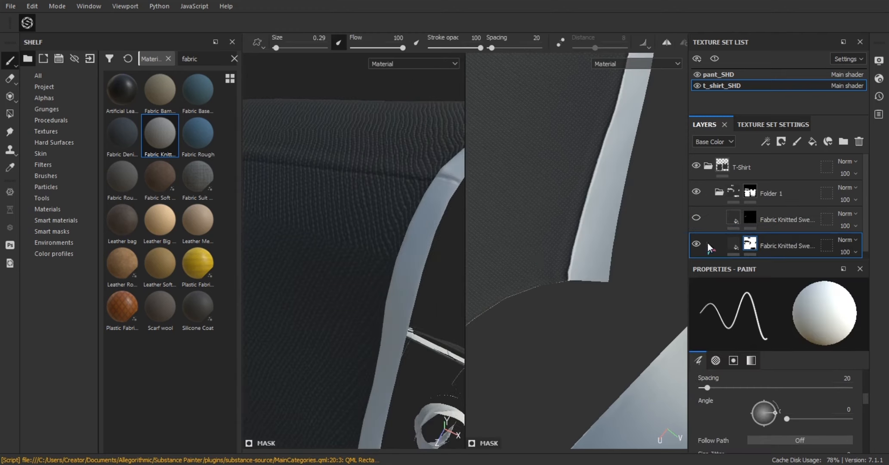
Step: Paint black on the base knit layer's mask at the opposite shoulder seam's neck end in the 2D view, raising the brush size to 0.79
{"action": "left_click_drag", "start_coordinate": [351, 183], "coordinate": [349, 209], "text": "alt"}
{"action": "right_click_drag", "start_coordinate": [349, 209], "coordinate": [323, 229], "text": "alt"}
{"action": "left_click_drag", "start_coordinate": [323, 230], "coordinate": [327, 254], "text": "alt"}
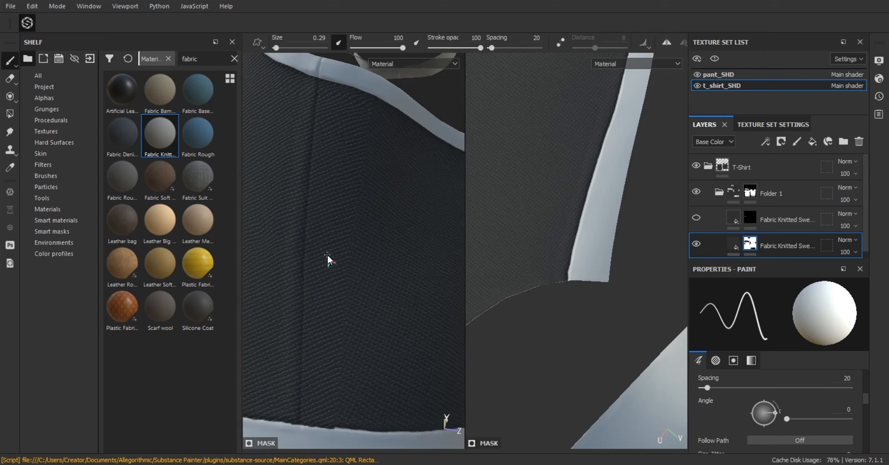
{"action": "middle_click_drag", "start_coordinate": [327, 255], "coordinate": [329, 155], "text": "alt"}
{"action": "right_click_drag", "start_coordinate": [329, 172], "coordinate": [379, 189], "text": "alt"}
{"action": "right_click_drag", "start_coordinate": [538, 215], "coordinate": [352, 222], "text": "alt"}
{"action": "mouse_move", "coordinate": [559, 223]}
{"action": "left_mouse_down", "text": "alt"}
{"action": "mouse_move", "coordinate": [597, 226]}
{"action": "mouse_move", "coordinate": [628, 267]}
{"action": "left_mouse_up", "text": "alt"}
{"action": "right_click_drag", "start_coordinate": [628, 301], "coordinate": [652, 349], "text": "alt"}
{"action": "middle_click_drag", "start_coordinate": [602, 223], "coordinate": [614, 290], "text": "alt"}
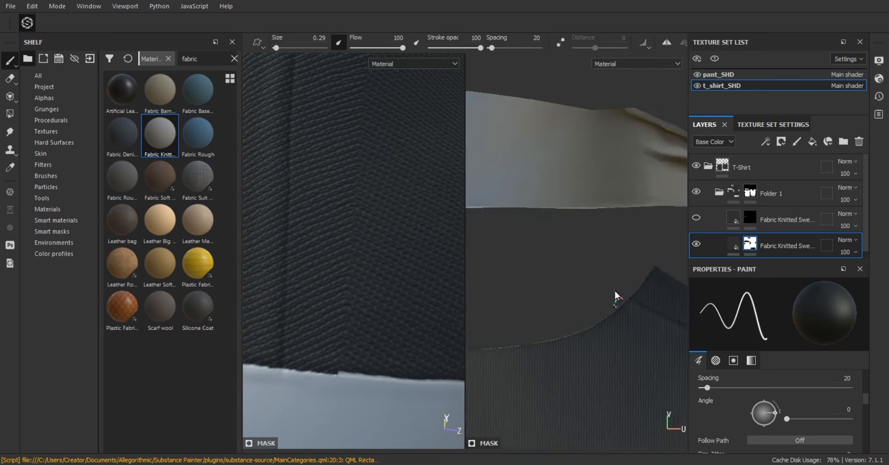
{"action": "right_click_drag", "start_coordinate": [615, 289], "coordinate": [610, 319], "text": "alt"}
{"action": "left_click_drag", "start_coordinate": [552, 219], "coordinate": [526, 208]}
{"action": "right_click_drag", "start_coordinate": [534, 210], "coordinate": [559, 206], "text": "ctrl"}
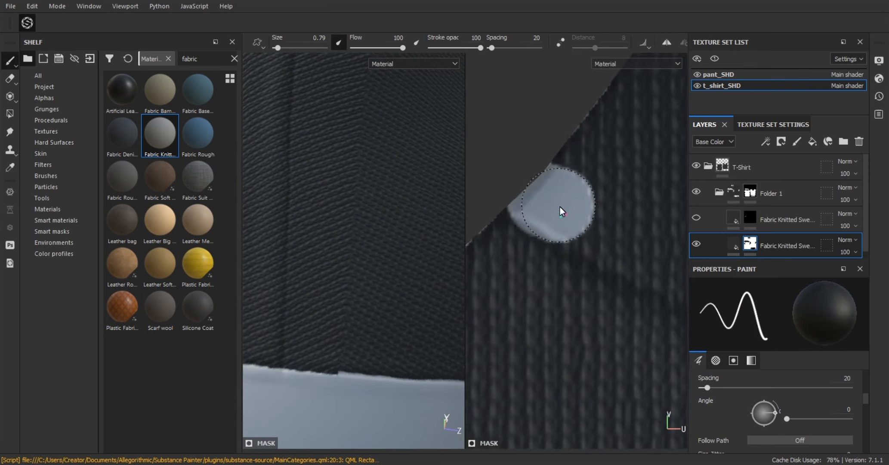
{"action": "mouse_move", "coordinate": [560, 206]}
{"action": "left_mouse_down"}
{"action": "mouse_move", "coordinate": [539, 192]}
{"action": "mouse_move", "coordinate": [588, 218]}
{"action": "left_mouse_up"}
Step: Paint black along the opposite shoulder seam in the 3D view, starting at the neck trim, with brush size 0.79
{"action": "right_click_drag", "start_coordinate": [293, 302], "coordinate": [215, 314], "text": "alt"}
{"action": "middle_click_drag", "start_coordinate": [315, 292], "coordinate": [331, 224], "text": "alt"}
{"action": "mouse_move", "coordinate": [331, 223]}
{"action": "right_mouse_down", "text": "alt"}
{"action": "mouse_move", "coordinate": [377, 250]}
{"action": "mouse_move", "coordinate": [373, 188]}
{"action": "mouse_move", "coordinate": [388, 184]}
{"action": "right_mouse_up", "text": "alt"}
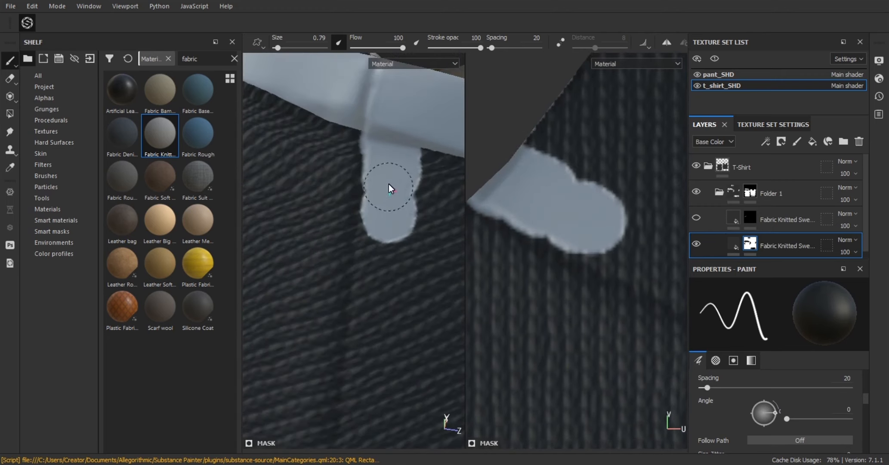
{"action": "mouse_move", "coordinate": [388, 184]}
{"action": "left_mouse_down"}
{"action": "mouse_move", "coordinate": [377, 303]}
{"action": "mouse_move", "coordinate": [353, 345]}
{"action": "left_mouse_up"}
{"action": "middle_click_drag", "start_coordinate": [353, 346], "coordinate": [334, 192], "text": "alt"}
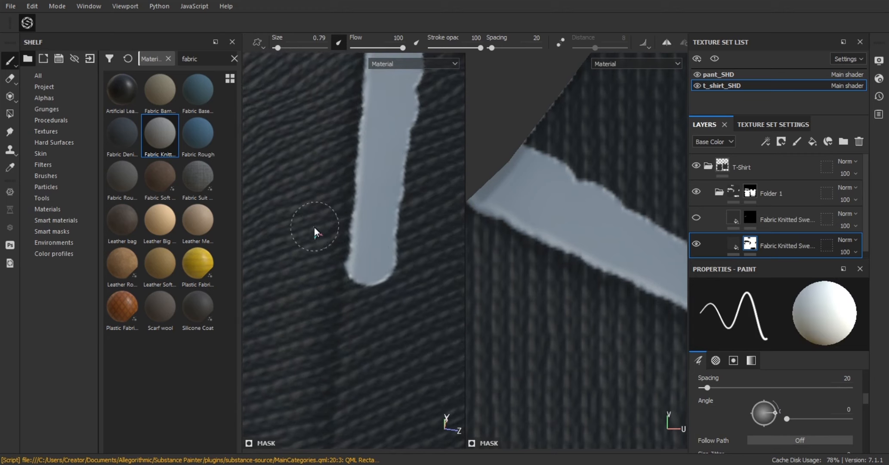
{"action": "middle_click_drag", "start_coordinate": [344, 305], "coordinate": [343, 276], "text": "alt"}
{"action": "key", "text": "x"}
{"action": "left_click_drag", "start_coordinate": [373, 236], "coordinate": [369, 269]}
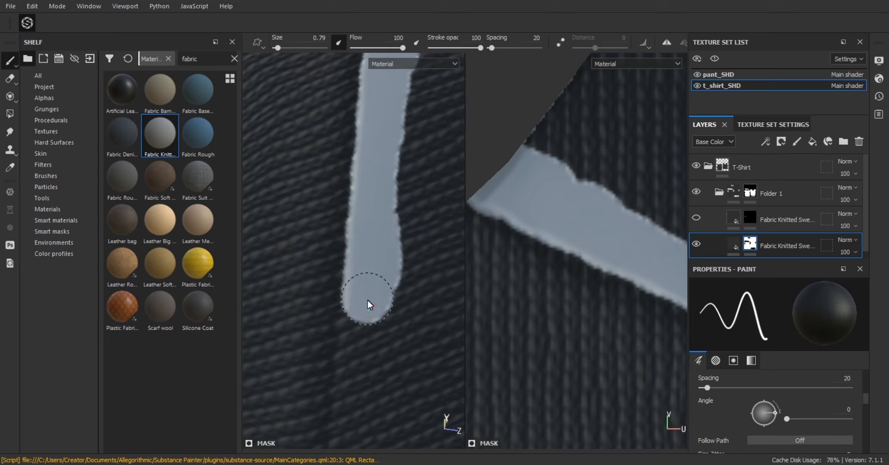
{"action": "left_click_drag", "start_coordinate": [367, 300], "coordinate": [367, 320]}
Step: Extend the black mask strip along the middle of the shoulder seam in the 3D view
{"action": "middle_click_drag", "start_coordinate": [376, 286], "coordinate": [375, 213], "text": "alt"}
{"action": "left_click_drag", "start_coordinate": [371, 215], "coordinate": [355, 360]}
{"action": "left_click_drag", "start_coordinate": [369, 262], "coordinate": [359, 377]}
{"action": "middle_click_drag", "start_coordinate": [361, 317], "coordinate": [362, 155], "text": "alt"}
{"action": "left_click_drag", "start_coordinate": [360, 213], "coordinate": [355, 335]}
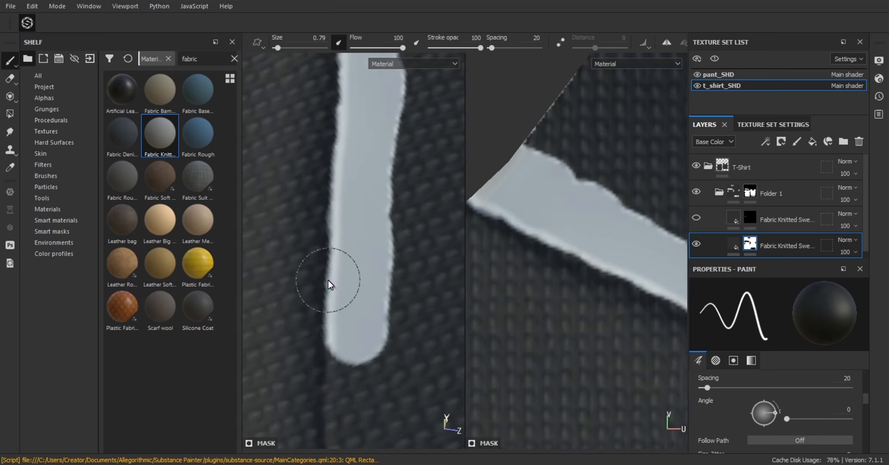
{"action": "middle_click_drag", "start_coordinate": [368, 340], "coordinate": [369, 212], "text": "alt"}
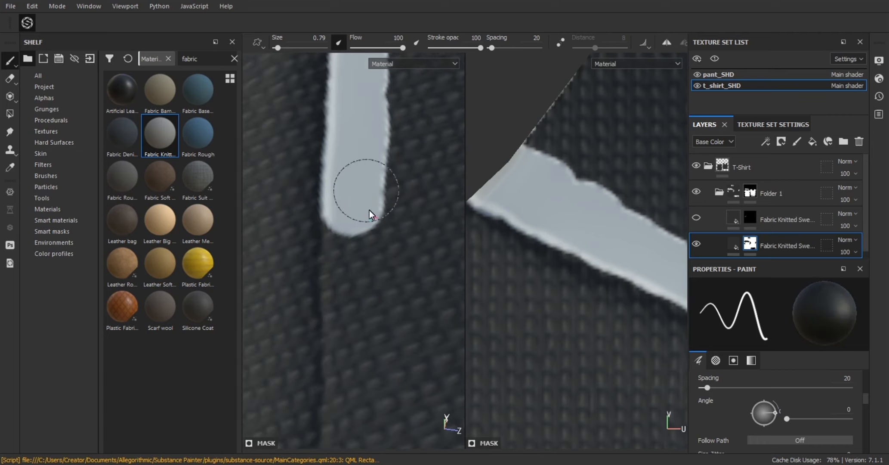
{"action": "left_click_drag", "start_coordinate": [356, 219], "coordinate": [354, 385]}
Step: Continue the black mask strip along the last stretch of the shoulder seam to the sleeve trim
{"action": "middle_click_drag", "start_coordinate": [354, 385], "coordinate": [359, 248], "text": "alt"}
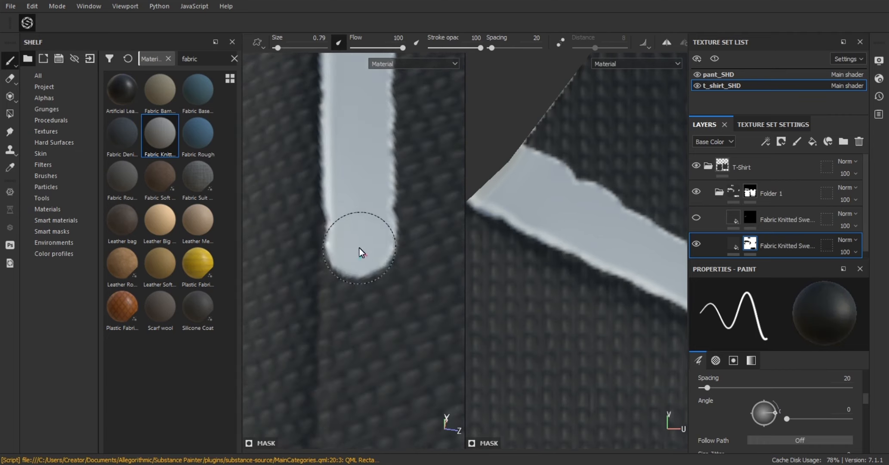
{"action": "mouse_move", "coordinate": [358, 248]}
{"action": "left_mouse_down"}
{"action": "mouse_move", "coordinate": [359, 265]}
{"action": "mouse_move", "coordinate": [345, 278]}
{"action": "left_mouse_up"}
{"action": "middle_click_drag", "start_coordinate": [345, 278], "coordinate": [292, 171], "text": "alt"}
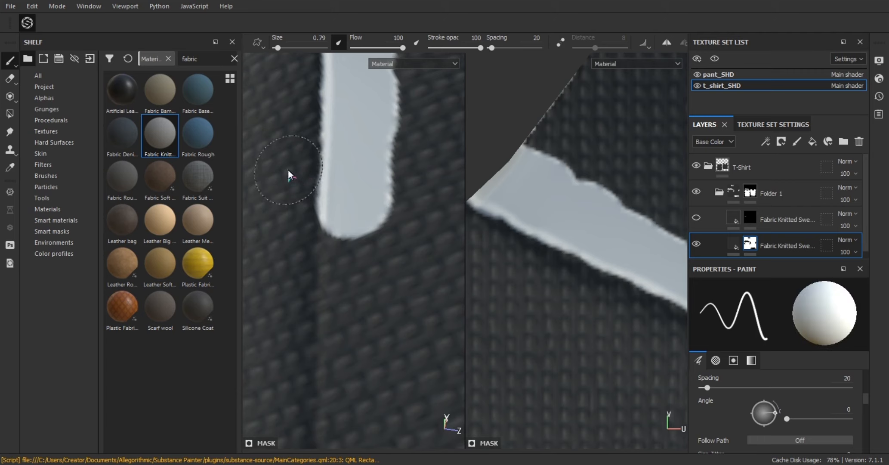
{"action": "mouse_move", "coordinate": [364, 258]}
{"action": "left_mouse_down"}
{"action": "mouse_move", "coordinate": [357, 217]}
{"action": "mouse_move", "coordinate": [357, 355]}
{"action": "left_mouse_up"}
{"action": "middle_click_drag", "start_coordinate": [357, 356], "coordinate": [353, 238], "text": "alt"}
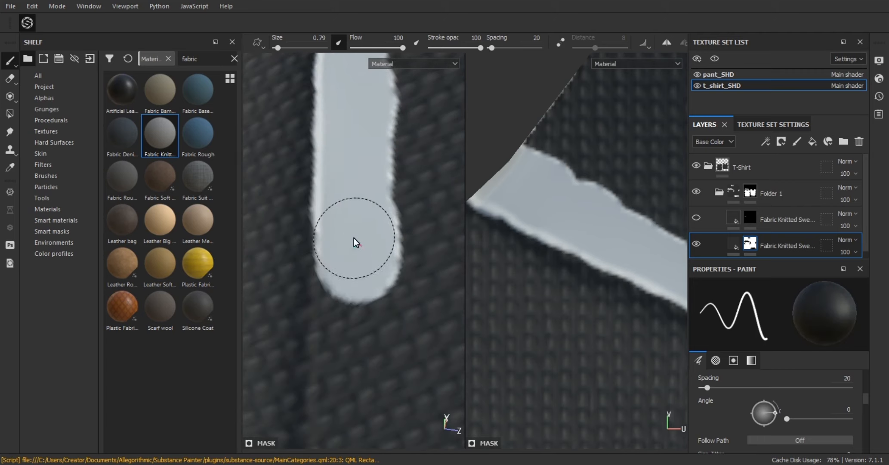
{"action": "left_click_drag", "start_coordinate": [353, 238], "coordinate": [355, 357]}
{"action": "middle_click_drag", "start_coordinate": [355, 357], "coordinate": [379, 205], "text": "alt"}
{"action": "mouse_move", "coordinate": [379, 206]}
{"action": "left_mouse_down"}
{"action": "mouse_move", "coordinate": [385, 242]}
{"action": "mouse_move", "coordinate": [362, 291]}
{"action": "left_mouse_up"}
{"action": "middle_click_drag", "start_coordinate": [362, 290], "coordinate": [350, 233], "text": "alt"}
{"action": "right_click_drag", "start_coordinate": [349, 233], "coordinate": [340, 248], "text": "alt"}
{"action": "key", "text": "x"}
{"action": "left_click_drag", "start_coordinate": [322, 245], "coordinate": [317, 295]}
{"action": "key", "text": "ctrl+z"}
Step: Paint black along the sleeve seam at the end of the shoulder strip in the 3D view with brush size 0.12
{"action": "middle_click_drag", "start_coordinate": [326, 254], "coordinate": [338, 244], "text": "alt"}
{"action": "right_click_drag", "start_coordinate": [338, 244], "coordinate": [344, 270], "text": "alt"}
{"action": "mouse_move", "coordinate": [344, 270]}
{"action": "right_mouse_down", "text": "ctrl"}
{"action": "mouse_move", "coordinate": [329, 270]}
{"action": "mouse_move", "coordinate": [349, 289]}
{"action": "right_mouse_up", "text": "ctrl"}
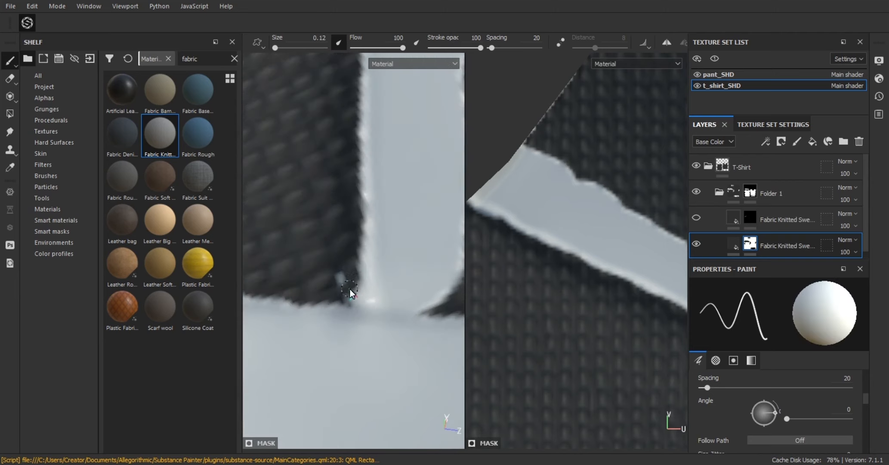
{"action": "mouse_move", "coordinate": [361, 279]}
{"action": "middle_mouse_down", "text": "alt"}
{"action": "mouse_move", "coordinate": [329, 266]}
{"action": "mouse_move", "coordinate": [312, 281]}
{"action": "middle_mouse_up", "text": "alt"}
{"action": "key", "text": "x"}
{"action": "left_click_drag", "start_coordinate": [312, 281], "coordinate": [434, 291]}
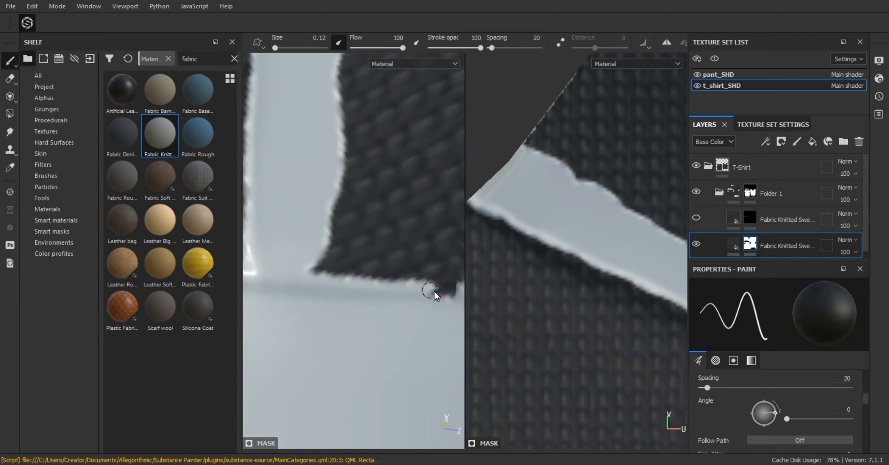
{"action": "middle_click_drag", "start_coordinate": [434, 290], "coordinate": [361, 269], "text": "alt"}
{"action": "mouse_move", "coordinate": [361, 269]}
{"action": "right_mouse_down", "text": "alt"}
{"action": "mouse_move", "coordinate": [296, 244]}
{"action": "mouse_move", "coordinate": [311, 245]}
{"action": "right_mouse_up", "text": "alt"}
{"action": "mouse_move", "coordinate": [332, 249]}
{"action": "left_mouse_down"}
{"action": "mouse_move", "coordinate": [304, 234]}
{"action": "mouse_move", "coordinate": [322, 188]}
{"action": "left_mouse_up"}
Step: Fill the strip's remaining outer side with black in the 2D view from the neck end with brush size 1.61
{"action": "right_click_drag", "start_coordinate": [572, 202], "coordinate": [512, 189], "text": "alt"}
{"action": "right_click_drag", "start_coordinate": [511, 189], "coordinate": [533, 181], "text": "ctrl"}
{"action": "mouse_move", "coordinate": [529, 178]}
{"action": "left_mouse_down"}
{"action": "mouse_move", "coordinate": [573, 187]}
{"action": "mouse_move", "coordinate": [519, 166]}
{"action": "mouse_move", "coordinate": [641, 187]}
{"action": "left_mouse_up"}
{"action": "middle_click_drag", "start_coordinate": [641, 186], "coordinate": [570, 138], "text": "alt"}
{"action": "mouse_move", "coordinate": [570, 137]}
{"action": "left_mouse_down"}
{"action": "mouse_move", "coordinate": [594, 135]}
{"action": "mouse_move", "coordinate": [619, 185]}
{"action": "left_mouse_up"}
{"action": "middle_click_drag", "start_coordinate": [620, 185], "coordinate": [539, 145], "text": "alt"}
{"action": "left_click_drag", "start_coordinate": [539, 145], "coordinate": [629, 164]}
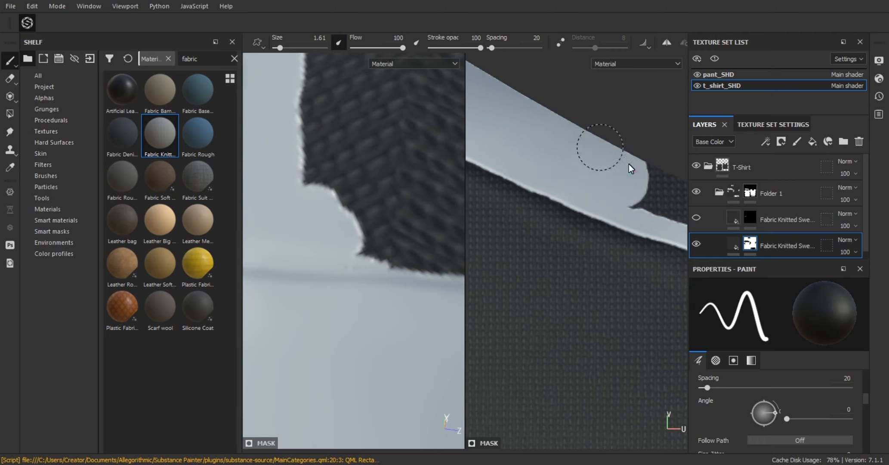
Step: Paint black over the rest of the strip to the sleeve end, and switch to white for a touch-up stroke
{"action": "middle_click_drag", "start_coordinate": [629, 164], "coordinate": [571, 148], "text": "alt"}
{"action": "left_click_drag", "start_coordinate": [571, 149], "coordinate": [662, 185]}
{"action": "middle_click_drag", "start_coordinate": [662, 184], "coordinate": [570, 154], "text": "alt"}
{"action": "left_click_drag", "start_coordinate": [570, 154], "coordinate": [638, 172]}
{"action": "mouse_move", "coordinate": [490, 146]}
{"action": "middle_mouse_down", "text": "alt"}
{"action": "mouse_move", "coordinate": [577, 180]}
{"action": "mouse_move", "coordinate": [671, 191]}
{"action": "middle_mouse_up", "text": "alt"}
{"action": "key", "text": "x"}
{"action": "left_click_drag", "start_coordinate": [579, 172], "coordinate": [506, 237]}
{"action": "middle_click_drag", "start_coordinate": [488, 201], "coordinate": [480, 215], "text": "alt"}
{"action": "key", "text": "f"}
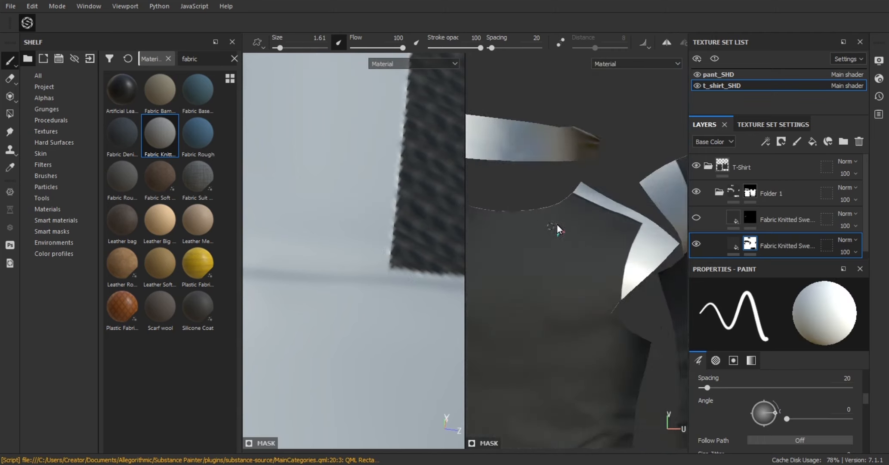
Step: Show the rotated knit layer again and bring the cleared strip on the opposite shoulder into close view
{"action": "left_click_drag", "start_coordinate": [406, 196], "coordinate": [365, 232], "text": "alt"}
{"action": "right_click_drag", "start_coordinate": [366, 233], "coordinate": [582, 341], "text": "alt"}
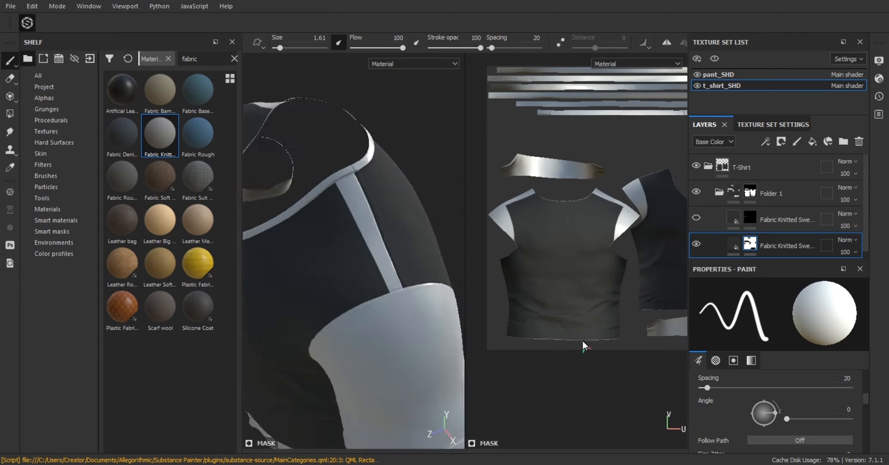
{"action": "left_click", "coordinate": [696, 217]}
{"action": "left_click_drag", "start_coordinate": [374, 209], "coordinate": [277, 242], "text": "alt"}
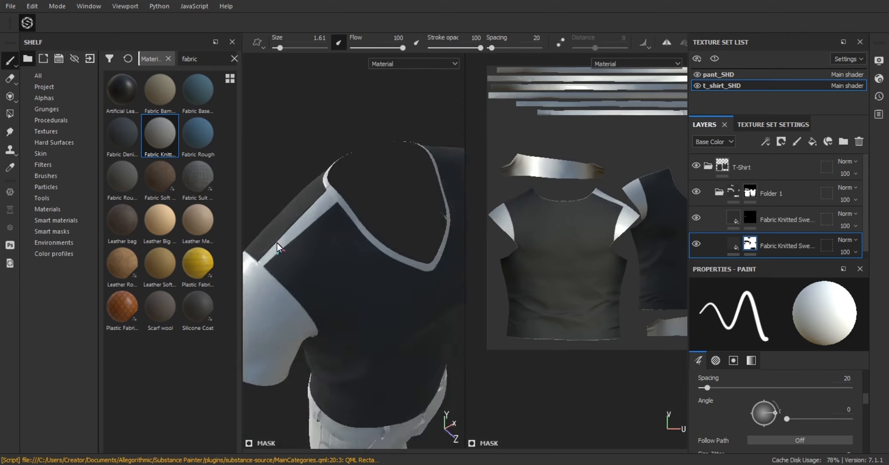
{"action": "right_click_drag", "start_coordinate": [277, 242], "coordinate": [275, 299], "text": "alt"}
{"action": "middle_click_drag", "start_coordinate": [276, 299], "coordinate": [379, 193], "text": "alt"}
{"action": "left_click_drag", "start_coordinate": [379, 193], "coordinate": [361, 190], "text": "alt"}
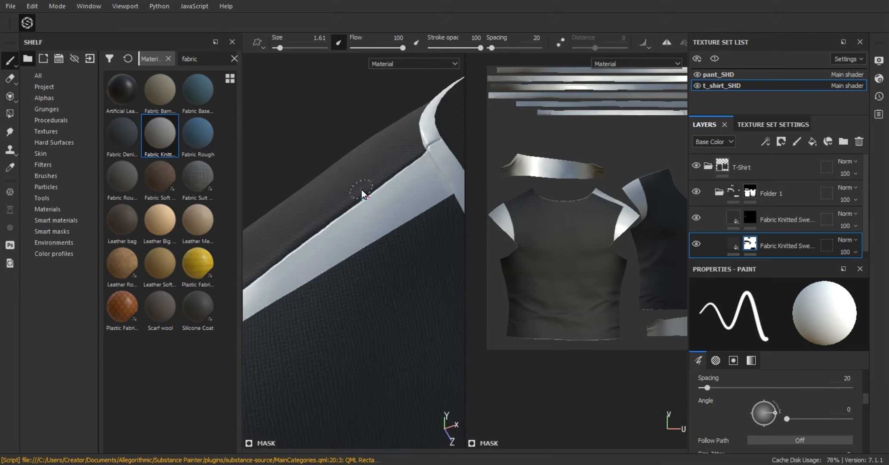
Step: Duplicate the rotated knit layer and activate the duplicate's mask for painting
{"action": "key", "text": "Tab"}
{"action": "right_click_drag", "start_coordinate": [404, 206], "coordinate": [432, 215], "text": "alt"}
{"action": "key", "text": "Tab"}
{"action": "left_click", "coordinate": [733, 218]}
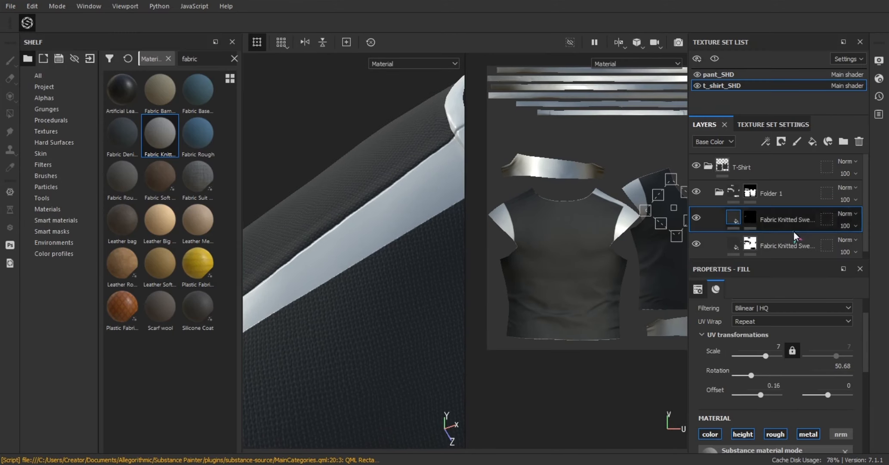
{"action": "left_click", "coordinate": [749, 218]}
{"action": "left_click_drag", "start_coordinate": [380, 183], "coordinate": [409, 199], "text": "alt"}
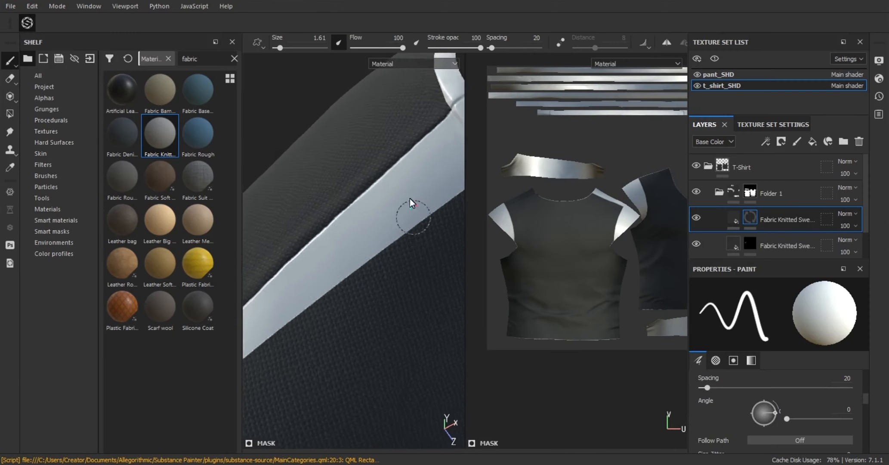
Step: Paint white roughly over the cleared shoulder strip in the 3D view with brush size 1.61
{"action": "middle_click_drag", "start_coordinate": [409, 199], "coordinate": [342, 228], "text": "alt"}
{"action": "mouse_move", "coordinate": [328, 241]}
{"action": "left_mouse_down"}
{"action": "mouse_move", "coordinate": [369, 214]}
{"action": "mouse_move", "coordinate": [386, 166]}
{"action": "mouse_move", "coordinate": [424, 210]}
{"action": "mouse_move", "coordinate": [300, 296]}
{"action": "mouse_move", "coordinate": [344, 301]}
{"action": "left_mouse_up"}
{"action": "right_click_drag", "start_coordinate": [344, 301], "coordinate": [426, 317], "text": "alt"}
Step: Paint white along the inner edge of the strip's neck end in the 2D view with brush size 0.59
{"action": "right_click_drag", "start_coordinate": [559, 194], "coordinate": [624, 224], "text": "alt"}
{"action": "mouse_move", "coordinate": [624, 223]}
{"action": "middle_mouse_down", "text": "alt"}
{"action": "mouse_move", "coordinate": [549, 203]}
{"action": "mouse_move", "coordinate": [616, 252]}
{"action": "middle_mouse_up", "text": "alt"}
{"action": "right_click_drag", "start_coordinate": [617, 252], "coordinate": [553, 218], "text": "ctrl"}
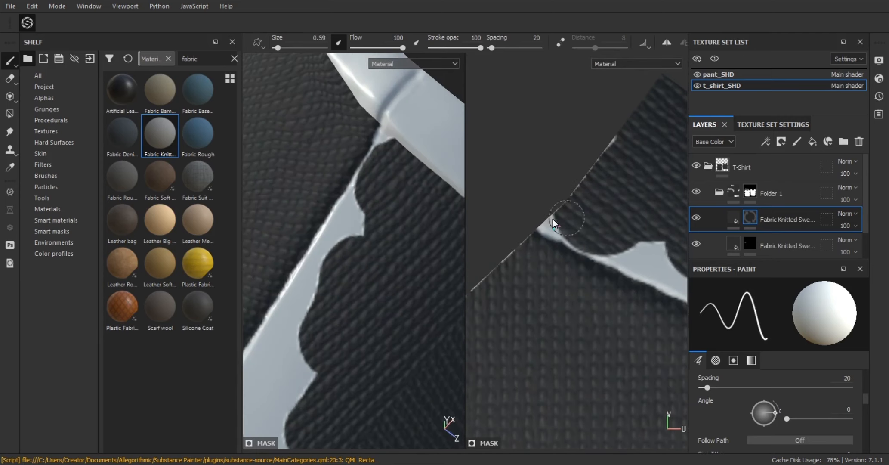
{"action": "mouse_move", "coordinate": [548, 217]}
{"action": "left_mouse_down"}
{"action": "mouse_move", "coordinate": [619, 258]}
{"action": "mouse_move", "coordinate": [643, 251]}
{"action": "mouse_move", "coordinate": [661, 264]}
{"action": "left_mouse_up"}
Step: Continue painting white along the strip's inner edge away from the neck end with brush size 0.47
{"action": "middle_click_drag", "start_coordinate": [627, 148], "coordinate": [530, 94], "text": "alt"}
{"action": "right_click_drag", "start_coordinate": [530, 95], "coordinate": [557, 206], "text": "alt"}
{"action": "mouse_move", "coordinate": [557, 206]}
{"action": "left_mouse_down"}
{"action": "mouse_move", "coordinate": [550, 212]}
{"action": "mouse_move", "coordinate": [648, 259]}
{"action": "left_mouse_up"}
{"action": "middle_click_drag", "start_coordinate": [625, 251], "coordinate": [560, 193], "text": "alt"}
{"action": "mouse_move", "coordinate": [561, 193]}
{"action": "left_mouse_down"}
{"action": "mouse_move", "coordinate": [632, 226]}
{"action": "mouse_move", "coordinate": [623, 225]}
{"action": "left_mouse_up"}
{"action": "middle_click_drag", "start_coordinate": [649, 229], "coordinate": [553, 184], "text": "alt"}
{"action": "mouse_move", "coordinate": [552, 183]}
{"action": "left_mouse_down"}
{"action": "mouse_move", "coordinate": [570, 202]}
{"action": "mouse_move", "coordinate": [629, 224]}
{"action": "left_mouse_up"}
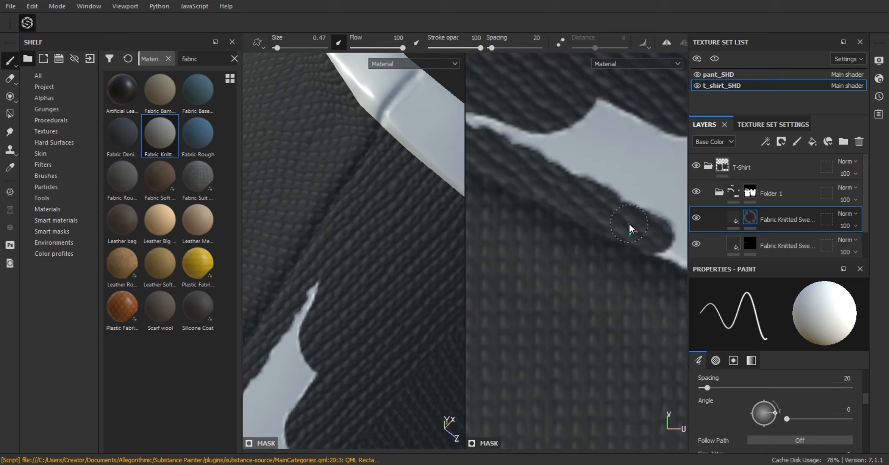
Step: Paint white along the middle stretch of the strip's inner edge in the 2D view
{"action": "middle_click_drag", "start_coordinate": [628, 224], "coordinate": [555, 205], "text": "alt"}
{"action": "left_click_drag", "start_coordinate": [555, 205], "coordinate": [613, 234]}
{"action": "middle_click_drag", "start_coordinate": [613, 235], "coordinate": [537, 202], "text": "alt"}
{"action": "mouse_move", "coordinate": [536, 202]}
{"action": "left_mouse_down"}
{"action": "mouse_move", "coordinate": [600, 218]}
{"action": "mouse_move", "coordinate": [669, 253]}
{"action": "left_mouse_up"}
{"action": "middle_click_drag", "start_coordinate": [631, 233], "coordinate": [564, 200], "text": "alt"}
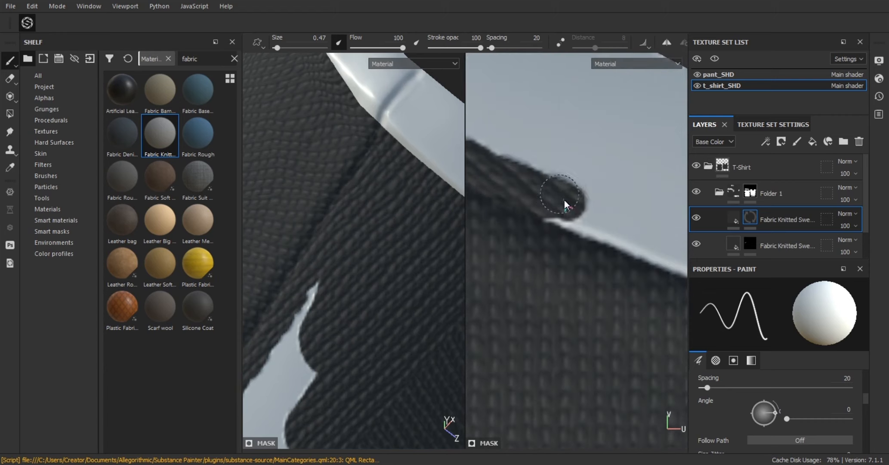
{"action": "left_click_drag", "start_coordinate": [564, 200], "coordinate": [610, 231]}
{"action": "middle_click_drag", "start_coordinate": [610, 231], "coordinate": [499, 211], "text": "alt"}
{"action": "mouse_move", "coordinate": [499, 211]}
{"action": "left_mouse_down"}
{"action": "mouse_move", "coordinate": [546, 211]}
{"action": "mouse_move", "coordinate": [637, 239]}
{"action": "left_mouse_up"}
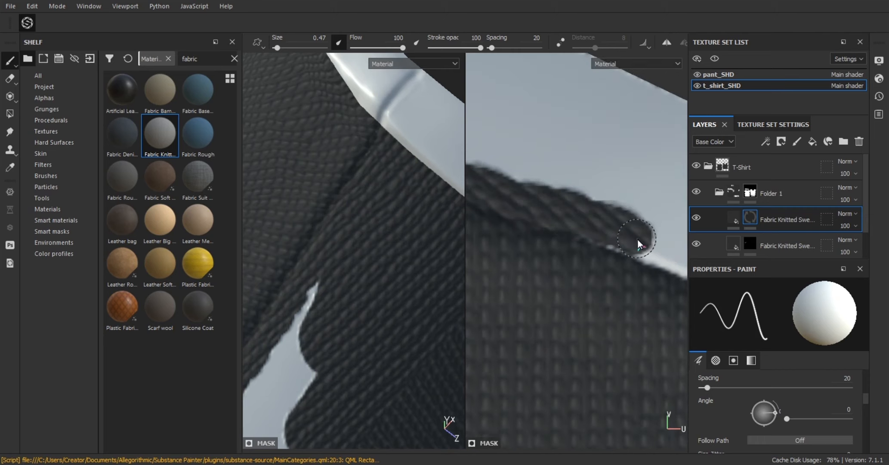
Step: Paint white along the last stretch of the strip's inner edge up to the corner at the sleeve seam
{"action": "middle_click_drag", "start_coordinate": [638, 239], "coordinate": [559, 178], "text": "alt"}
{"action": "left_click_drag", "start_coordinate": [558, 178], "coordinate": [663, 222]}
{"action": "middle_click_drag", "start_coordinate": [663, 222], "coordinate": [583, 186], "text": "alt"}
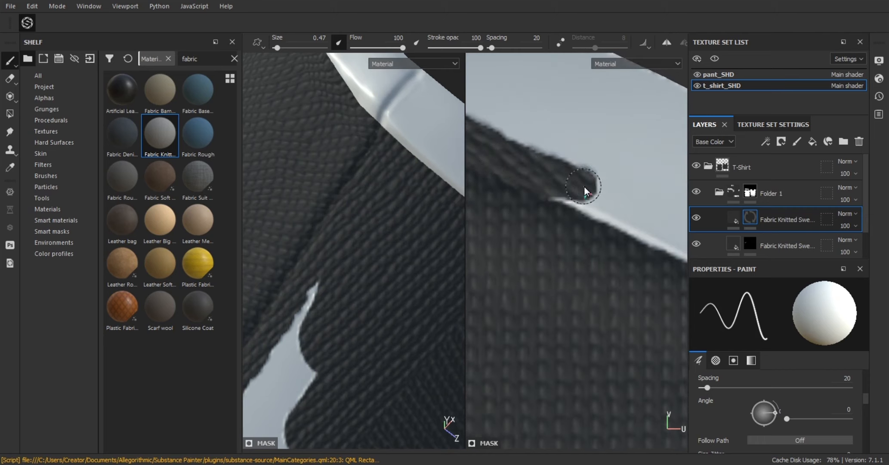
{"action": "left_click_drag", "start_coordinate": [584, 187], "coordinate": [655, 230]}
{"action": "middle_click_drag", "start_coordinate": [656, 230], "coordinate": [531, 143], "text": "alt"}
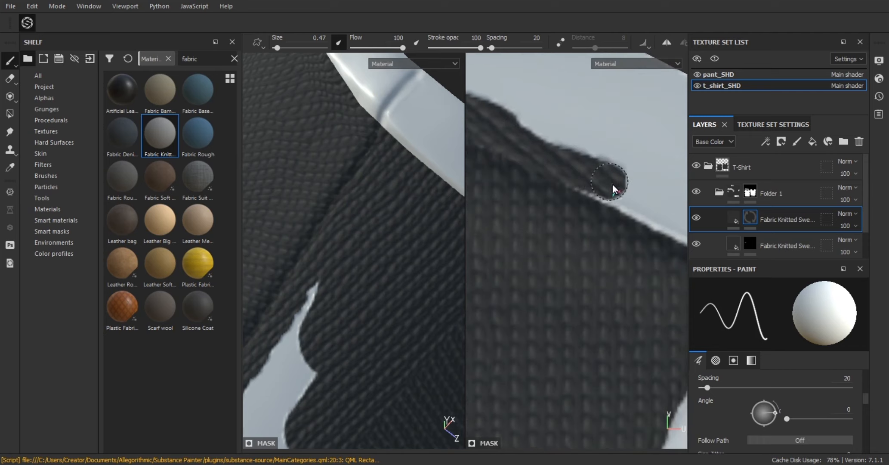
{"action": "left_click_drag", "start_coordinate": [613, 185], "coordinate": [665, 214]}
{"action": "middle_click_drag", "start_coordinate": [664, 214], "coordinate": [605, 188], "text": "alt"}
{"action": "left_click_drag", "start_coordinate": [605, 188], "coordinate": [599, 194]}
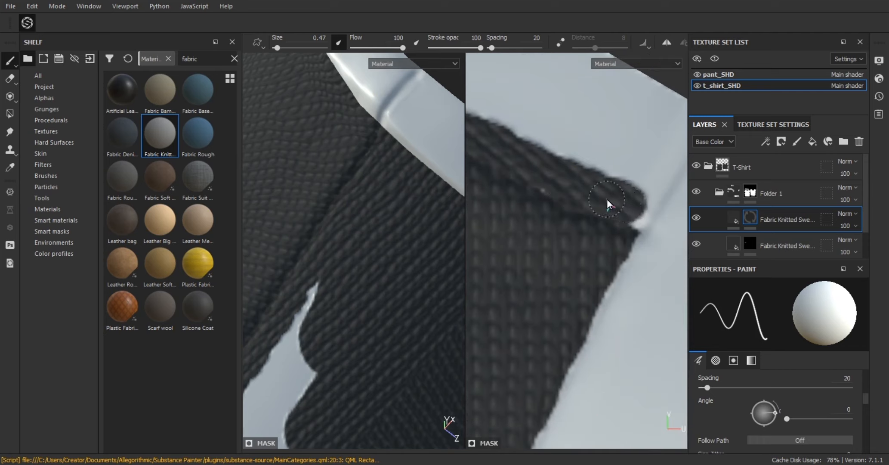
Step: Paint white into the strip's corner at the sleeve seam and along its short end in the 2D view, starting with brush size 0.25
{"action": "right_click_drag", "start_coordinate": [607, 199], "coordinate": [669, 198], "text": "alt"}
{"action": "middle_click_drag", "start_coordinate": [669, 198], "coordinate": [576, 251], "text": "alt"}
{"action": "right_click_drag", "start_coordinate": [576, 251], "coordinate": [571, 251], "text": "ctrl"}
{"action": "left_click_drag", "start_coordinate": [573, 252], "coordinate": [569, 260]}
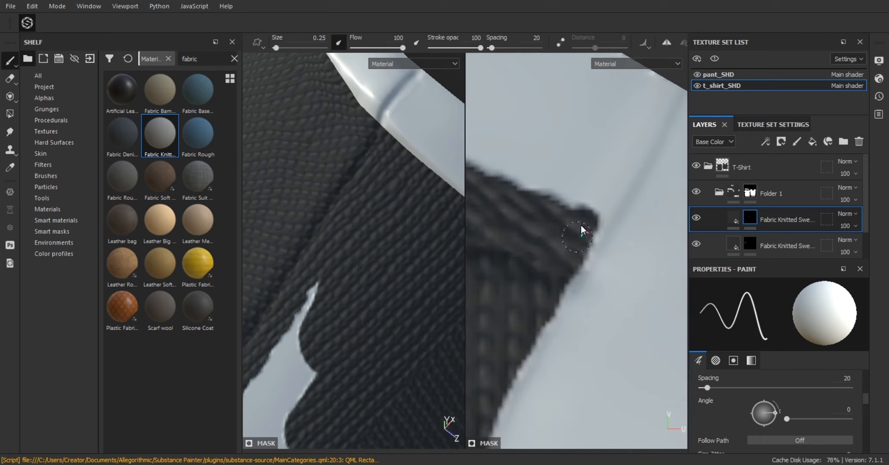
{"action": "left_click_drag", "start_coordinate": [580, 224], "coordinate": [617, 171]}
{"action": "middle_click_drag", "start_coordinate": [618, 171], "coordinate": [560, 232], "text": "alt"}
{"action": "left_click_drag", "start_coordinate": [607, 167], "coordinate": [553, 258]}
{"action": "mouse_move", "coordinate": [536, 247]}
{"action": "middle_mouse_down", "text": "alt"}
{"action": "mouse_move", "coordinate": [546, 240]}
{"action": "mouse_move", "coordinate": [552, 261]}
{"action": "middle_mouse_up", "text": "alt"}
{"action": "right_click_drag", "start_coordinate": [557, 180], "coordinate": [567, 181], "text": "ctrl"}
{"action": "mouse_move", "coordinate": [569, 172]}
{"action": "left_mouse_down"}
{"action": "mouse_move", "coordinate": [576, 154]}
{"action": "mouse_move", "coordinate": [527, 253]}
{"action": "left_mouse_up"}
Step: Paint white over the strip's bare interior near the sleeve end in the 2D view, enlarging the brush to 1.57
{"action": "right_click_drag", "start_coordinate": [526, 253], "coordinate": [479, 240], "text": "alt"}
{"action": "middle_click_drag", "start_coordinate": [479, 241], "coordinate": [538, 228], "text": "alt"}
{"action": "mouse_move", "coordinate": [541, 226]}
{"action": "left_mouse_down"}
{"action": "mouse_move", "coordinate": [531, 224]}
{"action": "mouse_move", "coordinate": [534, 239]}
{"action": "mouse_move", "coordinate": [525, 163]}
{"action": "mouse_move", "coordinate": [508, 181]}
{"action": "left_mouse_up"}
{"action": "middle_click_drag", "start_coordinate": [512, 173], "coordinate": [541, 193], "text": "alt"}
{"action": "right_click_drag", "start_coordinate": [542, 192], "coordinate": [559, 192], "text": "ctrl"}
{"action": "left_click_drag", "start_coordinate": [551, 190], "coordinate": [524, 193]}
{"action": "middle_click_drag", "start_coordinate": [524, 193], "coordinate": [557, 203], "text": "alt"}
{"action": "left_click_drag", "start_coordinate": [553, 195], "coordinate": [515, 169]}
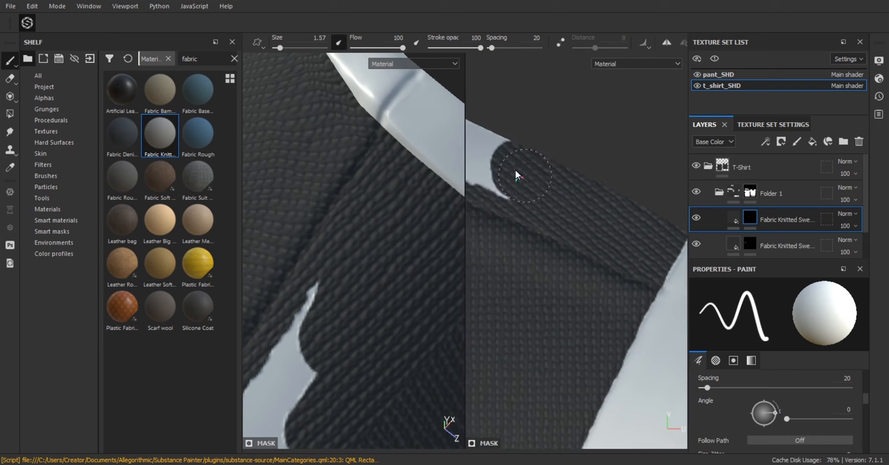
Step: Fill the rest of the strip's bare interior with white up to the neck end using brush size 1.57
{"action": "middle_click_drag", "start_coordinate": [515, 168], "coordinate": [546, 190], "text": "alt"}
{"action": "mouse_move", "coordinate": [547, 195]}
{"action": "left_mouse_down"}
{"action": "mouse_move", "coordinate": [558, 185]}
{"action": "mouse_move", "coordinate": [510, 183]}
{"action": "left_mouse_up"}
{"action": "middle_click_drag", "start_coordinate": [510, 182], "coordinate": [557, 207], "text": "alt"}
{"action": "mouse_move", "coordinate": [546, 202]}
{"action": "left_mouse_down"}
{"action": "mouse_move", "coordinate": [507, 187]}
{"action": "mouse_move", "coordinate": [519, 166]}
{"action": "left_mouse_up"}
{"action": "middle_click_drag", "start_coordinate": [535, 153], "coordinate": [617, 208], "text": "alt"}
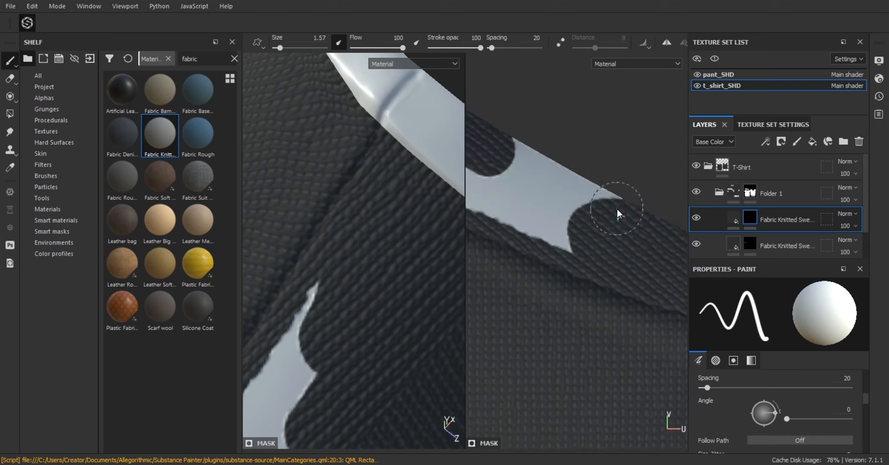
{"action": "mouse_move", "coordinate": [602, 204]}
{"action": "left_mouse_down"}
{"action": "mouse_move", "coordinate": [555, 215]}
{"action": "mouse_move", "coordinate": [498, 190]}
{"action": "left_mouse_up"}
{"action": "middle_click_drag", "start_coordinate": [498, 190], "coordinate": [549, 217], "text": "alt"}
{"action": "left_click_drag", "start_coordinate": [544, 217], "coordinate": [518, 209]}
{"action": "middle_click_drag", "start_coordinate": [517, 209], "coordinate": [587, 236], "text": "alt"}
{"action": "left_click_drag", "start_coordinate": [563, 223], "coordinate": [520, 193]}
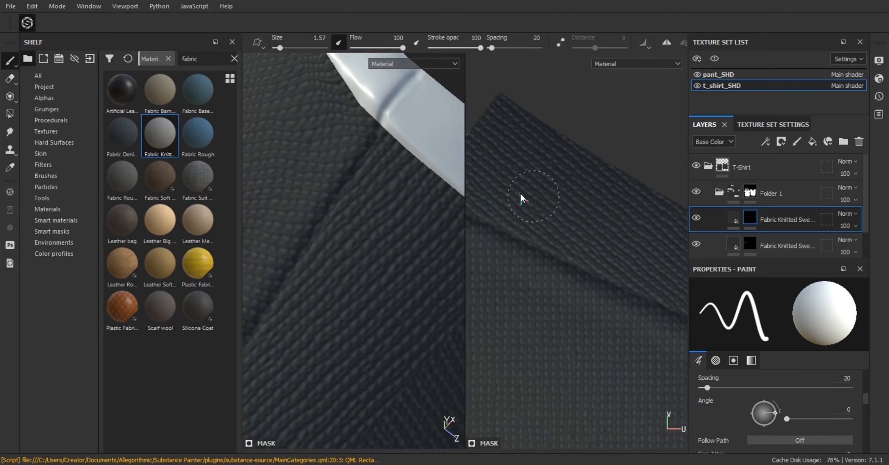
Step: Set the strip layer's knit rotation to 132.82 and its first offset value to 0.57
{"action": "left_click_drag", "start_coordinate": [327, 210], "coordinate": [359, 226], "text": "alt"}
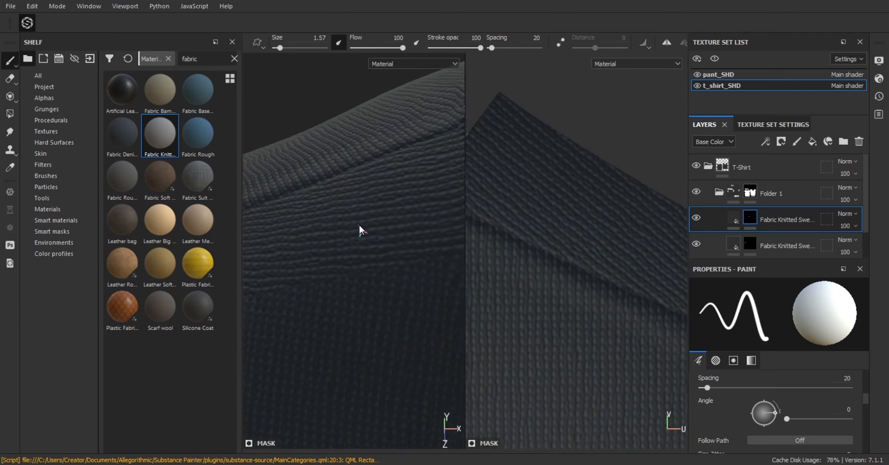
{"action": "left_click", "coordinate": [733, 218]}
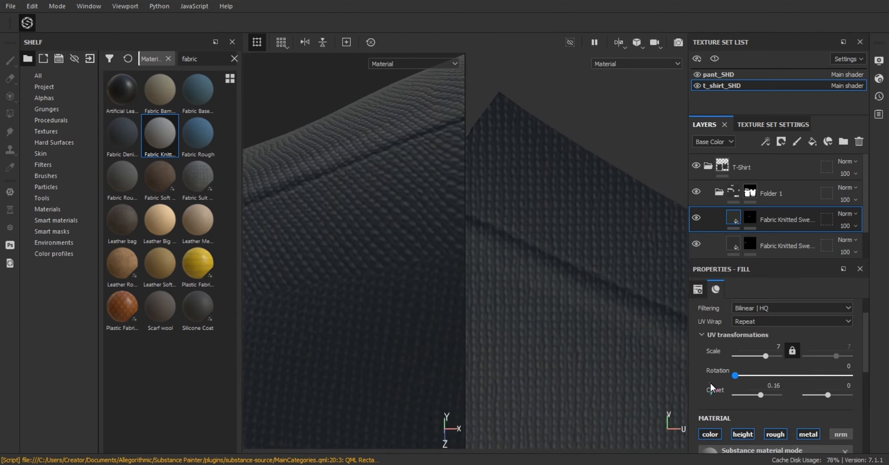
{"action": "left_click_drag", "start_coordinate": [734, 375], "coordinate": [776, 386]}
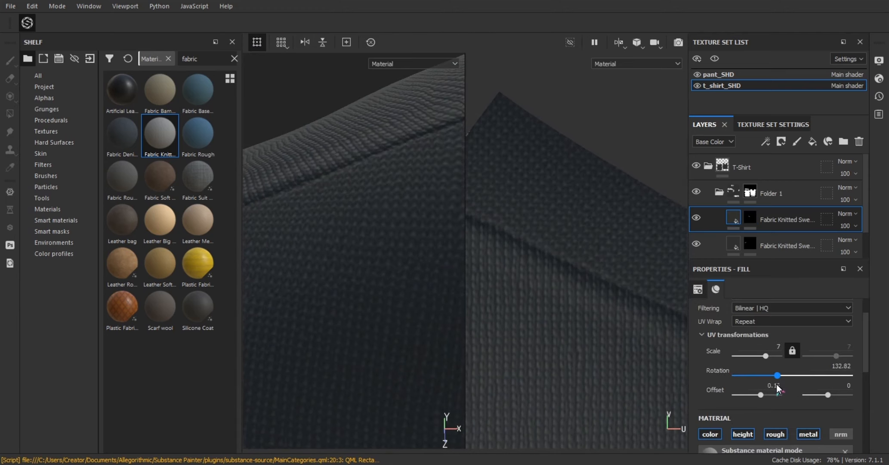
{"action": "left_click_drag", "start_coordinate": [341, 266], "coordinate": [394, 275], "text": "alt"}
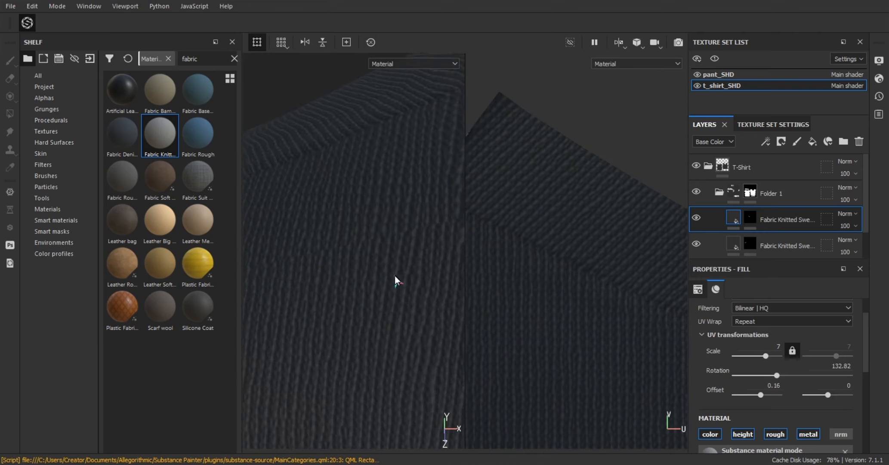
{"action": "left_click_drag", "start_coordinate": [758, 395], "coordinate": [761, 394]}
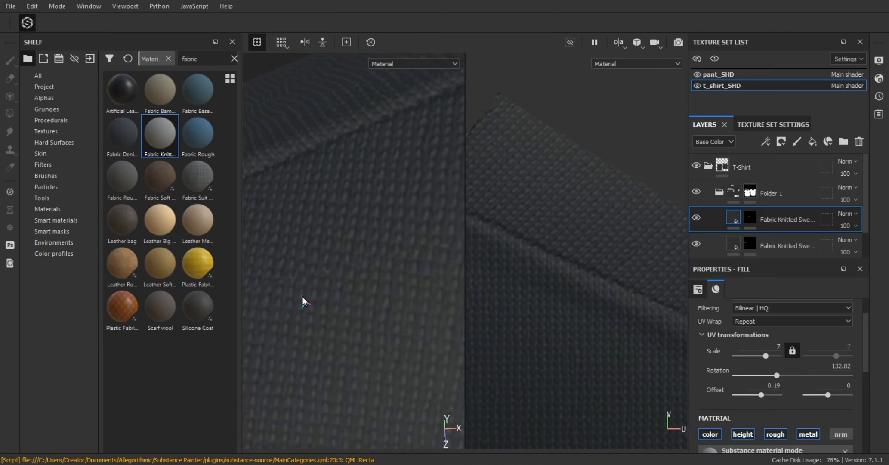
{"action": "left_click_drag", "start_coordinate": [301, 295], "coordinate": [394, 297], "text": "alt"}
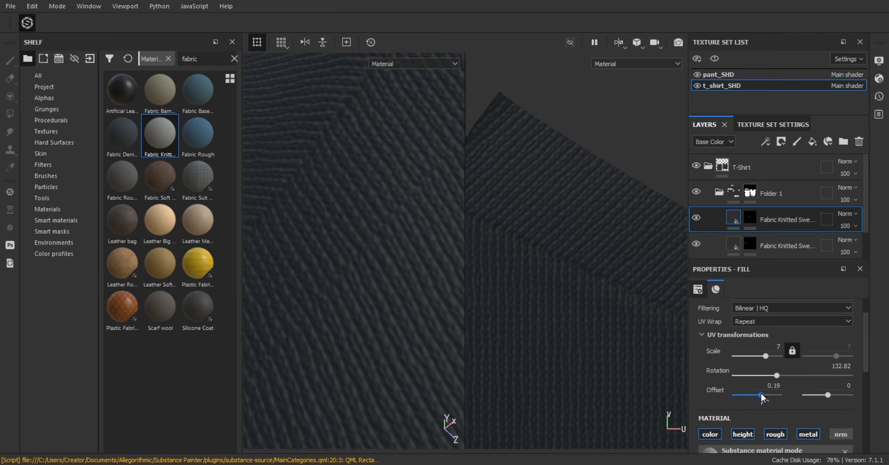
{"action": "left_click_drag", "start_coordinate": [760, 395], "coordinate": [769, 394]}
Step: Prepare a knit layer's mask for the bare sleeve and paint white across the sleeve panel in the 2D view with brush size 1.57
{"action": "left_click_drag", "start_coordinate": [326, 259], "coordinate": [404, 214], "text": "alt"}
{"action": "middle_click_drag", "start_coordinate": [403, 214], "coordinate": [352, 226], "text": "alt"}
{"action": "right_click_drag", "start_coordinate": [351, 226], "coordinate": [427, 244], "text": "alt"}
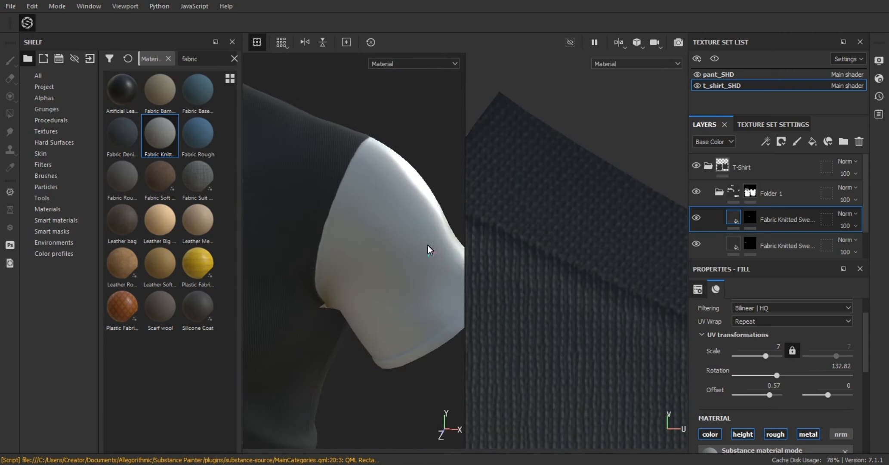
{"action": "right_click_drag", "start_coordinate": [555, 258], "coordinate": [619, 319], "text": "alt"}
{"action": "middle_click_drag", "start_coordinate": [620, 319], "coordinate": [592, 286], "text": "alt"}
{"action": "right_click_drag", "start_coordinate": [592, 286], "coordinate": [587, 228], "text": "alt"}
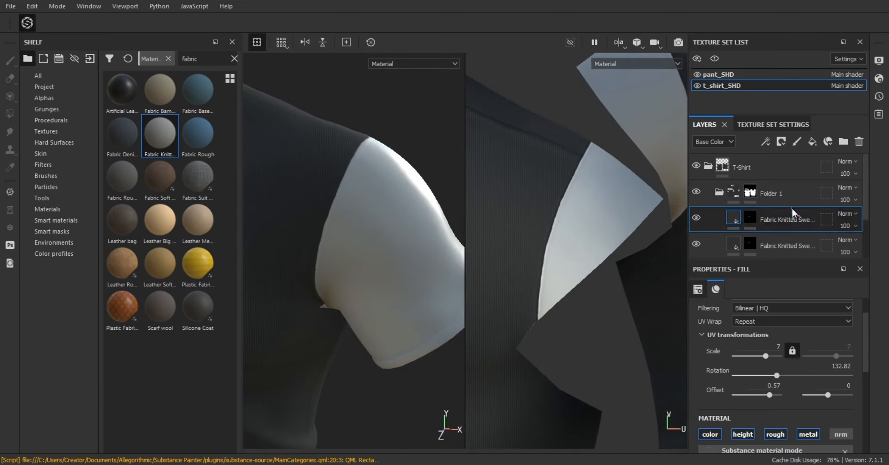
{"action": "right_click", "coordinate": [791, 208]}
{"action": "left_click", "coordinate": [771, 11]}
{"action": "mouse_move", "coordinate": [562, 229]}
{"action": "left_mouse_down"}
{"action": "mouse_move", "coordinate": [573, 260]}
{"action": "mouse_move", "coordinate": [555, 228]}
{"action": "left_mouse_up"}
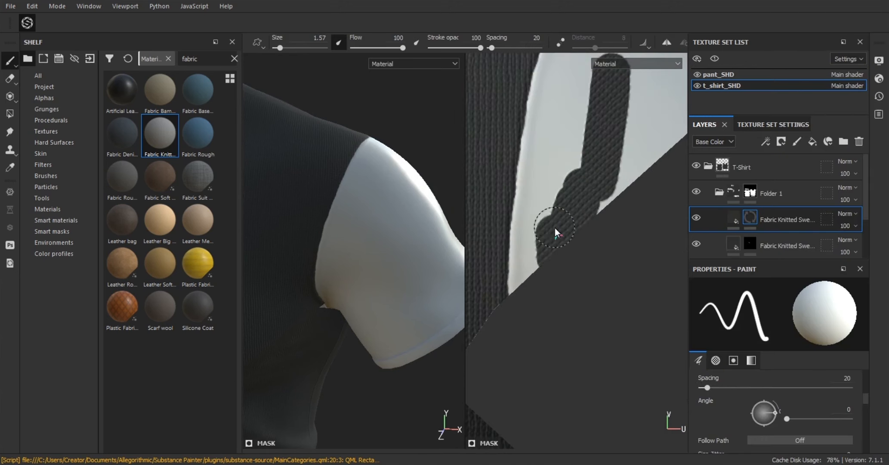
Step: Paint white along the lower part of the sleeve panel's armhole edge in the 2D view with brush size 1.07
{"action": "right_click_drag", "start_coordinate": [525, 239], "coordinate": [559, 206], "text": "alt"}
{"action": "right_click_drag", "start_coordinate": [559, 206], "coordinate": [553, 202], "text": "ctrl"}
{"action": "left_click_drag", "start_coordinate": [545, 191], "coordinate": [543, 279]}
{"action": "middle_click_drag", "start_coordinate": [561, 238], "coordinate": [560, 323], "text": "alt"}
{"action": "mouse_move", "coordinate": [561, 168]}
{"action": "left_mouse_down"}
{"action": "mouse_move", "coordinate": [558, 213]}
{"action": "mouse_move", "coordinate": [553, 197]}
{"action": "left_mouse_up"}
{"action": "left_click_drag", "start_coordinate": [544, 276], "coordinate": [561, 129]}
{"action": "middle_click_drag", "start_coordinate": [560, 142], "coordinate": [549, 234], "text": "alt"}
{"action": "left_click_drag", "start_coordinate": [549, 198], "coordinate": [589, 190]}
{"action": "middle_click_drag", "start_coordinate": [589, 189], "coordinate": [570, 257], "text": "alt"}
{"action": "mouse_move", "coordinate": [569, 256]}
{"action": "left_mouse_down"}
{"action": "mouse_move", "coordinate": [557, 306]}
{"action": "mouse_move", "coordinate": [571, 211]}
{"action": "left_mouse_up"}
{"action": "middle_click_drag", "start_coordinate": [571, 211], "coordinate": [567, 266], "text": "alt"}
{"action": "left_click_drag", "start_coordinate": [568, 266], "coordinate": [567, 236]}
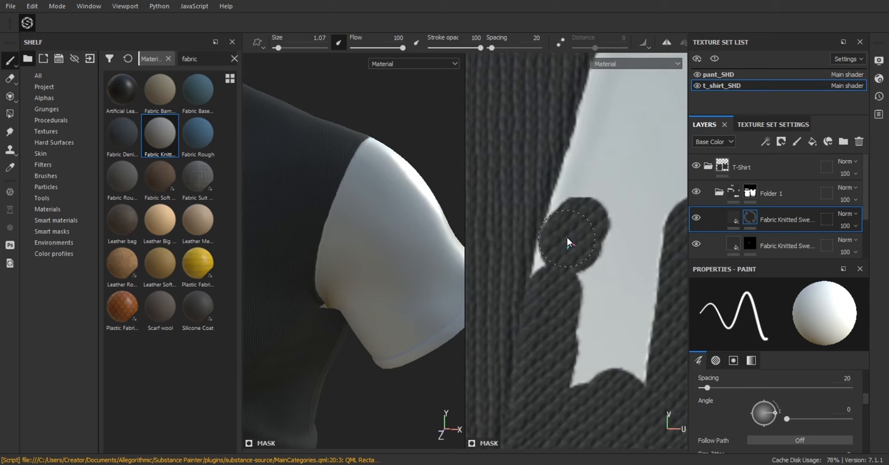
Step: Continue painting white up the sleeve panel's armhole edge toward the shoulder with brush size 1.07
{"action": "middle_click_drag", "start_coordinate": [558, 280], "coordinate": [544, 345], "text": "alt"}
{"action": "mouse_move", "coordinate": [544, 345]}
{"action": "left_mouse_down"}
{"action": "mouse_move", "coordinate": [579, 270]}
{"action": "mouse_move", "coordinate": [561, 278]}
{"action": "mouse_move", "coordinate": [609, 127]}
{"action": "left_mouse_up"}
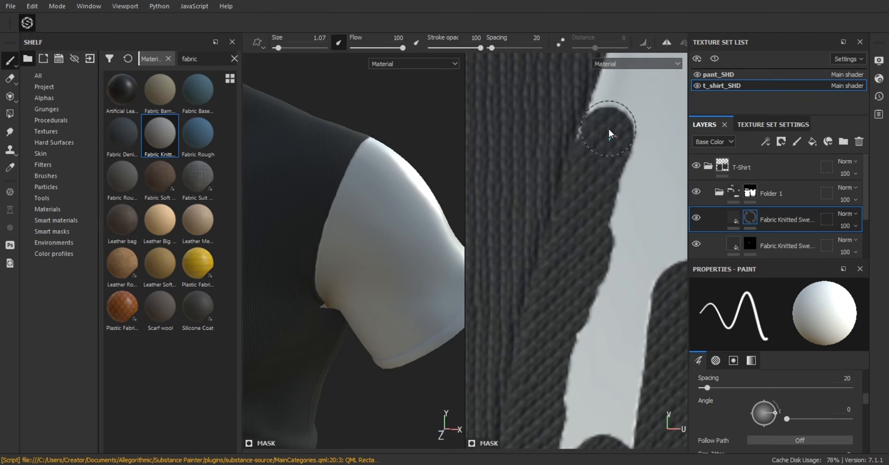
{"action": "middle_click_drag", "start_coordinate": [609, 127], "coordinate": [574, 237], "text": "alt"}
{"action": "left_click_drag", "start_coordinate": [574, 235], "coordinate": [636, 86]}
{"action": "middle_click_drag", "start_coordinate": [635, 86], "coordinate": [551, 277], "text": "alt"}
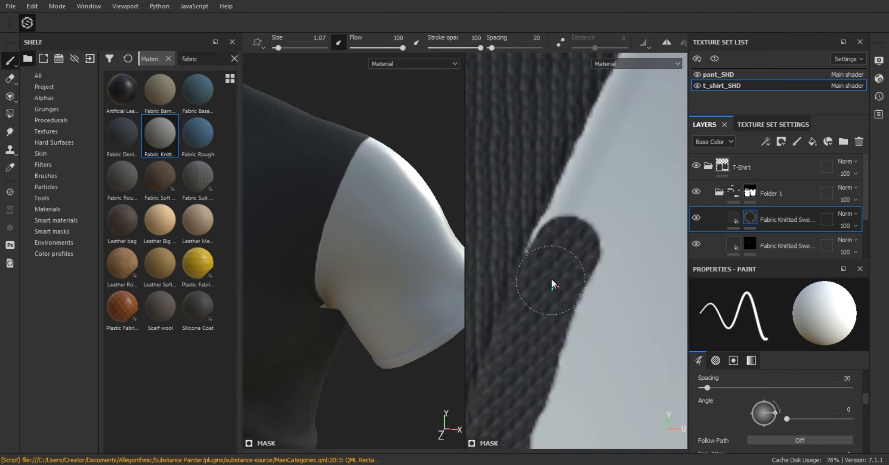
{"action": "left_click_drag", "start_coordinate": [552, 278], "coordinate": [606, 157]}
{"action": "middle_click_drag", "start_coordinate": [606, 157], "coordinate": [551, 285], "text": "alt"}
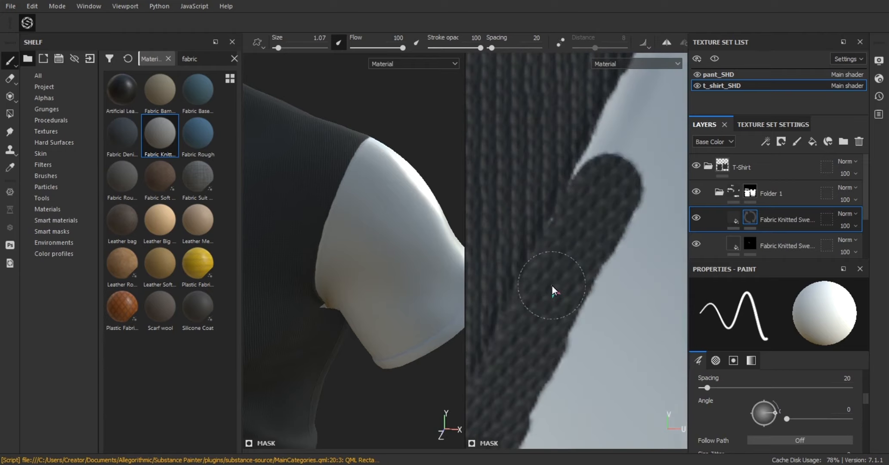
{"action": "left_click_drag", "start_coordinate": [552, 285], "coordinate": [569, 267]}
Step: Set the knit rotation to 232.43 for the opposite sleeve's layer and paint its mask along the armhole edge with brush size 0.66
{"action": "left_click_drag", "start_coordinate": [757, 361], "coordinate": [811, 351]}
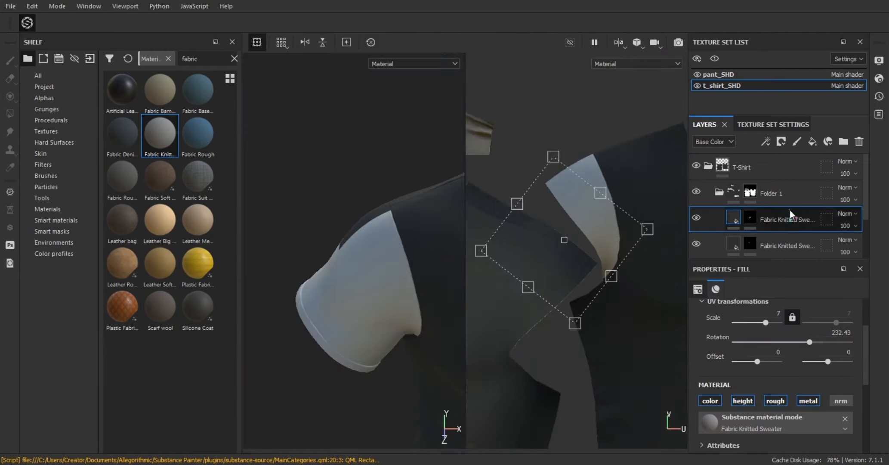
{"action": "left_click", "coordinate": [749, 217]}
{"action": "scroll", "coordinate": [561, 169], "scroll_direction": "up", "scroll_amount": 3}
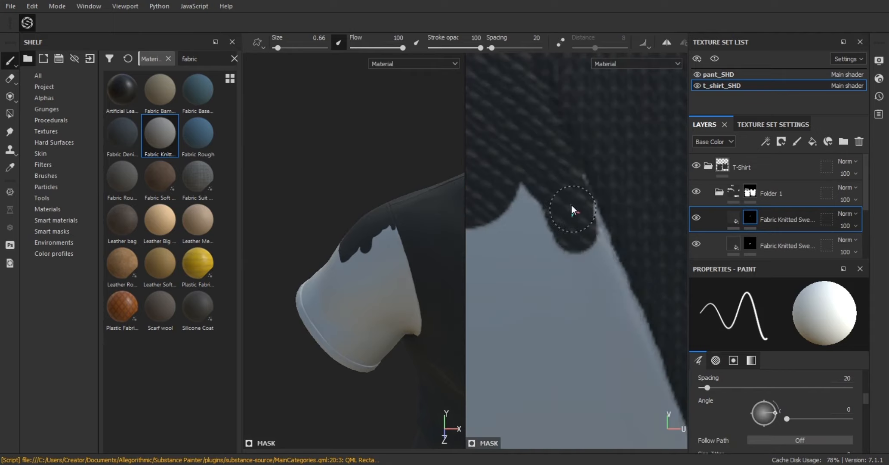
{"action": "right_click_drag", "start_coordinate": [566, 240], "coordinate": [573, 260], "text": "shift"}
{"action": "middle_click_drag", "start_coordinate": [573, 260], "coordinate": [532, 275], "text": "alt"}
{"action": "left_click_drag", "start_coordinate": [532, 275], "coordinate": [532, 282]}
{"action": "key", "text": "x"}
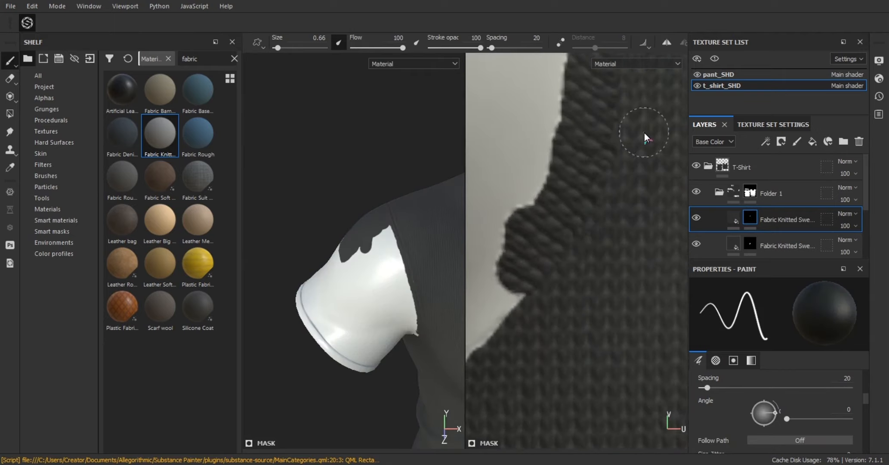
{"action": "key", "text": "x"}
{"action": "scroll", "coordinate": [559, 172], "scroll_direction": "down", "scroll_amount": 3}
{"action": "scroll", "coordinate": [588, 165], "scroll_direction": "down", "scroll_amount": 2}
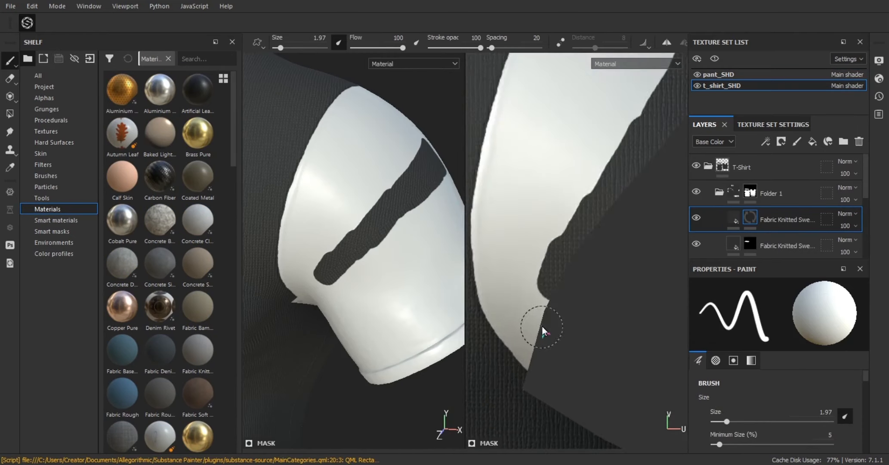
Step: Paint white along the sleeve panel's armhole edge below the shoulder in the 2D view with brush size 0.89
{"action": "scroll", "coordinate": [600, 312], "scroll_direction": "up", "scroll_amount": 6}
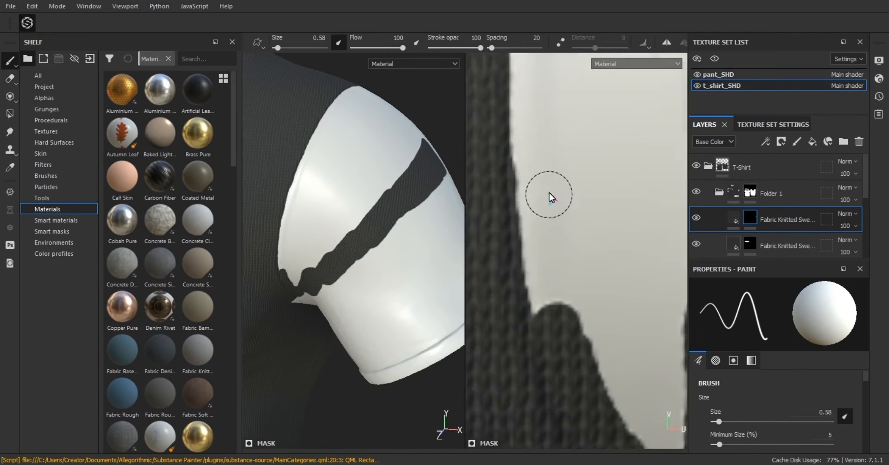
{"action": "scroll", "coordinate": [552, 272], "scroll_direction": "down", "scroll_amount": 6}
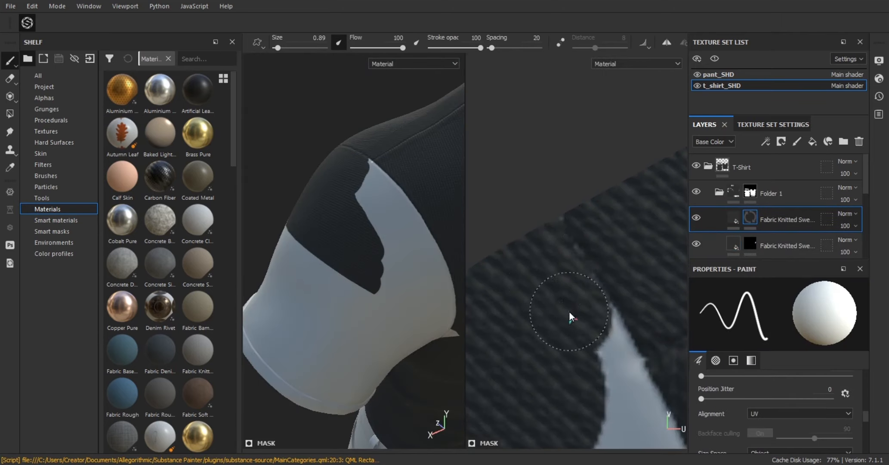
{"action": "left_click_drag", "start_coordinate": [568, 310], "coordinate": [596, 319]}
{"action": "middle_click_drag", "start_coordinate": [596, 319], "coordinate": [556, 212], "text": "alt"}
{"action": "left_click_drag", "start_coordinate": [557, 213], "coordinate": [577, 255]}
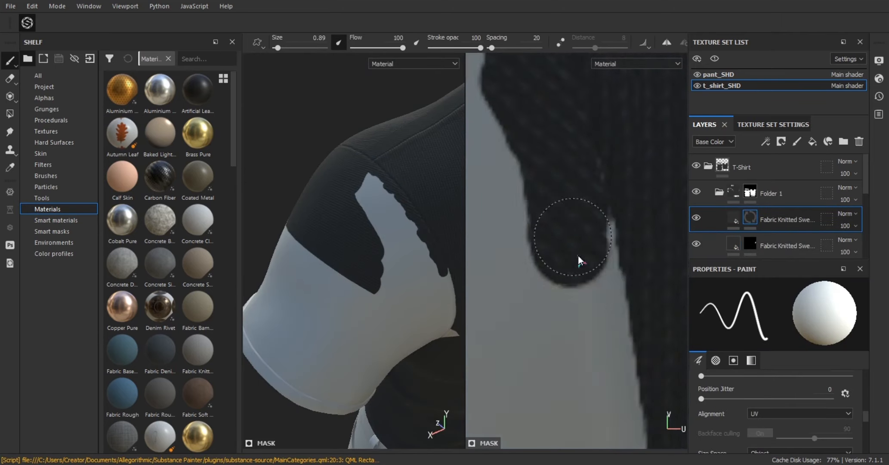
{"action": "middle_click_drag", "start_coordinate": [578, 254], "coordinate": [585, 230], "text": "alt"}
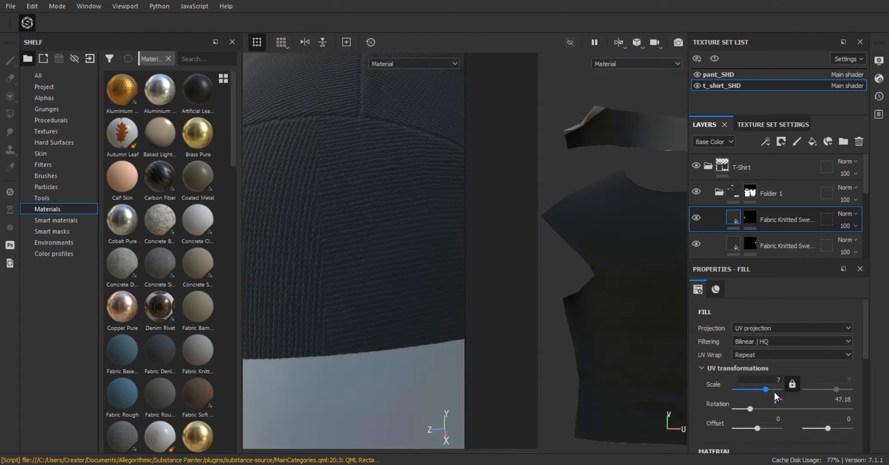
Step: Paint white on the knit layer's mask over the bare lower sleeve piece in the 2D view with brush size 1.61
{"action": "scroll", "coordinate": [774, 392], "scroll_direction": "down", "scroll_amount": 2}
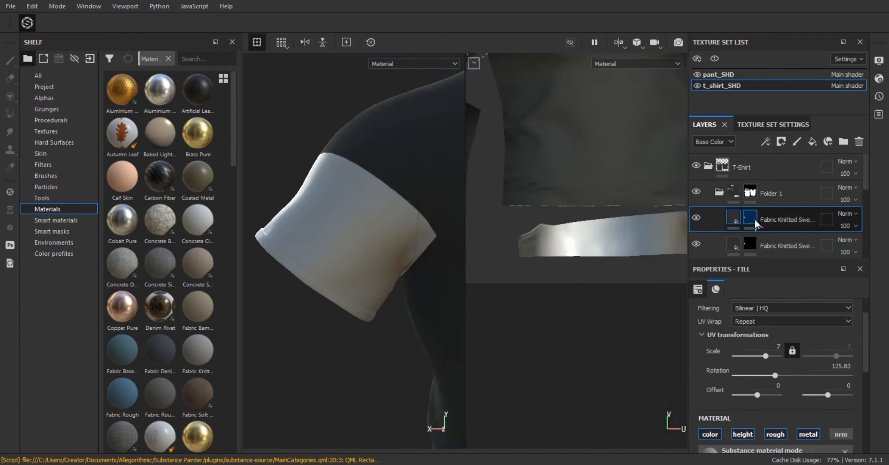
{"action": "left_click", "coordinate": [750, 217]}
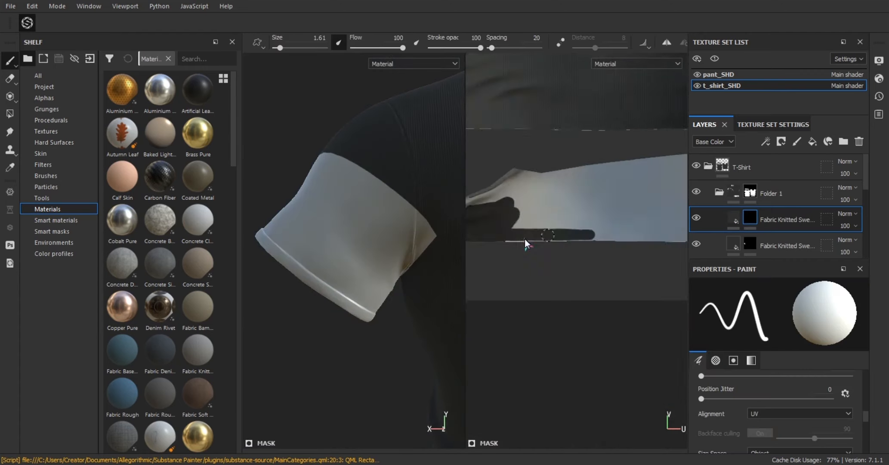
{"action": "left_click_drag", "start_coordinate": [525, 238], "coordinate": [567, 199]}
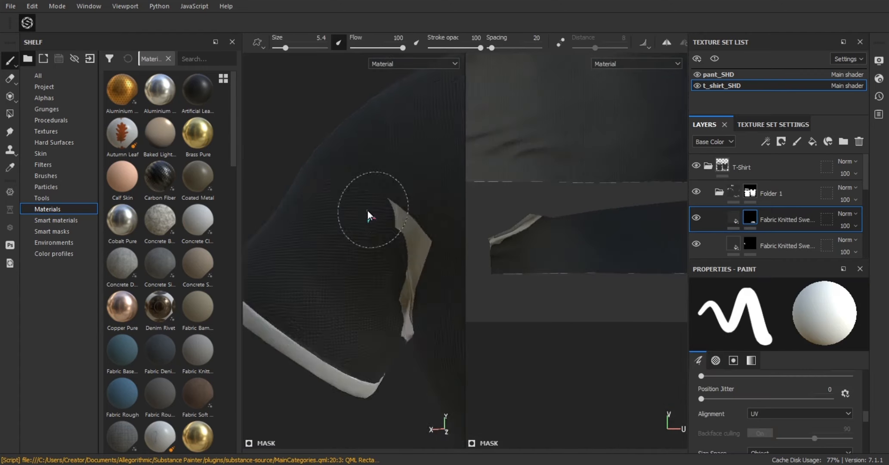
Step: Reduce the brush size to 0.68 and touch up the mask around the bare underarm gap between sleeve and body
{"action": "scroll", "coordinate": [367, 207], "scroll_direction": "up", "scroll_amount": 5}
{"action": "key", "text": "["}
{"action": "key", "text": "["}
{"action": "key", "text": "["}
{"action": "key", "text": "["}
{"action": "key", "text": "["}
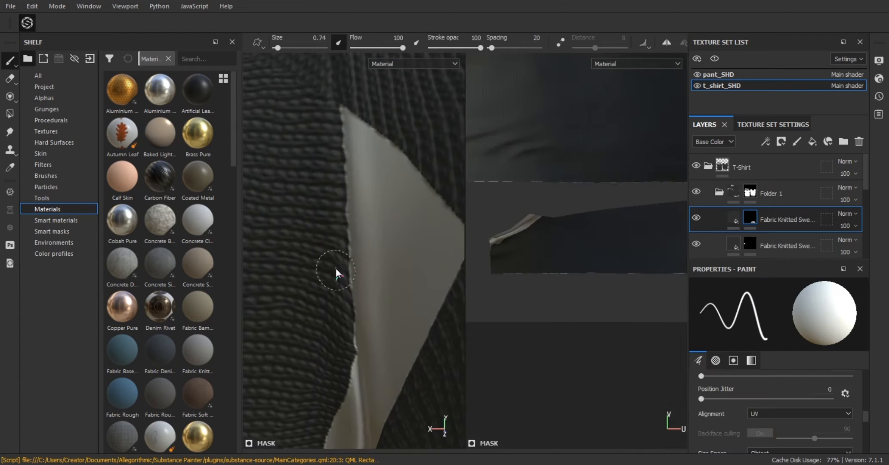
{"action": "left_click_drag", "start_coordinate": [370, 215], "coordinate": [317, 140], "text": "alt"}
{"action": "scroll", "coordinate": [369, 197], "scroll_direction": "up", "scroll_amount": 3}
{"action": "key", "text": "x"}
{"action": "left_click_drag", "start_coordinate": [369, 197], "coordinate": [400, 172], "text": "alt"}
{"action": "scroll", "coordinate": [592, 165], "scroll_direction": "up", "scroll_amount": 5}
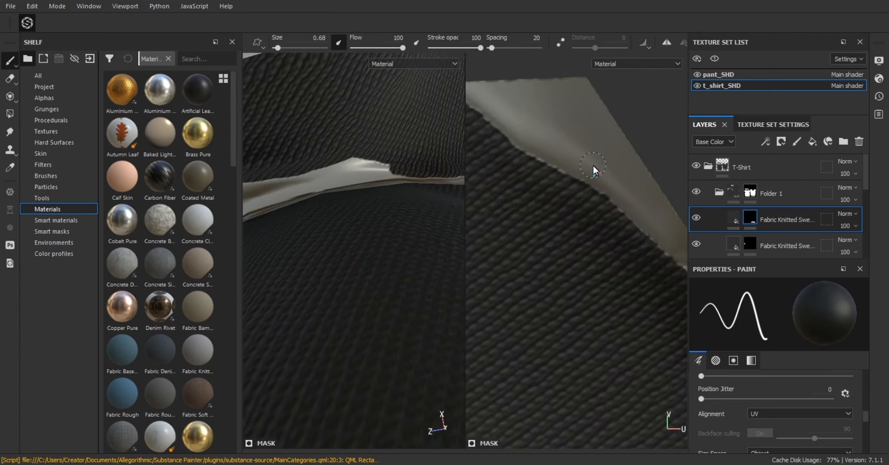
Step: Paint white along the fabric edge of the bare underarm piece in the 2D view with brush size 0.68
{"action": "key", "text": "x"}
{"action": "mouse_move", "coordinate": [593, 165]}
{"action": "left_mouse_down", "text": "alt"}
{"action": "mouse_move", "coordinate": [536, 200]}
{"action": "mouse_move", "coordinate": [517, 166]}
{"action": "left_mouse_up", "text": "alt"}
{"action": "middle_click_drag", "start_coordinate": [536, 199], "coordinate": [452, 200], "text": "alt"}
{"action": "left_click_drag", "start_coordinate": [548, 215], "coordinate": [629, 247]}
{"action": "scroll", "coordinate": [546, 234], "scroll_direction": "down", "scroll_amount": 4}
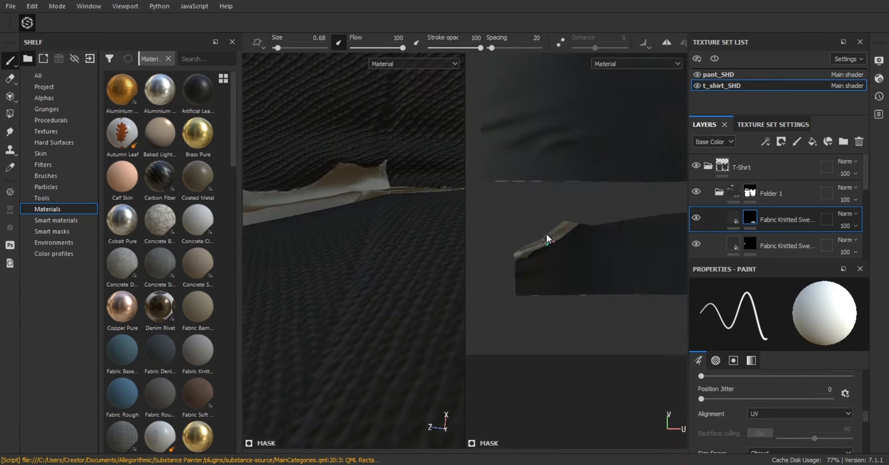
{"action": "scroll", "coordinate": [547, 234], "scroll_direction": "up", "scroll_amount": 4}
{"action": "left_click_drag", "start_coordinate": [512, 267], "coordinate": [569, 238]}
Step: Paint white over the bare underarm gap on the shirt's back in the 3D view with brush sizes 0.25 to 0.52
{"action": "left_click_drag", "start_coordinate": [363, 198], "coordinate": [370, 202], "text": "alt"}
{"action": "scroll", "coordinate": [596, 188], "scroll_direction": "up", "scroll_amount": 3}
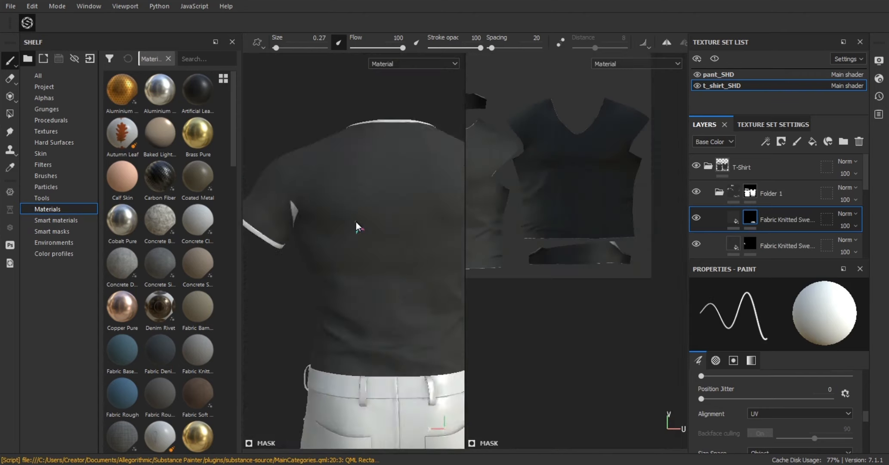
{"action": "scroll", "coordinate": [373, 188], "scroll_direction": "up", "scroll_amount": 10}
{"action": "scroll", "coordinate": [344, 194], "scroll_direction": "up", "scroll_amount": 3}
{"action": "left_click_drag", "start_coordinate": [349, 136], "coordinate": [388, 241]}
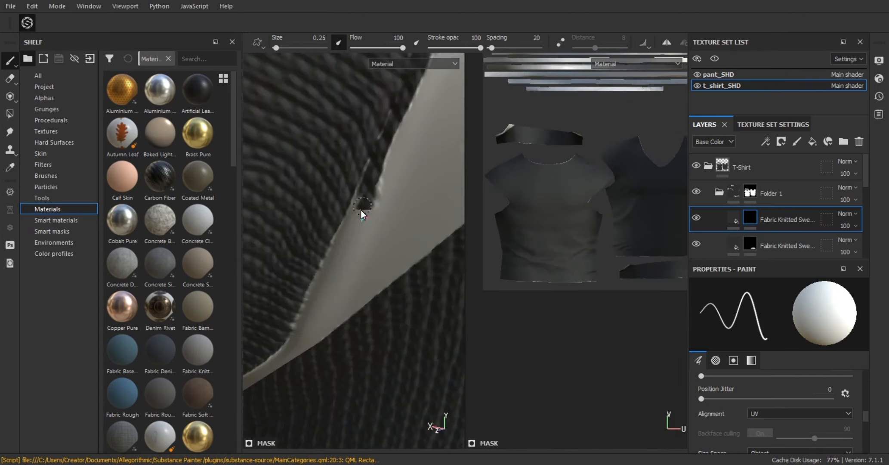
{"action": "mouse_move", "coordinate": [360, 210]}
{"action": "left_mouse_down", "text": "alt"}
{"action": "mouse_move", "coordinate": [296, 193]}
{"action": "mouse_move", "coordinate": [357, 148]}
{"action": "mouse_move", "coordinate": [302, 152]}
{"action": "mouse_move", "coordinate": [309, 156]}
{"action": "mouse_move", "coordinate": [273, 148]}
{"action": "mouse_move", "coordinate": [344, 162]}
{"action": "mouse_move", "coordinate": [283, 189]}
{"action": "left_mouse_up", "text": "alt"}
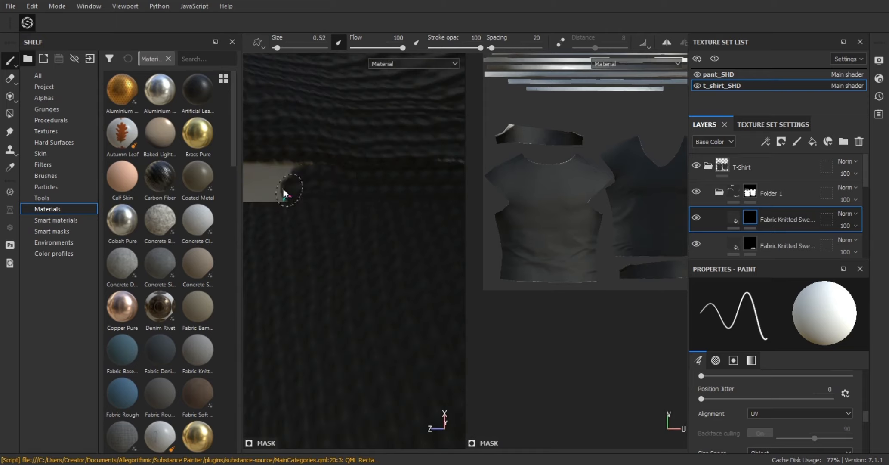
{"action": "left_click_drag", "start_coordinate": [286, 217], "coordinate": [314, 210]}
{"action": "right_click_drag", "start_coordinate": [314, 210], "coordinate": [335, 220], "text": "ctrl"}
{"action": "left_click_drag", "start_coordinate": [336, 220], "coordinate": [439, 189], "text": "alt"}
Step: Rotate the selected knit layer's pattern to suit the bare underarm gap and duplicate the layer
{"action": "left_click", "coordinate": [733, 217]}
{"action": "scroll", "coordinate": [785, 401], "scroll_direction": "down", "scroll_amount": 5}
{"action": "scroll", "coordinate": [785, 401], "scroll_direction": "up", "scroll_amount": 3}
{"action": "scroll", "coordinate": [337, 228], "scroll_direction": "down", "scroll_amount": 5}
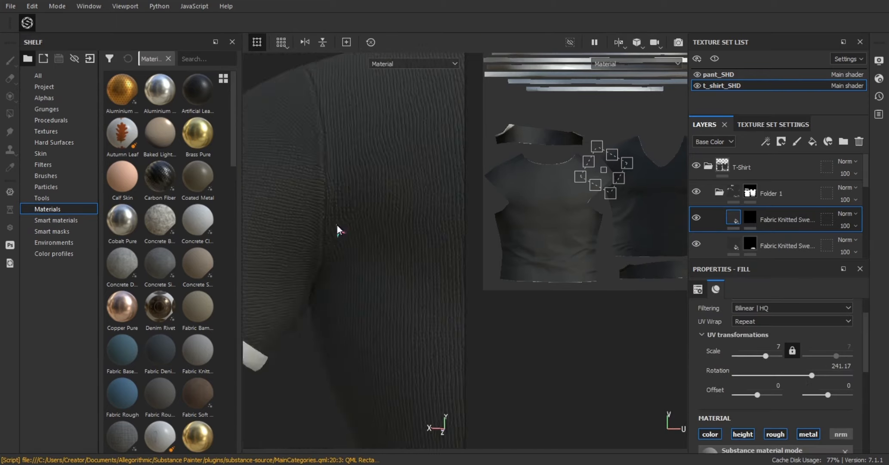
{"action": "left_click_drag", "start_coordinate": [811, 375], "coordinate": [754, 375]}
{"action": "left_click_drag", "start_coordinate": [337, 228], "coordinate": [317, 247], "text": "alt"}
{"action": "key", "text": "ctrl+d"}
Step: Paint white on the top knit layer's mask along the bare underarm strip in the 3D view with brush size about 0.4
{"action": "left_click", "coordinate": [750, 217]}
{"action": "scroll", "coordinate": [371, 204], "scroll_direction": "up", "scroll_amount": 10}
{"action": "left_click_drag", "start_coordinate": [370, 204], "coordinate": [362, 327]}
{"action": "left_click_drag", "start_coordinate": [361, 367], "coordinate": [321, 151], "text": "alt"}
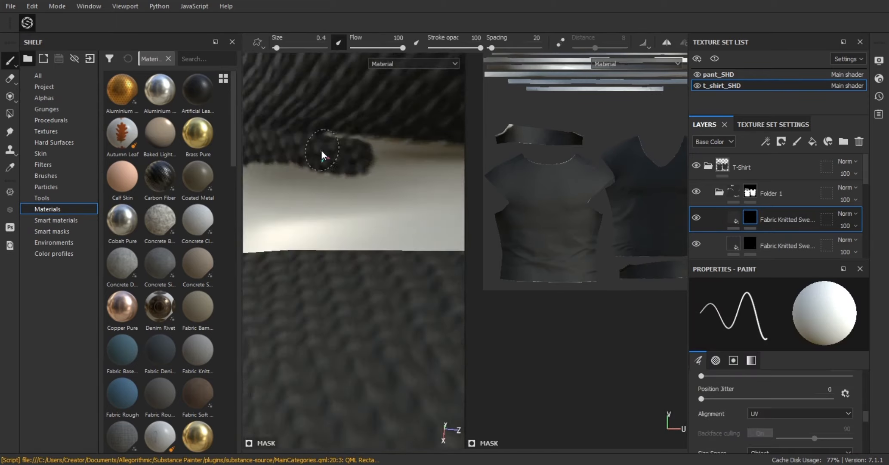
{"action": "mouse_move", "coordinate": [448, 133]}
{"action": "left_mouse_down"}
{"action": "mouse_move", "coordinate": [326, 150]}
{"action": "mouse_move", "coordinate": [318, 190]}
{"action": "mouse_move", "coordinate": [430, 190]}
{"action": "left_mouse_up"}
Step: Paint white over the remaining bare edge and corner of the underarm piece in the 2D view with brush size 0.43
{"action": "scroll", "coordinate": [577, 200], "scroll_direction": "up", "scroll_amount": 10}
{"action": "right_click_drag", "start_coordinate": [577, 199], "coordinate": [594, 202], "text": "ctrl"}
{"action": "left_click_drag", "start_coordinate": [559, 194], "coordinate": [645, 207]}
{"action": "scroll", "coordinate": [580, 230], "scroll_direction": "up", "scroll_amount": 3}
{"action": "middle_click_drag", "start_coordinate": [579, 229], "coordinate": [592, 227], "text": "alt"}
{"action": "mouse_move", "coordinate": [592, 227]}
{"action": "left_mouse_down"}
{"action": "mouse_move", "coordinate": [633, 186]}
{"action": "mouse_move", "coordinate": [598, 248]}
{"action": "left_mouse_up"}
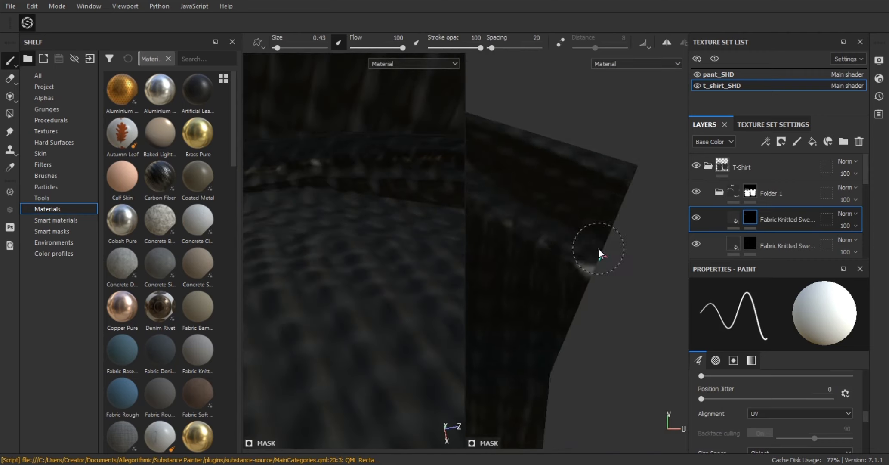
{"action": "scroll", "coordinate": [598, 249], "scroll_direction": "down", "scroll_amount": 5}
{"action": "left_click_drag", "start_coordinate": [387, 224], "coordinate": [345, 249], "text": "alt"}
Step: Set the top knit layer's UV rotation to about 122.33
{"action": "left_click", "coordinate": [733, 217]}
{"action": "mouse_move", "coordinate": [754, 375]}
{"action": "left_mouse_down"}
{"action": "mouse_move", "coordinate": [738, 378]}
{"action": "mouse_move", "coordinate": [774, 378]}
{"action": "left_mouse_up"}
{"action": "scroll", "coordinate": [577, 258], "scroll_direction": "down", "scroll_amount": 5}
{"action": "scroll", "coordinate": [377, 244], "scroll_direction": "down", "scroll_amount": 10}
{"action": "left_click_drag", "start_coordinate": [377, 243], "coordinate": [335, 253], "text": "alt"}
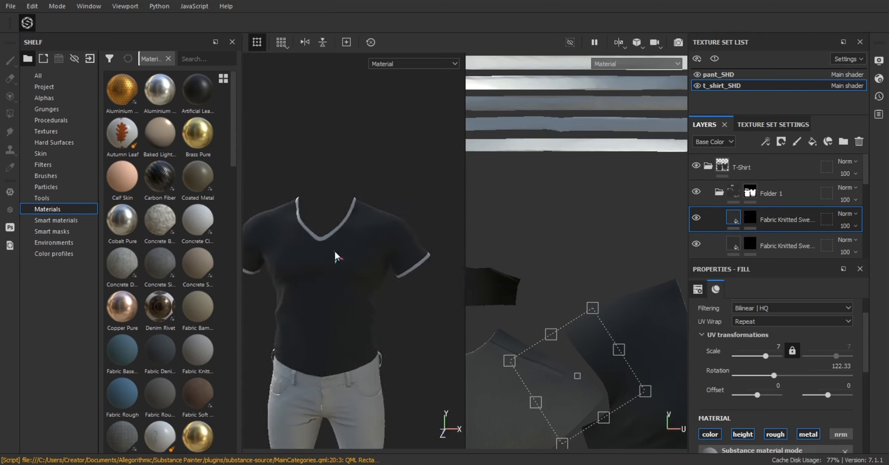
Step: Add a fill layer above Folder 1 and disable its metal and normal channels
{"action": "scroll", "coordinate": [374, 268], "scroll_direction": "up", "scroll_amount": 2}
{"action": "right_click_drag", "start_coordinate": [373, 268], "coordinate": [405, 276], "text": "shift"}
{"action": "right_click_drag", "start_coordinate": [373, 275], "coordinate": [478, 263], "text": "alt"}
{"action": "left_click", "coordinate": [798, 189]}
{"action": "left_click", "coordinate": [812, 141]}
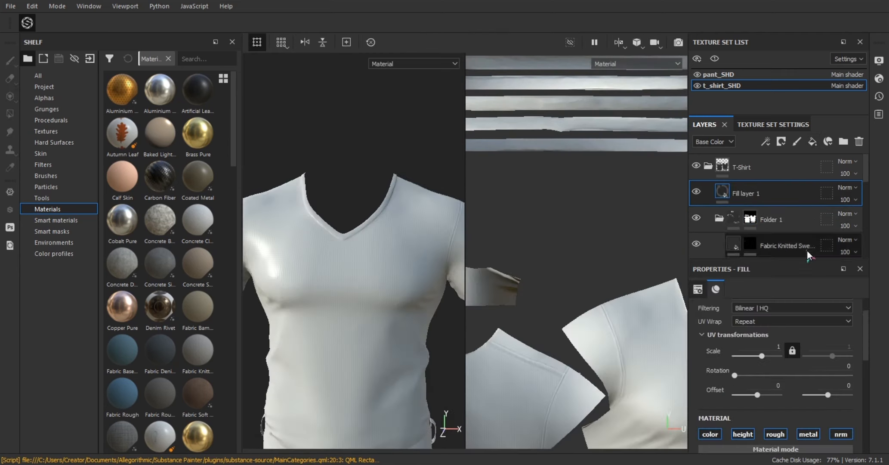
{"action": "scroll", "coordinate": [791, 383], "scroll_direction": "down", "scroll_amount": 2}
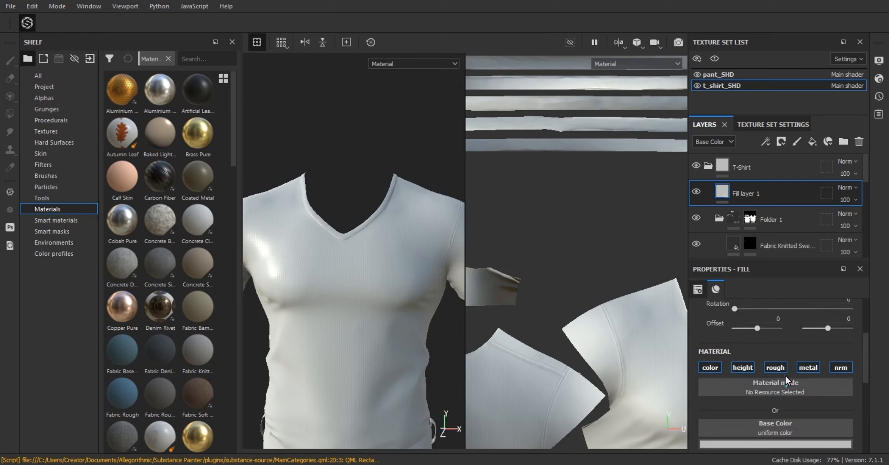
{"action": "left_click", "coordinate": [808, 367]}
{"action": "left_click", "coordinate": [839, 367]}
Step: Darken the new fill layer's base colour to mid grey and add a white mask to the layer
{"action": "scroll", "coordinate": [793, 387], "scroll_direction": "down", "scroll_amount": 1}
{"action": "left_click", "coordinate": [779, 408]}
{"action": "left_click_drag", "start_coordinate": [738, 357], "coordinate": [730, 350]}
{"action": "scroll", "coordinate": [317, 238], "scroll_direction": "up", "scroll_amount": 2}
{"action": "right_click", "coordinate": [747, 193]}
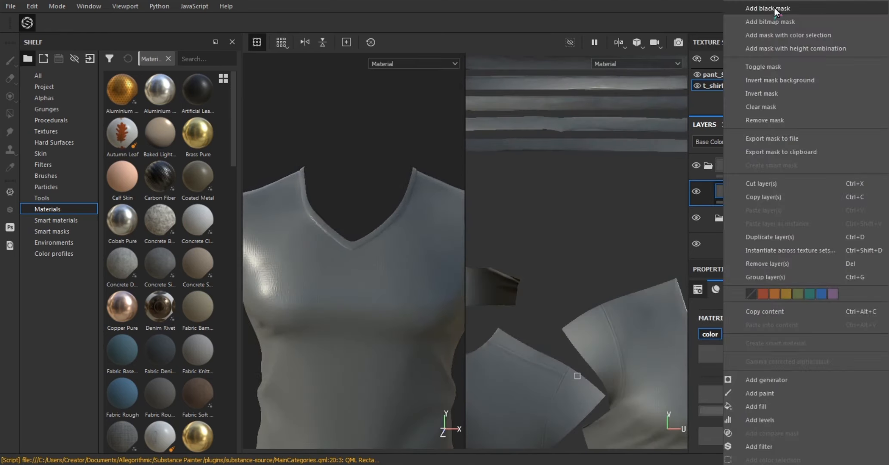
{"action": "left_click", "coordinate": [772, 1]}
Step: Fill the shirt's front piece black on the new mask using Polygon Fill in UV chunk mode
{"action": "middle_click_drag", "start_coordinate": [353, 215], "coordinate": [311, 166], "text": "alt"}
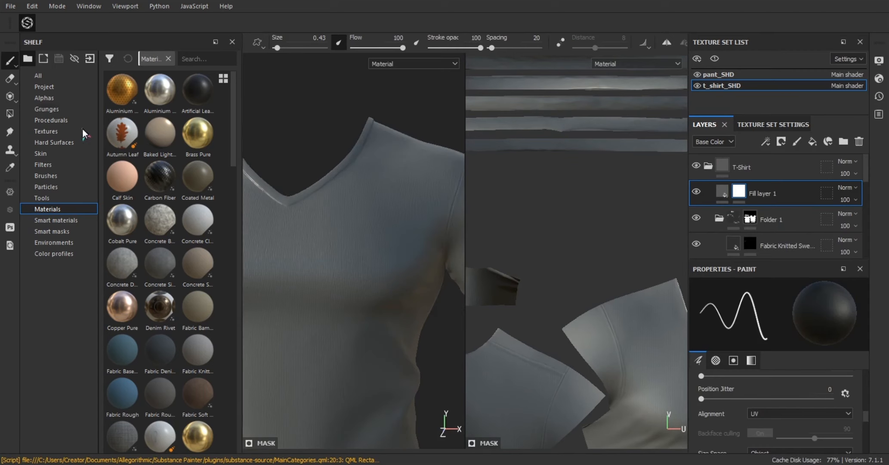
{"action": "left_click", "coordinate": [10, 113]}
{"action": "left_click", "coordinate": [310, 42]}
{"action": "left_click_drag", "start_coordinate": [321, 196], "coordinate": [345, 313], "text": "alt"}
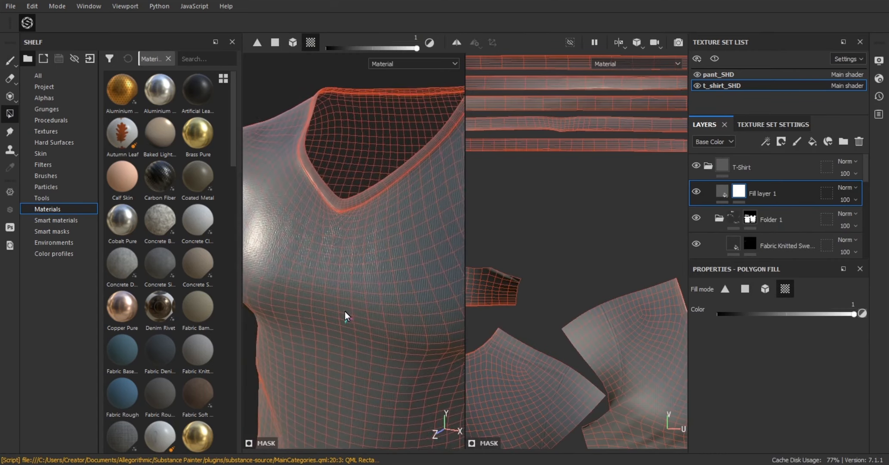
{"action": "right_click_drag", "start_coordinate": [345, 313], "coordinate": [386, 283], "text": "alt"}
{"action": "middle_click_drag", "start_coordinate": [398, 277], "coordinate": [489, 274], "text": "alt"}
{"action": "left_click", "coordinate": [593, 320]}
Step: Fill the remaining sleeve and back pieces black on the mask, keeping only the trims white, and return to the Paint tool
{"action": "right_click_drag", "start_coordinate": [308, 247], "coordinate": [274, 242], "text": "alt"}
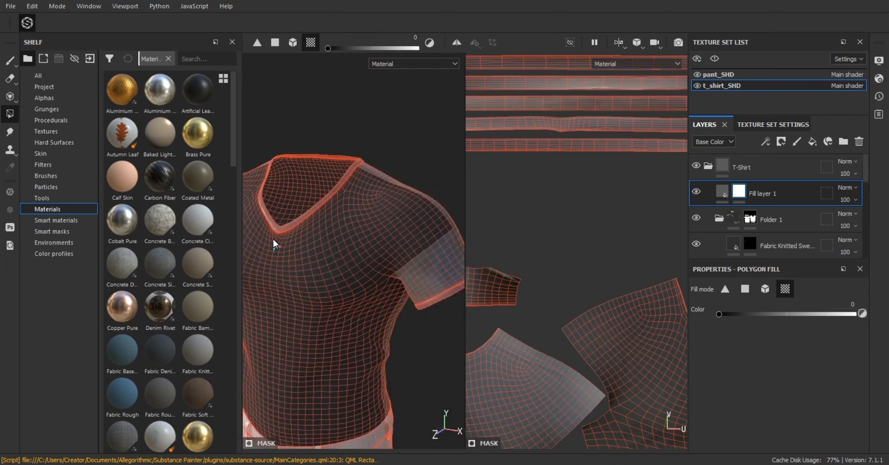
{"action": "left_click_drag", "start_coordinate": [273, 242], "coordinate": [338, 243], "text": "alt"}
{"action": "left_click", "coordinate": [427, 248]}
{"action": "middle_click_drag", "start_coordinate": [422, 248], "coordinate": [323, 241], "text": "alt"}
{"action": "mouse_move", "coordinate": [322, 241]}
{"action": "right_mouse_down", "text": "alt"}
{"action": "mouse_move", "coordinate": [342, 241]}
{"action": "mouse_move", "coordinate": [301, 237]}
{"action": "right_mouse_up", "text": "alt"}
{"action": "left_click", "coordinate": [342, 241]}
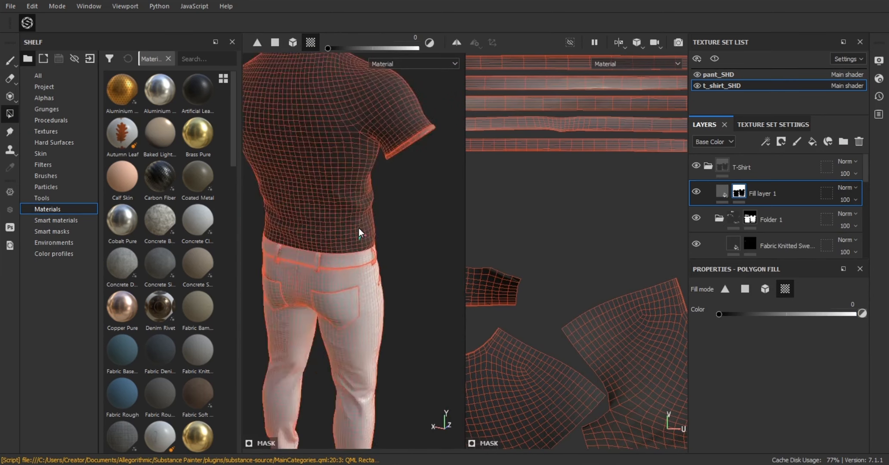
{"action": "left_click_drag", "start_coordinate": [359, 232], "coordinate": [228, 232], "text": "alt"}
{"action": "left_click", "coordinate": [10, 61]}
Step: Fine-tune the trim fill layer's base colour to a neutral grey
{"action": "left_click_drag", "start_coordinate": [405, 232], "coordinate": [371, 231], "text": "alt"}
{"action": "right_click_drag", "start_coordinate": [371, 231], "coordinate": [330, 245], "text": "alt"}
{"action": "middle_click_drag", "start_coordinate": [331, 246], "coordinate": [371, 229], "text": "alt"}
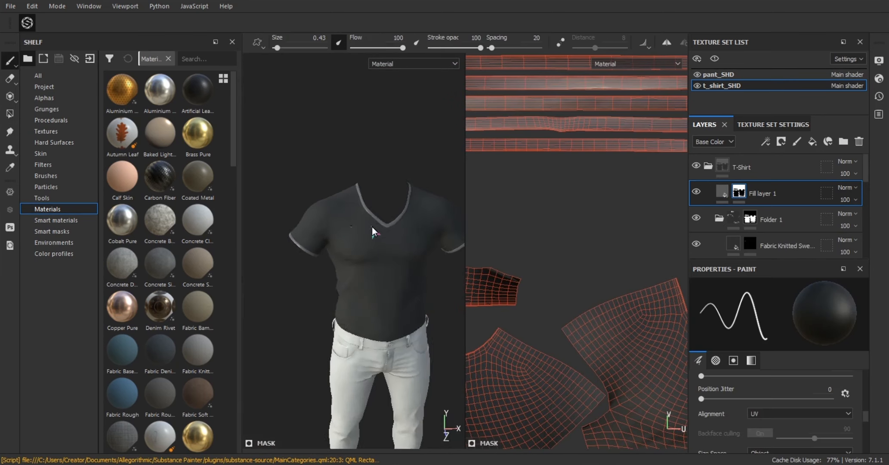
{"action": "right_click_drag", "start_coordinate": [371, 229], "coordinate": [435, 241], "text": "alt"}
{"action": "left_click", "coordinate": [722, 192]}
{"action": "left_click", "coordinate": [776, 394]}
{"action": "left_click_drag", "start_coordinate": [737, 349], "coordinate": [717, 349]}
Step: Assign a Gradient procedural texture to the trim fill layer's height channel
{"action": "right_click_drag", "start_coordinate": [293, 253], "coordinate": [184, 264], "text": "alt"}
{"action": "left_click_drag", "start_coordinate": [396, 245], "coordinate": [369, 243], "text": "alt"}
{"action": "right_click_drag", "start_coordinate": [368, 243], "coordinate": [430, 247], "text": "alt"}
{"action": "left_click_drag", "start_coordinate": [262, 232], "coordinate": [298, 244], "text": "alt"}
{"action": "middle_click_drag", "start_coordinate": [297, 244], "coordinate": [371, 267], "text": "alt"}
{"action": "right_click_drag", "start_coordinate": [371, 267], "coordinate": [387, 281], "text": "alt"}
{"action": "middle_click_drag", "start_coordinate": [387, 282], "coordinate": [319, 210], "text": "alt"}
{"action": "scroll", "coordinate": [776, 413], "scroll_direction": "down", "scroll_amount": 1}
{"action": "left_click", "coordinate": [779, 403]}
{"action": "scroll", "coordinate": [814, 357], "scroll_direction": "down", "scroll_amount": 10}
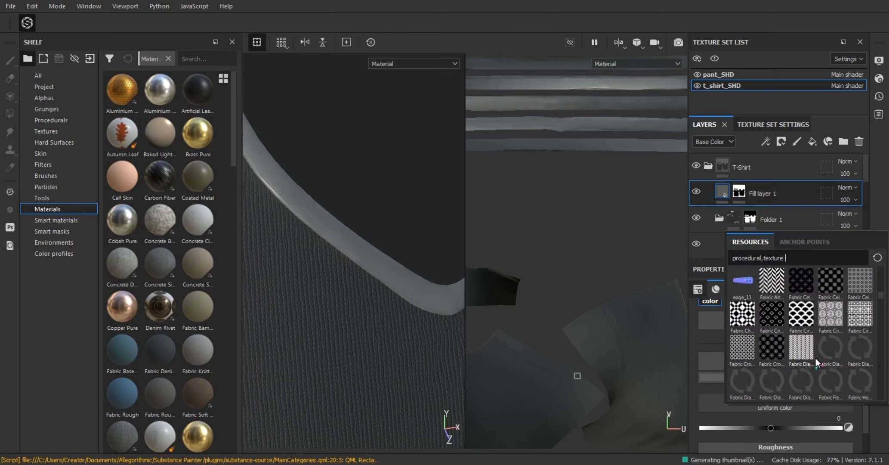
{"action": "scroll", "coordinate": [835, 347], "scroll_direction": "down", "scroll_amount": 5}
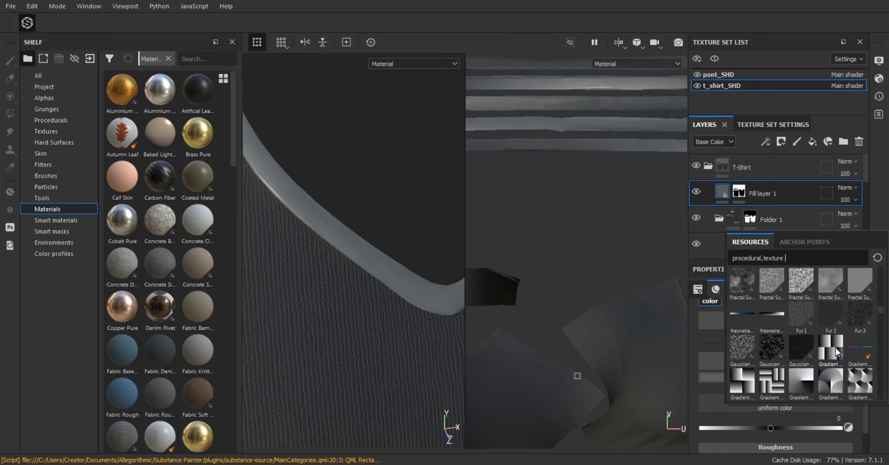
{"action": "left_click", "coordinate": [822, 347]}
Step: Set the trim fill layer's UV scale to 8 and its rotation to about 68.16
{"action": "scroll", "coordinate": [792, 344], "scroll_direction": "up", "scroll_amount": 3}
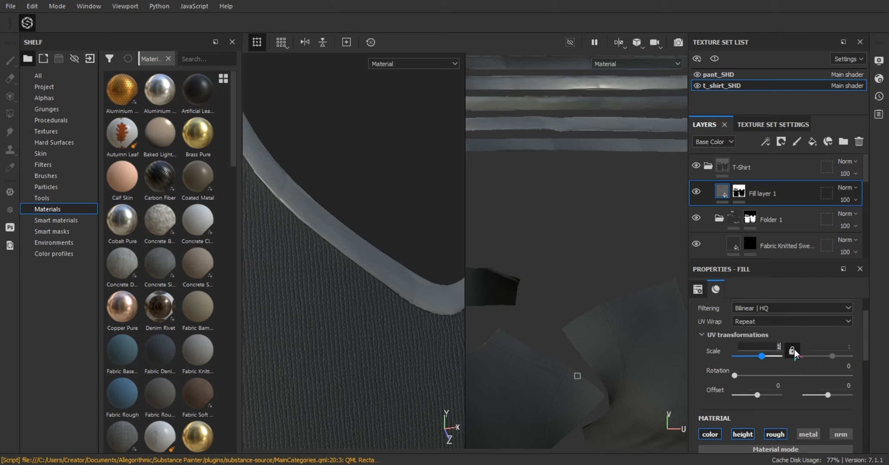
{"action": "type", "text": "8"}
{"action": "key", "text": "Return"}
{"action": "scroll", "coordinate": [779, 387], "scroll_direction": "down", "scroll_amount": 2}
{"action": "scroll", "coordinate": [753, 364], "scroll_direction": "up", "scroll_amount": 1}
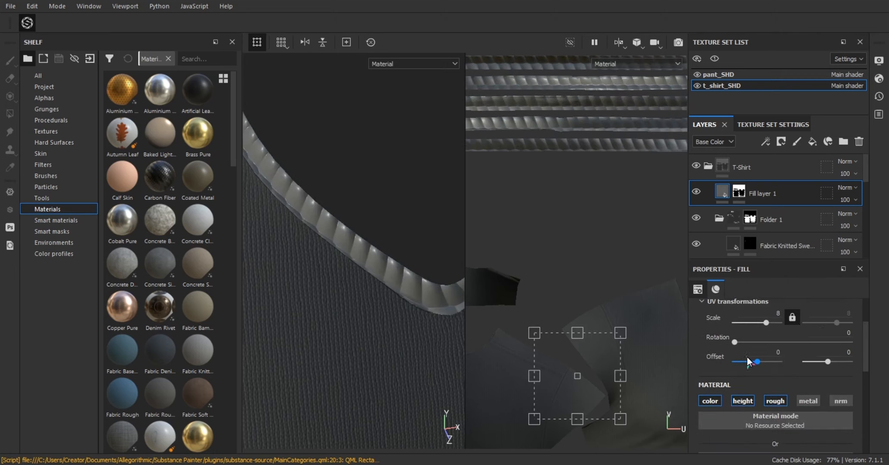
{"action": "left_click_drag", "start_coordinate": [739, 343], "coordinate": [757, 344]}
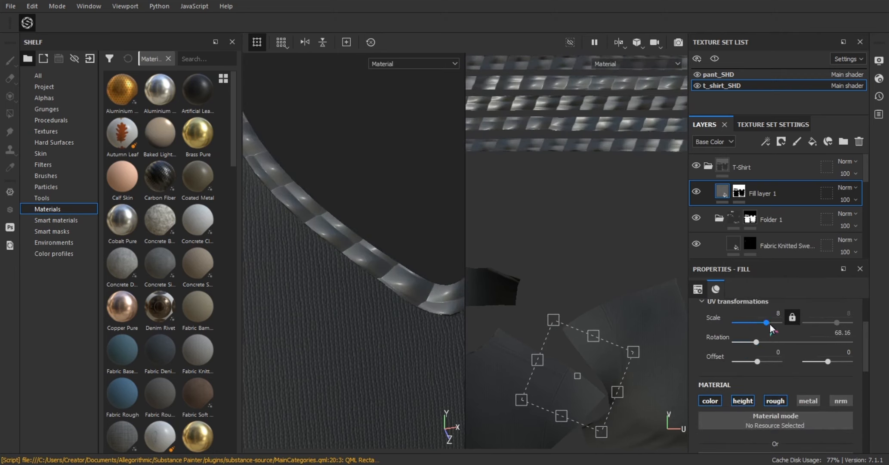
Step: Set the trim fill layer's UV scale to 15 and its rotation to about 80.39
{"action": "type", "text": "15"}
{"action": "key", "text": "Return"}
{"action": "scroll", "coordinate": [367, 276], "scroll_direction": "down", "scroll_amount": 4}
{"action": "left_click_drag", "start_coordinate": [366, 276], "coordinate": [379, 250], "text": "alt"}
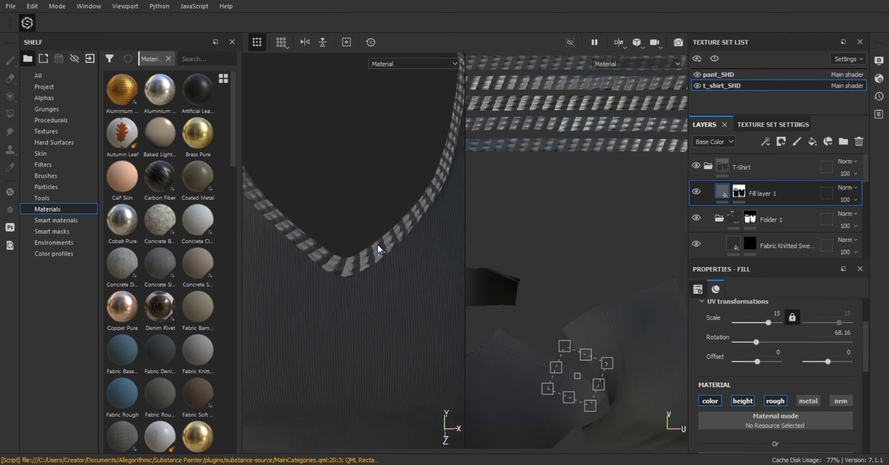
{"action": "scroll", "coordinate": [340, 262], "scroll_direction": "up", "scroll_amount": 2}
{"action": "left_click_drag", "start_coordinate": [756, 341], "coordinate": [761, 347]}
{"action": "scroll", "coordinate": [437, 299], "scroll_direction": "down", "scroll_amount": 3}
{"action": "left_click_drag", "start_coordinate": [404, 275], "coordinate": [386, 283], "text": "alt"}
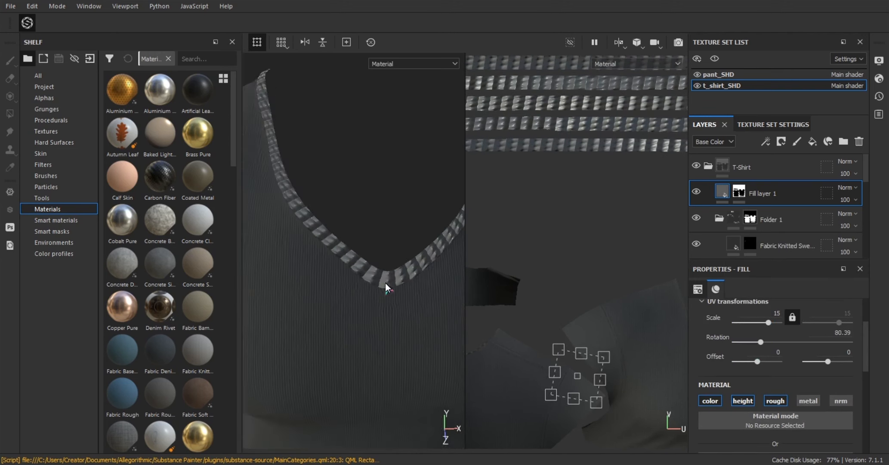
Step: Set the trim fill layer's UV scale to 25
{"action": "scroll", "coordinate": [386, 283], "scroll_direction": "up", "scroll_amount": 2}
{"action": "key", "text": "Return"}
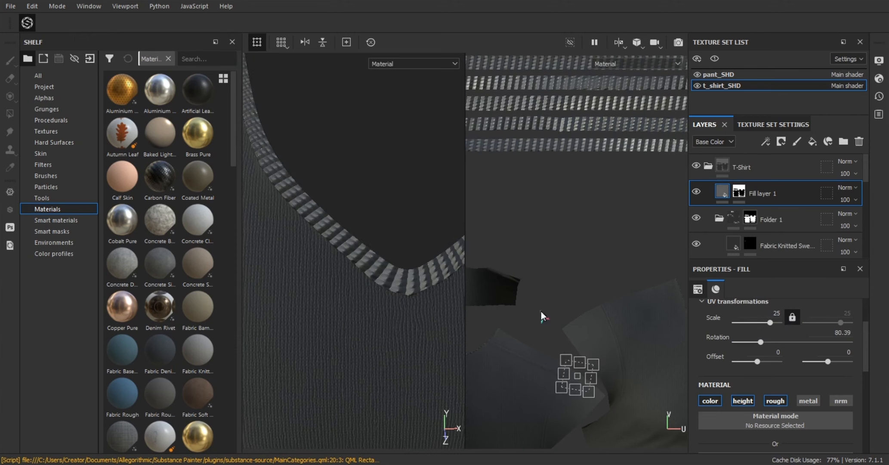
{"action": "scroll", "coordinate": [309, 274], "scroll_direction": "down", "scroll_amount": 3}
{"action": "scroll", "coordinate": [385, 302], "scroll_direction": "up", "scroll_amount": 3}
{"action": "left_click_drag", "start_coordinate": [393, 303], "coordinate": [362, 293], "text": "alt"}
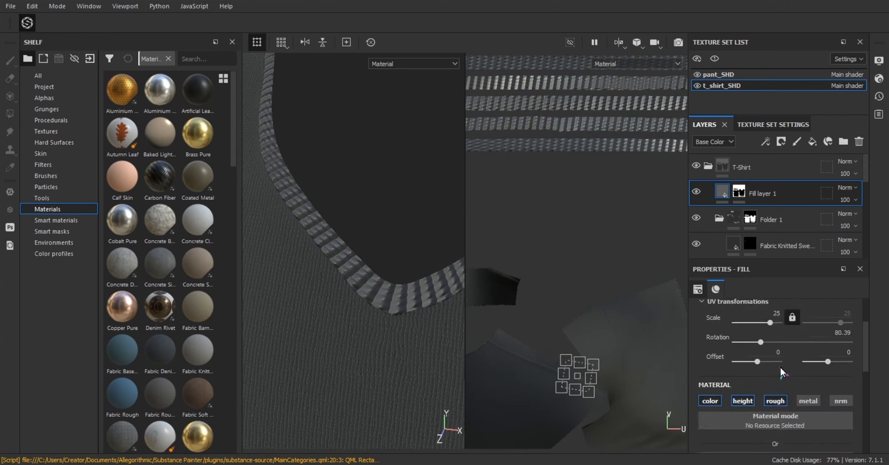
Step: Set the pattern tiling of the trim layer's height texture to 4
{"action": "scroll", "coordinate": [783, 370], "scroll_direction": "up", "scroll_amount": 2}
{"action": "scroll", "coordinate": [769, 370], "scroll_direction": "down", "scroll_amount": 6}
{"action": "scroll", "coordinate": [757, 412], "scroll_direction": "down", "scroll_amount": 2}
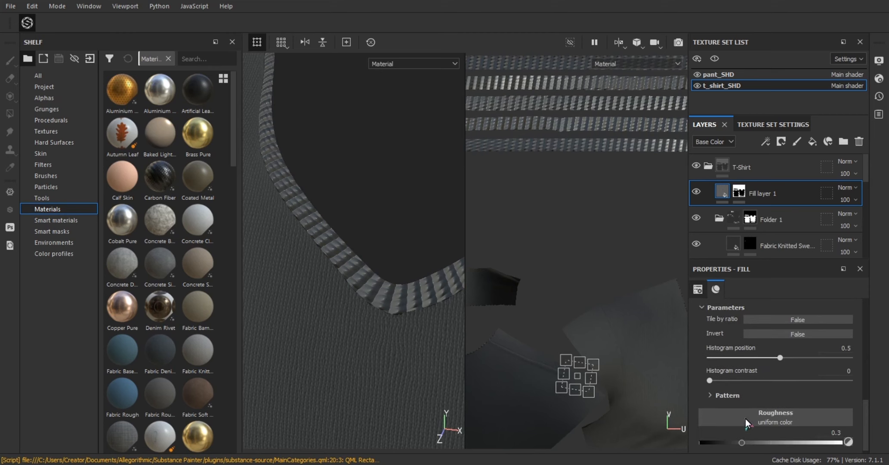
{"action": "key", "text": "ctrl+z"}
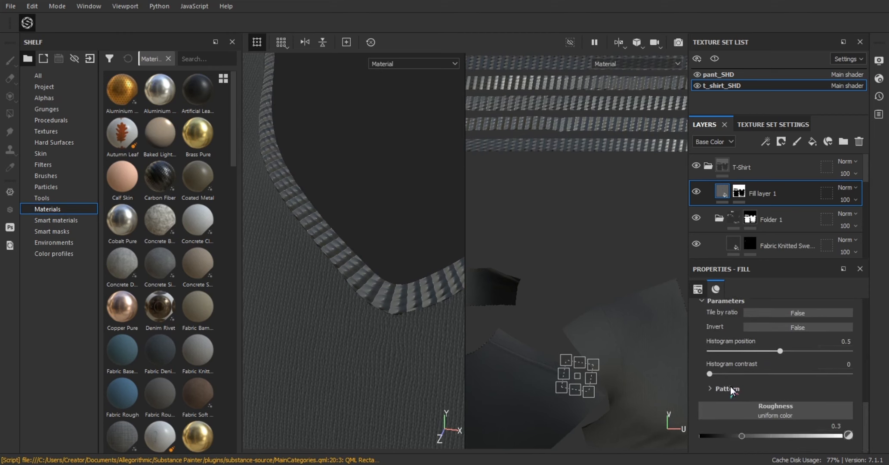
{"action": "right_click_drag", "start_coordinate": [355, 307], "coordinate": [331, 352], "text": "alt"}
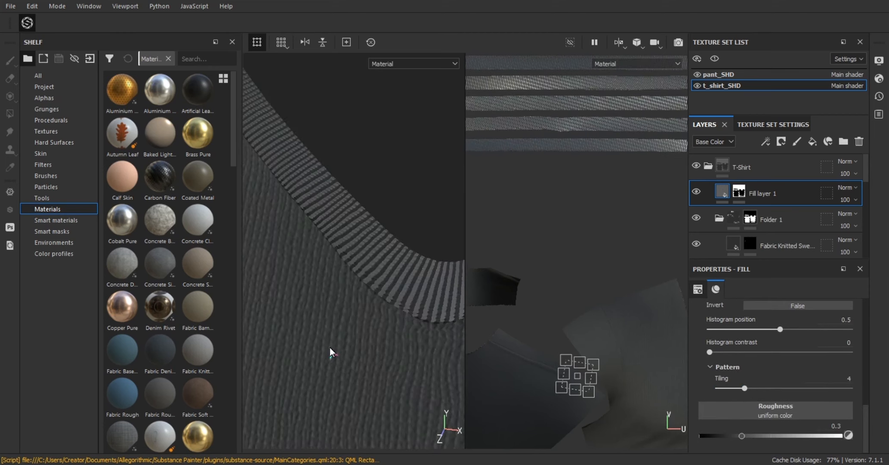
{"action": "middle_click_drag", "start_coordinate": [331, 351], "coordinate": [317, 301], "text": "alt"}
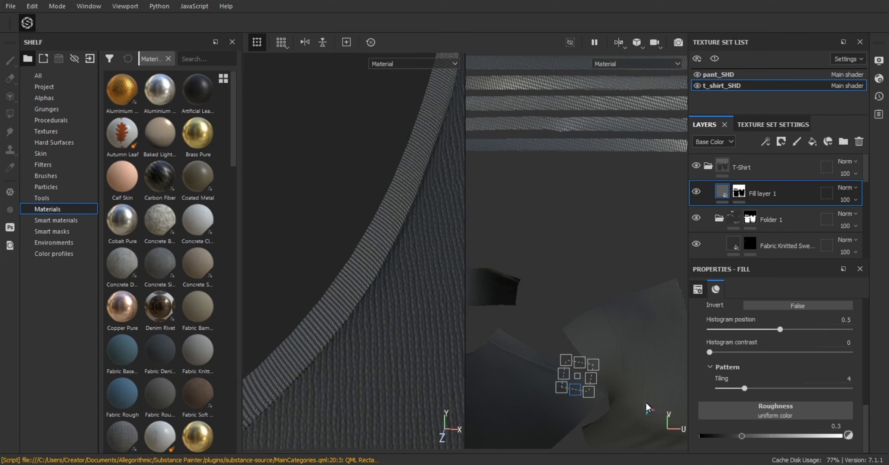
Step: Set the trim fill layer's UV scale to 20 and check the ribbing on the neckline and sleeve trims
{"action": "scroll", "coordinate": [760, 384], "scroll_direction": "up", "scroll_amount": 10}
{"action": "key", "text": "Return"}
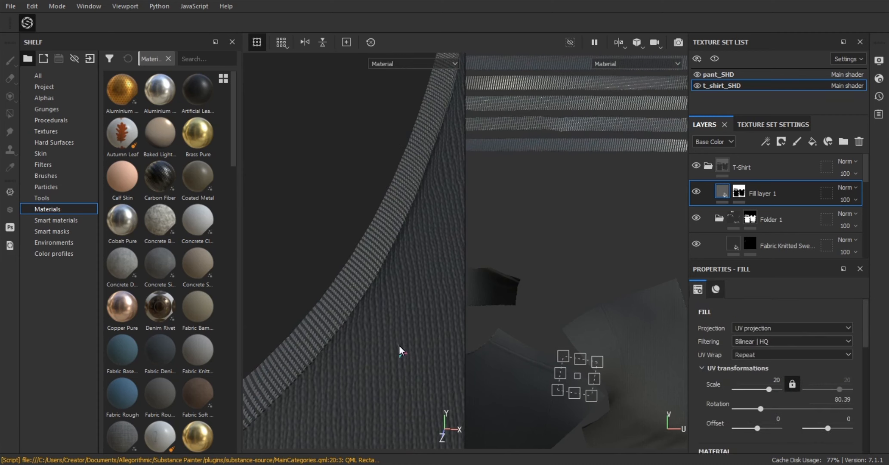
{"action": "middle_click_drag", "start_coordinate": [399, 350], "coordinate": [303, 319], "text": "alt"}
{"action": "right_click_drag", "start_coordinate": [304, 319], "coordinate": [427, 275], "text": "alt"}
{"action": "left_click_drag", "start_coordinate": [427, 276], "coordinate": [350, 307], "text": "alt"}
{"action": "middle_click_drag", "start_coordinate": [349, 307], "coordinate": [432, 276], "text": "alt"}
{"action": "right_click_drag", "start_coordinate": [432, 276], "coordinate": [353, 304], "text": "alt"}
{"action": "mouse_move", "coordinate": [353, 304]}
{"action": "left_mouse_down", "text": "alt"}
{"action": "mouse_move", "coordinate": [277, 261]}
{"action": "mouse_move", "coordinate": [352, 292]}
{"action": "mouse_move", "coordinate": [342, 303]}
{"action": "left_mouse_up", "text": "alt"}
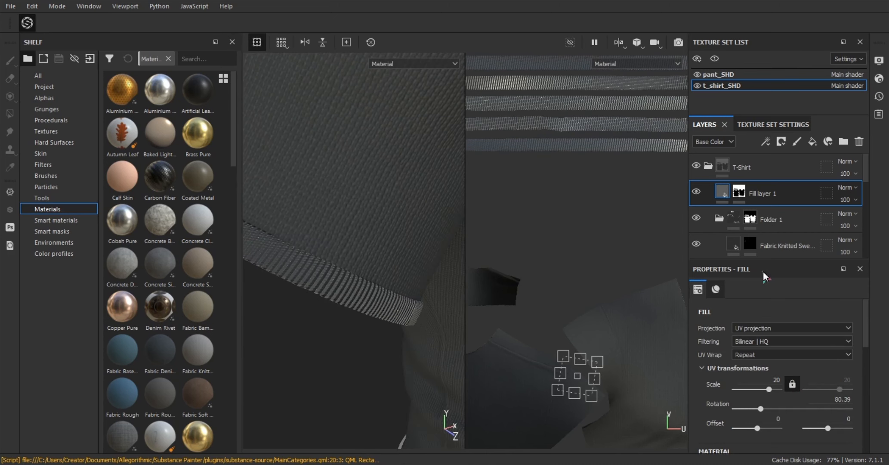
Step: Try a different UV scale for the trim ribbing and restore it to 20
{"action": "key", "text": "Return"}
{"action": "left_click_drag", "start_coordinate": [432, 316], "coordinate": [409, 325], "text": "alt"}
{"action": "key", "text": "ctrl+z"}
{"action": "key", "text": "ctrl+z"}
{"action": "key", "text": "BackSpace"}
{"action": "key", "text": "BackSpace"}
{"action": "type", "text": "20"}
{"action": "key", "text": "Return"}
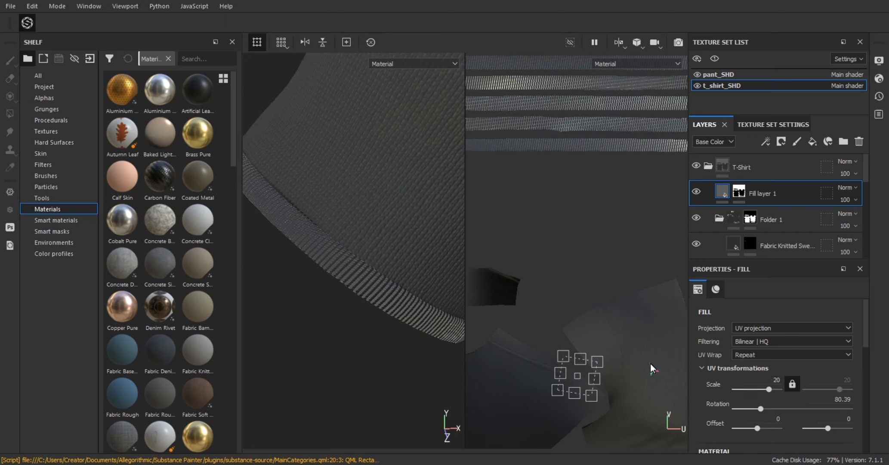
Step: Set the trim fill layer's UV rotation to about 87.38 to straighten the ribbing
{"action": "scroll", "coordinate": [763, 375], "scroll_direction": "down", "scroll_amount": 2}
{"action": "left_click_drag", "start_coordinate": [761, 342], "coordinate": [763, 349]}
{"action": "scroll", "coordinate": [277, 276], "scroll_direction": "down", "scroll_amount": 3}
Step: Examine the ribbed neckline trim and the knitted front of the shirt from several angles in the 3D view
{"action": "middle_click_drag", "start_coordinate": [327, 241], "coordinate": [198, 258], "text": "alt"}
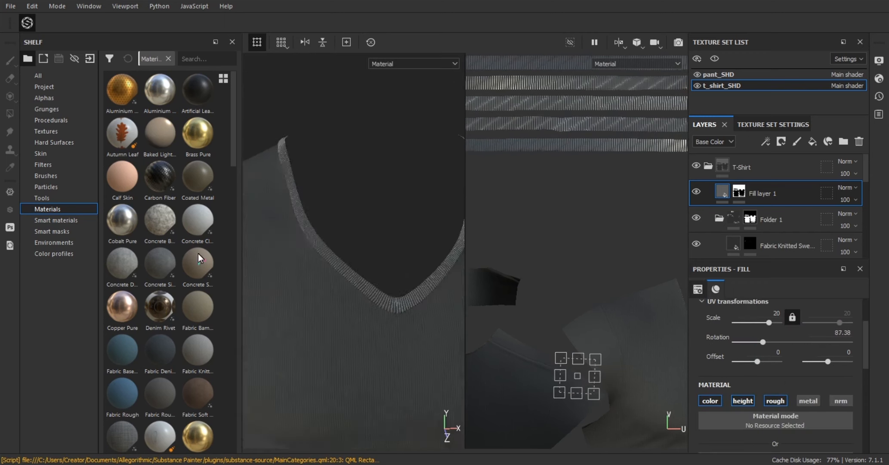
{"action": "right_click_drag", "start_coordinate": [284, 296], "coordinate": [363, 337], "text": "alt"}
{"action": "left_click_drag", "start_coordinate": [363, 337], "coordinate": [373, 263], "text": "alt"}
{"action": "right_click_drag", "start_coordinate": [373, 263], "coordinate": [306, 266], "text": "alt"}
{"action": "left_click_drag", "start_coordinate": [306, 265], "coordinate": [330, 264], "text": "alt"}
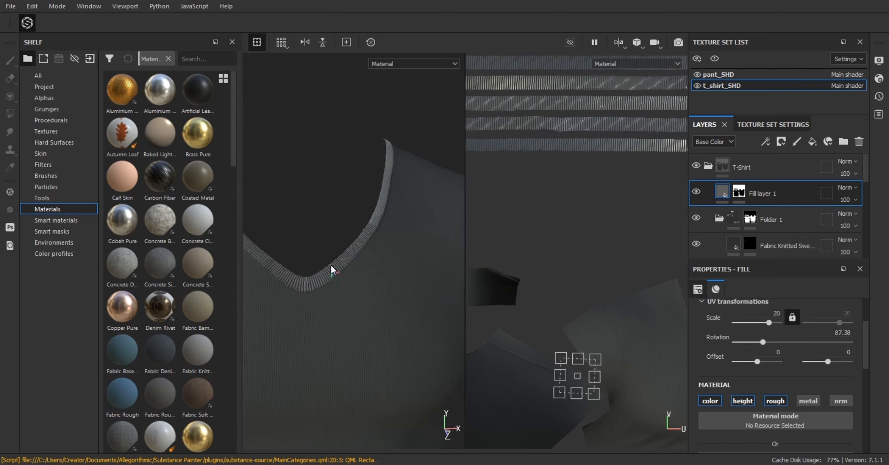
{"action": "right_click_drag", "start_coordinate": [331, 264], "coordinate": [245, 169], "text": "alt"}
{"action": "left_click_drag", "start_coordinate": [353, 199], "coordinate": [382, 227], "text": "alt"}
{"action": "key", "text": "Tab"}
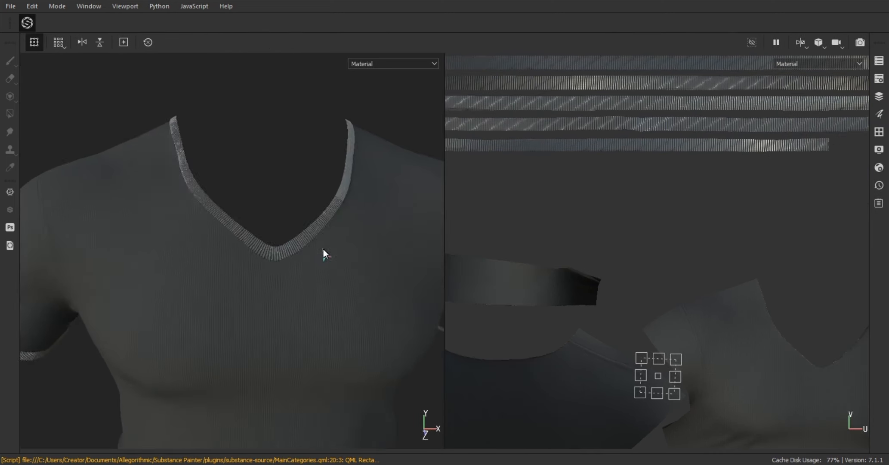
{"action": "left_click_drag", "start_coordinate": [323, 248], "coordinate": [366, 196], "text": "alt"}
{"action": "key", "text": "Tab"}
{"action": "middle_click_drag", "start_coordinate": [366, 196], "coordinate": [376, 168], "text": "alt"}
Step: Collapse the T-Shirt folder and make the pant_SHD texture set active
{"action": "left_click", "coordinate": [706, 167]}
{"action": "right_click_drag", "start_coordinate": [310, 226], "coordinate": [409, 275], "text": "alt"}
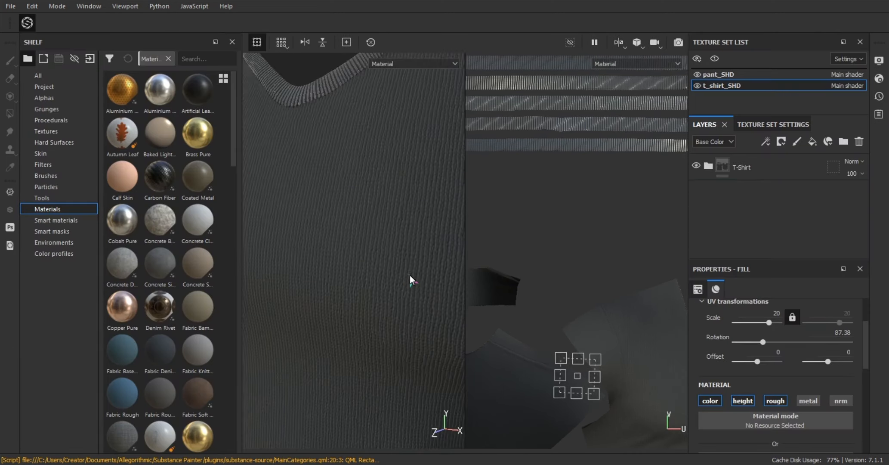
{"action": "left_click_drag", "start_coordinate": [410, 275], "coordinate": [241, 262], "text": "alt"}
{"action": "right_click_drag", "start_coordinate": [241, 262], "coordinate": [353, 206], "text": "alt"}
{"action": "right_click", "coordinate": [368, 357], "text": "ctrl+alt"}
{"action": "middle_click_drag", "start_coordinate": [370, 357], "coordinate": [349, 198], "text": "alt"}
{"action": "right_click_drag", "start_coordinate": [348, 198], "coordinate": [372, 206], "text": "alt"}
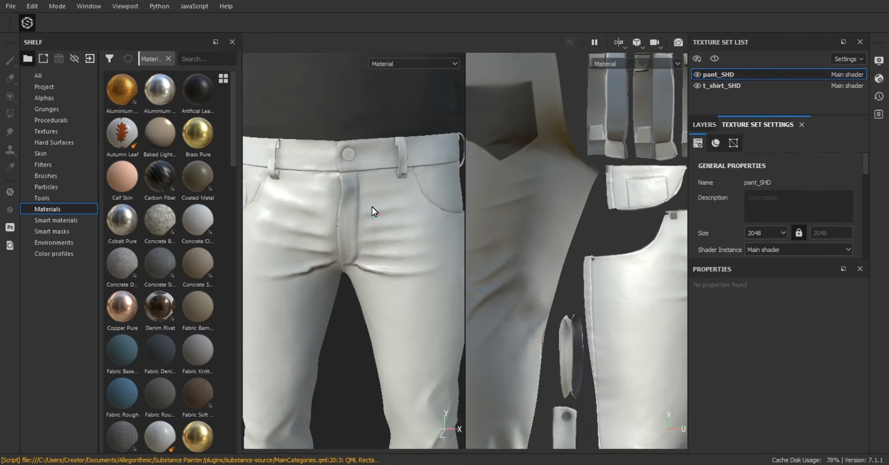
{"action": "mouse_move", "coordinate": [371, 206]}
{"action": "left_mouse_down", "text": "alt"}
{"action": "mouse_move", "coordinate": [356, 205]}
{"action": "mouse_move", "coordinate": [378, 203]}
{"action": "left_mouse_up", "text": "alt"}
Step: Search the material shelf for "fabric" and add Fabric Rough to the layer stack of pant_SHD
{"action": "left_click", "coordinate": [704, 125]}
{"action": "type", "text": "fabric"}
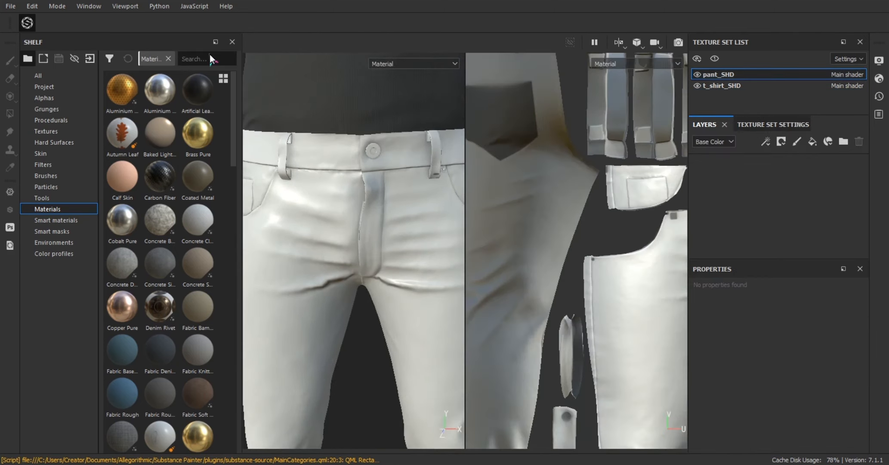
{"action": "left_click_drag", "start_coordinate": [195, 136], "coordinate": [750, 228]}
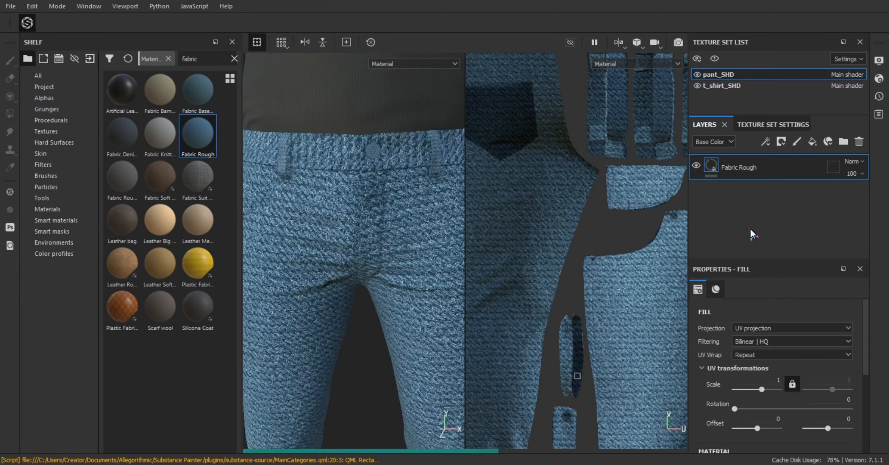
Step: Set the UV scale of the Fabric Rough fill layer to 7
{"action": "scroll", "coordinate": [805, 368], "scroll_direction": "down", "scroll_amount": 2}
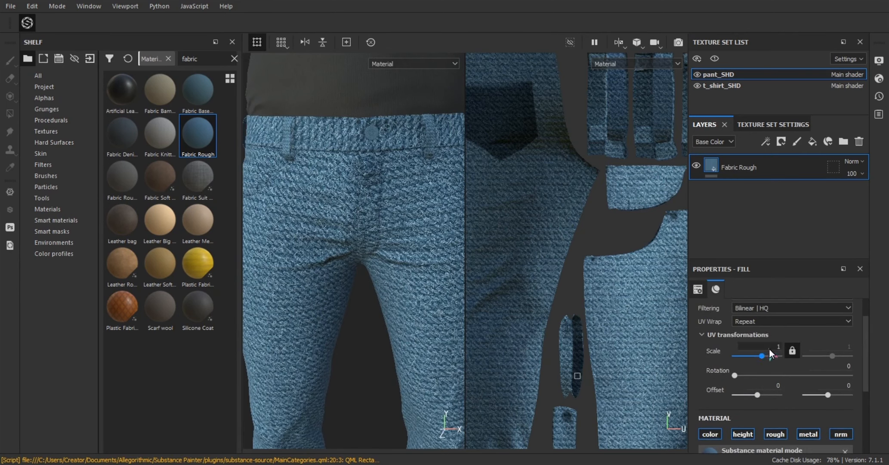
{"action": "type", "text": "7"}
{"action": "key", "text": "Return"}
{"action": "scroll", "coordinate": [337, 278], "scroll_direction": "up", "scroll_amount": 5}
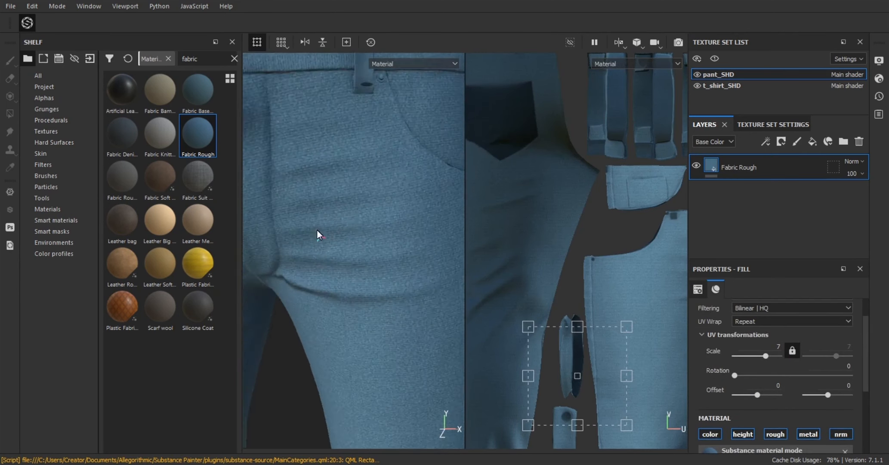
{"action": "scroll", "coordinate": [804, 393], "scroll_direction": "down", "scroll_amount": 3}
{"action": "scroll", "coordinate": [802, 394], "scroll_direction": "up", "scroll_amount": 2}
Step: Set the Fabric Rough fill's UV rotation to 45 so the weave runs diagonally
{"action": "left_click_drag", "start_coordinate": [734, 353], "coordinate": [765, 356]}
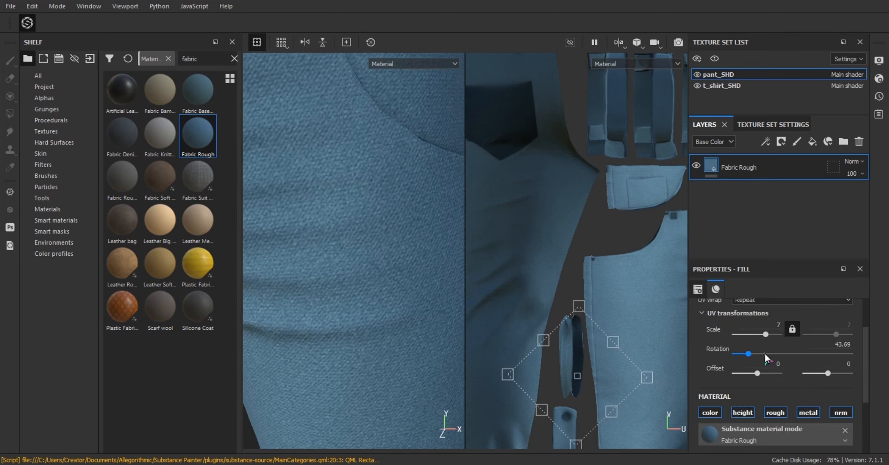
{"action": "type", "text": "45"}
{"action": "key", "text": "Return"}
{"action": "scroll", "coordinate": [350, 239], "scroll_direction": "down", "scroll_amount": 4}
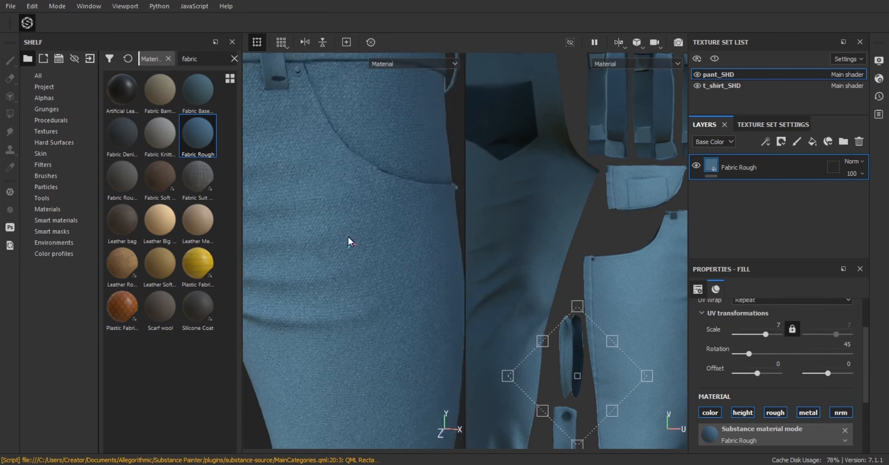
{"action": "scroll", "coordinate": [349, 241], "scroll_direction": "up", "scroll_amount": 3}
Step: Try a size of 4096 for the pant_SHD texture set, then set it to 2048
{"action": "right_click_drag", "start_coordinate": [349, 240], "coordinate": [776, 130], "text": "shift"}
{"action": "left_click", "coordinate": [773, 125]}
{"action": "left_click", "coordinate": [765, 233]}
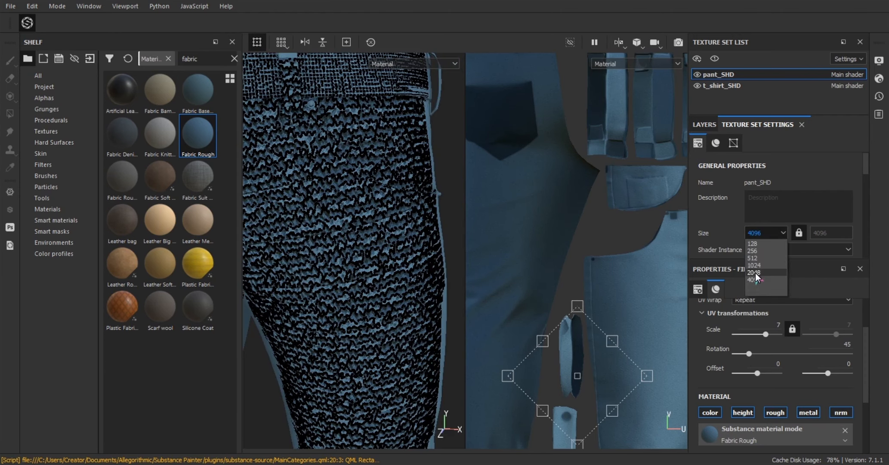
{"action": "left_click", "coordinate": [753, 272]}
{"action": "left_click", "coordinate": [756, 278]}
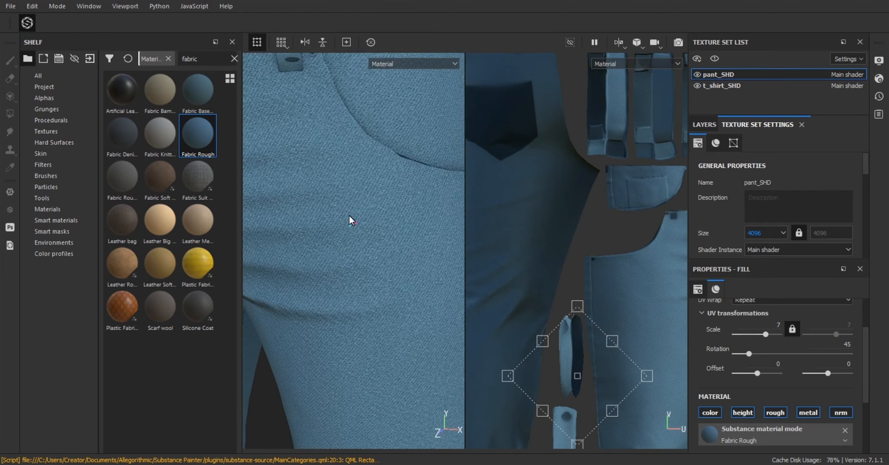
{"action": "scroll", "coordinate": [364, 226], "scroll_direction": "down", "scroll_amount": 3}
{"action": "left_click", "coordinate": [764, 232]}
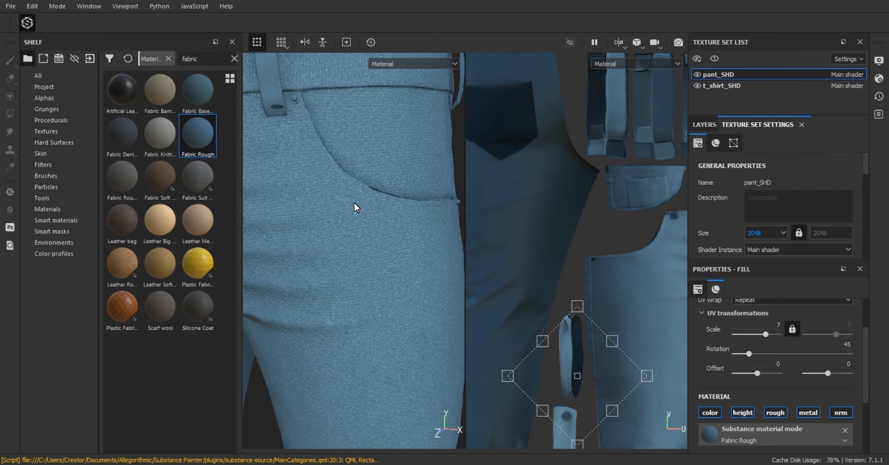
Step: Examine the fabric weave and folds on the pants up close and from farther away under different lighting
{"action": "left_click_drag", "start_coordinate": [354, 203], "coordinate": [393, 237], "text": "alt"}
{"action": "scroll", "coordinate": [393, 236], "scroll_direction": "down", "scroll_amount": 4}
{"action": "middle_click_drag", "start_coordinate": [393, 237], "coordinate": [375, 194], "text": "alt"}
{"action": "scroll", "coordinate": [375, 194], "scroll_direction": "up", "scroll_amount": 2}
{"action": "scroll", "coordinate": [767, 373], "scroll_direction": "down", "scroll_amount": 3}
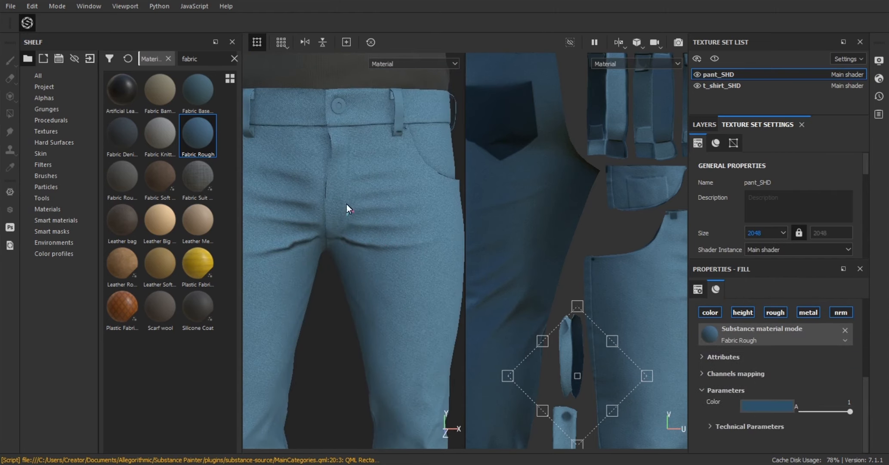
{"action": "scroll", "coordinate": [346, 203], "scroll_direction": "up", "scroll_amount": 4}
{"action": "mouse_move", "coordinate": [370, 241]}
{"action": "right_mouse_down", "text": "shift"}
{"action": "mouse_move", "coordinate": [400, 261]}
{"action": "mouse_move", "coordinate": [362, 246]}
{"action": "mouse_move", "coordinate": [301, 255]}
{"action": "mouse_move", "coordinate": [315, 258]}
{"action": "right_mouse_up", "text": "shift"}
{"action": "scroll", "coordinate": [393, 267], "scroll_direction": "up", "scroll_amount": 1}
{"action": "scroll", "coordinate": [574, 257], "scroll_direction": "up", "scroll_amount": 5}
{"action": "mouse_move", "coordinate": [574, 257]}
{"action": "right_mouse_down", "text": "shift"}
{"action": "mouse_move", "coordinate": [612, 257]}
{"action": "mouse_move", "coordinate": [638, 270]}
{"action": "mouse_move", "coordinate": [431, 258]}
{"action": "right_mouse_up", "text": "shift"}
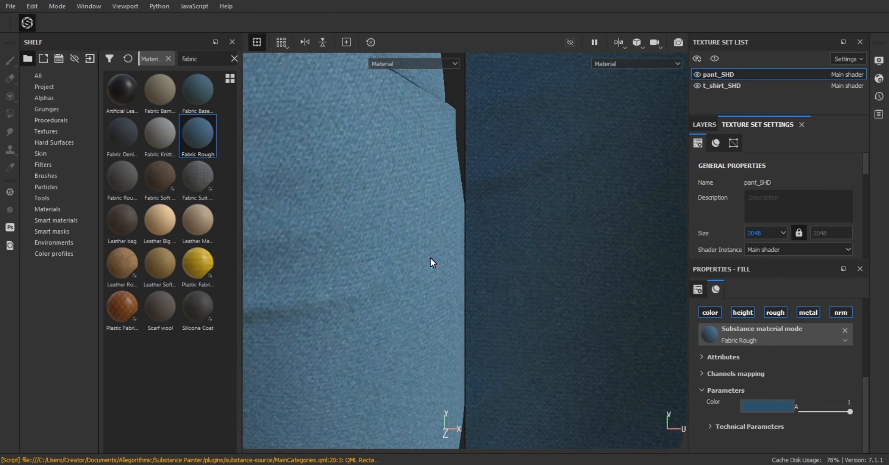
{"action": "scroll", "coordinate": [574, 256], "scroll_direction": "down", "scroll_amount": 4}
{"action": "scroll", "coordinate": [344, 241], "scroll_direction": "down", "scroll_amount": 5}
{"action": "right_click_drag", "start_coordinate": [304, 231], "coordinate": [474, 325], "text": "alt"}
{"action": "middle_click_drag", "start_coordinate": [288, 241], "coordinate": [258, 211], "text": "alt"}
{"action": "scroll", "coordinate": [624, 237], "scroll_direction": "down", "scroll_amount": 5}
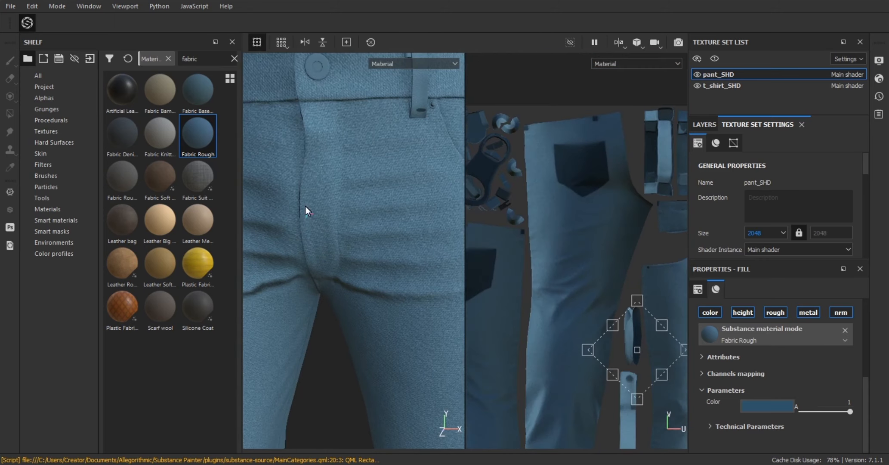
{"action": "scroll", "coordinate": [306, 210], "scroll_direction": "down", "scroll_amount": 5}
{"action": "scroll", "coordinate": [328, 179], "scroll_direction": "up", "scroll_amount": 4}
Step: Tune the Fabric Rough color to a muted denim blue, 305e73
{"action": "left_click", "coordinate": [767, 405]}
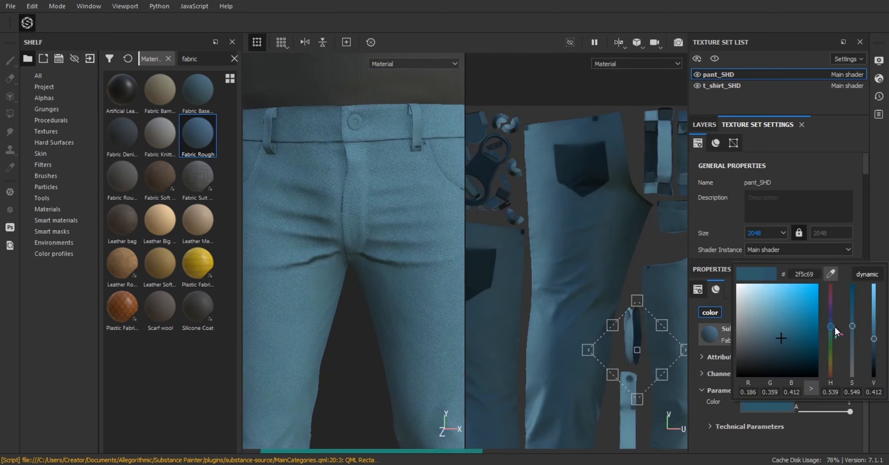
{"action": "left_click_drag", "start_coordinate": [835, 326], "coordinate": [837, 326]}
{"action": "scroll", "coordinate": [402, 237], "scroll_direction": "down", "scroll_amount": 5}
{"action": "left_click_drag", "start_coordinate": [404, 236], "coordinate": [381, 237], "text": "alt"}
{"action": "scroll", "coordinate": [383, 230], "scroll_direction": "up", "scroll_amount": 5}
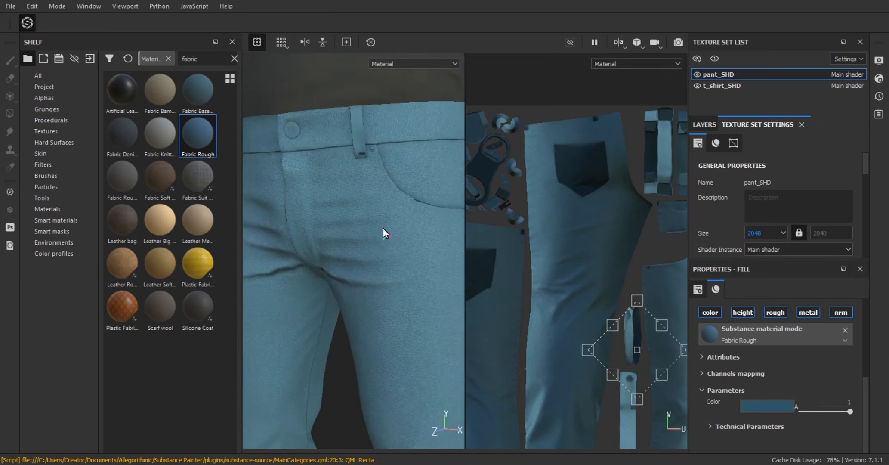
{"action": "middle_click_drag", "start_coordinate": [383, 228], "coordinate": [425, 229], "text": "alt"}
{"action": "left_click", "coordinate": [768, 406]}
{"action": "left_click_drag", "start_coordinate": [782, 343], "coordinate": [782, 342]}
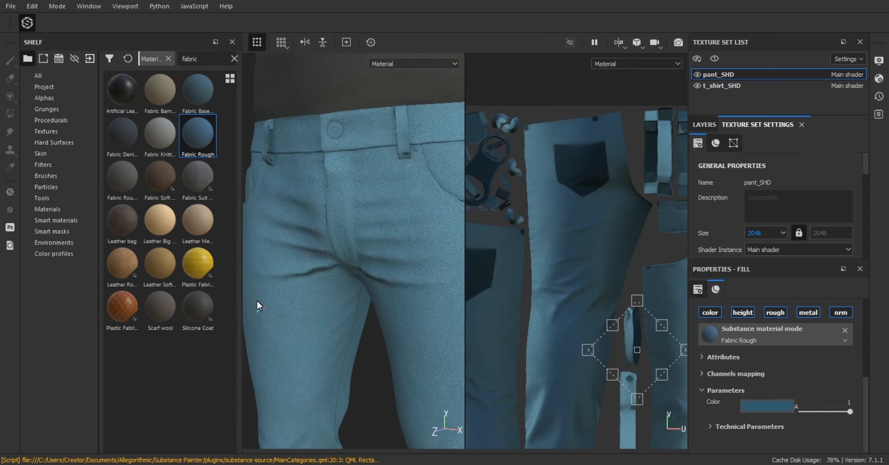
{"action": "scroll", "coordinate": [275, 288], "scroll_direction": "down", "scroll_amount": 5}
{"action": "scroll", "coordinate": [371, 284], "scroll_direction": "up", "scroll_amount": 6}
{"action": "left_click", "coordinate": [768, 405]}
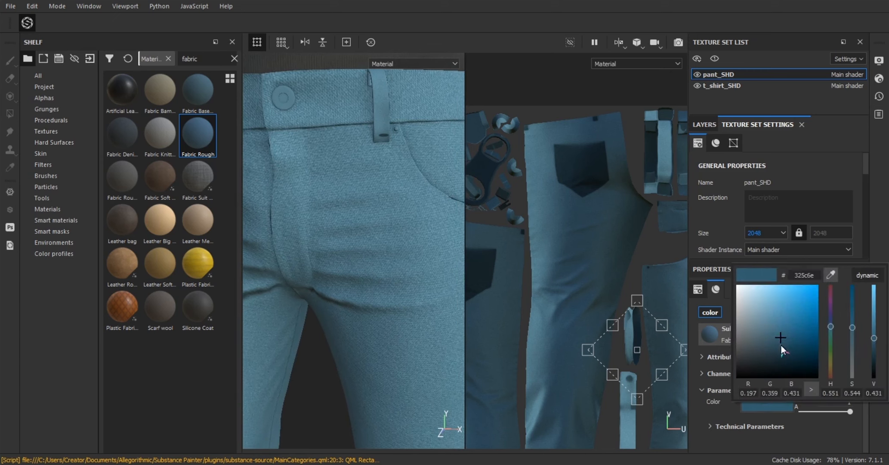
{"action": "left_click_drag", "start_coordinate": [780, 345], "coordinate": [784, 336]}
{"action": "scroll", "coordinate": [366, 284], "scroll_direction": "down", "scroll_amount": 5}
{"action": "scroll", "coordinate": [344, 253], "scroll_direction": "up", "scroll_amount": 5}
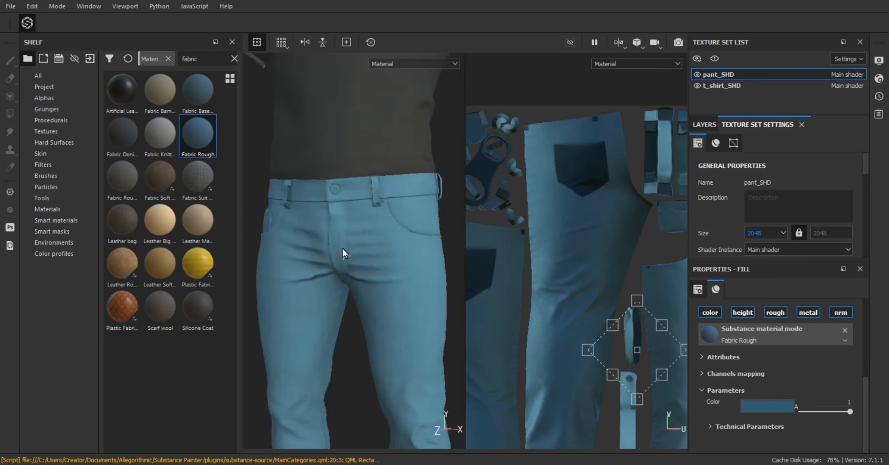
{"action": "scroll", "coordinate": [344, 253], "scroll_direction": "up", "scroll_amount": 3}
{"action": "left_click", "coordinate": [763, 406]}
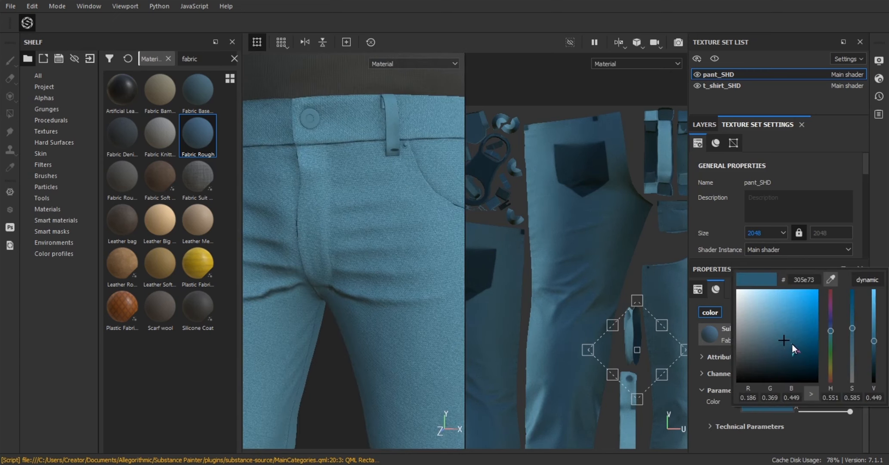
Step: Group the Fabric Rough layer into a folder named Jean Pant
{"action": "left_click", "coordinate": [704, 125]}
{"action": "left_click", "coordinate": [770, 166]}
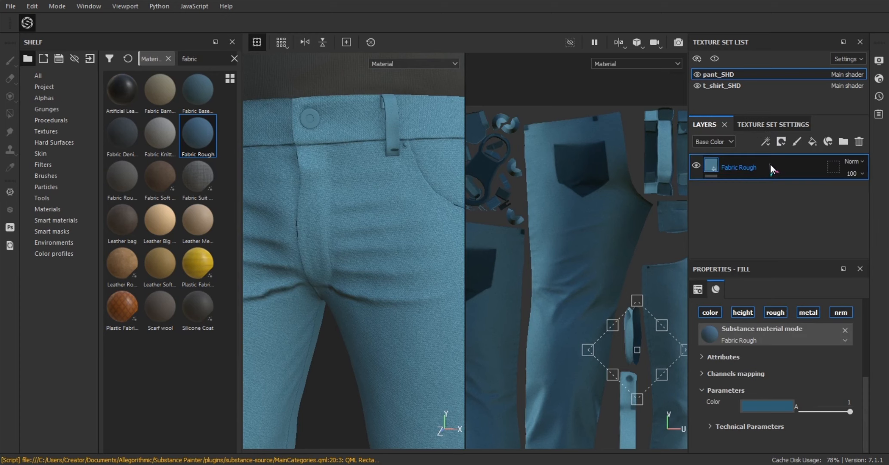
{"action": "key", "text": "ctrl+g"}
{"action": "double_click", "coordinate": [751, 168]}
{"action": "type", "text": "Jean Pant"}
{"action": "key", "text": "Return"}
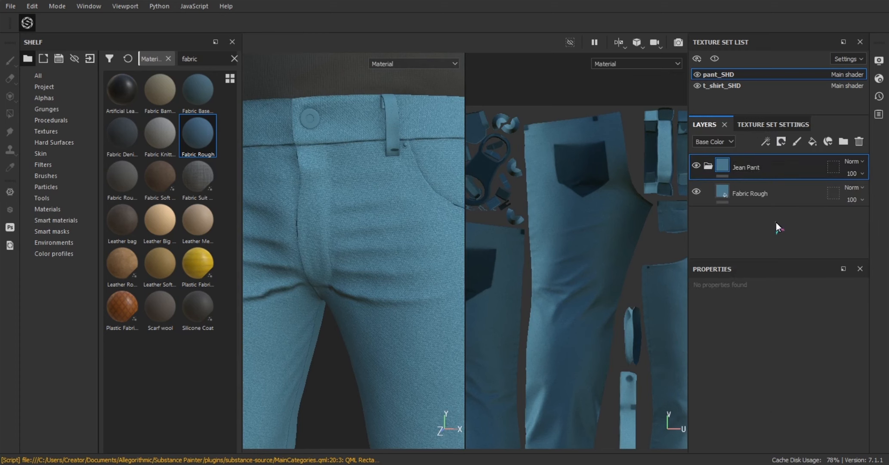
Step: Group Fabric Rough into a nested folder named Jeans inside Jean Pant and collapse it
{"action": "left_click", "coordinate": [778, 190]}
{"action": "key", "text": "ctrl+g"}
{"action": "double_click", "coordinate": [760, 198]}
{"action": "type", "text": "Jeans"}
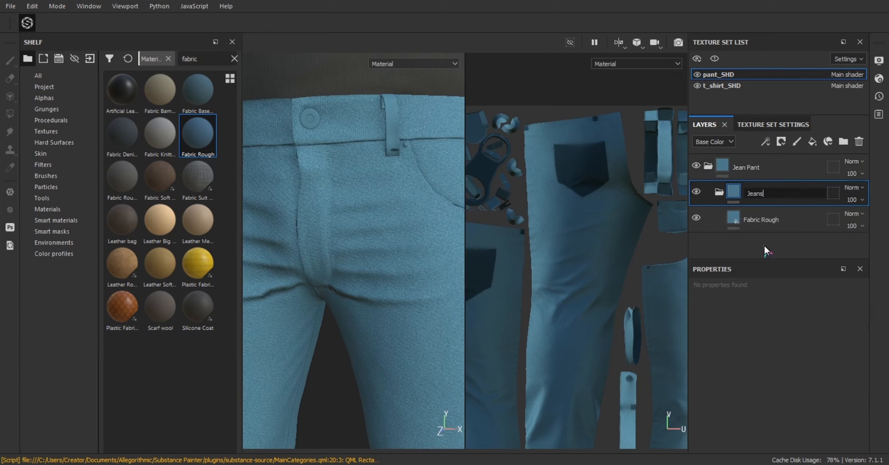
{"action": "key", "text": "Return"}
{"action": "left_click", "coordinate": [711, 189]}
Step: Clear the material search, add Brass Pure above the Jeans folder and give it a black mask
{"action": "left_click", "coordinate": [234, 58]}
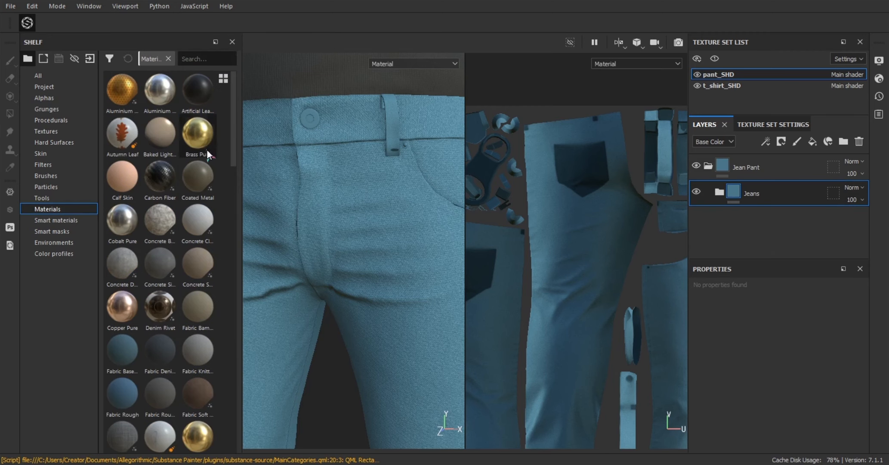
{"action": "left_click_drag", "start_coordinate": [748, 175], "coordinate": [748, 177]}
{"action": "scroll", "coordinate": [376, 250], "scroll_direction": "down", "scroll_amount": 2}
{"action": "middle_click_drag", "start_coordinate": [377, 250], "coordinate": [389, 263], "text": "alt"}
{"action": "right_click", "coordinate": [800, 191]}
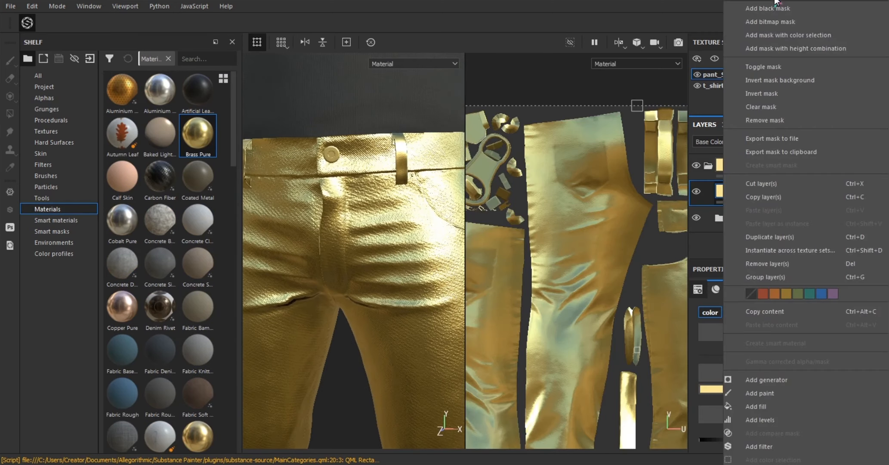
{"action": "left_click", "coordinate": [776, 7]}
Step: Reveal Brass Pure on the button, rivet and zipper hardware by polygon-filling their UV islands in the mask
{"action": "middle_click_drag", "start_coordinate": [501, 185], "coordinate": [592, 216], "text": "alt"}
{"action": "key", "text": "4"}
{"action": "scroll", "coordinate": [602, 223], "scroll_direction": "up", "scroll_amount": 1}
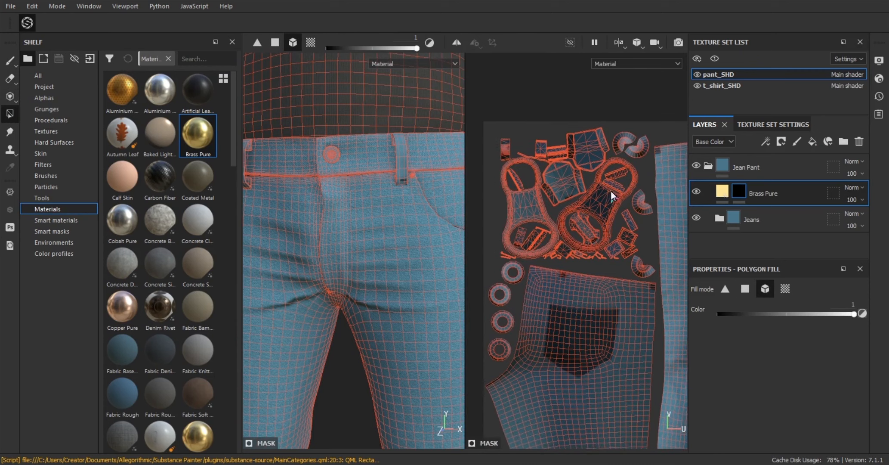
{"action": "left_click_drag", "start_coordinate": [506, 116], "coordinate": [638, 261]}
{"action": "left_click_drag", "start_coordinate": [487, 311], "coordinate": [513, 357]}
{"action": "middle_click_drag", "start_coordinate": [525, 350], "coordinate": [577, 79], "text": "alt"}
{"action": "left_click_drag", "start_coordinate": [538, 344], "coordinate": [581, 434]}
{"action": "scroll", "coordinate": [303, 230], "scroll_direction": "down", "scroll_amount": 2}
{"action": "middle_click_drag", "start_coordinate": [602, 107], "coordinate": [556, 370], "text": "alt"}
{"action": "left_click_drag", "start_coordinate": [547, 98], "coordinate": [616, 194]}
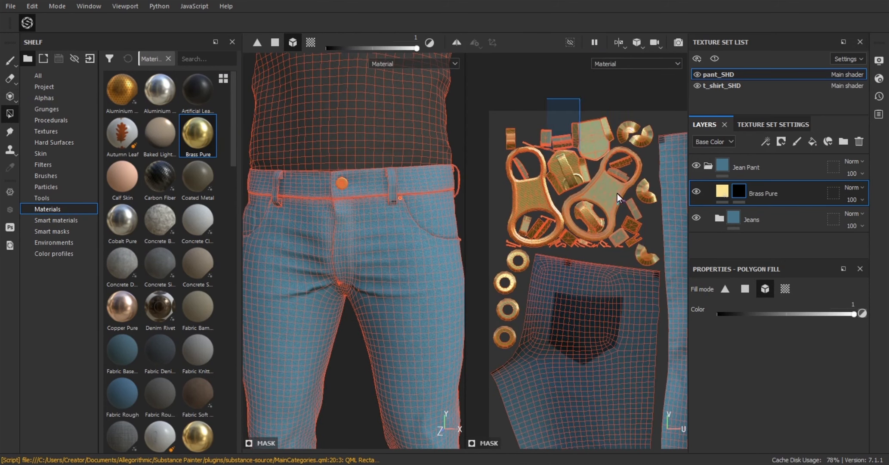
{"action": "scroll", "coordinate": [631, 243], "scroll_direction": "down", "scroll_amount": 4}
{"action": "middle_click_drag", "start_coordinate": [677, 241], "coordinate": [612, 175], "text": "alt"}
{"action": "scroll", "coordinate": [399, 196], "scroll_direction": "down", "scroll_amount": 2}
{"action": "scroll", "coordinate": [367, 197], "scroll_direction": "up", "scroll_amount": 3}
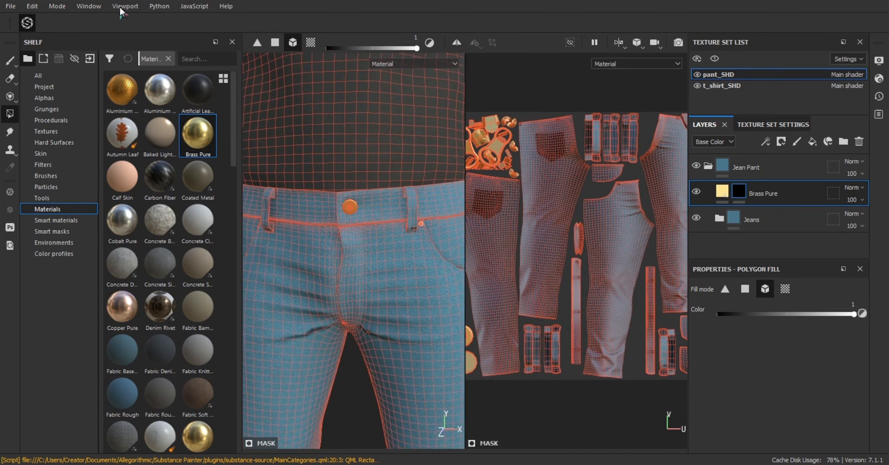
{"action": "left_click", "coordinate": [10, 60]}
Step: Change the Brass Pure base color to a pale, desaturated beige, about d1c2b2, and check the waistband button
{"action": "mouse_move", "coordinate": [377, 264]}
{"action": "middle_mouse_down", "text": "alt"}
{"action": "mouse_move", "coordinate": [363, 240]}
{"action": "mouse_move", "coordinate": [403, 273]}
{"action": "middle_mouse_up", "text": "alt"}
{"action": "scroll", "coordinate": [363, 241], "scroll_direction": "up", "scroll_amount": 3}
{"action": "left_click", "coordinate": [723, 191]}
{"action": "left_click", "coordinate": [773, 389]}
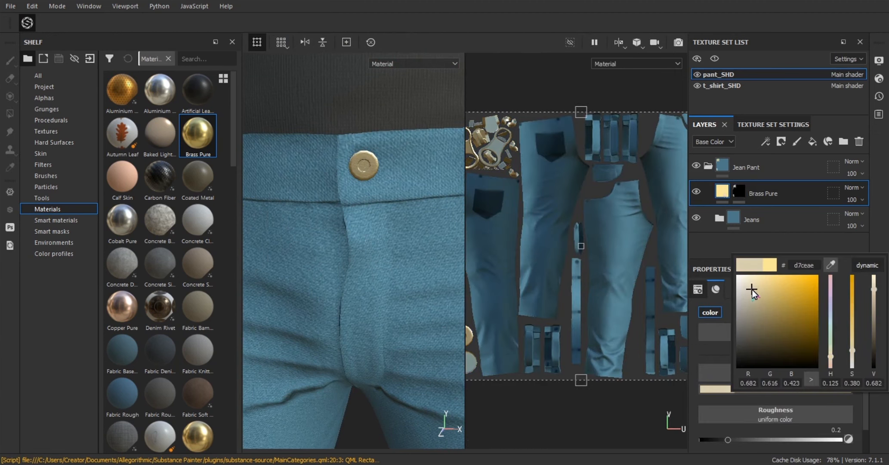
{"action": "left_click_drag", "start_coordinate": [747, 305], "coordinate": [749, 291]}
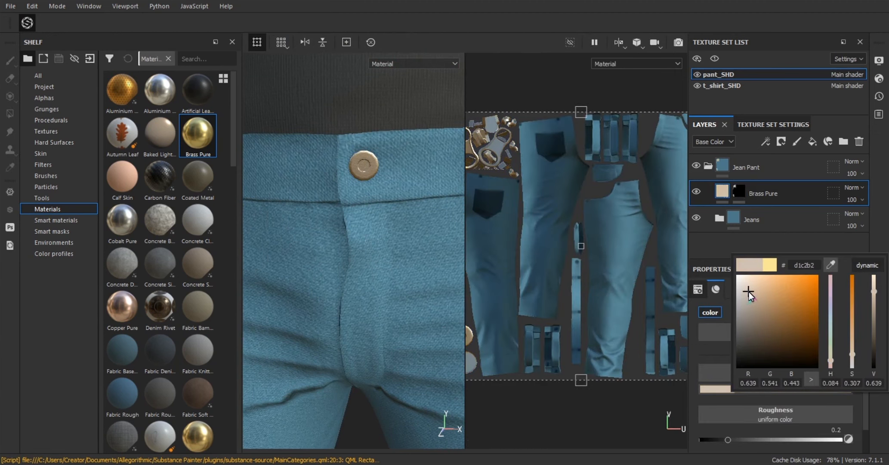
{"action": "left_click_drag", "start_coordinate": [394, 250], "coordinate": [317, 214], "text": "alt"}
{"action": "scroll", "coordinate": [338, 233], "scroll_direction": "up", "scroll_amount": 2}
{"action": "scroll", "coordinate": [339, 233], "scroll_direction": "down", "scroll_amount": 4}
{"action": "scroll", "coordinate": [318, 213], "scroll_direction": "up", "scroll_amount": 5}
{"action": "middle_click_drag", "start_coordinate": [335, 194], "coordinate": [326, 267], "text": "alt"}
{"action": "left_click_drag", "start_coordinate": [340, 224], "coordinate": [314, 221], "text": "alt"}
Step: Copy the Brass Pure mask onto the Jeans folder and invert it with a Levels effect
{"action": "right_click", "coordinate": [757, 219]}
{"action": "left_click", "coordinate": [764, 12]}
{"action": "right_click", "coordinate": [773, 247]}
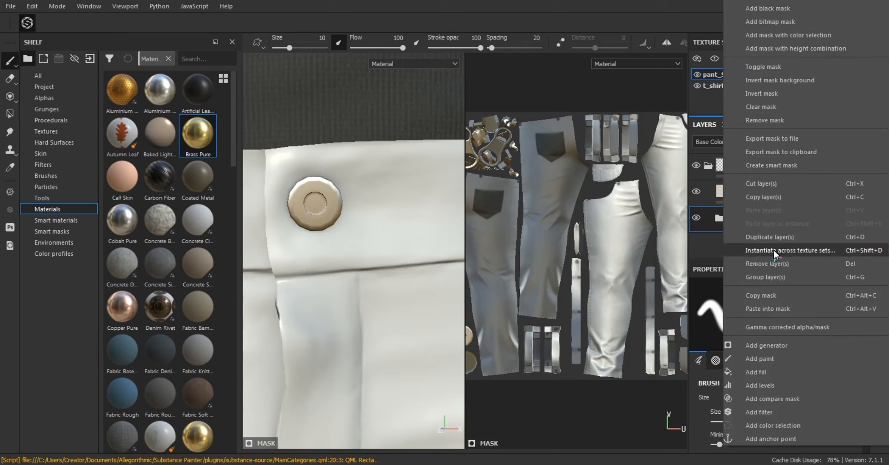
{"action": "left_click", "coordinate": [773, 249]}
{"action": "right_click", "coordinate": [747, 218]}
{"action": "left_click", "coordinate": [766, 390]}
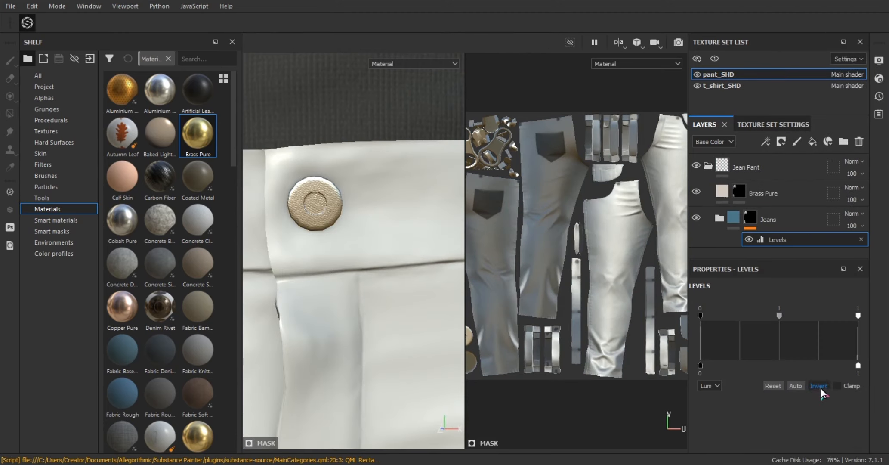
{"action": "scroll", "coordinate": [424, 217], "scroll_direction": "down", "scroll_amount": 3}
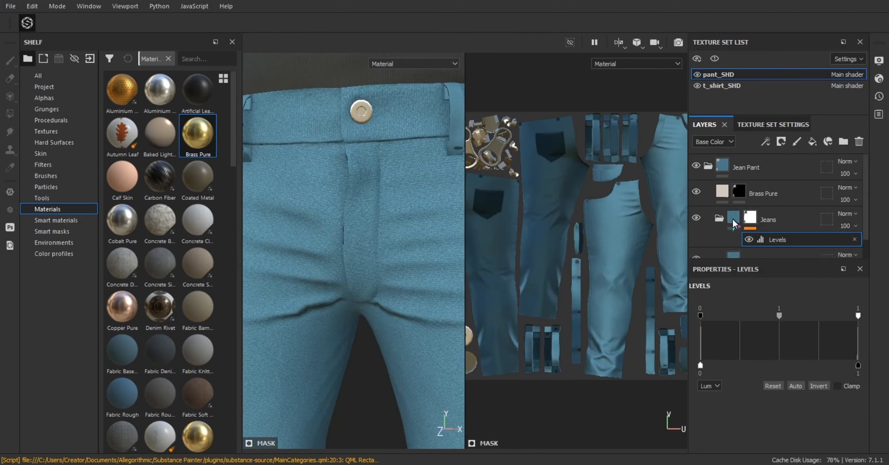
Step: Duplicate the Fabric Rough layer, give the copy a darker, more saturated blue and compare it by toggling its visibility
{"action": "scroll", "coordinate": [733, 223], "scroll_direction": "down", "scroll_amount": 1}
{"action": "left_click", "coordinate": [737, 237]}
{"action": "left_click_drag", "start_coordinate": [416, 212], "coordinate": [393, 244], "text": "alt"}
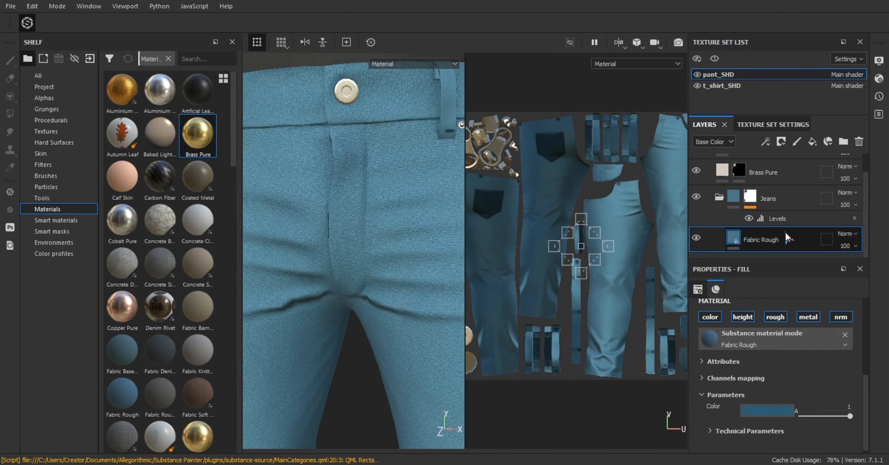
{"action": "key", "text": "ctrl+d"}
{"action": "left_click", "coordinate": [772, 411]}
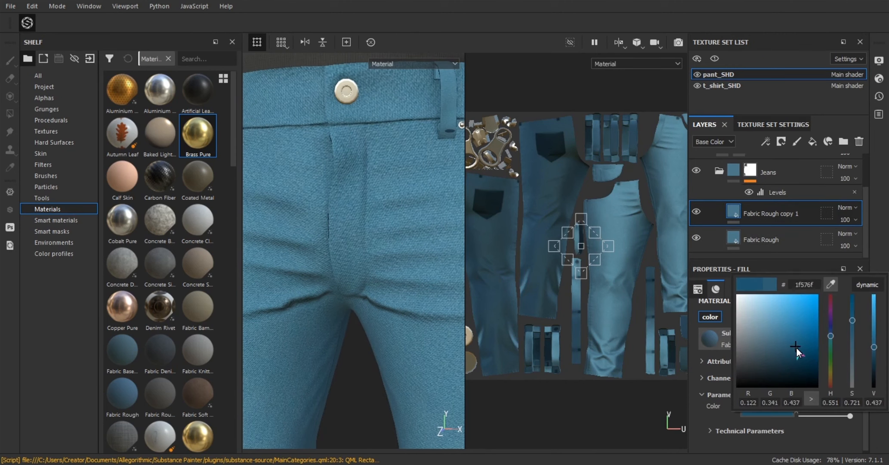
{"action": "left_click", "coordinate": [696, 214]}
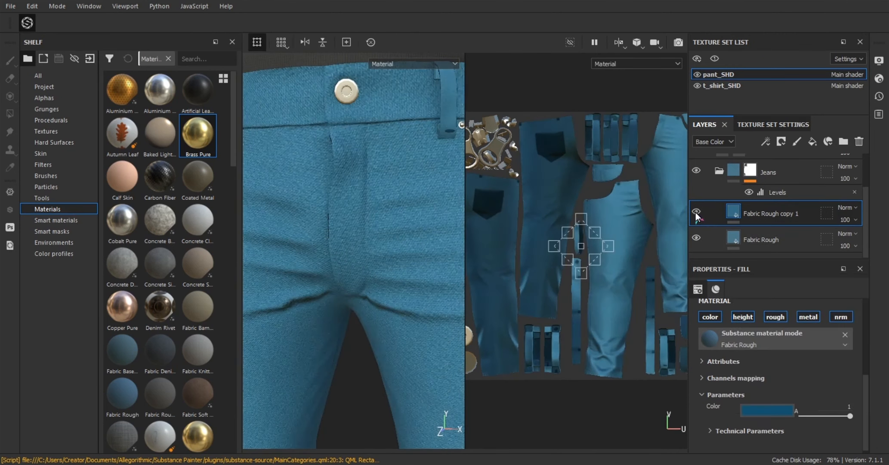
{"action": "left_click", "coordinate": [696, 213]}
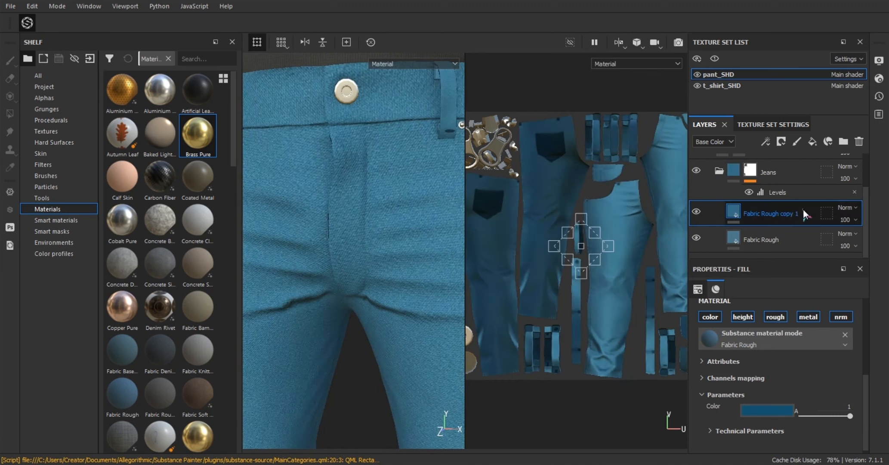
Step: Apply the Sand Cavities smart mask to the Fabric Rough copy 1 layer and check the denim around the front pocket
{"action": "left_click", "coordinate": [59, 234]}
{"action": "scroll", "coordinate": [196, 292], "scroll_direction": "down", "scroll_amount": 6}
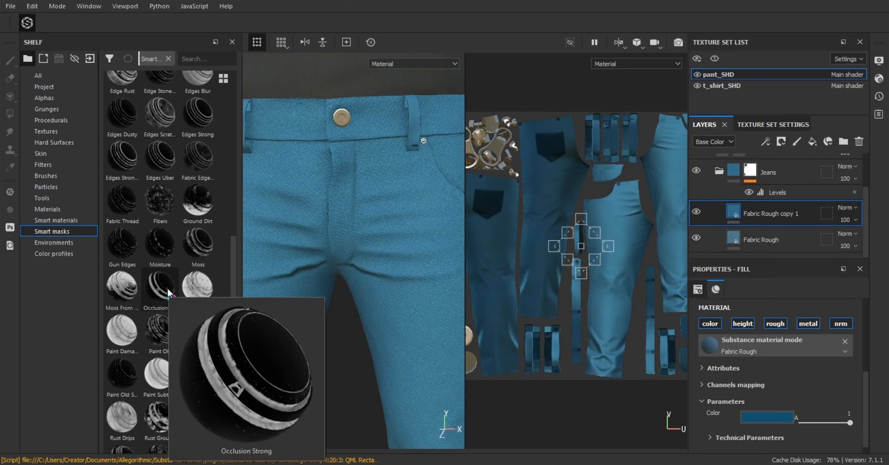
{"action": "scroll", "coordinate": [177, 343], "scroll_direction": "down", "scroll_amount": 1}
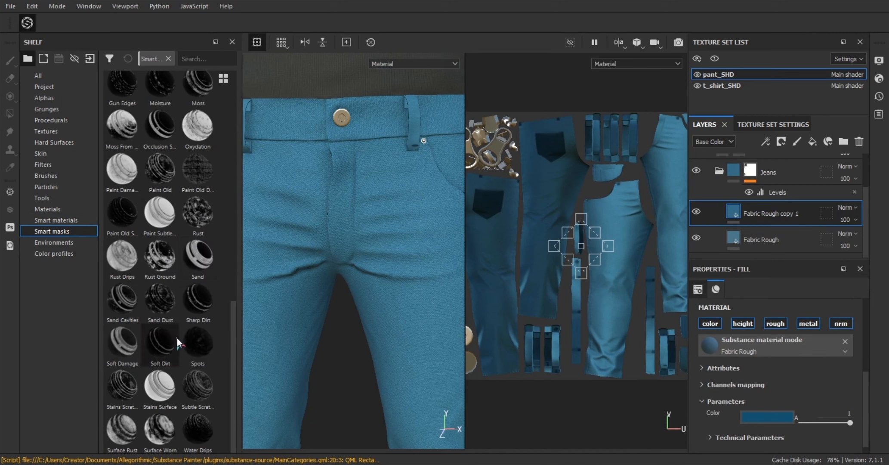
{"action": "left_click_drag", "start_coordinate": [122, 301], "coordinate": [805, 214]}
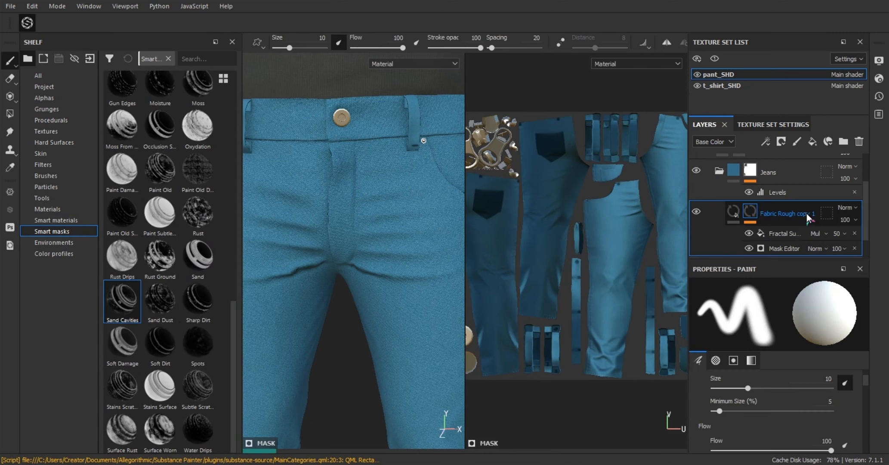
{"action": "right_click_drag", "start_coordinate": [415, 255], "coordinate": [310, 216], "text": "alt"}
{"action": "left_click_drag", "start_coordinate": [310, 215], "coordinate": [346, 219], "text": "alt"}
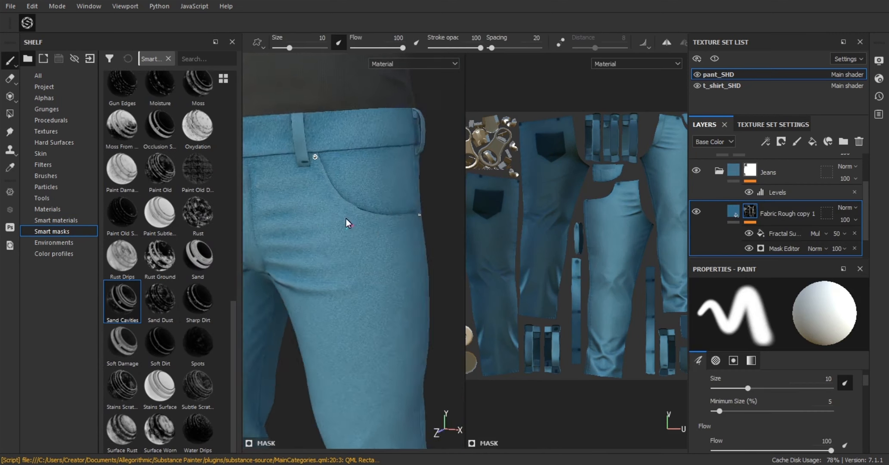
{"action": "right_click_drag", "start_coordinate": [346, 218], "coordinate": [348, 295], "text": "alt"}
Step: In the layer's Mask Editor, set Global Balance to 0.67, Texture Opacity to 0.78, Texture 2 Opacity to 0.45 and Ambient Occlusion Opacity to 0.71
{"action": "left_click", "coordinate": [785, 249]}
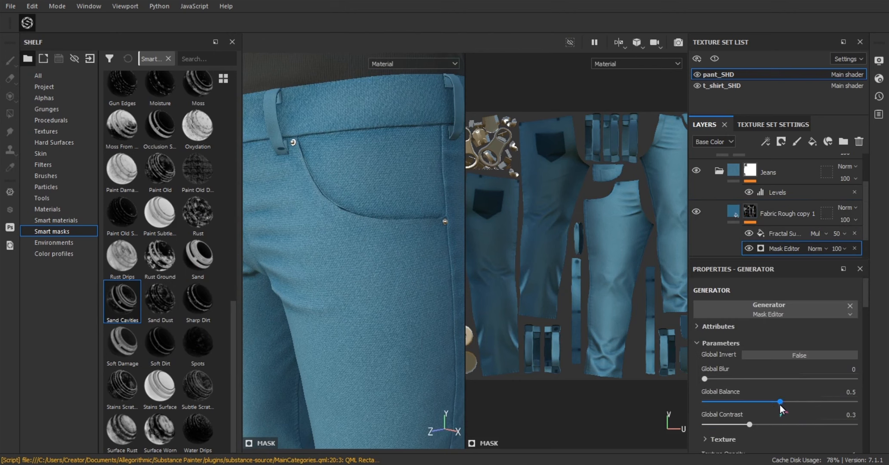
{"action": "scroll", "coordinate": [781, 408], "scroll_direction": "down", "scroll_amount": 2}
{"action": "left_click_drag", "start_coordinate": [780, 334], "coordinate": [805, 335]}
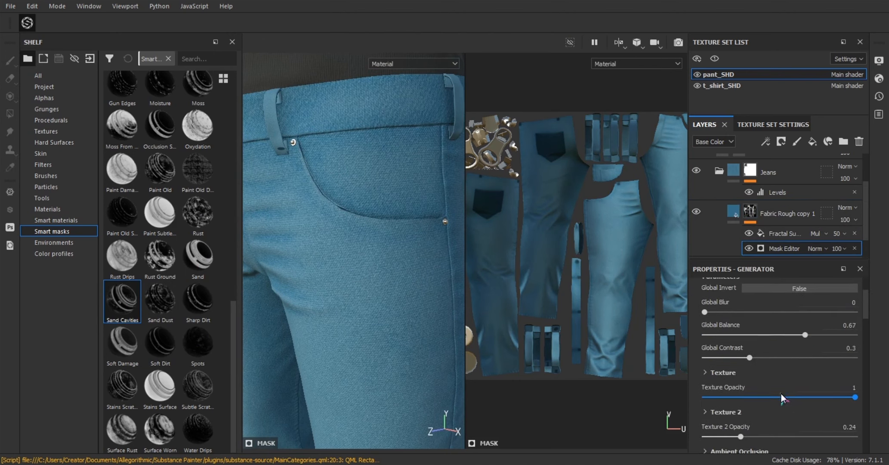
{"action": "scroll", "coordinate": [804, 407], "scroll_direction": "down", "scroll_amount": 1}
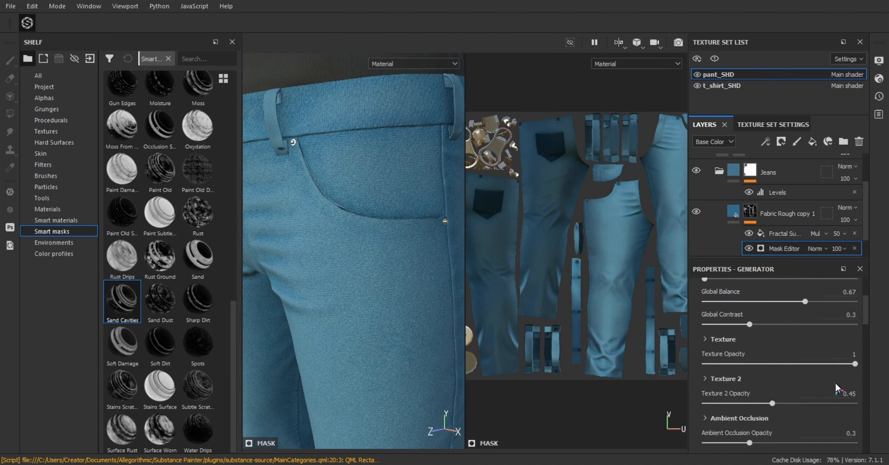
{"action": "left_click_drag", "start_coordinate": [779, 361], "coordinate": [821, 361]}
{"action": "scroll", "coordinate": [764, 411], "scroll_direction": "down", "scroll_amount": 1}
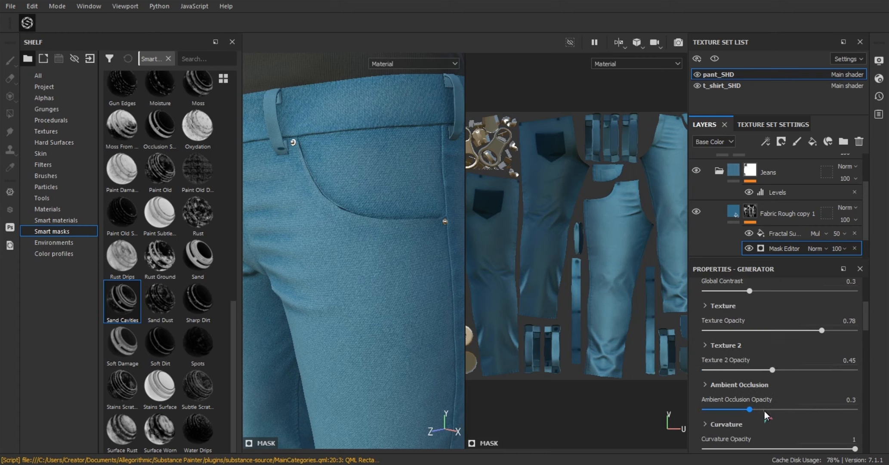
{"action": "left_click_drag", "start_coordinate": [815, 405], "coordinate": [810, 405]}
{"action": "scroll", "coordinate": [821, 437], "scroll_direction": "down", "scroll_amount": 2}
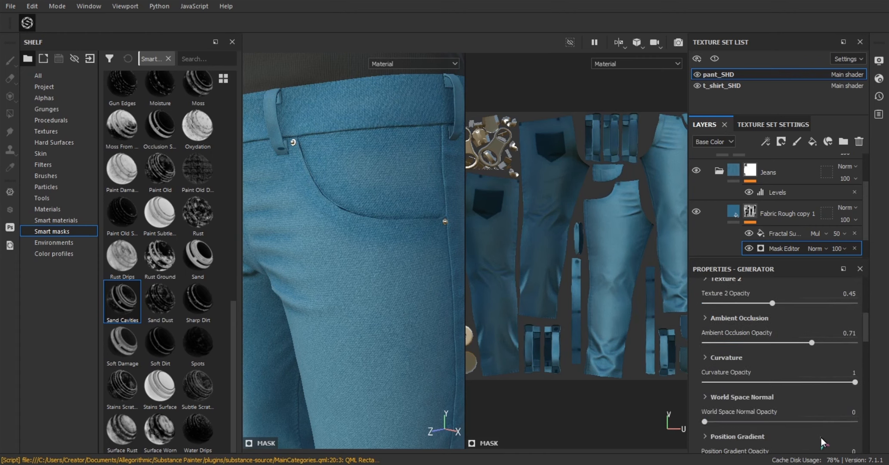
Step: Set the Mask Editor's Global Balance to 0.5
{"action": "scroll", "coordinate": [815, 385], "scroll_direction": "up", "scroll_amount": 4}
{"action": "left_click_drag", "start_coordinate": [810, 335], "coordinate": [785, 355]}
{"action": "left_click_drag", "start_coordinate": [836, 326], "coordinate": [854, 343]}
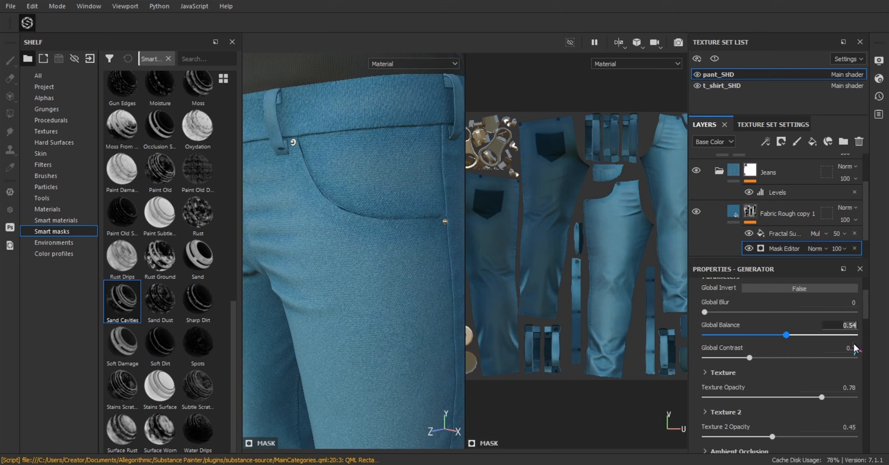
{"action": "type", "text": "0.5"}
{"action": "key", "text": "Return"}
Step: Set the Mask Editor's Global Contrast to about 0.23, Texture Opacity to 0.56 and Texture 2 Opacity to 0.39
{"action": "scroll", "coordinate": [774, 380], "scroll_direction": "down", "scroll_amount": 2}
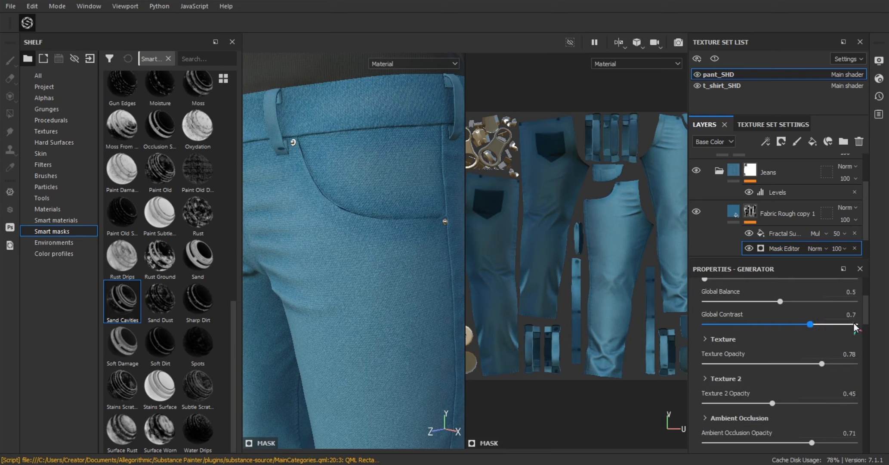
{"action": "left_click_drag", "start_coordinate": [749, 324], "coordinate": [737, 325]}
{"action": "scroll", "coordinate": [817, 338], "scroll_direction": "down", "scroll_amount": 2}
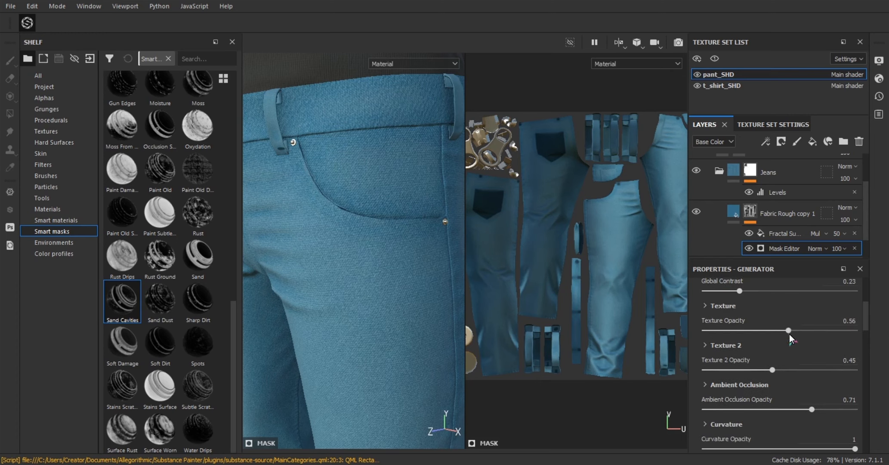
{"action": "left_click_drag", "start_coordinate": [760, 370], "coordinate": [766, 370]}
Step: Compare Curvature Opacity at 0 and 1 in the Mask Editor and examine the front of the jeans near and far
{"action": "scroll", "coordinate": [277, 295], "scroll_direction": "down", "scroll_amount": 4}
{"action": "left_click_drag", "start_coordinate": [278, 295], "coordinate": [387, 262], "text": "alt"}
{"action": "scroll", "coordinate": [387, 261], "scroll_direction": "up", "scroll_amount": 3}
{"action": "scroll", "coordinate": [823, 394], "scroll_direction": "down", "scroll_amount": 2}
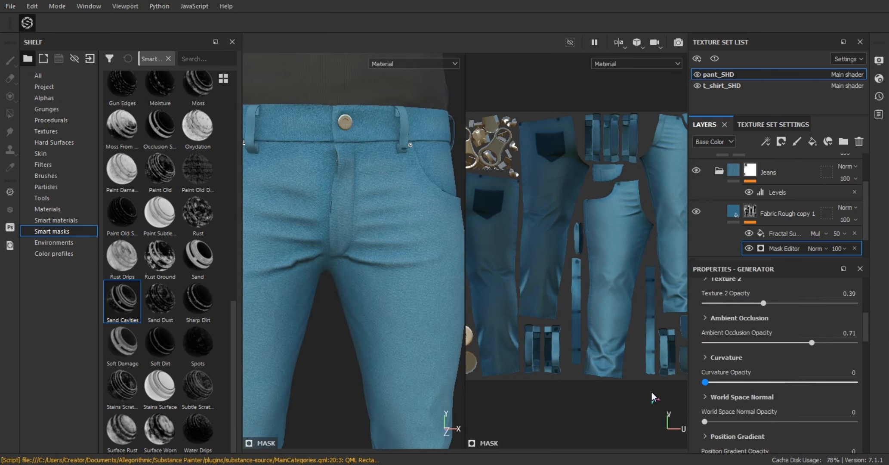
{"action": "scroll", "coordinate": [777, 418], "scroll_direction": "down", "scroll_amount": 2}
{"action": "scroll", "coordinate": [474, 318], "scroll_direction": "down", "scroll_amount": 6}
{"action": "left_click_drag", "start_coordinate": [379, 241], "coordinate": [318, 212], "text": "alt"}
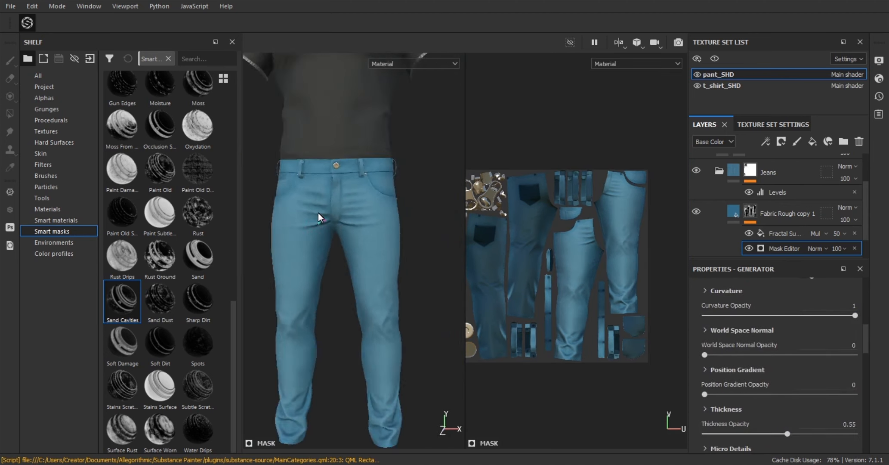
{"action": "scroll", "coordinate": [371, 289], "scroll_direction": "up", "scroll_amount": 5}
{"action": "left_click_drag", "start_coordinate": [371, 289], "coordinate": [353, 254], "text": "alt"}
{"action": "scroll", "coordinate": [280, 263], "scroll_direction": "down", "scroll_amount": 4}
{"action": "scroll", "coordinate": [353, 255], "scroll_direction": "up", "scroll_amount": 1}
{"action": "scroll", "coordinate": [792, 210], "scroll_direction": "up", "scroll_amount": 3}
{"action": "scroll", "coordinate": [793, 211], "scroll_direction": "down", "scroll_amount": 2}
Step: Duplicate Fabric Rough copy 1, remove the duplicate's mask, give it a paler, less saturated blue and compare it by toggling its visibility
{"action": "left_click", "coordinate": [801, 226]}
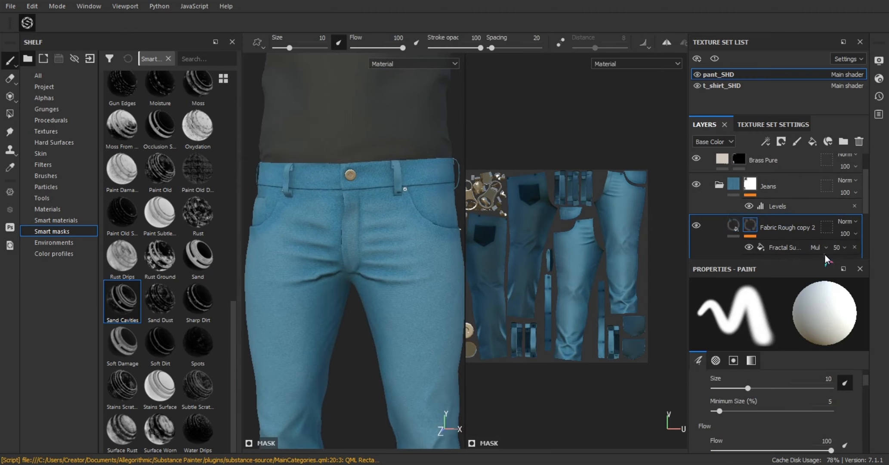
{"action": "right_click", "coordinate": [776, 231]}
{"action": "left_click", "coordinate": [780, 121]}
{"action": "left_click", "coordinate": [761, 419]}
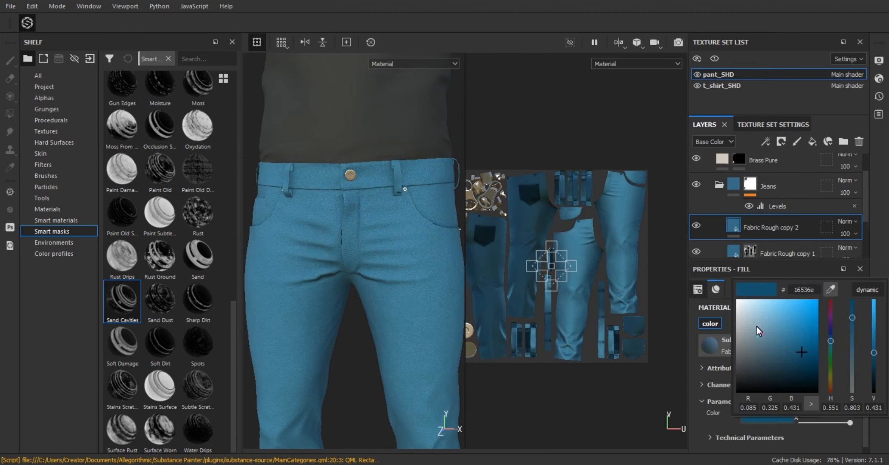
{"action": "left_click", "coordinate": [759, 329]}
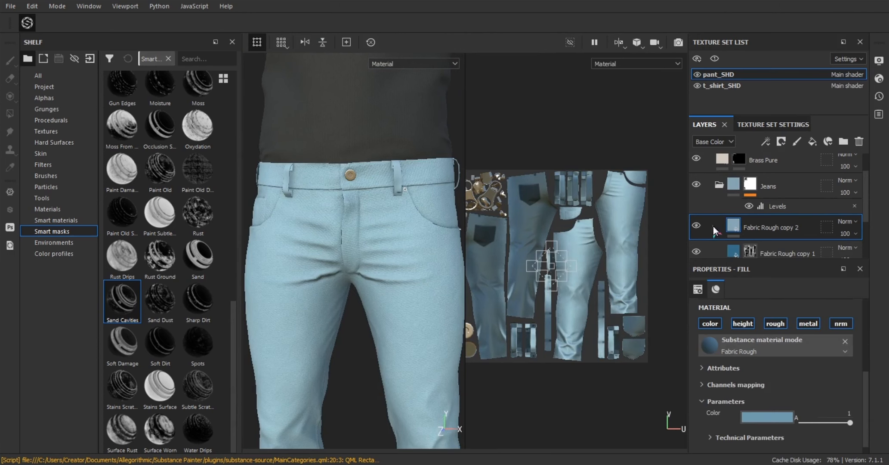
{"action": "left_click", "coordinate": [699, 224]}
{"action": "left_click", "coordinate": [699, 224]}
{"action": "left_click", "coordinate": [699, 224]}
{"action": "left_click", "coordinate": [699, 224]}
Step: Apply the Dust Soft Edges smart mask to Fabric Rough copy 2 and shift its pale blue slightly toward teal
{"action": "scroll", "coordinate": [227, 213], "scroll_direction": "up", "scroll_amount": 5}
{"action": "scroll", "coordinate": [223, 216], "scroll_direction": "up", "scroll_amount": 5}
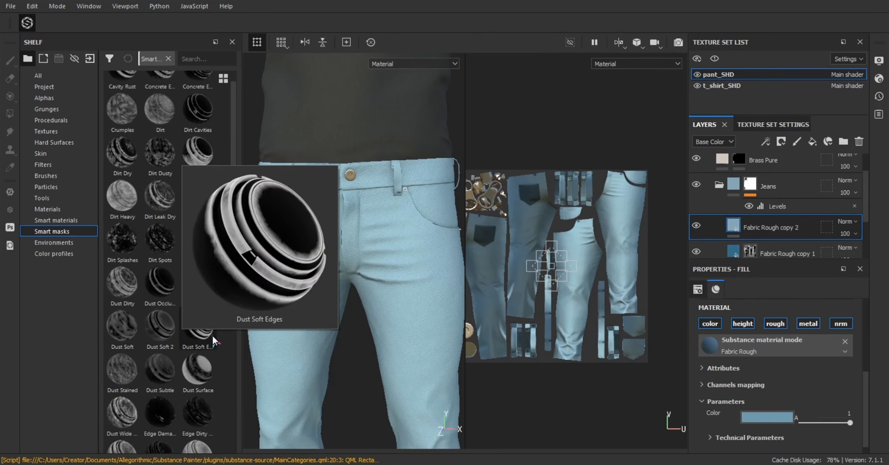
{"action": "left_click_drag", "start_coordinate": [198, 326], "coordinate": [786, 229]}
{"action": "right_click_drag", "start_coordinate": [387, 279], "coordinate": [351, 228], "text": "alt"}
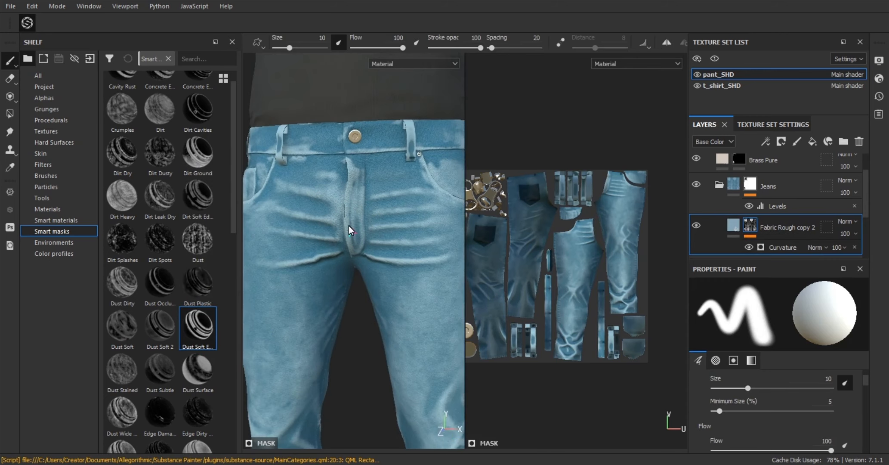
{"action": "left_click", "coordinate": [733, 228]}
{"action": "left_click", "coordinate": [766, 418]}
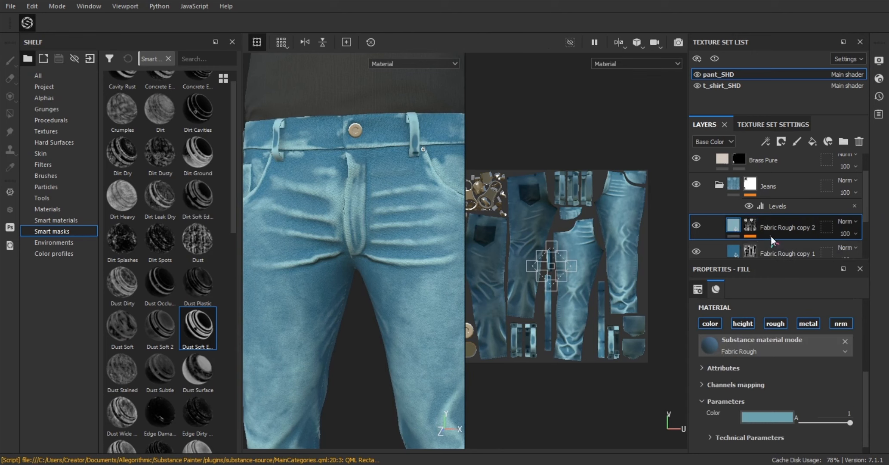
Step: Try lowering the grunge texture's Balance to 0.2 in the Curvature generator of Fabric Rough copy 2, and undo it
{"action": "left_click", "coordinate": [750, 226]}
{"action": "left_click", "coordinate": [779, 247]}
{"action": "left_click_drag", "start_coordinate": [778, 333], "coordinate": [747, 343]}
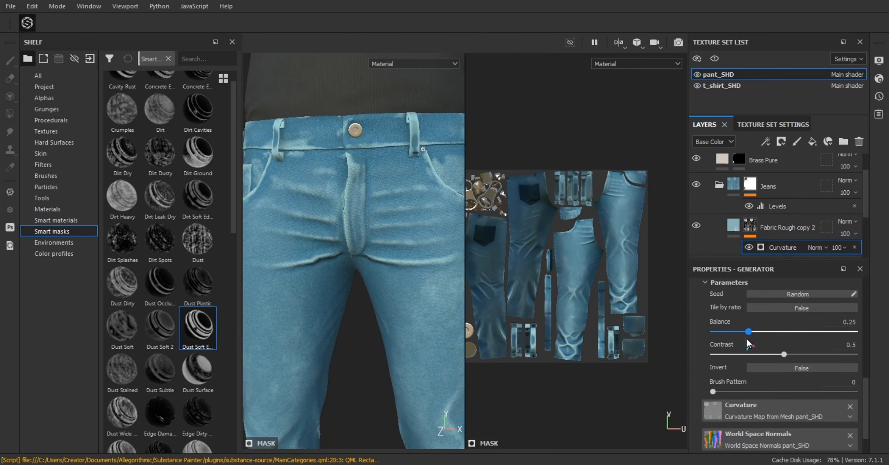
{"action": "right_click_drag", "start_coordinate": [362, 258], "coordinate": [353, 321], "text": "alt"}
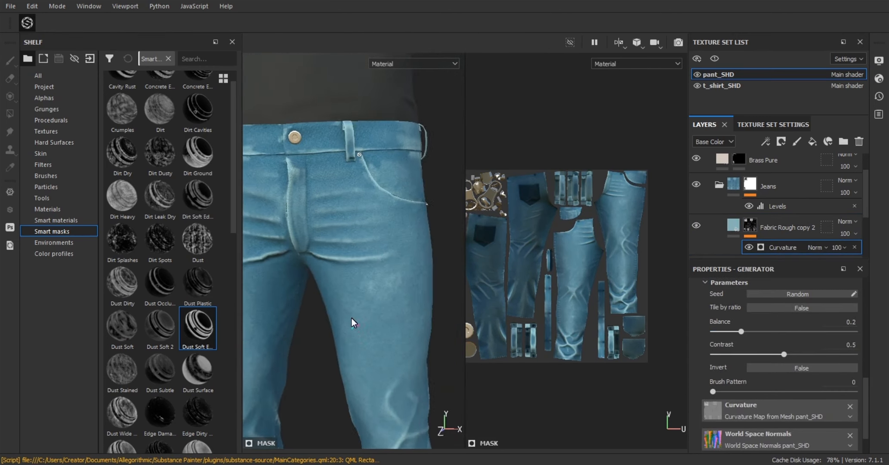
{"action": "key", "text": "ctrl+z"}
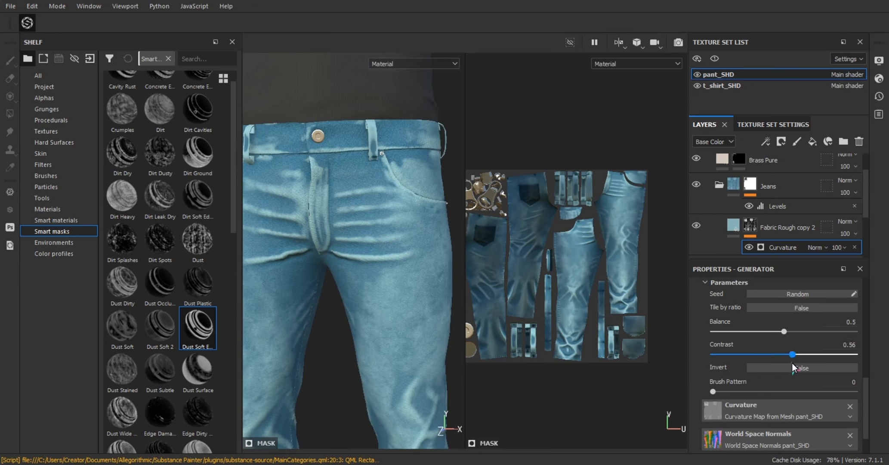
Step: Set the grunge texture's Contrast to 0 and Brush Pattern to 1 in the Curvature generator, checking the lower leg
{"action": "scroll", "coordinate": [789, 381], "scroll_direction": "down", "scroll_amount": 1}
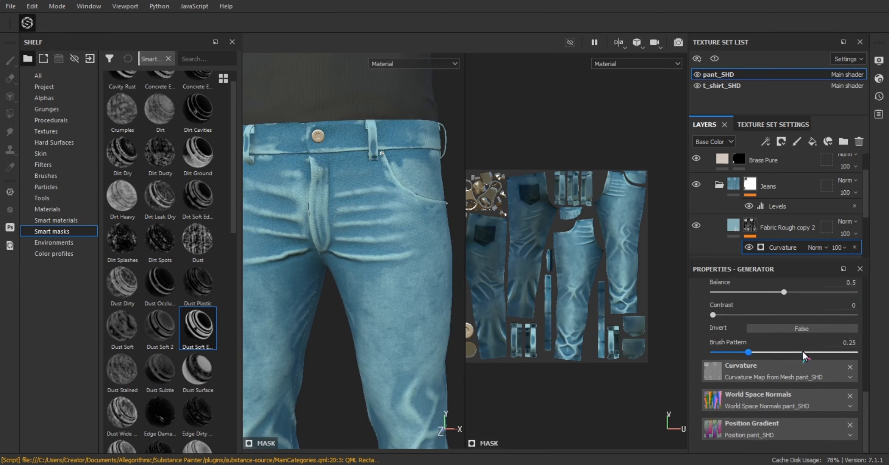
{"action": "mouse_move", "coordinate": [803, 351]}
{"action": "left_mouse_down"}
{"action": "mouse_move", "coordinate": [726, 353]}
{"action": "mouse_move", "coordinate": [856, 353]}
{"action": "left_mouse_up"}
{"action": "mouse_move", "coordinate": [316, 408]}
{"action": "middle_mouse_down", "text": "alt"}
{"action": "mouse_move", "coordinate": [371, 235]}
{"action": "mouse_move", "coordinate": [389, 226]}
{"action": "middle_mouse_up", "text": "alt"}
{"action": "mouse_move", "coordinate": [853, 352]}
{"action": "left_mouse_down"}
{"action": "mouse_move", "coordinate": [628, 353]}
{"action": "mouse_move", "coordinate": [857, 352]}
{"action": "left_mouse_up"}
{"action": "scroll", "coordinate": [783, 381], "scroll_direction": "up", "scroll_amount": 3}
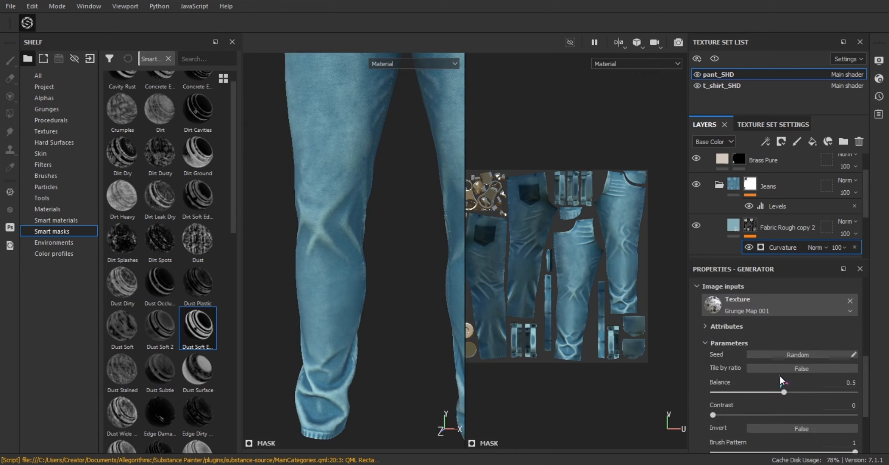
{"action": "scroll", "coordinate": [780, 382], "scroll_direction": "down", "scroll_amount": 2}
{"action": "scroll", "coordinate": [787, 382], "scroll_direction": "up", "scroll_amount": 3}
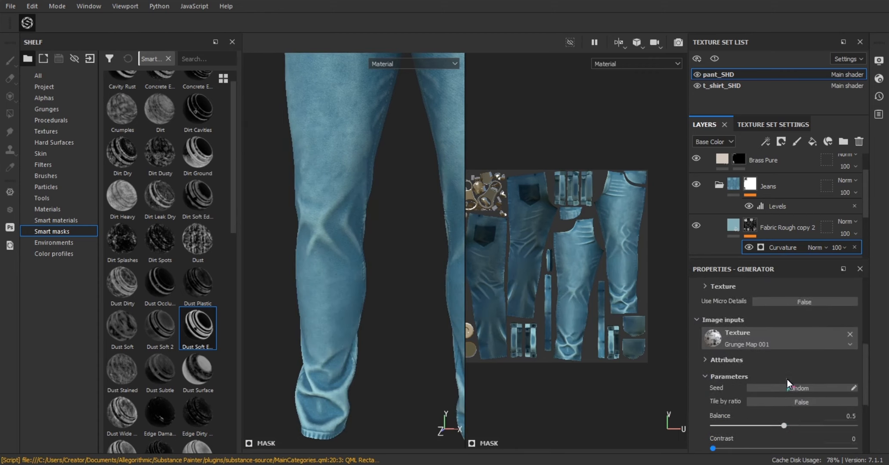
Step: Try a Global Blur of 3.75 on the Curvature generator, compare the layer on and off, and reset the blur to 0
{"action": "scroll", "coordinate": [787, 383], "scroll_direction": "up", "scroll_amount": 3}
{"action": "scroll", "coordinate": [784, 342], "scroll_direction": "up", "scroll_amount": 1}
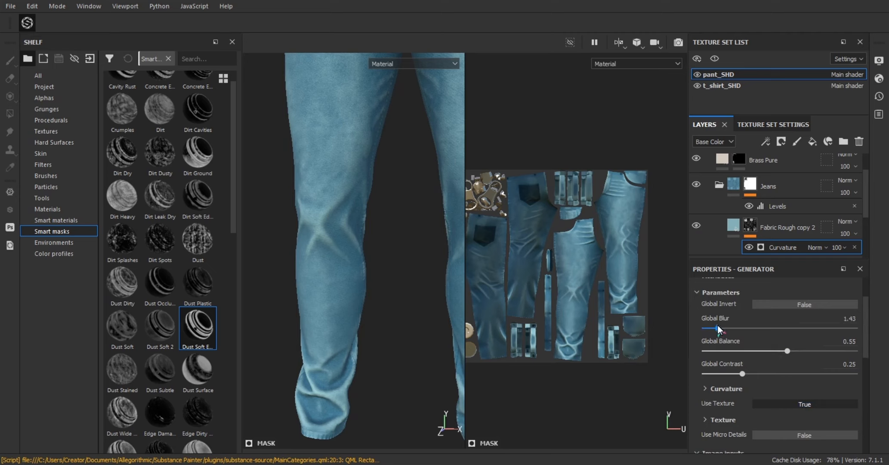
{"action": "left_click_drag", "start_coordinate": [717, 328], "coordinate": [754, 328]}
{"action": "mouse_move", "coordinate": [379, 275]}
{"action": "right_mouse_down", "text": "alt"}
{"action": "mouse_move", "coordinate": [337, 309]}
{"action": "mouse_move", "coordinate": [375, 285]}
{"action": "right_mouse_up", "text": "alt"}
{"action": "middle_click_drag", "start_coordinate": [374, 286], "coordinate": [347, 320], "text": "alt"}
{"action": "left_click", "coordinate": [694, 226]}
{"action": "left_click", "coordinate": [694, 225]}
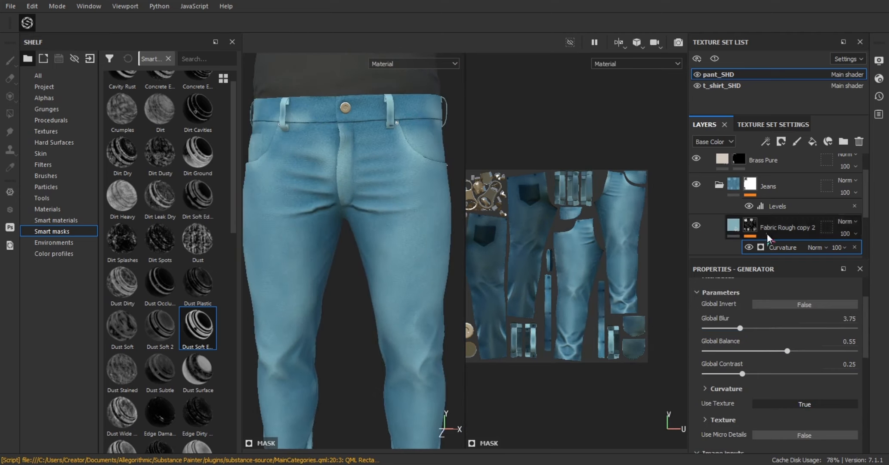
{"action": "left_click_drag", "start_coordinate": [740, 328], "coordinate": [683, 332]}
Step: Compare the front pocket area with the Jeans folder and the Fabric Rough copy 2 layer switched off and on
{"action": "left_click_drag", "start_coordinate": [413, 305], "coordinate": [383, 358], "text": "alt"}
{"action": "right_click_drag", "start_coordinate": [383, 357], "coordinate": [403, 344], "text": "alt"}
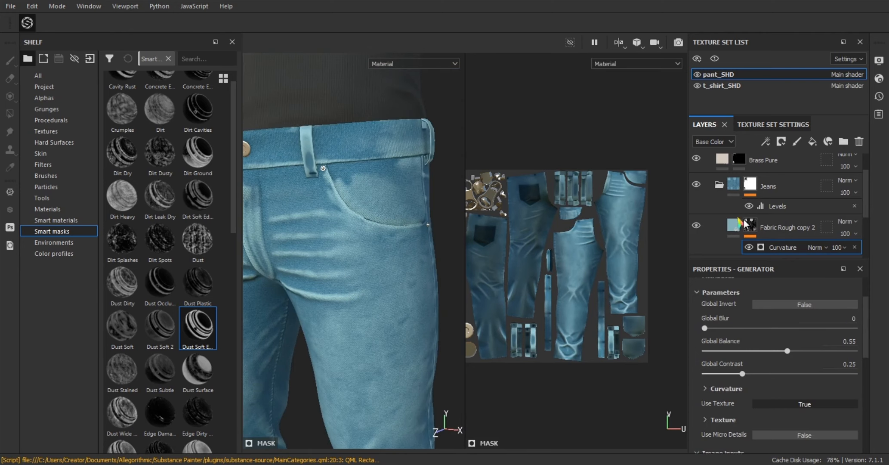
{"action": "left_click", "coordinate": [696, 185]}
{"action": "left_click", "coordinate": [695, 185]}
{"action": "left_click", "coordinate": [696, 185]}
{"action": "left_click", "coordinate": [696, 185]}
{"action": "scroll", "coordinate": [719, 211], "scroll_direction": "down", "scroll_amount": 1}
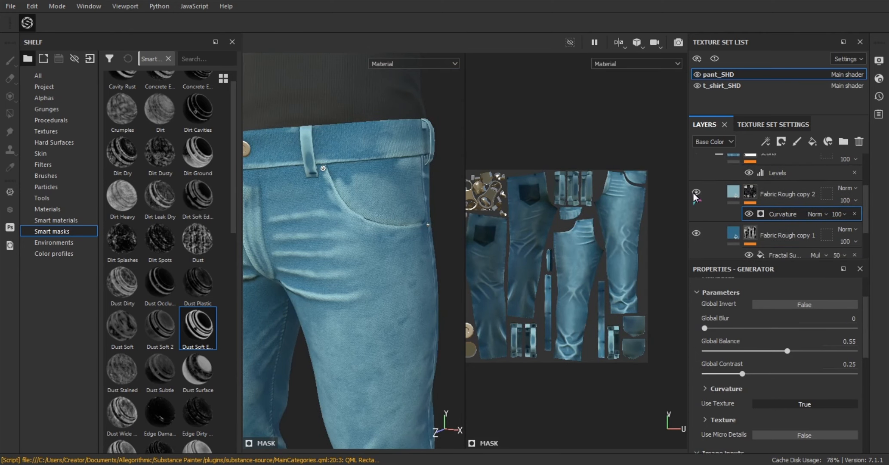
{"action": "left_click", "coordinate": [695, 191]}
{"action": "left_click", "coordinate": [695, 192]}
Step: In the generator's Curvature settings, set Fine to 0.57, Soft to 0.19 and Medium to 0.11
{"action": "scroll", "coordinate": [785, 377], "scroll_direction": "down", "scroll_amount": 1}
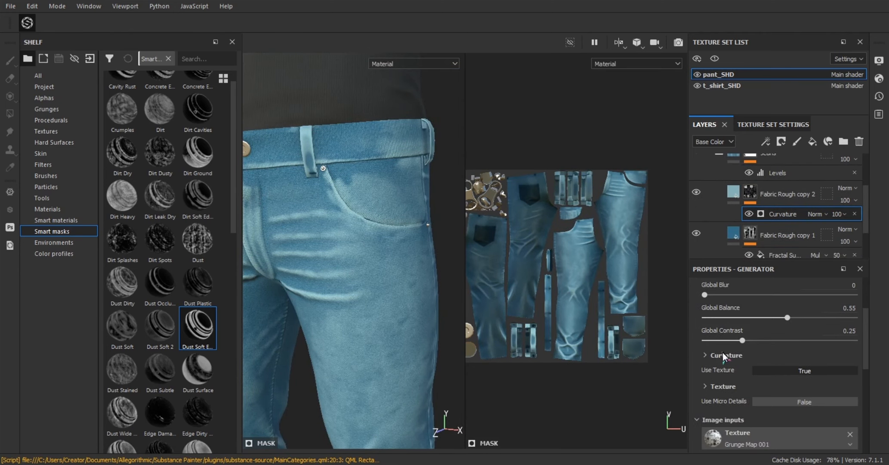
{"action": "left_click", "coordinate": [725, 357]}
{"action": "scroll", "coordinate": [735, 359], "scroll_direction": "down", "scroll_amount": 1}
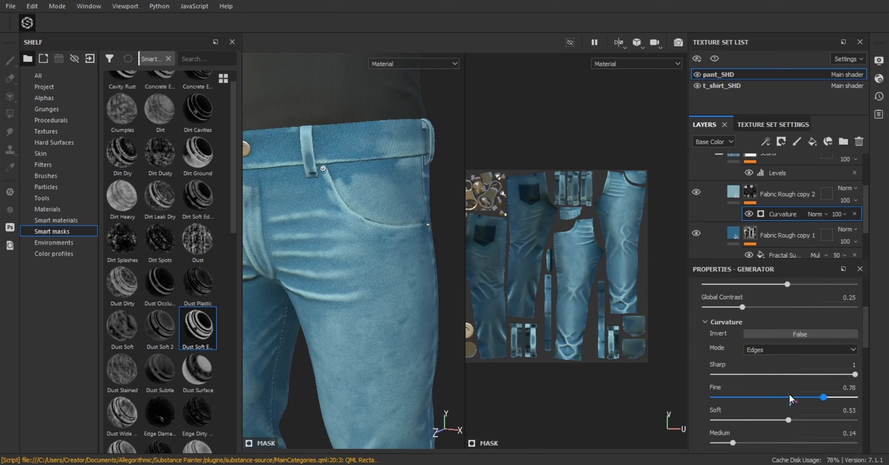
{"action": "left_click_drag", "start_coordinate": [712, 396], "coordinate": [846, 387]}
{"action": "left_click_drag", "start_coordinate": [786, 419], "coordinate": [858, 420]}
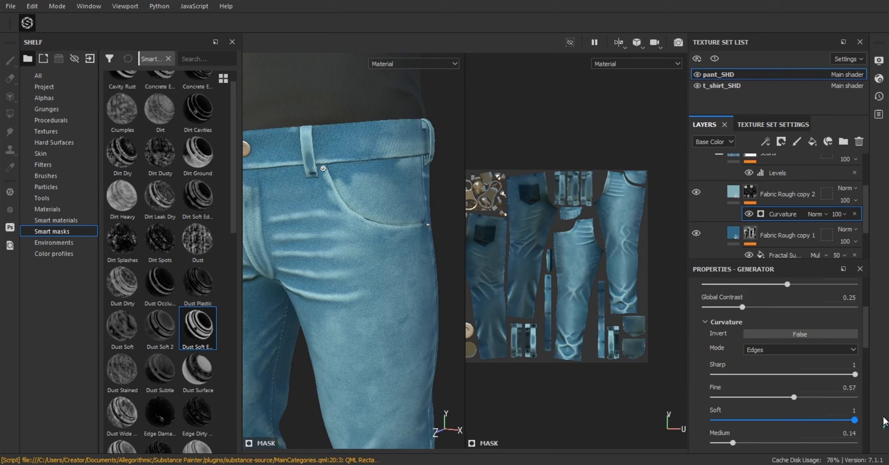
{"action": "scroll", "coordinate": [736, 421], "scroll_direction": "down", "scroll_amount": 1}
{"action": "left_click_drag", "start_coordinate": [740, 424], "coordinate": [727, 411]}
Step: Set the Curvature settings' Large to 0 and Big to 0.06, and check the jeans from farther away
{"action": "scroll", "coordinate": [731, 413], "scroll_direction": "down", "scroll_amount": 1}
{"action": "left_click_drag", "start_coordinate": [760, 420], "coordinate": [694, 405]}
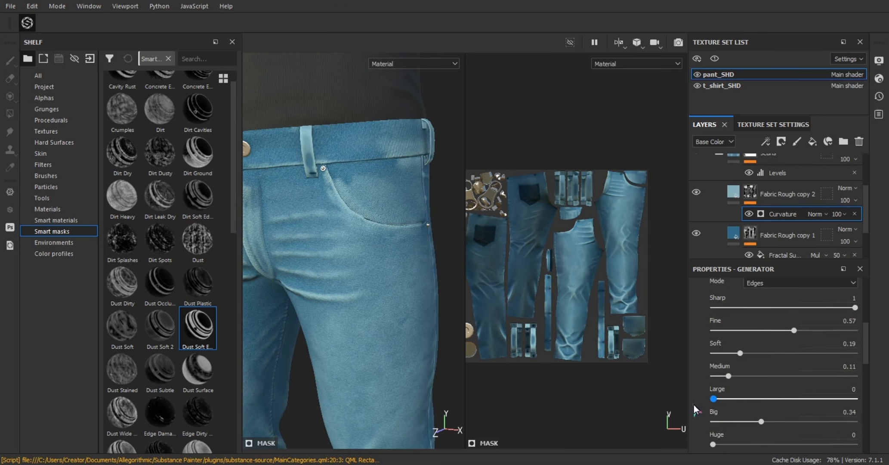
{"action": "scroll", "coordinate": [731, 398], "scroll_direction": "down", "scroll_amount": 1}
{"action": "left_click_drag", "start_coordinate": [756, 389], "coordinate": [721, 389]}
{"action": "scroll", "coordinate": [380, 294], "scroll_direction": "down", "scroll_amount": 5}
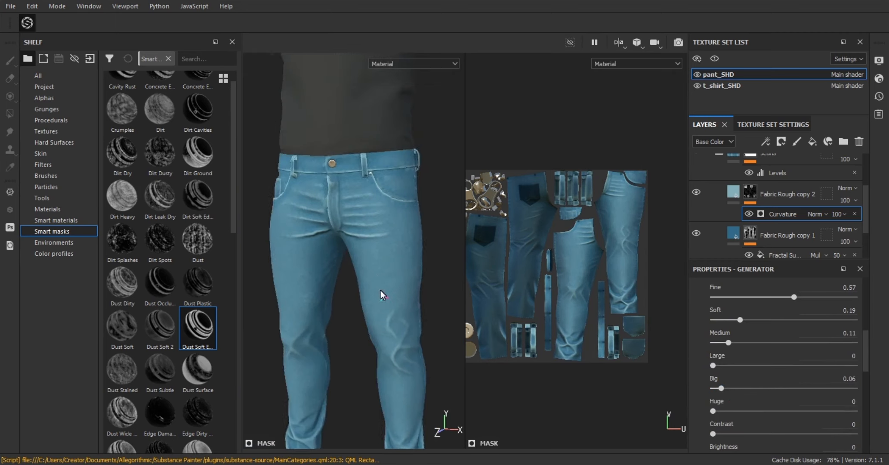
Step: In the generator's Curvature settings, set Fine to 0.46, Soft to 0, Medium to 0.45, Big to 0 and Brightness to -0.37
{"action": "scroll", "coordinate": [387, 262], "scroll_direction": "up", "scroll_amount": 4}
{"action": "left_click_drag", "start_coordinate": [386, 261], "coordinate": [406, 265], "text": "alt"}
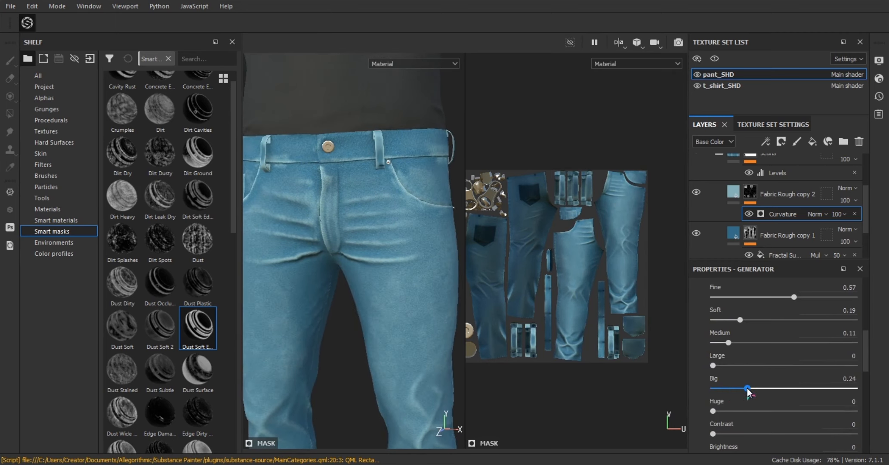
{"action": "left_click_drag", "start_coordinate": [735, 410], "coordinate": [694, 388]}
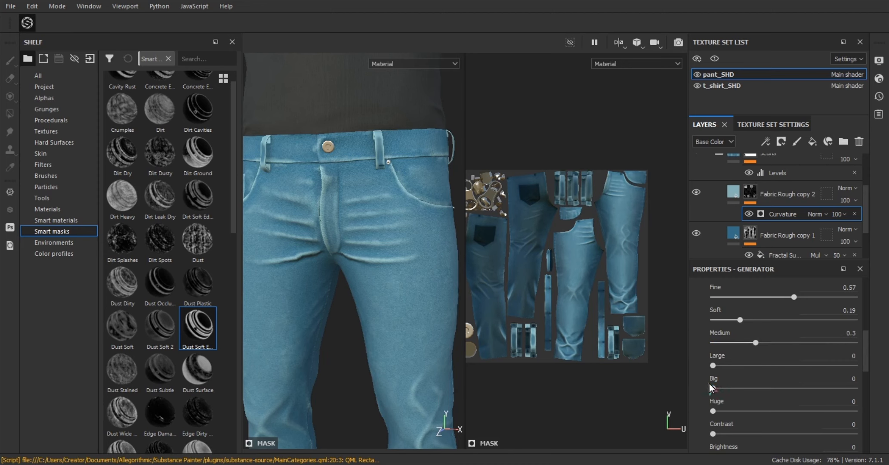
{"action": "left_click_drag", "start_coordinate": [756, 342], "coordinate": [783, 342]}
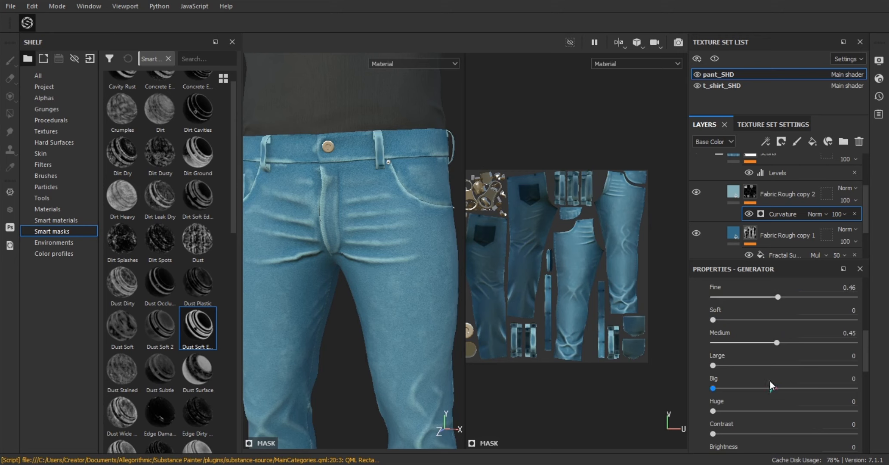
{"action": "scroll", "coordinate": [769, 380], "scroll_direction": "down", "scroll_amount": 2}
{"action": "left_click_drag", "start_coordinate": [781, 422], "coordinate": [756, 423]}
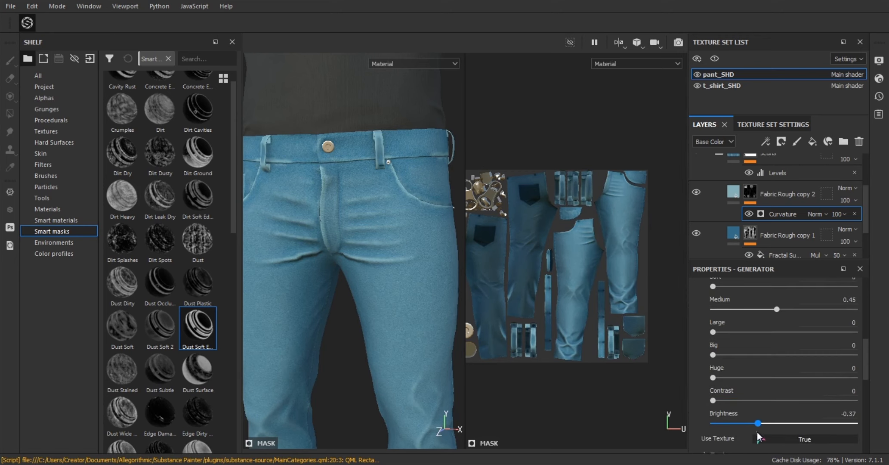
Step: Examine the faded edges and folds on the front of the jeans from several angles and distances
{"action": "left_click_drag", "start_coordinate": [447, 258], "coordinate": [409, 261], "text": "alt"}
{"action": "scroll", "coordinate": [406, 249], "scroll_direction": "down", "scroll_amount": 3}
{"action": "middle_click_drag", "start_coordinate": [344, 236], "coordinate": [328, 188], "text": "alt"}
{"action": "left_click_drag", "start_coordinate": [328, 188], "coordinate": [375, 235], "text": "alt"}
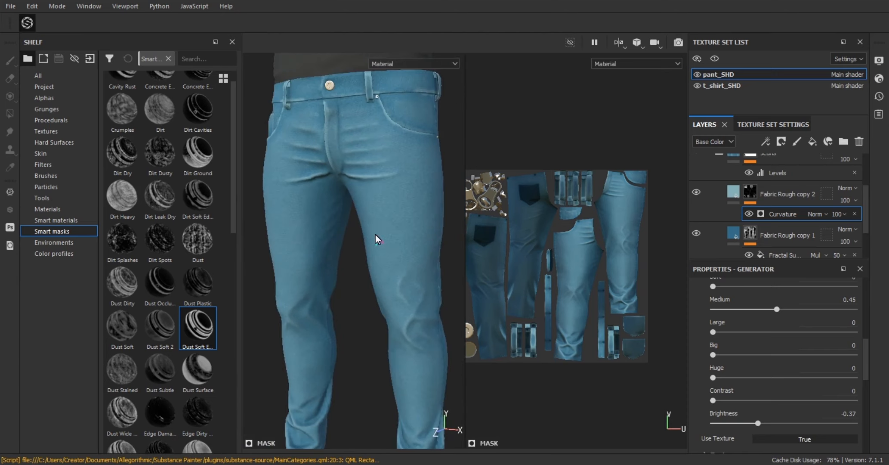
{"action": "middle_click_drag", "start_coordinate": [375, 235], "coordinate": [360, 263], "text": "alt"}
{"action": "right_click_drag", "start_coordinate": [339, 215], "coordinate": [352, 194], "text": "alt"}
{"action": "left_click_drag", "start_coordinate": [351, 195], "coordinate": [348, 224], "text": "alt"}
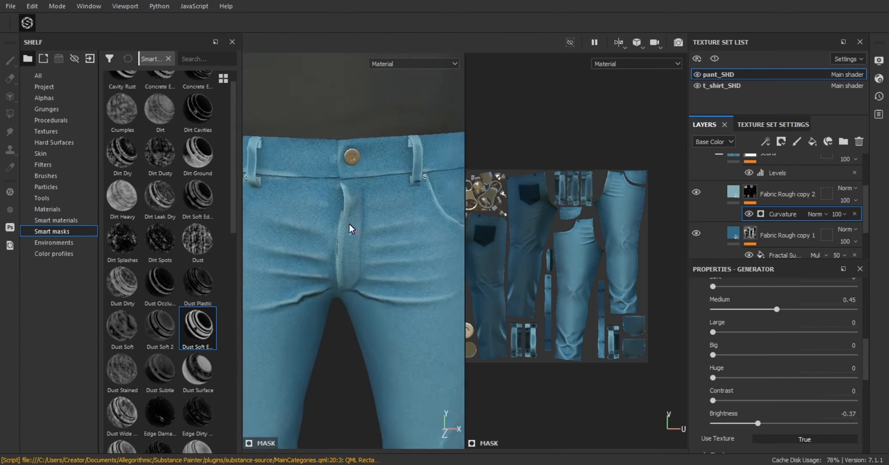
{"action": "scroll", "coordinate": [342, 215], "scroll_direction": "up", "scroll_amount": 2}
{"action": "scroll", "coordinate": [794, 415], "scroll_direction": "down", "scroll_amount": 2}
Step: Try a Global Blur of 0.83 on the Curvature generator and check the side seam, front pocket and leg
{"action": "scroll", "coordinate": [794, 400], "scroll_direction": "up", "scroll_amount": 6}
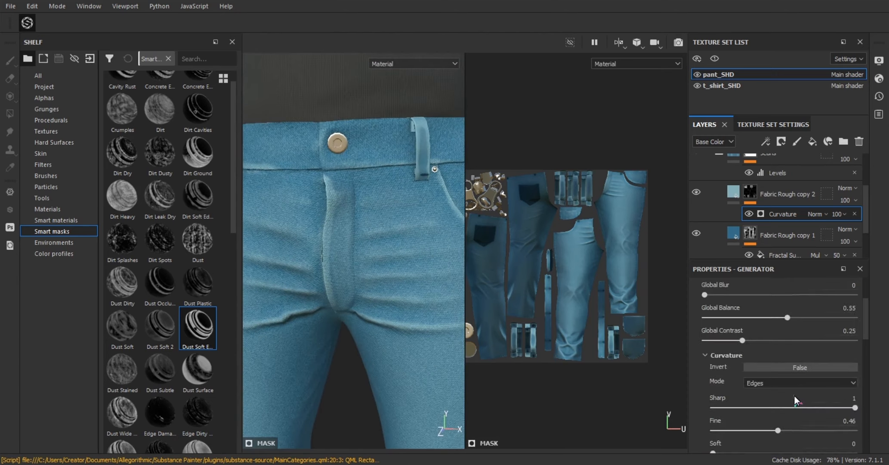
{"action": "scroll", "coordinate": [794, 396], "scroll_direction": "up", "scroll_amount": 3}
{"action": "mouse_move", "coordinate": [704, 361]}
{"action": "left_mouse_down"}
{"action": "mouse_move", "coordinate": [723, 357]}
{"action": "mouse_move", "coordinate": [711, 362]}
{"action": "left_mouse_up"}
{"action": "scroll", "coordinate": [327, 197], "scroll_direction": "down", "scroll_amount": 2}
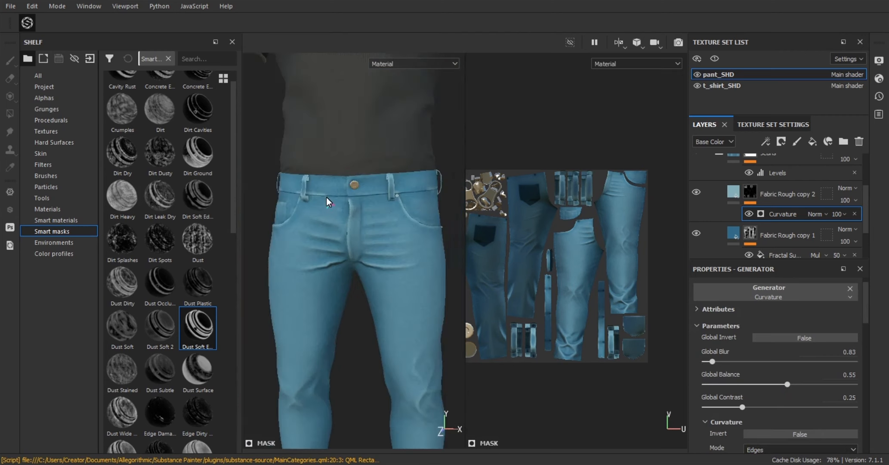
{"action": "left_click_drag", "start_coordinate": [326, 197], "coordinate": [373, 264], "text": "alt"}
{"action": "scroll", "coordinate": [356, 273], "scroll_direction": "up", "scroll_amount": 5}
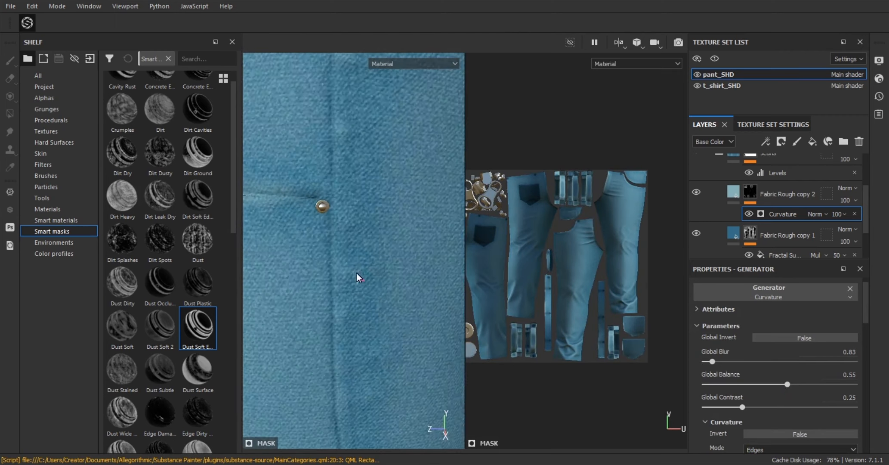
{"action": "scroll", "coordinate": [356, 273], "scroll_direction": "down", "scroll_amount": 6}
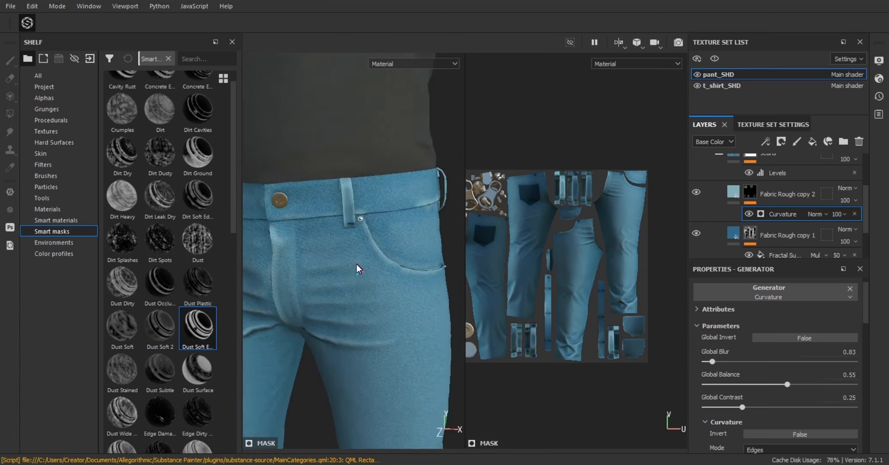
{"action": "scroll", "coordinate": [356, 264], "scroll_direction": "down", "scroll_amount": 3}
{"action": "left_click_drag", "start_coordinate": [357, 264], "coordinate": [375, 273], "text": "alt"}
{"action": "scroll", "coordinate": [375, 273], "scroll_direction": "up", "scroll_amount": 4}
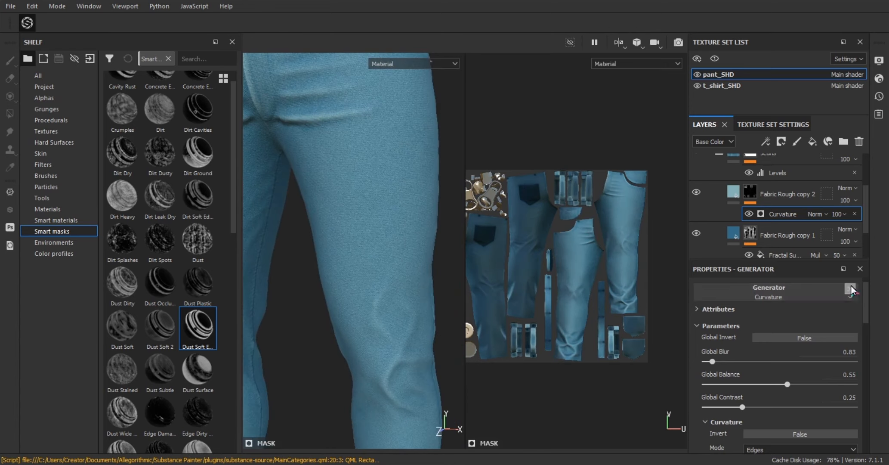
Step: In the Mask Editor generator on the Fabric Rough copy 1 layer, raise Global Balance to 0.87 and check the front of the jeans
{"action": "scroll", "coordinate": [714, 231], "scroll_direction": "down", "scroll_amount": 2}
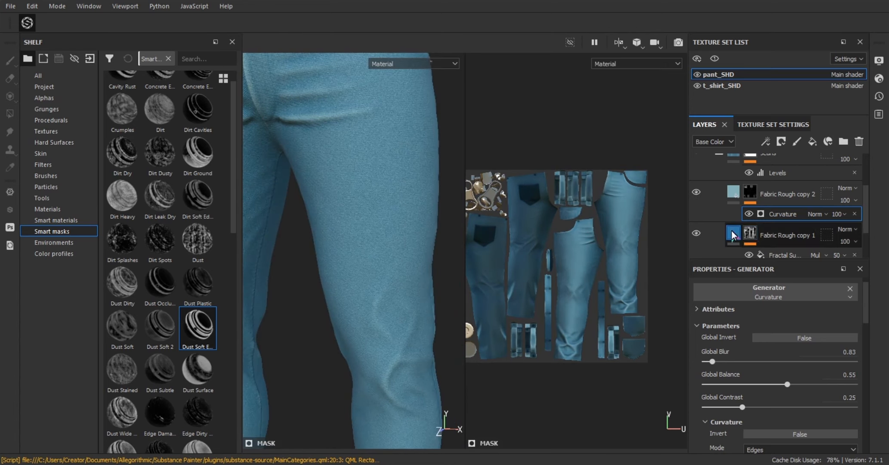
{"action": "left_click", "coordinate": [765, 227]}
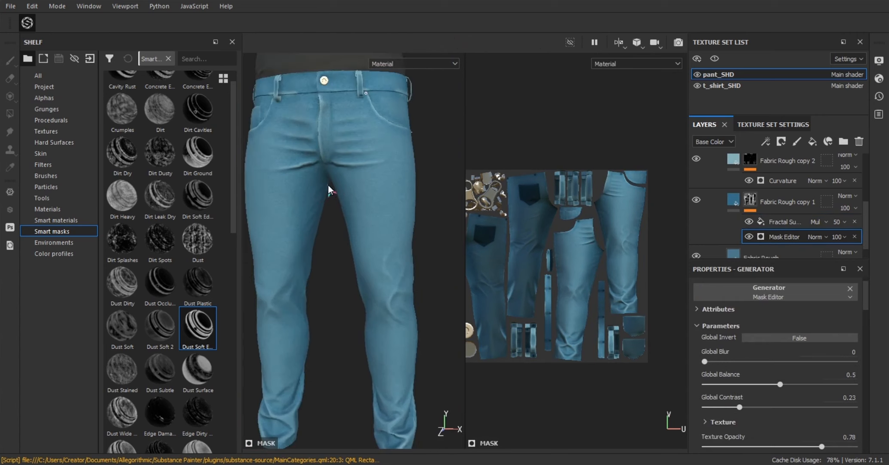
{"action": "scroll", "coordinate": [327, 185], "scroll_direction": "up", "scroll_amount": 4}
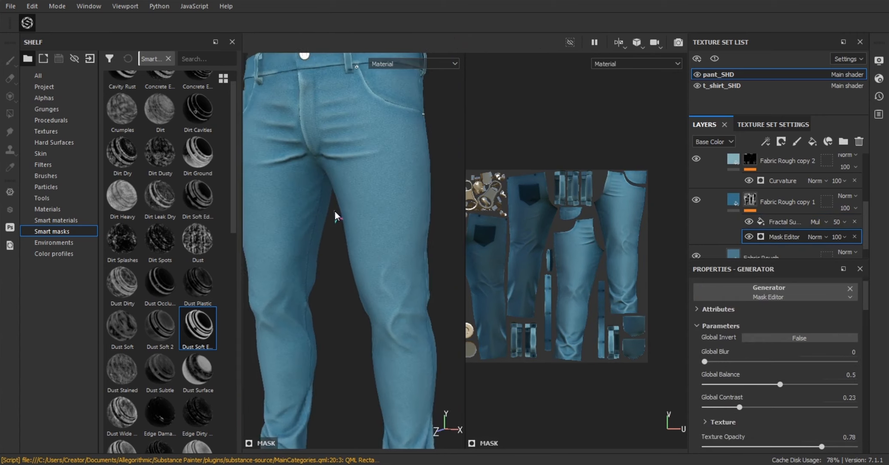
{"action": "left_click_drag", "start_coordinate": [778, 351], "coordinate": [885, 355]}
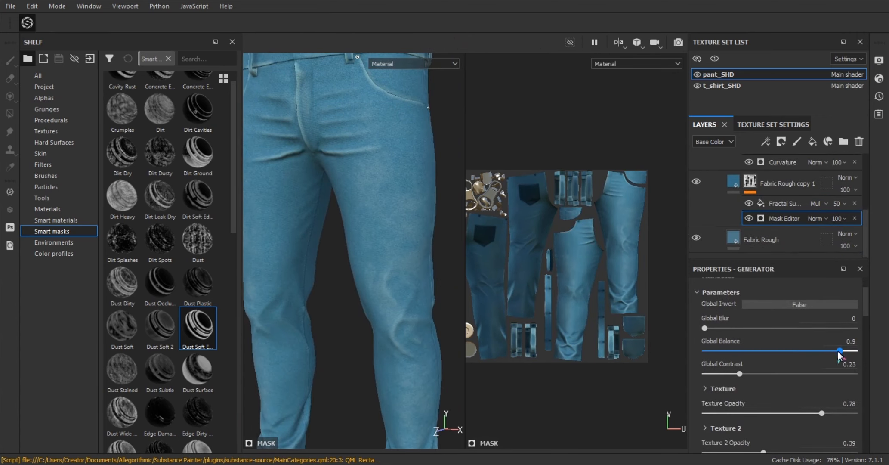
{"action": "scroll", "coordinate": [384, 290], "scroll_direction": "down", "scroll_amount": 4}
{"action": "scroll", "coordinate": [365, 316], "scroll_direction": "up", "scroll_amount": 7}
{"action": "left_click_drag", "start_coordinate": [346, 340], "coordinate": [364, 263], "text": "alt"}
{"action": "scroll", "coordinate": [394, 230], "scroll_direction": "down", "scroll_amount": 4}
{"action": "scroll", "coordinate": [395, 230], "scroll_direction": "up", "scroll_amount": 2}
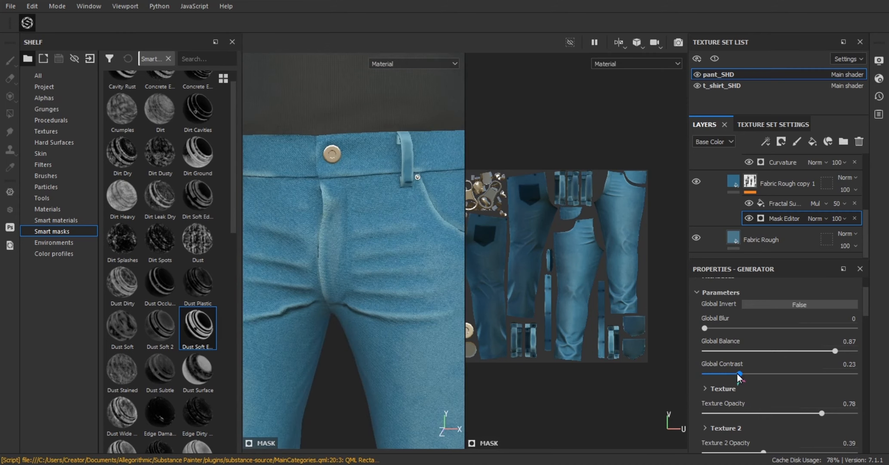
Step: Set the Mask Editor's Global Contrast to 0.23 and Global Balance to 0.64, and inspect the upper leg
{"action": "left_click_drag", "start_coordinate": [816, 365], "coordinate": [739, 366]}
{"action": "left_click_drag", "start_coordinate": [834, 351], "coordinate": [801, 350]}
{"action": "scroll", "coordinate": [384, 291], "scroll_direction": "down", "scroll_amount": 3}
{"action": "left_click_drag", "start_coordinate": [385, 290], "coordinate": [383, 324], "text": "alt"}
{"action": "middle_click_drag", "start_coordinate": [383, 324], "coordinate": [414, 286], "text": "alt"}
{"action": "scroll", "coordinate": [415, 285], "scroll_direction": "up", "scroll_amount": 3}
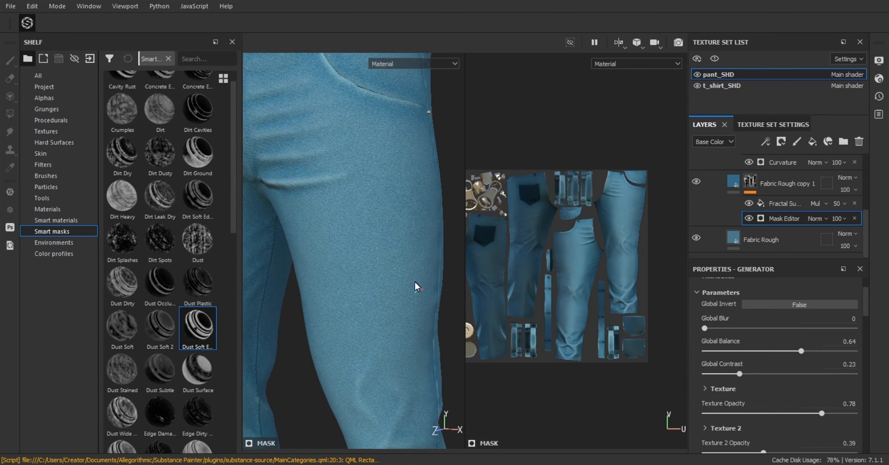
Step: Return to the Curvature generator on the Fabric Rough copy 2 layer and raise its Global Blur to 2.14
{"action": "scroll", "coordinate": [755, 199], "scroll_direction": "up", "scroll_amount": 2}
{"action": "left_click", "coordinate": [738, 204]}
{"action": "left_click", "coordinate": [772, 227]}
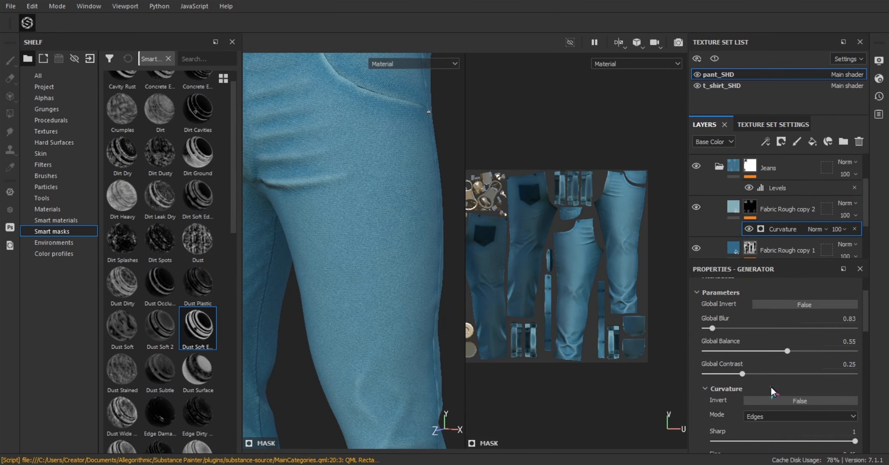
{"action": "mouse_move", "coordinate": [712, 328]}
{"action": "left_mouse_down"}
{"action": "mouse_move", "coordinate": [739, 328]}
{"action": "mouse_move", "coordinate": [725, 334]}
{"action": "left_mouse_up"}
{"action": "scroll", "coordinate": [367, 253], "scroll_direction": "down", "scroll_amount": 3}
{"action": "middle_click_drag", "start_coordinate": [367, 253], "coordinate": [435, 327], "text": "alt"}
{"action": "scroll", "coordinate": [435, 326], "scroll_direction": "up", "scroll_amount": 3}
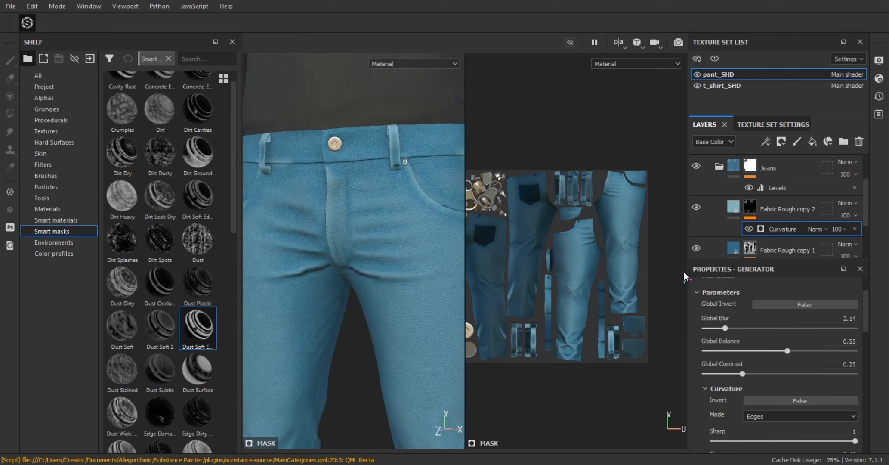
Step: Compare the Fabric Rough copy 2 layer off and on, and set the Curvature generator's Global Blur to 1
{"action": "left_click", "coordinate": [696, 206]}
{"action": "left_click", "coordinate": [697, 206]}
{"action": "left_click_drag", "start_coordinate": [725, 328], "coordinate": [717, 329]}
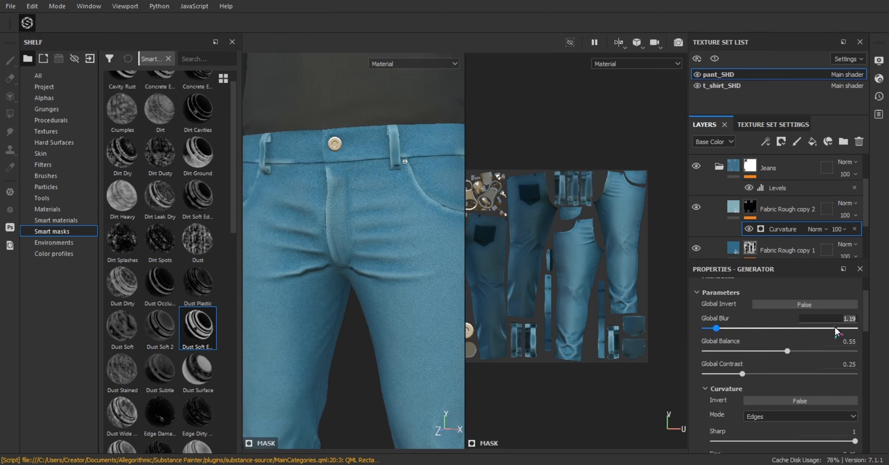
{"action": "type", "text": "1"}
{"action": "key", "text": "Return"}
Step: Set the Curvature generator's Global Contrast to 0 and compare the jeans with the Fabric Rough copy 2 layer off and on
{"action": "scroll", "coordinate": [775, 381], "scroll_direction": "down", "scroll_amount": 1}
{"action": "left_click_drag", "start_coordinate": [742, 340], "coordinate": [700, 355]}
{"action": "right_click_drag", "start_coordinate": [362, 301], "coordinate": [318, 288], "text": "alt"}
{"action": "left_click", "coordinate": [699, 208]}
{"action": "left_click", "coordinate": [700, 207]}
{"action": "left_click_drag", "start_coordinate": [398, 267], "coordinate": [327, 248], "text": "alt"}
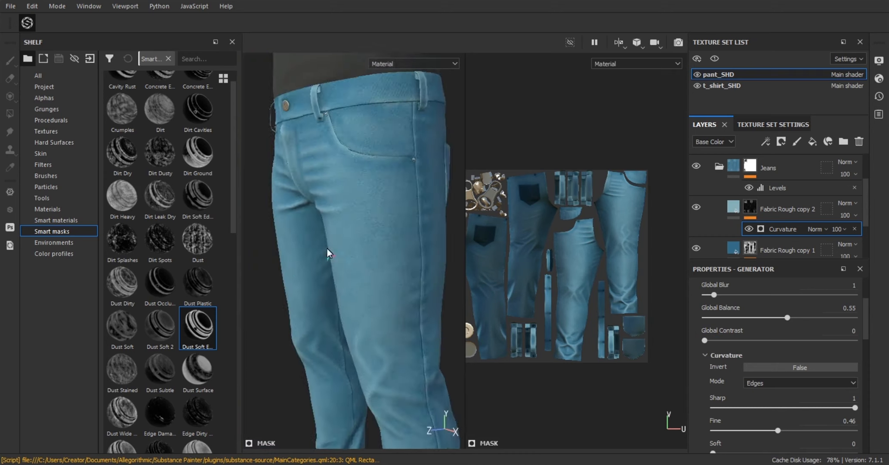
{"action": "right_click_drag", "start_coordinate": [327, 248], "coordinate": [303, 261], "text": "alt"}
{"action": "left_click_drag", "start_coordinate": [303, 261], "coordinate": [330, 218], "text": "alt"}
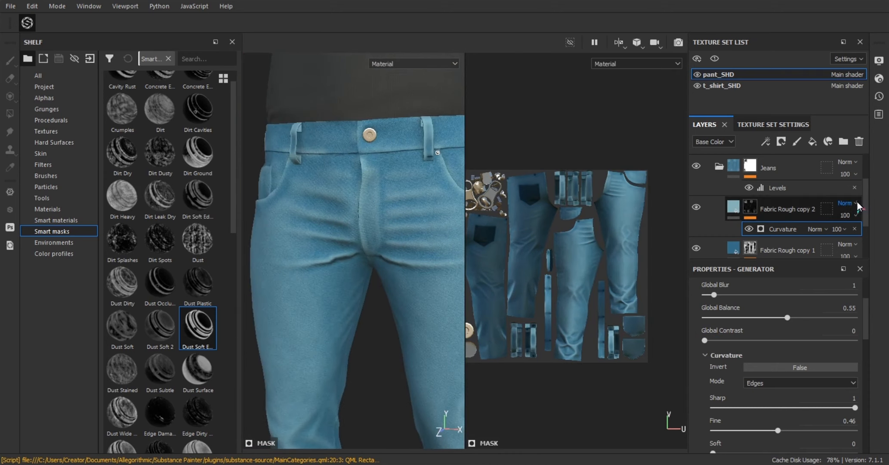
Step: Lower the Fabric Rough copy 2 layer's opacity to 64 and compare the jeans with the layer off and on
{"action": "left_click_drag", "start_coordinate": [877, 236], "coordinate": [864, 236]}
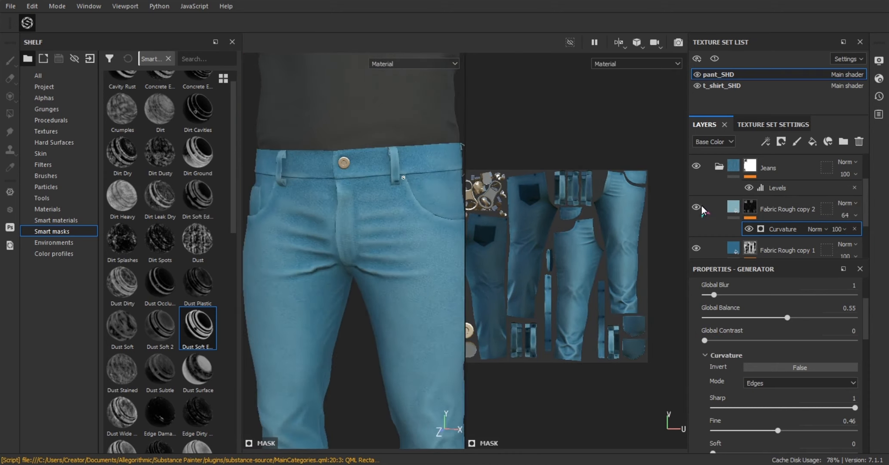
{"action": "right_click_drag", "start_coordinate": [430, 267], "coordinate": [378, 301], "text": "alt"}
{"action": "middle_click_drag", "start_coordinate": [378, 301], "coordinate": [378, 202], "text": "alt"}
{"action": "right_click_drag", "start_coordinate": [352, 301], "coordinate": [426, 340], "text": "alt"}
{"action": "left_click", "coordinate": [696, 207]}
{"action": "left_click", "coordinate": [696, 207]}
{"action": "right_click_drag", "start_coordinate": [396, 207], "coordinate": [311, 224], "text": "alt"}
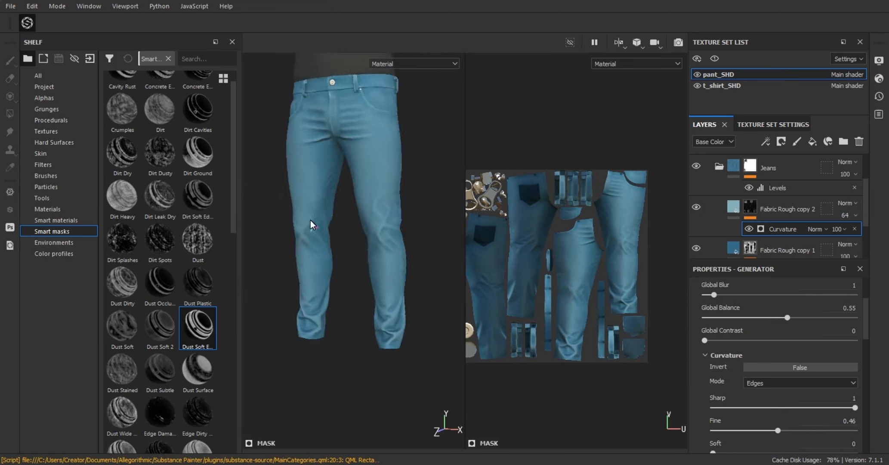
Step: Examine the back of the jeans, including the rear pocket, waistband and belt loops
{"action": "middle_click_drag", "start_coordinate": [311, 224], "coordinate": [301, 276], "text": "alt"}
{"action": "left_click_drag", "start_coordinate": [301, 275], "coordinate": [439, 259], "text": "alt"}
{"action": "left_click_drag", "start_coordinate": [262, 249], "coordinate": [299, 250], "text": "alt"}
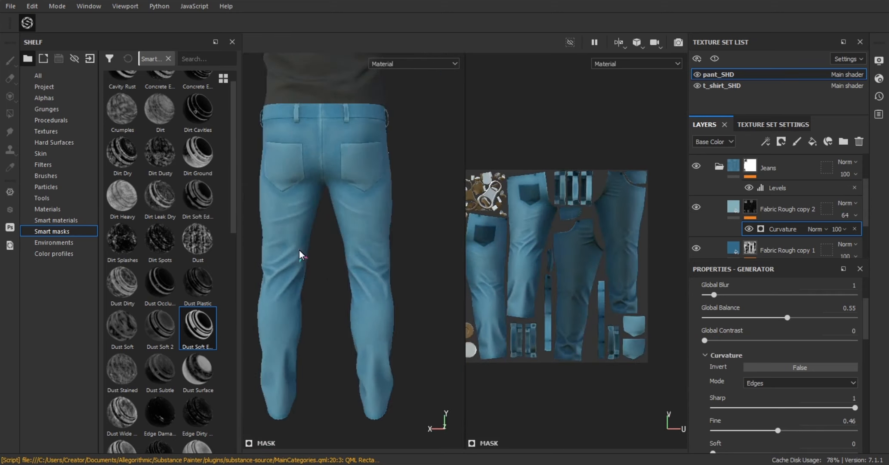
{"action": "right_click_drag", "start_coordinate": [300, 250], "coordinate": [361, 254], "text": "alt"}
{"action": "left_click_drag", "start_coordinate": [362, 254], "coordinate": [408, 316], "text": "alt"}
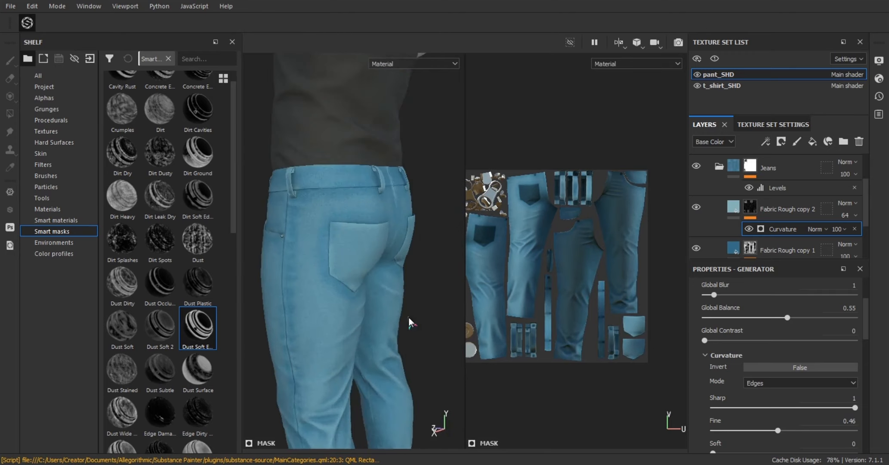
{"action": "right_click_drag", "start_coordinate": [408, 315], "coordinate": [443, 428], "text": "alt"}
{"action": "left_click_drag", "start_coordinate": [302, 265], "coordinate": [267, 255], "text": "alt"}
{"action": "right_click_drag", "start_coordinate": [266, 255], "coordinate": [335, 269], "text": "alt"}
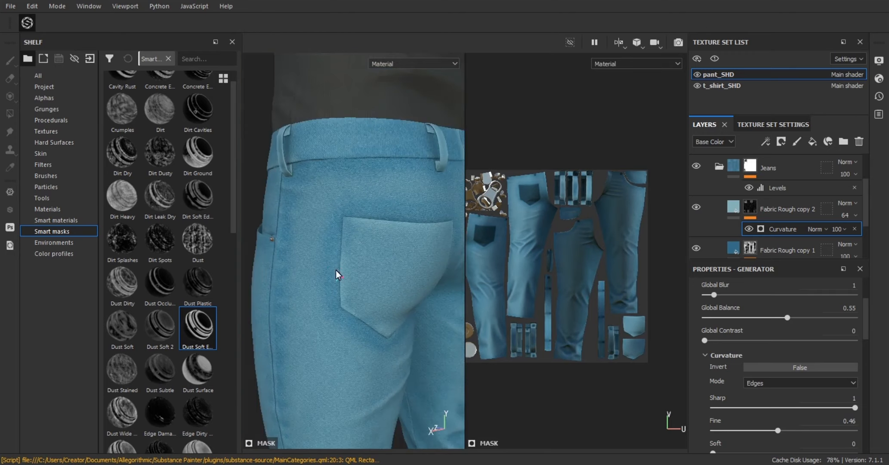
{"action": "left_click_drag", "start_coordinate": [335, 269], "coordinate": [357, 272], "text": "alt"}
Step: Examine the outer side and inner leg seams of the jeans up close
{"action": "right_click_drag", "start_coordinate": [357, 272], "coordinate": [307, 256], "text": "alt"}
{"action": "middle_click_drag", "start_coordinate": [308, 257], "coordinate": [332, 199], "text": "alt"}
{"action": "right_click_drag", "start_coordinate": [333, 200], "coordinate": [265, 249], "text": "alt"}
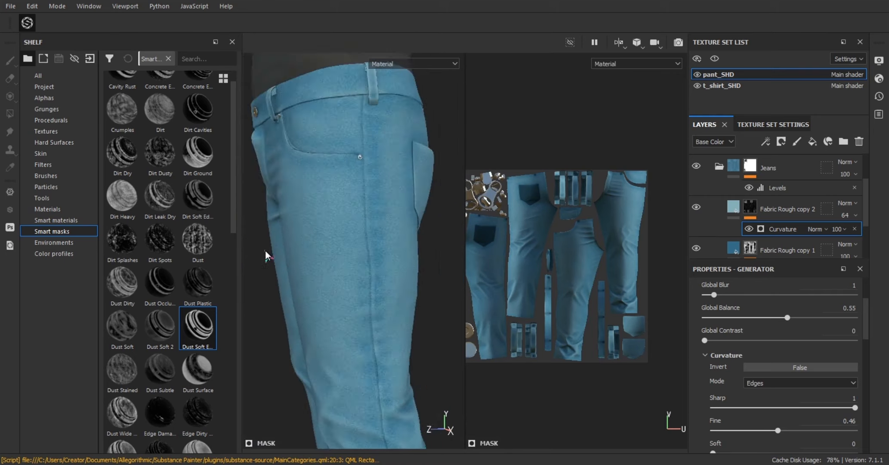
{"action": "left_click_drag", "start_coordinate": [266, 249], "coordinate": [347, 255], "text": "alt"}
{"action": "middle_click_drag", "start_coordinate": [346, 254], "coordinate": [366, 197], "text": "alt"}
{"action": "right_click_drag", "start_coordinate": [366, 197], "coordinate": [275, 232], "text": "shift"}
{"action": "right_click_drag", "start_coordinate": [275, 233], "coordinate": [309, 244], "text": "alt"}
{"action": "left_click_drag", "start_coordinate": [309, 244], "coordinate": [299, 249], "text": "alt"}
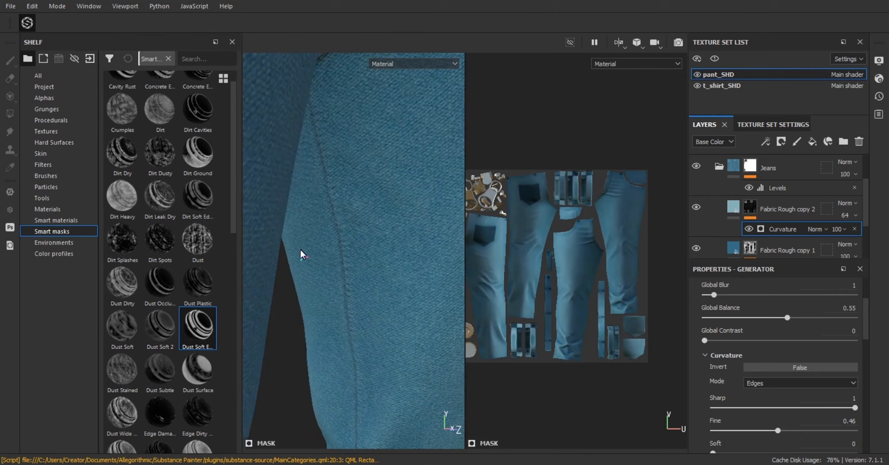
{"action": "right_click_drag", "start_coordinate": [300, 249], "coordinate": [262, 237], "text": "alt"}
Step: Compare the front pocket area up close with the Fabric Rough copy 2 layer switched off and on
{"action": "middle_click_drag", "start_coordinate": [322, 241], "coordinate": [352, 294], "text": "alt"}
{"action": "right_click_drag", "start_coordinate": [352, 294], "coordinate": [436, 282], "text": "alt"}
{"action": "left_click_drag", "start_coordinate": [436, 282], "coordinate": [408, 270], "text": "alt"}
{"action": "right_click_drag", "start_coordinate": [408, 270], "coordinate": [434, 273], "text": "alt"}
{"action": "middle_click_drag", "start_coordinate": [435, 273], "coordinate": [379, 257], "text": "alt"}
{"action": "right_click_drag", "start_coordinate": [379, 256], "coordinate": [367, 239], "text": "alt"}
{"action": "left_click_drag", "start_coordinate": [368, 239], "coordinate": [379, 252], "text": "alt"}
{"action": "left_click", "coordinate": [693, 208]}
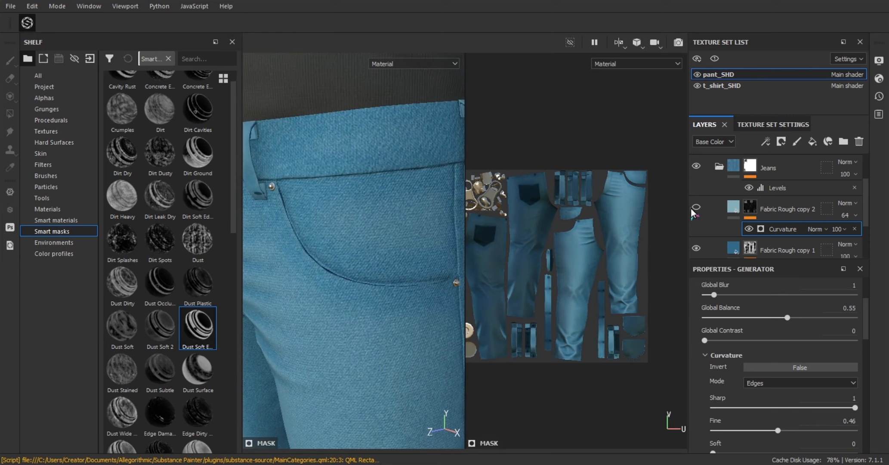
{"action": "left_click", "coordinate": [693, 208]}
{"action": "left_click", "coordinate": [693, 208]}
{"action": "left_click", "coordinate": [695, 208]}
Step: Select the Fabric Rough copy 2 layer's mask for painting near the front pocket, with a black brush of size 1.68
{"action": "left_click", "coordinate": [750, 211]}
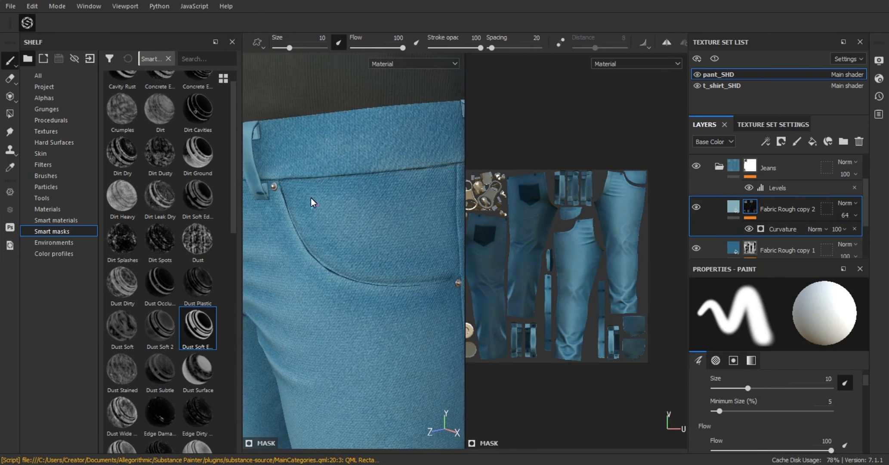
{"action": "middle_click_drag", "start_coordinate": [310, 197], "coordinate": [344, 207], "text": "alt"}
{"action": "right_click_drag", "start_coordinate": [378, 228], "coordinate": [347, 229], "text": "ctrl"}
{"action": "right_click_drag", "start_coordinate": [348, 229], "coordinate": [361, 239], "text": "alt"}
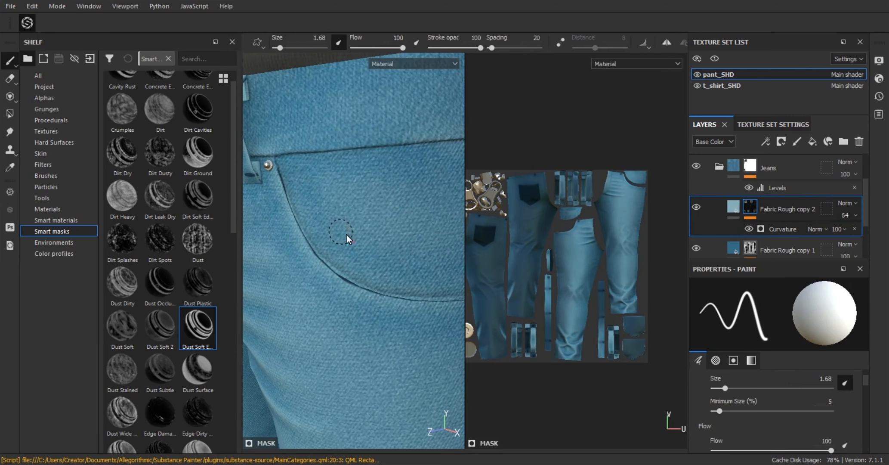
{"action": "key", "text": "x"}
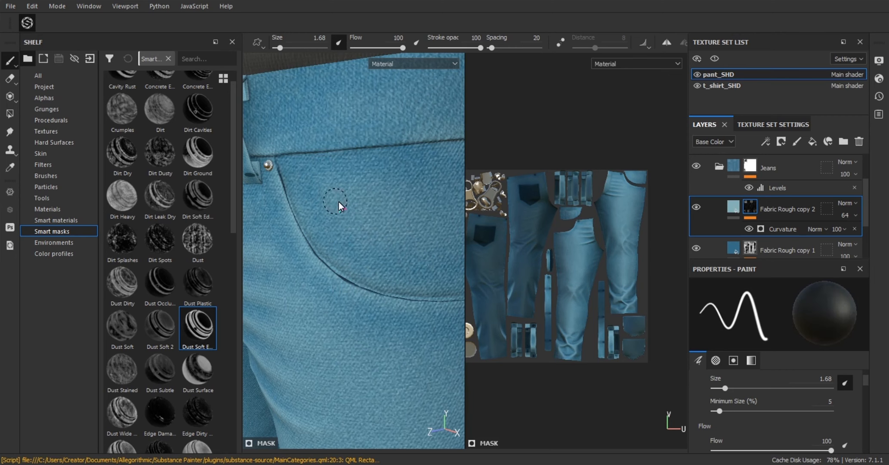
Step: Compare the jeans with the Fabric Rough copy 2 layer hidden and shown, and examine its Curvature effect across the whole model
{"action": "left_click", "coordinate": [696, 207]}
{"action": "left_click", "coordinate": [697, 206]}
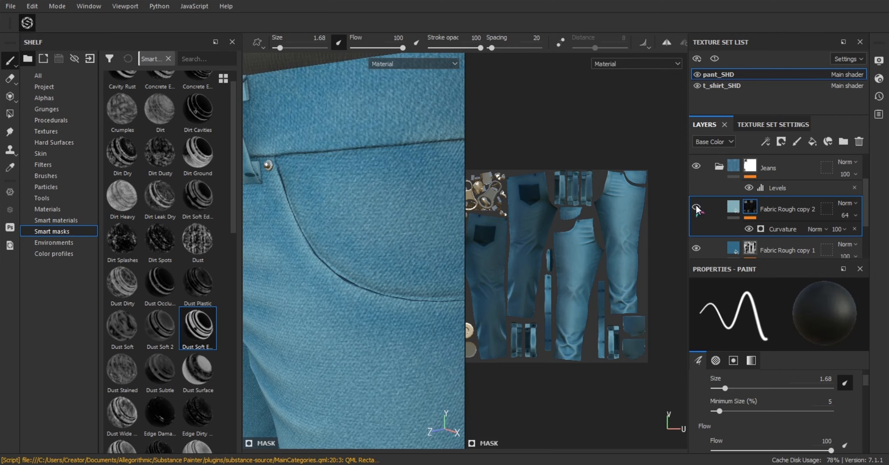
{"action": "left_click", "coordinate": [747, 230]}
{"action": "scroll", "coordinate": [781, 230], "scroll_direction": "down", "scroll_amount": 2}
{"action": "right_click", "coordinate": [799, 191]}
{"action": "right_click_drag", "start_coordinate": [408, 224], "coordinate": [303, 215], "text": "alt"}
{"action": "left_click_drag", "start_coordinate": [377, 238], "coordinate": [354, 223], "text": "alt"}
{"action": "middle_click_drag", "start_coordinate": [354, 223], "coordinate": [364, 188], "text": "alt"}
{"action": "left_click_drag", "start_coordinate": [375, 244], "coordinate": [371, 201], "text": "alt"}
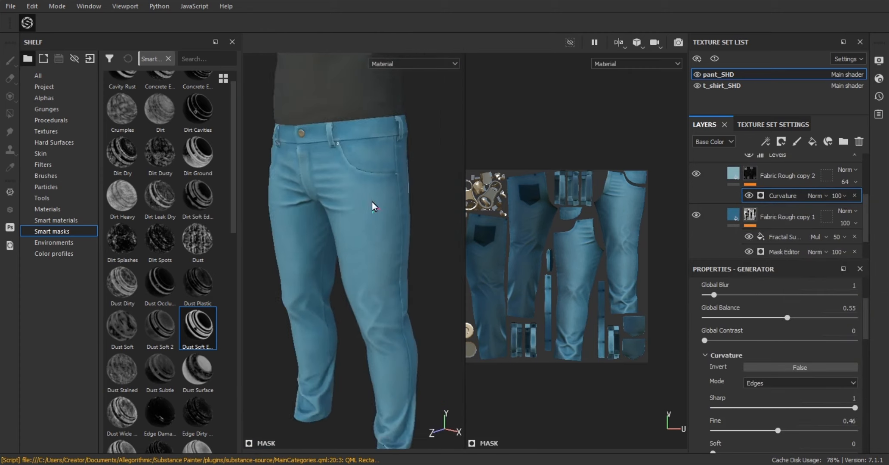
{"action": "right_click_drag", "start_coordinate": [372, 201], "coordinate": [392, 343], "text": "alt"}
{"action": "middle_click_drag", "start_coordinate": [392, 344], "coordinate": [366, 214], "text": "alt"}
{"action": "right_click_drag", "start_coordinate": [366, 214], "coordinate": [337, 213], "text": "alt"}
{"action": "middle_click_drag", "start_coordinate": [337, 213], "coordinate": [356, 168], "text": "alt"}
Step: Review the Fabric Rough copy 2 layer's fill colour parameters and the settings of its mask
{"action": "left_click", "coordinate": [733, 173]}
{"action": "scroll", "coordinate": [797, 413], "scroll_direction": "down", "scroll_amount": 5}
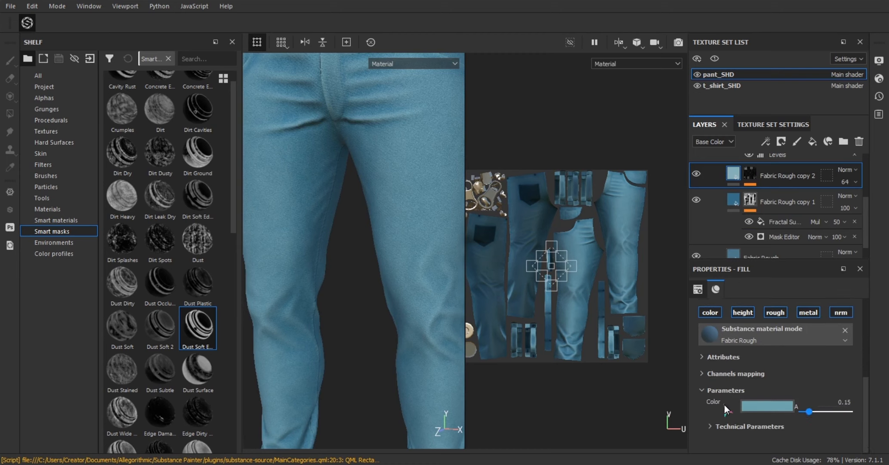
{"action": "scroll", "coordinate": [770, 387], "scroll_direction": "up", "scroll_amount": 5}
{"action": "left_click", "coordinate": [751, 173]}
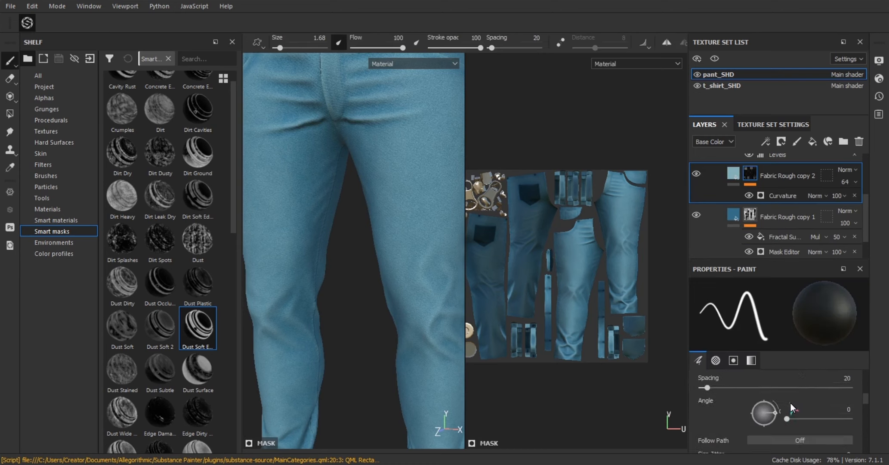
Step: Try a Medium value of 0.55 in the Curvature generator on the Fabric Rough copy 2 mask
{"action": "left_click", "coordinate": [782, 195]}
{"action": "left_click_drag", "start_coordinate": [775, 374], "coordinate": [793, 389]}
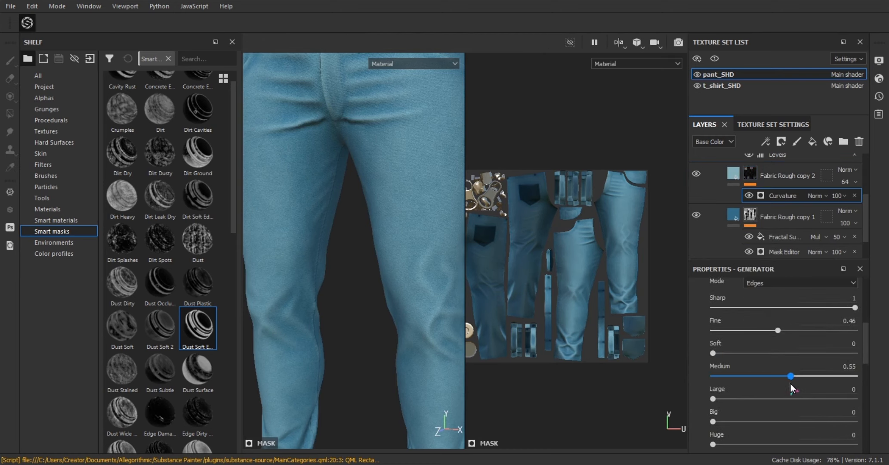
{"action": "right_click_drag", "start_coordinate": [434, 275], "coordinate": [409, 224], "text": "alt"}
{"action": "middle_click_drag", "start_coordinate": [435, 219], "coordinate": [441, 264], "text": "alt"}
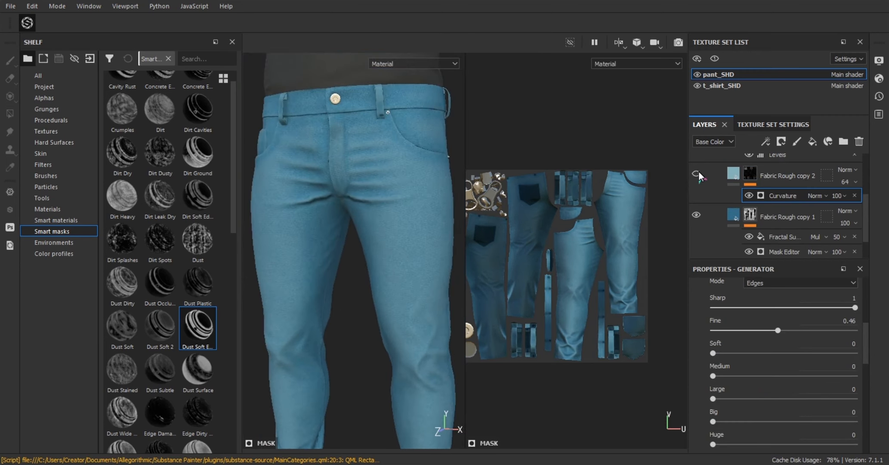
Step: Try the Curvature generator's Large value at 0.25 and compare the jeans with Fabric Rough copy 2 hidden and shown
{"action": "right_click_drag", "start_coordinate": [468, 213], "coordinate": [503, 238], "text": "alt"}
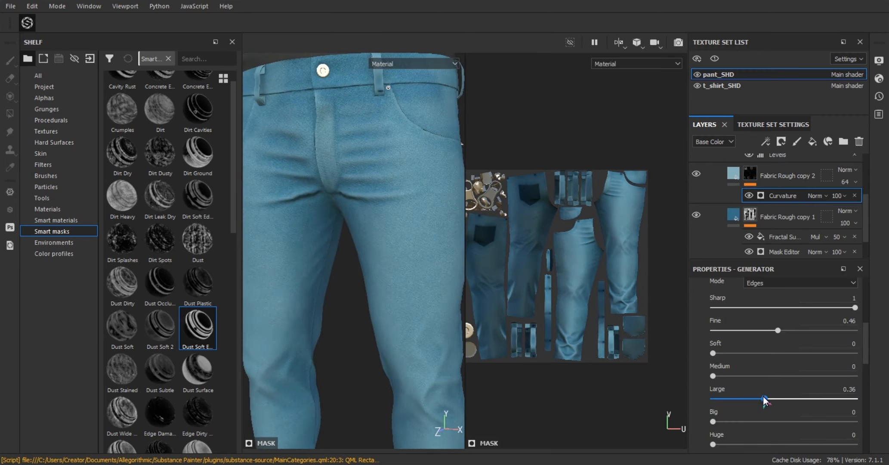
{"action": "left_click_drag", "start_coordinate": [763, 398], "coordinate": [775, 399]}
{"action": "left_click", "coordinate": [696, 176]}
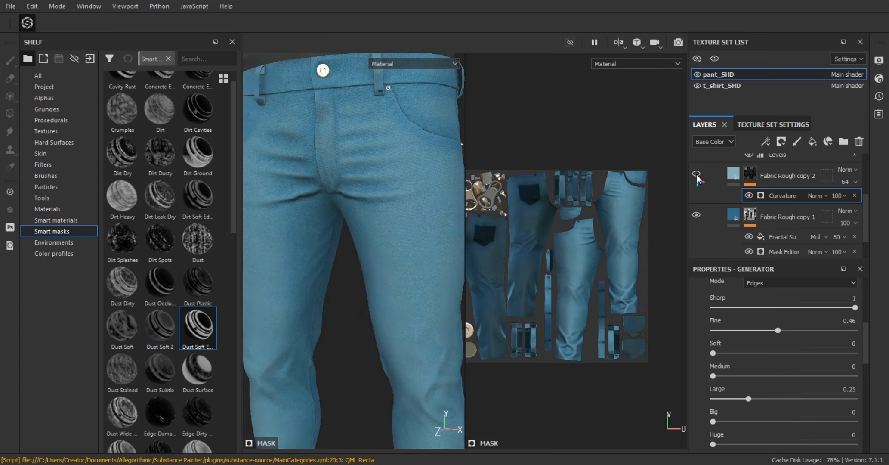
{"action": "left_click", "coordinate": [696, 175]}
{"action": "middle_click_drag", "start_coordinate": [374, 275], "coordinate": [310, 48], "text": "alt"}
{"action": "left_click", "coordinate": [698, 174]}
{"action": "left_click", "coordinate": [697, 174]}
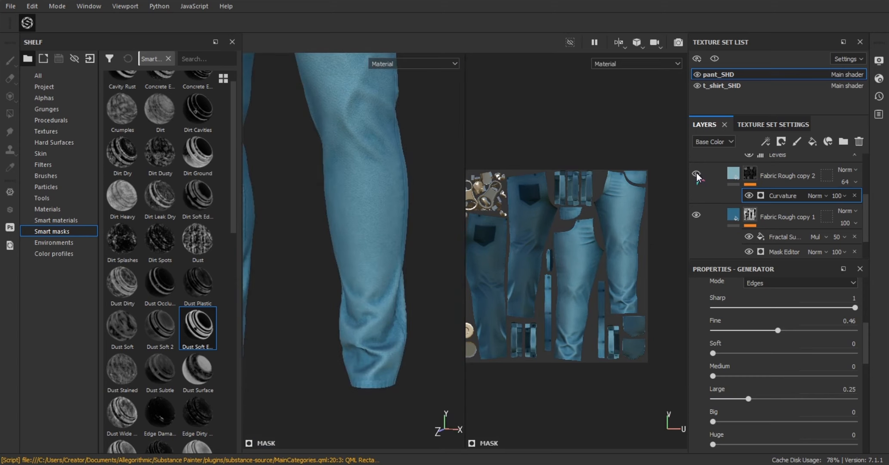
Step: Try the Curvature generator with Soft at 0.63 and Fine at 1, checking the folds on the jeans
{"action": "right_click_drag", "start_coordinate": [298, 220], "coordinate": [360, 295], "text": "alt"}
{"action": "middle_click_drag", "start_coordinate": [361, 295], "coordinate": [357, 276], "text": "alt"}
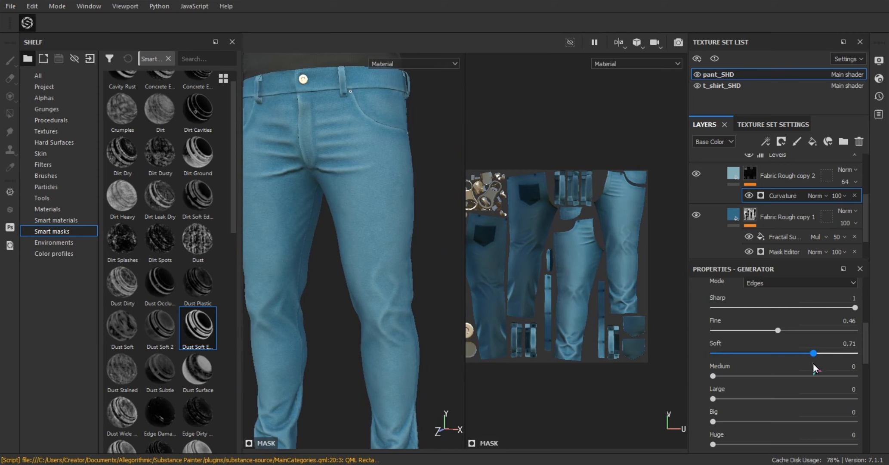
{"action": "left_click_drag", "start_coordinate": [814, 369], "coordinate": [802, 366]}
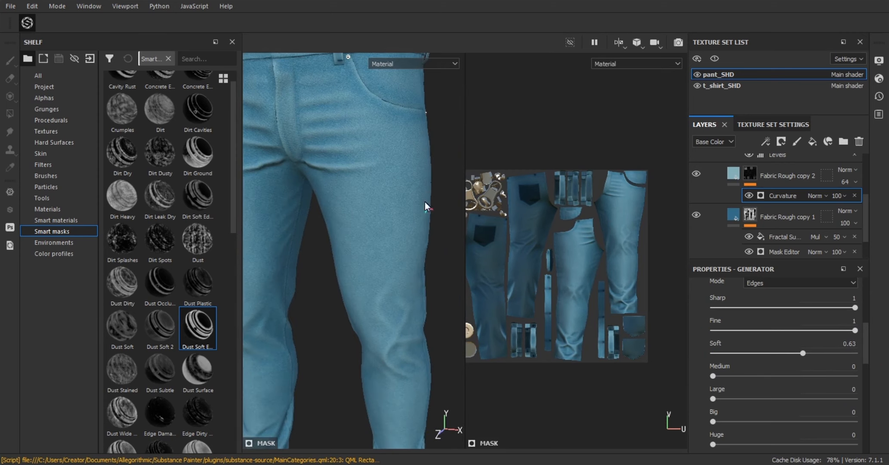
{"action": "right_click_drag", "start_coordinate": [425, 202], "coordinate": [629, 316], "text": "alt"}
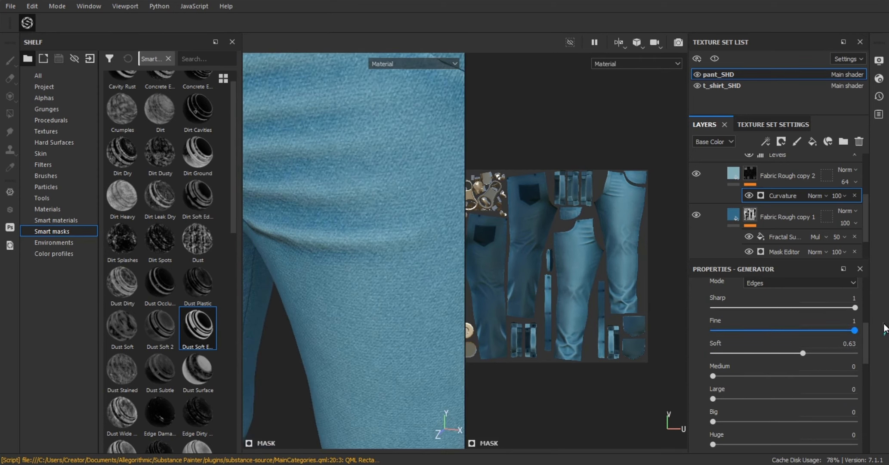
Step: Try Soft at 1 with a lower Fine value, and settle on Soft 0.48 and Fine 1
{"action": "left_click_drag", "start_coordinate": [682, 352], "coordinate": [861, 354]}
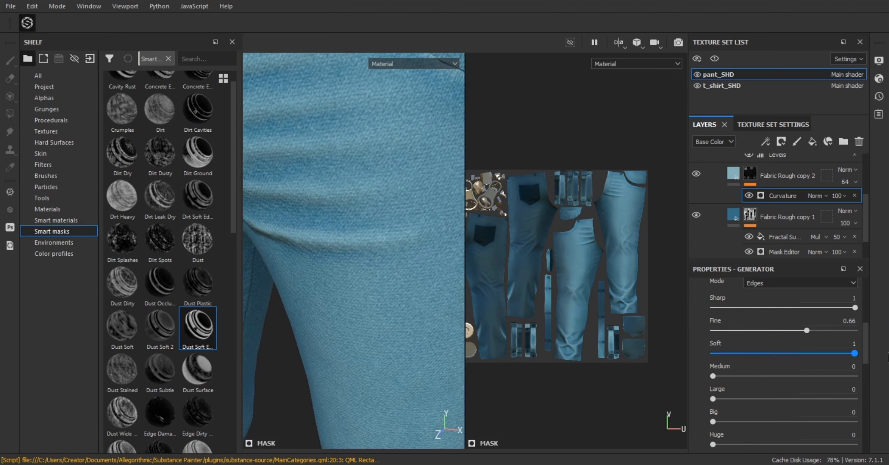
{"action": "right_click_drag", "start_coordinate": [443, 271], "coordinate": [388, 248], "text": "alt"}
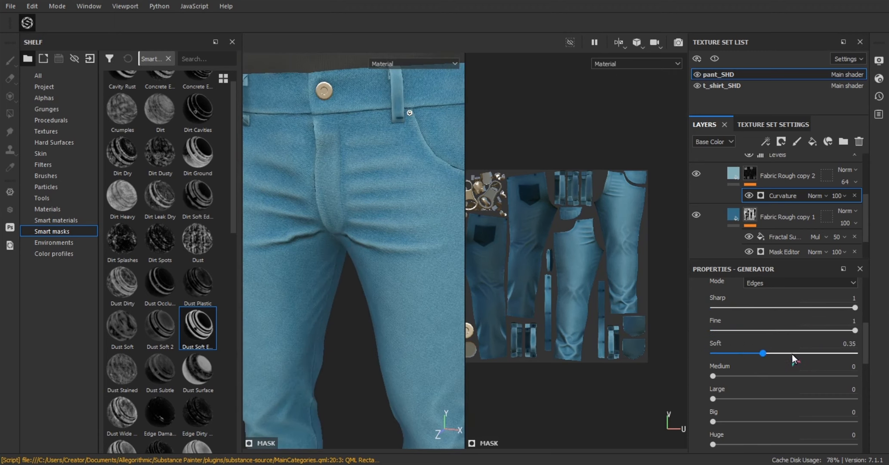
{"action": "left_click_drag", "start_coordinate": [791, 354], "coordinate": [780, 354]}
{"action": "left_click_drag", "start_coordinate": [428, 309], "coordinate": [375, 287], "text": "alt"}
{"action": "right_click_drag", "start_coordinate": [374, 287], "coordinate": [430, 299], "text": "alt"}
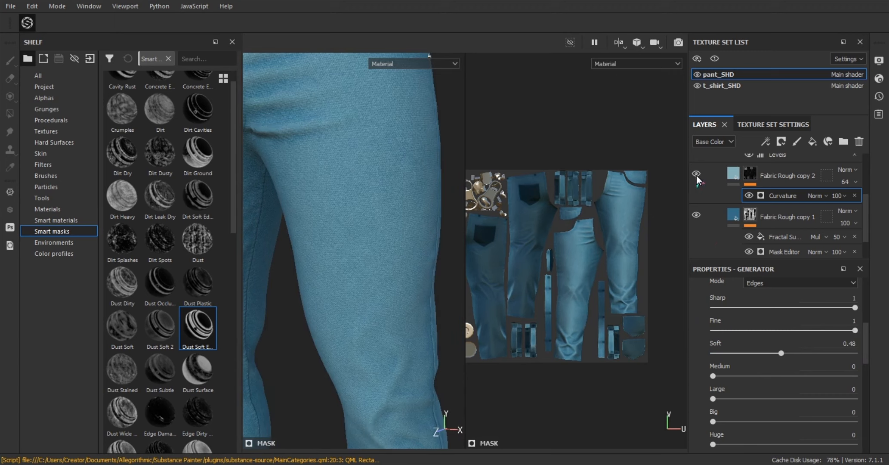
Step: Try Medium at 1, Big at 1 and a raised Huge value in the Curvature generator, and revert them to 0
{"action": "scroll", "coordinate": [749, 301], "scroll_direction": "down", "scroll_amount": 2}
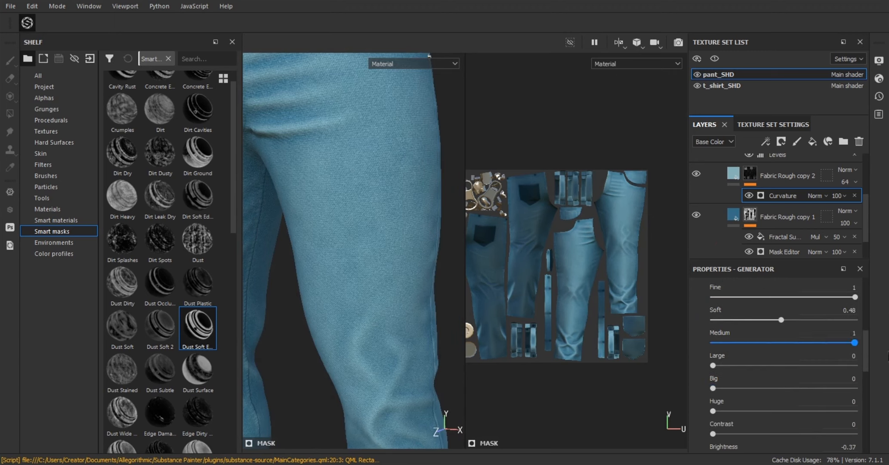
{"action": "left_click_drag", "start_coordinate": [755, 389], "coordinate": [869, 390]}
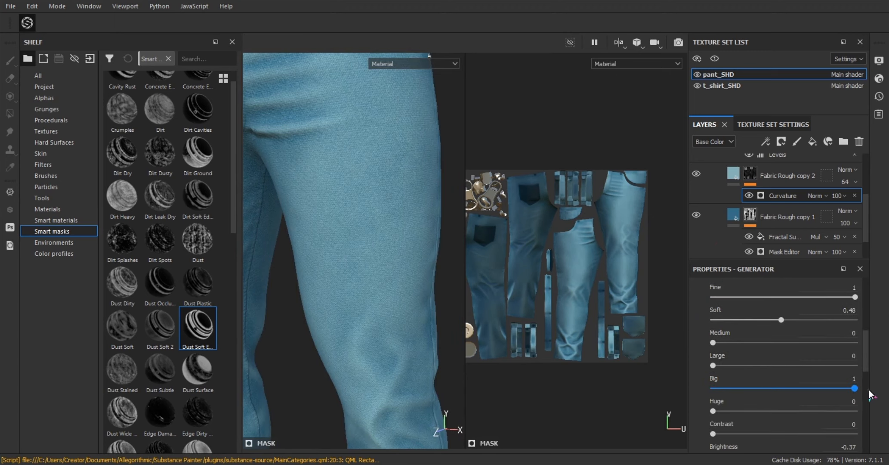
{"action": "left_click_drag", "start_coordinate": [749, 390], "coordinate": [707, 393]}
{"action": "left_click_drag", "start_coordinate": [713, 411], "coordinate": [747, 414]}
{"action": "right_click_drag", "start_coordinate": [447, 292], "coordinate": [422, 286], "text": "alt"}
{"action": "key", "text": "ctrl+z"}
Step: Try raising the Curvature generator's Contrast and Brightness, and restore Contrast to 0 and Brightness to -0.37
{"action": "scroll", "coordinate": [704, 400], "scroll_direction": "down", "scroll_amount": 2}
{"action": "left_click_drag", "start_coordinate": [851, 400], "coordinate": [874, 401]}
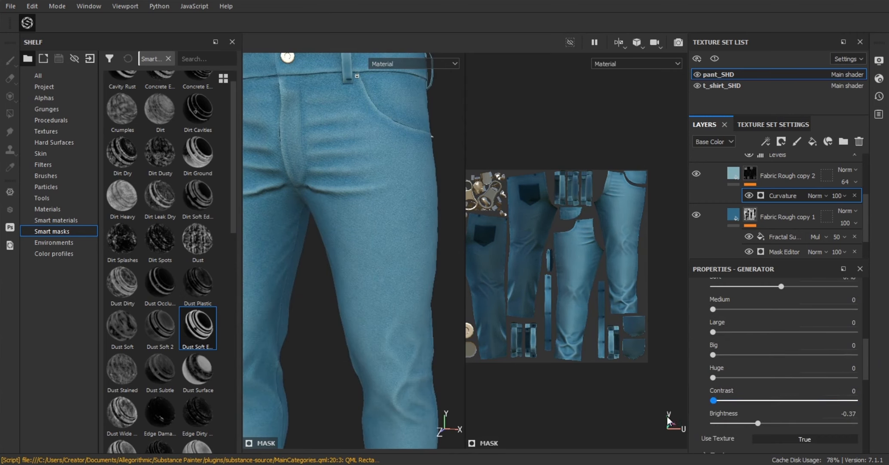
{"action": "scroll", "coordinate": [761, 394], "scroll_direction": "down", "scroll_amount": 2}
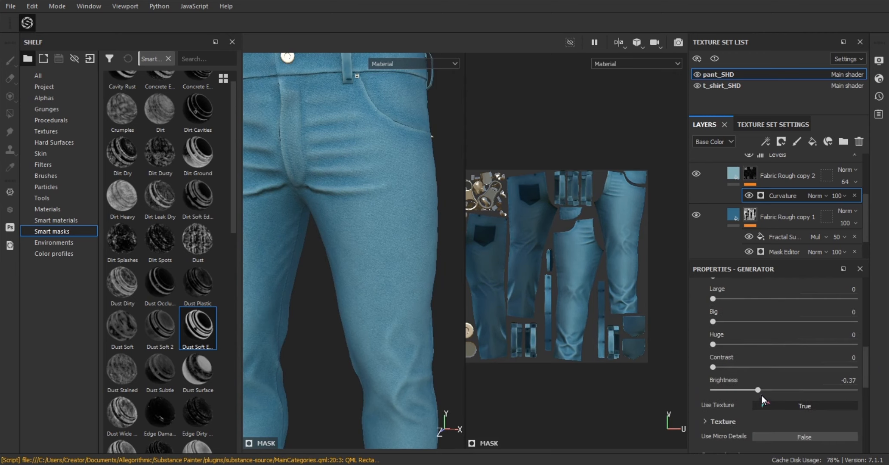
{"action": "left_click_drag", "start_coordinate": [758, 389], "coordinate": [799, 390]}
{"action": "key", "text": "ctrl+z"}
Step: Set the Curvature generator's Medium value to 0.23 and check the wear on the front of the jeans
{"action": "scroll", "coordinate": [793, 363], "scroll_direction": "up", "scroll_amount": 2}
{"action": "scroll", "coordinate": [759, 357], "scroll_direction": "up", "scroll_amount": 2}
{"action": "left_click_drag", "start_coordinate": [714, 344], "coordinate": [776, 364]}
{"action": "right_click_drag", "start_coordinate": [314, 284], "coordinate": [343, 260], "text": "alt"}
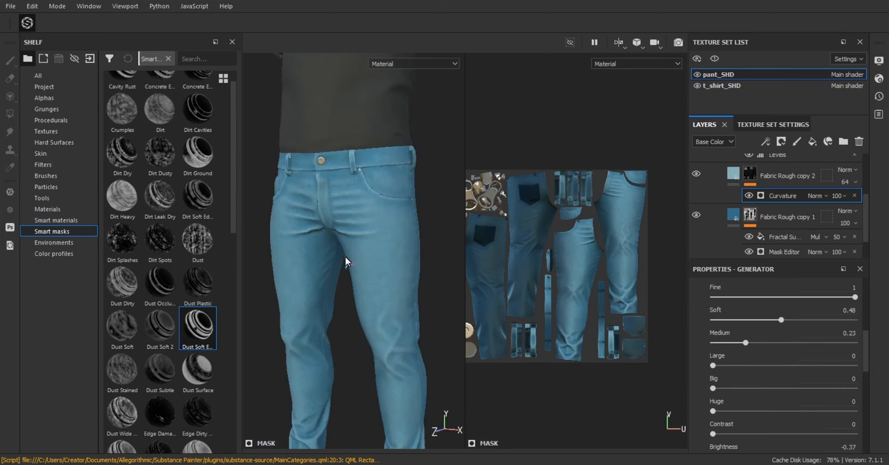
{"action": "left_click_drag", "start_coordinate": [343, 260], "coordinate": [345, 236], "text": "alt"}
{"action": "right_click_drag", "start_coordinate": [345, 236], "coordinate": [408, 280], "text": "alt"}
Step: Test the Curvature generator's Soft value at 1 against the folds, and set it to 0
{"action": "right_click_drag", "start_coordinate": [546, 319], "coordinate": [645, 301], "text": "alt"}
{"action": "right_click_drag", "start_coordinate": [645, 301], "coordinate": [619, 276], "text": "shift"}
{"action": "right_click_drag", "start_coordinate": [619, 276], "coordinate": [529, 224], "text": "alt"}
{"action": "right_click_drag", "start_coordinate": [413, 241], "coordinate": [357, 246], "text": "alt"}
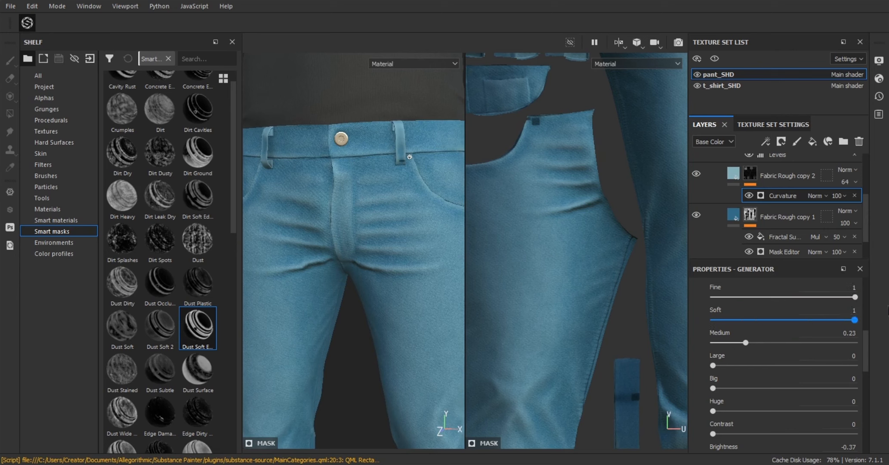
{"action": "left_click_drag", "start_coordinate": [738, 341], "coordinate": [746, 342]}
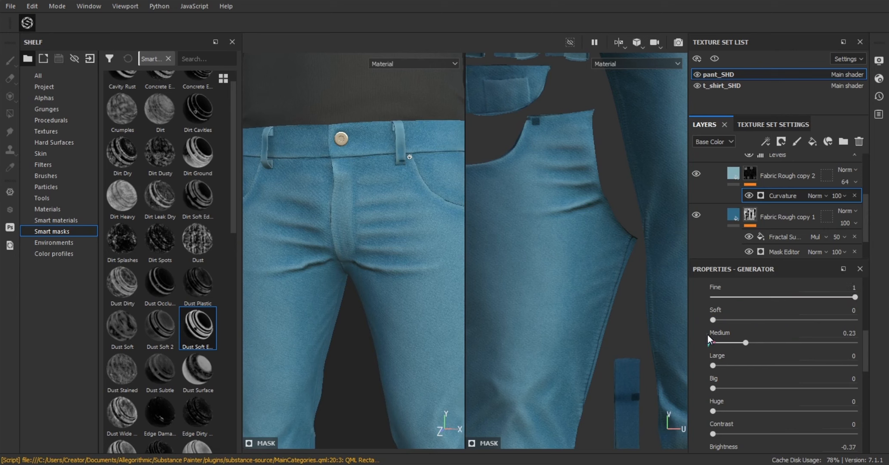
Step: Try other curvature modes, including Cavities and Dual, and return the generator to Edges mode
{"action": "scroll", "coordinate": [708, 334], "scroll_direction": "up", "scroll_amount": 5}
{"action": "left_click", "coordinate": [765, 350]}
{"action": "left_click", "coordinate": [765, 369]}
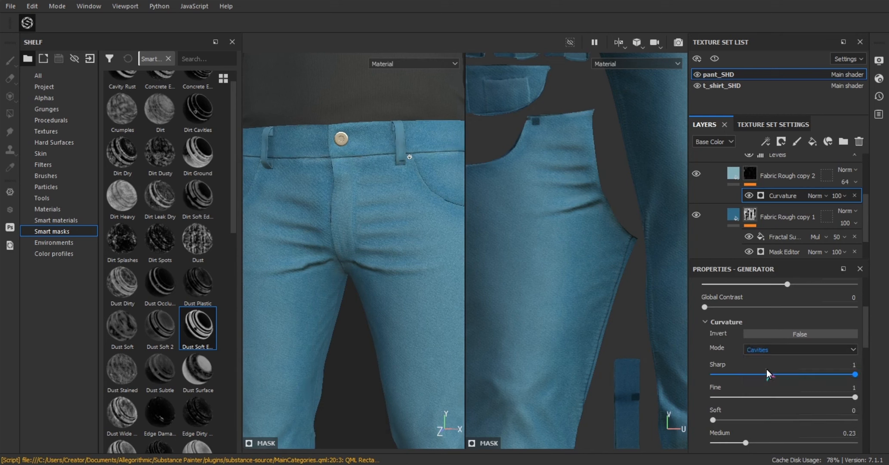
{"action": "left_click", "coordinate": [772, 348]}
{"action": "left_click", "coordinate": [763, 373]}
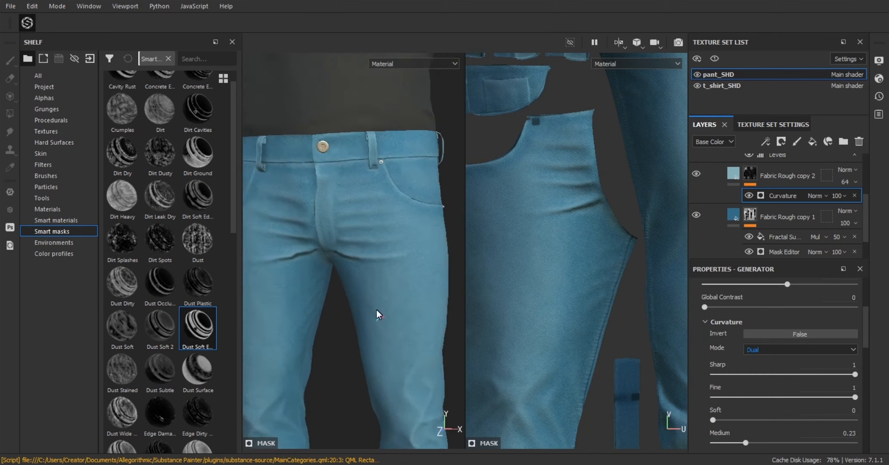
{"action": "left_click", "coordinate": [766, 349]}
{"action": "left_click", "coordinate": [766, 380]}
{"action": "left_click", "coordinate": [768, 348]}
{"action": "left_click", "coordinate": [761, 360]}
Step: Set the generator's Global Contrast and Global Blur to 0, and compare the jeans with Fabric Rough copy 2 hidden and shown
{"action": "scroll", "coordinate": [763, 341], "scroll_direction": "up", "scroll_amount": 2}
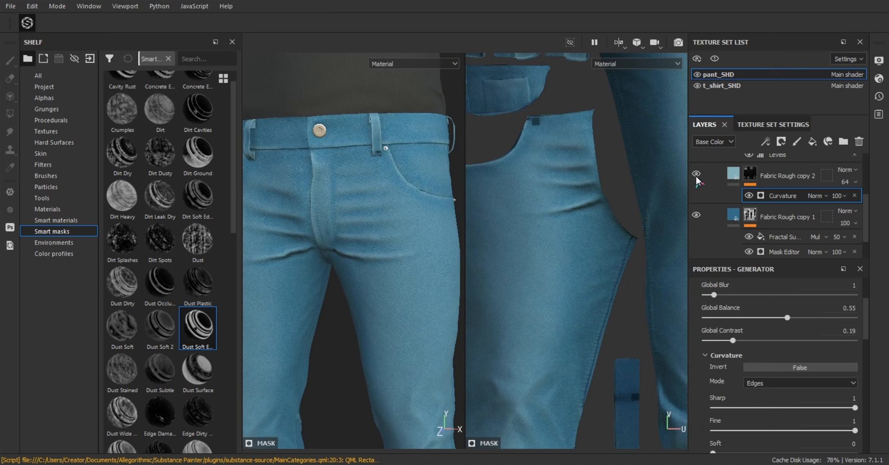
{"action": "left_click_drag", "start_coordinate": [733, 340], "coordinate": [704, 339]}
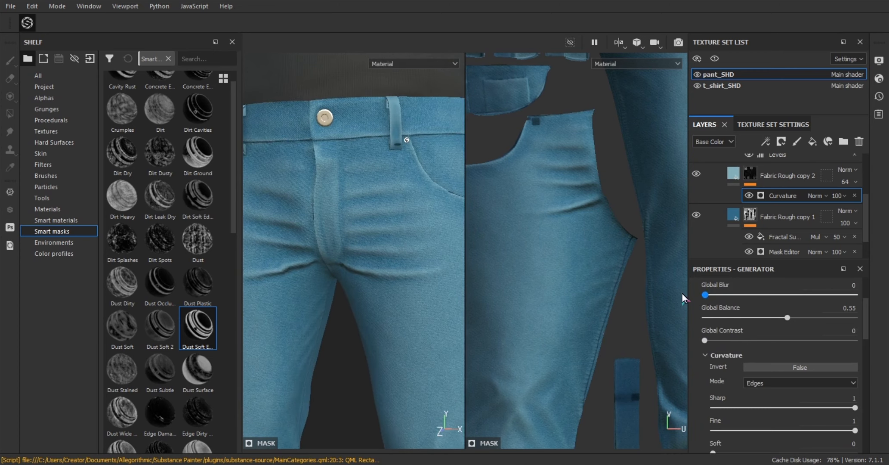
{"action": "scroll", "coordinate": [377, 288], "scroll_direction": "down", "scroll_amount": 3}
{"action": "scroll", "coordinate": [343, 227], "scroll_direction": "up", "scroll_amount": 3}
{"action": "middle_click_drag", "start_coordinate": [376, 288], "coordinate": [399, 312], "text": "alt"}
{"action": "left_click", "coordinate": [698, 171]}
{"action": "left_click", "coordinate": [697, 171]}
{"action": "left_click", "coordinate": [697, 171]}
{"action": "left_click", "coordinate": [698, 171]}
Step: Set the Curvature generator's Fine value to 0 and compare the jeans with Fabric Rough copy 2 hidden and shown
{"action": "scroll", "coordinate": [303, 215], "scroll_direction": "down", "scroll_amount": 3}
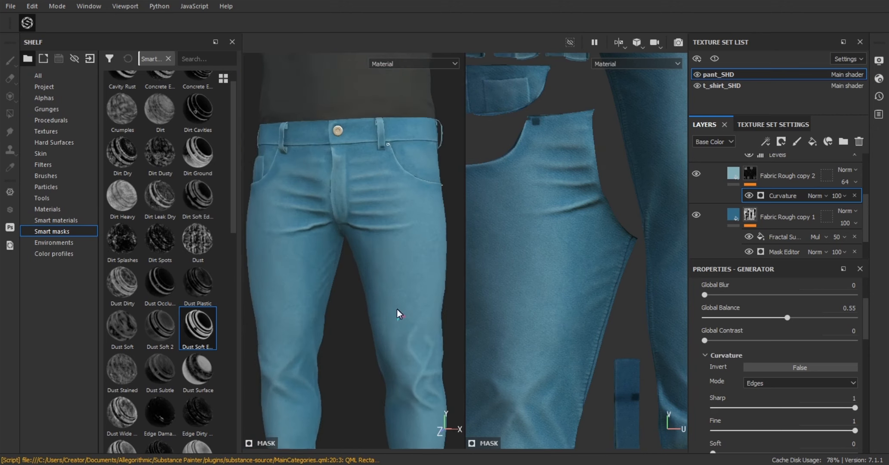
{"action": "scroll", "coordinate": [399, 312], "scroll_direction": "up", "scroll_amount": 1}
{"action": "scroll", "coordinate": [772, 350], "scroll_direction": "down", "scroll_amount": 3}
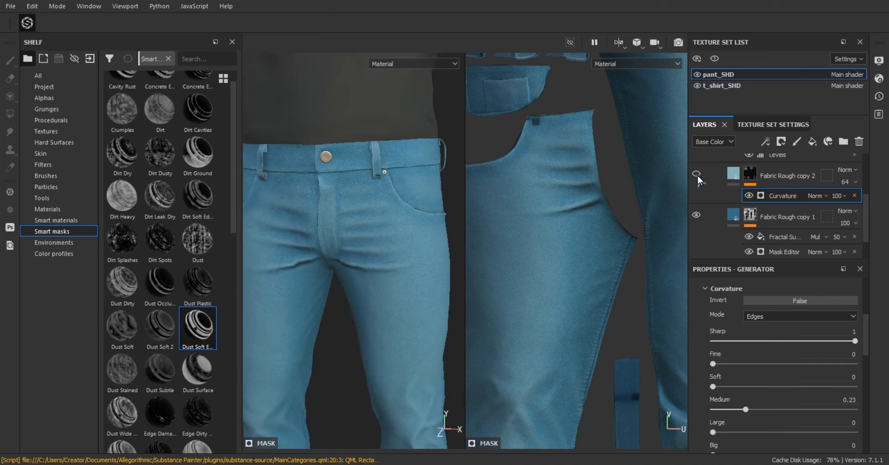
{"action": "left_click", "coordinate": [697, 175]}
{"action": "left_click", "coordinate": [697, 175]}
{"action": "left_click", "coordinate": [696, 174]}
{"action": "left_click", "coordinate": [696, 174]}
{"action": "left_click", "coordinate": [696, 174]}
{"action": "left_click", "coordinate": [696, 174]}
Step: Compare the contributions of Fabric Rough copy 2, Fabric Rough copy 1 and the base Fabric Rough layer by switching their visibility
{"action": "scroll", "coordinate": [768, 221], "scroll_direction": "up", "scroll_amount": 2}
{"action": "scroll", "coordinate": [768, 221], "scroll_direction": "up", "scroll_amount": 2}
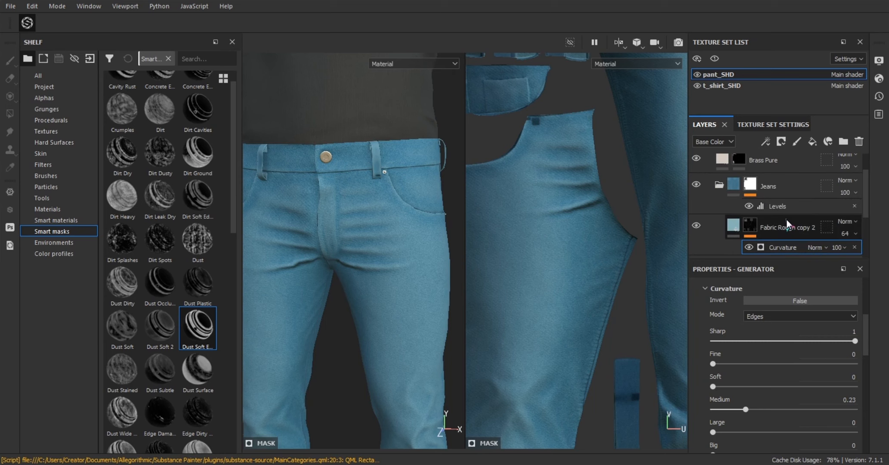
{"action": "scroll", "coordinate": [786, 219], "scroll_direction": "down", "scroll_amount": 2}
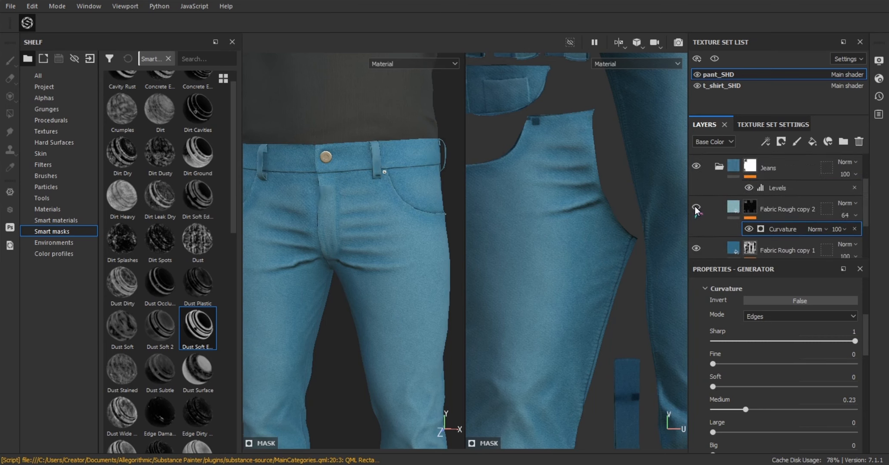
{"action": "scroll", "coordinate": [695, 205], "scroll_direction": "down", "scroll_amount": 2}
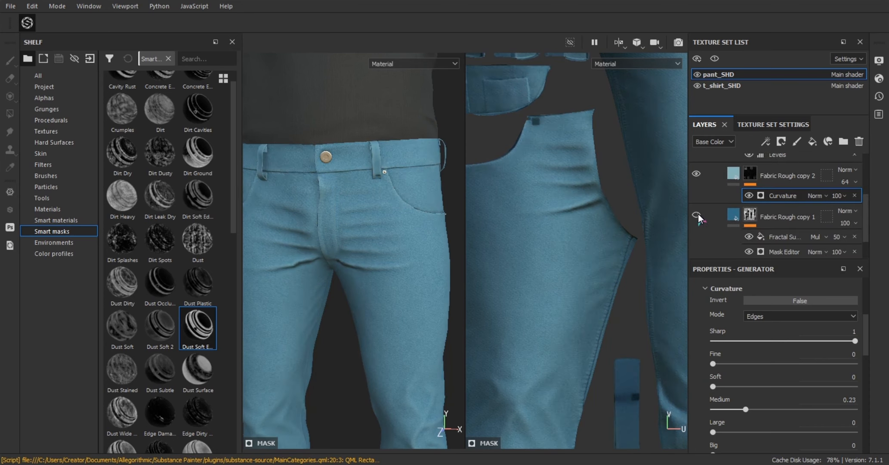
{"action": "left_click", "coordinate": [698, 215]}
{"action": "scroll", "coordinate": [698, 215], "scroll_direction": "down", "scroll_amount": 2}
{"action": "left_click", "coordinate": [696, 238]}
{"action": "left_click", "coordinate": [696, 237]}
Step: Examine the hip and back pocket of the jeans with the Fabric Rough copy 1 layer hidden and shown
{"action": "right_click_drag", "start_coordinate": [420, 232], "coordinate": [379, 282], "text": "alt"}
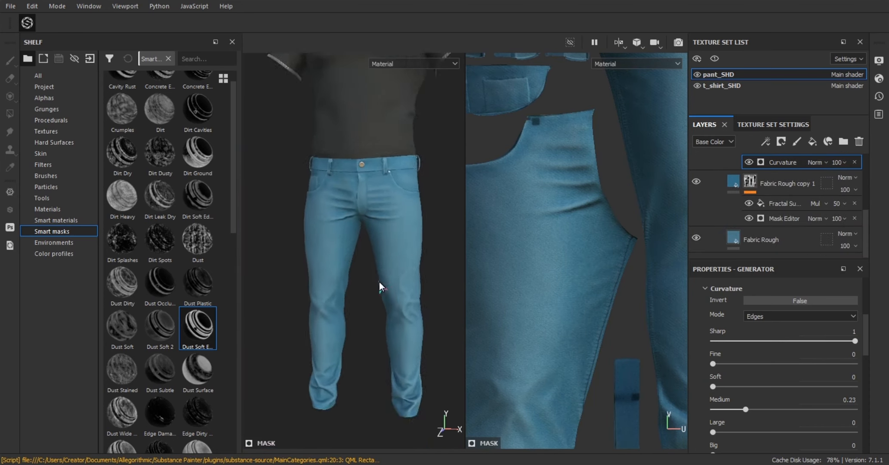
{"action": "left_click_drag", "start_coordinate": [379, 282], "coordinate": [367, 254], "text": "alt"}
{"action": "mouse_move", "coordinate": [367, 254]}
{"action": "right_mouse_down", "text": "shift"}
{"action": "mouse_move", "coordinate": [349, 236]}
{"action": "mouse_move", "coordinate": [361, 245]}
{"action": "right_mouse_up", "text": "shift"}
{"action": "mouse_move", "coordinate": [361, 246]}
{"action": "left_mouse_down", "text": "alt"}
{"action": "mouse_move", "coordinate": [353, 264]}
{"action": "mouse_move", "coordinate": [366, 249]}
{"action": "left_mouse_up", "text": "alt"}
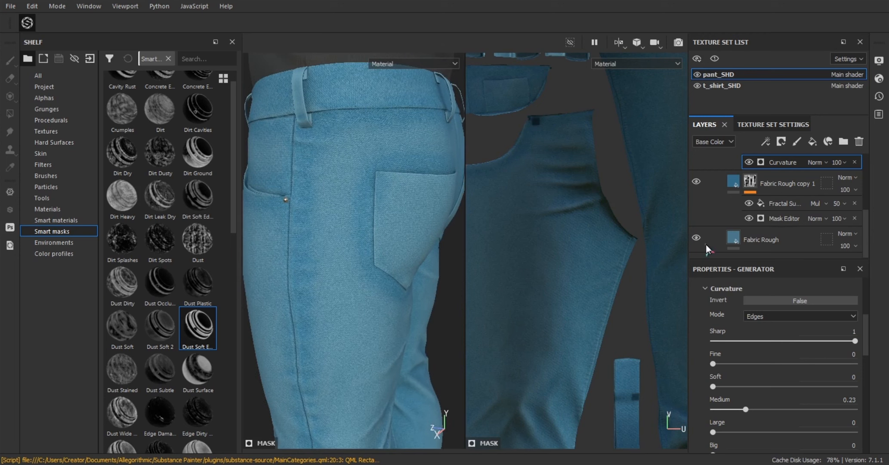
{"action": "scroll", "coordinate": [753, 211], "scroll_direction": "up", "scroll_amount": 2}
{"action": "left_click", "coordinate": [696, 216]}
{"action": "left_click", "coordinate": [696, 216]}
{"action": "left_click", "coordinate": [696, 215]}
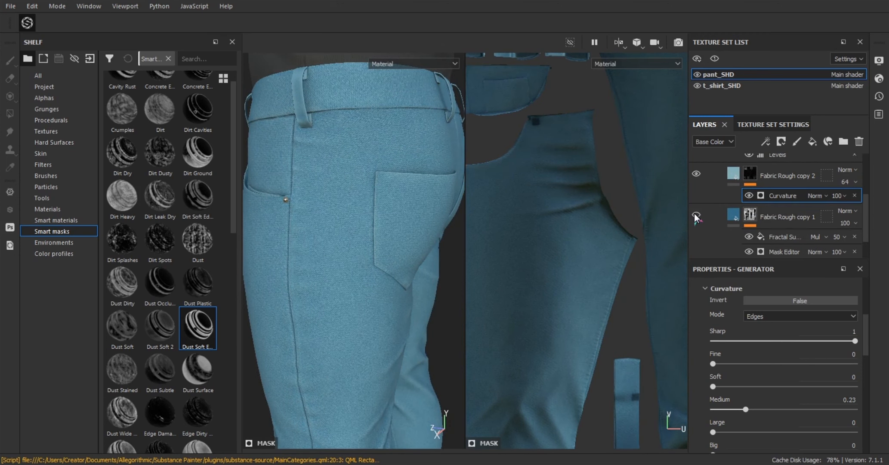
{"action": "left_click", "coordinate": [695, 215]}
{"action": "scroll", "coordinate": [765, 230], "scroll_direction": "down", "scroll_amount": 2}
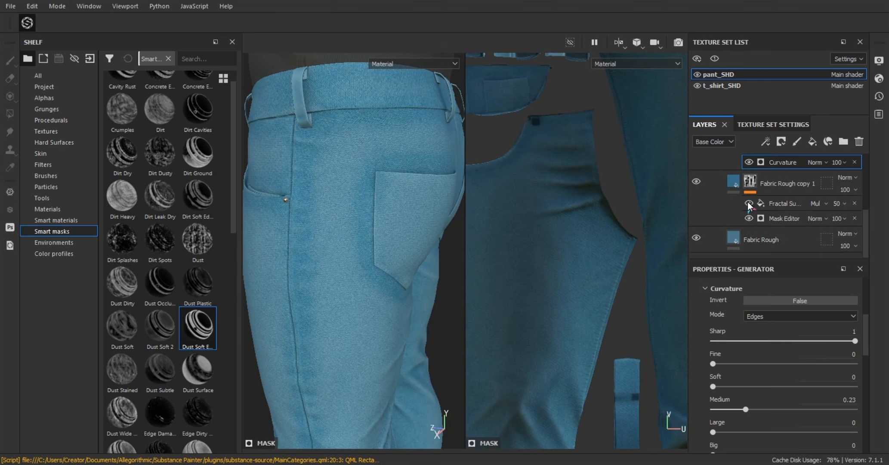
Step: Raise the opacity of the Fractal Sum fill in the Fabric Rough copy 1 mask to 100 and inspect the back pocket
{"action": "left_click", "coordinate": [837, 203]}
{"action": "left_click_drag", "start_coordinate": [420, 235], "coordinate": [345, 188], "text": "alt"}
{"action": "right_click_drag", "start_coordinate": [344, 188], "coordinate": [313, 197], "text": "shift"}
{"action": "left_click_drag", "start_coordinate": [384, 197], "coordinate": [284, 176], "text": "alt"}
{"action": "right_click_drag", "start_coordinate": [284, 177], "coordinate": [344, 211], "text": "alt"}
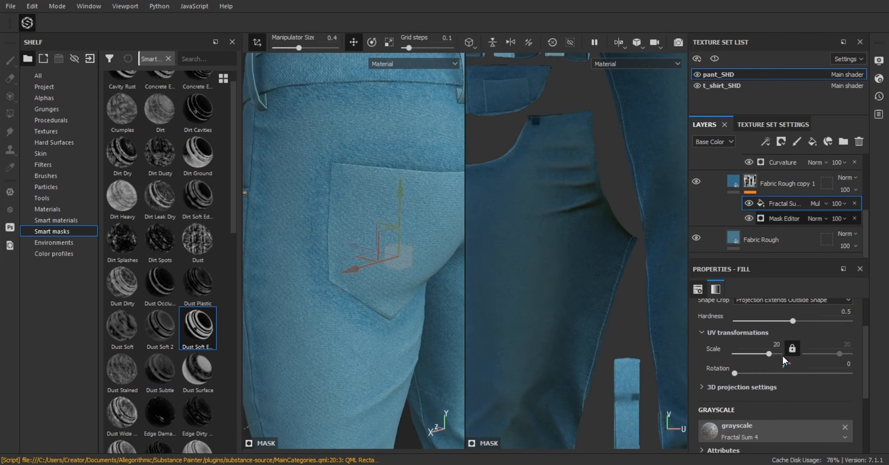
Step: Set Texture Opacity to 0.14 in the Mask Editor generator of Fabric Rough copy 1 and inspect the jeans
{"action": "left_click", "coordinate": [785, 218]}
{"action": "scroll", "coordinate": [775, 366], "scroll_direction": "down", "scroll_amount": 3}
{"action": "scroll", "coordinate": [775, 366], "scroll_direction": "up", "scroll_amount": 1}
{"action": "left_click_drag", "start_coordinate": [823, 379], "coordinate": [725, 370]}
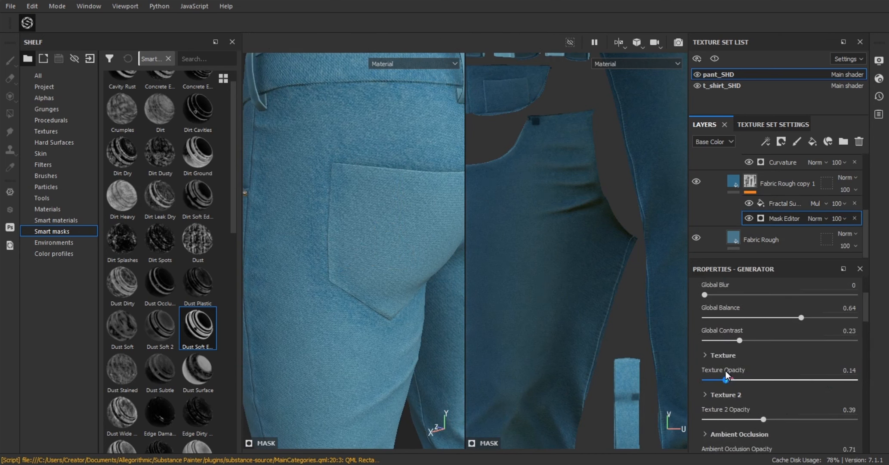
{"action": "right_click_drag", "start_coordinate": [423, 258], "coordinate": [307, 244], "text": "alt"}
{"action": "left_click_drag", "start_coordinate": [307, 244], "coordinate": [361, 223], "text": "alt"}
{"action": "right_click_drag", "start_coordinate": [361, 224], "coordinate": [320, 217], "text": "shift"}
{"action": "left_click_drag", "start_coordinate": [320, 217], "coordinate": [315, 245], "text": "alt"}
{"action": "right_click_drag", "start_coordinate": [315, 245], "coordinate": [354, 289], "text": "alt"}
Step: Set the Mask Editor's Global Blur to 0.54 and compare the jeans with Fabric Rough copy 1 hidden and shown
{"action": "scroll", "coordinate": [704, 331], "scroll_direction": "up", "scroll_amount": 1}
{"action": "mouse_move", "coordinate": [707, 328]}
{"action": "left_mouse_down"}
{"action": "mouse_move", "coordinate": [760, 328]}
{"action": "mouse_move", "coordinate": [709, 328]}
{"action": "left_mouse_up"}
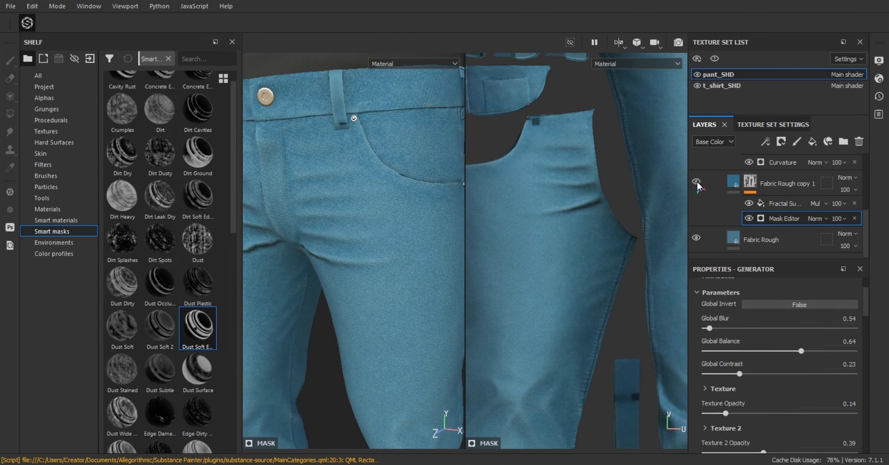
{"action": "left_click", "coordinate": [697, 181]}
{"action": "left_click", "coordinate": [698, 181]}
Step: Examine the denim on the knee, along the outer side seam and around the pocket rivet at close range
{"action": "right_click_drag", "start_coordinate": [370, 318], "coordinate": [307, 297], "text": "alt"}
{"action": "middle_click_drag", "start_coordinate": [307, 296], "coordinate": [323, 226], "text": "alt"}
{"action": "right_click_drag", "start_coordinate": [323, 226], "coordinate": [411, 292], "text": "alt"}
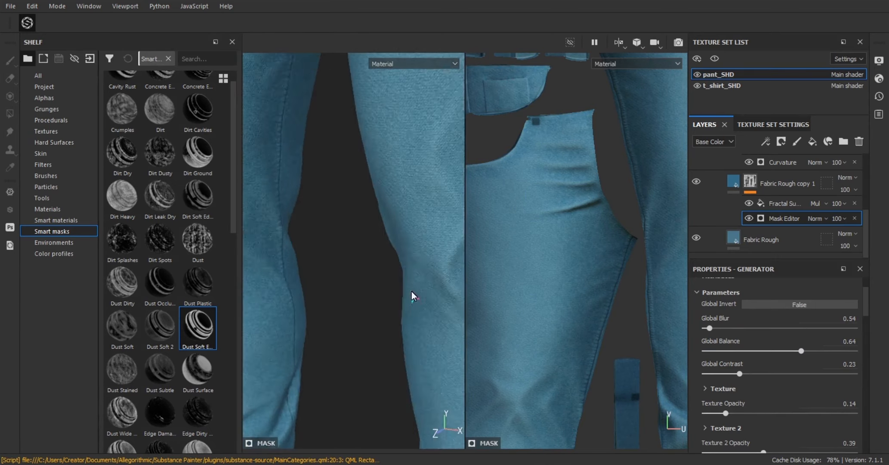
{"action": "middle_click_drag", "start_coordinate": [411, 291], "coordinate": [509, 59], "text": "alt"}
{"action": "left_click_drag", "start_coordinate": [400, 228], "coordinate": [316, 235], "text": "alt"}
{"action": "middle_click_drag", "start_coordinate": [316, 235], "coordinate": [324, 296], "text": "alt"}
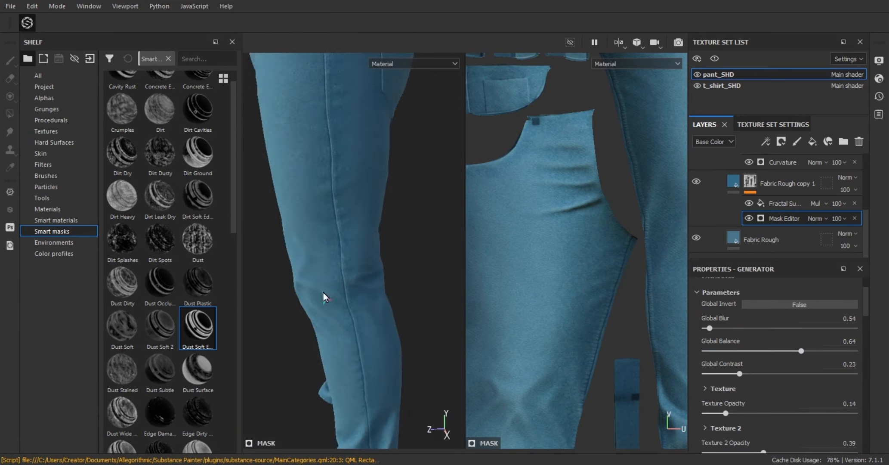
{"action": "right_click_drag", "start_coordinate": [324, 296], "coordinate": [361, 275], "text": "alt"}
{"action": "right_click_drag", "start_coordinate": [361, 275], "coordinate": [331, 253], "text": "shift"}
{"action": "right_click_drag", "start_coordinate": [331, 254], "coordinate": [353, 245], "text": "alt"}
{"action": "middle_click_drag", "start_coordinate": [353, 245], "coordinate": [373, 365], "text": "alt"}
{"action": "right_click_drag", "start_coordinate": [373, 365], "coordinate": [389, 355], "text": "alt"}
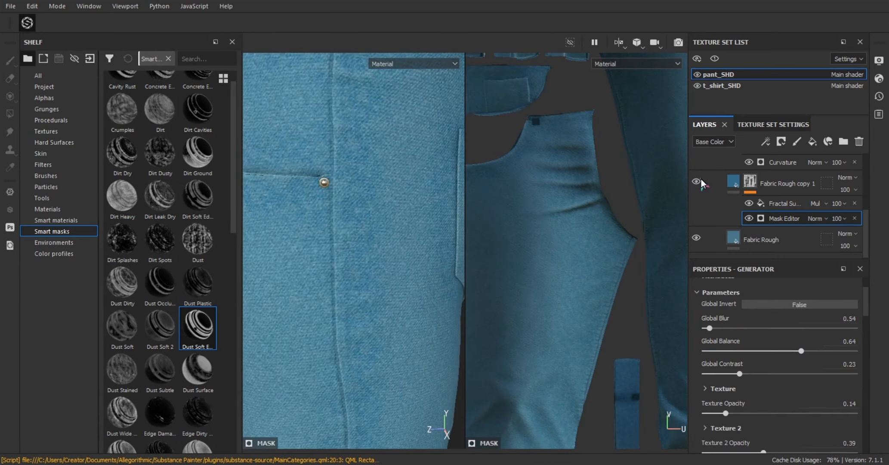
Step: Examine the front of the jeans around the waistband and fly, both from a distance and up close
{"action": "right_click_drag", "start_coordinate": [370, 240], "coordinate": [257, 203], "text": "alt"}
{"action": "middle_click_drag", "start_coordinate": [257, 202], "coordinate": [284, 258], "text": "alt"}
{"action": "left_click_drag", "start_coordinate": [284, 258], "coordinate": [337, 238], "text": "alt"}
{"action": "middle_click_drag", "start_coordinate": [254, 236], "coordinate": [333, 249], "text": "alt"}
{"action": "left_click_drag", "start_coordinate": [333, 249], "coordinate": [375, 259], "text": "alt"}
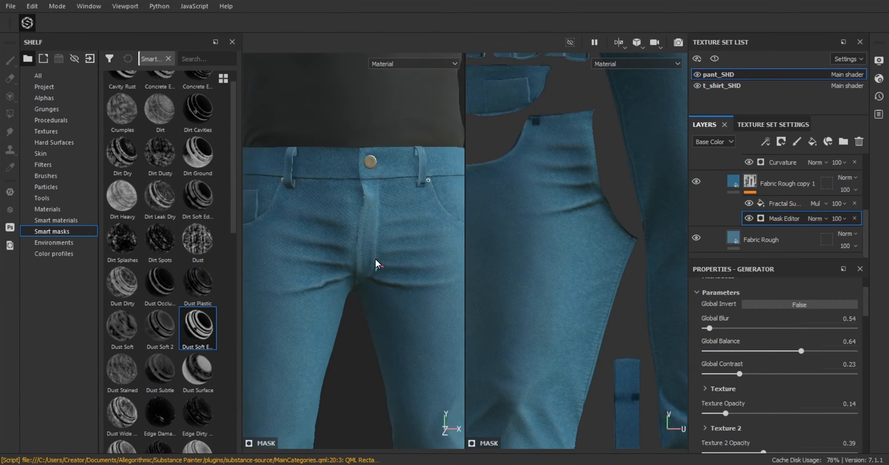
{"action": "mouse_move", "coordinate": [375, 259]}
{"action": "right_mouse_down", "text": "shift"}
{"action": "mouse_move", "coordinate": [362, 252]}
{"action": "mouse_move", "coordinate": [376, 245]}
{"action": "right_mouse_up", "text": "shift"}
{"action": "scroll", "coordinate": [353, 246], "scroll_direction": "down", "scroll_amount": 6}
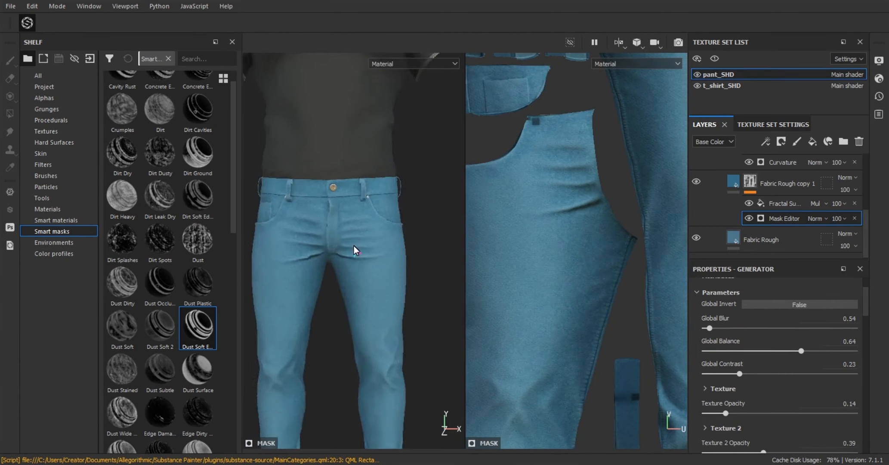
{"action": "scroll", "coordinate": [378, 258], "scroll_direction": "up", "scroll_amount": 8}
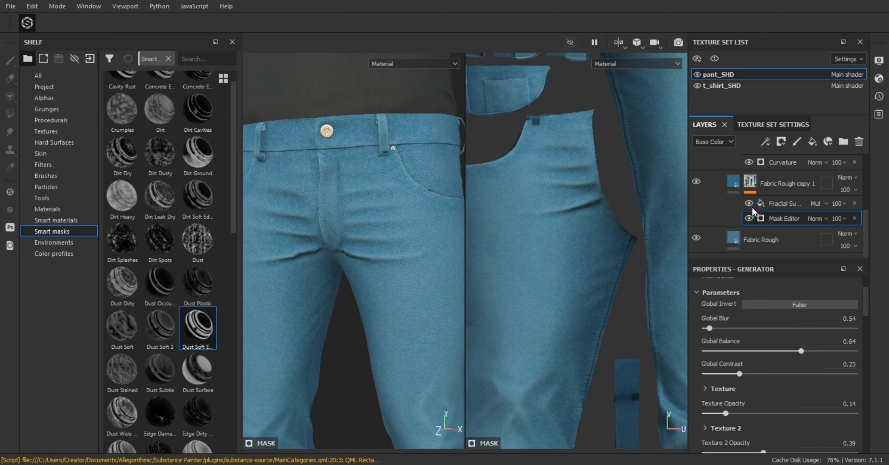
{"action": "left_click_drag", "start_coordinate": [438, 222], "coordinate": [344, 228], "text": "alt"}
Step: Set the Color parameter of the Fabric Rough copy 1 layer to a deep blue and check the whole jeans
{"action": "left_click", "coordinate": [733, 182]}
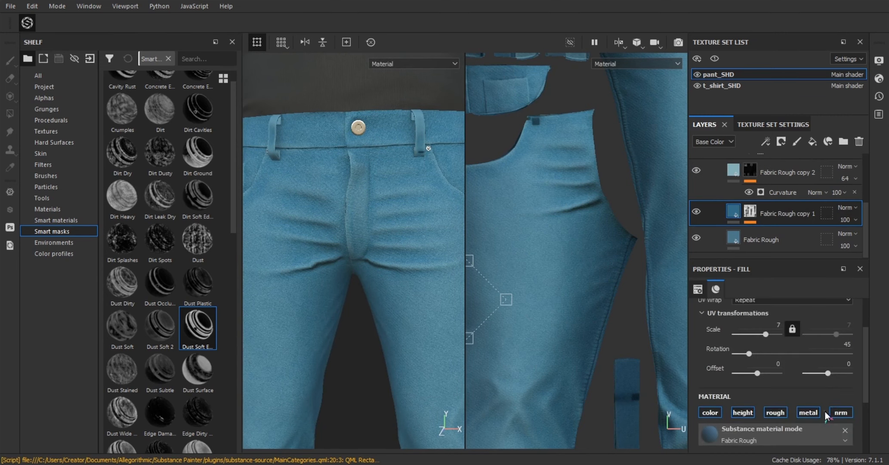
{"action": "scroll", "coordinate": [817, 408], "scroll_direction": "down", "scroll_amount": 3}
{"action": "left_click", "coordinate": [770, 406]}
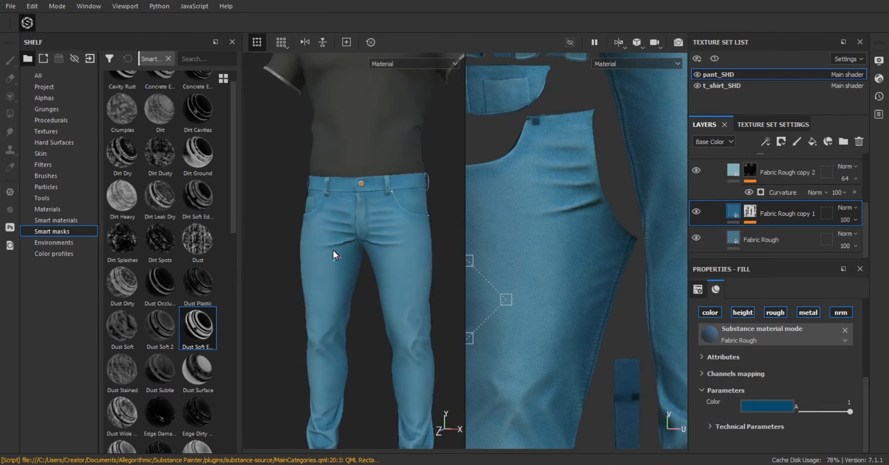
{"action": "scroll", "coordinate": [340, 248], "scroll_direction": "up", "scroll_amount": 5}
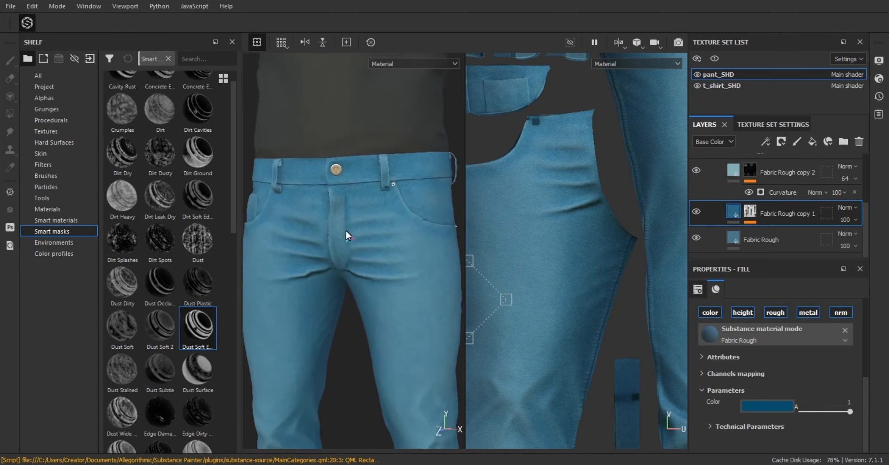
Step: Try a muted light blue as the colour of Fabric Rough copy 2 and compare the jeans without the layer
{"action": "left_click", "coordinate": [733, 171]}
{"action": "left_click", "coordinate": [767, 405]}
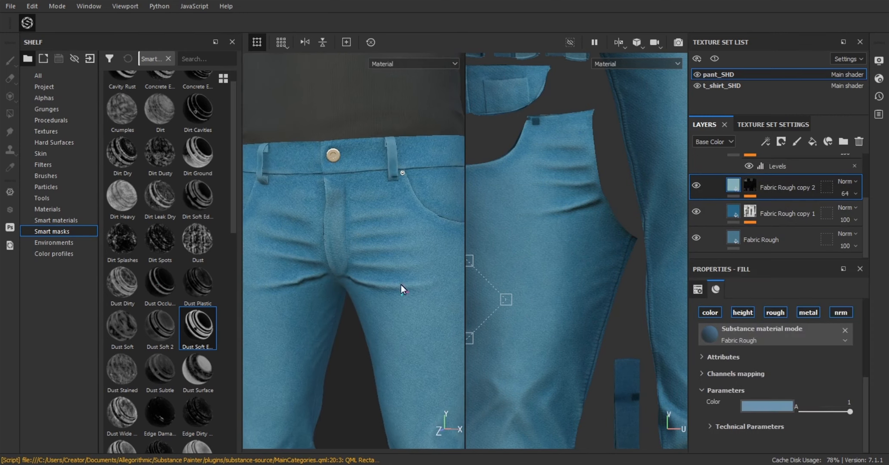
{"action": "scroll", "coordinate": [393, 290], "scroll_direction": "down", "scroll_amount": 5}
{"action": "scroll", "coordinate": [369, 298], "scroll_direction": "up", "scroll_amount": 3}
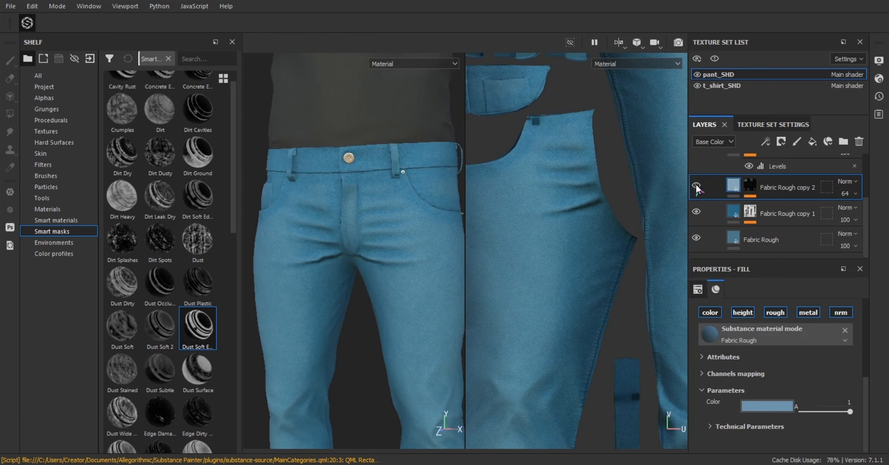
{"action": "left_click", "coordinate": [696, 186]}
{"action": "scroll", "coordinate": [412, 301], "scroll_direction": "up", "scroll_amount": 3}
Step: Change the colour of Fabric Rough copy 2 to a pale, desaturated teal so the worn creases stand out
{"action": "middle_click_drag", "start_coordinate": [451, 348], "coordinate": [383, 273], "text": "alt"}
{"action": "left_click", "coordinate": [762, 410]}
{"action": "left_click_drag", "start_coordinate": [830, 329], "coordinate": [843, 340]}
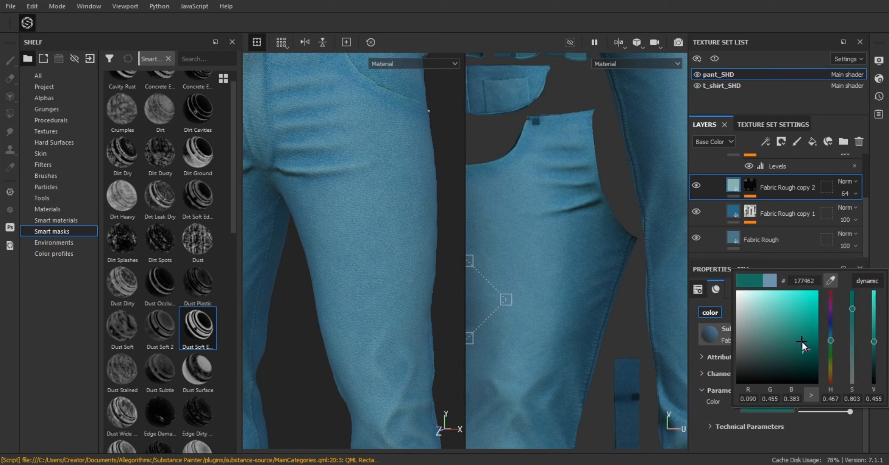
{"action": "left_click", "coordinate": [743, 314]}
{"action": "mouse_move", "coordinate": [753, 314]}
{"action": "left_mouse_down"}
{"action": "mouse_move", "coordinate": [743, 294]}
{"action": "mouse_move", "coordinate": [750, 308]}
{"action": "left_mouse_up"}
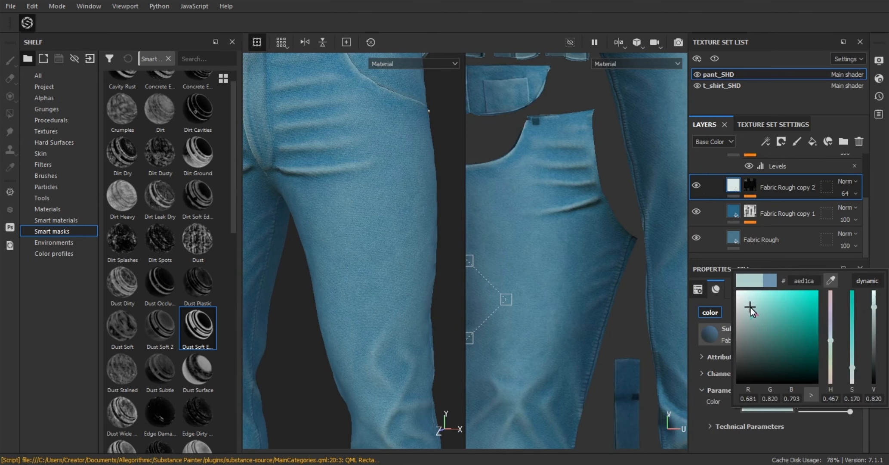
{"action": "key", "text": "f"}
{"action": "right_click_drag", "start_coordinate": [284, 224], "coordinate": [610, 287], "text": "alt"}
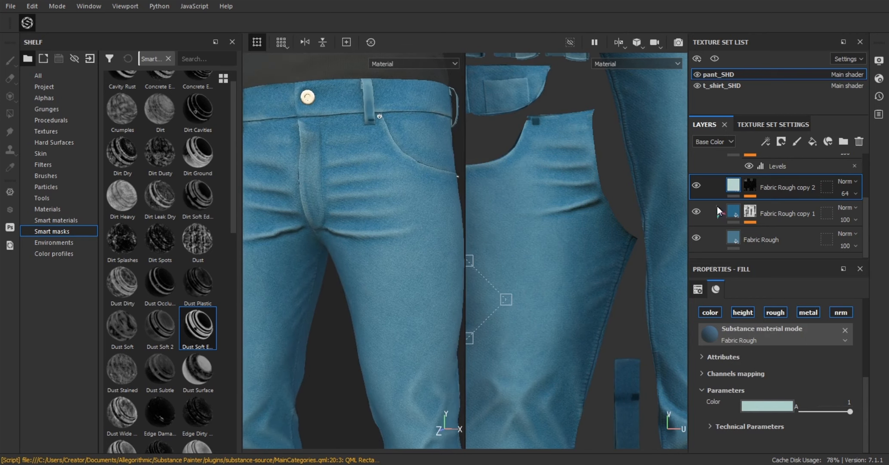
{"action": "left_click", "coordinate": [767, 406]}
Step: Compare the front and thighs of the jeans with the recoloured Fabric Rough copy 2 hidden and shown
{"action": "left_click", "coordinate": [695, 186]}
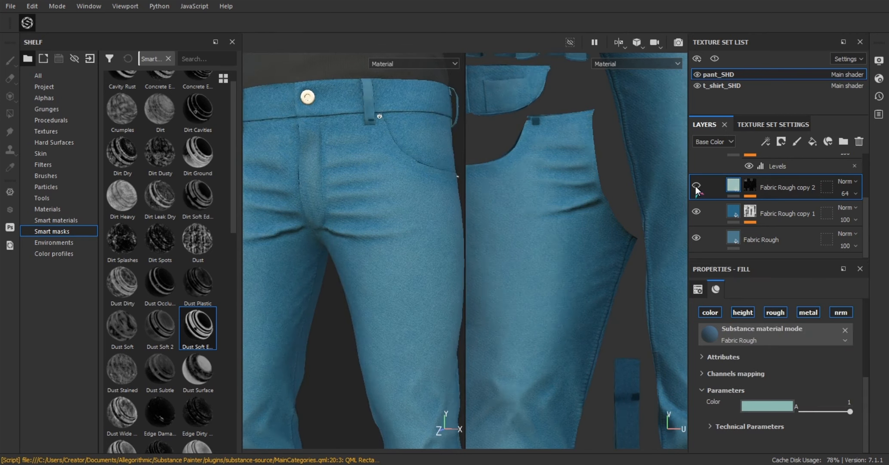
{"action": "left_click", "coordinate": [696, 186]}
{"action": "right_click_drag", "start_coordinate": [358, 220], "coordinate": [366, 254], "text": "alt"}
{"action": "left_click_drag", "start_coordinate": [366, 259], "coordinate": [340, 258], "text": "alt"}
{"action": "right_click_drag", "start_coordinate": [340, 258], "coordinate": [344, 230], "text": "alt"}
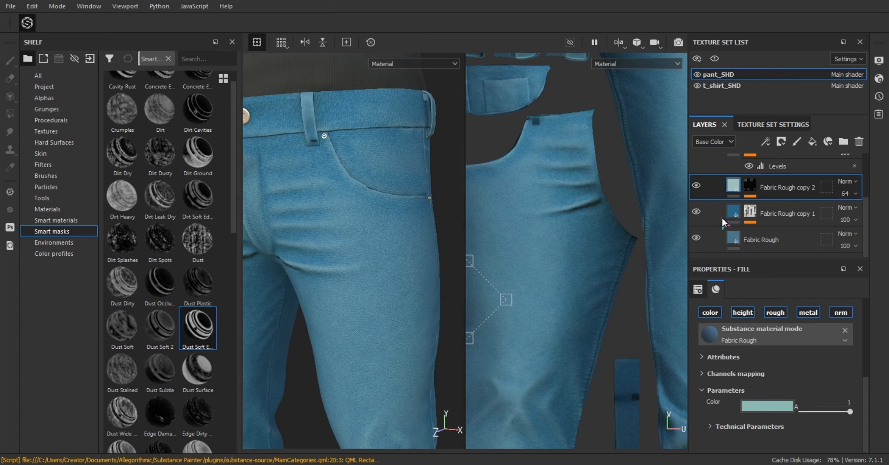
{"action": "left_click", "coordinate": [698, 186]}
{"action": "left_click", "coordinate": [698, 185]}
{"action": "left_click", "coordinate": [697, 186]}
{"action": "left_click", "coordinate": [698, 185]}
{"action": "middle_click_drag", "start_coordinate": [417, 283], "coordinate": [391, 196], "text": "alt"}
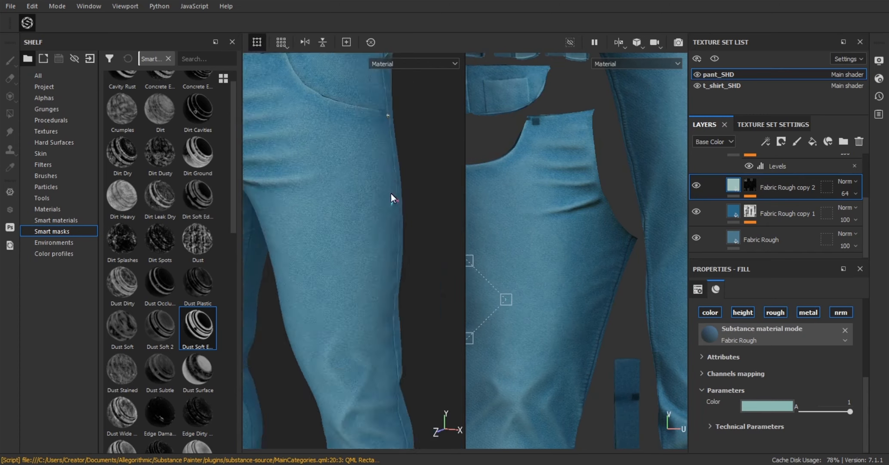
{"action": "right_click_drag", "start_coordinate": [391, 195], "coordinate": [396, 294], "text": "alt"}
{"action": "left_click", "coordinate": [696, 186]}
{"action": "left_click", "coordinate": [696, 186]}
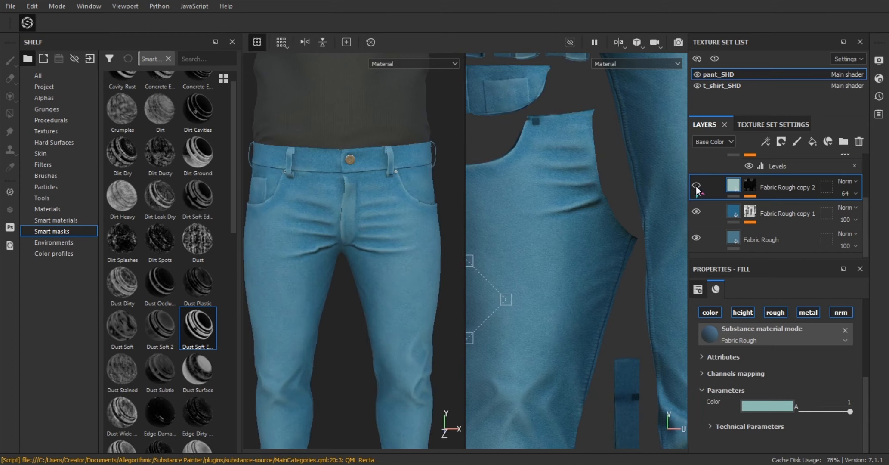
Step: Compare the creased lower leg and hem with Fabric Rough copy 2 hidden and shown
{"action": "middle_click_drag", "start_coordinate": [375, 413], "coordinate": [383, 258], "text": "alt"}
{"action": "left_click_drag", "start_coordinate": [383, 258], "coordinate": [359, 257], "text": "alt"}
{"action": "right_click_drag", "start_coordinate": [359, 257], "coordinate": [398, 267], "text": "alt"}
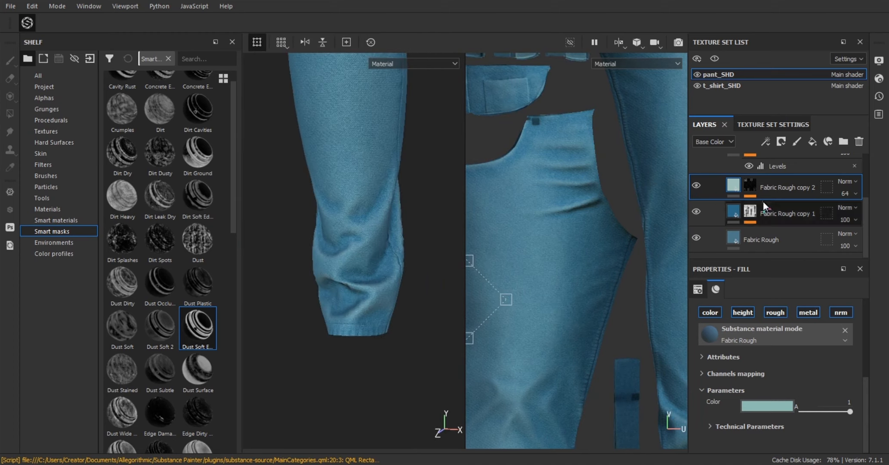
{"action": "left_click", "coordinate": [697, 187]}
{"action": "left_click", "coordinate": [696, 187]}
Step: Compare the back of the legs, back pockets and rear waistband with Fabric Rough copy 2 hidden and shown
{"action": "right_click_drag", "start_coordinate": [329, 268], "coordinate": [380, 298], "text": "alt"}
{"action": "left_click_drag", "start_coordinate": [381, 298], "coordinate": [265, 287], "text": "alt"}
{"action": "middle_click_drag", "start_coordinate": [405, 192], "coordinate": [380, 301], "text": "alt"}
{"action": "mouse_move", "coordinate": [381, 301]}
{"action": "right_mouse_down", "text": "alt"}
{"action": "mouse_move", "coordinate": [347, 300]}
{"action": "mouse_move", "coordinate": [389, 296]}
{"action": "right_mouse_up", "text": "alt"}
{"action": "left_click", "coordinate": [697, 186]}
{"action": "left_click", "coordinate": [697, 187]}
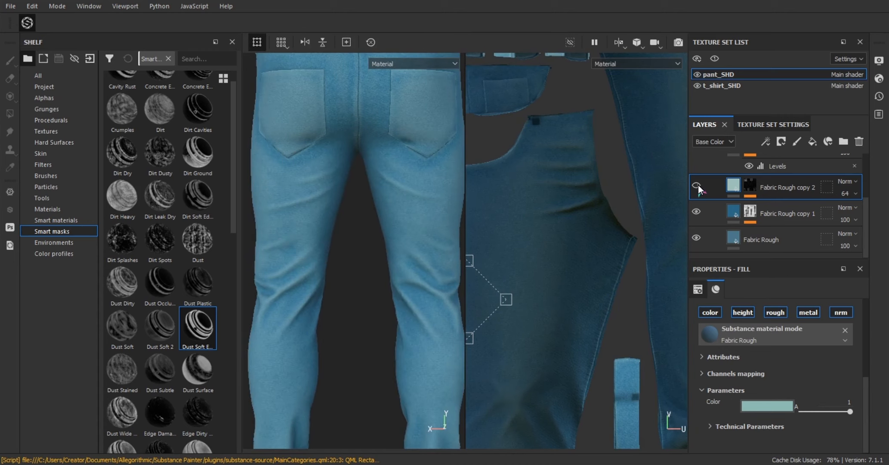
{"action": "middle_click_drag", "start_coordinate": [331, 158], "coordinate": [331, 292], "text": "alt"}
{"action": "right_click_drag", "start_coordinate": [331, 292], "coordinate": [329, 259], "text": "alt"}
{"action": "middle_click_drag", "start_coordinate": [302, 168], "coordinate": [323, 188], "text": "alt"}
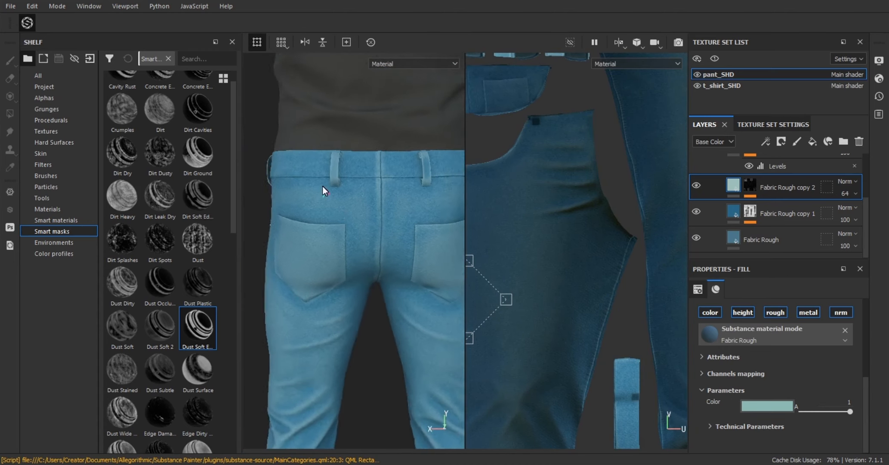
{"action": "right_click_drag", "start_coordinate": [323, 188], "coordinate": [344, 192], "text": "alt"}
{"action": "left_click", "coordinate": [696, 185]}
{"action": "left_click", "coordinate": [696, 185]}
Step: Set Sharp to 0.52 in the Curvature generator of the Fabric Rough copy 2 mask and inspect the jeans' front
{"action": "scroll", "coordinate": [800, 405], "scroll_direction": "up", "scroll_amount": 5}
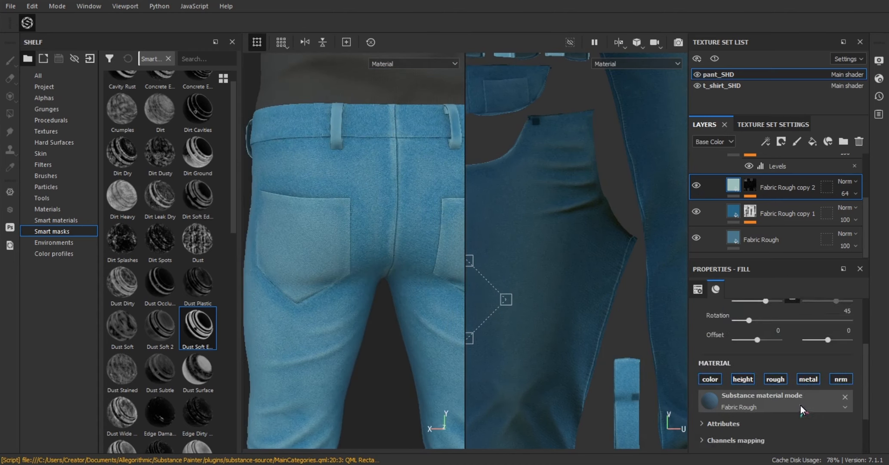
{"action": "left_click", "coordinate": [749, 189]}
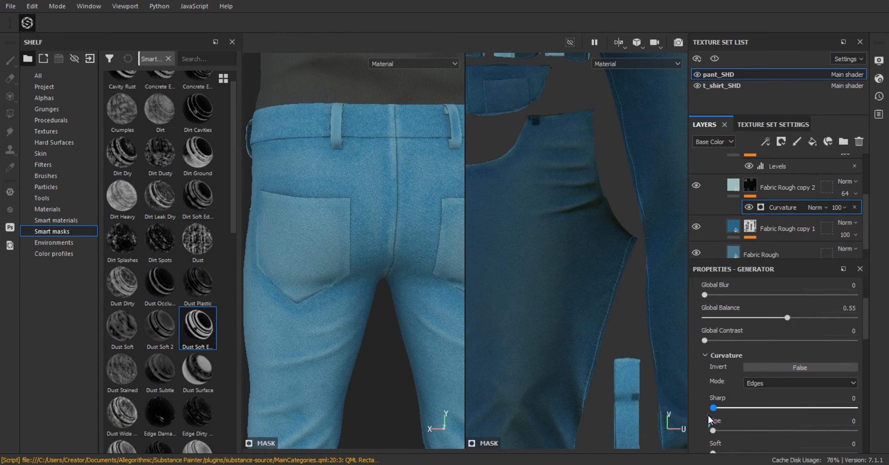
{"action": "left_click_drag", "start_coordinate": [707, 415], "coordinate": [785, 410]}
{"action": "right_click_drag", "start_coordinate": [335, 247], "coordinate": [250, 232], "text": "alt"}
{"action": "left_click_drag", "start_coordinate": [250, 232], "coordinate": [331, 241], "text": "alt"}
{"action": "right_click_drag", "start_coordinate": [331, 241], "coordinate": [382, 247], "text": "alt"}
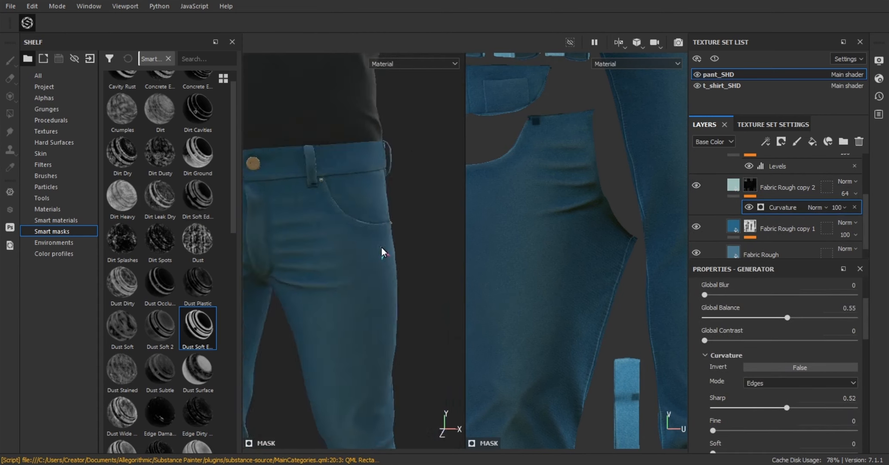
{"action": "left_click_drag", "start_coordinate": [382, 247], "coordinate": [424, 267], "text": "alt"}
Step: Try a Fine value of 1 in the Curvature generator and compare the jeans with Fabric Rough copy 2 hidden and shown
{"action": "scroll", "coordinate": [760, 392], "scroll_direction": "down", "scroll_amount": 3}
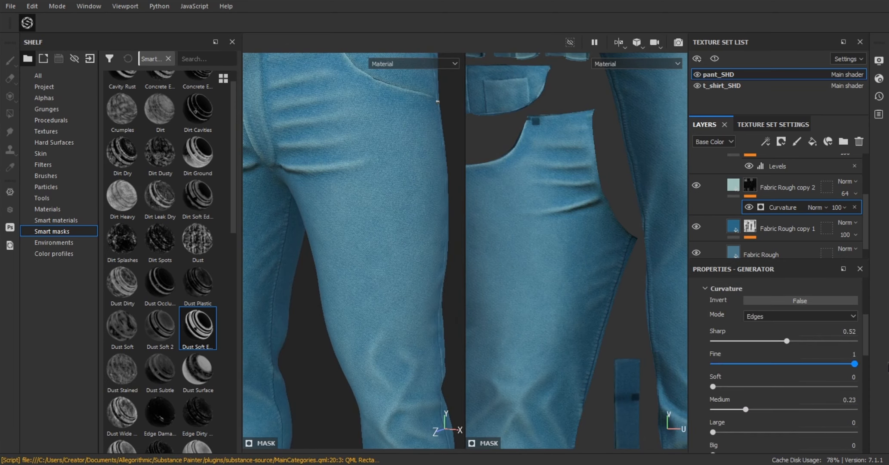
{"action": "left_click", "coordinate": [696, 186]}
{"action": "left_click", "coordinate": [695, 186]}
{"action": "middle_click_drag", "start_coordinate": [288, 101], "coordinate": [359, 198], "text": "alt"}
{"action": "left_click_drag", "start_coordinate": [360, 198], "coordinate": [364, 189], "text": "alt"}
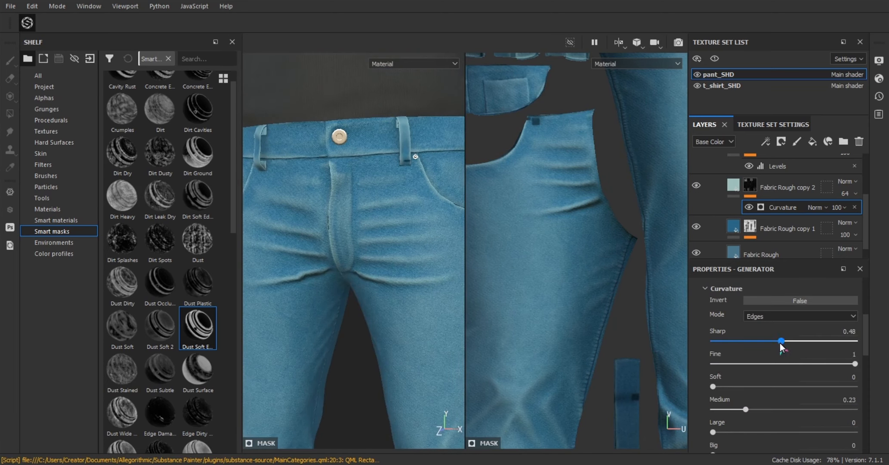
Step: Set the Curvature generator's Sharp to 0.48, Fine to 0.61 and Soft to 0.33, checking the creases on the jeans
{"action": "right_click_drag", "start_coordinate": [428, 372], "coordinate": [410, 341], "text": "alt"}
{"action": "scroll", "coordinate": [711, 347], "scroll_direction": "down", "scroll_amount": 1}
{"action": "left_click_drag", "start_coordinate": [712, 352], "coordinate": [816, 359]}
{"action": "right_click_drag", "start_coordinate": [367, 282], "coordinate": [316, 232], "text": "alt"}
{"action": "middle_click_drag", "start_coordinate": [316, 232], "coordinate": [359, 262], "text": "alt"}
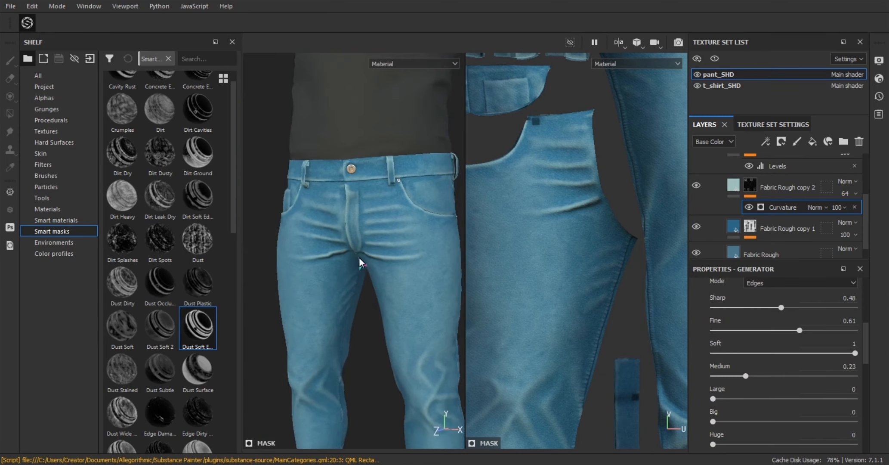
{"action": "right_click_drag", "start_coordinate": [359, 262], "coordinate": [415, 296], "text": "alt"}
{"action": "left_click_drag", "start_coordinate": [817, 352], "coordinate": [806, 351]}
{"action": "middle_click_drag", "start_coordinate": [449, 380], "coordinate": [371, 335], "text": "alt"}
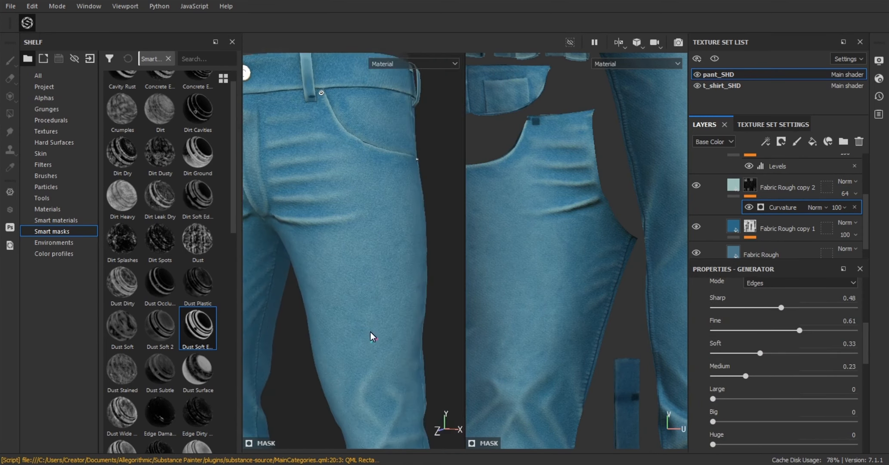
Step: Set the Curvature generator's Medium value to 0.29 and inspect the wear along the legs
{"action": "left_click_drag", "start_coordinate": [712, 375], "coordinate": [798, 377]}
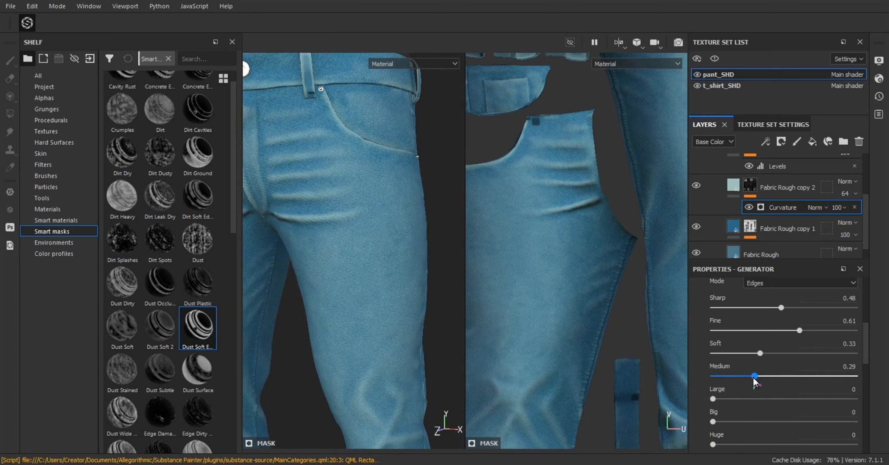
{"action": "right_click_drag", "start_coordinate": [419, 346], "coordinate": [308, 268], "text": "alt"}
{"action": "middle_click_drag", "start_coordinate": [307, 268], "coordinate": [305, 220], "text": "alt"}
{"action": "right_click_drag", "start_coordinate": [305, 220], "coordinate": [365, 254], "text": "alt"}
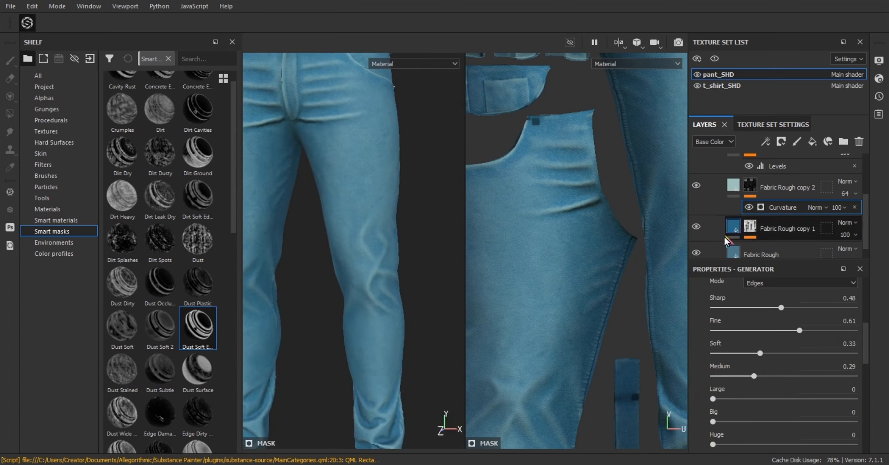
Step: Adjust the colour of the base Fabric Rough layer to a slightly lighter blue and inspect the hip area
{"action": "scroll", "coordinate": [762, 243], "scroll_direction": "down", "scroll_amount": 1}
{"action": "left_click", "coordinate": [762, 244]}
{"action": "scroll", "coordinate": [775, 373], "scroll_direction": "down", "scroll_amount": 5}
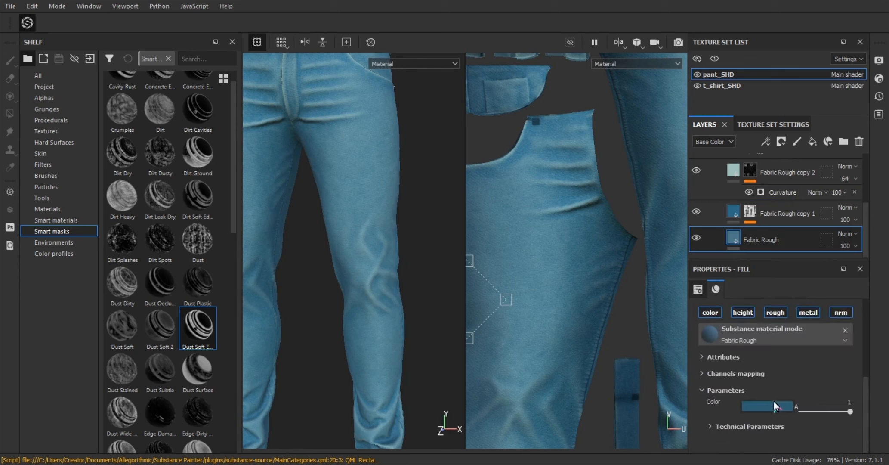
{"action": "left_click", "coordinate": [773, 403]}
{"action": "mouse_move", "coordinate": [781, 329]}
{"action": "left_mouse_down"}
{"action": "mouse_move", "coordinate": [779, 313]}
{"action": "mouse_move", "coordinate": [790, 333]}
{"action": "left_mouse_up"}
{"action": "right_click_drag", "start_coordinate": [424, 327], "coordinate": [399, 349], "text": "alt"}
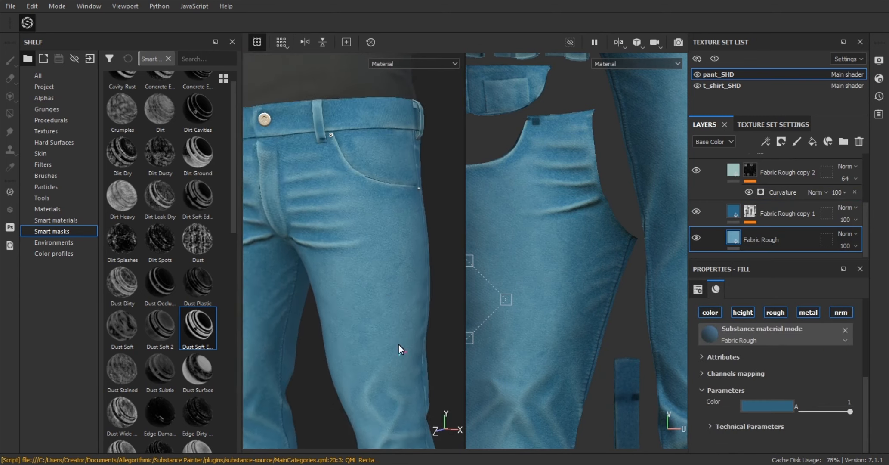
Step: Darken the colour of the base Fabric Rough layer to a deeper blue and check the front of the jeans
{"action": "mouse_move", "coordinate": [309, 235]}
{"action": "middle_mouse_down", "text": "alt"}
{"action": "mouse_move", "coordinate": [353, 246]}
{"action": "mouse_move", "coordinate": [299, 235]}
{"action": "middle_mouse_up", "text": "alt"}
{"action": "left_click", "coordinate": [696, 171]}
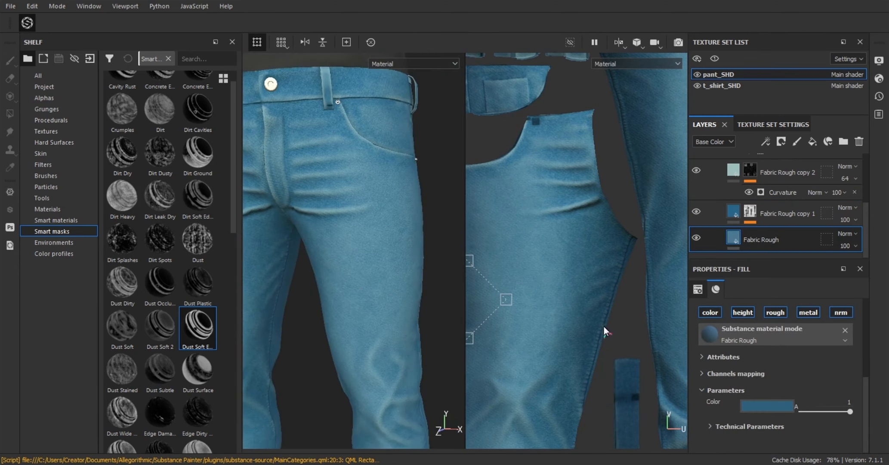
{"action": "left_click", "coordinate": [766, 405]}
{"action": "left_click_drag", "start_coordinate": [791, 349], "coordinate": [795, 339]}
{"action": "right_click_drag", "start_coordinate": [422, 314], "coordinate": [359, 284], "text": "alt"}
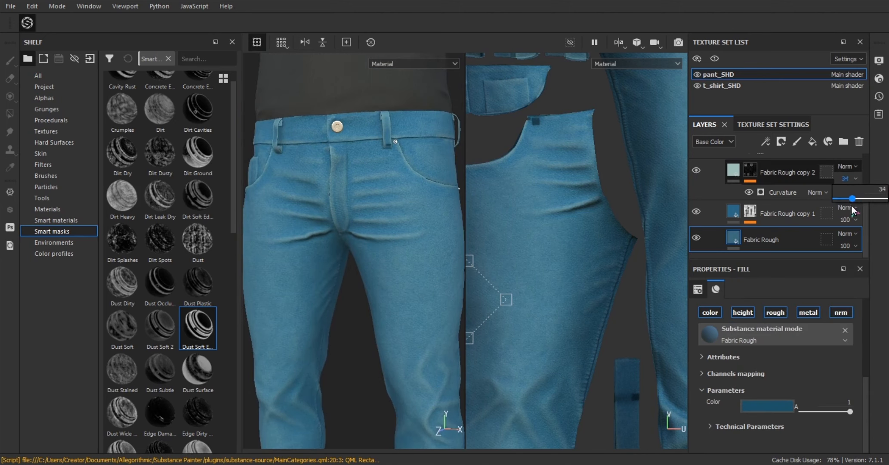
Step: Set the opacity of Fabric Rough copy 2 to 35 and compare the jeans with that layer hidden and shown
{"action": "left_click_drag", "start_coordinate": [852, 206], "coordinate": [853, 206]}
{"action": "right_click_drag", "start_coordinate": [409, 241], "coordinate": [394, 301], "text": "alt"}
{"action": "left_click", "coordinate": [697, 170]}
{"action": "left_click", "coordinate": [697, 170]}
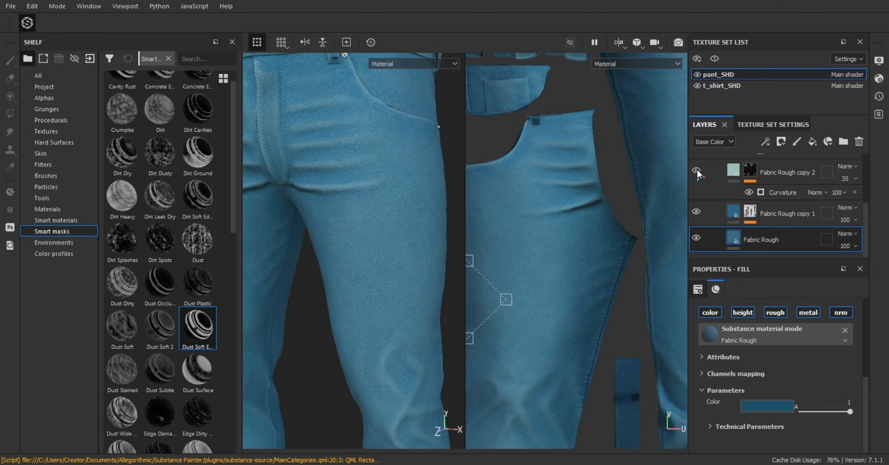
Step: Examine the creases around the fly and thighs, comparing the jeans with Fabric Rough copy 2 hidden and shown
{"action": "right_click_drag", "start_coordinate": [366, 258], "coordinate": [366, 220], "text": "alt"}
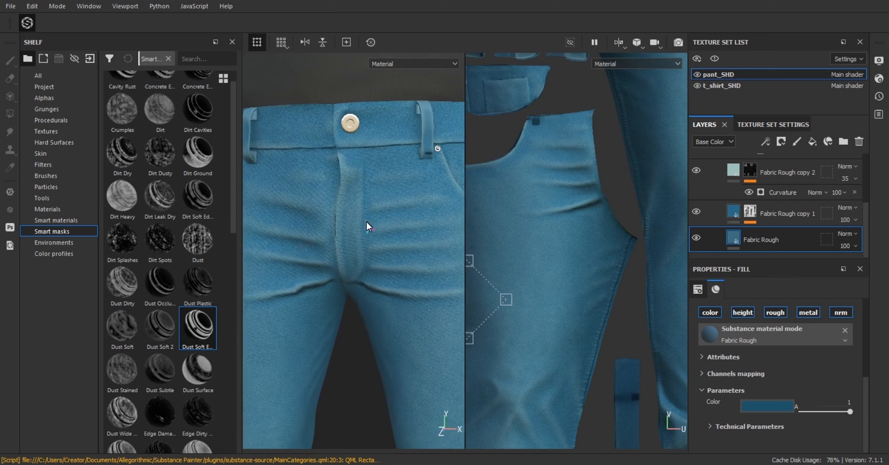
{"action": "middle_click_drag", "start_coordinate": [366, 221], "coordinate": [364, 226], "text": "alt"}
{"action": "left_click", "coordinate": [695, 169]}
{"action": "left_click", "coordinate": [696, 168]}
{"action": "left_click", "coordinate": [695, 167]}
{"action": "left_click", "coordinate": [696, 168]}
{"action": "right_click_drag", "start_coordinate": [470, 241], "coordinate": [356, 238], "text": "alt"}
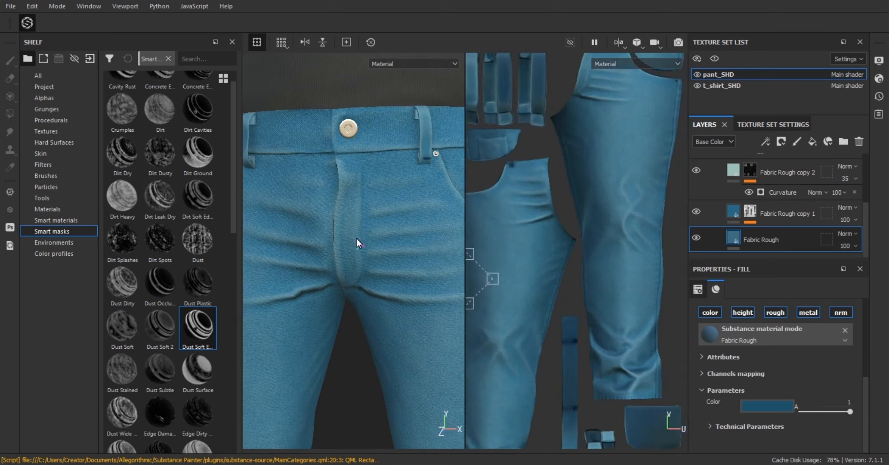
{"action": "left_click_drag", "start_coordinate": [357, 243], "coordinate": [357, 224], "text": "alt"}
{"action": "right_click_drag", "start_coordinate": [357, 224], "coordinate": [386, 236], "text": "alt"}
{"action": "right_click_drag", "start_coordinate": [559, 335], "coordinate": [593, 353], "text": "alt"}
{"action": "mouse_move", "coordinate": [430, 288]}
{"action": "right_mouse_down", "text": "alt"}
{"action": "mouse_move", "coordinate": [380, 280]}
{"action": "mouse_move", "coordinate": [415, 288]}
{"action": "right_mouse_up", "text": "alt"}
{"action": "scroll", "coordinate": [789, 364], "scroll_direction": "up", "scroll_amount": 4}
{"action": "scroll", "coordinate": [774, 383], "scroll_direction": "down", "scroll_amount": 4}
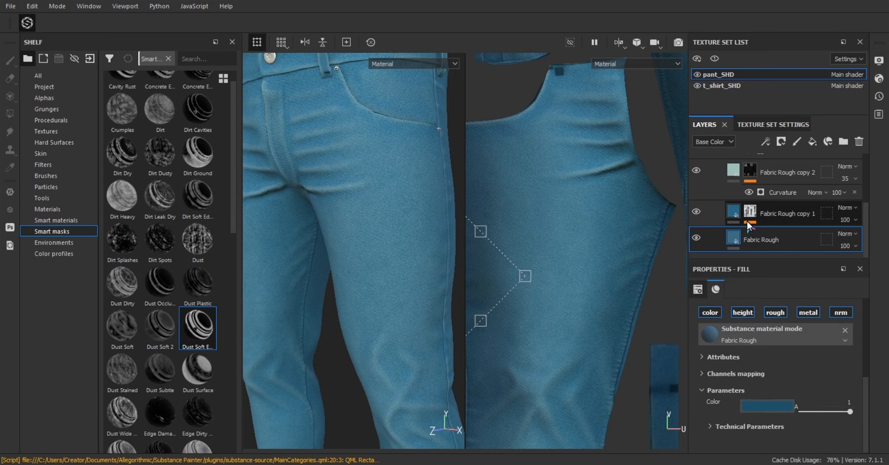
Step: Change the base Fabric Rough layer's colour to a darker, more saturated blue and inspect the front of the leg
{"action": "left_click", "coordinate": [767, 406]}
{"action": "left_click_drag", "start_coordinate": [793, 341], "coordinate": [809, 346]}
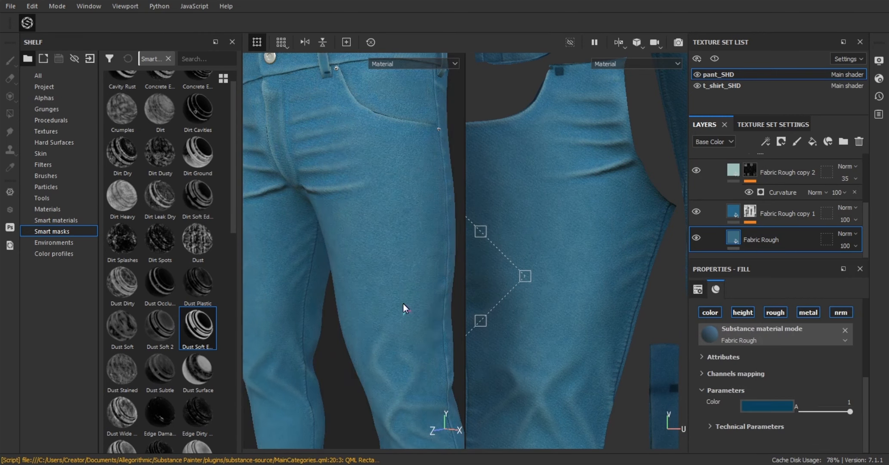
{"action": "left_click_drag", "start_coordinate": [403, 303], "coordinate": [411, 309], "text": "alt"}
{"action": "scroll", "coordinate": [823, 350], "scroll_direction": "up", "scroll_amount": 5}
Step: Compare the fabric layers' visibility and adjust the colour of Fabric Rough copy 2 to a pale blue-green
{"action": "left_click", "coordinate": [787, 215]}
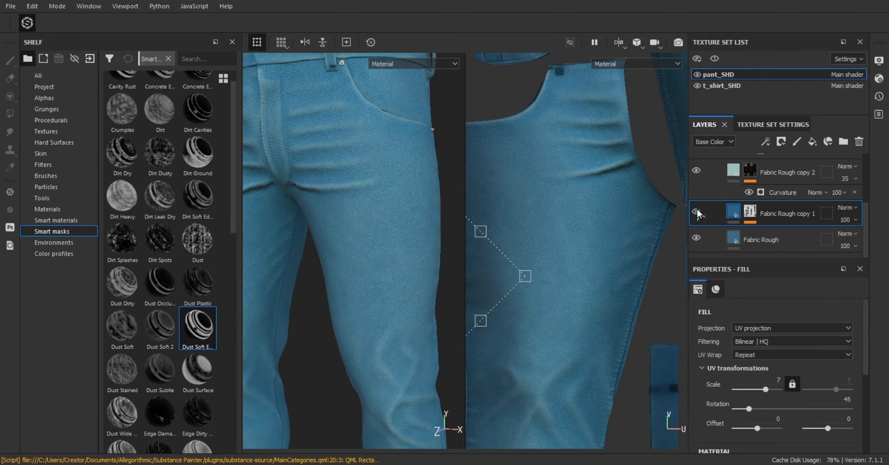
{"action": "scroll", "coordinate": [698, 207], "scroll_direction": "up", "scroll_amount": 1}
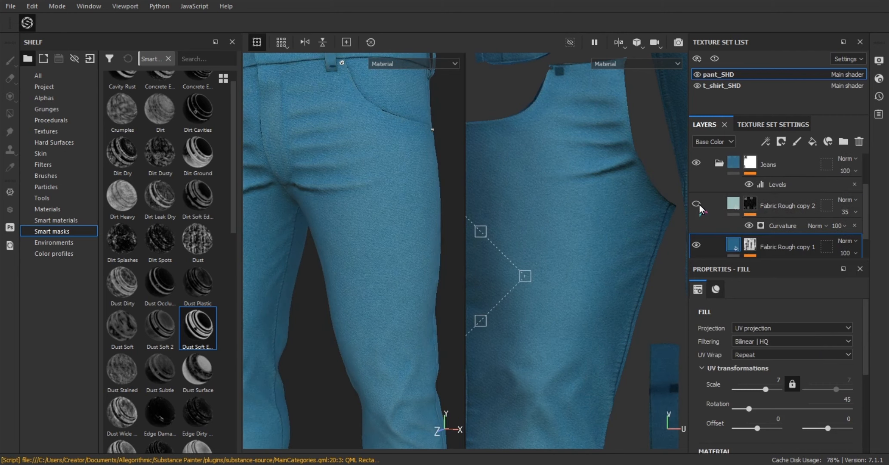
{"action": "left_click", "coordinate": [700, 205]}
{"action": "scroll", "coordinate": [774, 395], "scroll_direction": "down", "scroll_amount": 3}
{"action": "left_click", "coordinate": [774, 404]}
{"action": "left_click_drag", "start_coordinate": [760, 316], "coordinate": [754, 309]}
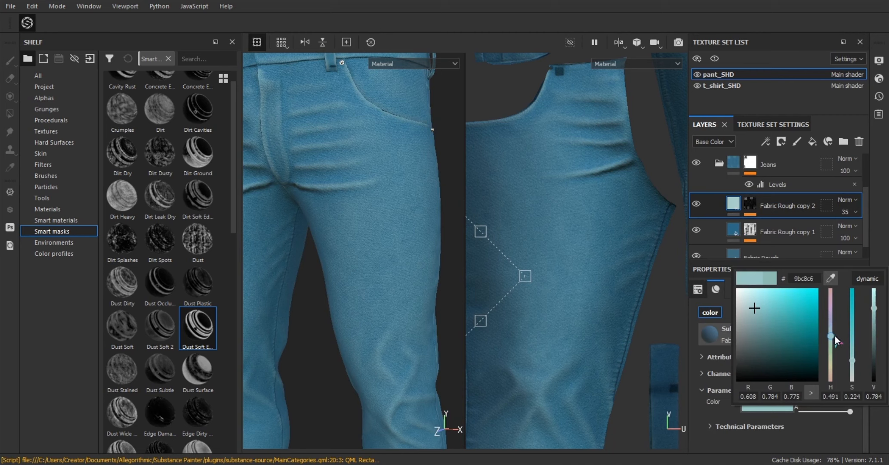
Step: Examine the wear around the knees with Fabric Rough copy 2 hidden and shown
{"action": "scroll", "coordinate": [357, 222], "scroll_direction": "down", "scroll_amount": 4}
{"action": "left_click_drag", "start_coordinate": [357, 222], "coordinate": [355, 266], "text": "alt"}
{"action": "scroll", "coordinate": [339, 214], "scroll_direction": "up", "scroll_amount": 4}
{"action": "left_click", "coordinate": [699, 204]}
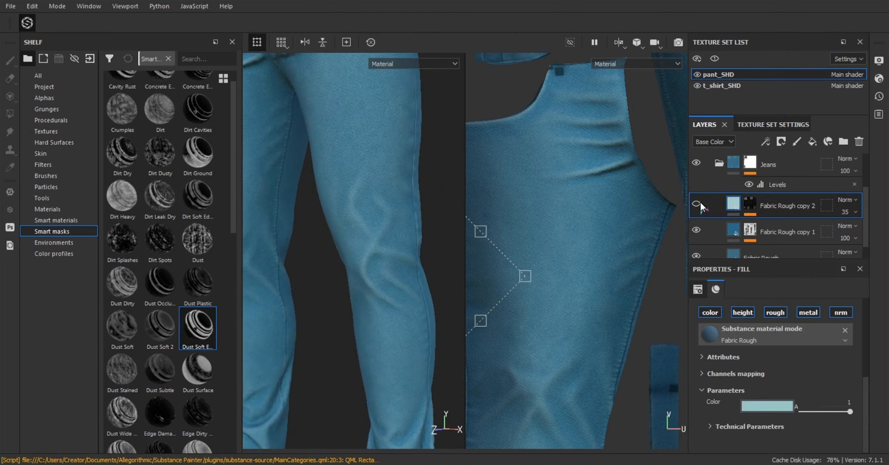
{"action": "left_click", "coordinate": [700, 202]}
Step: Open the Curvature generator on Fabric Rough copy 2's mask and try Soft at 0 with Medium at 0.24
{"action": "left_click", "coordinate": [750, 213]}
{"action": "left_click", "coordinate": [780, 227]}
{"action": "scroll", "coordinate": [361, 287], "scroll_direction": "down", "scroll_amount": 3}
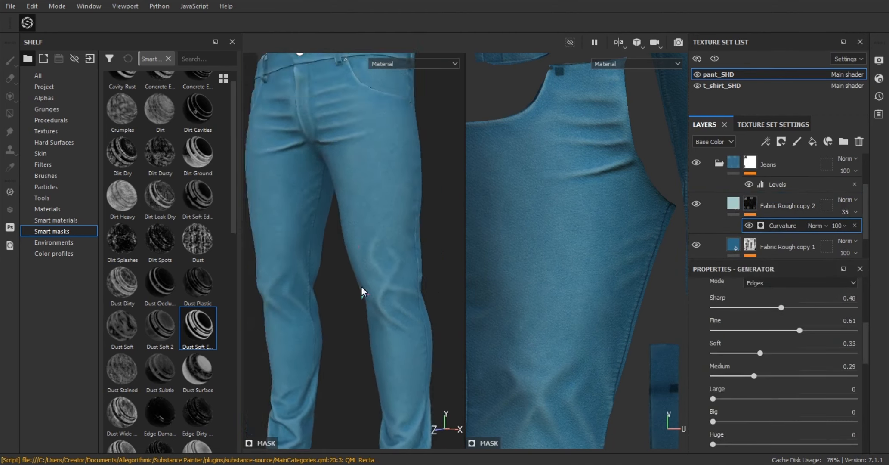
{"action": "middle_click_drag", "start_coordinate": [354, 165], "coordinate": [365, 254], "text": "alt"}
{"action": "scroll", "coordinate": [365, 254], "scroll_direction": "up", "scroll_amount": 2}
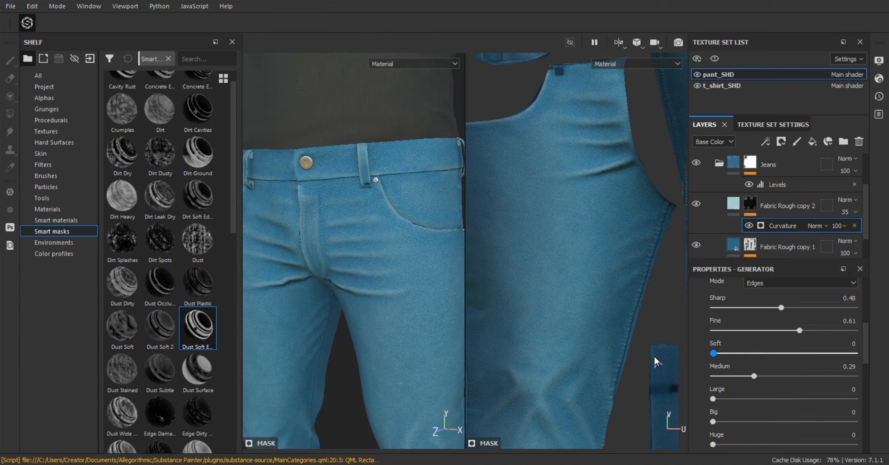
{"action": "scroll", "coordinate": [381, 262], "scroll_direction": "up", "scroll_amount": 1}
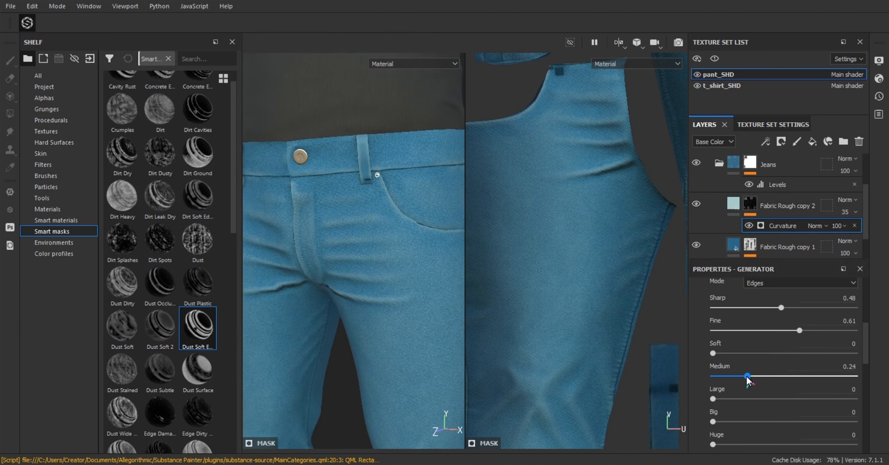
{"action": "scroll", "coordinate": [291, 297], "scroll_direction": "down", "scroll_amount": 3}
{"action": "scroll", "coordinate": [391, 283], "scroll_direction": "up", "scroll_amount": 3}
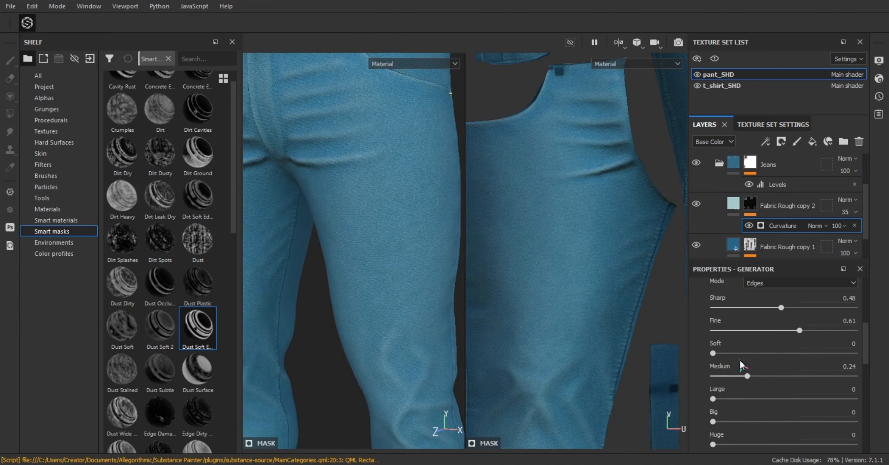
Step: Set the Curvature generator's Sharp to 1, Fine to 0.57, Soft to 0.49 and Medium to 0.44
{"action": "scroll", "coordinate": [395, 262], "scroll_direction": "down", "scroll_amount": 2}
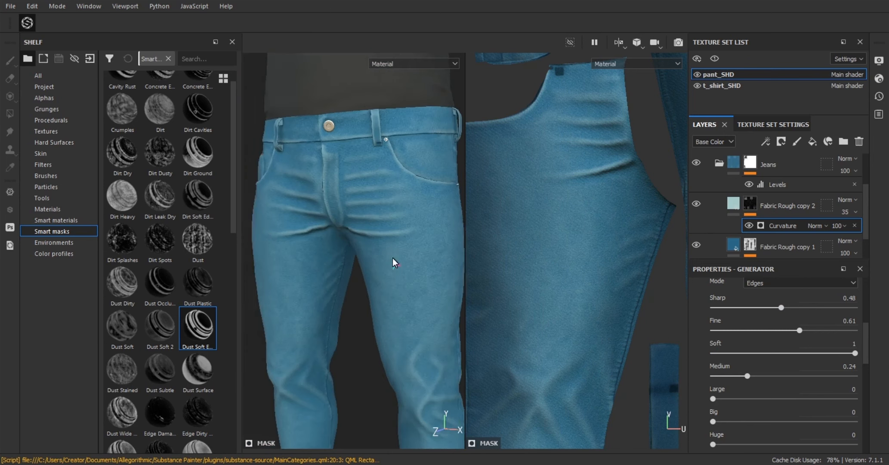
{"action": "scroll", "coordinate": [392, 259], "scroll_direction": "up", "scroll_amount": 1}
{"action": "left_click_drag", "start_coordinate": [799, 330], "coordinate": [832, 349]}
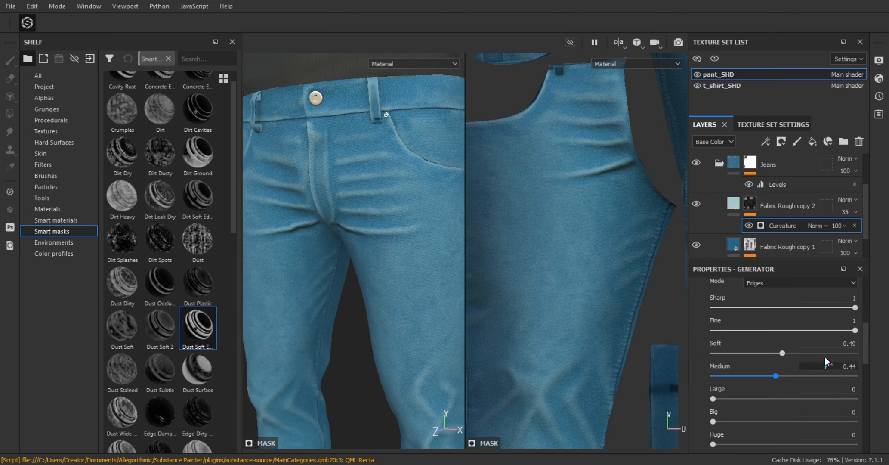
{"action": "scroll", "coordinate": [790, 360], "scroll_direction": "down", "scroll_amount": 2}
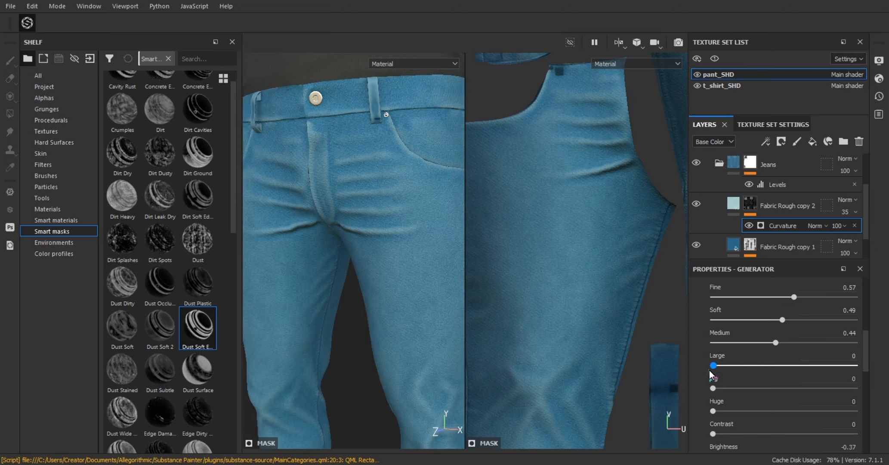
Step: Try a Contrast value of 0.22 in the Curvature generator and check the creases on the jeans
{"action": "mouse_move", "coordinate": [712, 388]}
{"action": "left_mouse_down"}
{"action": "mouse_move", "coordinate": [734, 388]}
{"action": "mouse_move", "coordinate": [710, 389]}
{"action": "mouse_move", "coordinate": [738, 411]}
{"action": "mouse_move", "coordinate": [759, 412]}
{"action": "mouse_move", "coordinate": [744, 400]}
{"action": "left_mouse_up"}
{"action": "scroll", "coordinate": [722, 415], "scroll_direction": "down", "scroll_amount": 2}
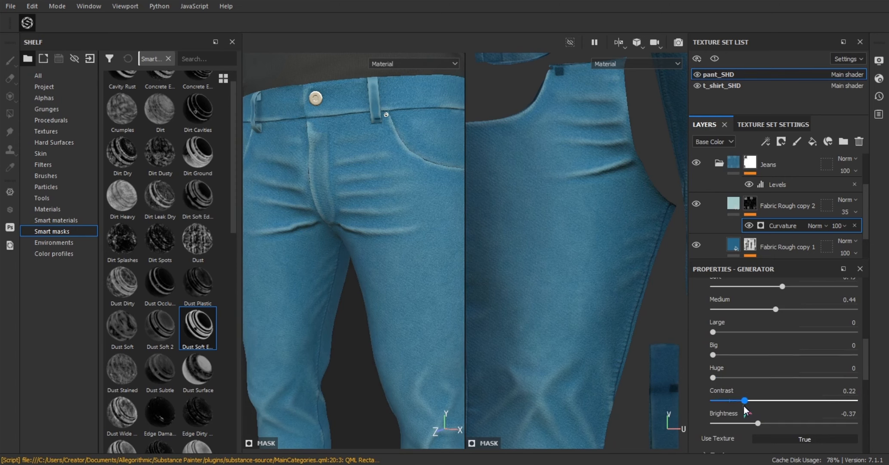
{"action": "scroll", "coordinate": [347, 279], "scroll_direction": "down", "scroll_amount": 4}
{"action": "scroll", "coordinate": [348, 279], "scroll_direction": "up", "scroll_amount": 4}
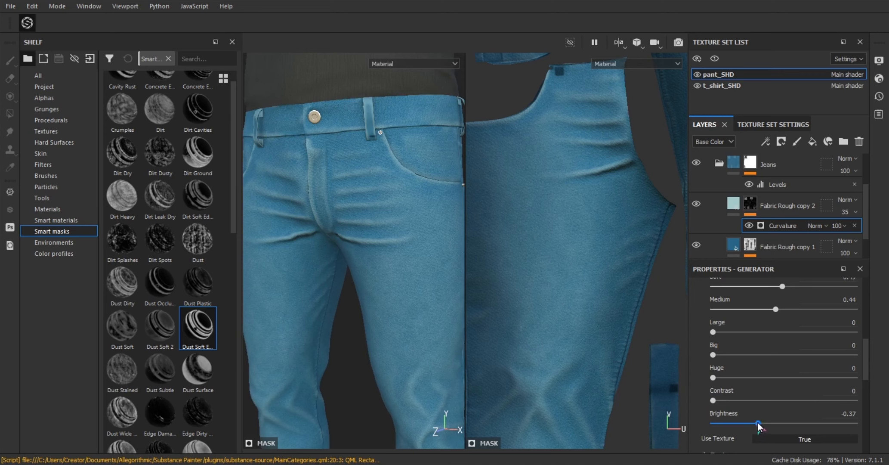
Step: Set the Curvature generator's Brightness to -0.55 and compare the legs with Fabric Rough copy 2 hidden and shown
{"action": "mouse_move", "coordinate": [742, 424]}
{"action": "left_mouse_down"}
{"action": "mouse_move", "coordinate": [715, 427]}
{"action": "mouse_move", "coordinate": [744, 434]}
{"action": "left_mouse_up"}
{"action": "scroll", "coordinate": [338, 278], "scroll_direction": "down", "scroll_amount": 4}
{"action": "scroll", "coordinate": [346, 226], "scroll_direction": "up", "scroll_amount": 3}
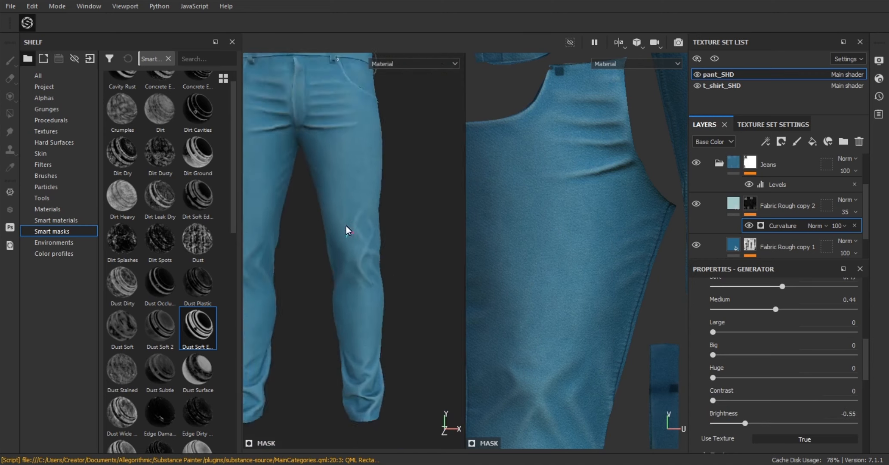
{"action": "scroll", "coordinate": [345, 226], "scroll_direction": "up", "scroll_amount": 5}
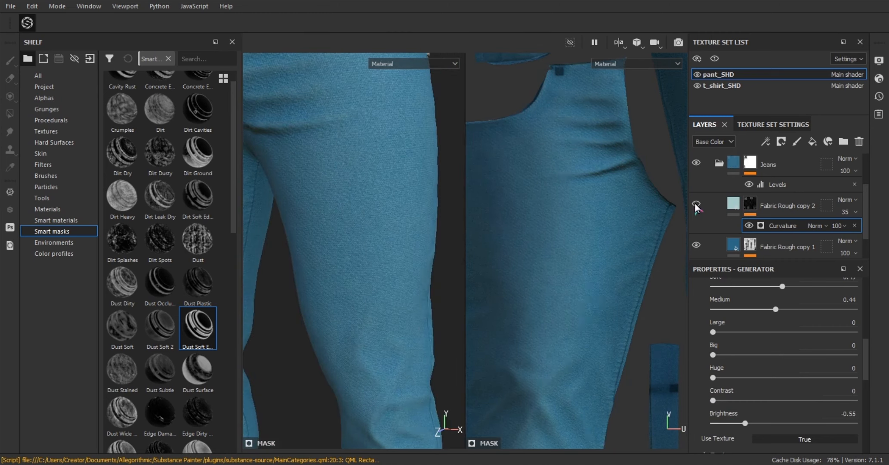
{"action": "left_click", "coordinate": [694, 202]}
Step: Examine the side and back of the jeans, comparing the back pocket area with Fabric Rough copy 2 hidden and shown
{"action": "scroll", "coordinate": [333, 195], "scroll_direction": "down", "scroll_amount": 5}
{"action": "left_click_drag", "start_coordinate": [334, 195], "coordinate": [361, 230], "text": "alt"}
{"action": "scroll", "coordinate": [360, 230], "scroll_direction": "up", "scroll_amount": 5}
{"action": "right_click_drag", "start_coordinate": [361, 230], "coordinate": [251, 263], "text": "shift"}
{"action": "scroll", "coordinate": [251, 263], "scroll_direction": "down", "scroll_amount": 3}
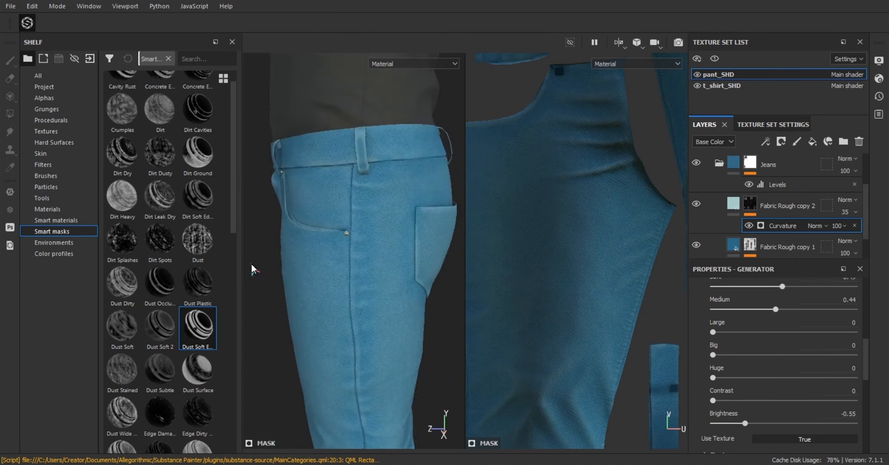
{"action": "left_click_drag", "start_coordinate": [251, 263], "coordinate": [359, 267], "text": "alt"}
{"action": "scroll", "coordinate": [333, 318], "scroll_direction": "up", "scroll_amount": 3}
{"action": "scroll", "coordinate": [360, 267], "scroll_direction": "up", "scroll_amount": 3}
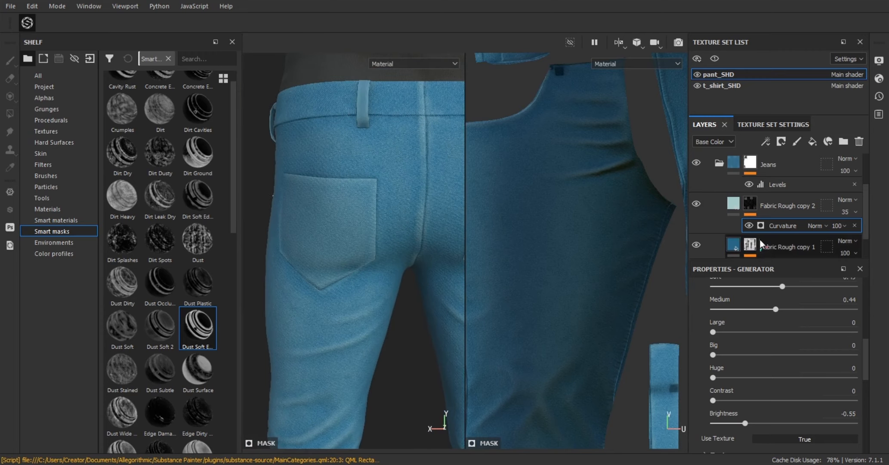
{"action": "left_click", "coordinate": [696, 203]}
{"action": "left_click", "coordinate": [697, 203]}
Step: Set the Curvature generator's Medium value to 0.22 and inspect the back of the jeans
{"action": "scroll", "coordinate": [774, 335], "scroll_direction": "up", "scroll_amount": 2}
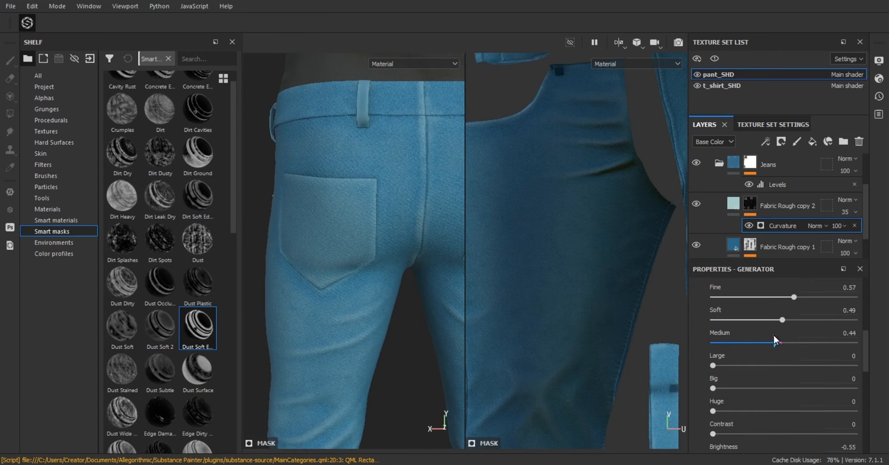
{"action": "scroll", "coordinate": [343, 282], "scroll_direction": "down", "scroll_amount": 3}
{"action": "scroll", "coordinate": [369, 266], "scroll_direction": "up", "scroll_amount": 2}
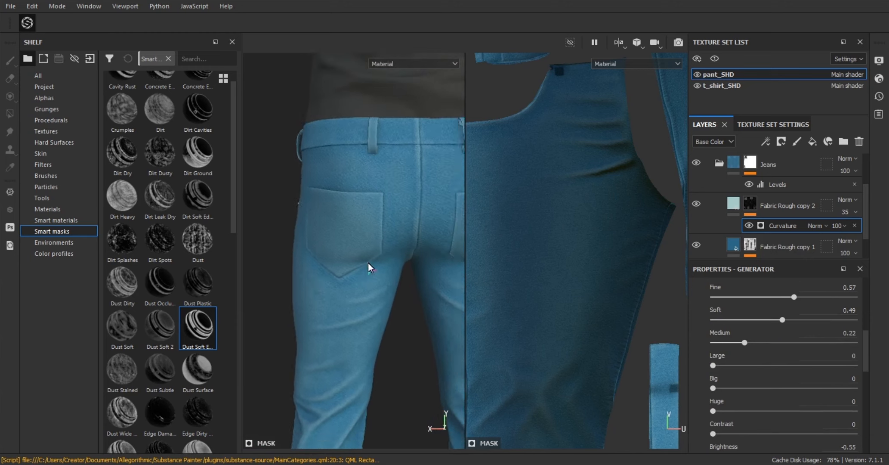
{"action": "scroll", "coordinate": [369, 266], "scroll_direction": "up", "scroll_amount": 1}
{"action": "scroll", "coordinate": [708, 228], "scroll_direction": "down", "scroll_amount": 2}
Step: Compare the contributions of Fabric Rough and Fabric Rough copy 1 by hiding and showing each layer
{"action": "left_click", "coordinate": [695, 237]}
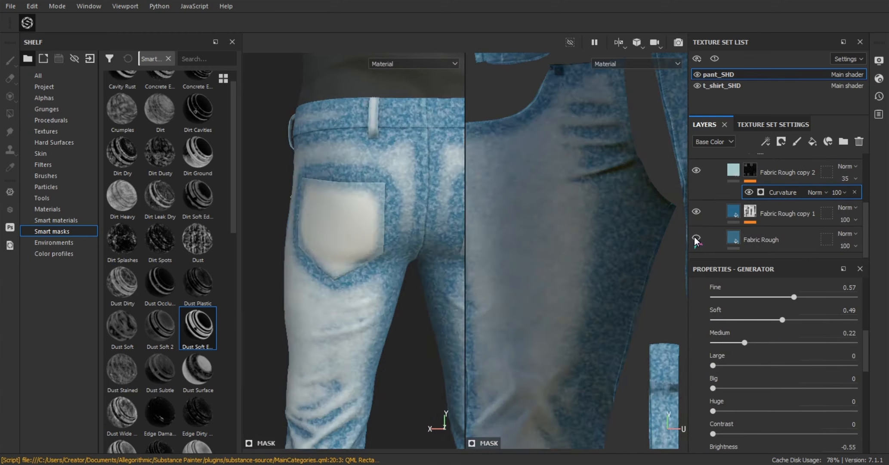
{"action": "left_click", "coordinate": [696, 237]}
{"action": "left_click", "coordinate": [695, 237]}
{"action": "left_click", "coordinate": [696, 237]}
{"action": "left_click", "coordinate": [695, 211]}
{"action": "left_click", "coordinate": [695, 237]}
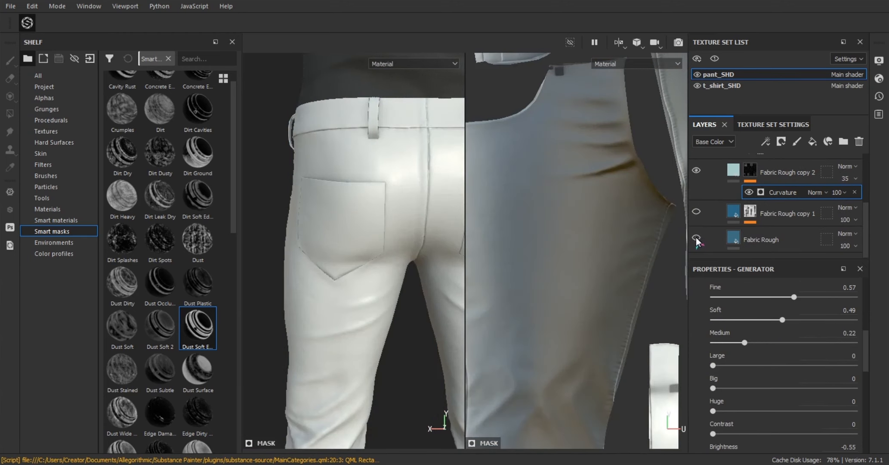
{"action": "left_click", "coordinate": [696, 238]}
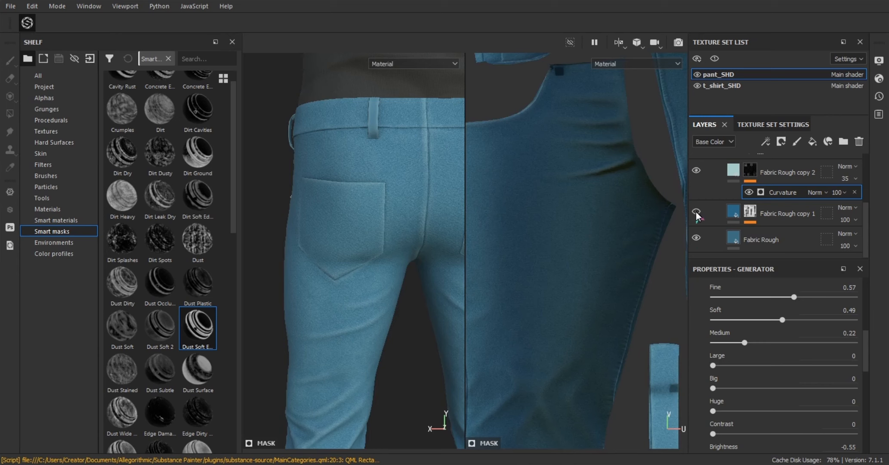
Step: Open the Mask Editor generator on Fabric Rough copy 1's mask and set Ambient Occlusion Opacity to 0.65
{"action": "left_click", "coordinate": [734, 218]}
{"action": "left_click", "coordinate": [750, 212]}
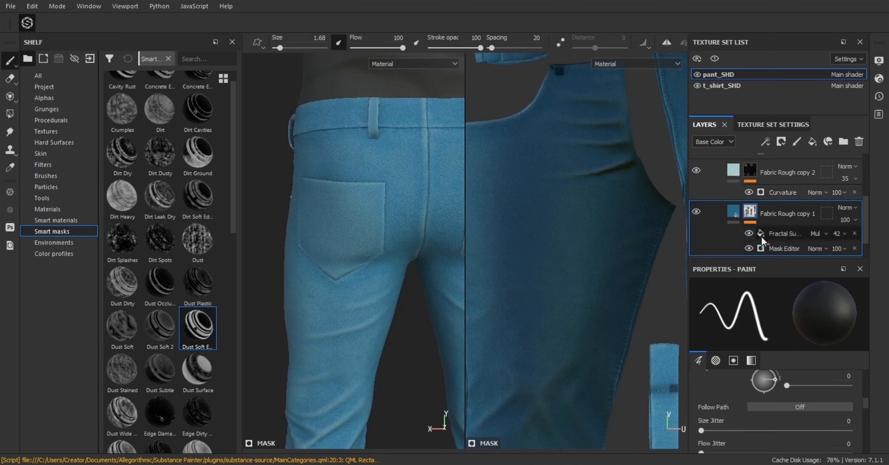
{"action": "scroll", "coordinate": [751, 233], "scroll_direction": "down", "scroll_amount": 2}
{"action": "left_click", "coordinate": [762, 218]}
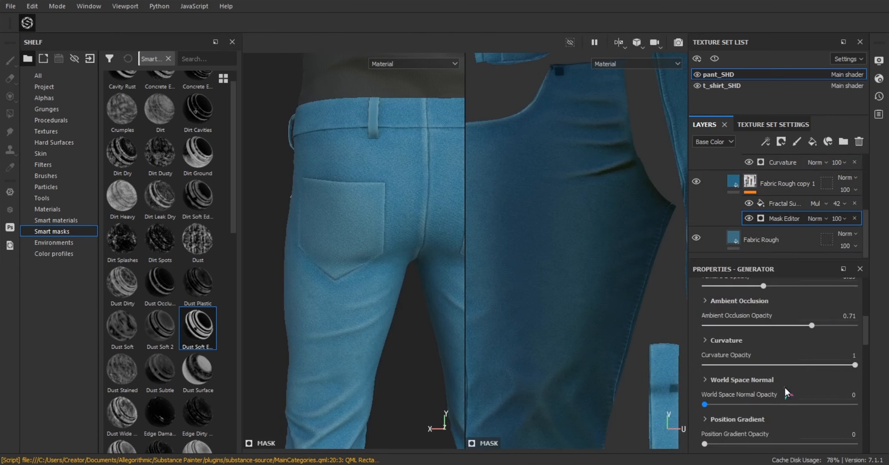
{"action": "scroll", "coordinate": [753, 365], "scroll_direction": "up", "scroll_amount": 2}
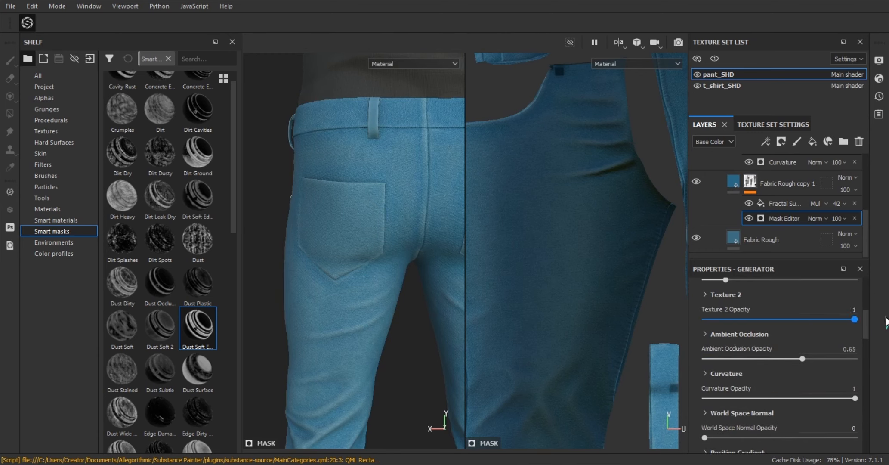
Step: Set the Mask Editor's Texture 2 Opacity to 0.52 and try out a higher Texture Opacity
{"action": "left_click_drag", "start_coordinate": [787, 322], "coordinate": [855, 320]}
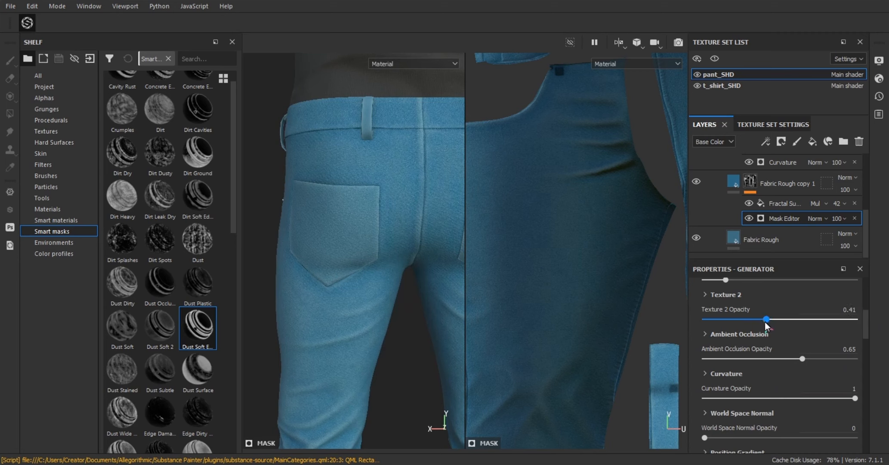
{"action": "left_click_drag", "start_coordinate": [766, 324], "coordinate": [781, 335]}
{"action": "scroll", "coordinate": [780, 331], "scroll_direction": "up", "scroll_amount": 2}
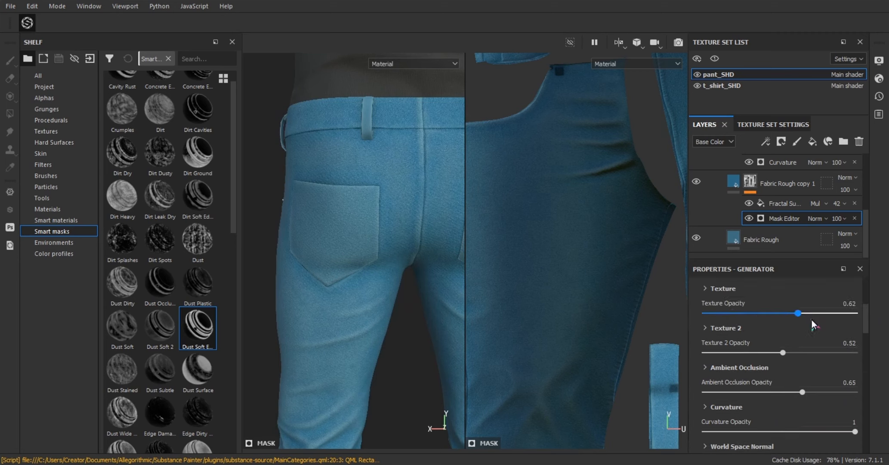
Step: Set Ambient Occlusion Opacity to 0.53 and World Space Normal Opacity to 1, checking the effect on the front of the jeans
{"action": "scroll", "coordinate": [788, 374], "scroll_direction": "down", "scroll_amount": 4}
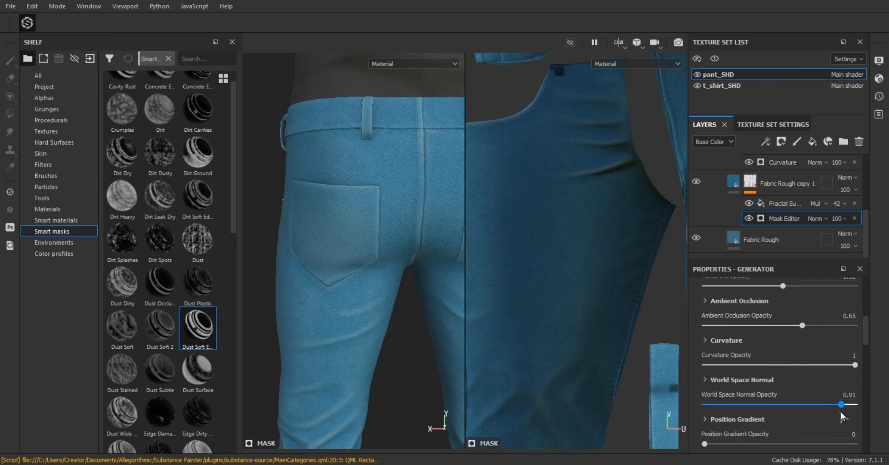
{"action": "left_click_drag", "start_coordinate": [840, 411], "coordinate": [837, 409]}
{"action": "left_click_drag", "start_coordinate": [438, 316], "coordinate": [300, 238], "text": "alt"}
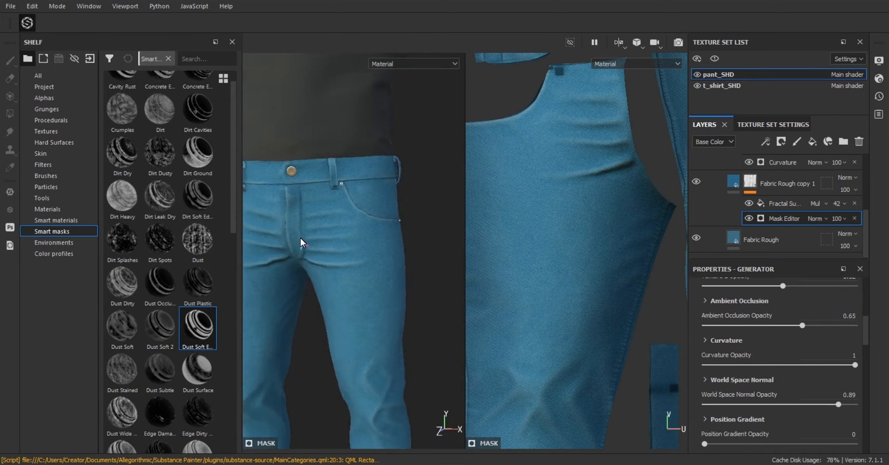
{"action": "middle_click_drag", "start_coordinate": [300, 238], "coordinate": [343, 241], "text": "alt"}
{"action": "right_click_drag", "start_coordinate": [343, 242], "coordinate": [368, 228], "text": "alt"}
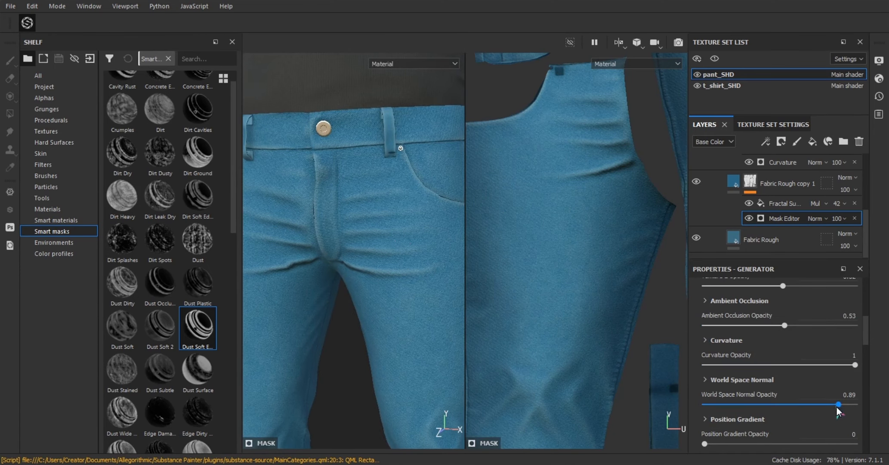
{"action": "left_click_drag", "start_coordinate": [704, 405], "coordinate": [856, 405]}
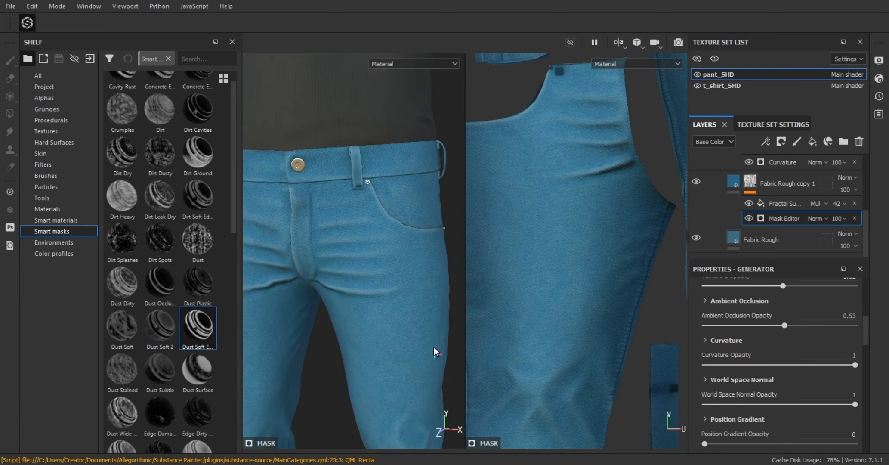
{"action": "right_click_drag", "start_coordinate": [434, 349], "coordinate": [375, 261], "text": "alt"}
{"action": "left_click_drag", "start_coordinate": [375, 261], "coordinate": [327, 270], "text": "alt"}
Step: Examine the front of the jeans and the UV layout with Fabric Rough copy 2 hidden and shown
{"action": "scroll", "coordinate": [708, 206], "scroll_direction": "up", "scroll_amount": 3}
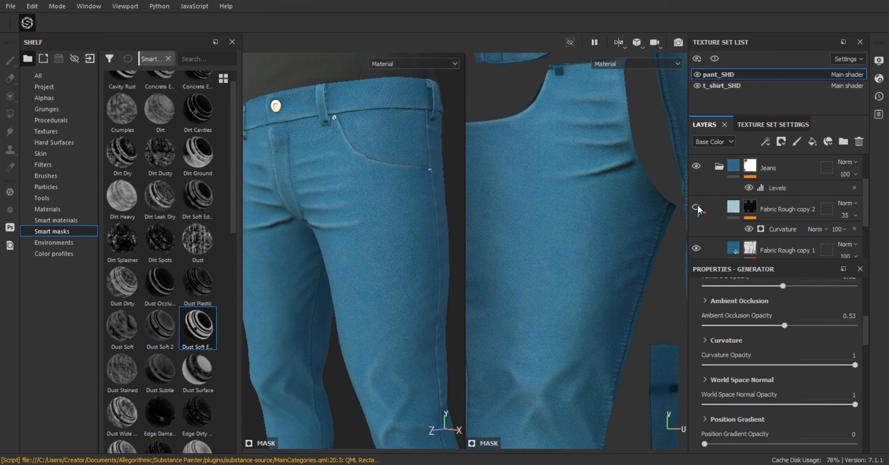
{"action": "left_click", "coordinate": [697, 204]}
{"action": "right_click_drag", "start_coordinate": [366, 262], "coordinate": [332, 274], "text": "alt"}
{"action": "left_click_drag", "start_coordinate": [332, 274], "coordinate": [267, 258], "text": "alt"}
{"action": "right_click_drag", "start_coordinate": [546, 260], "coordinate": [512, 323], "text": "alt"}
{"action": "right_click_drag", "start_coordinate": [438, 267], "coordinate": [327, 237], "text": "alt"}
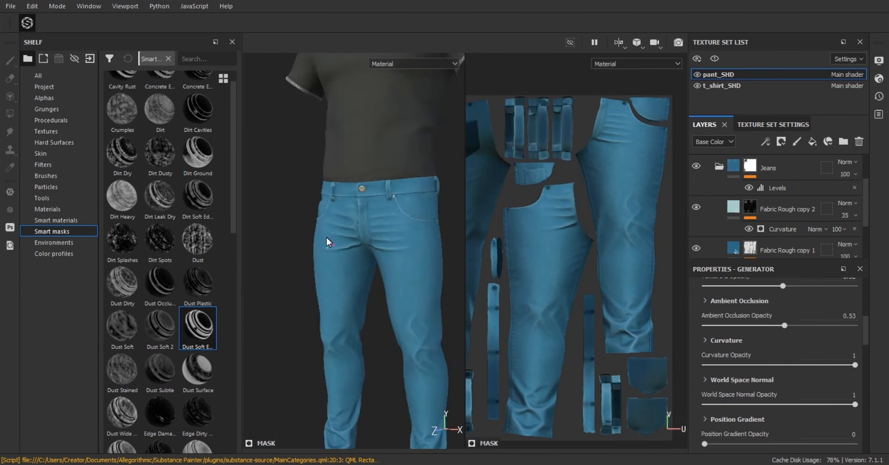
{"action": "left_click_drag", "start_coordinate": [327, 238], "coordinate": [347, 239], "text": "alt"}
{"action": "right_click_drag", "start_coordinate": [346, 239], "coordinate": [426, 262], "text": "alt"}
{"action": "scroll", "coordinate": [749, 208], "scroll_direction": "down", "scroll_amount": 2}
{"action": "left_click", "coordinate": [697, 172]}
{"action": "left_click", "coordinate": [697, 172]}
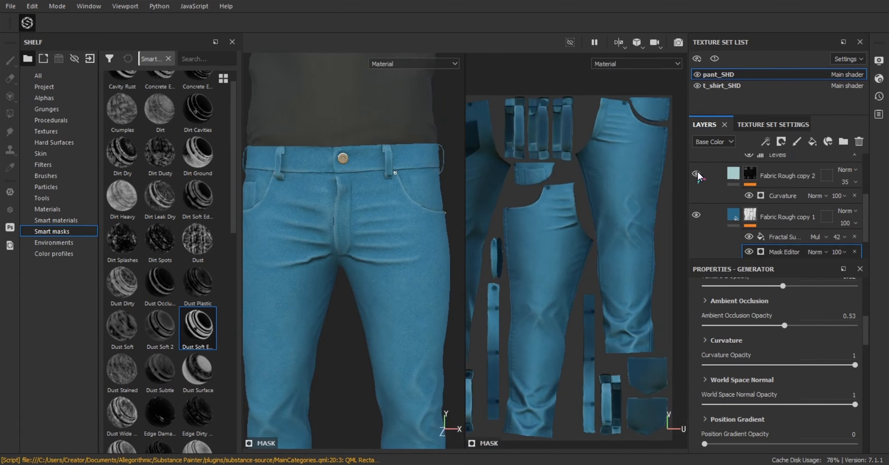
Step: Set Fabric Rough copy 2's opacity to 48 and inspect the back pocket area
{"action": "left_click", "coordinate": [855, 181]}
{"action": "left_click_drag", "start_coordinate": [852, 202], "coordinate": [858, 202]}
{"action": "right_click_drag", "start_coordinate": [529, 258], "coordinate": [340, 275], "text": "alt"}
{"action": "left_click_drag", "start_coordinate": [340, 275], "coordinate": [279, 282], "text": "alt"}
{"action": "right_click_drag", "start_coordinate": [280, 282], "coordinate": [328, 277], "text": "alt"}
{"action": "left_click_drag", "start_coordinate": [328, 277], "coordinate": [388, 269], "text": "alt"}
{"action": "middle_click_drag", "start_coordinate": [388, 270], "coordinate": [352, 294], "text": "alt"}
{"action": "right_click_drag", "start_coordinate": [352, 294], "coordinate": [400, 262], "text": "alt"}
{"action": "middle_click_drag", "start_coordinate": [400, 262], "coordinate": [349, 254], "text": "alt"}
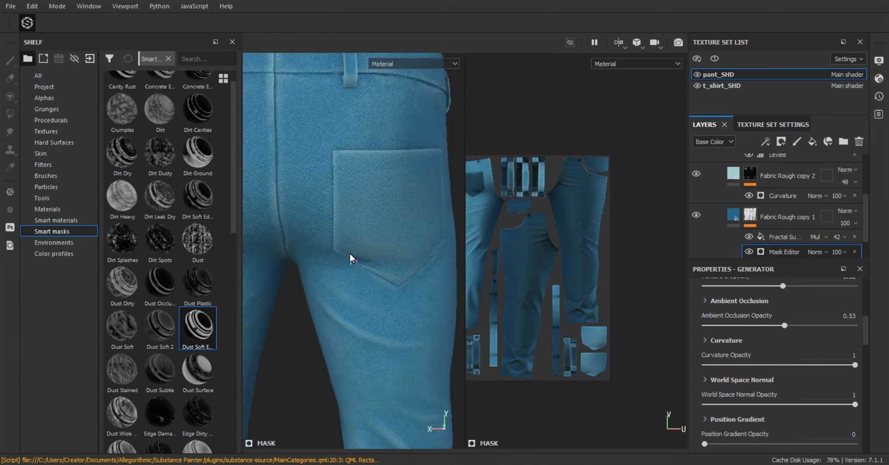
Step: Examine the back of the legs and the rear waistband of the jeans
{"action": "right_click_drag", "start_coordinate": [349, 253], "coordinate": [314, 301], "text": "alt"}
{"action": "middle_click_drag", "start_coordinate": [315, 301], "coordinate": [357, 257], "text": "alt"}
{"action": "left_click_drag", "start_coordinate": [357, 258], "coordinate": [337, 267], "text": "alt"}
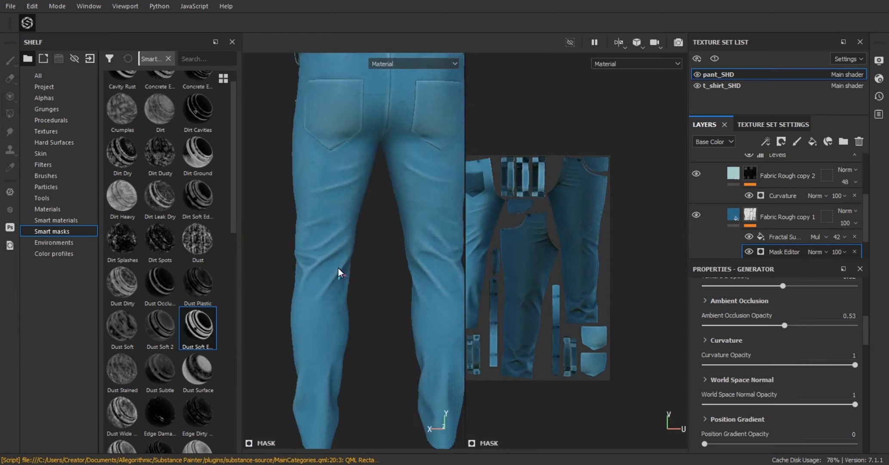
{"action": "right_click_drag", "start_coordinate": [337, 267], "coordinate": [322, 286], "text": "alt"}
{"action": "middle_click_drag", "start_coordinate": [323, 286], "coordinate": [377, 323], "text": "alt"}
{"action": "left_click_drag", "start_coordinate": [377, 323], "coordinate": [344, 276], "text": "alt"}
{"action": "right_click_drag", "start_coordinate": [344, 275], "coordinate": [382, 207], "text": "alt"}
{"action": "middle_click_drag", "start_coordinate": [383, 206], "coordinate": [342, 254], "text": "alt"}
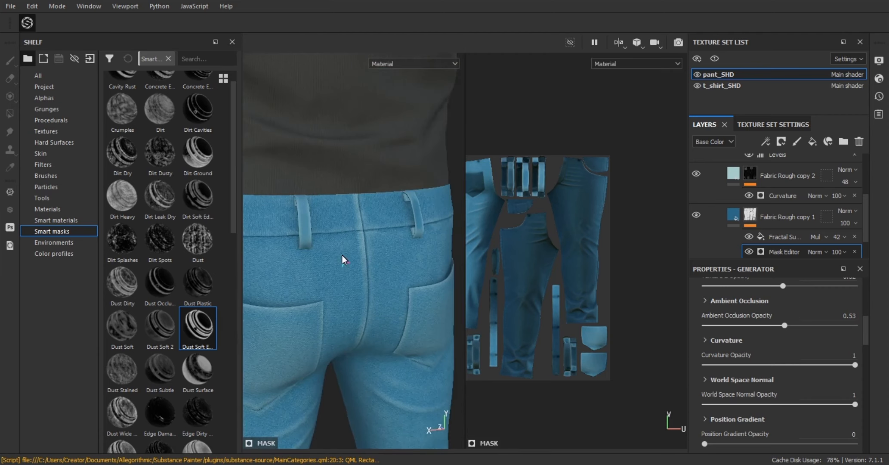
Step: Darken Fabric Rough copy 2's material colour to a muted teal and check it on the back and front of the jeans
{"action": "right_click_drag", "start_coordinate": [342, 254], "coordinate": [357, 258], "text": "alt"}
{"action": "left_click", "coordinate": [701, 175]}
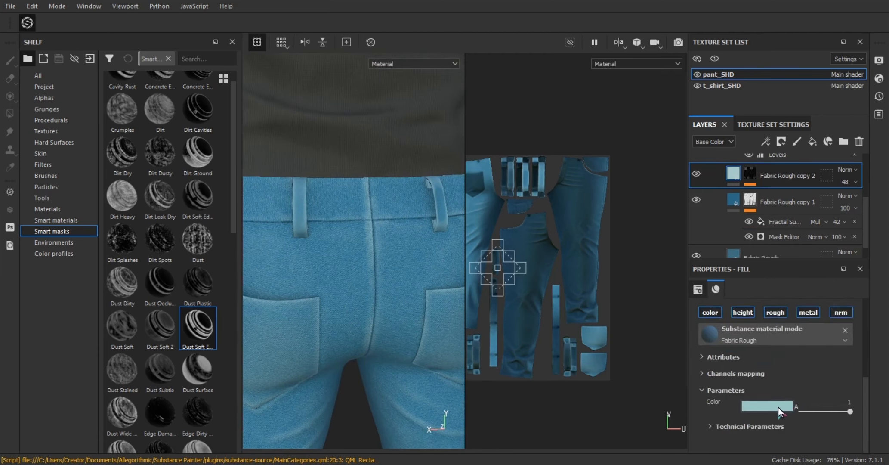
{"action": "left_click", "coordinate": [777, 406]}
{"action": "left_click_drag", "start_coordinate": [761, 311], "coordinate": [760, 328]}
{"action": "right_click_drag", "start_coordinate": [426, 211], "coordinate": [396, 239], "text": "alt"}
{"action": "left_click_drag", "start_coordinate": [395, 239], "coordinate": [308, 256], "text": "alt"}
{"action": "right_click_drag", "start_coordinate": [307, 255], "coordinate": [378, 234], "text": "alt"}
{"action": "left_click_drag", "start_coordinate": [379, 234], "coordinate": [316, 231], "text": "alt"}
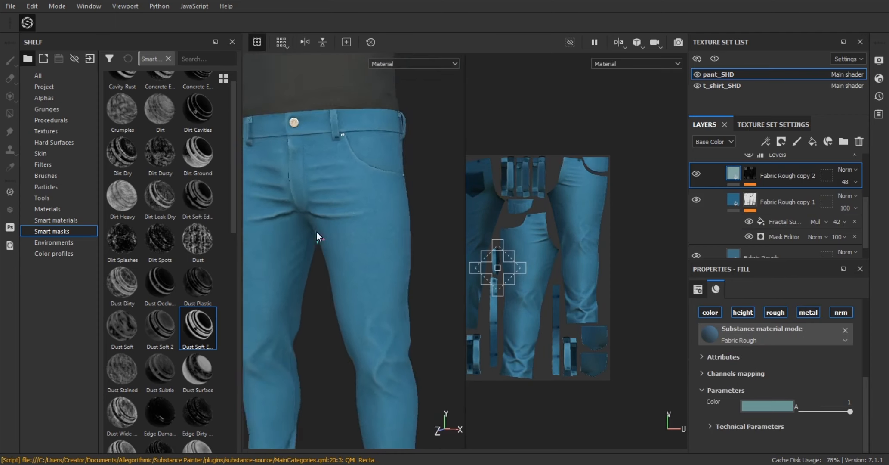
{"action": "right_click_drag", "start_coordinate": [316, 231], "coordinate": [355, 325], "text": "alt"}
{"action": "middle_click_drag", "start_coordinate": [297, 185], "coordinate": [309, 263], "text": "alt"}
Step: Compare the jeans with Fabric Rough and Fabric Rough copy 1 hidden and shown, restoring both layers' visibility
{"action": "scroll", "coordinate": [736, 228], "scroll_direction": "down", "scroll_amount": 1}
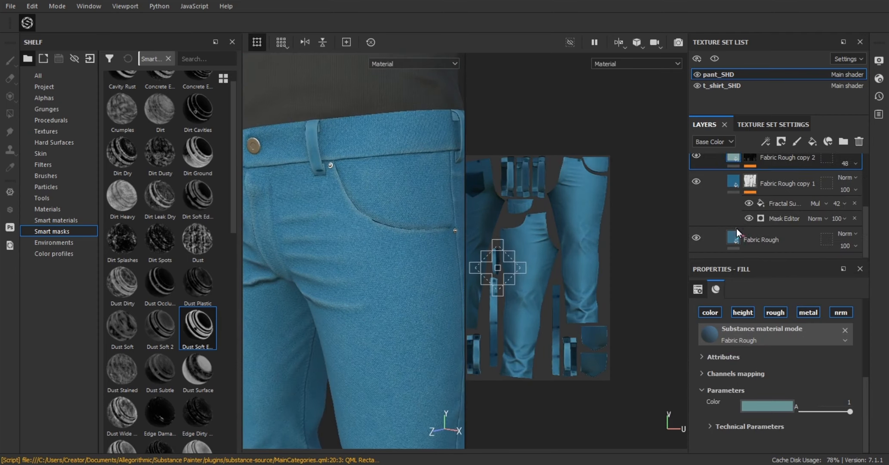
{"action": "left_click", "coordinate": [694, 236]}
{"action": "left_click", "coordinate": [694, 236]}
{"action": "left_click", "coordinate": [694, 236]}
{"action": "left_click", "coordinate": [697, 181]}
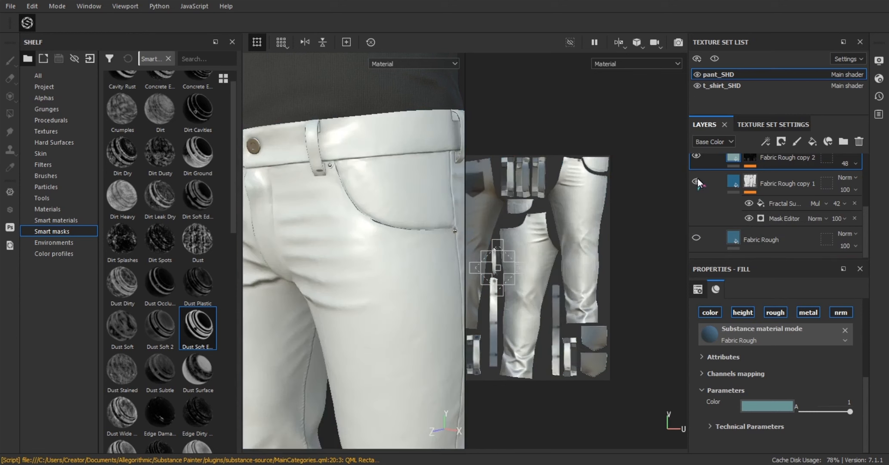
{"action": "key", "text": "ctrl+z"}
{"action": "key", "text": "ctrl+z"}
{"action": "right_click_drag", "start_coordinate": [331, 239], "coordinate": [328, 228], "text": "alt"}
{"action": "left_click_drag", "start_coordinate": [328, 228], "coordinate": [356, 256], "text": "alt"}
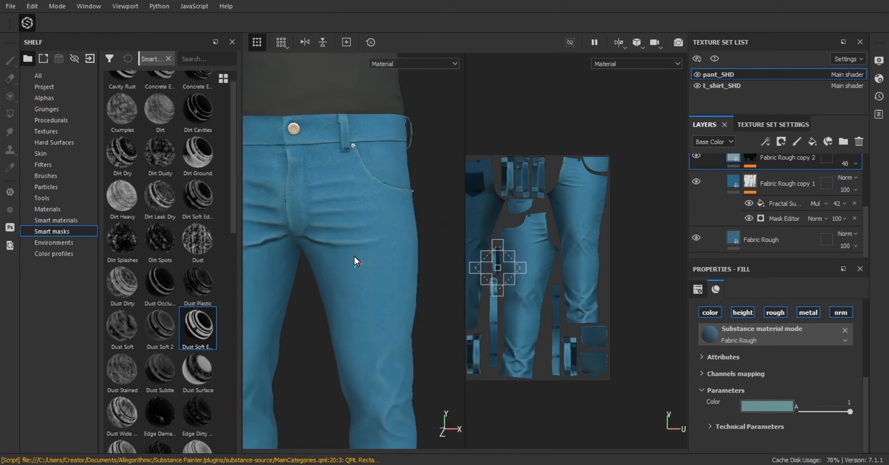
{"action": "mouse_move", "coordinate": [356, 256]}
{"action": "right_mouse_down", "text": "alt"}
{"action": "mouse_move", "coordinate": [366, 278]}
{"action": "mouse_move", "coordinate": [361, 270]}
{"action": "right_mouse_up", "text": "alt"}
{"action": "left_click", "coordinate": [698, 181]}
{"action": "left_click_drag", "start_coordinate": [331, 245], "coordinate": [357, 248], "text": "alt"}
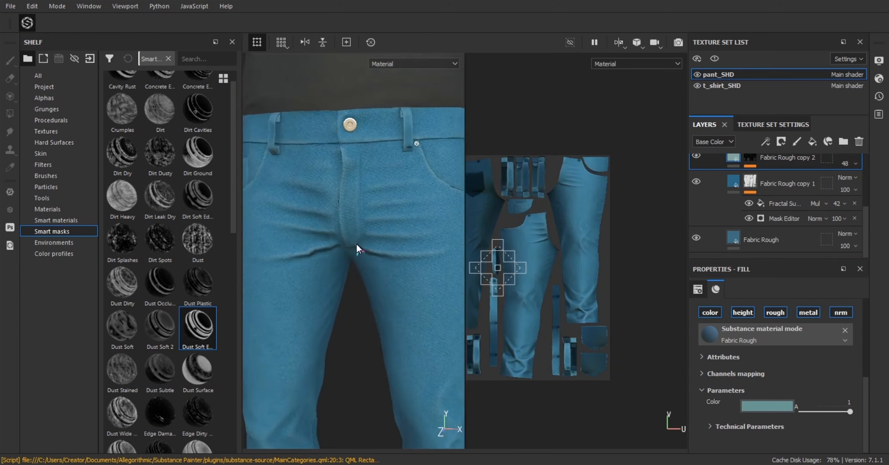
{"action": "right_click_drag", "start_coordinate": [357, 248], "coordinate": [387, 281], "text": "alt"}
Step: Try Fabric Rough copy 1's mask without its Fractal Sum fill, and set that fill's opacity to 100
{"action": "left_click", "coordinate": [779, 217]}
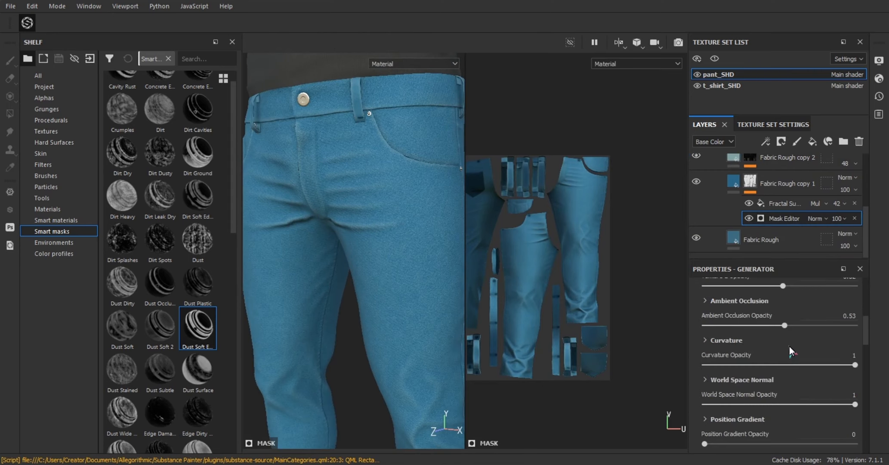
{"action": "scroll", "coordinate": [790, 350], "scroll_direction": "up", "scroll_amount": 1}
{"action": "left_click", "coordinate": [854, 203]}
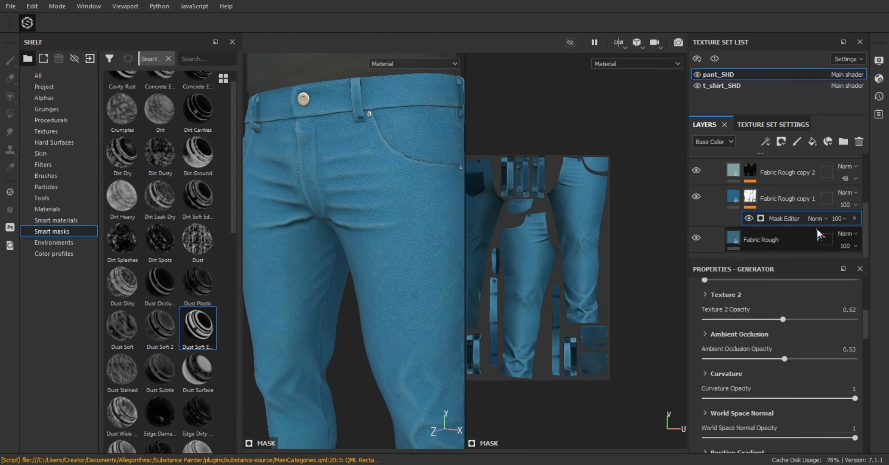
{"action": "right_click_drag", "start_coordinate": [301, 239], "coordinate": [304, 312], "text": "alt"}
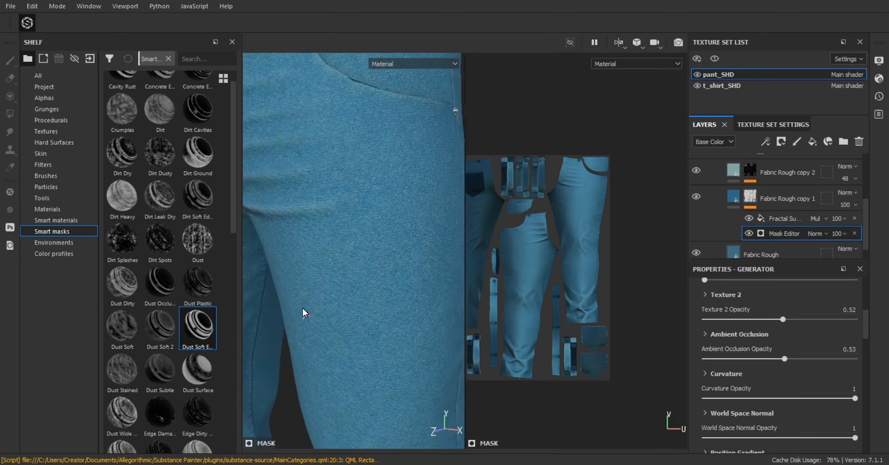
{"action": "left_click_drag", "start_coordinate": [304, 312], "coordinate": [419, 309], "text": "alt"}
{"action": "right_click_drag", "start_coordinate": [419, 309], "coordinate": [361, 259], "text": "alt"}
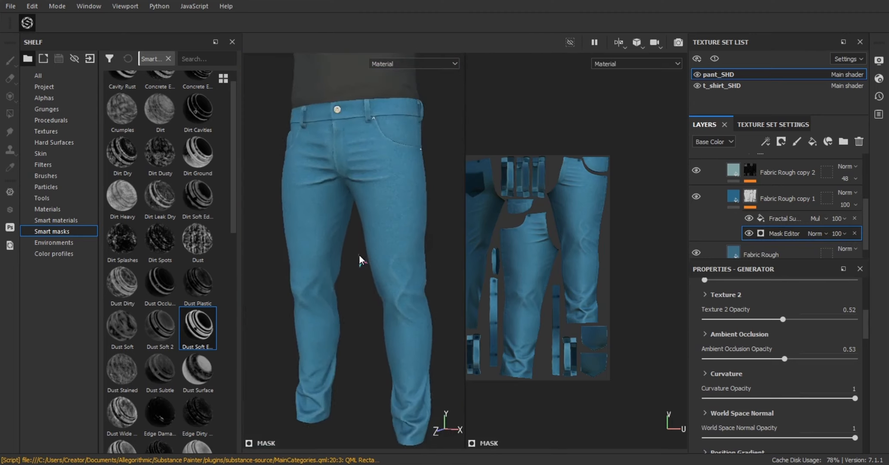
Step: Set the Mask Editor's Texture 2 Opacity to 1, trying Ambient Occlusion Opacity at 1 before returning it to 0.53
{"action": "right_click_drag", "start_coordinate": [356, 166], "coordinate": [602, 291], "text": "alt"}
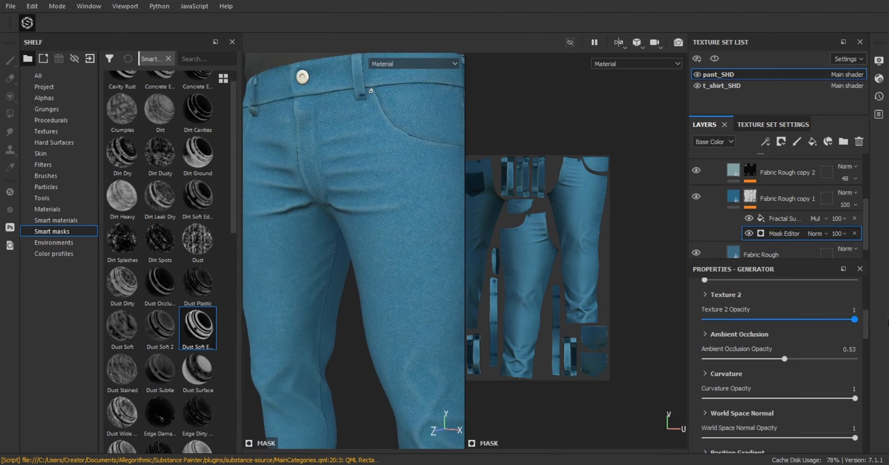
{"action": "right_click_drag", "start_coordinate": [357, 241], "coordinate": [628, 305], "text": "alt"}
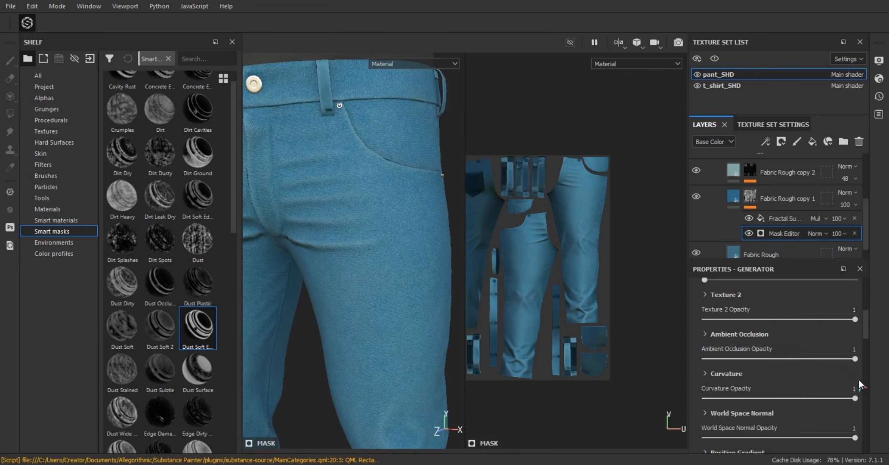
{"action": "left_click_drag", "start_coordinate": [855, 358], "coordinate": [784, 358]}
{"action": "left_click_drag", "start_coordinate": [413, 233], "coordinate": [335, 222], "text": "alt"}
{"action": "right_click_drag", "start_coordinate": [335, 222], "coordinate": [395, 251], "text": "alt"}
{"action": "left_click_drag", "start_coordinate": [395, 251], "coordinate": [394, 217], "text": "alt"}
{"action": "right_click_drag", "start_coordinate": [393, 217], "coordinate": [787, 388], "text": "alt"}
Step: Set the Mask Editor's Global Blur to 0 and Global Balance to 0.51, checking the front of the jeans
{"action": "scroll", "coordinate": [713, 351], "scroll_direction": "up", "scroll_amount": 2}
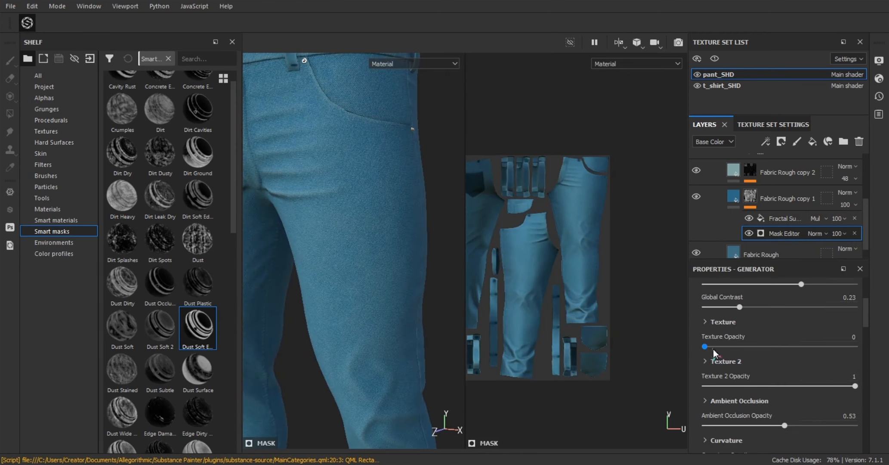
{"action": "scroll", "coordinate": [785, 361], "scroll_direction": "up", "scroll_amount": 2}
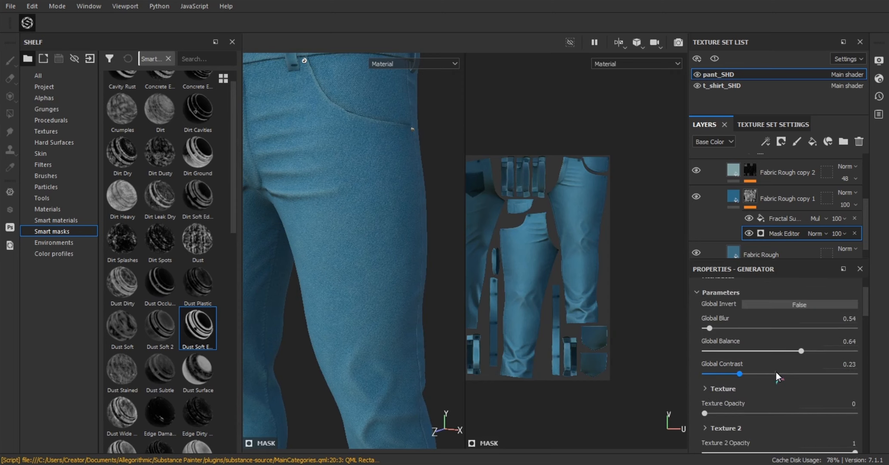
{"action": "right_click_drag", "start_coordinate": [404, 284], "coordinate": [371, 269], "text": "alt"}
{"action": "key", "text": "ctrl+z"}
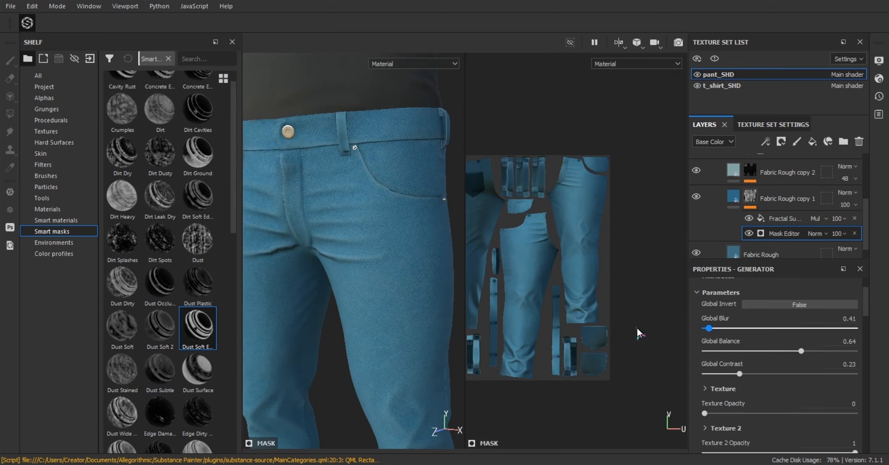
{"action": "key", "text": "ctrl+z"}
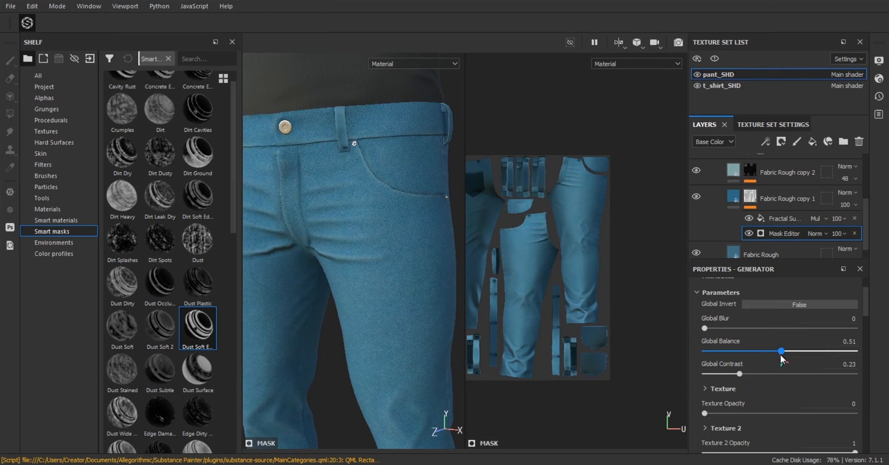
{"action": "left_click_drag", "start_coordinate": [447, 301], "coordinate": [418, 261], "text": "alt"}
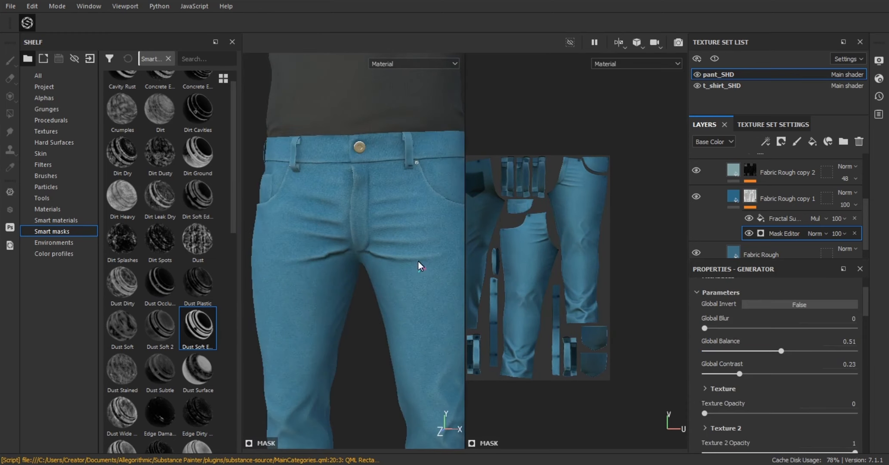
{"action": "right_click_drag", "start_coordinate": [359, 275], "coordinate": [272, 324], "text": "alt"}
{"action": "right_click_drag", "start_coordinate": [344, 329], "coordinate": [430, 344], "text": "alt"}
{"action": "right_click_drag", "start_coordinate": [424, 211], "coordinate": [396, 238], "text": "alt"}
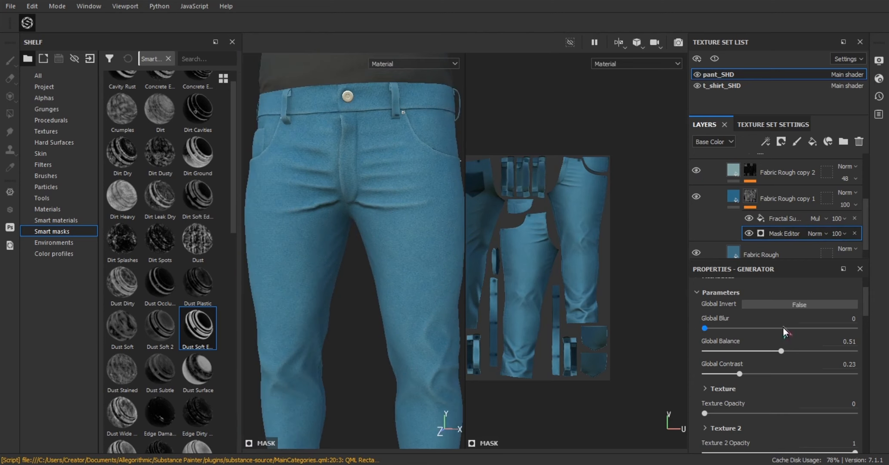
Step: Set Global Balance to 0.83 and try out Texture Opacity before returning it to 0
{"action": "scroll", "coordinate": [783, 327], "scroll_direction": "up", "scroll_amount": 2}
{"action": "scroll", "coordinate": [771, 371], "scroll_direction": "down", "scroll_amount": 1}
{"action": "left_click_drag", "start_coordinate": [781, 367], "coordinate": [816, 368]}
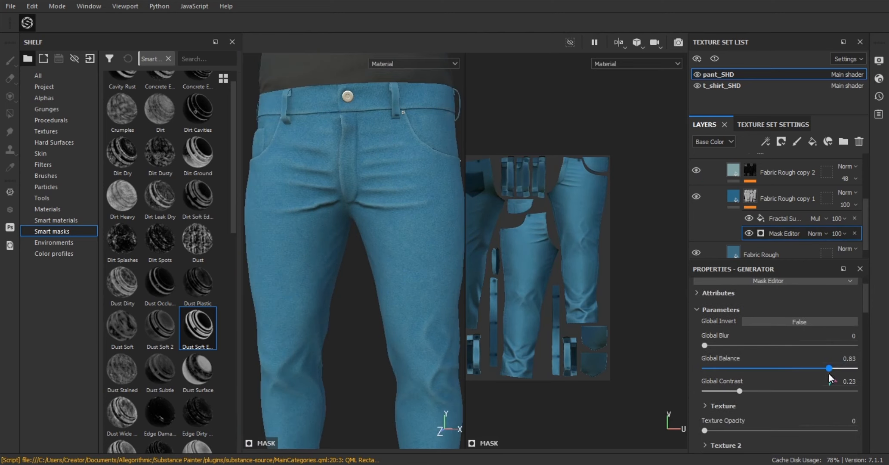
{"action": "scroll", "coordinate": [818, 376], "scroll_direction": "down", "scroll_amount": 1}
{"action": "left_click_drag", "start_coordinate": [762, 364], "coordinate": [739, 364]}
{"action": "scroll", "coordinate": [728, 369], "scroll_direction": "down", "scroll_amount": 1}
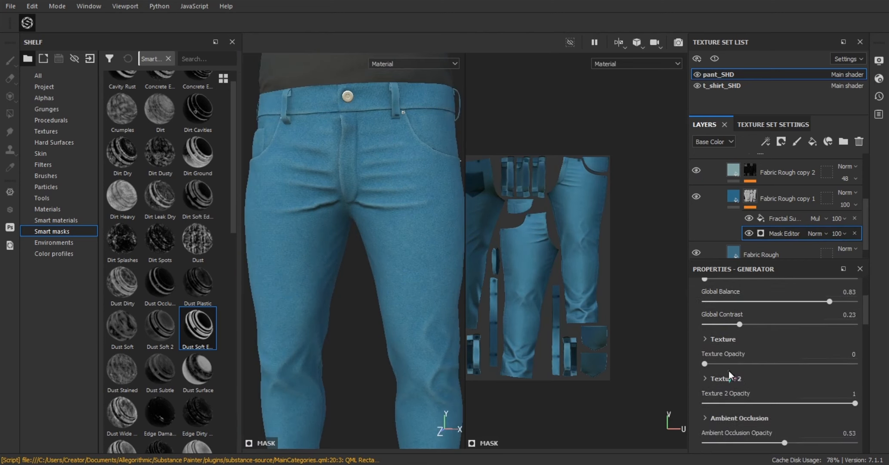
Step: Set Texture 2, Ambient Occlusion and Curvature Opacity to 1 and World Space Normal Opacity to 0 in the Mask Editor
{"action": "scroll", "coordinate": [763, 397], "scroll_direction": "down", "scroll_amount": 1}
{"action": "left_click", "coordinate": [735, 369]}
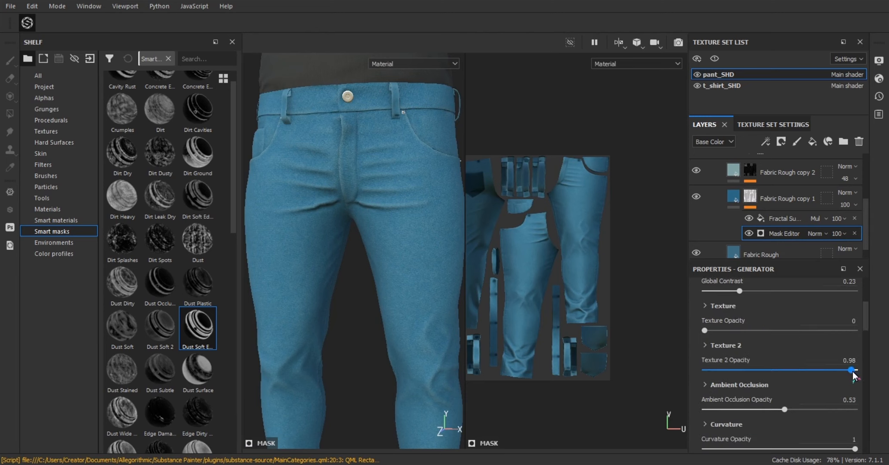
{"action": "scroll", "coordinate": [759, 432], "scroll_direction": "down", "scroll_amount": 1}
{"action": "left_click", "coordinate": [778, 415]}
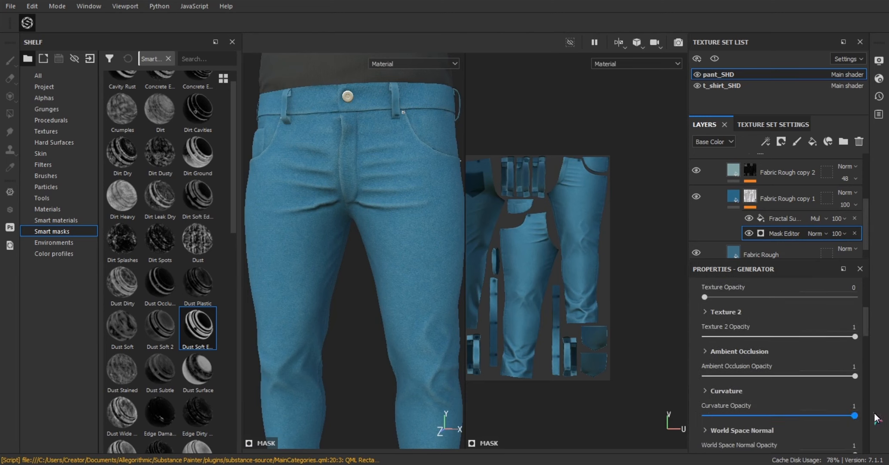
{"action": "scroll", "coordinate": [825, 390], "scroll_direction": "down", "scroll_amount": 2}
{"action": "scroll", "coordinate": [366, 246], "scroll_direction": "up", "scroll_amount": 2}
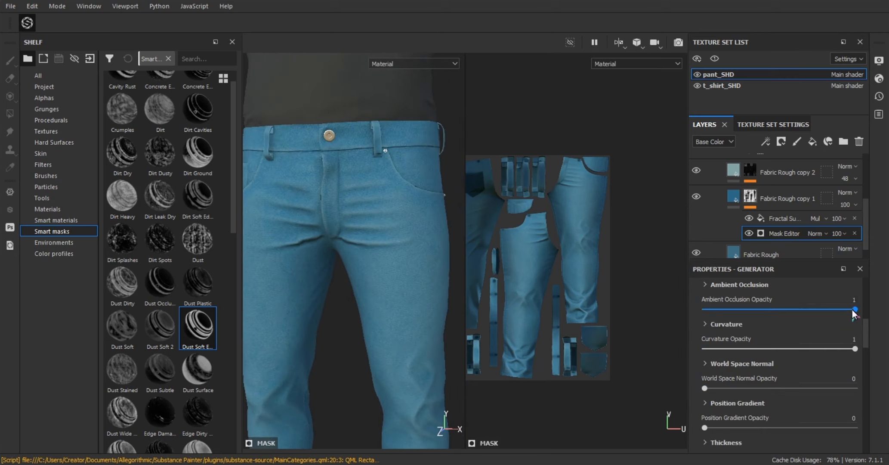
Step: Set the Mask Editor's Ambient Occlusion Opacity to 0.72, checking the front and back of the jeans
{"action": "left_click", "coordinate": [763, 309]}
{"action": "left_click_drag", "start_coordinate": [862, 324], "coordinate": [813, 311]}
{"action": "scroll", "coordinate": [379, 275], "scroll_direction": "down", "scroll_amount": 3}
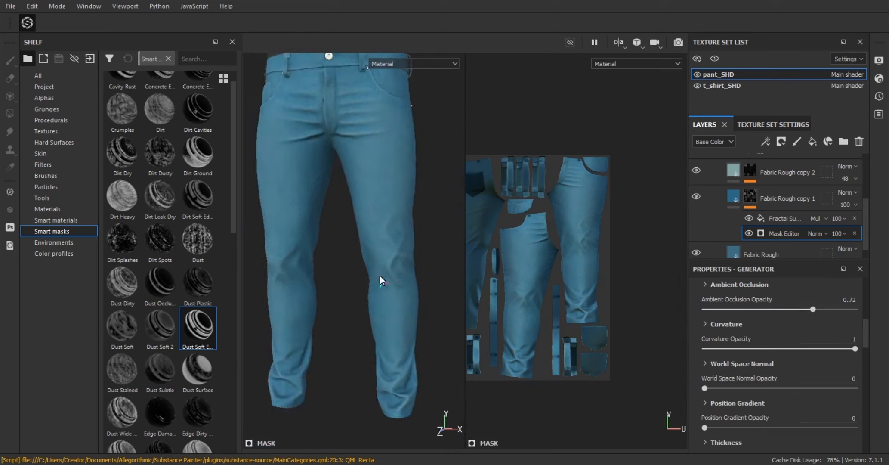
{"action": "scroll", "coordinate": [388, 240], "scroll_direction": "up", "scroll_amount": 3}
{"action": "scroll", "coordinate": [388, 229], "scroll_direction": "down", "scroll_amount": 4}
{"action": "left_click_drag", "start_coordinate": [388, 229], "coordinate": [297, 240], "text": "alt"}
{"action": "scroll", "coordinate": [297, 240], "scroll_direction": "up", "scroll_amount": 3}
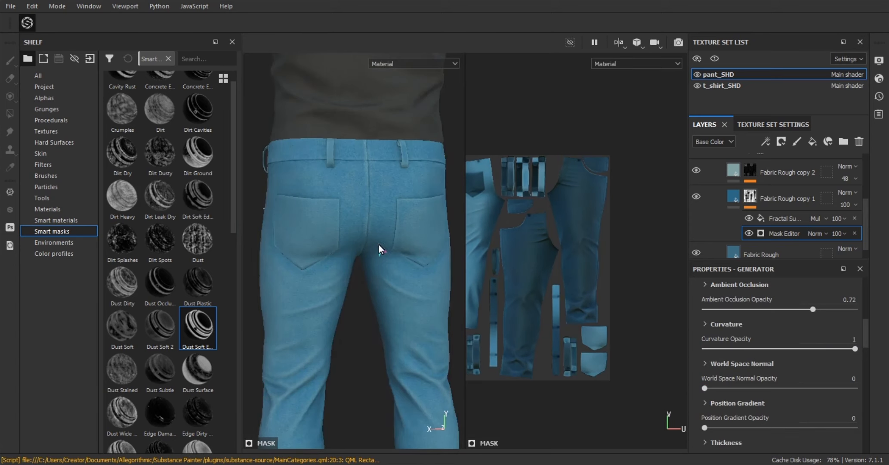
{"action": "scroll", "coordinate": [379, 245], "scroll_direction": "up", "scroll_amount": 5}
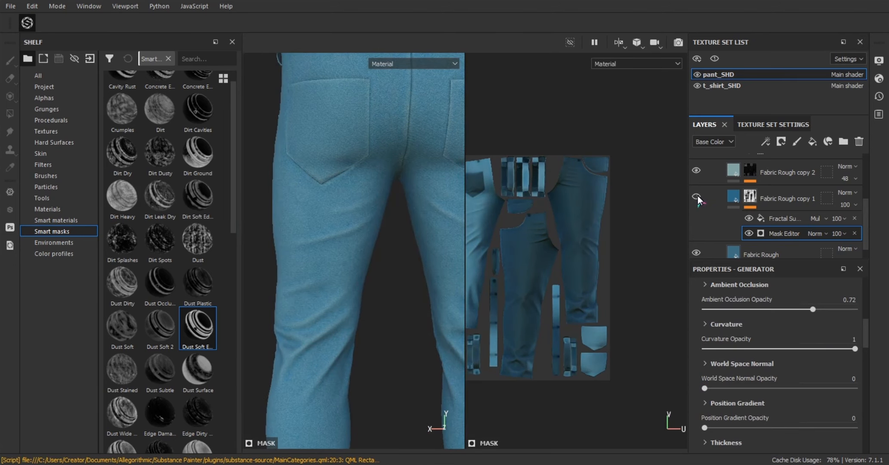
Step: Try Global Blur at 14.51 on the Fabric Rough copy 1 mask, then return it to 0
{"action": "scroll", "coordinate": [786, 337], "scroll_direction": "up", "scroll_amount": 5}
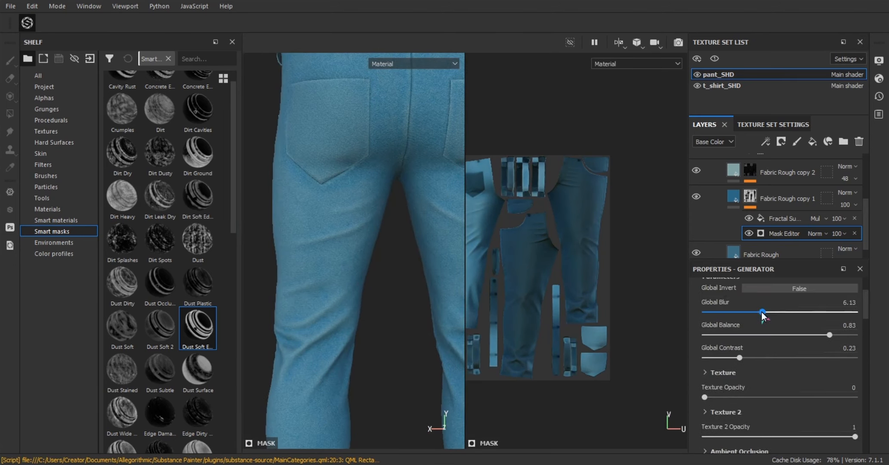
{"action": "mouse_move", "coordinate": [844, 324]}
{"action": "left_mouse_down"}
{"action": "mouse_move", "coordinate": [828, 325]}
{"action": "mouse_move", "coordinate": [840, 325]}
{"action": "left_mouse_up"}
{"action": "scroll", "coordinate": [421, 252], "scroll_direction": "down", "scroll_amount": 3}
{"action": "left_click_drag", "start_coordinate": [421, 252], "coordinate": [340, 240], "text": "alt"}
{"action": "right_click_drag", "start_coordinate": [340, 240], "coordinate": [368, 240], "text": "shift"}
{"action": "scroll", "coordinate": [370, 241], "scroll_direction": "up", "scroll_amount": 4}
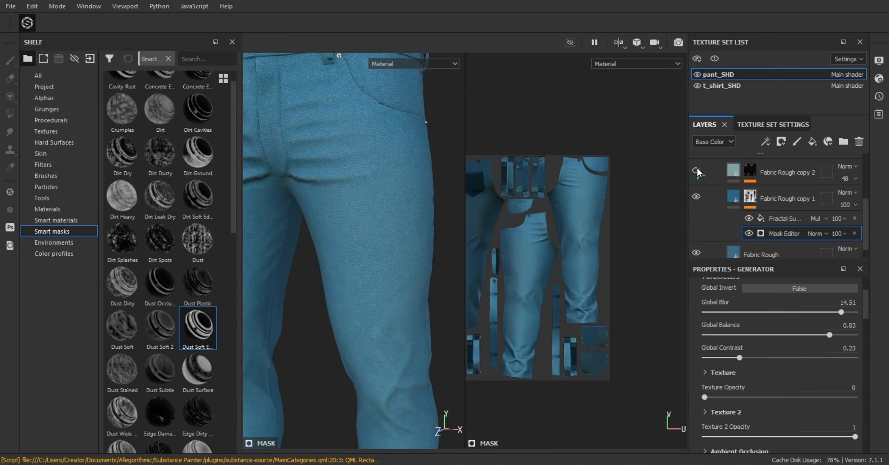
{"action": "left_click_drag", "start_coordinate": [674, 178], "coordinate": [662, 217], "text": "alt"}
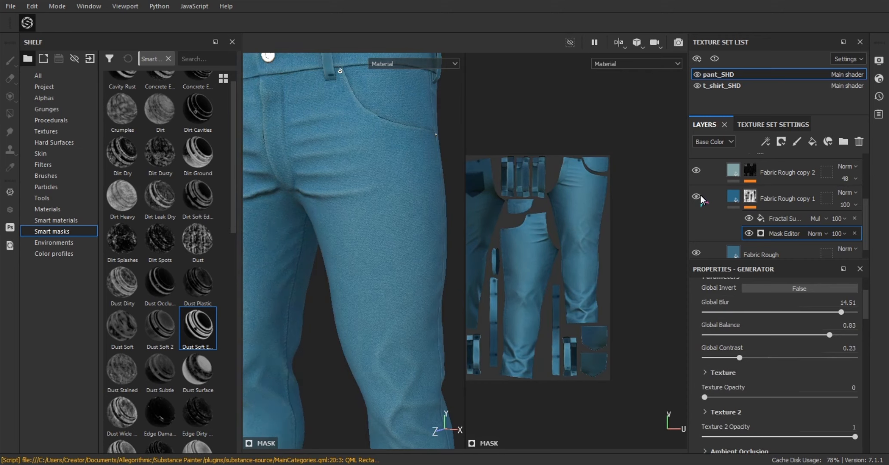
{"action": "scroll", "coordinate": [327, 227], "scroll_direction": "down", "scroll_amount": 3}
{"action": "left_click_drag", "start_coordinate": [840, 311], "coordinate": [704, 312]}
Step: Set the Mask Editor's Global Balance to 0.53, checking the wrinkles on the back, front and lower leg
{"action": "scroll", "coordinate": [410, 254], "scroll_direction": "up", "scroll_amount": 1}
{"action": "left_click_drag", "start_coordinate": [339, 275], "coordinate": [350, 247], "text": "alt"}
{"action": "right_click_drag", "start_coordinate": [349, 248], "coordinate": [391, 255], "text": "shift"}
{"action": "mouse_move", "coordinate": [390, 255]}
{"action": "right_mouse_down", "text": "alt"}
{"action": "mouse_move", "coordinate": [396, 276]}
{"action": "mouse_move", "coordinate": [399, 236]}
{"action": "mouse_move", "coordinate": [387, 245]}
{"action": "right_mouse_up", "text": "alt"}
{"action": "middle_click_drag", "start_coordinate": [387, 245], "coordinate": [342, 206], "text": "alt"}
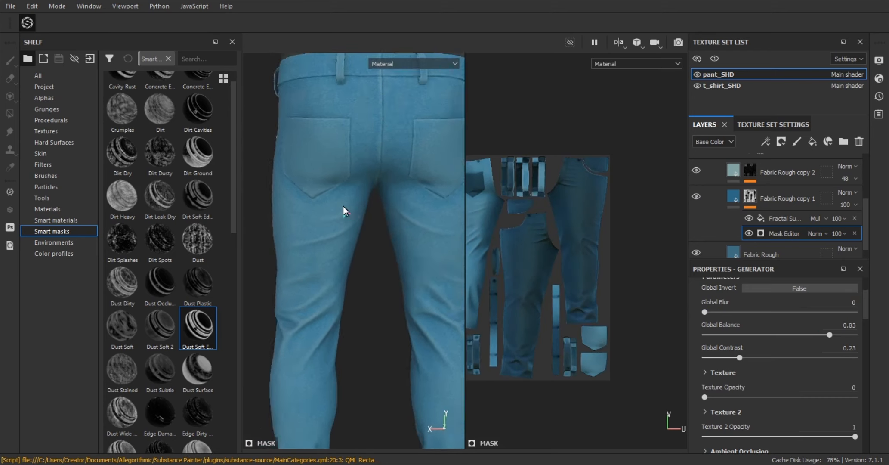
{"action": "right_click_drag", "start_coordinate": [343, 206], "coordinate": [374, 227], "text": "alt"}
{"action": "left_click_drag", "start_coordinate": [855, 334], "coordinate": [783, 334]}
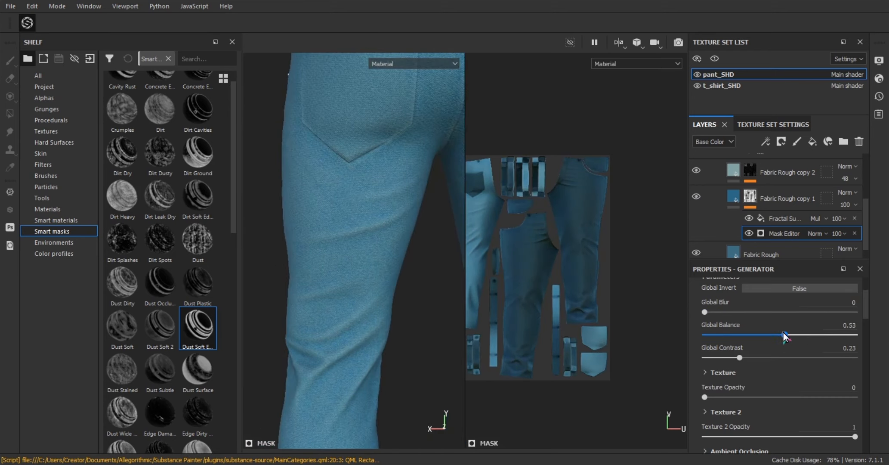
{"action": "scroll", "coordinate": [321, 224], "scroll_direction": "down", "scroll_amount": 5}
{"action": "left_click_drag", "start_coordinate": [292, 214], "coordinate": [401, 282], "text": "alt"}
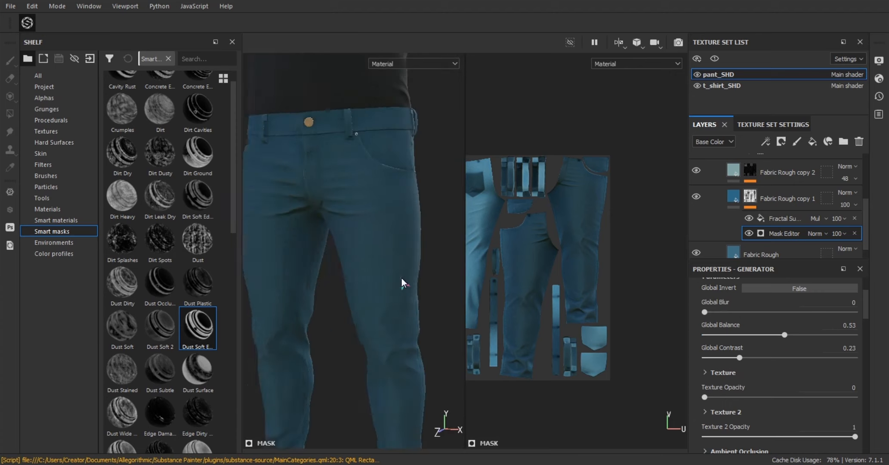
{"action": "right_click_drag", "start_coordinate": [401, 282], "coordinate": [373, 222], "text": "shift"}
{"action": "middle_click_drag", "start_coordinate": [373, 222], "coordinate": [411, 305], "text": "alt"}
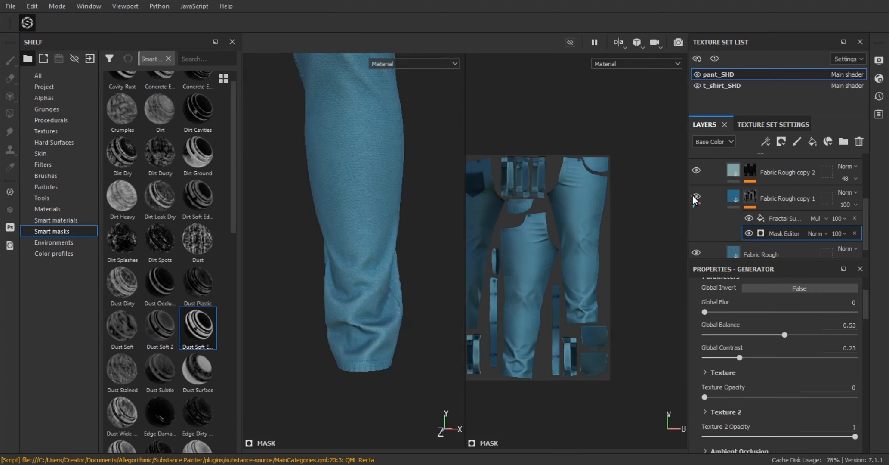
{"action": "middle_click_drag", "start_coordinate": [360, 125], "coordinate": [344, 243], "text": "alt"}
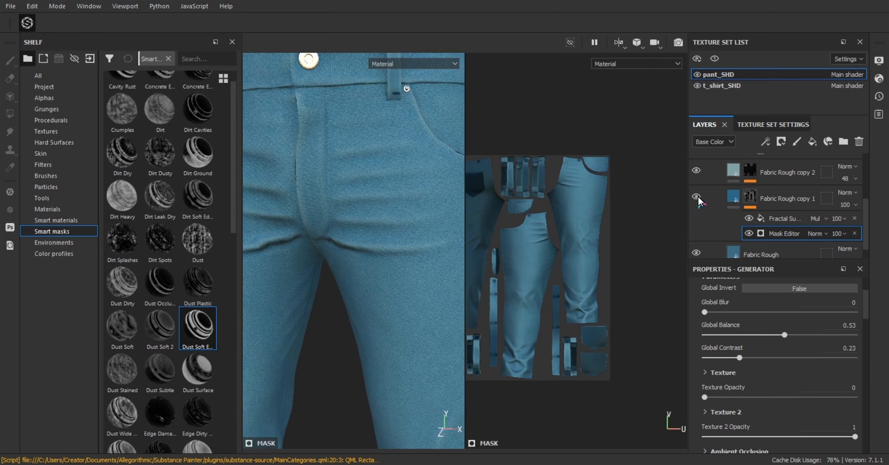
Step: Darken the material colour of the Fabric Rough copy 1 layer slightly
{"action": "left_click", "coordinate": [733, 197]}
{"action": "scroll", "coordinate": [807, 388], "scroll_direction": "down", "scroll_amount": 10}
{"action": "left_click", "coordinate": [770, 416]}
{"action": "left_click_drag", "start_coordinate": [816, 354], "coordinate": [815, 362]}
{"action": "scroll", "coordinate": [422, 249], "scroll_direction": "down", "scroll_amount": 4}
{"action": "left_click_drag", "start_coordinate": [422, 249], "coordinate": [359, 228], "text": "alt"}
Step: Set the Fabric Rough copy 2 layer's opacity to 69, checking the whole pair of jeans
{"action": "left_click", "coordinate": [732, 184]}
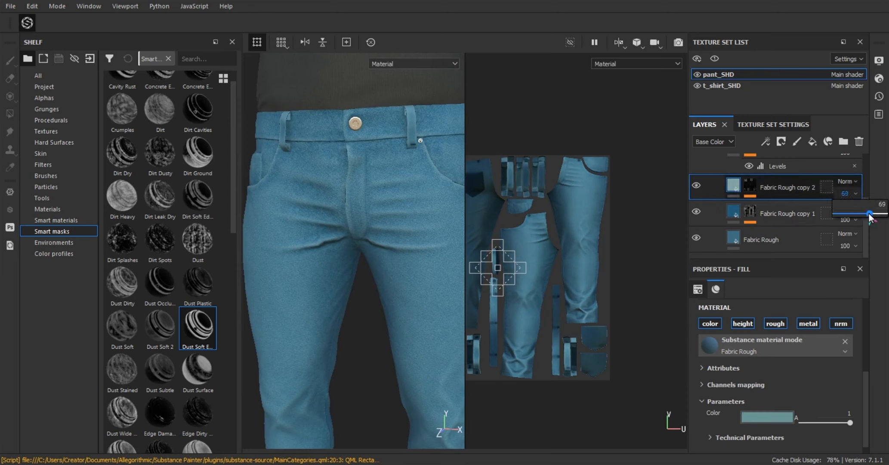
{"action": "scroll", "coordinate": [373, 248], "scroll_direction": "down", "scroll_amount": 3}
{"action": "scroll", "coordinate": [325, 227], "scroll_direction": "down", "scroll_amount": 2}
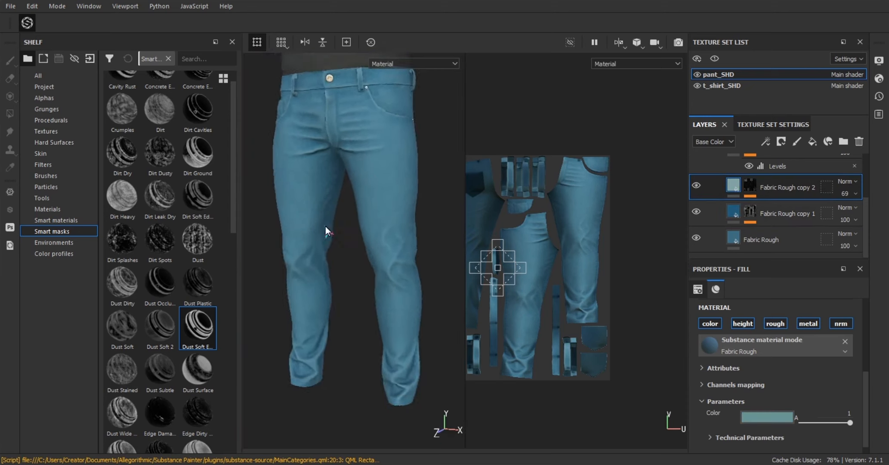
{"action": "left_click_drag", "start_coordinate": [325, 225], "coordinate": [289, 252], "text": "alt"}
{"action": "scroll", "coordinate": [369, 224], "scroll_direction": "down", "scroll_amount": 3}
{"action": "left_click_drag", "start_coordinate": [368, 224], "coordinate": [412, 227], "text": "alt"}
{"action": "right_click_drag", "start_coordinate": [411, 227], "coordinate": [342, 215], "text": "shift"}
{"action": "scroll", "coordinate": [331, 247], "scroll_direction": "up", "scroll_amount": 3}
Step: Add a fill layer above Fabric Rough copy 2 with only the color channel active and give it a black mask
{"action": "scroll", "coordinate": [357, 241], "scroll_direction": "down", "scroll_amount": 3}
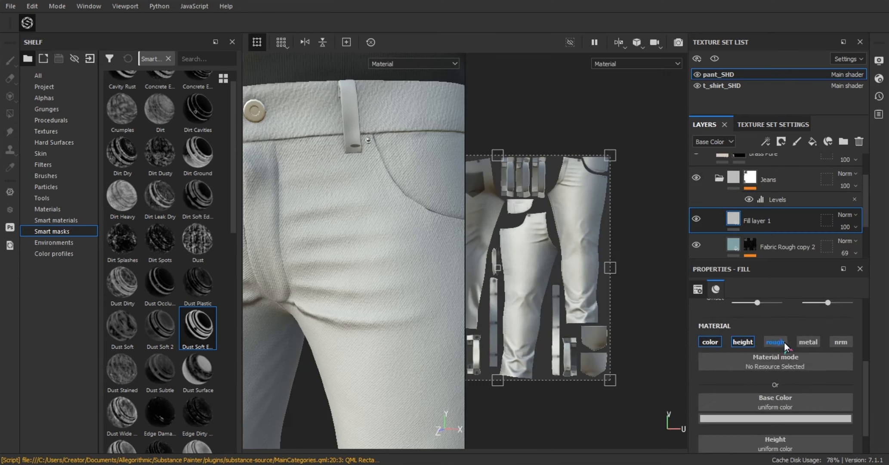
{"action": "scroll", "coordinate": [784, 342], "scroll_direction": "up", "scroll_amount": 1}
{"action": "scroll", "coordinate": [753, 372], "scroll_direction": "down", "scroll_amount": 1}
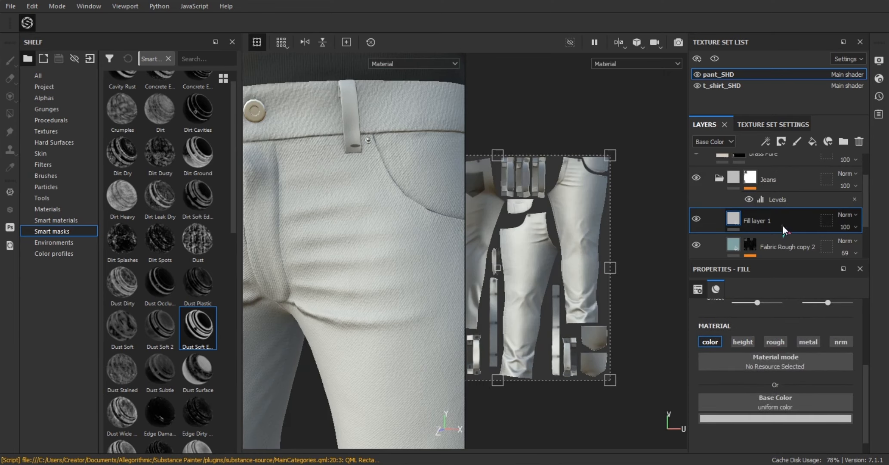
{"action": "right_click", "coordinate": [789, 215]}
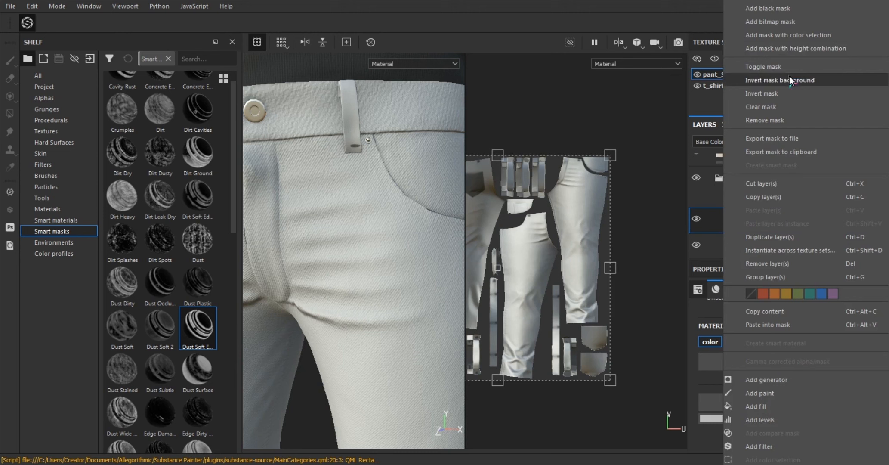
{"action": "left_click", "coordinate": [696, 104]}
{"action": "right_click", "coordinate": [770, 221]}
{"action": "left_click", "coordinate": [772, 9]}
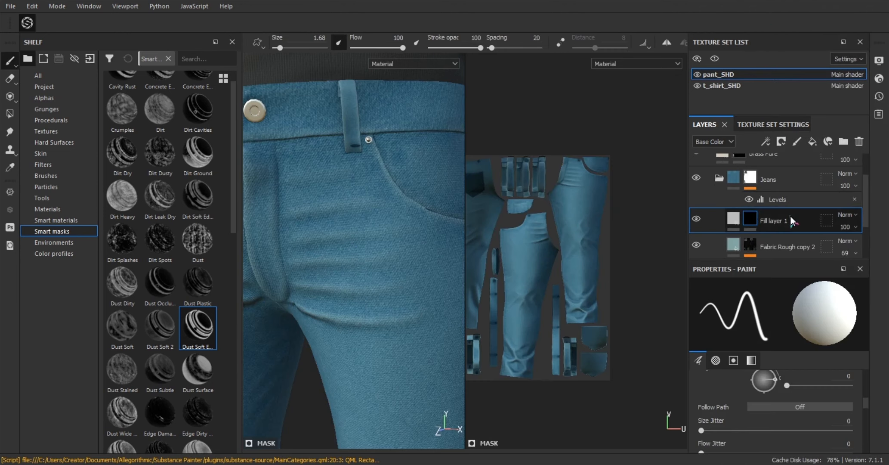
Step: Assign the Stripes procedural texture to the mask brush's grayscale
{"action": "scroll", "coordinate": [796, 413], "scroll_direction": "up", "scroll_amount": 1}
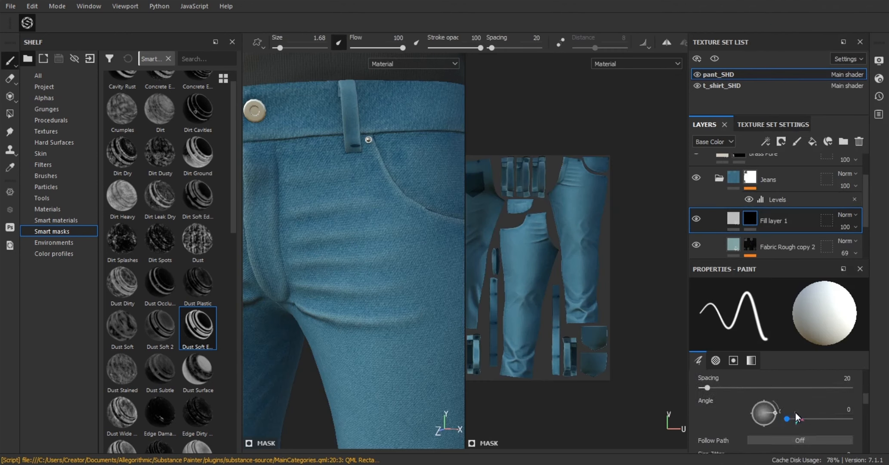
{"action": "scroll", "coordinate": [797, 414], "scroll_direction": "down", "scroll_amount": 5}
{"action": "left_click", "coordinate": [800, 400]}
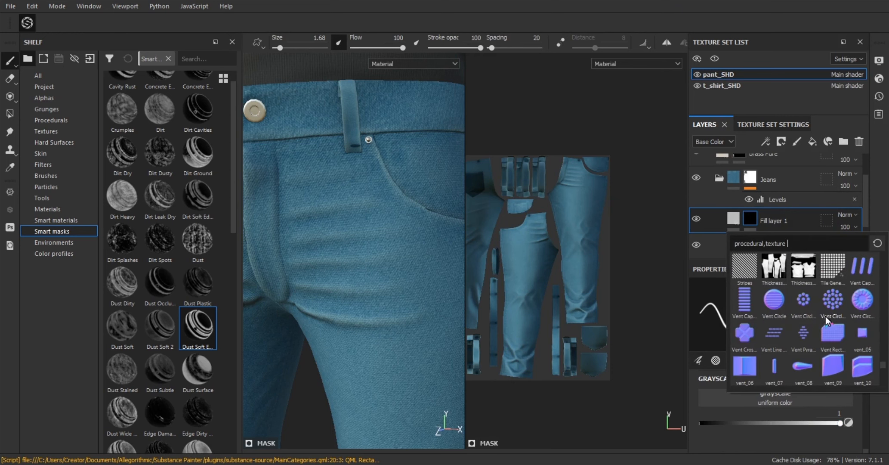
{"action": "left_click", "coordinate": [744, 266]}
{"action": "mouse_move", "coordinate": [364, 264]}
{"action": "right_mouse_down", "text": "alt"}
{"action": "mouse_move", "coordinate": [374, 233]}
{"action": "mouse_move", "coordinate": [413, 255]}
{"action": "right_mouse_up", "text": "alt"}
{"action": "scroll", "coordinate": [753, 426], "scroll_direction": "up", "scroll_amount": 3}
{"action": "scroll", "coordinate": [771, 422], "scroll_direction": "down", "scroll_amount": 3}
{"action": "scroll", "coordinate": [771, 421], "scroll_direction": "up", "scroll_amount": 10}
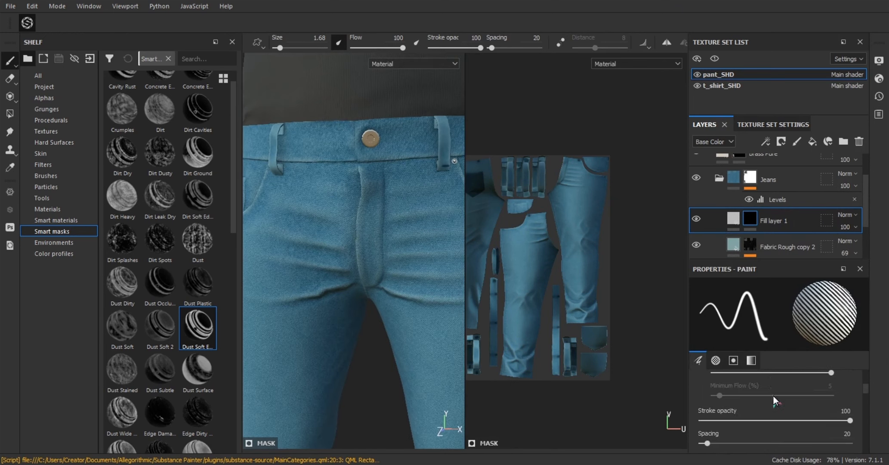
Step: Paint a test stroke of stripes on the upper thigh with brush size 10.87, then undo it
{"action": "left_click_drag", "start_coordinate": [408, 254], "coordinate": [341, 248], "text": "alt"}
{"action": "right_click_drag", "start_coordinate": [340, 249], "coordinate": [353, 275], "text": "alt"}
{"action": "right_click_drag", "start_coordinate": [354, 258], "coordinate": [375, 245], "text": "ctrl"}
{"action": "left_click_drag", "start_coordinate": [375, 245], "coordinate": [425, 343]}
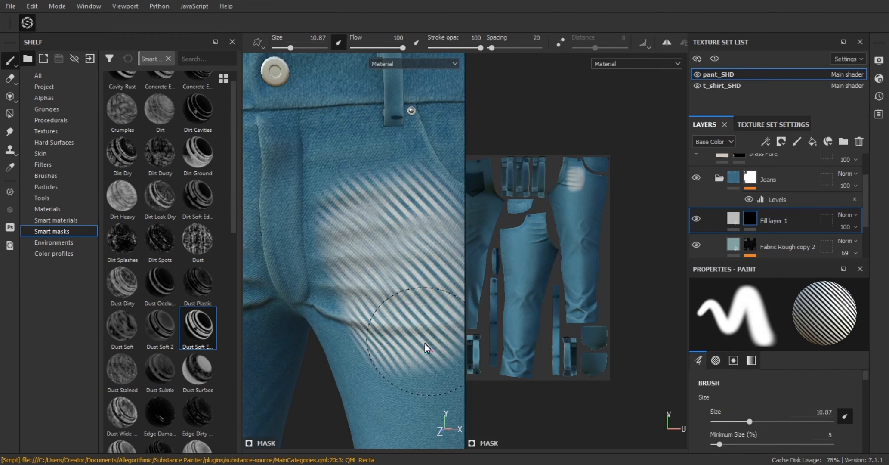
{"action": "key", "text": "ctrl+z"}
{"action": "key", "text": "ctrl+z"}
Step: Reset the black mask on Fill layer 1 and remove the Stripes texture from the brush
{"action": "right_click", "coordinate": [775, 221]}
{"action": "left_click", "coordinate": [782, 13]}
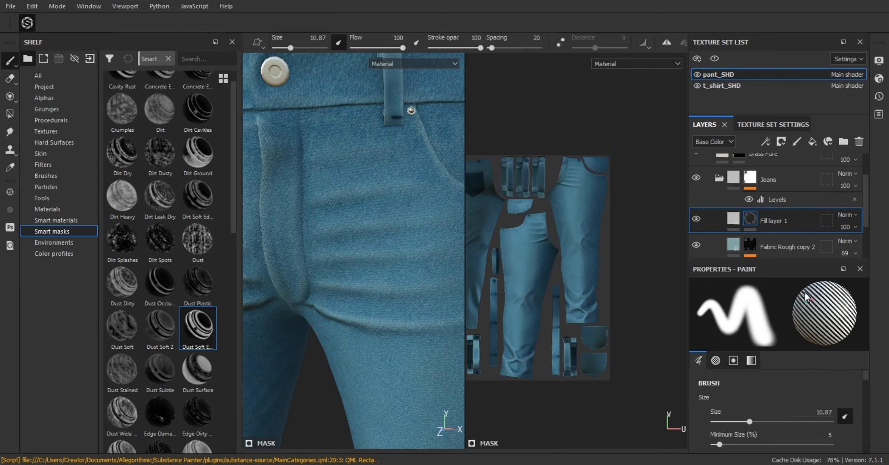
{"action": "scroll", "coordinate": [783, 391], "scroll_direction": "down", "scroll_amount": 10}
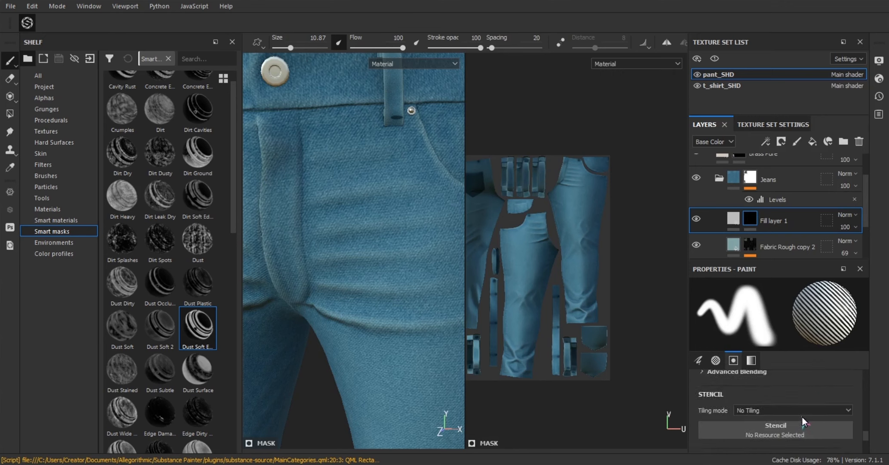
{"action": "left_click", "coordinate": [845, 406]}
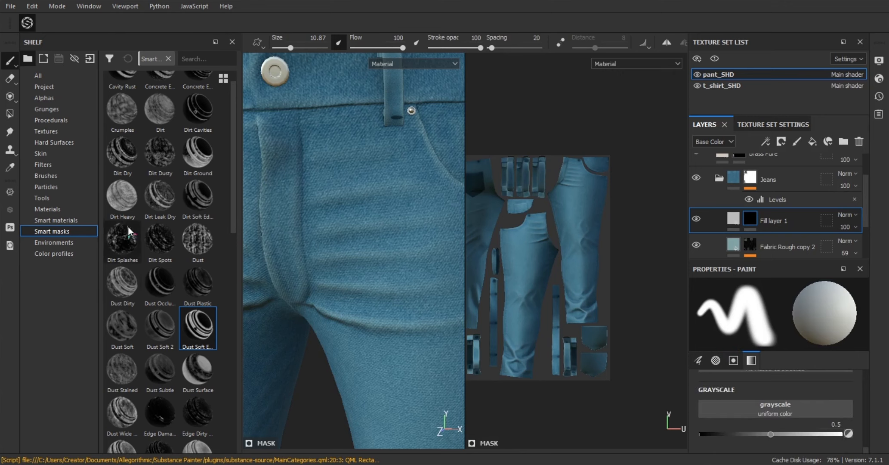
Step: Add a fill to the mask of Fill layer 1 and use the Stripes procedural as its grayscale
{"action": "right_click", "coordinate": [771, 224]}
{"action": "left_click", "coordinate": [810, 382]}
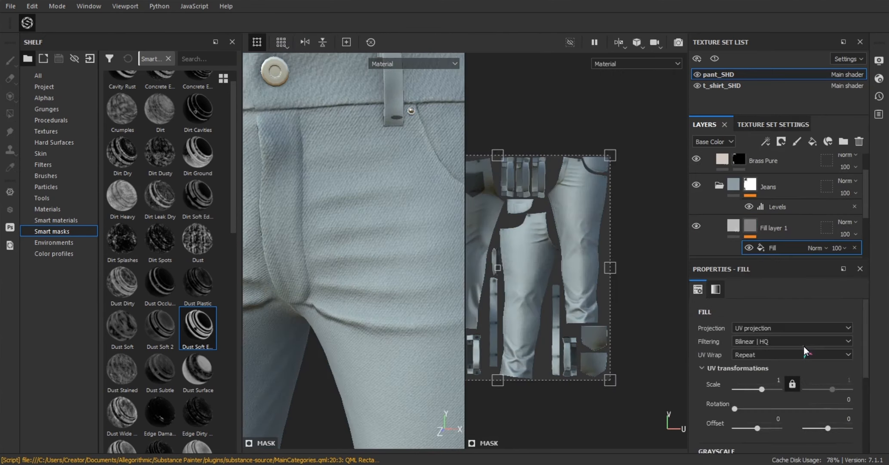
{"action": "scroll", "coordinate": [803, 345], "scroll_direction": "down", "scroll_amount": 3}
{"action": "left_click", "coordinate": [816, 372]}
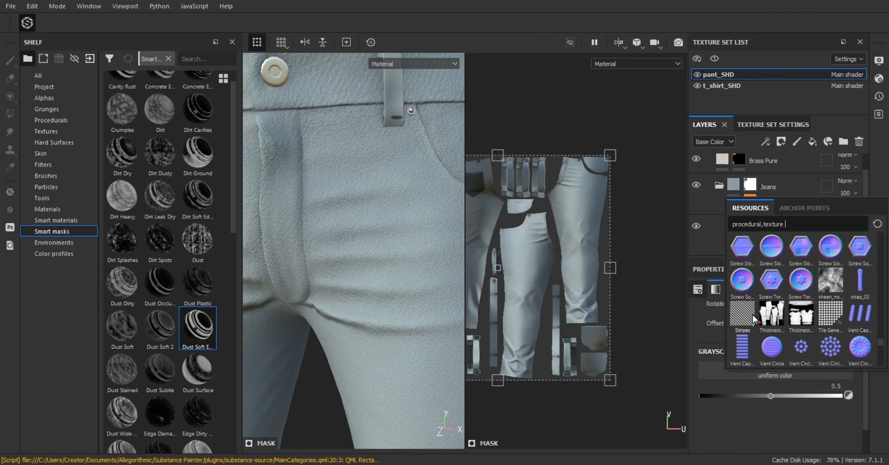
{"action": "left_click", "coordinate": [743, 314]}
Step: Set the Stripes fill's UV scale to 20 and its rotation to 131.54 so the stripes run vertically
{"action": "scroll", "coordinate": [786, 333], "scroll_direction": "up", "scroll_amount": 2}
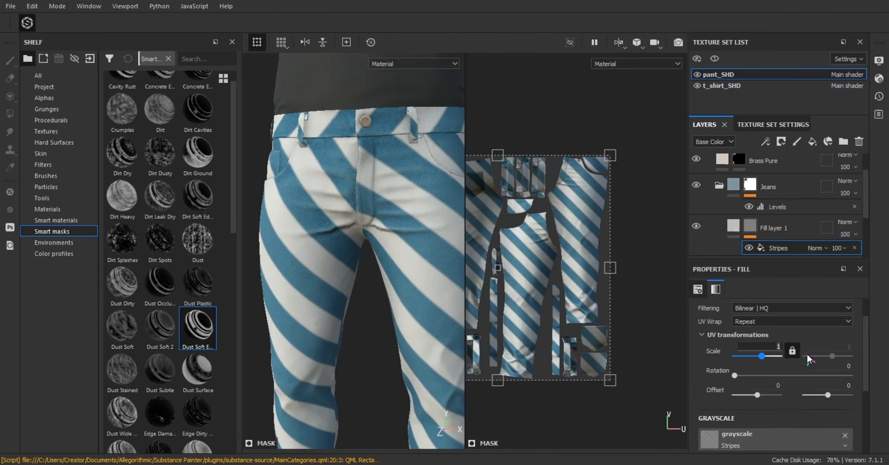
{"action": "type", "text": "20"}
{"action": "key", "text": "Return"}
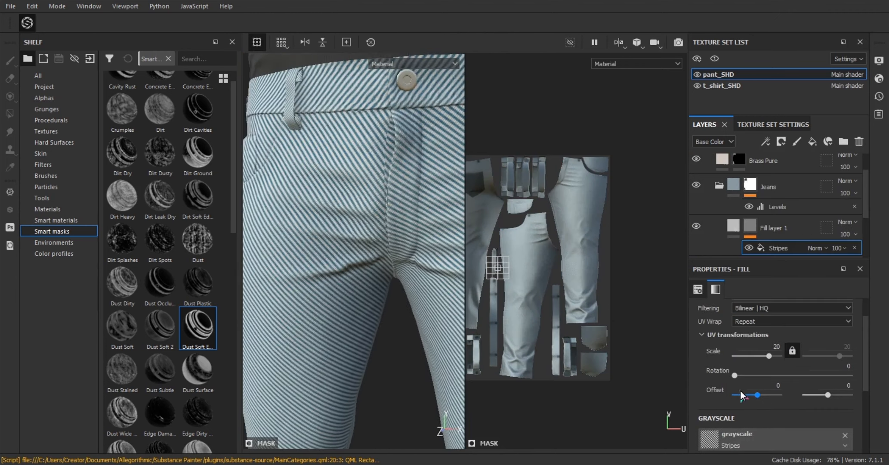
{"action": "left_click_drag", "start_coordinate": [734, 374], "coordinate": [774, 381]}
{"action": "left_click_drag", "start_coordinate": [348, 262], "coordinate": [396, 296], "text": "alt"}
{"action": "left_click_drag", "start_coordinate": [777, 375], "coordinate": [779, 375]}
{"action": "scroll", "coordinate": [790, 398], "scroll_direction": "down", "scroll_amount": 1}
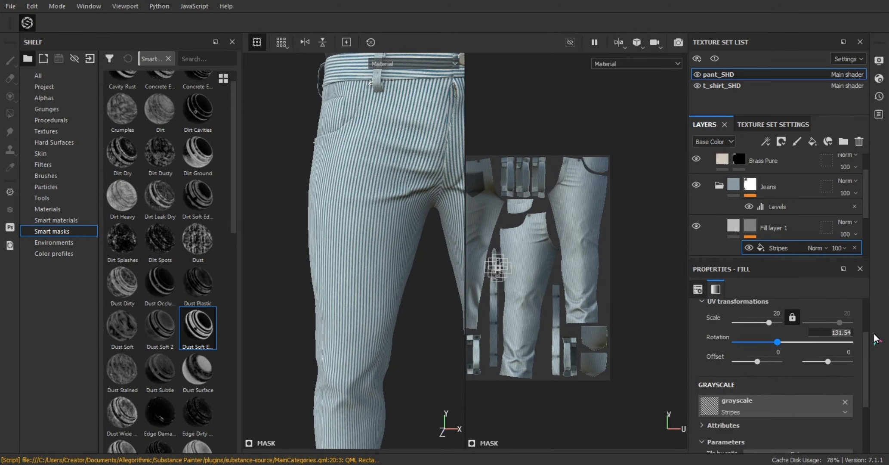
{"action": "key", "text": "Return"}
Step: Reduce the Stripes pattern's Width to 0.01, checking the fabric near the front pocket
{"action": "scroll", "coordinate": [798, 400], "scroll_direction": "down", "scroll_amount": 6}
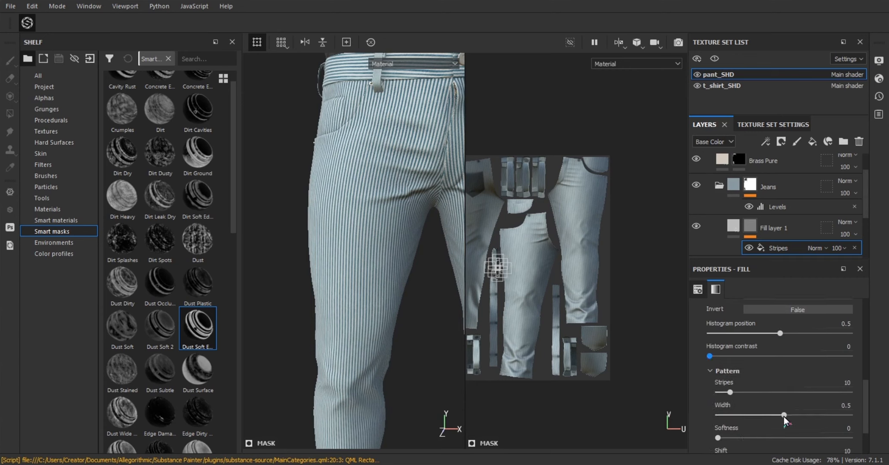
{"action": "left_click_drag", "start_coordinate": [784, 381], "coordinate": [721, 382]}
{"action": "scroll", "coordinate": [367, 163], "scroll_direction": "up", "scroll_amount": 5}
{"action": "middle_click_drag", "start_coordinate": [366, 163], "coordinate": [405, 280], "text": "alt"}
{"action": "left_click", "coordinate": [717, 382]}
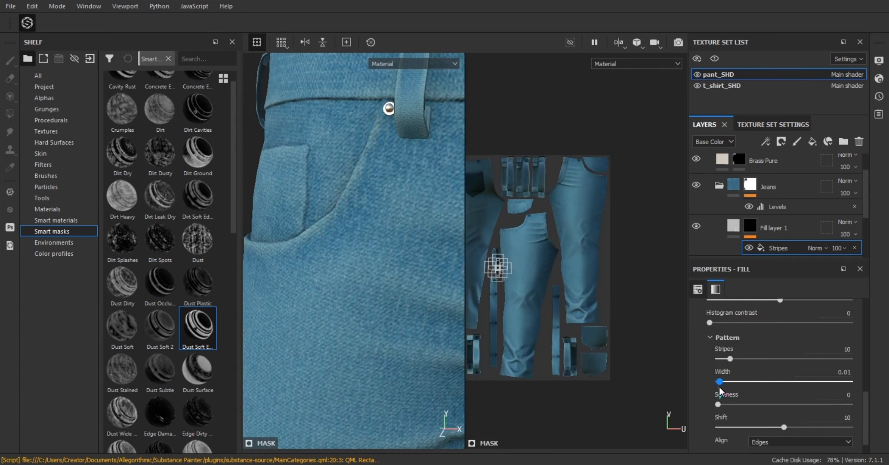
{"action": "scroll", "coordinate": [389, 285], "scroll_direction": "down", "scroll_amount": 3}
{"action": "scroll", "coordinate": [389, 286], "scroll_direction": "up", "scroll_amount": 3}
Step: Set the Stripes pattern's Align option to Center, checking the front of the jeans up close
{"action": "scroll", "coordinate": [783, 409], "scroll_direction": "down", "scroll_amount": 2}
{"action": "left_click", "coordinate": [784, 420]}
{"action": "left_click", "coordinate": [774, 436]}
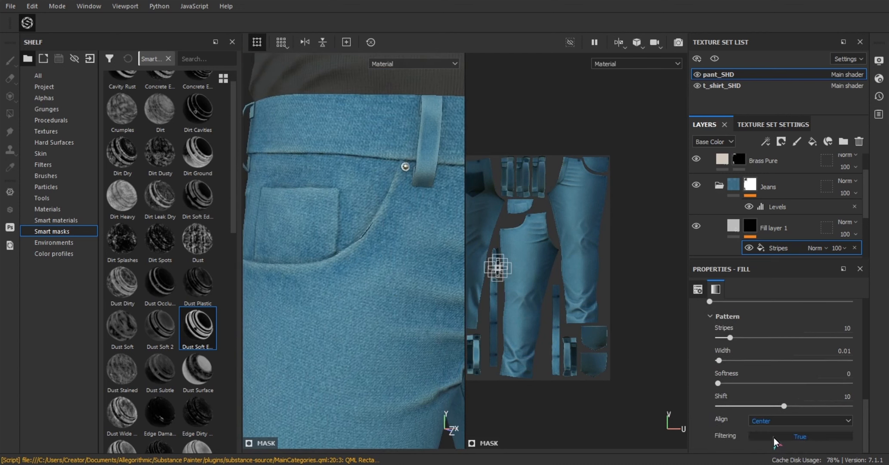
{"action": "left_click", "coordinate": [795, 421]}
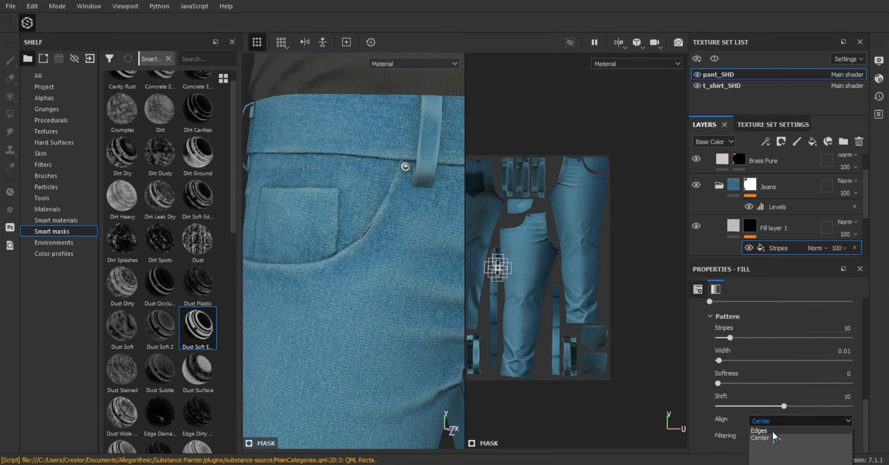
{"action": "left_click", "coordinate": [774, 437]}
{"action": "scroll", "coordinate": [351, 268], "scroll_direction": "down", "scroll_amount": 2}
{"action": "middle_click_drag", "start_coordinate": [351, 268], "coordinate": [211, 215], "text": "alt"}
{"action": "left_click_drag", "start_coordinate": [211, 216], "coordinate": [185, 213], "text": "alt"}
{"action": "scroll", "coordinate": [343, 246], "scroll_direction": "up", "scroll_amount": 1}
Step: Try the Edges alignment for the Stripes pattern, then switch Align back to Center
{"action": "left_click", "coordinate": [770, 422]}
{"action": "left_click", "coordinate": [770, 429]}
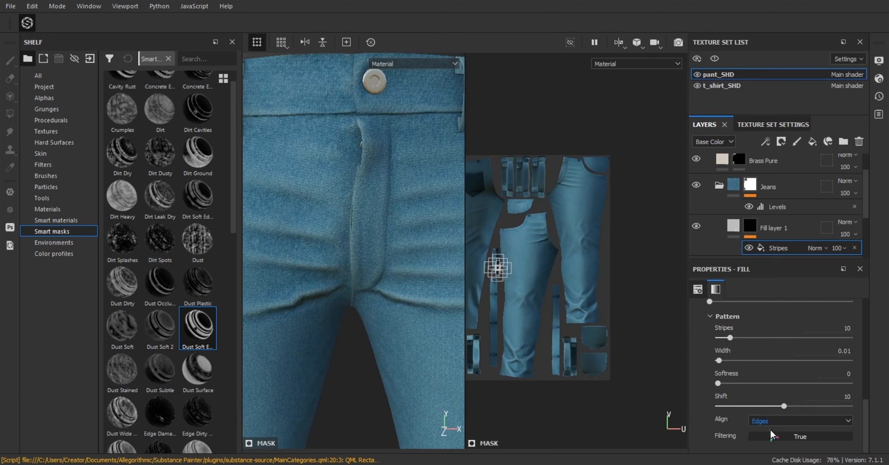
{"action": "left_click", "coordinate": [770, 423]}
{"action": "left_click", "coordinate": [769, 437]}
{"action": "scroll", "coordinate": [341, 178], "scroll_direction": "down", "scroll_amount": 3}
{"action": "left_click_drag", "start_coordinate": [341, 178], "coordinate": [440, 210], "text": "alt"}
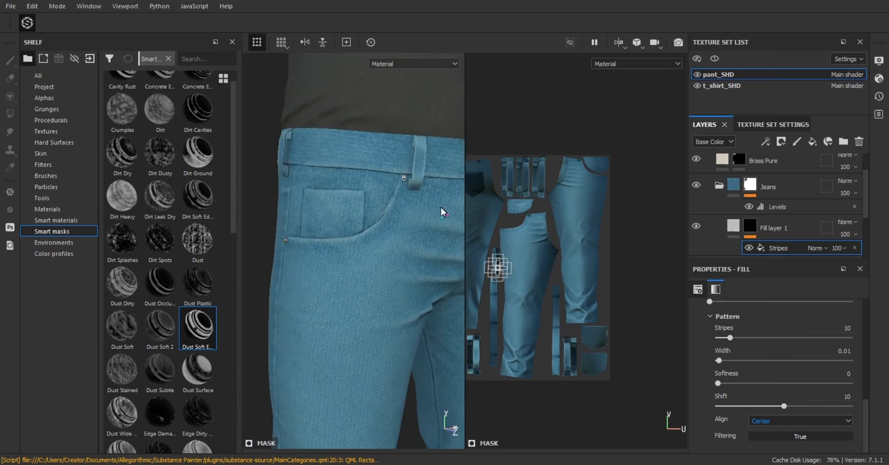
Step: Try the BnW Spots 3 texture as the paint grayscale on Fill layer 1's mask, then clear it
{"action": "scroll", "coordinate": [441, 211], "scroll_direction": "up", "scroll_amount": 2}
{"action": "left_click", "coordinate": [781, 232]}
{"action": "scroll", "coordinate": [782, 233], "scroll_direction": "down", "scroll_amount": 1}
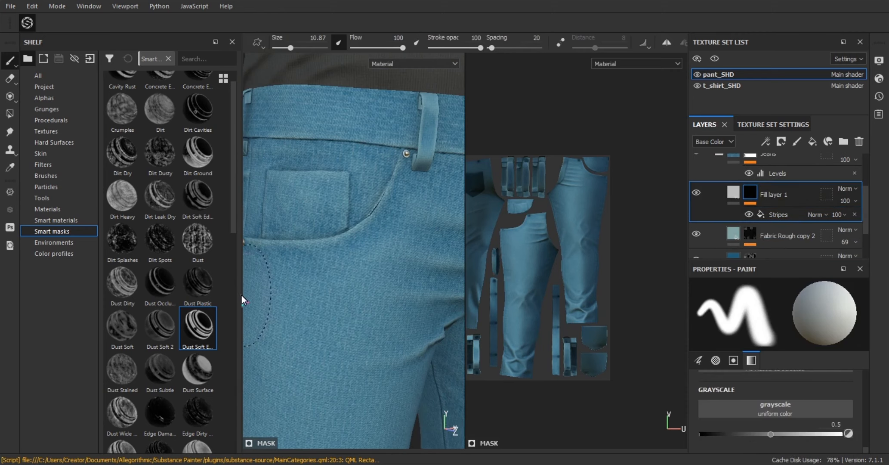
{"action": "scroll", "coordinate": [159, 215], "scroll_direction": "up", "scroll_amount": 1}
{"action": "left_click", "coordinate": [46, 109]}
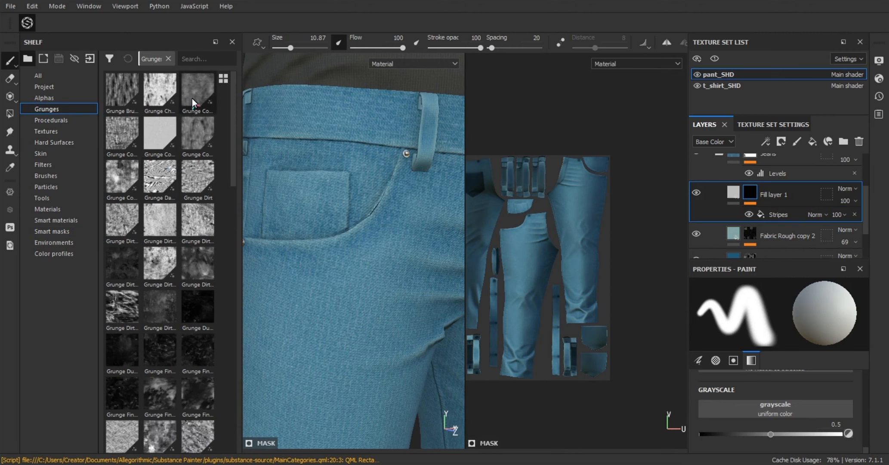
{"action": "left_click_drag", "start_coordinate": [192, 94], "coordinate": [740, 196]}
{"action": "scroll", "coordinate": [792, 420], "scroll_direction": "up", "scroll_amount": 2}
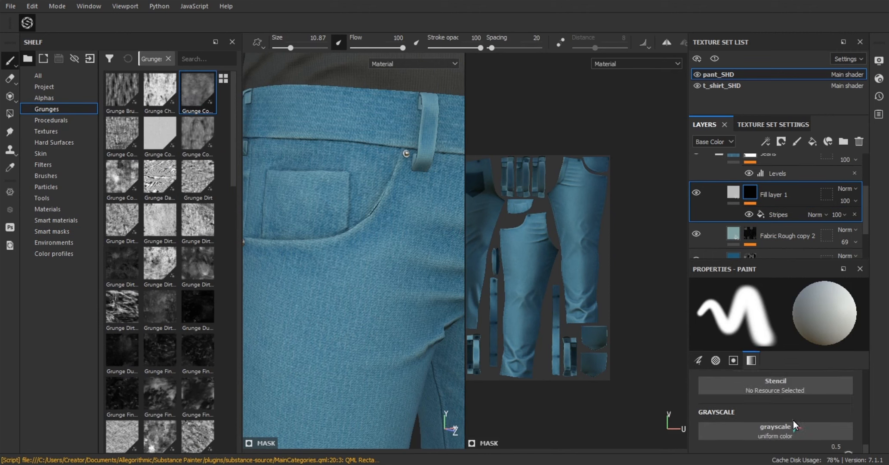
{"action": "scroll", "coordinate": [793, 420], "scroll_direction": "down", "scroll_amount": 3}
{"action": "left_click", "coordinate": [782, 394]}
{"action": "scroll", "coordinate": [798, 301], "scroll_direction": "down", "scroll_amount": 3}
{"action": "left_click", "coordinate": [824, 305]}
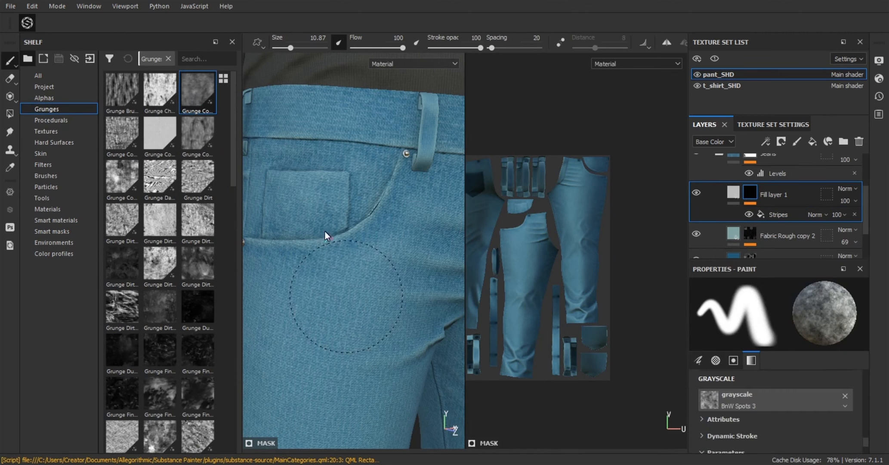
{"action": "left_click", "coordinate": [845, 395]}
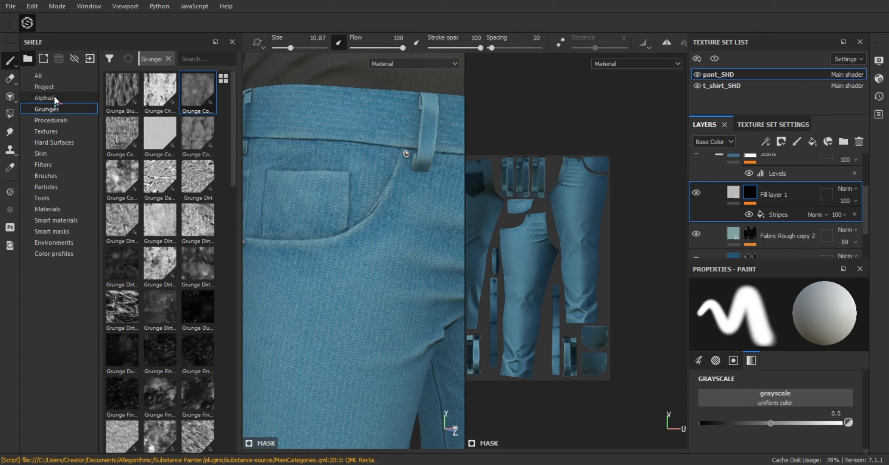
Step: Lower Fill layer 1's opacity to 63, checking the denim around the front pocket
{"action": "middle_click_drag", "start_coordinate": [334, 243], "coordinate": [339, 213], "text": "alt"}
{"action": "right_click_drag", "start_coordinate": [353, 197], "coordinate": [312, 266], "text": "alt"}
{"action": "left_click_drag", "start_coordinate": [311, 266], "coordinate": [315, 278], "text": "alt"}
{"action": "right_click_drag", "start_coordinate": [315, 278], "coordinate": [366, 289], "text": "alt"}
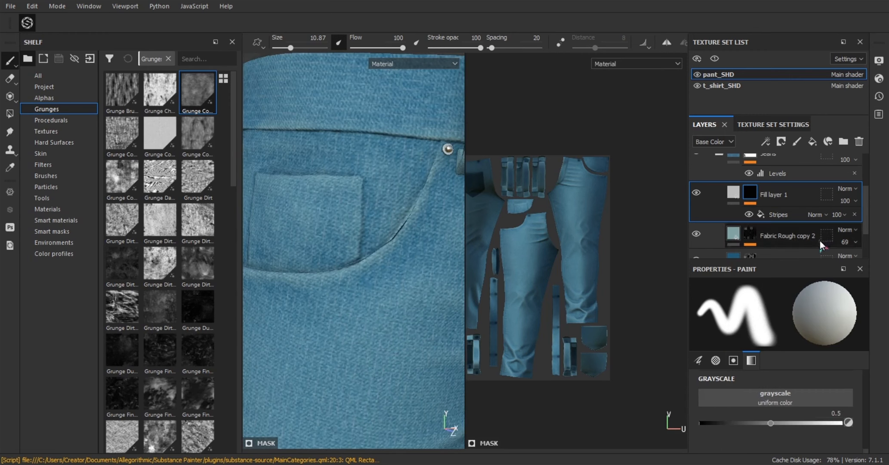
{"action": "left_click", "coordinate": [854, 201]}
{"action": "left_click_drag", "start_coordinate": [882, 221], "coordinate": [865, 221]}
{"action": "right_click_drag", "start_coordinate": [389, 248], "coordinate": [378, 264], "text": "alt"}
Step: Reduce Fill layer 1's Height to 0.0739 and check the fabric relief up close and at a distance
{"action": "left_click", "coordinate": [734, 193]}
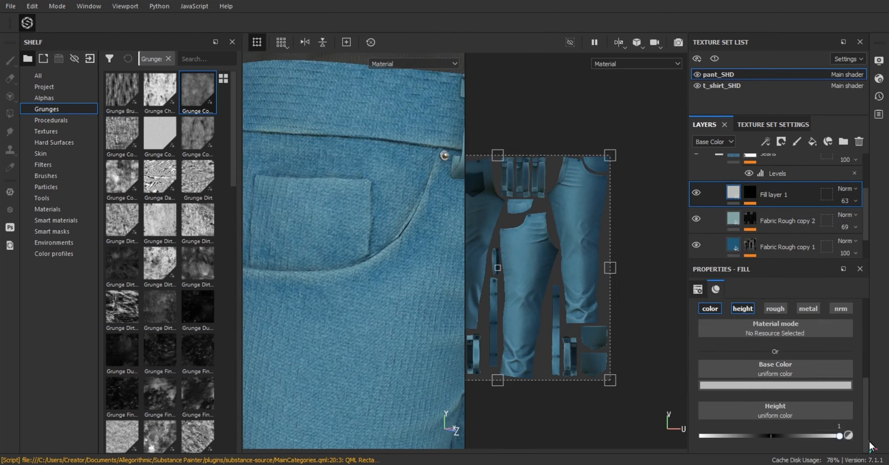
{"action": "left_click_drag", "start_coordinate": [799, 461], "coordinate": [782, 459]}
{"action": "middle_click_drag", "start_coordinate": [430, 297], "coordinate": [361, 286], "text": "alt"}
{"action": "right_click_drag", "start_coordinate": [361, 285], "coordinate": [423, 331], "text": "alt"}
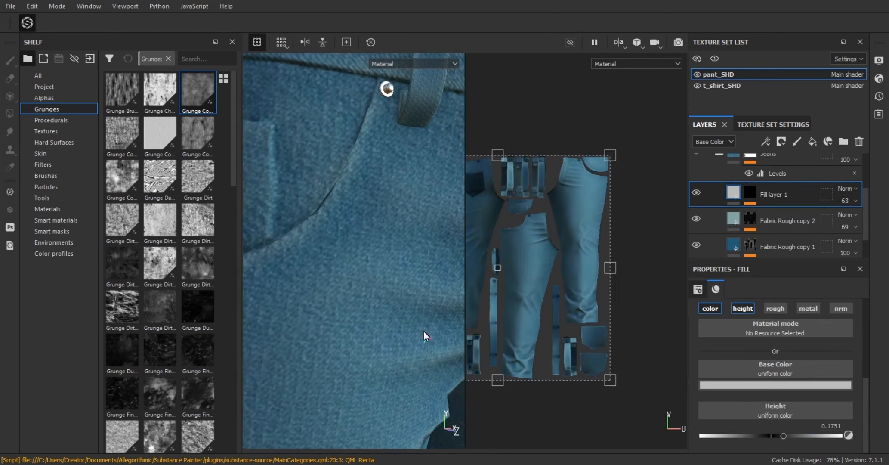
{"action": "left_click_drag", "start_coordinate": [779, 435], "coordinate": [776, 437]}
{"action": "right_click_drag", "start_coordinate": [382, 269], "coordinate": [301, 301], "text": "shift"}
{"action": "scroll", "coordinate": [307, 312], "scroll_direction": "down", "scroll_amount": 4}
{"action": "left_click_drag", "start_coordinate": [306, 313], "coordinate": [316, 252], "text": "alt"}
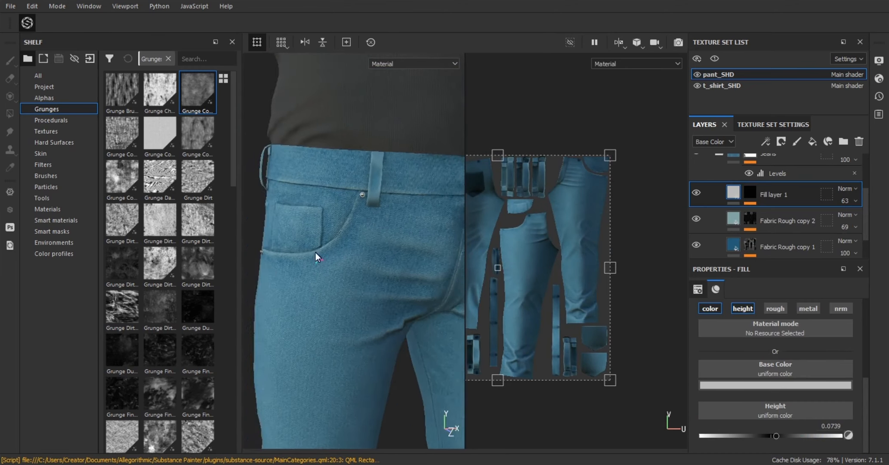
{"action": "scroll", "coordinate": [315, 252], "scroll_direction": "up", "scroll_amount": 3}
Step: Select the Stripes fill in Fill layer 1's mask and review its UV transformations, histogram and pattern parameters
{"action": "left_click", "coordinate": [749, 192]}
{"action": "left_click", "coordinate": [779, 215]}
{"action": "scroll", "coordinate": [793, 383], "scroll_direction": "down", "scroll_amount": 2}
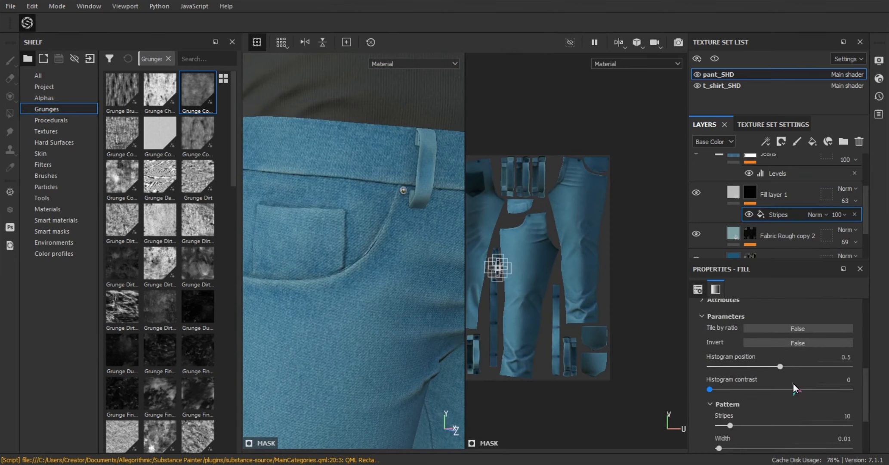
{"action": "scroll", "coordinate": [768, 361], "scroll_direction": "up", "scroll_amount": 2}
{"action": "scroll", "coordinate": [783, 352], "scroll_direction": "up", "scroll_amount": 1}
{"action": "scroll", "coordinate": [784, 352], "scroll_direction": "up", "scroll_amount": 4}
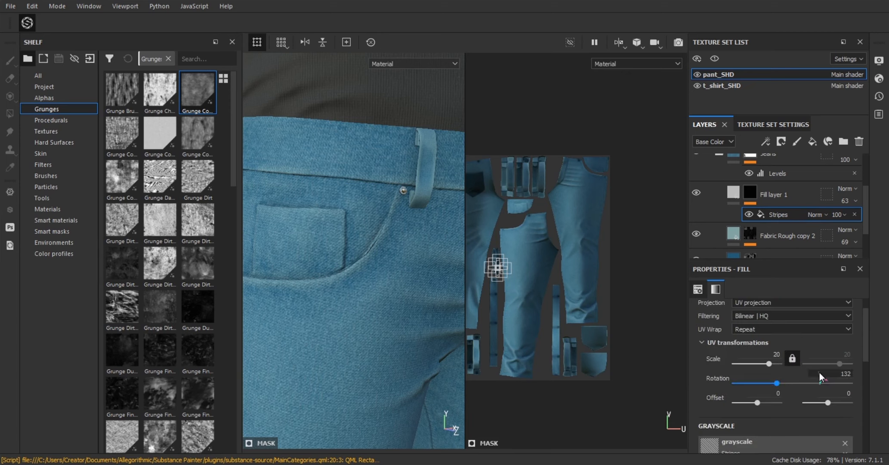
{"action": "scroll", "coordinate": [812, 396], "scroll_direction": "down", "scroll_amount": 3}
{"action": "scroll", "coordinate": [795, 405], "scroll_direction": "up", "scroll_amount": 4}
{"action": "scroll", "coordinate": [794, 405], "scroll_direction": "down", "scroll_amount": 5}
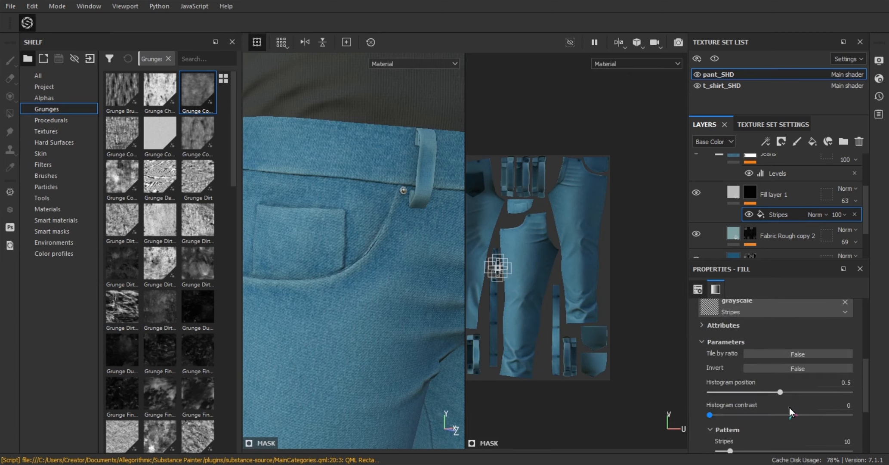
Step: Try a Histogram position of 0.57 for the Stripes pattern, then return it to 0.5
{"action": "scroll", "coordinate": [789, 407], "scroll_direction": "down", "scroll_amount": 1}
{"action": "left_click_drag", "start_coordinate": [779, 359], "coordinate": [754, 360]}
{"action": "left_click_drag", "start_coordinate": [820, 370], "coordinate": [787, 393]}
{"action": "left_click_drag", "start_coordinate": [289, 330], "coordinate": [316, 337], "text": "alt"}
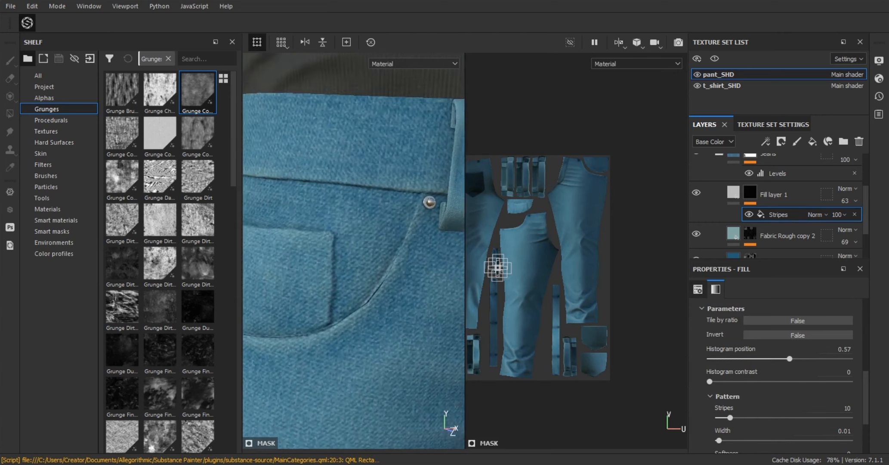
{"action": "right_click_drag", "start_coordinate": [316, 338], "coordinate": [342, 288], "text": "alt"}
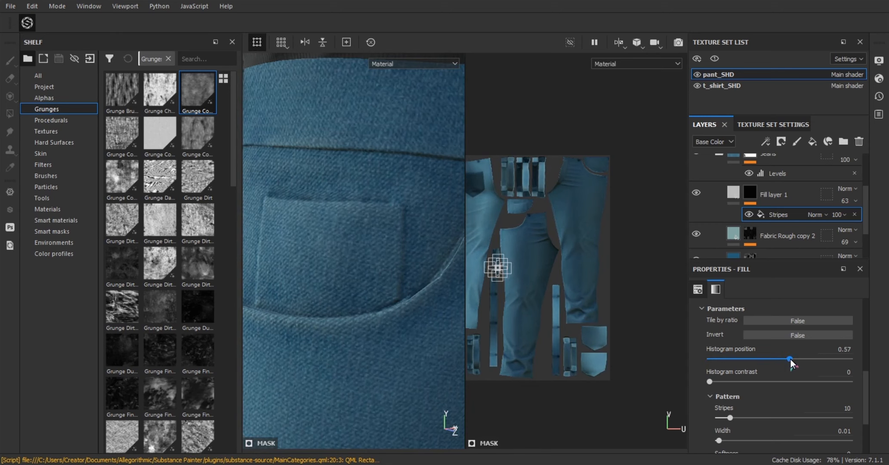
{"action": "left_click_drag", "start_coordinate": [790, 359], "coordinate": [779, 366]}
Step: Try adjusting the histogram contrast and stripe count of the Stripes pattern, then undo the change
{"action": "left_click_drag", "start_coordinate": [710, 381], "coordinate": [631, 400]}
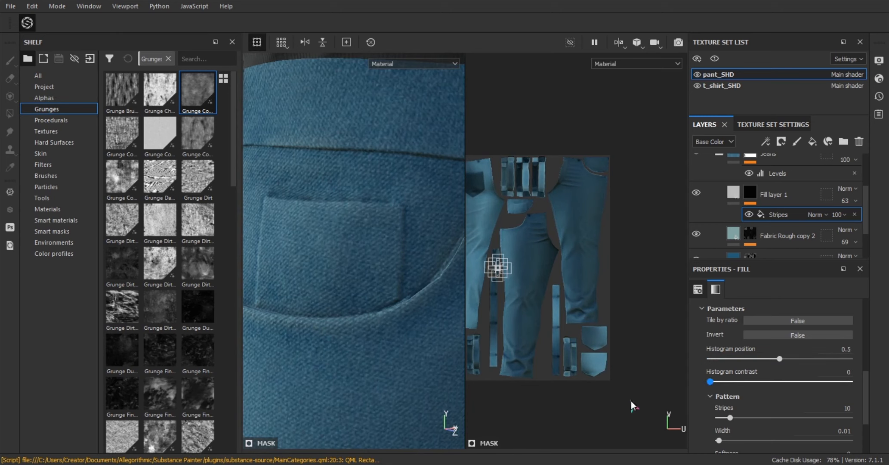
{"action": "left_click_drag", "start_coordinate": [730, 418], "coordinate": [658, 398]}
{"action": "key", "text": "ctrl+z"}
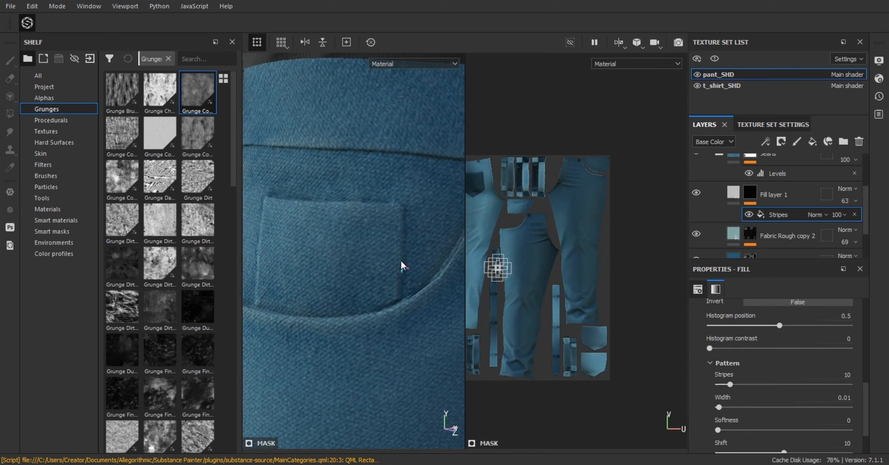
Step: Set the Stripes pattern's Softness to 0.2 and check the jeans from close up to the full front view
{"action": "right_click_drag", "start_coordinate": [544, 242], "coordinate": [776, 449], "text": "alt"}
{"action": "scroll", "coordinate": [786, 402], "scroll_direction": "down", "scroll_amount": 2}
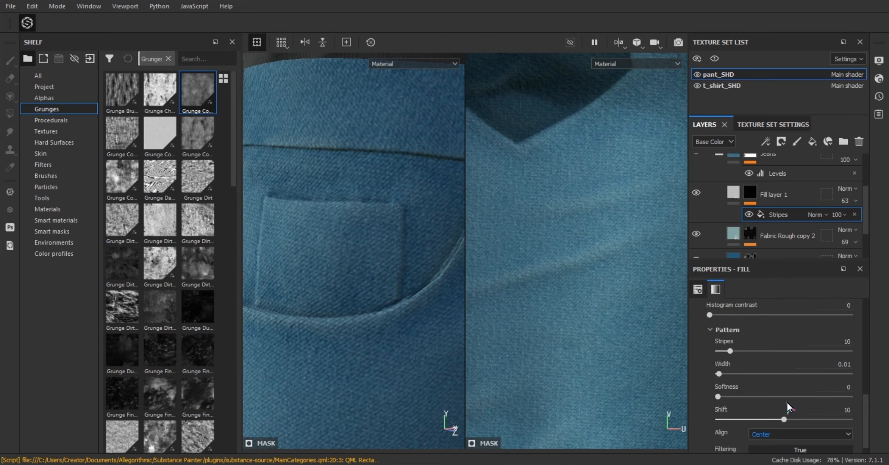
{"action": "left_click_drag", "start_coordinate": [718, 382], "coordinate": [744, 397]}
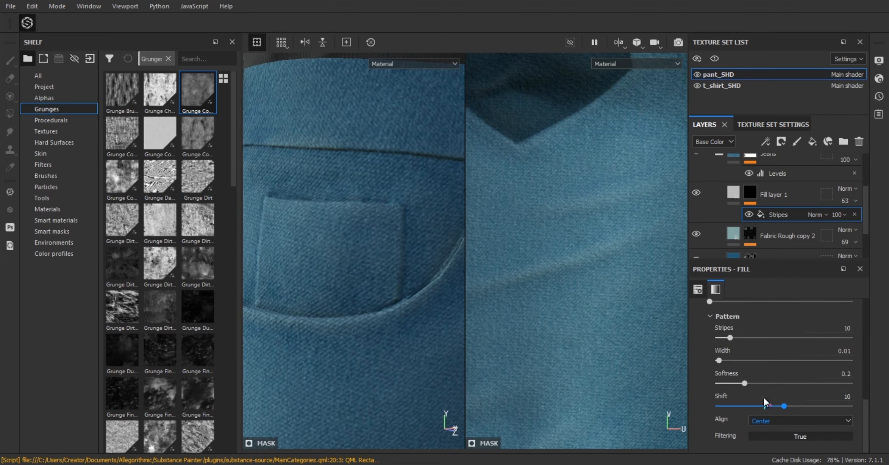
{"action": "scroll", "coordinate": [820, 404], "scroll_direction": "up", "scroll_amount": 10}
{"action": "right_click_drag", "start_coordinate": [371, 307], "coordinate": [370, 283], "text": "alt"}
{"action": "left_click_drag", "start_coordinate": [369, 283], "coordinate": [398, 263], "text": "alt"}
{"action": "right_click_drag", "start_coordinate": [398, 263], "coordinate": [346, 259], "text": "alt"}
{"action": "middle_click_drag", "start_coordinate": [346, 260], "coordinate": [374, 233], "text": "alt"}
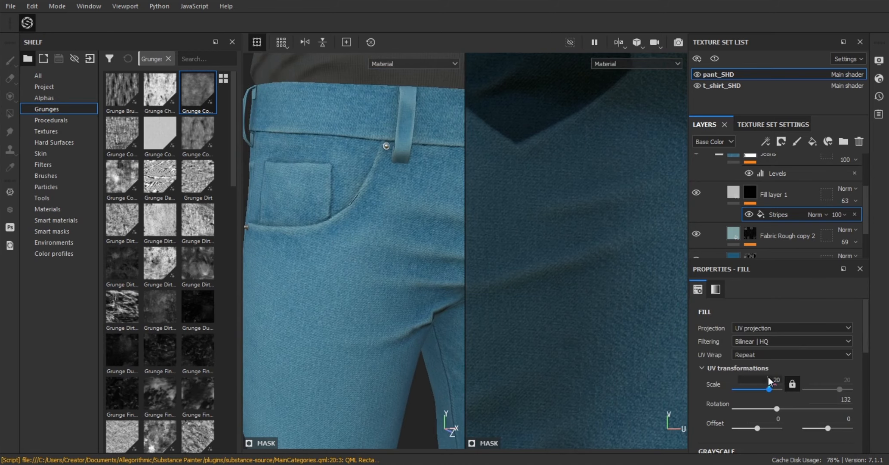
{"action": "right_click_drag", "start_coordinate": [342, 186], "coordinate": [317, 221], "text": "alt"}
{"action": "left_click_drag", "start_coordinate": [316, 222], "coordinate": [344, 220], "text": "alt"}
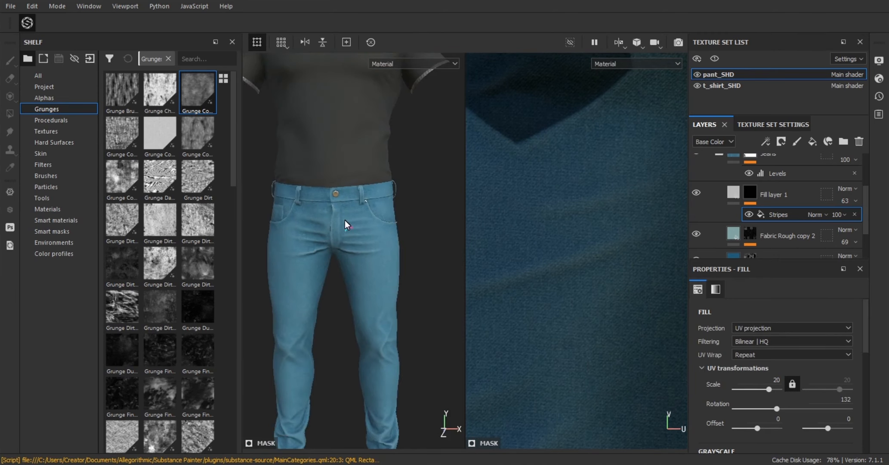
Step: Group Fill layer 1 and the fabric layers inside the Jeans folder, then duplicate the new folder
{"action": "scroll", "coordinate": [811, 226], "scroll_direction": "up", "scroll_amount": 1}
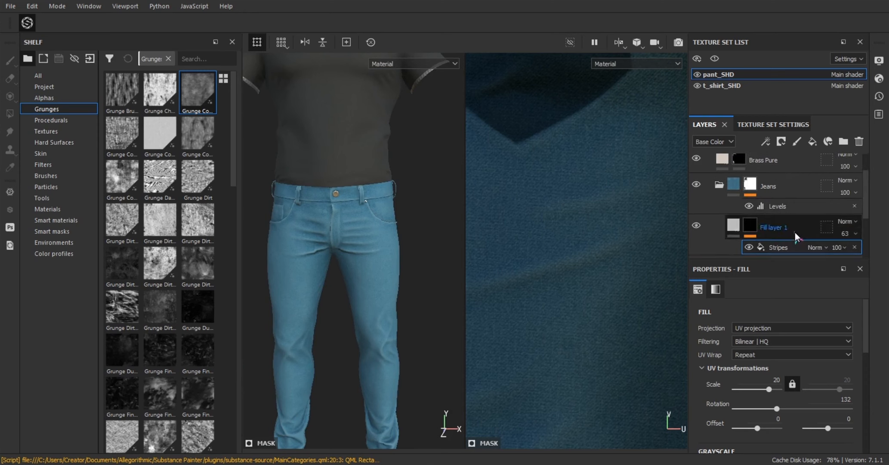
{"action": "left_click", "coordinate": [794, 232]}
{"action": "scroll", "coordinate": [785, 235], "scroll_direction": "down", "scroll_amount": 5}
{"action": "left_click", "coordinate": [786, 239], "text": "shift"}
{"action": "scroll", "coordinate": [795, 228], "scroll_direction": "up", "scroll_amount": 6}
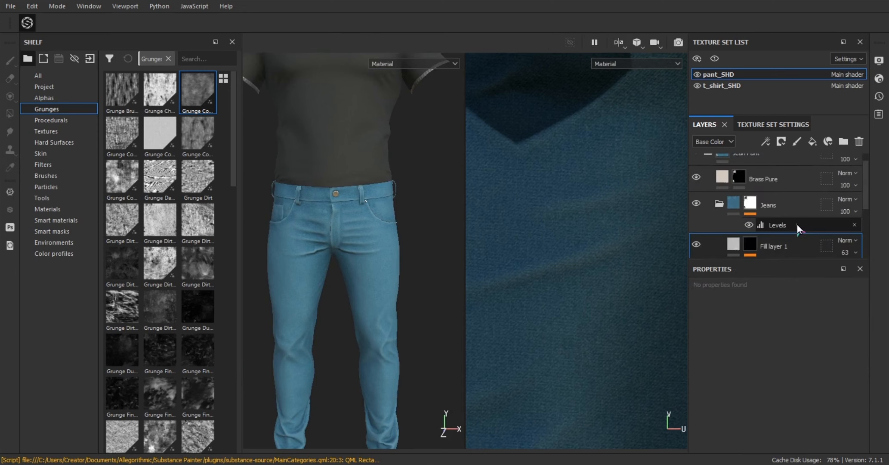
{"action": "key", "text": "ctrl+g"}
{"action": "scroll", "coordinate": [327, 267], "scroll_direction": "up", "scroll_amount": 1}
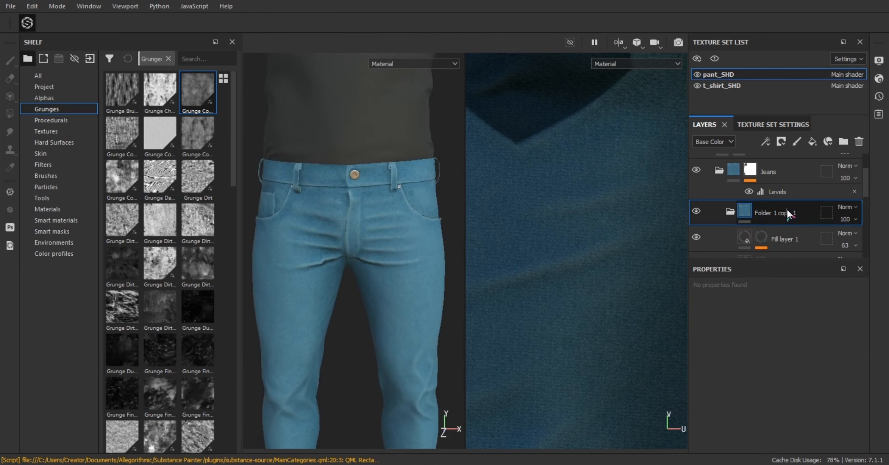
{"action": "key", "text": "ctrl+d"}
Step: Hide Folder 1 copy 1 and add a black mask to Folder 1
{"action": "left_click", "coordinate": [806, 246]}
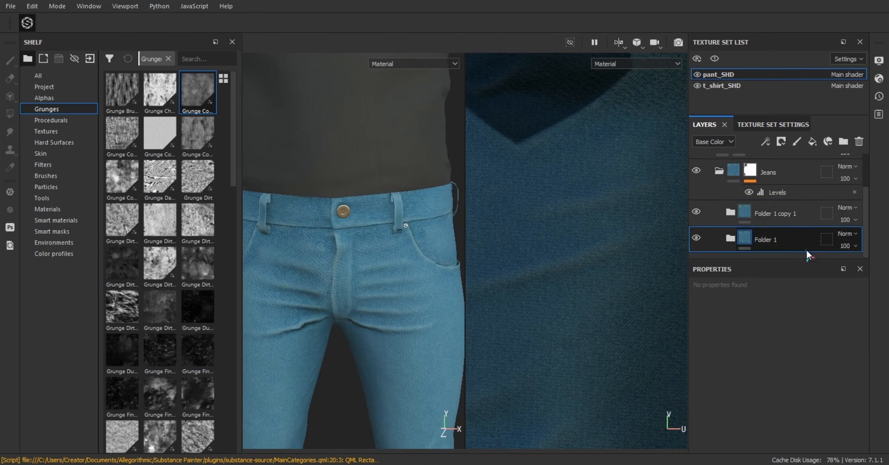
{"action": "right_click", "coordinate": [784, 234]}
{"action": "left_click", "coordinate": [772, 9]}
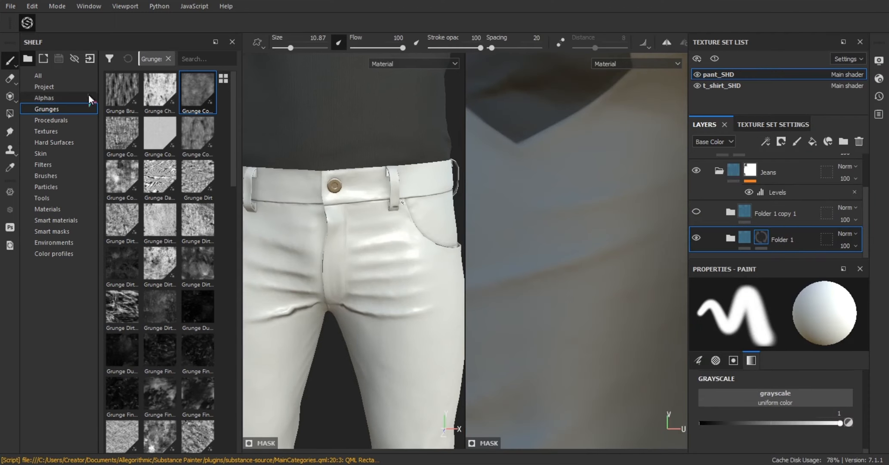
Step: Reveal both trouser legs in Folder 1's mask using Polygon Fill in UV chunk mode with color 1
{"action": "left_click", "coordinate": [10, 96]}
{"action": "left_click", "coordinate": [10, 113]}
{"action": "left_click", "coordinate": [352, 254]}
{"action": "scroll", "coordinate": [352, 247], "scroll_direction": "down", "scroll_amount": 3}
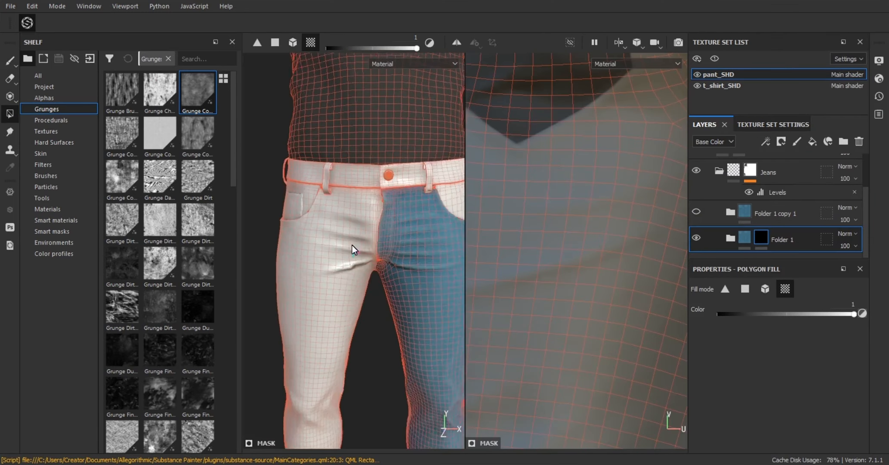
{"action": "left_click", "coordinate": [351, 245]}
{"action": "scroll", "coordinate": [346, 228], "scroll_direction": "up", "scroll_amount": 5}
Step: Fill the fly and remaining pieces below the waistband in Folder 1's mask, leaving out the waistband and belt loops
{"action": "left_click_drag", "start_coordinate": [345, 221], "coordinate": [346, 264], "text": "alt"}
{"action": "scroll", "coordinate": [344, 258], "scroll_direction": "down", "scroll_amount": 4}
{"action": "left_click", "coordinate": [343, 258]}
{"action": "scroll", "coordinate": [378, 217], "scroll_direction": "up", "scroll_amount": 5}
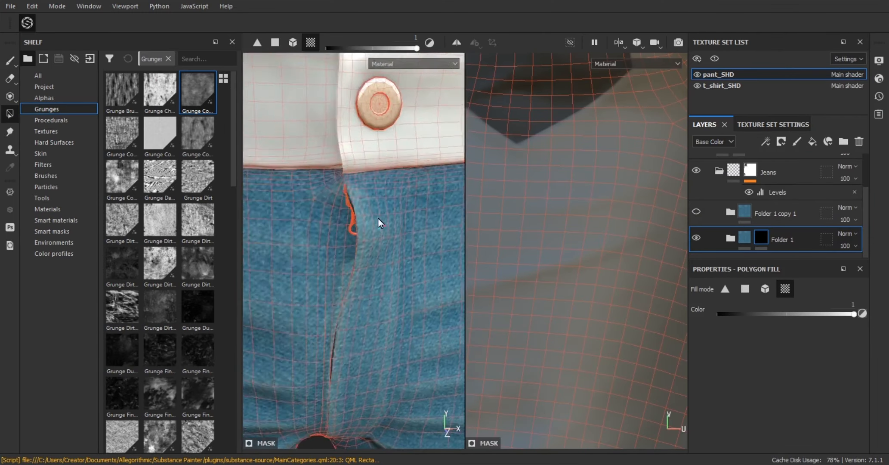
{"action": "scroll", "coordinate": [377, 218], "scroll_direction": "down", "scroll_amount": 3}
{"action": "left_click_drag", "start_coordinate": [430, 254], "coordinate": [367, 182], "text": "alt"}
{"action": "left_click", "coordinate": [415, 247]}
{"action": "scroll", "coordinate": [386, 257], "scroll_direction": "down", "scroll_amount": 3}
{"action": "scroll", "coordinate": [355, 222], "scroll_direction": "down", "scroll_amount": 5}
{"action": "left_click", "coordinate": [367, 211]}
{"action": "scroll", "coordinate": [359, 197], "scroll_direction": "up", "scroll_amount": 3}
{"action": "left_click", "coordinate": [361, 202]}
{"action": "scroll", "coordinate": [377, 213], "scroll_direction": "down", "scroll_amount": 3}
{"action": "scroll", "coordinate": [396, 279], "scroll_direction": "down", "scroll_amount": 3}
{"action": "scroll", "coordinate": [407, 244], "scroll_direction": "up", "scroll_amount": 3}
{"action": "scroll", "coordinate": [367, 330], "scroll_direction": "down", "scroll_amount": 5}
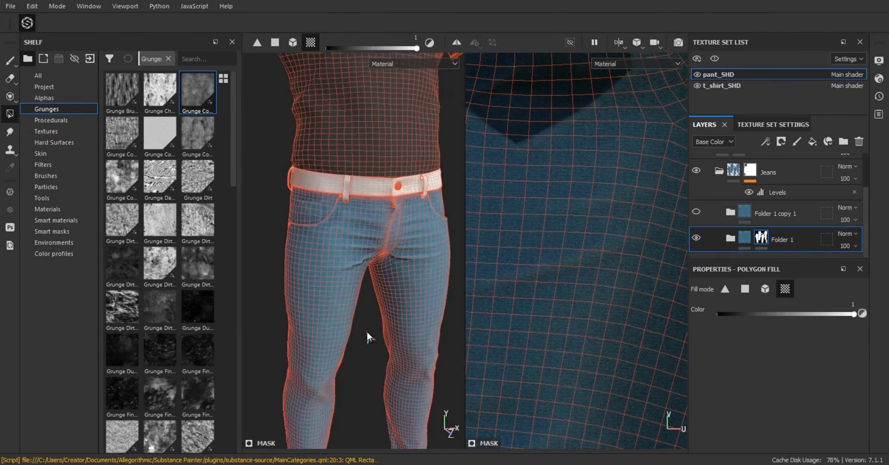
Step: Copy Folder 1's mask and make Folder 1 copy 1 visible again
{"action": "scroll", "coordinate": [374, 245], "scroll_direction": "up", "scroll_amount": 5}
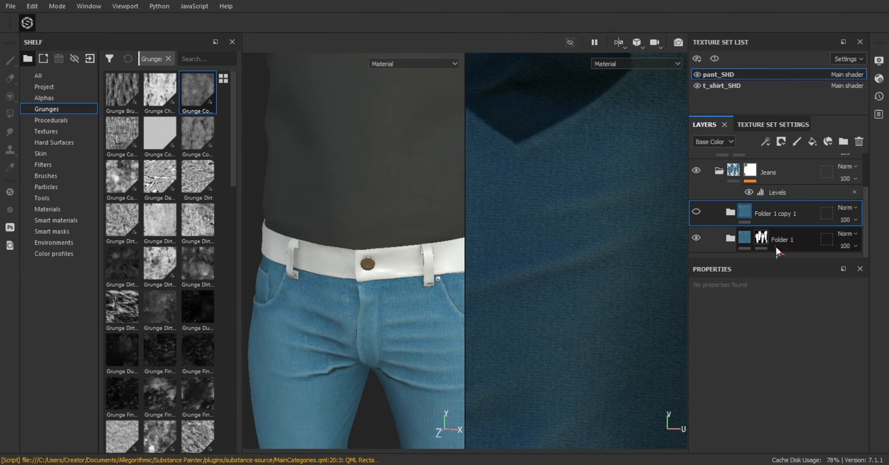
{"action": "scroll", "coordinate": [373, 218], "scroll_direction": "up", "scroll_amount": 2}
{"action": "left_click", "coordinate": [760, 237]}
{"action": "right_click", "coordinate": [762, 235]}
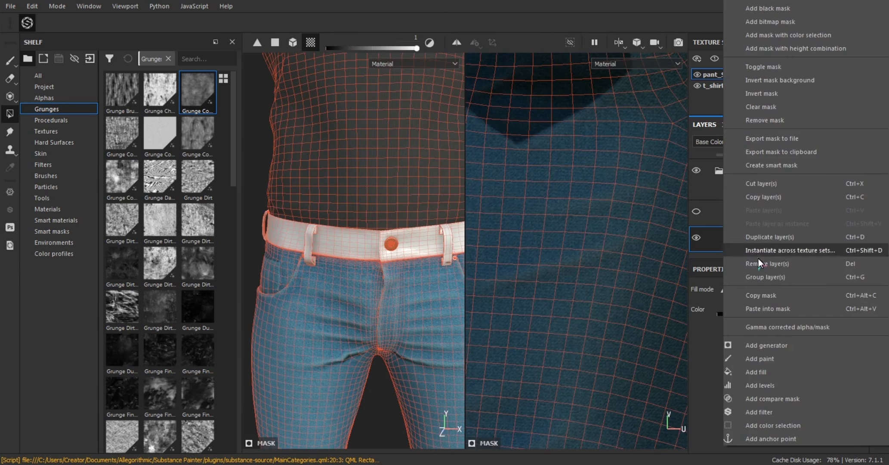
{"action": "left_click", "coordinate": [760, 306]}
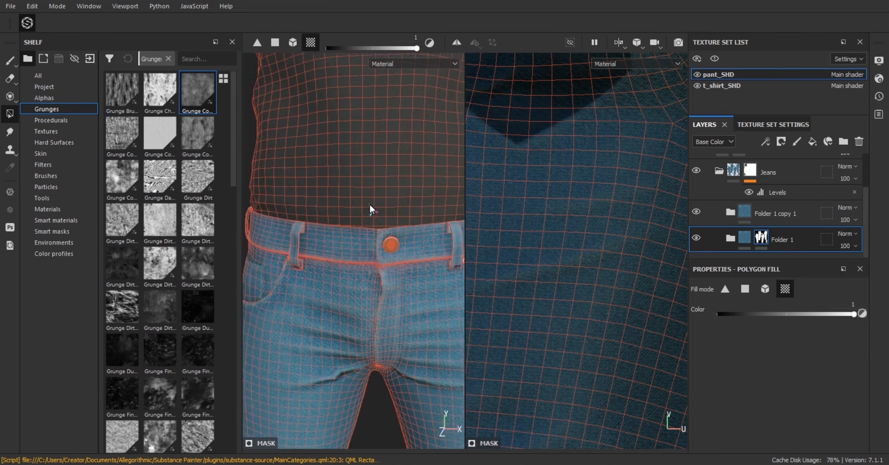
{"action": "left_click", "coordinate": [798, 212]}
{"action": "left_click", "coordinate": [694, 214]}
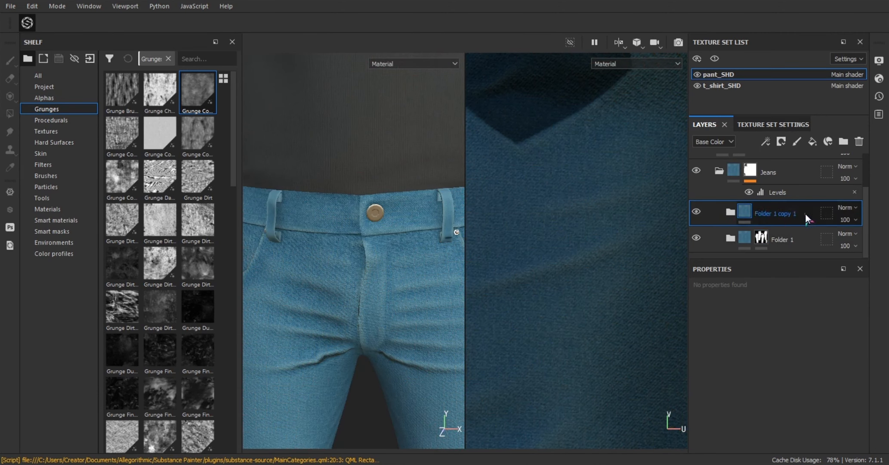
Step: Add a black mask to Folder 1 copy 1 and paste the copied mask into it
{"action": "right_click", "coordinate": [805, 214]}
{"action": "left_click", "coordinate": [774, 13]}
{"action": "right_click", "coordinate": [764, 209]}
{"action": "left_click", "coordinate": [769, 306]}
Step: Add a Levels effect to Folder 1 copy 1's mask and invert it
{"action": "right_click", "coordinate": [766, 206]}
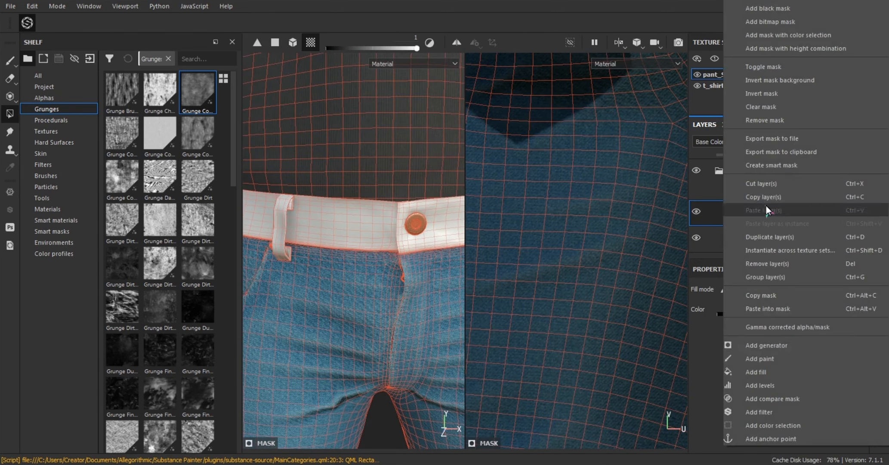
{"action": "left_click", "coordinate": [759, 385]}
{"action": "left_click", "coordinate": [818, 386]}
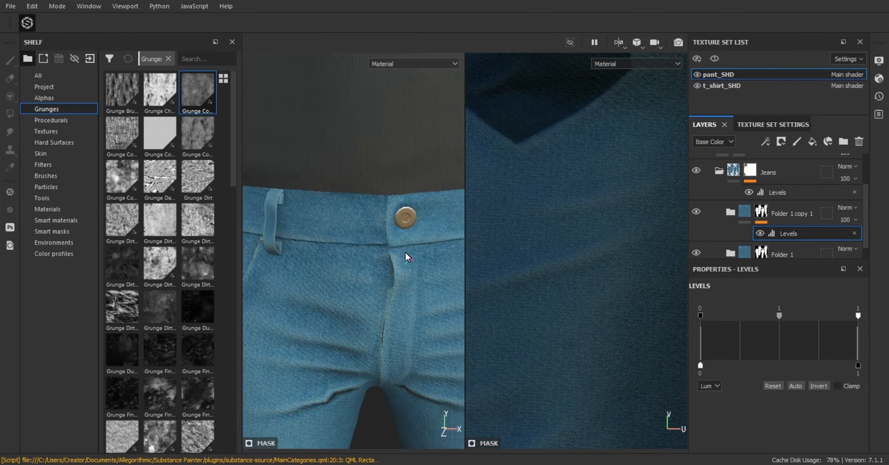
Step: Open Folder 1 copy 1 and set the base Fabric Rough layer's UV rotation to 135
{"action": "scroll", "coordinate": [388, 245], "scroll_direction": "up", "scroll_amount": 5}
{"action": "left_click", "coordinate": [743, 212]}
{"action": "left_click", "coordinate": [734, 211]}
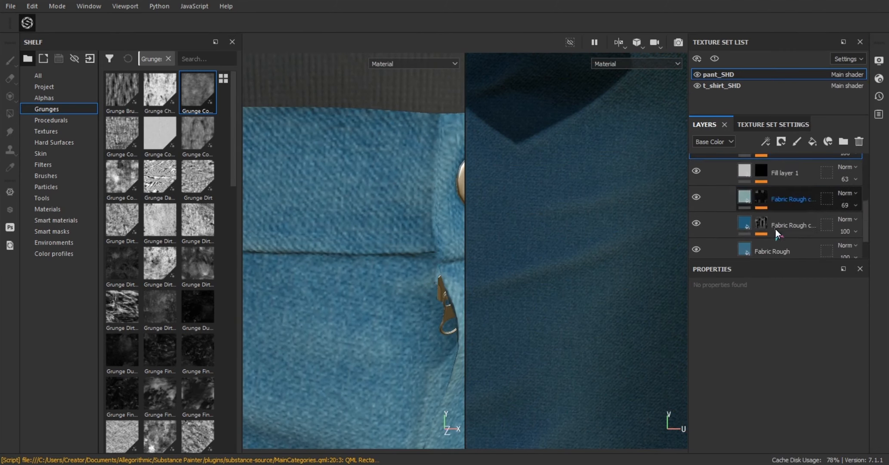
{"action": "left_click", "coordinate": [775, 228]}
{"action": "left_click_drag", "start_coordinate": [746, 376], "coordinate": [775, 379]}
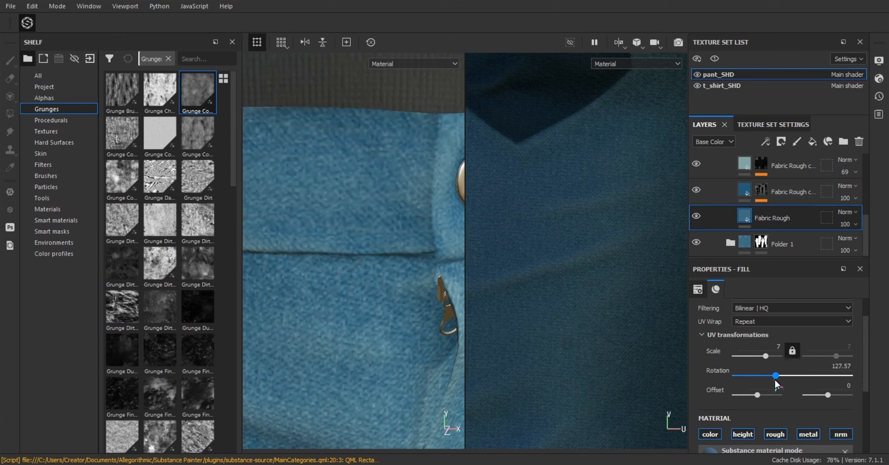
{"action": "left_click", "coordinate": [844, 368]}
{"action": "type", "text": "135"}
{"action": "key", "text": "Return"}
Step: Set the UV rotation of the Fabric Rough copies in Folder 1 copy 1 to 135
{"action": "left_click_drag", "start_coordinate": [356, 326], "coordinate": [364, 273], "text": "alt"}
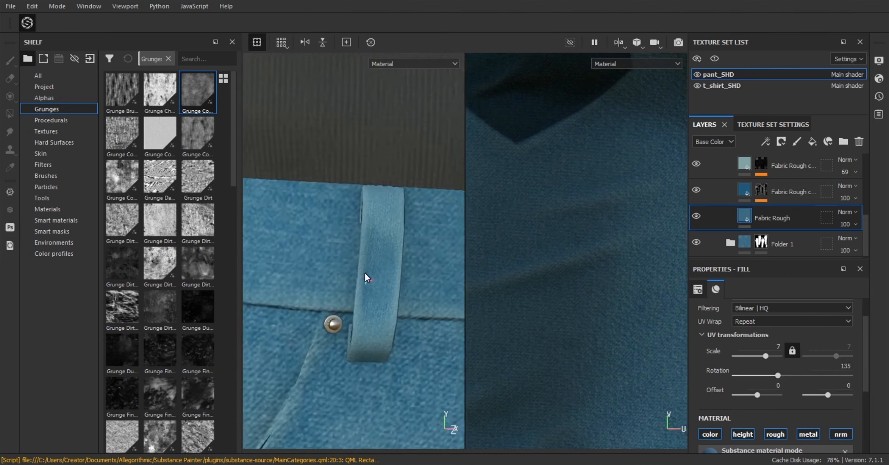
{"action": "right_click_drag", "start_coordinate": [364, 272], "coordinate": [375, 197], "text": "alt"}
{"action": "left_click_drag", "start_coordinate": [375, 197], "coordinate": [247, 240], "text": "alt"}
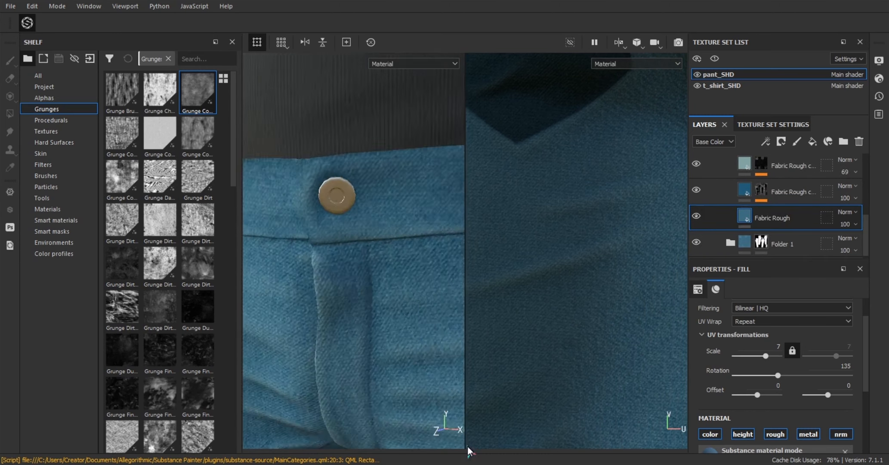
{"action": "left_click_drag", "start_coordinate": [370, 258], "coordinate": [428, 259], "text": "alt"}
{"action": "scroll", "coordinate": [808, 204], "scroll_direction": "up", "scroll_amount": 1}
{"action": "left_click", "coordinate": [744, 221]}
{"action": "left_click_drag", "start_coordinate": [838, 366], "coordinate": [881, 368]}
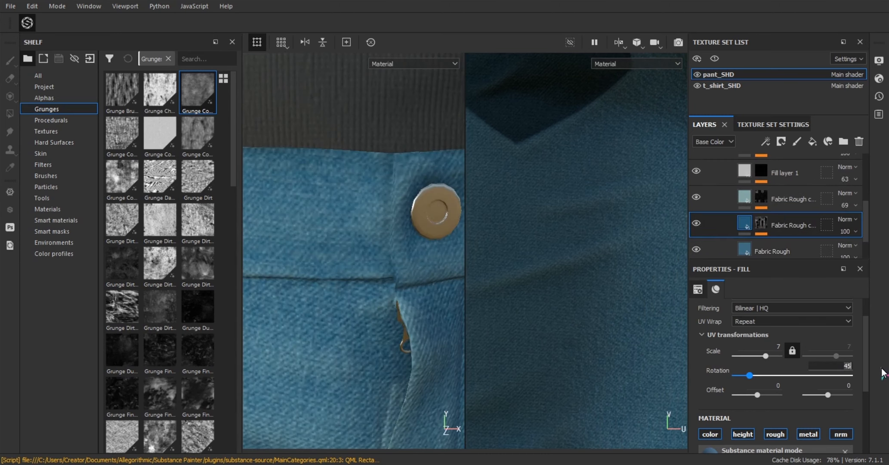
{"action": "left_click", "coordinate": [728, 194]}
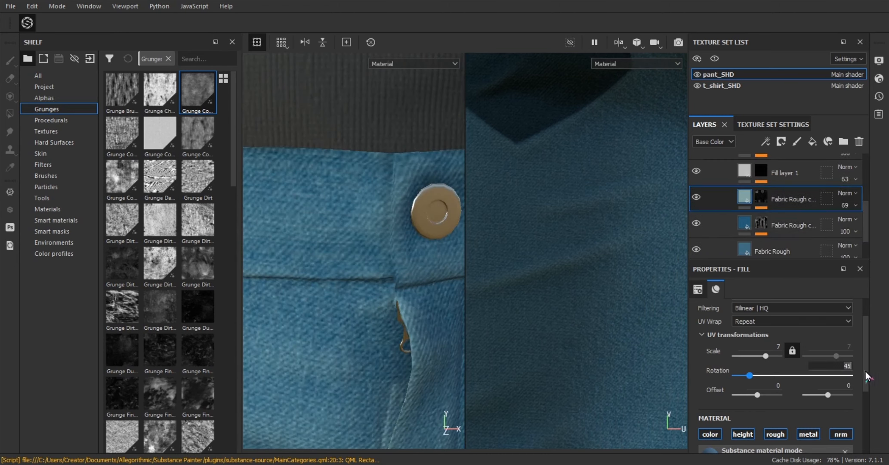
{"action": "type", "text": "135"}
{"action": "key", "text": "Return"}
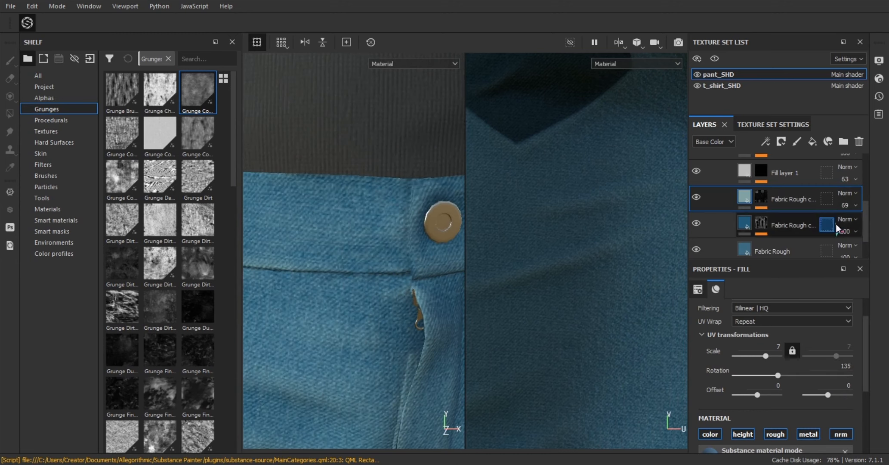
Step: Examine the rotated denim weave on the waistband, around the button and down the fly
{"action": "scroll", "coordinate": [817, 219], "scroll_direction": "up", "scroll_amount": 1}
{"action": "right_click_drag", "start_coordinate": [419, 254], "coordinate": [397, 307], "text": "alt"}
{"action": "middle_click_drag", "start_coordinate": [397, 307], "coordinate": [365, 249], "text": "alt"}
{"action": "right_click_drag", "start_coordinate": [364, 249], "coordinate": [244, 257], "text": "alt"}
{"action": "middle_click_drag", "start_coordinate": [244, 256], "coordinate": [327, 254], "text": "alt"}
{"action": "right_click_drag", "start_coordinate": [345, 258], "coordinate": [524, 438], "text": "alt"}
{"action": "mouse_move", "coordinate": [440, 234]}
{"action": "middle_mouse_down", "text": "alt"}
{"action": "mouse_move", "coordinate": [375, 240]}
{"action": "mouse_move", "coordinate": [430, 243]}
{"action": "middle_mouse_up", "text": "alt"}
{"action": "right_click_drag", "start_coordinate": [430, 243], "coordinate": [377, 265], "text": "shift"}
{"action": "middle_click_drag", "start_coordinate": [377, 265], "coordinate": [416, 270], "text": "alt"}
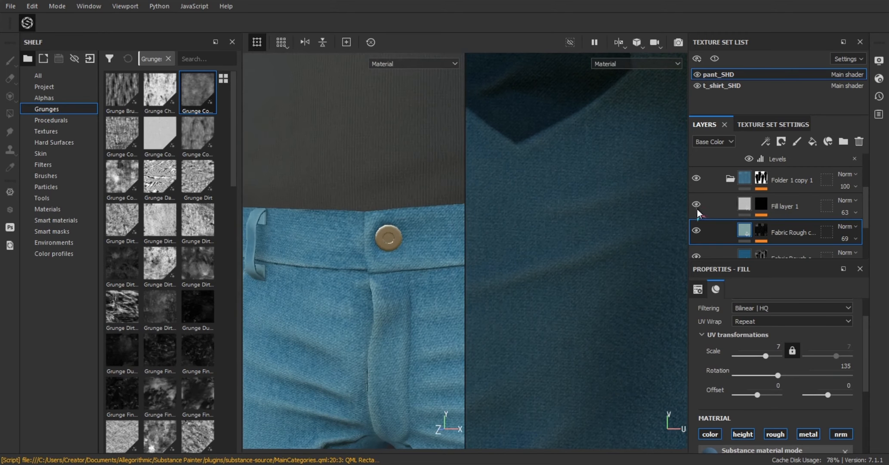
{"action": "right_click_drag", "start_coordinate": [297, 249], "coordinate": [328, 291], "text": "alt"}
{"action": "left_click_drag", "start_coordinate": [328, 292], "coordinate": [260, 353], "text": "alt"}
Step: Try rotating the fill of Fill layer 1 in Folder 1 copy 1, undoing each attempt
{"action": "left_click", "coordinate": [741, 210]}
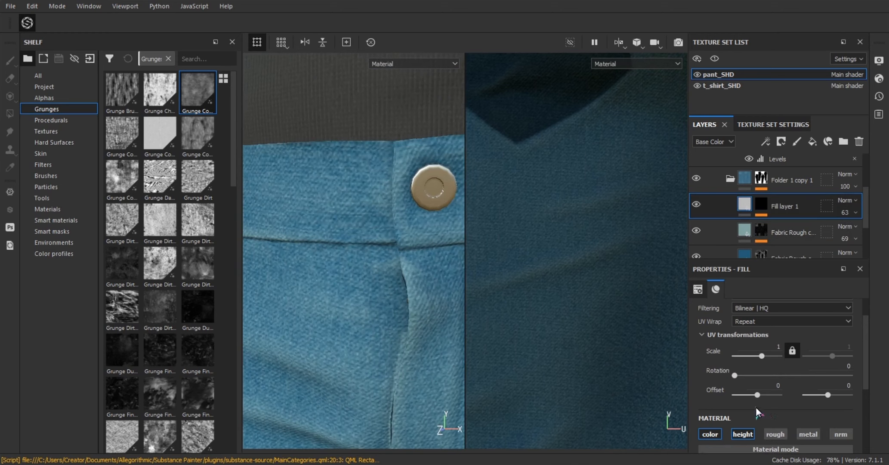
{"action": "left_click", "coordinate": [758, 375]}
{"action": "left_click_drag", "start_coordinate": [352, 241], "coordinate": [464, 291], "text": "alt"}
{"action": "key", "text": "ctrl+z"}
{"action": "left_click_drag", "start_coordinate": [353, 256], "coordinate": [397, 270], "text": "alt"}
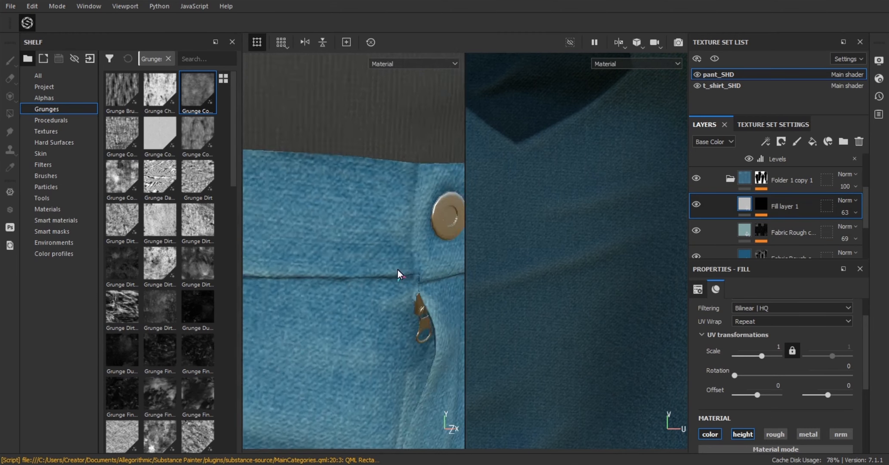
{"action": "right_click_drag", "start_coordinate": [398, 270], "coordinate": [303, 275], "text": "alt"}
{"action": "middle_click_drag", "start_coordinate": [304, 276], "coordinate": [424, 310], "text": "alt"}
{"action": "left_click", "coordinate": [760, 375]}
{"action": "key", "text": "ctrl+z"}
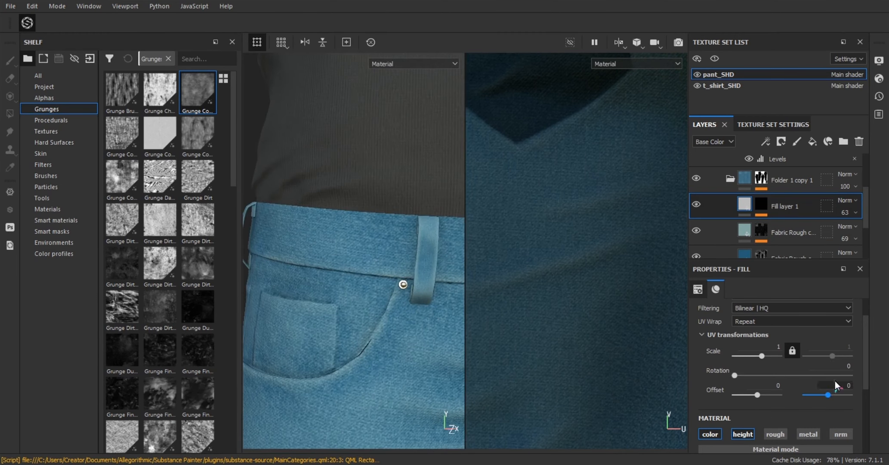
Step: Rotate the Stripes fill in Fill layer 1's mask to about 225
{"action": "left_click", "coordinate": [762, 375]}
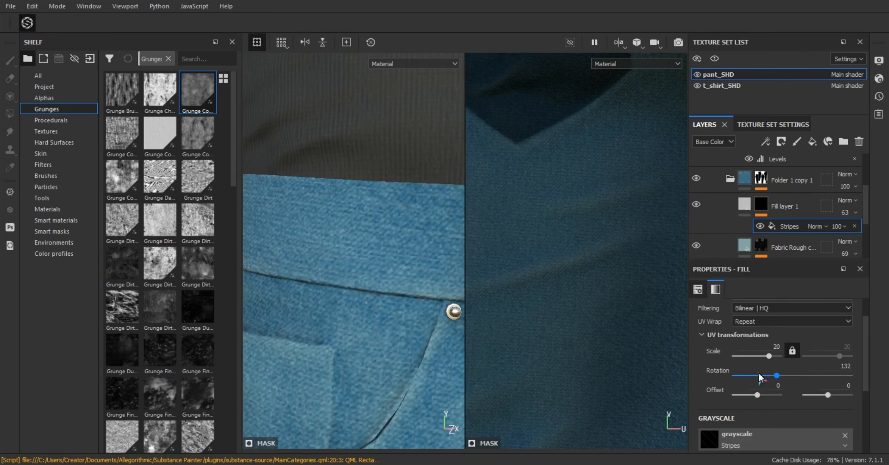
{"action": "left_click_drag", "start_coordinate": [766, 375], "coordinate": [807, 377]}
{"action": "right_click_drag", "start_coordinate": [397, 296], "coordinate": [295, 280], "text": "alt"}
{"action": "left_click_drag", "start_coordinate": [295, 281], "coordinate": [398, 264], "text": "alt"}
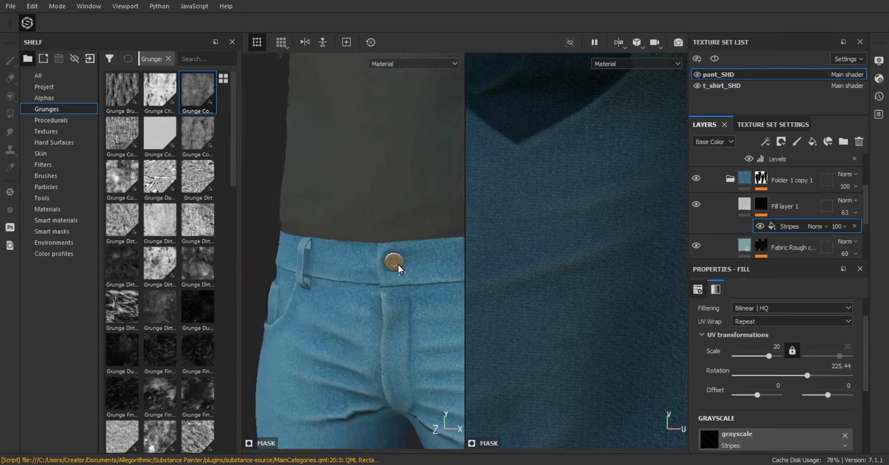
{"action": "right_click_drag", "start_coordinate": [398, 264], "coordinate": [424, 279], "text": "alt"}
{"action": "middle_click_drag", "start_coordinate": [424, 279], "coordinate": [319, 282], "text": "alt"}
{"action": "left_click_drag", "start_coordinate": [319, 283], "coordinate": [335, 280], "text": "alt"}
Step: Set the UV rotation of Fill layer 1 itself to 0
{"action": "left_click", "coordinate": [745, 206]}
{"action": "left_click_drag", "start_coordinate": [841, 366], "coordinate": [876, 365]}
{"action": "type", "text": "0"}
{"action": "key", "text": "Return"}
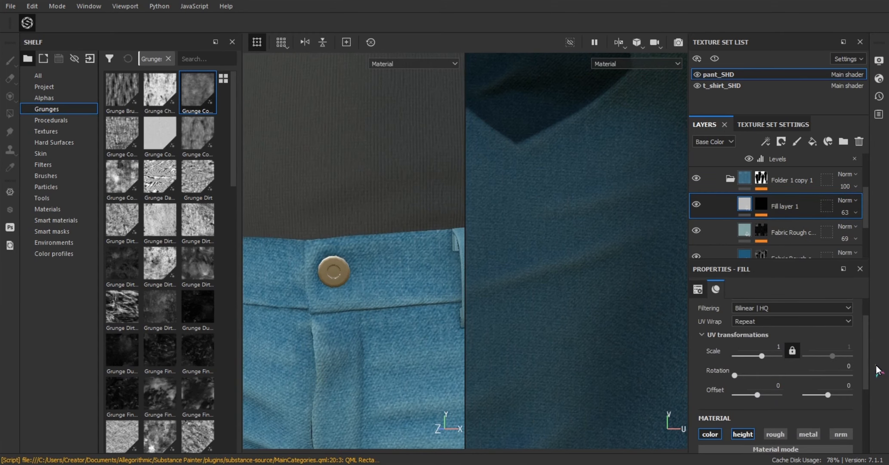
Step: Duplicate the collapsed Folder 1 copy 1 and give the duplicate a plain black mask
{"action": "scroll", "coordinate": [771, 219], "scroll_direction": "up", "scroll_amount": 2}
{"action": "left_click", "coordinate": [730, 211]}
{"action": "left_click", "coordinate": [799, 208]}
{"action": "key", "text": "ctrl+d"}
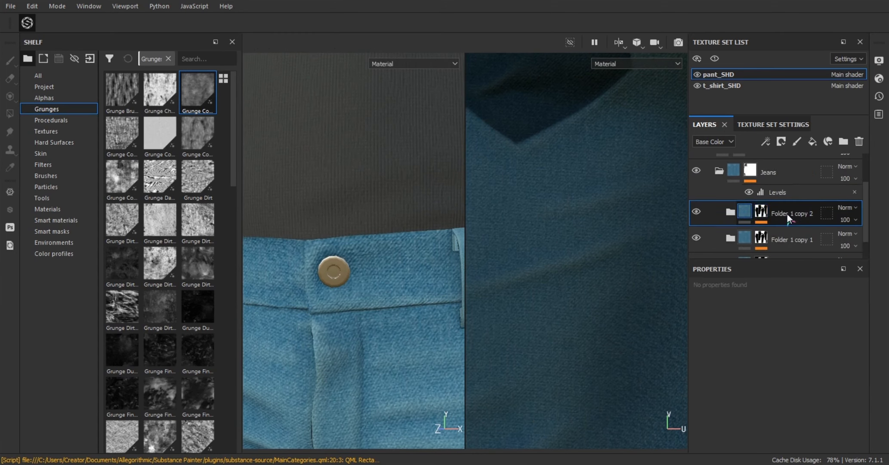
{"action": "right_click", "coordinate": [762, 211]}
{"action": "left_click", "coordinate": [803, 12]}
Step: Exclude all the belt loops from Folder 1 copy 1 by polygon-filling them in its inverted mask
{"action": "right_click_drag", "start_coordinate": [415, 284], "coordinate": [351, 302], "text": "alt"}
{"action": "middle_click_drag", "start_coordinate": [351, 302], "coordinate": [284, 292], "text": "alt"}
{"action": "right_click_drag", "start_coordinate": [284, 293], "coordinate": [482, 408], "text": "alt"}
{"action": "left_click", "coordinate": [761, 237]}
{"action": "right_click_drag", "start_coordinate": [417, 282], "coordinate": [275, 173], "text": "alt"}
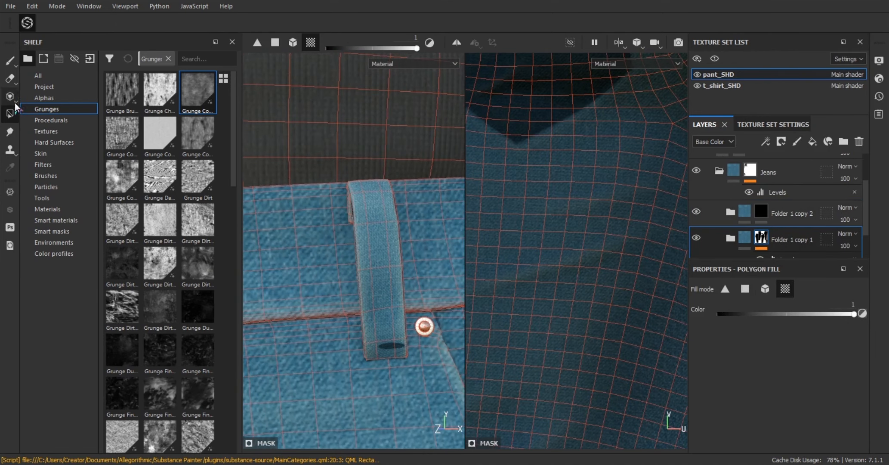
{"action": "right_click_drag", "start_coordinate": [378, 223], "coordinate": [381, 264], "text": "alt"}
{"action": "left_click", "coordinate": [401, 268]}
{"action": "left_click", "coordinate": [362, 264]}
{"action": "left_click_drag", "start_coordinate": [381, 264], "coordinate": [424, 278], "text": "alt"}
{"action": "right_click_drag", "start_coordinate": [423, 278], "coordinate": [303, 284], "text": "alt"}
{"action": "left_click_drag", "start_coordinate": [321, 287], "coordinate": [355, 296], "text": "alt"}
{"action": "right_click_drag", "start_coordinate": [354, 297], "coordinate": [400, 338], "text": "alt"}
{"action": "left_click", "coordinate": [366, 281]}
{"action": "left_click_drag", "start_coordinate": [319, 297], "coordinate": [379, 307], "text": "alt"}
{"action": "left_click", "coordinate": [369, 281]}
{"action": "right_click_drag", "start_coordinate": [369, 282], "coordinate": [307, 282], "text": "alt"}
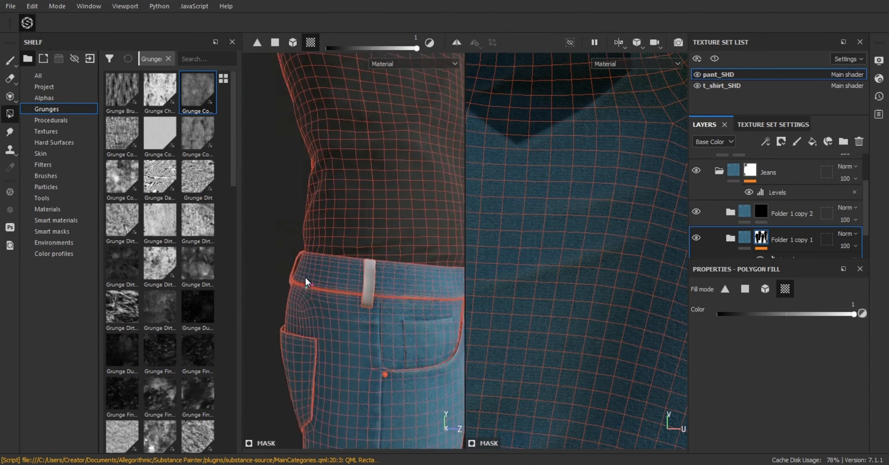
{"action": "left_click_drag", "start_coordinate": [306, 282], "coordinate": [344, 285], "text": "alt"}
{"action": "right_click_drag", "start_coordinate": [344, 285], "coordinate": [381, 290], "text": "alt"}
{"action": "left_click", "coordinate": [404, 281]}
{"action": "left_click_drag", "start_coordinate": [403, 281], "coordinate": [450, 355], "text": "alt"}
{"action": "left_click", "coordinate": [361, 291]}
{"action": "right_click_drag", "start_coordinate": [450, 355], "coordinate": [297, 282], "text": "alt"}
{"action": "left_click_drag", "start_coordinate": [297, 282], "coordinate": [371, 277], "text": "alt"}
{"action": "right_click_drag", "start_coordinate": [371, 278], "coordinate": [396, 301], "text": "alt"}
Step: Polygon-fill all the belt loops around the waistband in Folder 1 copy 2's black mask
{"action": "left_click", "coordinate": [760, 212]}
{"action": "left_click_drag", "start_coordinate": [394, 271], "coordinate": [371, 266], "text": "alt"}
{"action": "right_click_drag", "start_coordinate": [387, 246], "coordinate": [406, 258], "text": "alt"}
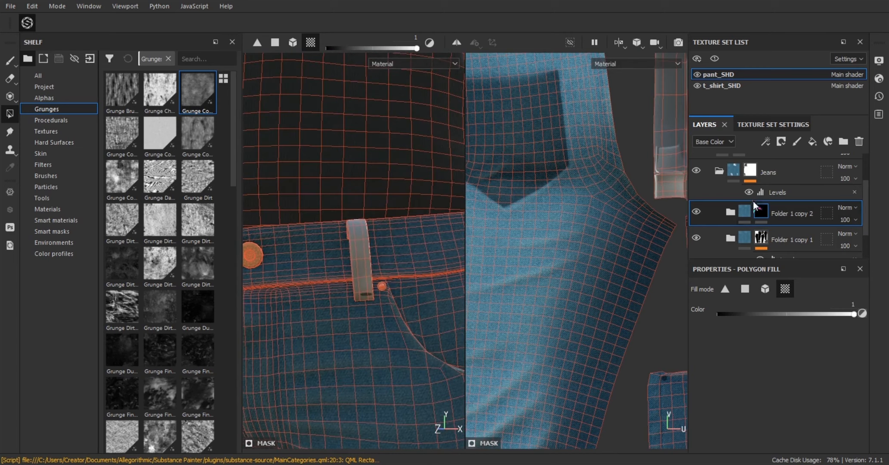
{"action": "left_click", "coordinate": [759, 210]}
{"action": "right_click_drag", "start_coordinate": [378, 284], "coordinate": [413, 299], "text": "alt"}
{"action": "left_click", "coordinate": [350, 266]}
{"action": "right_click_drag", "start_coordinate": [322, 289], "coordinate": [286, 288], "text": "alt"}
{"action": "left_click_drag", "start_coordinate": [379, 308], "coordinate": [339, 312], "text": "alt"}
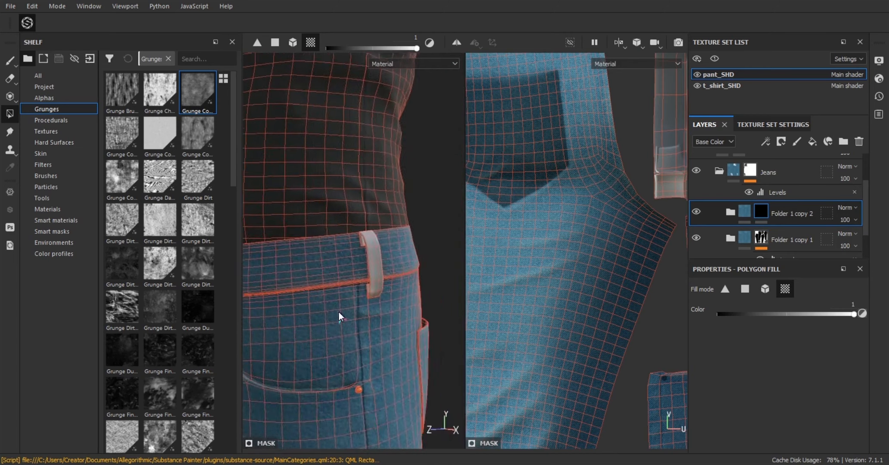
{"action": "left_click", "coordinate": [374, 271]}
{"action": "left_click_drag", "start_coordinate": [374, 271], "coordinate": [426, 271], "text": "alt"}
{"action": "left_click", "coordinate": [360, 278]}
{"action": "left_click_drag", "start_coordinate": [306, 253], "coordinate": [435, 288], "text": "alt"}
{"action": "left_click", "coordinate": [321, 259]}
{"action": "left_click", "coordinate": [349, 261]}
{"action": "left_click_drag", "start_coordinate": [348, 262], "coordinate": [392, 269], "text": "alt"}
{"action": "left_click", "coordinate": [321, 272]}
{"action": "right_click_drag", "start_coordinate": [301, 280], "coordinate": [209, 290], "text": "alt"}
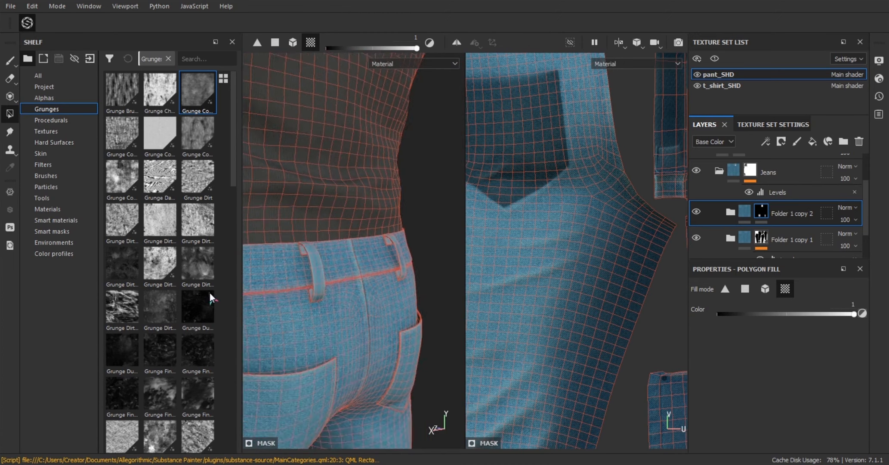
{"action": "left_click_drag", "start_coordinate": [262, 284], "coordinate": [369, 275], "text": "alt"}
{"action": "right_click_drag", "start_coordinate": [370, 275], "coordinate": [310, 258], "text": "alt"}
Step: Select the base Fabric Rough layer in Folder 1 copy 2 and hide the three layers above it
{"action": "left_click", "coordinate": [10, 60]}
{"action": "right_click_drag", "start_coordinate": [370, 302], "coordinate": [443, 331], "text": "alt"}
{"action": "mouse_move", "coordinate": [348, 228]}
{"action": "right_mouse_down", "text": "shift"}
{"action": "mouse_move", "coordinate": [375, 266]}
{"action": "mouse_move", "coordinate": [348, 277]}
{"action": "right_mouse_up", "text": "shift"}
{"action": "left_click_drag", "start_coordinate": [348, 276], "coordinate": [337, 277], "text": "alt"}
{"action": "left_click", "coordinate": [733, 213]}
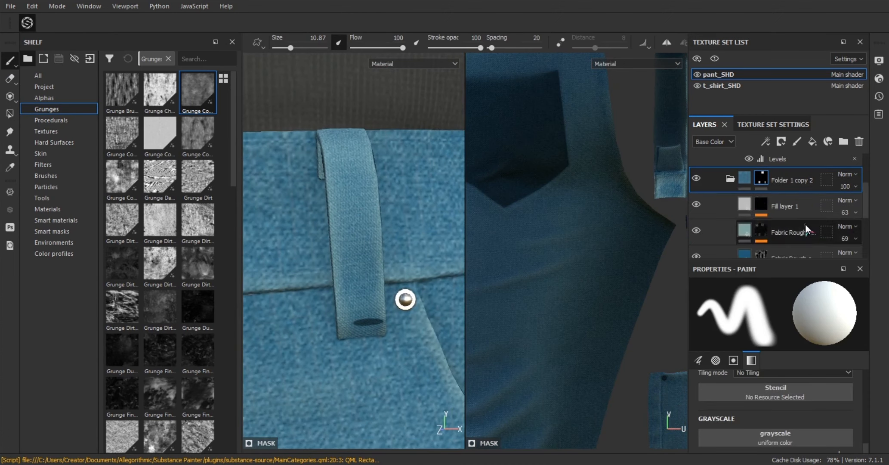
{"action": "scroll", "coordinate": [805, 223], "scroll_direction": "down", "scroll_amount": 3}
{"action": "left_click", "coordinate": [788, 213]}
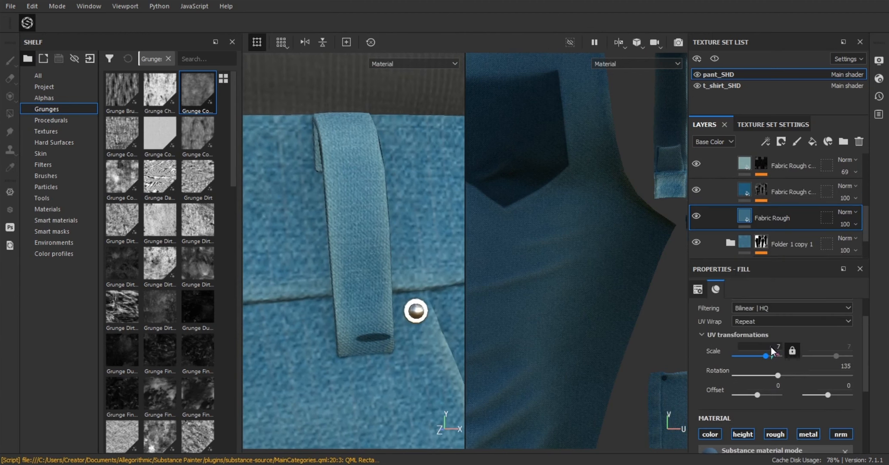
{"action": "right_click_drag", "start_coordinate": [365, 262], "coordinate": [335, 266], "text": "alt"}
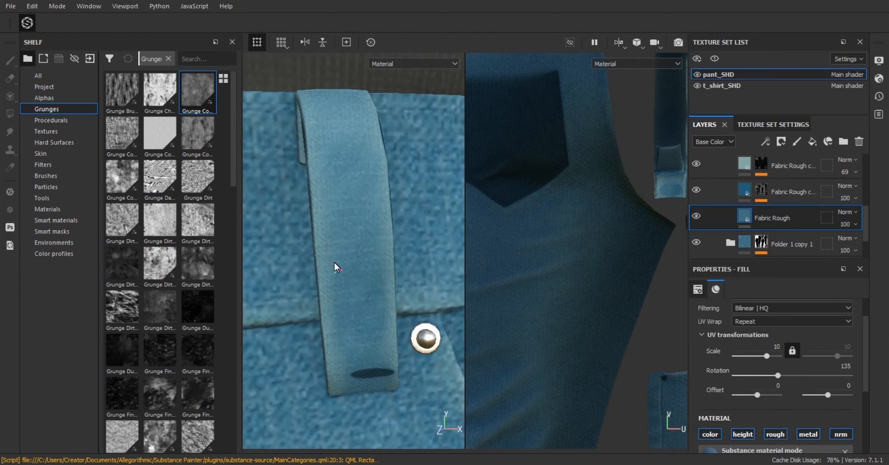
{"action": "scroll", "coordinate": [761, 204], "scroll_direction": "up", "scroll_amount": 1}
{"action": "left_click_drag", "start_coordinate": [694, 169], "coordinate": [694, 221]}
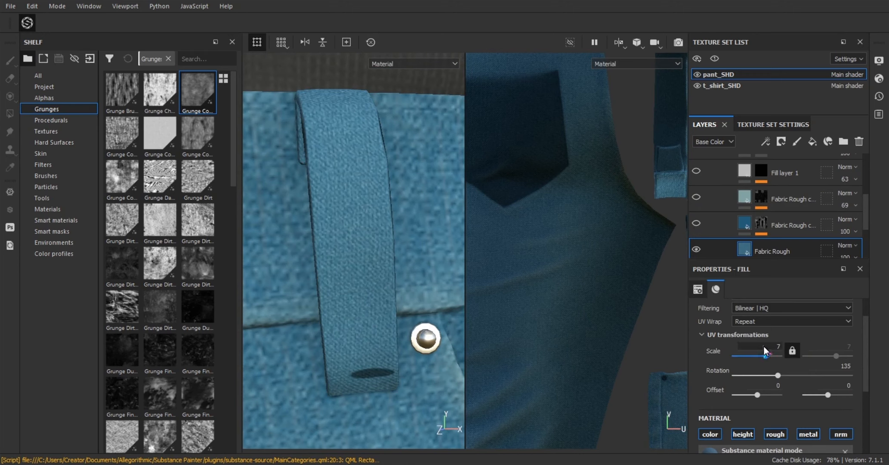
Step: Try UV scales of 10, 8 and 9 on the belt loops' base Fabric Rough layer
{"action": "left_click_drag", "start_coordinate": [763, 345], "coordinate": [804, 340]}
{"action": "type", "text": "10"}
{"action": "key", "text": "Return"}
{"action": "right_click_drag", "start_coordinate": [351, 237], "coordinate": [342, 239], "text": "alt"}
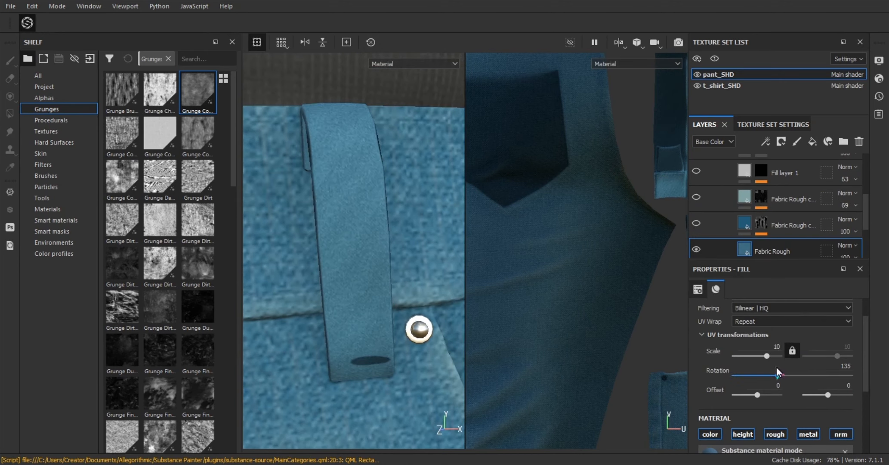
{"action": "left_click_drag", "start_coordinate": [767, 346], "coordinate": [818, 353]}
{"action": "type", "text": "8"}
{"action": "key", "text": "Return"}
{"action": "mouse_move", "coordinate": [365, 272]}
{"action": "right_mouse_down", "text": "alt"}
{"action": "mouse_move", "coordinate": [355, 277]}
{"action": "mouse_move", "coordinate": [366, 279]}
{"action": "right_mouse_up", "text": "alt"}
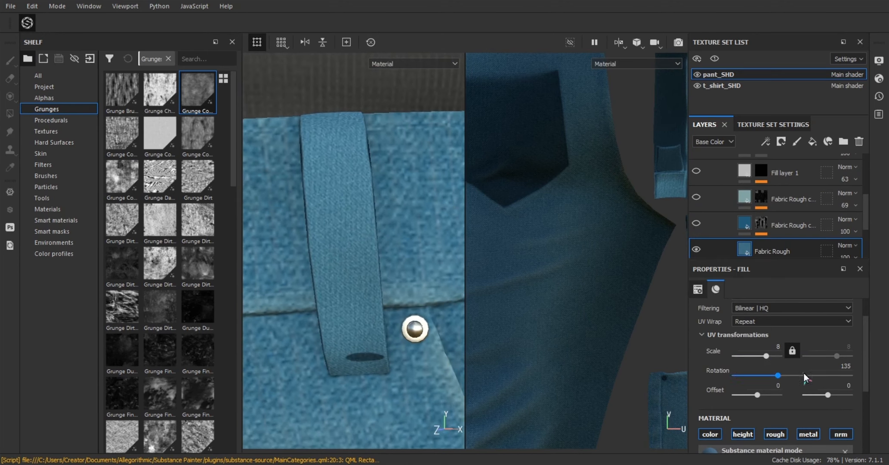
{"action": "left_click_drag", "start_coordinate": [768, 346], "coordinate": [811, 349]}
{"action": "type", "text": "9"}
{"action": "key", "text": "Return"}
{"action": "mouse_move", "coordinate": [369, 311]}
{"action": "right_mouse_down", "text": "alt"}
{"action": "mouse_move", "coordinate": [387, 319]}
{"action": "mouse_move", "coordinate": [376, 321]}
{"action": "right_mouse_up", "text": "alt"}
{"action": "middle_click_drag", "start_coordinate": [375, 320], "coordinate": [400, 321], "text": "alt"}
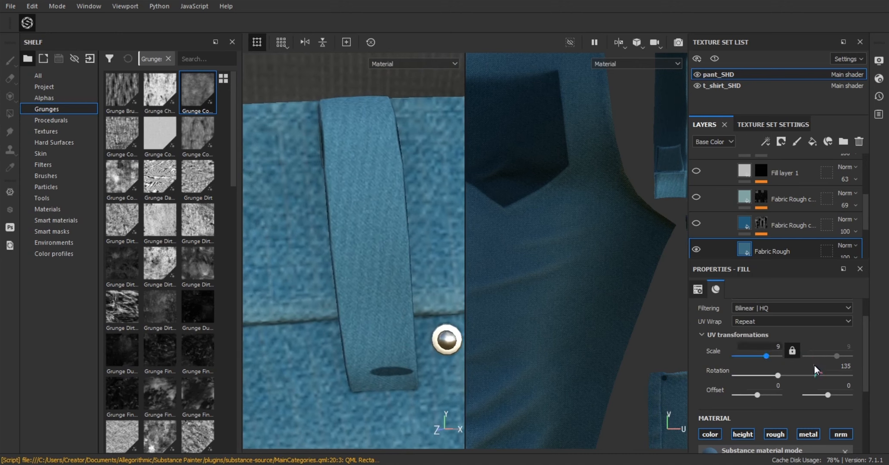
Step: Rotate the belt loops' base Fabric Rough texture to about 211
{"action": "scroll", "coordinate": [795, 396], "scroll_direction": "down", "scroll_amount": 3}
{"action": "scroll", "coordinate": [791, 403], "scroll_direction": "up", "scroll_amount": 4}
{"action": "left_click_drag", "start_coordinate": [776, 387], "coordinate": [801, 400]}
{"action": "right_click_drag", "start_coordinate": [357, 379], "coordinate": [374, 320], "text": "alt"}
{"action": "right_click_drag", "start_coordinate": [374, 320], "coordinate": [389, 333], "text": "alt"}
{"action": "scroll", "coordinate": [855, 420], "scroll_direction": "down", "scroll_amount": 3}
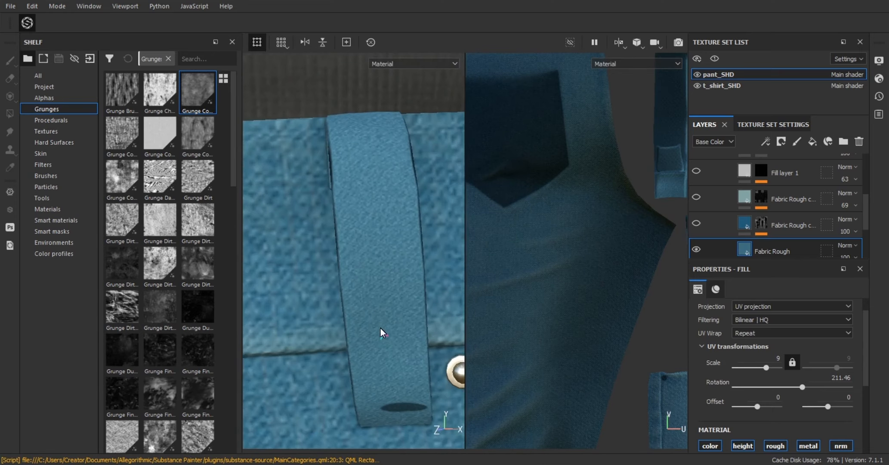
{"action": "scroll", "coordinate": [856, 420], "scroll_direction": "down", "scroll_amount": 2}
{"action": "scroll", "coordinate": [837, 367], "scroll_direction": "up", "scroll_amount": 5}
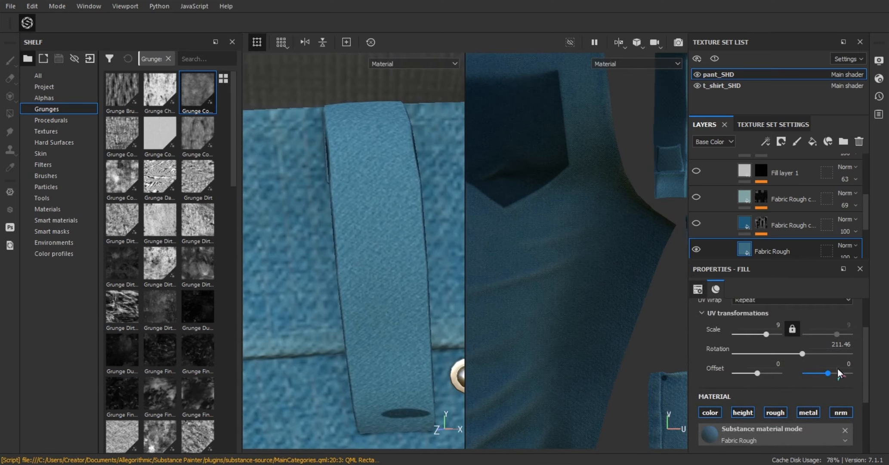
Step: Set the belt loops' base Fabric Rough layer to a UV scale of 5 and a rotation of 215
{"action": "left_click_drag", "start_coordinate": [769, 390], "coordinate": [790, 384]}
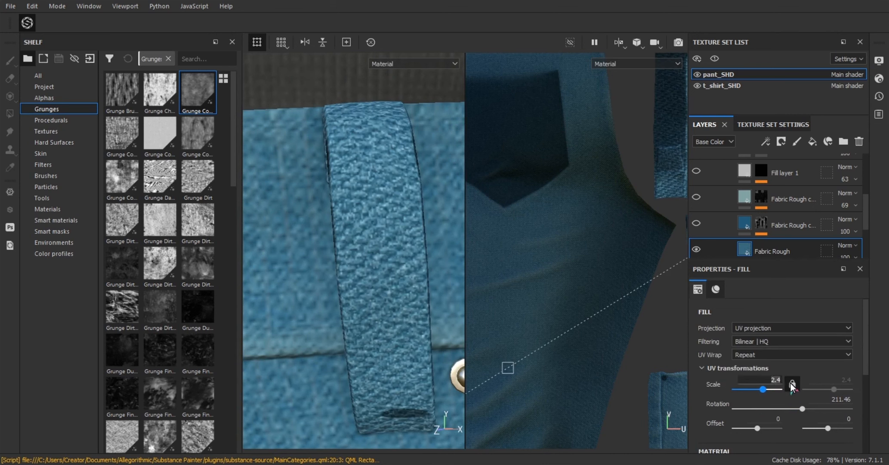
{"action": "type", "text": "5"}
{"action": "key", "text": "Return"}
{"action": "right_click_drag", "start_coordinate": [402, 301], "coordinate": [366, 292], "text": "alt"}
{"action": "left_click_drag", "start_coordinate": [801, 408], "coordinate": [804, 409]}
{"action": "mouse_move", "coordinate": [425, 364]}
{"action": "right_mouse_down", "text": "alt"}
{"action": "mouse_move", "coordinate": [341, 304]}
{"action": "mouse_move", "coordinate": [415, 359]}
{"action": "right_mouse_up", "text": "alt"}
{"action": "left_click_drag", "start_coordinate": [832, 399], "coordinate": [880, 403]}
{"action": "type", "text": "215"}
{"action": "key", "text": "Return"}
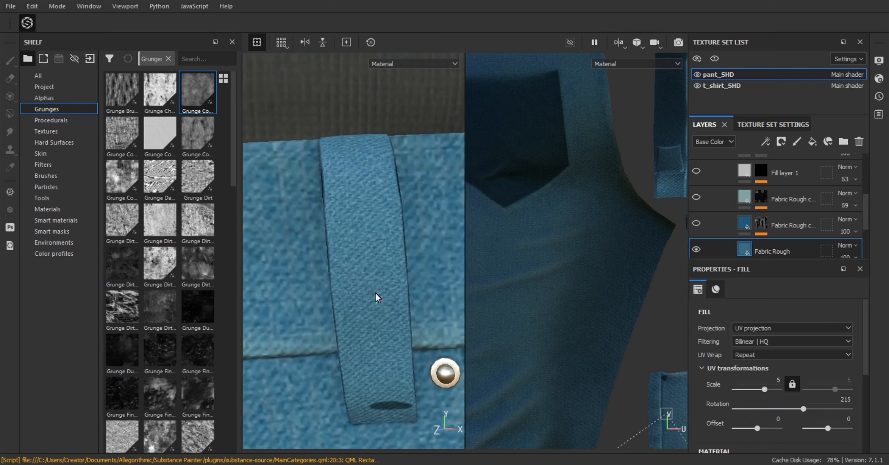
Step: Try a UV scale of 3 on the belt loops' Fabric Rough layer and settle on 4
{"action": "right_click_drag", "start_coordinate": [377, 297], "coordinate": [649, 325], "text": "alt"}
{"action": "key", "text": "Return"}
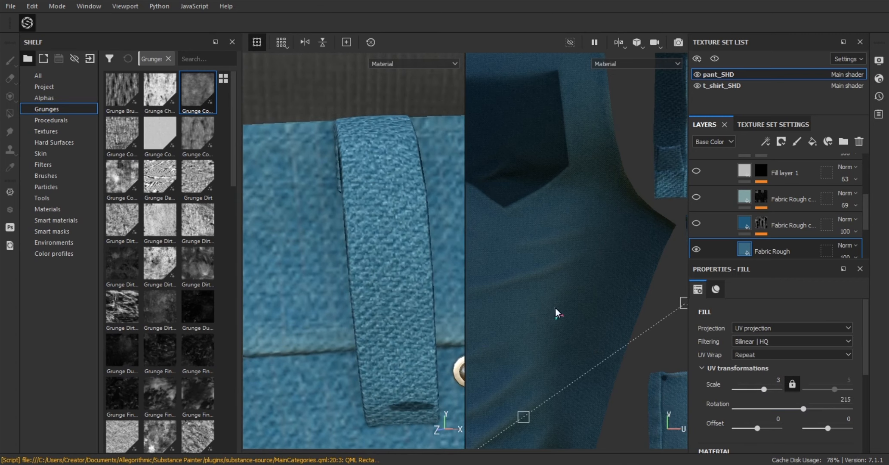
{"action": "left_click_drag", "start_coordinate": [771, 380], "coordinate": [808, 383]}
{"action": "type", "text": "4"}
{"action": "key", "text": "Return"}
Step: Compare the belt loop weave with the surrounding waistband and check the pieces in the UV layout
{"action": "right_click_drag", "start_coordinate": [344, 297], "coordinate": [86, 281], "text": "alt"}
{"action": "left_click_drag", "start_coordinate": [387, 312], "coordinate": [402, 265], "text": "alt"}
{"action": "right_click_drag", "start_coordinate": [402, 265], "coordinate": [367, 254], "text": "alt"}
{"action": "left_click_drag", "start_coordinate": [293, 255], "coordinate": [296, 276], "text": "alt"}
{"action": "right_click_drag", "start_coordinate": [344, 344], "coordinate": [507, 387], "text": "alt"}
{"action": "right_click_drag", "start_coordinate": [400, 297], "coordinate": [358, 285], "text": "alt"}
{"action": "right_click_drag", "start_coordinate": [666, 238], "coordinate": [595, 245], "text": "alt"}
{"action": "middle_click_drag", "start_coordinate": [600, 370], "coordinate": [527, 211], "text": "alt"}
{"action": "right_click_drag", "start_coordinate": [371, 264], "coordinate": [357, 263], "text": "alt"}
{"action": "left_click_drag", "start_coordinate": [357, 263], "coordinate": [422, 266], "text": "alt"}
{"action": "mouse_move", "coordinate": [331, 280]}
{"action": "right_mouse_down", "text": "alt"}
{"action": "mouse_move", "coordinate": [376, 306]}
{"action": "mouse_move", "coordinate": [339, 286]}
{"action": "right_mouse_up", "text": "alt"}
{"action": "left_click_drag", "start_coordinate": [340, 267], "coordinate": [252, 234], "text": "alt"}
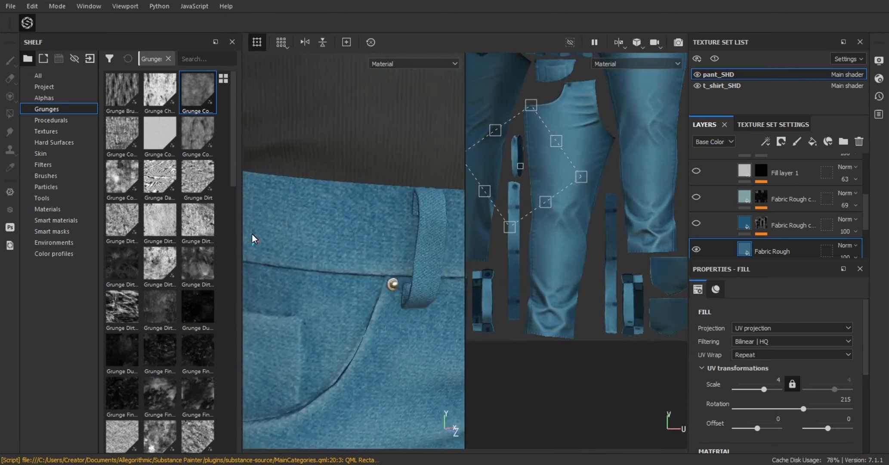
Step: Show the Fabric Rough copy layer directly above the belt loops' base layer and set its rotation to 215
{"action": "right_click_drag", "start_coordinate": [327, 248], "coordinate": [394, 279], "text": "alt"}
{"action": "right_click_drag", "start_coordinate": [394, 293], "coordinate": [367, 312], "text": "alt"}
{"action": "left_click_drag", "start_coordinate": [366, 312], "coordinate": [267, 219], "text": "alt"}
{"action": "right_click_drag", "start_coordinate": [267, 219], "coordinate": [206, 239], "text": "alt"}
{"action": "right_click_drag", "start_coordinate": [206, 239], "coordinate": [151, 237], "text": "alt"}
{"action": "left_click_drag", "start_coordinate": [151, 237], "coordinate": [358, 254], "text": "alt"}
{"action": "right_click_drag", "start_coordinate": [358, 255], "coordinate": [345, 223], "text": "alt"}
{"action": "left_click", "coordinate": [785, 231]}
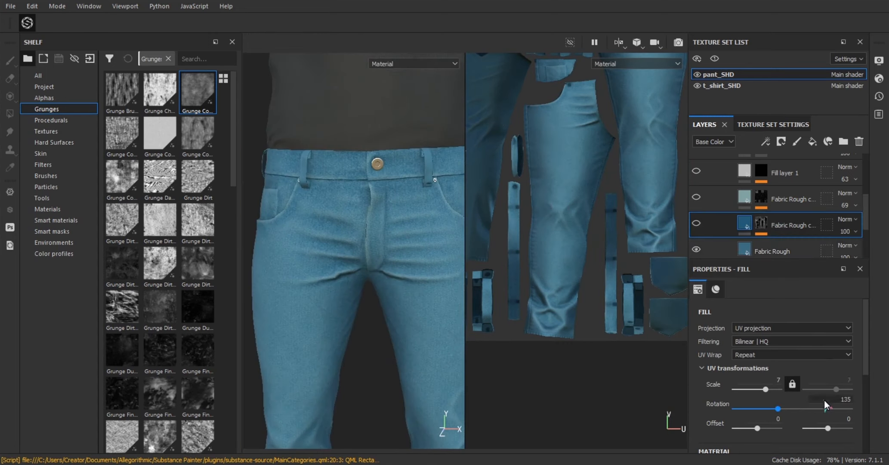
{"action": "left_click", "coordinate": [695, 224]}
{"action": "right_click_drag", "start_coordinate": [381, 161], "coordinate": [426, 183], "text": "alt"}
{"action": "middle_click_drag", "start_coordinate": [425, 183], "coordinate": [367, 225], "text": "alt"}
Step: Turn on the second, lighter Fabric Rough copy layer of the belt loops and set its rotation to 215
{"action": "left_click", "coordinate": [695, 197]}
{"action": "left_click", "coordinate": [696, 197]}
{"action": "left_click", "coordinate": [696, 197]}
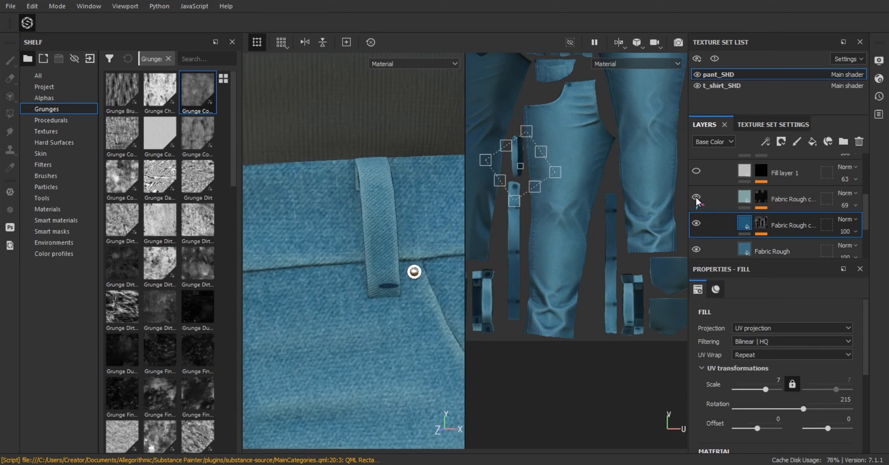
{"action": "left_click", "coordinate": [788, 200]}
{"action": "left_click_drag", "start_coordinate": [813, 399], "coordinate": [876, 402]}
{"action": "type", "text": "215"}
{"action": "key", "text": "Return"}
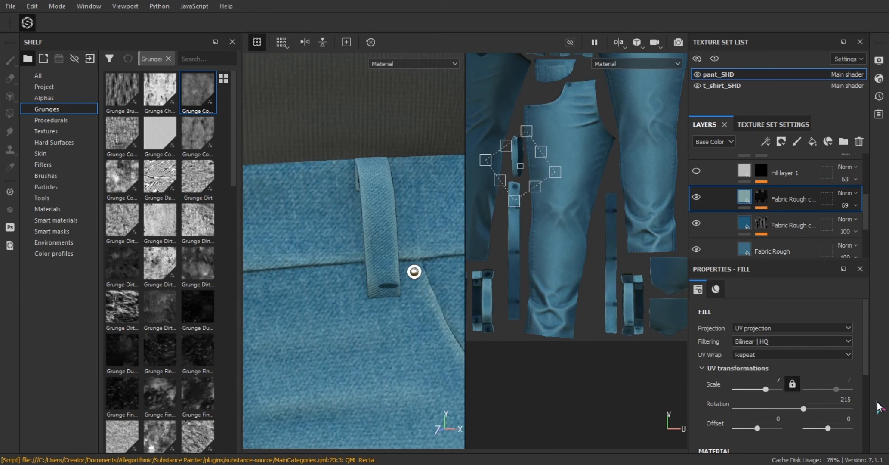
Step: Lower the opacity of the lighter Fabric Rough copy layer to 31
{"action": "left_click", "coordinate": [850, 206]}
{"action": "left_click_drag", "start_coordinate": [868, 226], "coordinate": [850, 227]}
{"action": "right_click_drag", "start_coordinate": [385, 245], "coordinate": [328, 262], "text": "alt"}
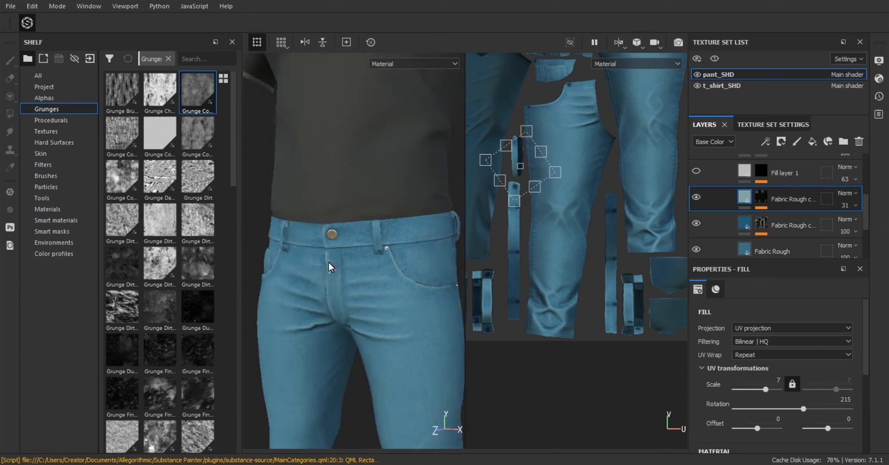
Step: Inspect the denim from the front and sides, close up on the waistband, fly and legs and at full figure
{"action": "left_click_drag", "start_coordinate": [328, 263], "coordinate": [303, 280], "text": "alt"}
{"action": "right_click_drag", "start_coordinate": [303, 280], "coordinate": [345, 299], "text": "alt"}
{"action": "left_click_drag", "start_coordinate": [344, 299], "coordinate": [275, 301], "text": "alt"}
{"action": "right_click_drag", "start_coordinate": [275, 302], "coordinate": [301, 301], "text": "alt"}
{"action": "right_click_drag", "start_coordinate": [301, 301], "coordinate": [344, 297], "text": "shift"}
{"action": "right_click_drag", "start_coordinate": [344, 297], "coordinate": [391, 282], "text": "alt"}
{"action": "left_click_drag", "start_coordinate": [391, 281], "coordinate": [352, 344], "text": "alt"}
{"action": "right_click_drag", "start_coordinate": [353, 344], "coordinate": [336, 322], "text": "alt"}
{"action": "right_click_drag", "start_coordinate": [335, 322], "coordinate": [317, 317], "text": "shift"}
{"action": "left_click_drag", "start_coordinate": [317, 317], "coordinate": [372, 327], "text": "alt"}
{"action": "middle_click_drag", "start_coordinate": [372, 327], "coordinate": [384, 384], "text": "alt"}
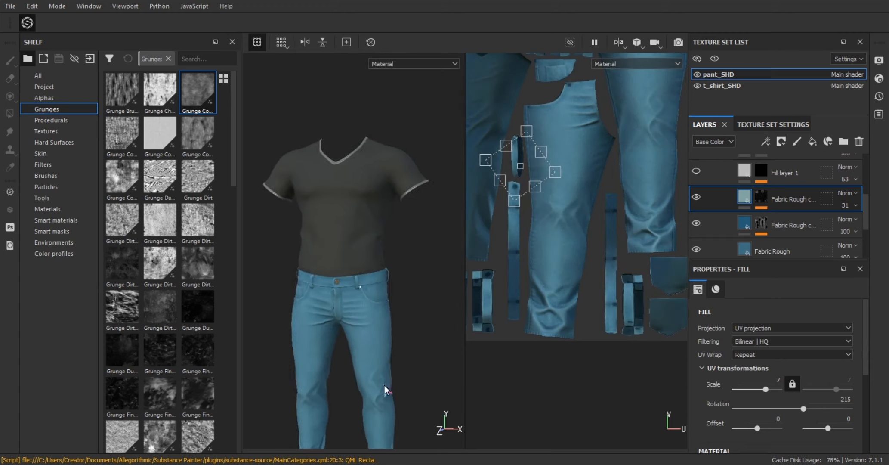
{"action": "right_click_drag", "start_coordinate": [384, 384], "coordinate": [355, 361], "text": "alt"}
{"action": "middle_click_drag", "start_coordinate": [366, 278], "coordinate": [316, 232], "text": "alt"}
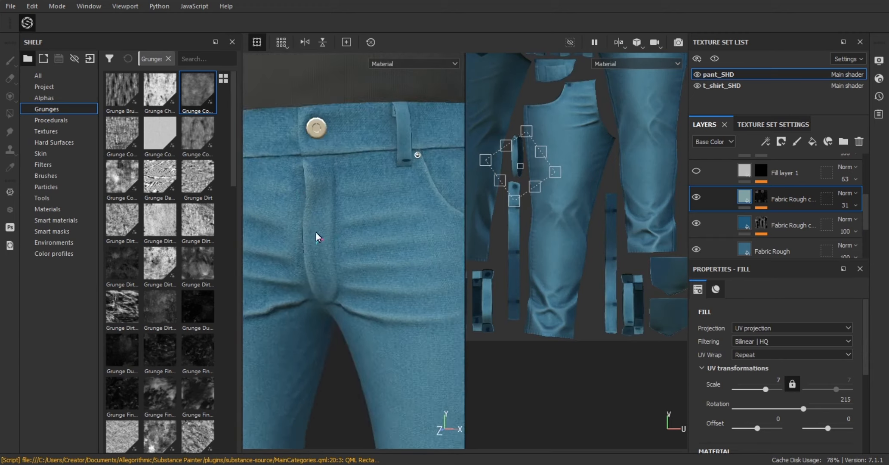
{"action": "left_click_drag", "start_coordinate": [315, 233], "coordinate": [336, 265], "text": "alt"}
{"action": "right_click_drag", "start_coordinate": [335, 264], "coordinate": [344, 366], "text": "shift"}
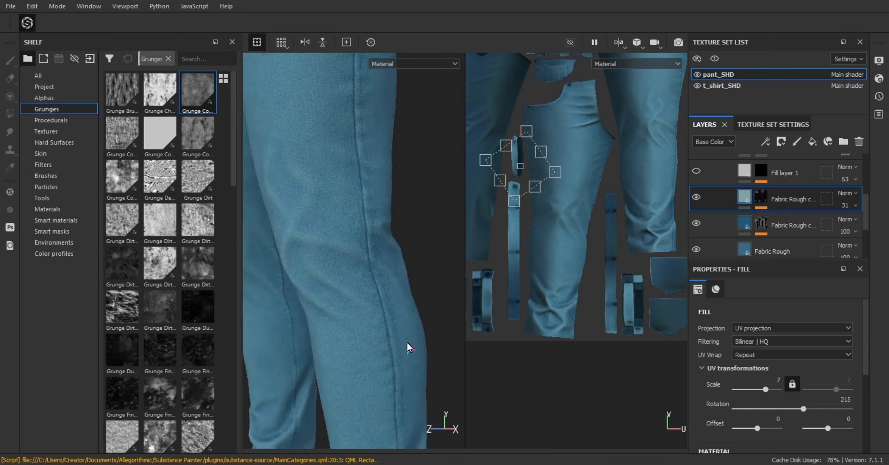
{"action": "left_click_drag", "start_coordinate": [434, 424], "coordinate": [409, 434], "text": "alt"}
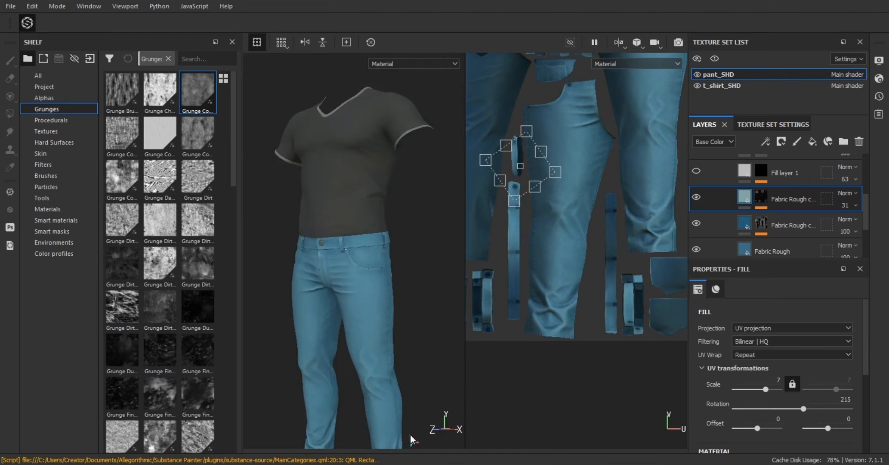
{"action": "right_click_drag", "start_coordinate": [409, 434], "coordinate": [355, 208], "text": "alt"}
{"action": "right_click_drag", "start_coordinate": [360, 278], "coordinate": [345, 261], "text": "alt"}
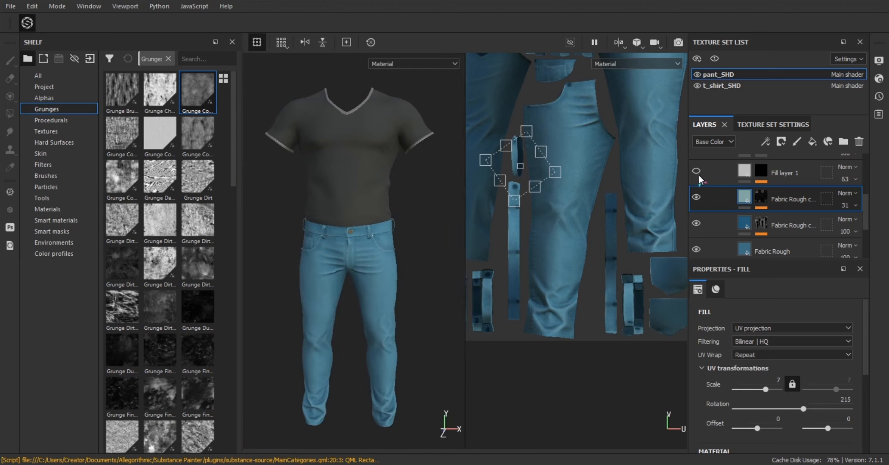
Step: Collapse the fabric folders and add a fill layer above Folder 1 copy 2 inside the Jeans folder
{"action": "scroll", "coordinate": [778, 217], "scroll_direction": "up", "scroll_amount": 3}
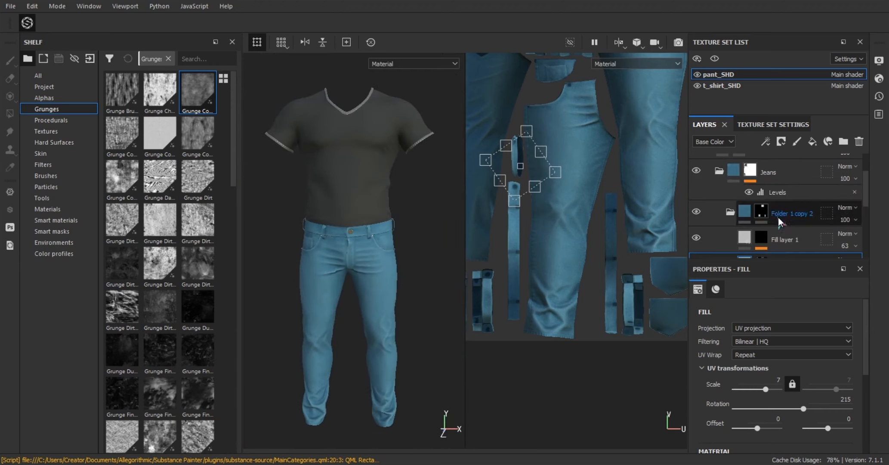
{"action": "scroll", "coordinate": [784, 227], "scroll_direction": "down", "scroll_amount": 3}
{"action": "left_click", "coordinate": [835, 200]}
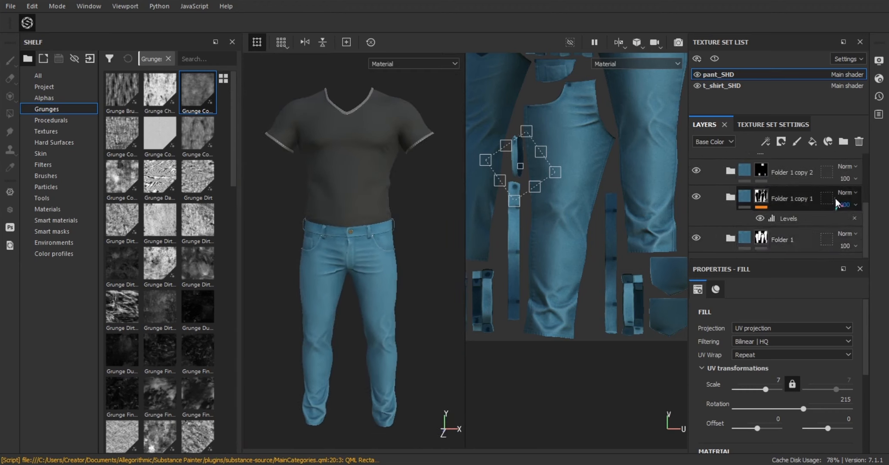
{"action": "scroll", "coordinate": [809, 221], "scroll_direction": "up", "scroll_amount": 4}
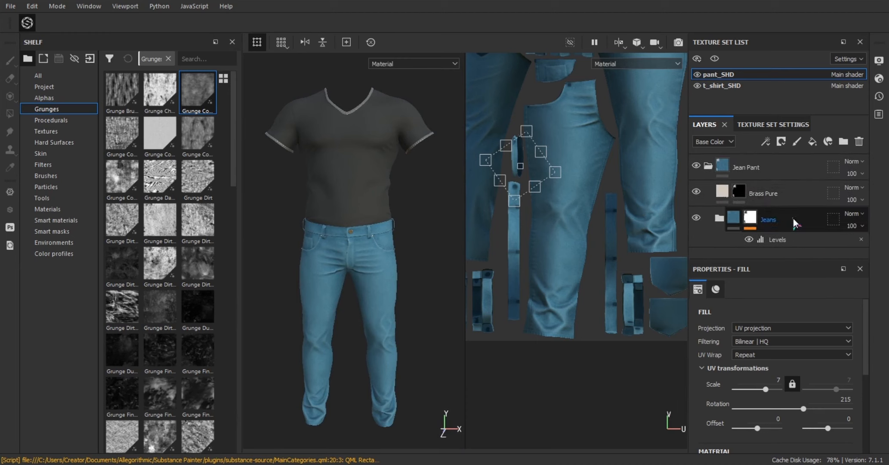
{"action": "scroll", "coordinate": [781, 224], "scroll_direction": "down", "scroll_amount": 2}
{"action": "left_click", "coordinate": [826, 228]}
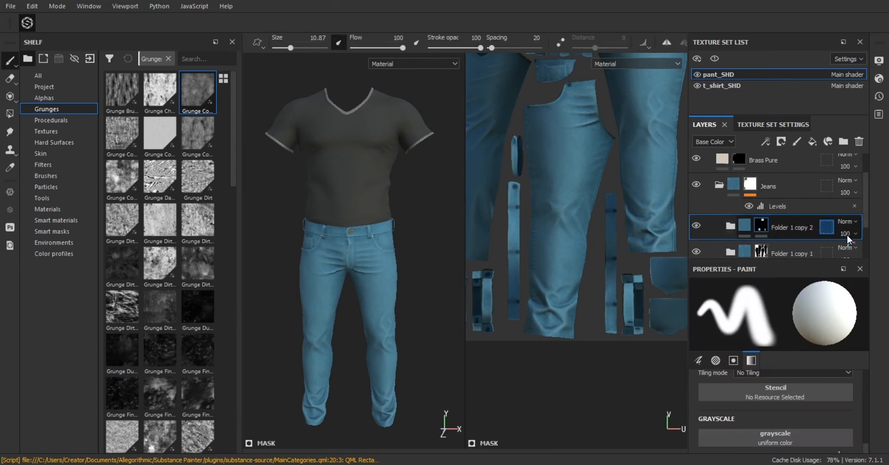
{"action": "scroll", "coordinate": [347, 242], "scroll_direction": "up", "scroll_amount": 3}
{"action": "left_click", "coordinate": [812, 141]}
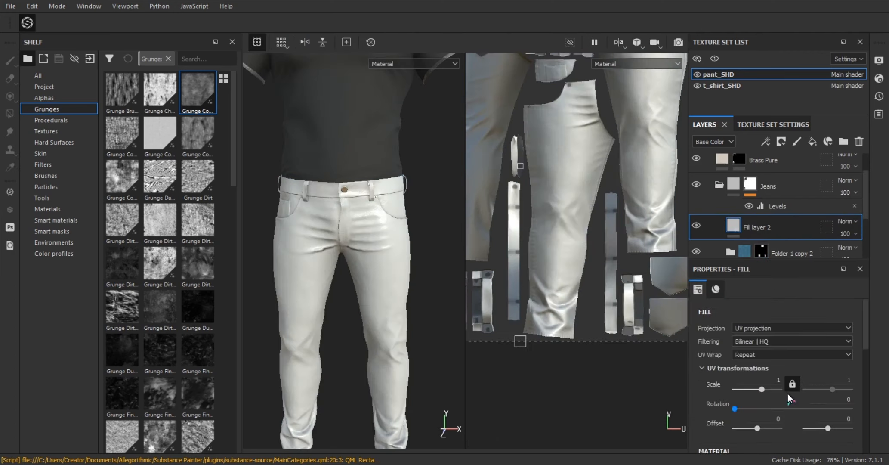
Step: Give the new fill layer a red base color and a height of about 0.08
{"action": "scroll", "coordinate": [789, 398], "scroll_direction": "down", "scroll_amount": 1}
{"action": "left_click", "coordinate": [774, 411]}
{"action": "left_click_drag", "start_coordinate": [793, 309], "coordinate": [815, 311]}
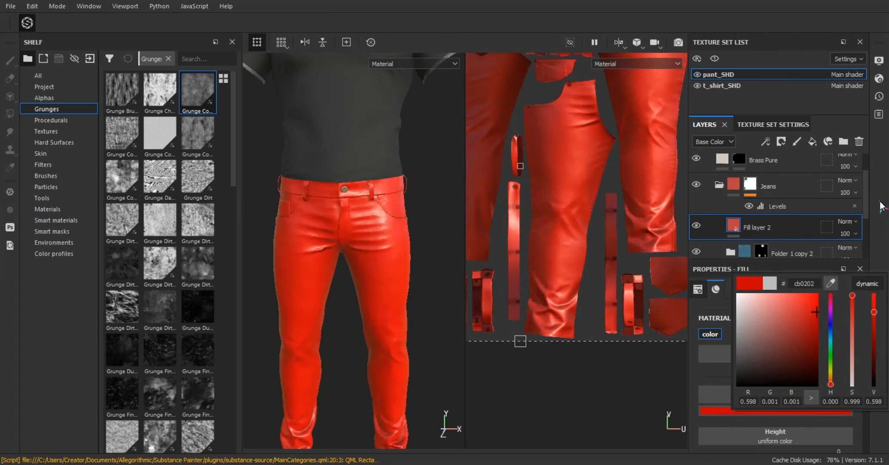
{"action": "scroll", "coordinate": [373, 228], "scroll_direction": "up", "scroll_amount": 5}
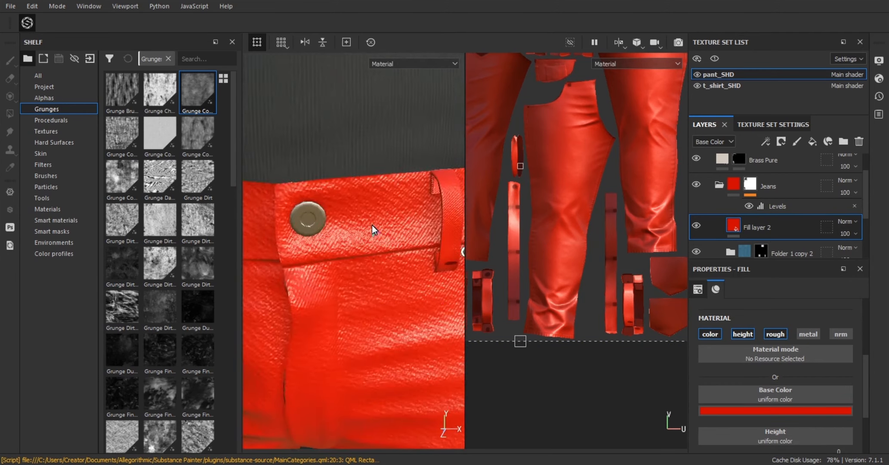
{"action": "scroll", "coordinate": [775, 211], "scroll_direction": "down", "scroll_amount": 1}
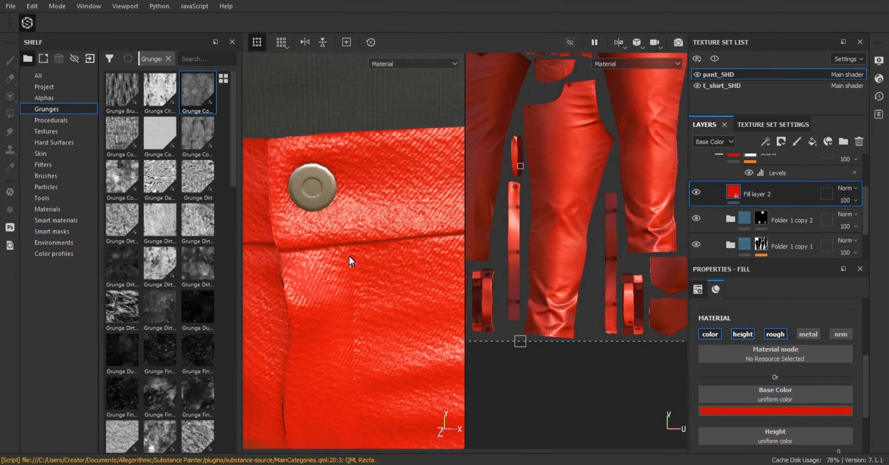
{"action": "scroll", "coordinate": [778, 421], "scroll_direction": "down", "scroll_amount": 2}
{"action": "scroll", "coordinate": [778, 412], "scroll_direction": "up", "scroll_amount": 1}
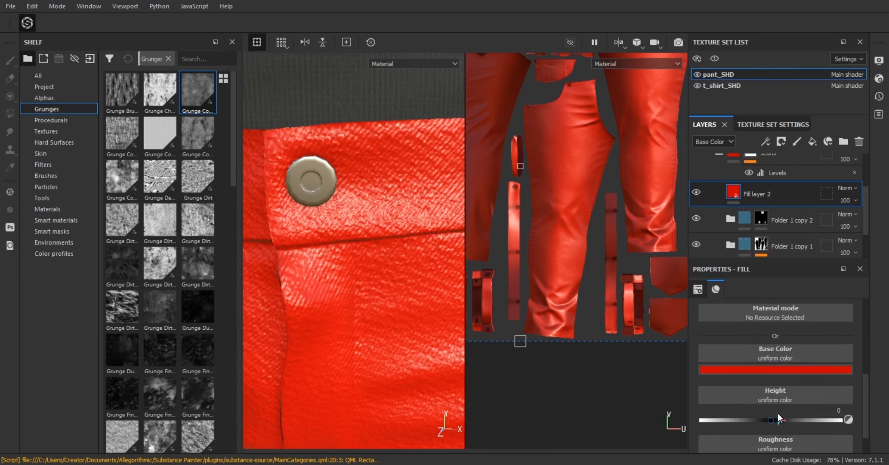
{"action": "left_click_drag", "start_coordinate": [778, 419], "coordinate": [776, 422]}
{"action": "scroll", "coordinate": [776, 422], "scroll_direction": "up", "scroll_amount": 1}
Step: Add a black mask to the red fill layer and reduce the paint brush size to 1.11
{"action": "right_click", "coordinate": [776, 189]}
{"action": "left_click", "coordinate": [759, 18]}
{"action": "scroll", "coordinate": [405, 177], "scroll_direction": "up", "scroll_amount": 1}
{"action": "mouse_move", "coordinate": [356, 204]}
{"action": "right_mouse_down", "text": "ctrl"}
{"action": "mouse_move", "coordinate": [321, 206]}
{"action": "mouse_move", "coordinate": [364, 202]}
{"action": "mouse_move", "coordinate": [345, 264]}
{"action": "mouse_move", "coordinate": [346, 242]}
{"action": "right_mouse_up", "text": "ctrl"}
{"action": "scroll", "coordinate": [364, 203], "scroll_direction": "up", "scroll_amount": 1}
{"action": "right_click_drag", "start_coordinate": [346, 242], "coordinate": [340, 242], "text": "ctrl"}
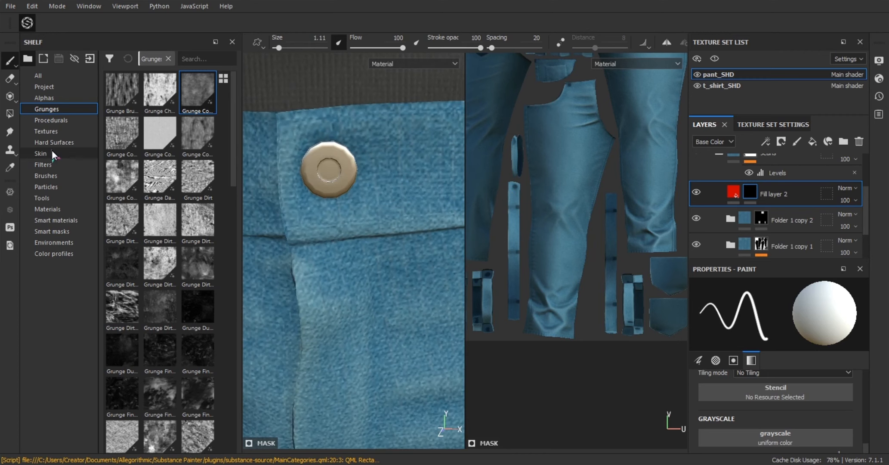
Step: Load the dashed Paint Roller brush for painting the mask and undo the first test stroke
{"action": "left_click", "coordinate": [45, 175]}
{"action": "scroll", "coordinate": [195, 256], "scroll_direction": "down", "scroll_amount": 8}
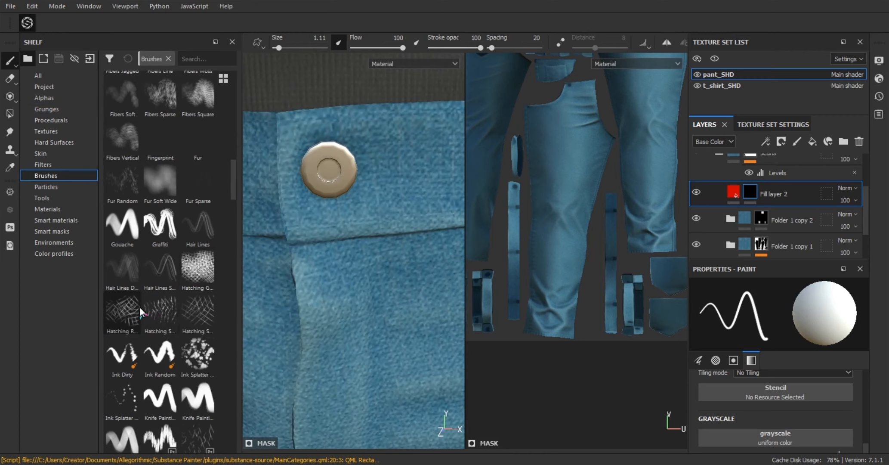
{"action": "scroll", "coordinate": [154, 309], "scroll_direction": "down", "scroll_amount": 15}
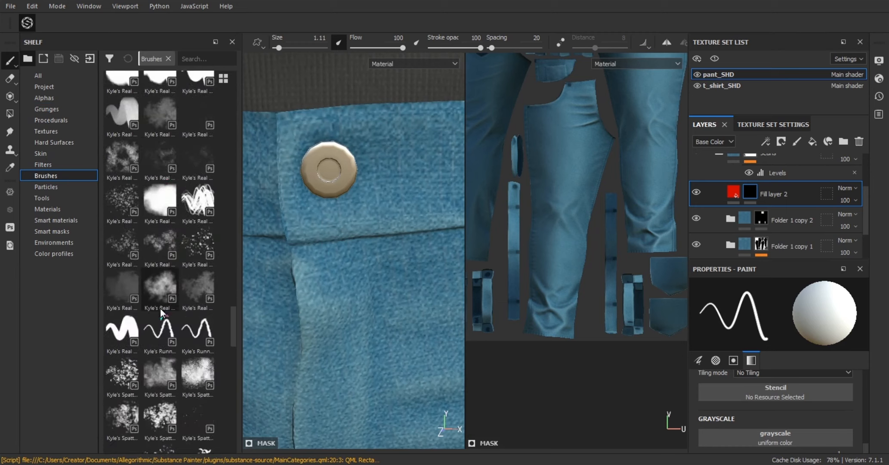
{"action": "scroll", "coordinate": [161, 309], "scroll_direction": "down", "scroll_amount": 6}
{"action": "left_click", "coordinate": [197, 352]}
{"action": "right_click_drag", "start_coordinate": [295, 296], "coordinate": [309, 235], "text": "alt"}
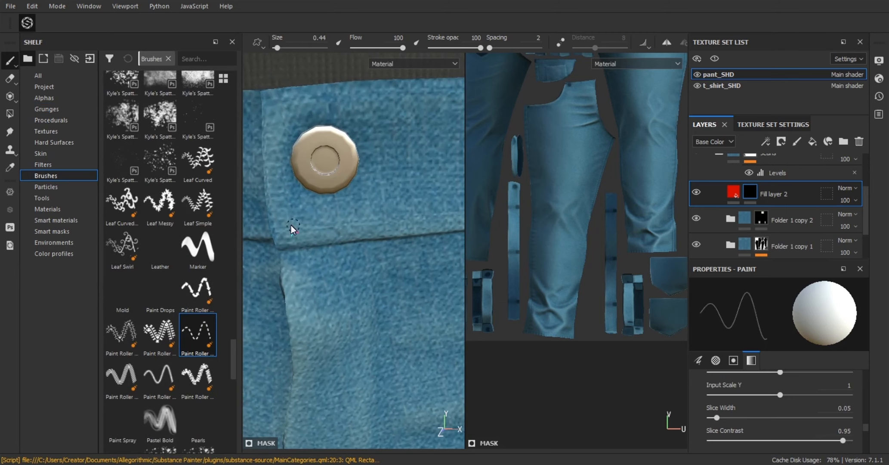
{"action": "key", "text": "ctrl+z"}
{"action": "right_click_drag", "start_coordinate": [301, 170], "coordinate": [308, 247], "text": "alt"}
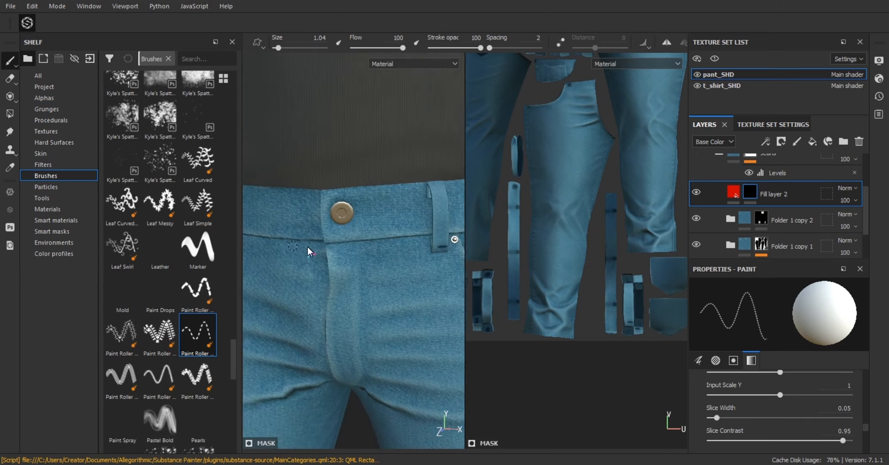
Step: Enable lazy mouse at distance 10.23, try a size 1.28 stitch row along the waistband below the button, and undo it
{"action": "left_click_drag", "start_coordinate": [308, 247], "coordinate": [319, 246], "text": "alt"}
{"action": "middle_click_drag", "start_coordinate": [516, 86], "coordinate": [553, 217], "text": "alt"}
{"action": "mouse_move", "coordinate": [553, 217]}
{"action": "right_mouse_down", "text": "alt"}
{"action": "mouse_move", "coordinate": [582, 229]}
{"action": "mouse_move", "coordinate": [546, 215]}
{"action": "right_mouse_up", "text": "alt"}
{"action": "middle_click_drag", "start_coordinate": [495, 223], "coordinate": [572, 231], "text": "alt"}
{"action": "middle_click_drag", "start_coordinate": [624, 276], "coordinate": [547, 181], "text": "alt"}
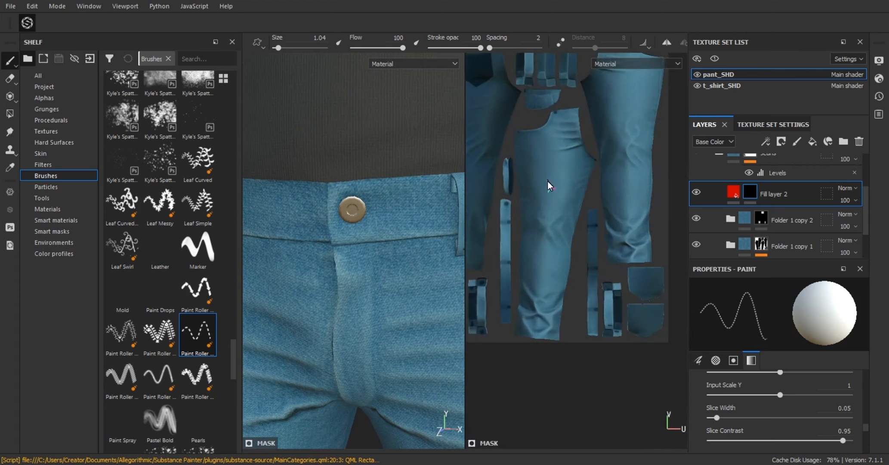
{"action": "right_click_drag", "start_coordinate": [547, 181], "coordinate": [620, 324], "text": "alt"}
{"action": "middle_click_drag", "start_coordinate": [516, 310], "coordinate": [620, 280], "text": "alt"}
{"action": "right_click_drag", "start_coordinate": [619, 280], "coordinate": [578, 237], "text": "alt"}
{"action": "left_click_drag", "start_coordinate": [357, 262], "coordinate": [331, 264], "text": "alt"}
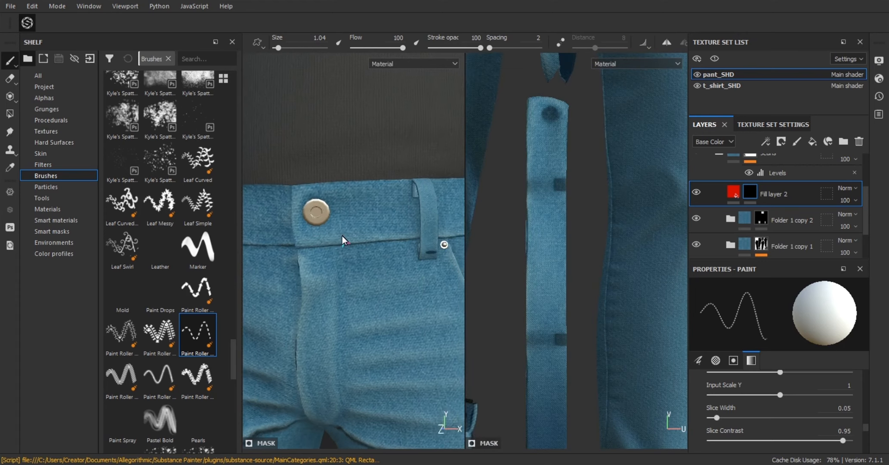
{"action": "left_click_drag", "start_coordinate": [342, 235], "coordinate": [352, 239], "text": "alt"}
{"action": "right_click_drag", "start_coordinate": [352, 239], "coordinate": [334, 249], "text": "alt"}
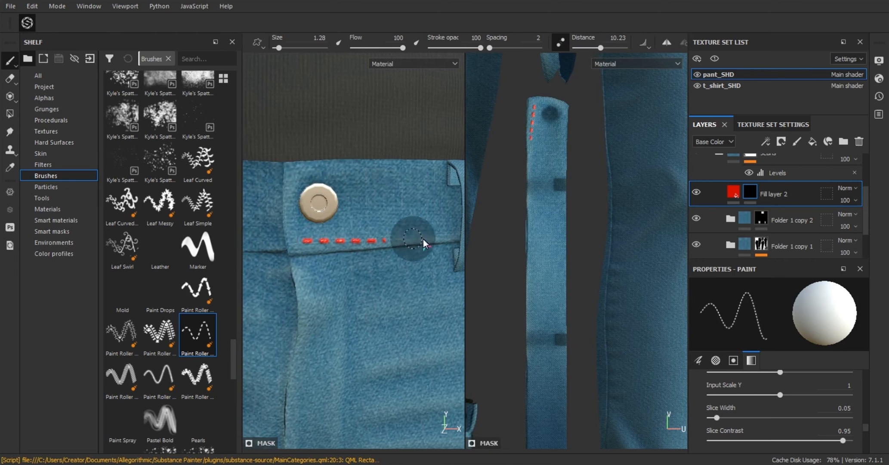
{"action": "left_click_drag", "start_coordinate": [423, 240], "coordinate": [426, 235]}
{"action": "key", "text": "ctrl+z"}
{"action": "right_click_drag", "start_coordinate": [310, 241], "coordinate": [291, 248], "text": "alt"}
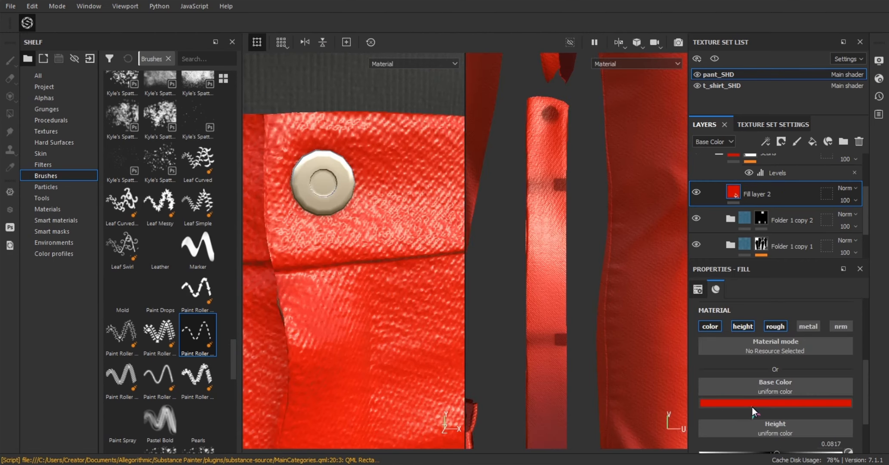
Step: Return to the red fill layer's mask and set the stitch brush to slice width 0.04 and slice contrast 0.95
{"action": "left_click", "coordinate": [751, 198]}
{"action": "key", "text": "1"}
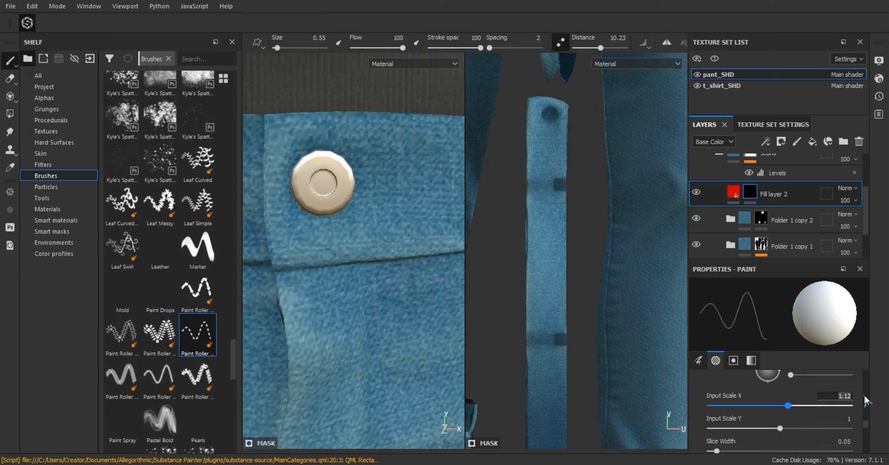
{"action": "scroll", "coordinate": [791, 424], "scroll_direction": "down", "scroll_amount": 2}
{"action": "left_click_drag", "start_coordinate": [716, 417], "coordinate": [749, 416]}
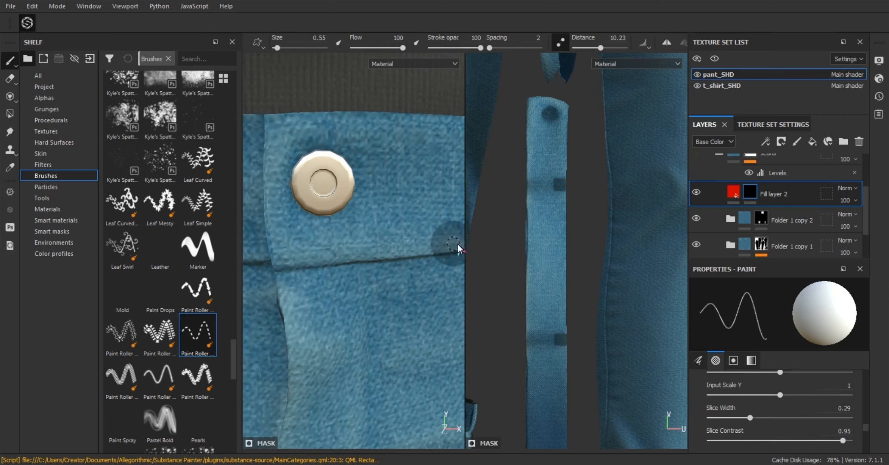
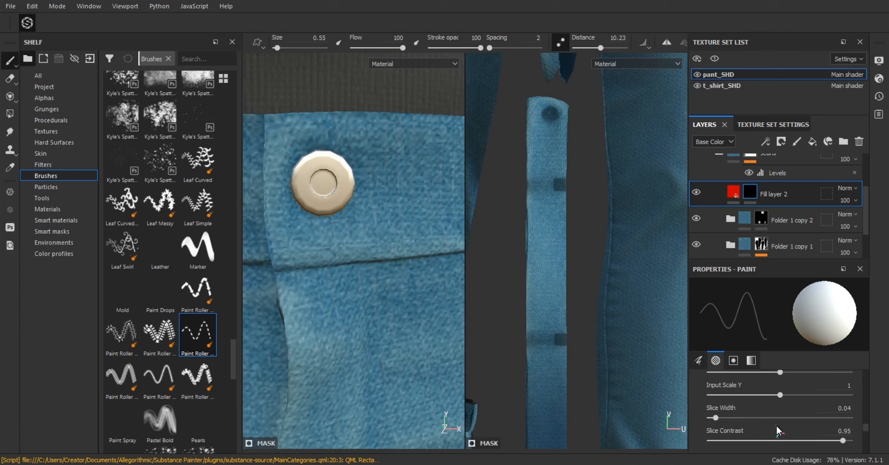
{"action": "scroll", "coordinate": [778, 426], "scroll_direction": "down", "scroll_amount": 1}
{"action": "left_click_drag", "start_coordinate": [843, 408], "coordinate": [853, 408]}
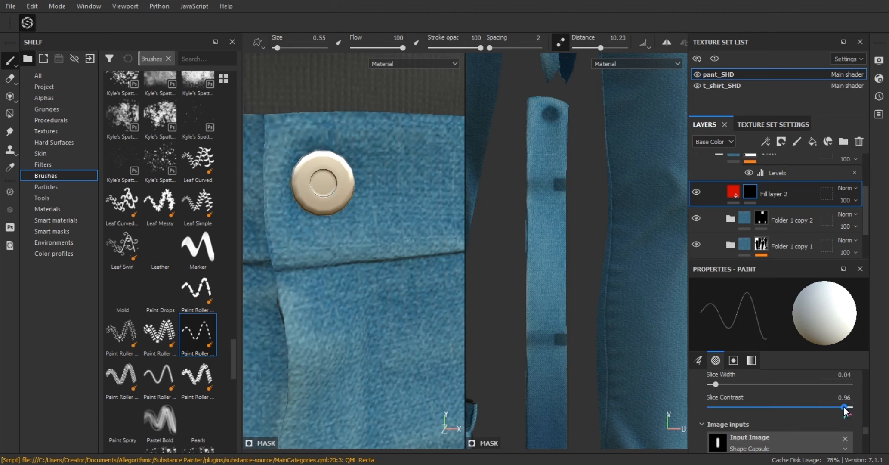
{"action": "left_click_drag", "start_coordinate": [842, 406], "coordinate": [841, 406]}
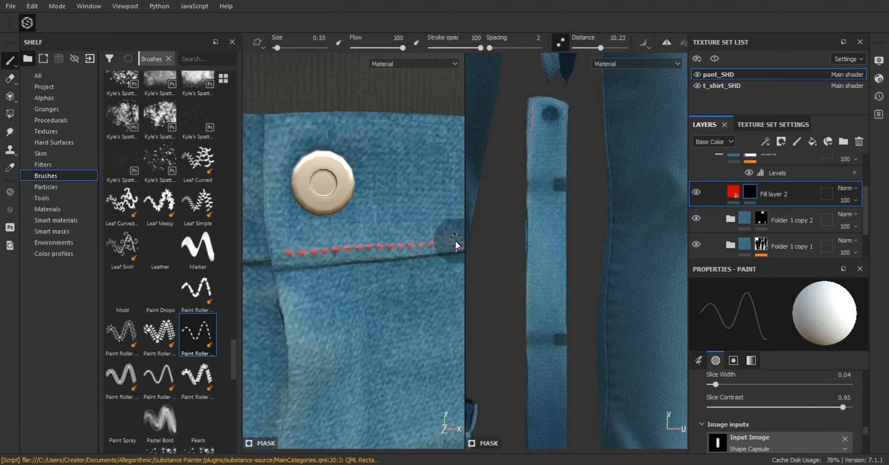
Step: Try stitch strokes along the waistband's lower edge with the 0.55 brush and undo them
{"action": "scroll", "coordinate": [766, 413], "scroll_direction": "down", "scroll_amount": 5}
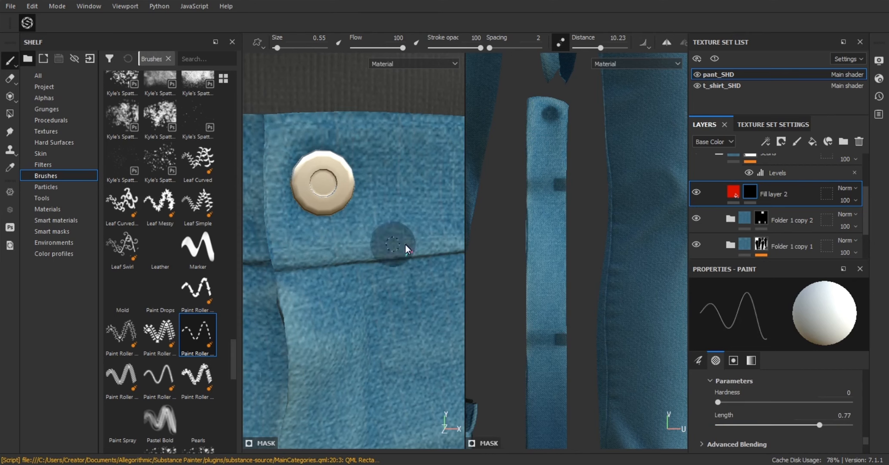
{"action": "left_click_drag", "start_coordinate": [406, 244], "coordinate": [459, 246]}
{"action": "key", "text": "ctrl+z"}
{"action": "left_click_drag", "start_coordinate": [281, 255], "coordinate": [327, 252]}
{"action": "key", "text": "ctrl+z"}
Step: Paint stitches down the waistband's overlapping end beside the button and along its lower edge to the first belt loop
{"action": "mouse_move", "coordinate": [438, 244]}
{"action": "right_mouse_down", "text": "alt"}
{"action": "mouse_move", "coordinate": [262, 257]}
{"action": "mouse_move", "coordinate": [295, 193]}
{"action": "mouse_move", "coordinate": [296, 168]}
{"action": "right_mouse_up", "text": "alt"}
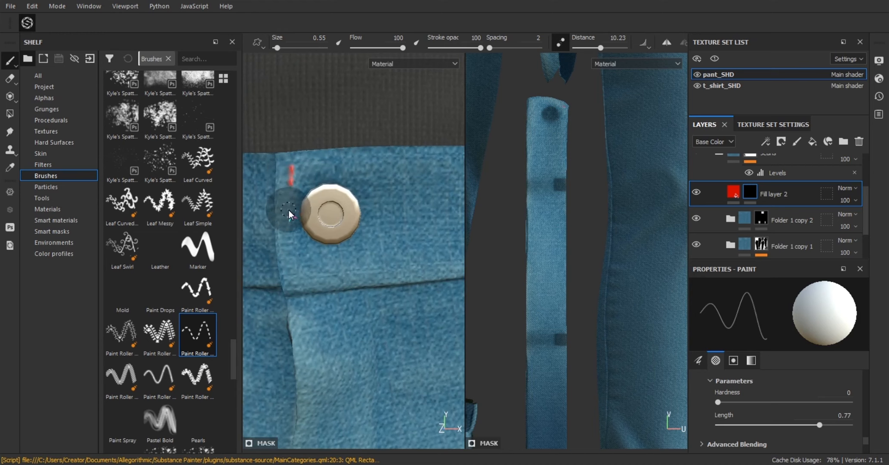
{"action": "right_click_drag", "start_coordinate": [300, 296], "coordinate": [336, 310], "text": "alt"}
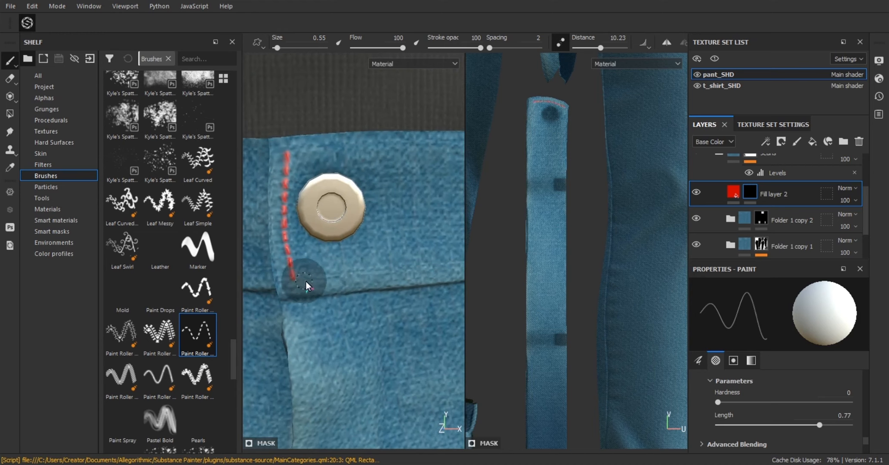
{"action": "left_click_drag", "start_coordinate": [427, 270], "coordinate": [501, 267]}
{"action": "right_click_drag", "start_coordinate": [501, 267], "coordinate": [438, 253], "text": "alt"}
{"action": "middle_click_drag", "start_coordinate": [439, 253], "coordinate": [355, 232], "text": "alt"}
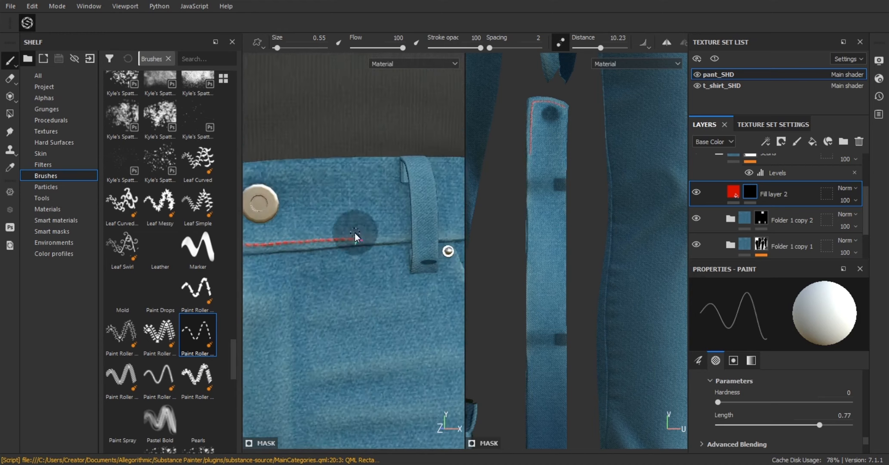
{"action": "right_click_drag", "start_coordinate": [355, 232], "coordinate": [315, 233], "text": "alt"}
{"action": "left_click_drag", "start_coordinate": [316, 232], "coordinate": [365, 229]}
{"action": "key", "text": "ctrl+z"}
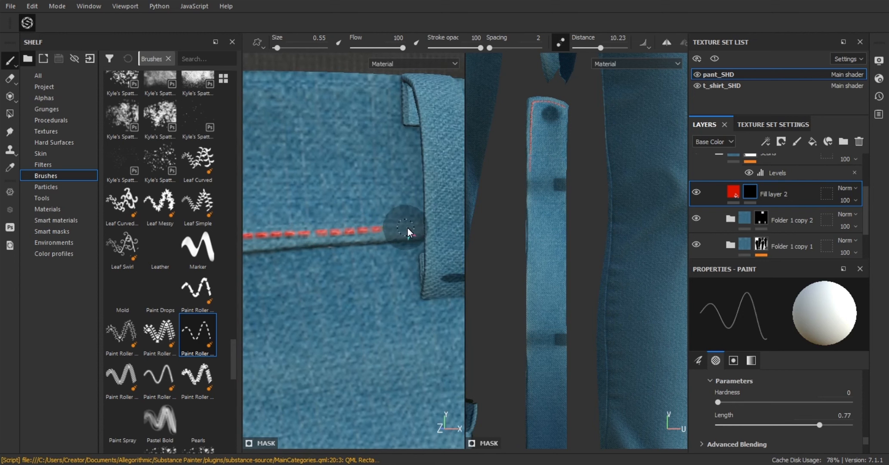
{"action": "right_click_drag", "start_coordinate": [442, 225], "coordinate": [422, 250], "text": "alt"}
{"action": "middle_click_drag", "start_coordinate": [422, 249], "coordinate": [415, 227], "text": "alt"}
Step: Set the stitch brush to UV alignment, size 0.61 and a lazy mouse distance of 0.91
{"action": "right_click_drag", "start_coordinate": [544, 225], "coordinate": [572, 230], "text": "alt"}
{"action": "scroll", "coordinate": [796, 418], "scroll_direction": "down", "scroll_amount": 5}
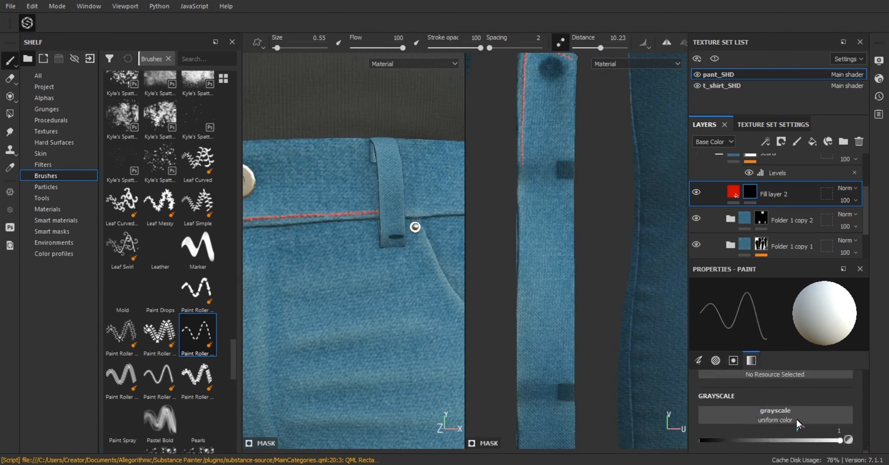
{"action": "scroll", "coordinate": [795, 420], "scroll_direction": "up", "scroll_amount": 3}
{"action": "scroll", "coordinate": [794, 421], "scroll_direction": "up", "scroll_amount": 8}
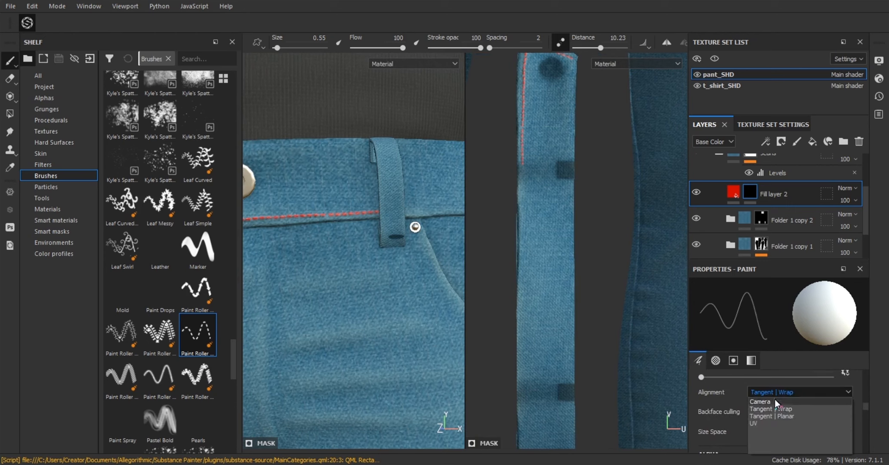
{"action": "right_click_drag", "start_coordinate": [523, 172], "coordinate": [535, 190], "text": "alt"}
{"action": "left_click_drag", "start_coordinate": [601, 48], "coordinate": [577, 48]}
Step: Continue the stitch row in the UV layout along the waistband's lower edge, from the first belt loop toward the back
{"action": "left_click_drag", "start_coordinate": [522, 187], "coordinate": [521, 293]}
{"action": "left_click_drag", "start_coordinate": [409, 293], "coordinate": [366, 284], "text": "alt"}
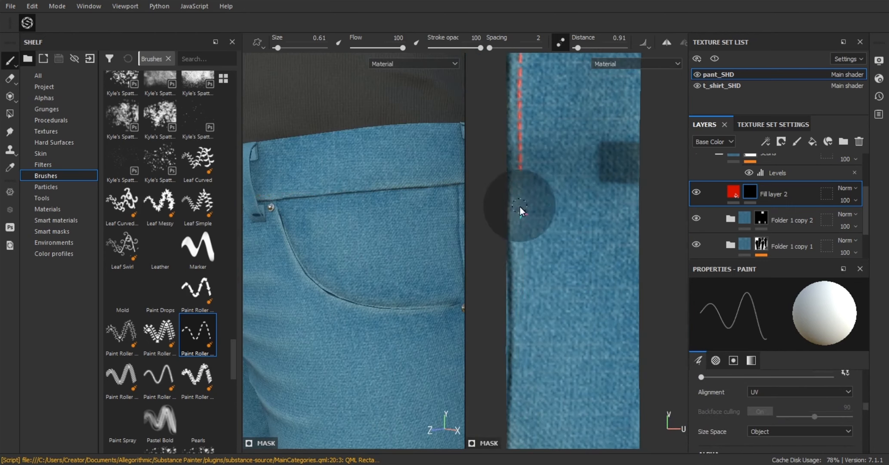
{"action": "left_click_drag", "start_coordinate": [519, 208], "coordinate": [524, 369]}
{"action": "middle_click_drag", "start_coordinate": [524, 369], "coordinate": [530, 189], "text": "alt"}
{"action": "left_click_drag", "start_coordinate": [531, 233], "coordinate": [531, 408]}
{"action": "middle_click_drag", "start_coordinate": [532, 409], "coordinate": [534, 119], "text": "alt"}
{"action": "left_click_drag", "start_coordinate": [533, 93], "coordinate": [539, 389]}
{"action": "left_click_drag", "start_coordinate": [409, 262], "coordinate": [439, 258], "text": "alt"}
{"action": "middle_click_drag", "start_coordinate": [539, 389], "coordinate": [542, 146], "text": "alt"}
{"action": "left_click_drag", "start_coordinate": [542, 158], "coordinate": [544, 365]}
{"action": "middle_click_drag", "start_coordinate": [544, 366], "coordinate": [546, 172], "text": "alt"}
{"action": "left_click_drag", "start_coordinate": [547, 137], "coordinate": [548, 366]}
{"action": "middle_click_drag", "start_coordinate": [548, 366], "coordinate": [555, 165], "text": "alt"}
{"action": "right_click_drag", "start_coordinate": [555, 172], "coordinate": [543, 192], "text": "shift"}
{"action": "left_click_drag", "start_coordinate": [545, 109], "coordinate": [544, 304]}
{"action": "middle_click_drag", "start_coordinate": [544, 303], "coordinate": [532, 161], "text": "alt"}
{"action": "left_click_drag", "start_coordinate": [530, 119], "coordinate": [534, 337]}
Step: Paint a stitch row along the waistband's upper edge, from the corner by the button past the front belt loop
{"action": "right_click_drag", "start_coordinate": [366, 241], "coordinate": [305, 214], "text": "alt"}
{"action": "left_click_drag", "start_coordinate": [305, 215], "coordinate": [400, 220], "text": "alt"}
{"action": "left_click_drag", "start_coordinate": [554, 170], "coordinate": [545, 368]}
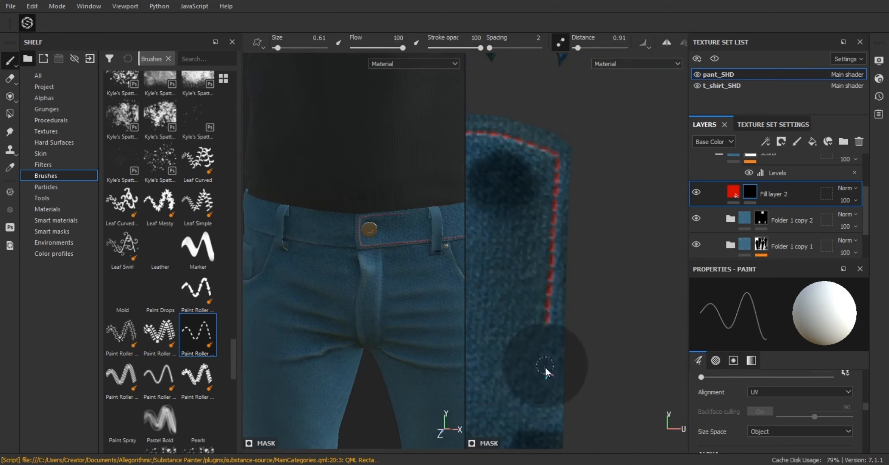
{"action": "right_click_drag", "start_coordinate": [545, 370], "coordinate": [568, 369], "text": "shift"}
{"action": "middle_click_drag", "start_coordinate": [545, 370], "coordinate": [552, 181], "text": "alt"}
{"action": "left_click_drag", "start_coordinate": [551, 133], "coordinate": [544, 366]}
{"action": "middle_click_drag", "start_coordinate": [555, 243], "coordinate": [575, 159], "text": "alt"}
{"action": "left_click_drag", "start_coordinate": [570, 232], "coordinate": [569, 410]}
{"action": "middle_click_drag", "start_coordinate": [569, 410], "coordinate": [587, 156], "text": "alt"}
{"action": "left_click_drag", "start_coordinate": [585, 116], "coordinate": [581, 280]}
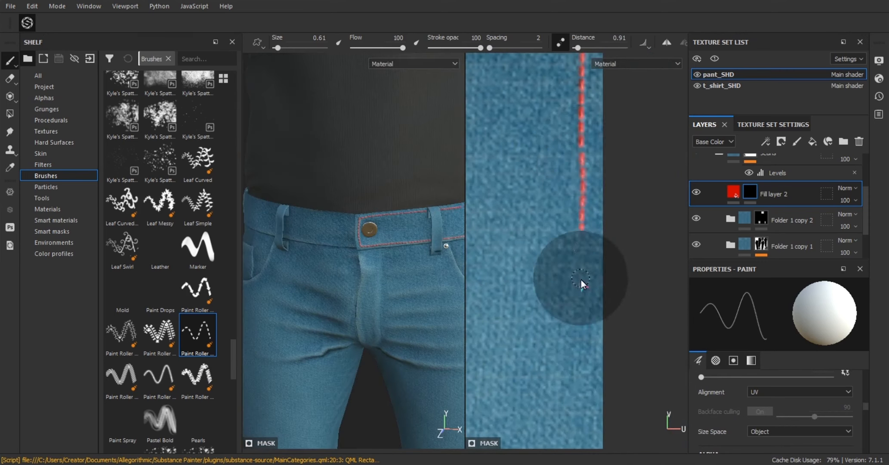
{"action": "right_click", "coordinate": [750, 191]}
{"action": "left_click", "coordinate": [768, 447]}
{"action": "left_click", "coordinate": [771, 309]}
{"action": "left_click", "coordinate": [747, 344]}
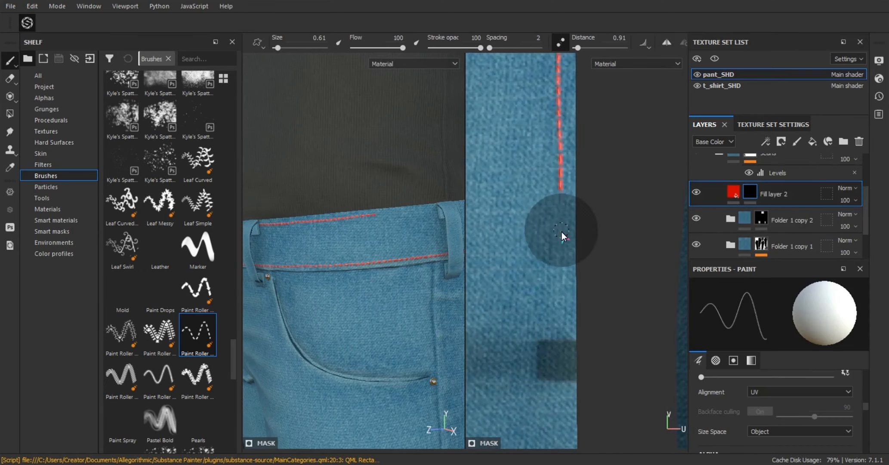
Step: Continue the upper-edge stitch row around the back of the waistband, past the belt loops and toward the other front end
{"action": "mouse_move", "coordinate": [557, 159]}
{"action": "right_mouse_down", "text": "alt"}
{"action": "mouse_move", "coordinate": [472, 147]}
{"action": "mouse_move", "coordinate": [555, 149]}
{"action": "right_mouse_up", "text": "alt"}
{"action": "left_click_drag", "start_coordinate": [365, 172], "coordinate": [430, 172], "text": "alt"}
{"action": "right_click_drag", "start_coordinate": [327, 181], "coordinate": [387, 181], "text": "alt"}
{"action": "left_click_drag", "start_coordinate": [577, 48], "coordinate": [605, 48]}
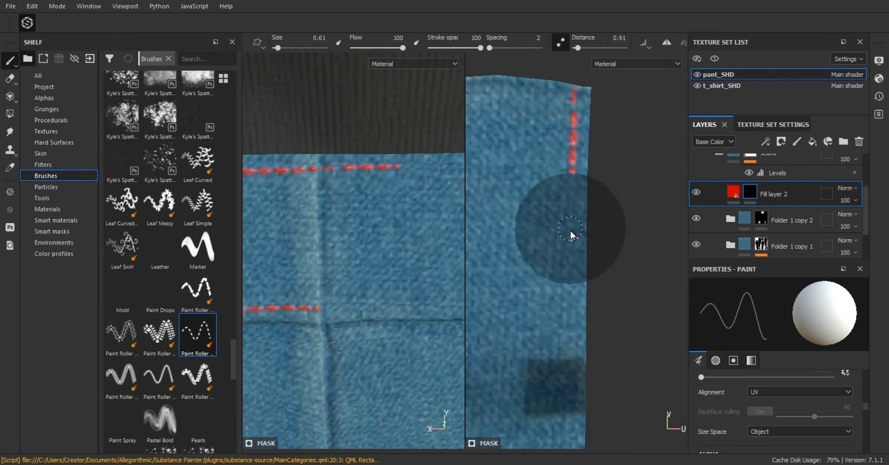
{"action": "left_click_drag", "start_coordinate": [570, 230], "coordinate": [567, 409]}
{"action": "left_click_drag", "start_coordinate": [387, 181], "coordinate": [335, 193], "text": "alt"}
{"action": "left_click_drag", "start_coordinate": [550, 64], "coordinate": [547, 366]}
{"action": "left_click_drag", "start_coordinate": [388, 172], "coordinate": [349, 156], "text": "alt"}
{"action": "right_click_drag", "start_coordinate": [349, 157], "coordinate": [399, 172], "text": "alt"}
{"action": "left_click_drag", "start_coordinate": [566, 107], "coordinate": [563, 197]}
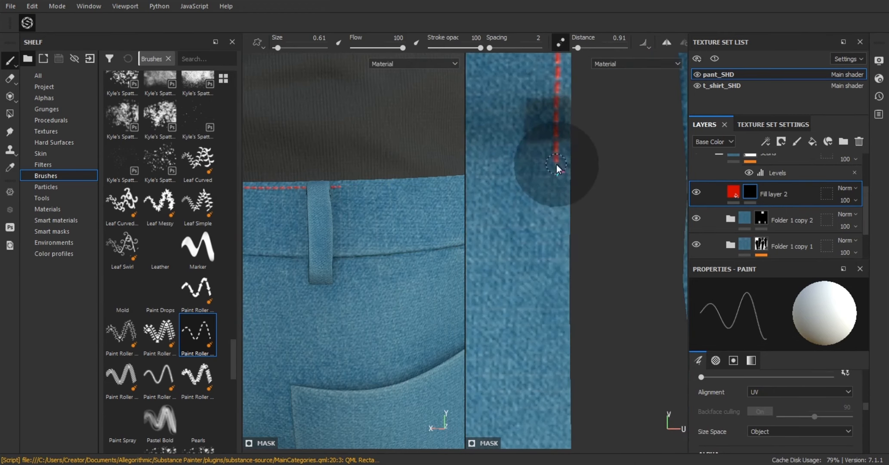
{"action": "middle_click_drag", "start_coordinate": [572, 366], "coordinate": [567, 77], "text": "alt"}
{"action": "left_click_drag", "start_coordinate": [565, 58], "coordinate": [562, 365]}
{"action": "middle_click_drag", "start_coordinate": [563, 366], "coordinate": [563, 112], "text": "alt"}
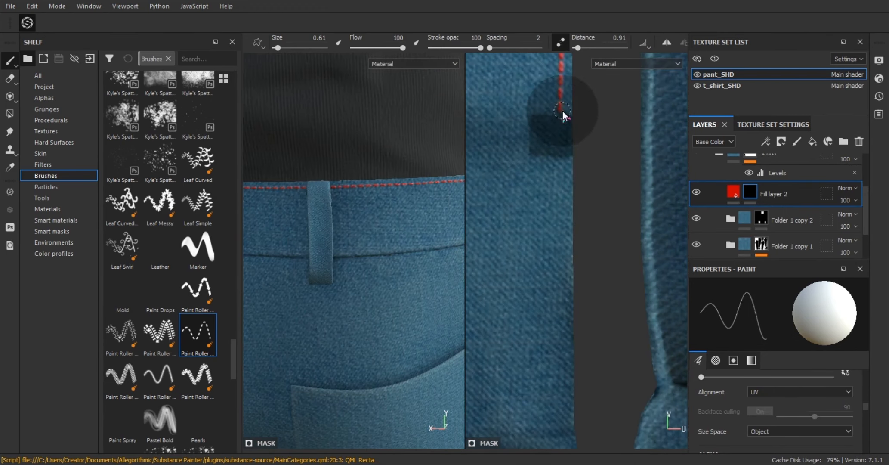
Step: Paint a short stitch row across the waistband's opposite end, under the button overlap
{"action": "left_click_drag", "start_coordinate": [443, 209], "coordinate": [345, 215], "text": "alt"}
{"action": "right_click_drag", "start_coordinate": [560, 205], "coordinate": [606, 204], "text": "alt"}
{"action": "left_click_drag", "start_coordinate": [637, 242], "coordinate": [520, 244]}
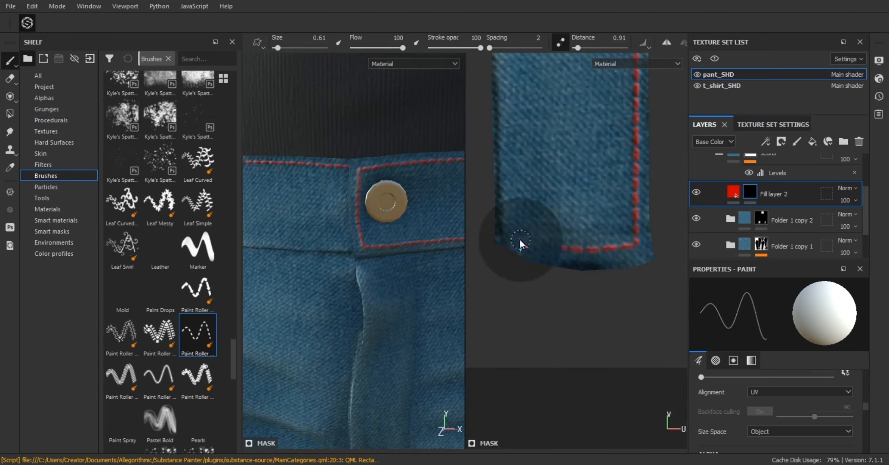
Step: Paint the lower-edge stitch row along the rest of the waistband, from the centre back around to the front
{"action": "right_click_drag", "start_coordinate": [602, 259], "coordinate": [547, 266], "text": "alt"}
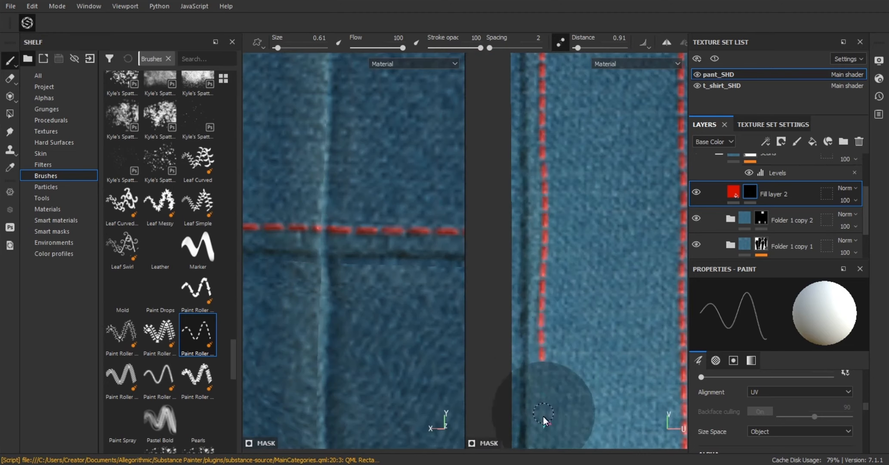
{"action": "middle_click_drag", "start_coordinate": [543, 419], "coordinate": [511, 165], "text": "alt"}
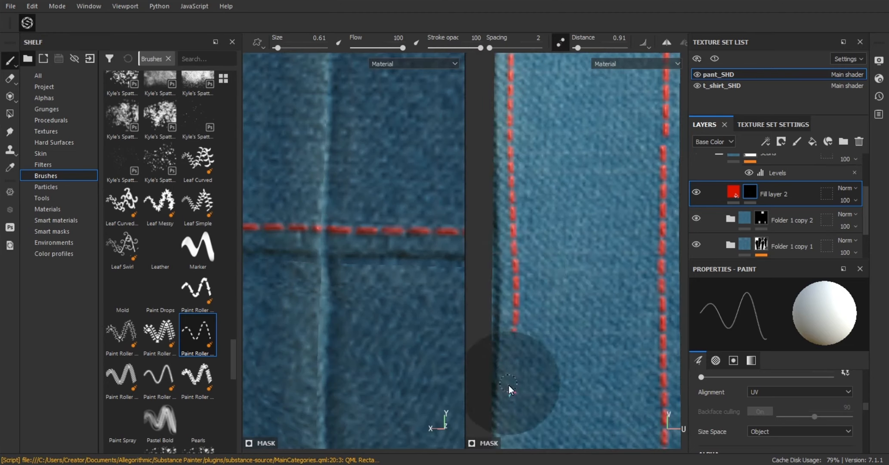
{"action": "right_click_drag", "start_coordinate": [509, 389], "coordinate": [482, 246], "text": "alt"}
{"action": "right_click_drag", "start_coordinate": [388, 241], "coordinate": [327, 241], "text": "alt"}
{"action": "left_click_drag", "start_coordinate": [327, 241], "coordinate": [413, 232], "text": "alt"}
{"action": "right_click_drag", "start_coordinate": [507, 215], "coordinate": [556, 192], "text": "alt"}
{"action": "middle_click_drag", "start_coordinate": [542, 415], "coordinate": [549, 221], "text": "alt"}
{"action": "left_click_drag", "start_coordinate": [548, 221], "coordinate": [549, 438]}
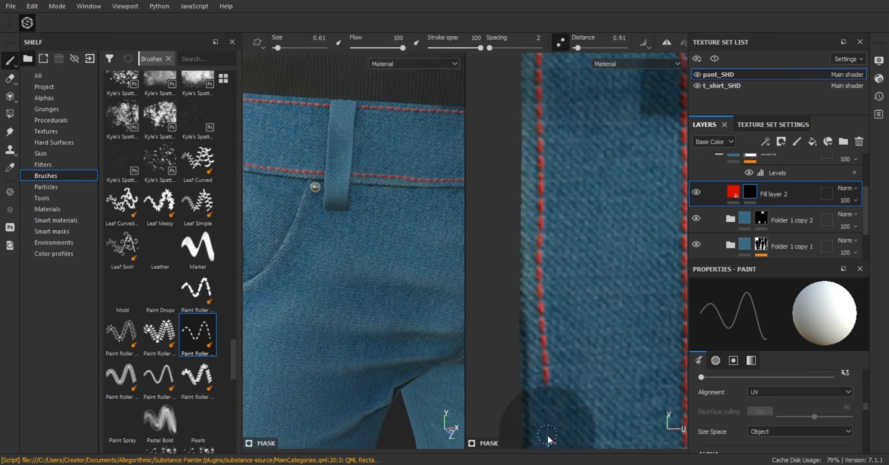
Step: Paint a stitch row along the curved opening of the front pocket on the button side, starting at its rivet
{"action": "right_click_drag", "start_coordinate": [549, 438], "coordinate": [507, 301], "text": "alt"}
{"action": "mouse_move", "coordinate": [408, 181]}
{"action": "right_mouse_down", "text": "alt"}
{"action": "mouse_move", "coordinate": [347, 160]}
{"action": "mouse_move", "coordinate": [406, 254]}
{"action": "right_mouse_up", "text": "alt"}
{"action": "left_click_drag", "start_coordinate": [300, 103], "coordinate": [345, 214]}
{"action": "right_click_drag", "start_coordinate": [507, 207], "coordinate": [542, 189], "text": "alt"}
{"action": "left_click_drag", "start_coordinate": [495, 112], "coordinate": [609, 300]}
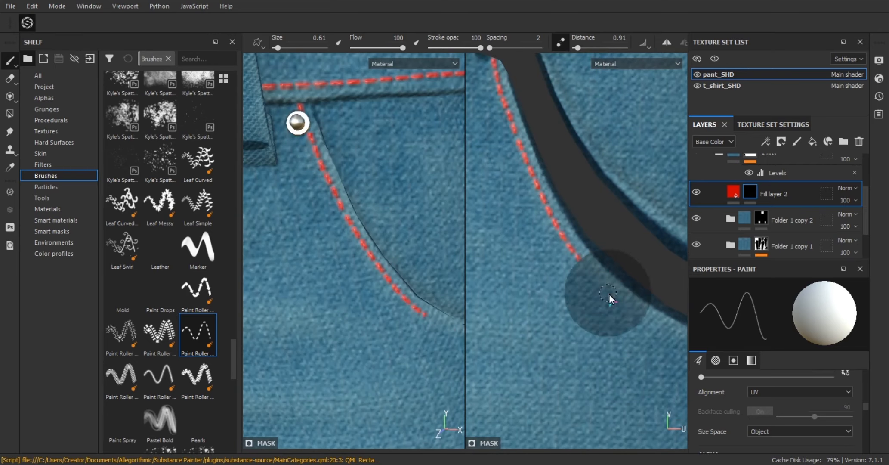
{"action": "right_click_drag", "start_coordinate": [387, 258], "coordinate": [327, 241], "text": "alt"}
{"action": "middle_click_drag", "start_coordinate": [602, 293], "coordinate": [490, 207], "text": "alt"}
{"action": "left_click_drag", "start_coordinate": [489, 207], "coordinate": [675, 268]}
{"action": "middle_click_drag", "start_coordinate": [675, 268], "coordinate": [567, 243], "text": "alt"}
{"action": "left_click_drag", "start_coordinate": [527, 236], "coordinate": [649, 255]}
{"action": "right_click_drag", "start_coordinate": [649, 255], "coordinate": [602, 240], "text": "alt"}
{"action": "middle_click_drag", "start_coordinate": [538, 193], "coordinate": [637, 327], "text": "alt"}
Step: Paint a second stitch row parallel to the first around the same front pocket and touch up its upper part
{"action": "left_click_drag", "start_coordinate": [344, 194], "coordinate": [365, 193], "text": "alt"}
{"action": "right_click_drag", "start_coordinate": [301, 129], "coordinate": [334, 117], "text": "alt"}
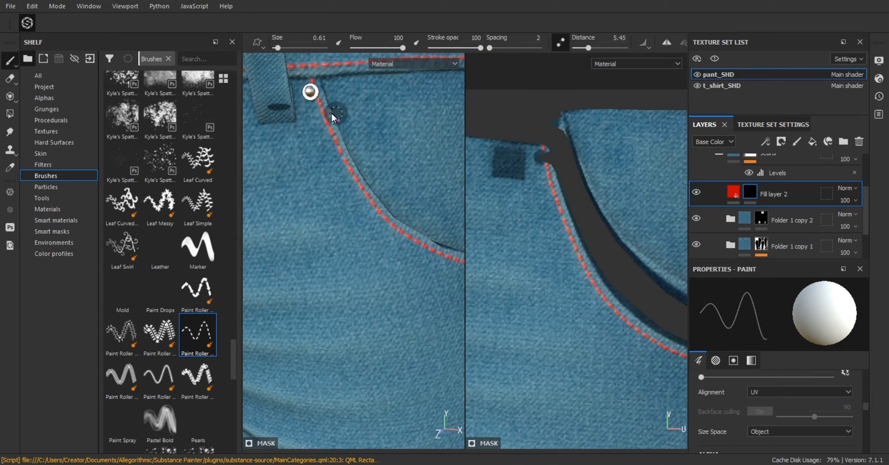
{"action": "middle_click_drag", "start_coordinate": [423, 275], "coordinate": [296, 189], "text": "alt"}
{"action": "left_click_drag", "start_coordinate": [284, 172], "coordinate": [462, 185]}
{"action": "right_click_drag", "start_coordinate": [387, 215], "coordinate": [336, 206], "text": "alt"}
{"action": "right_click_drag", "start_coordinate": [525, 192], "coordinate": [559, 172], "text": "alt"}
{"action": "left_click_drag", "start_coordinate": [533, 129], "coordinate": [561, 264]}
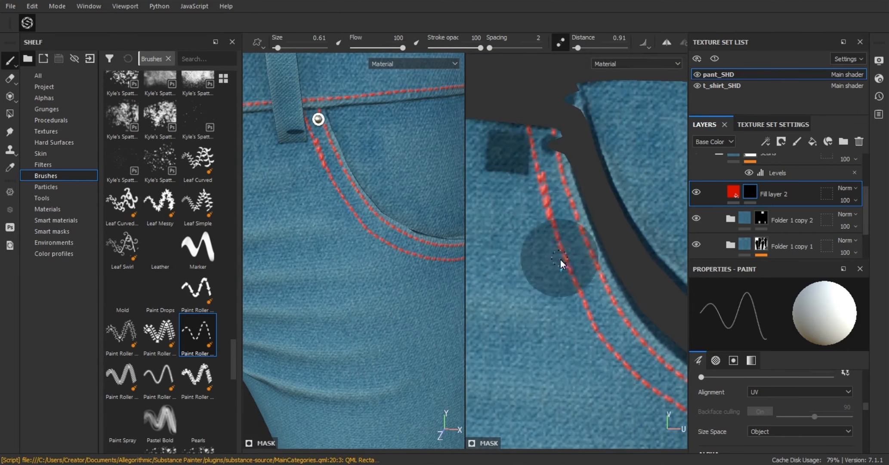
{"action": "right_click_drag", "start_coordinate": [561, 263], "coordinate": [602, 258], "text": "alt"}
{"action": "key", "text": "d"}
{"action": "key", "text": "x"}
{"action": "key", "text": "x"}
Step: Start a stitch row down the outer side seam below the waistband, using size 0.6 and lazy mouse distance 8.86
{"action": "mouse_move", "coordinate": [560, 219]}
{"action": "right_mouse_down", "text": "alt"}
{"action": "mouse_move", "coordinate": [498, 212]}
{"action": "mouse_move", "coordinate": [516, 215]}
{"action": "right_mouse_up", "text": "alt"}
{"action": "right_click_drag", "start_coordinate": [400, 215], "coordinate": [357, 244], "text": "alt"}
{"action": "left_click_drag", "start_coordinate": [356, 244], "coordinate": [310, 240], "text": "alt"}
{"action": "right_click_drag", "start_coordinate": [327, 215], "coordinate": [379, 194], "text": "alt"}
{"action": "key", "text": "d"}
{"action": "left_click_drag", "start_coordinate": [376, 92], "coordinate": [374, 123]}
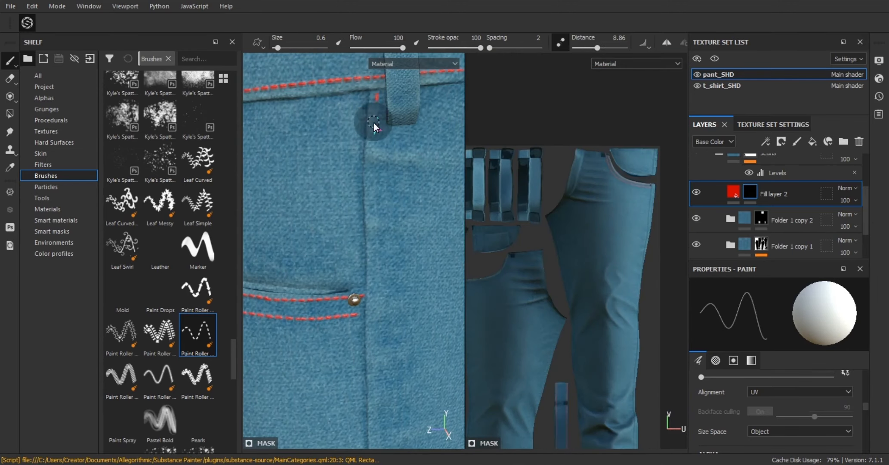
{"action": "left_click_drag", "start_coordinate": [357, 313], "coordinate": [375, 430]}
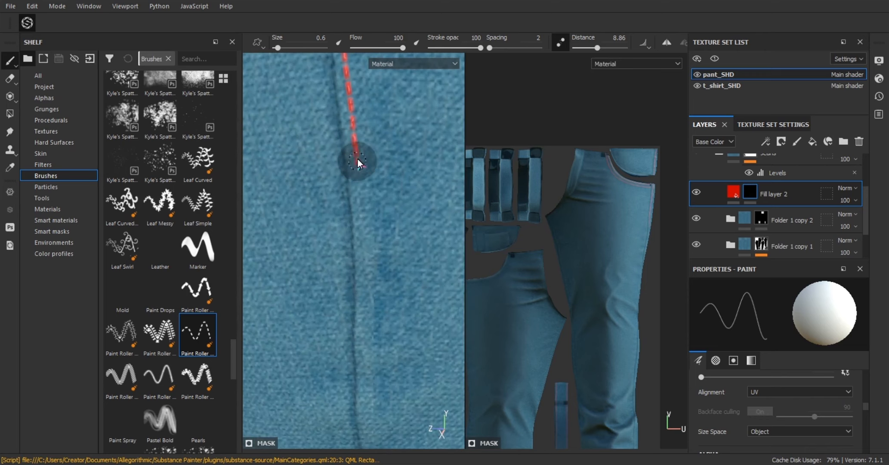
Step: Continue the stitch row down the leg's outer side seam in successive strokes
{"action": "middle_click_drag", "start_coordinate": [369, 405], "coordinate": [351, 206], "text": "alt"}
{"action": "left_click_drag", "start_coordinate": [351, 206], "coordinate": [370, 402]}
{"action": "middle_click_drag", "start_coordinate": [369, 402], "coordinate": [351, 186], "text": "alt"}
{"action": "left_click_drag", "start_coordinate": [351, 187], "coordinate": [373, 340]}
{"action": "mouse_move", "coordinate": [373, 339]}
{"action": "middle_mouse_down", "text": "alt"}
{"action": "mouse_move", "coordinate": [351, 133]}
{"action": "mouse_move", "coordinate": [336, 158]}
{"action": "middle_mouse_up", "text": "alt"}
{"action": "left_click_drag", "start_coordinate": [336, 159], "coordinate": [392, 387]}
{"action": "middle_click_drag", "start_coordinate": [393, 387], "coordinate": [343, 167], "text": "alt"}
{"action": "left_click_drag", "start_coordinate": [343, 167], "coordinate": [370, 340]}
{"action": "middle_click_drag", "start_coordinate": [371, 340], "coordinate": [359, 164], "text": "alt"}
{"action": "left_click_drag", "start_coordinate": [359, 165], "coordinate": [376, 357]}
{"action": "middle_click_drag", "start_coordinate": [377, 357], "coordinate": [365, 185], "text": "alt"}
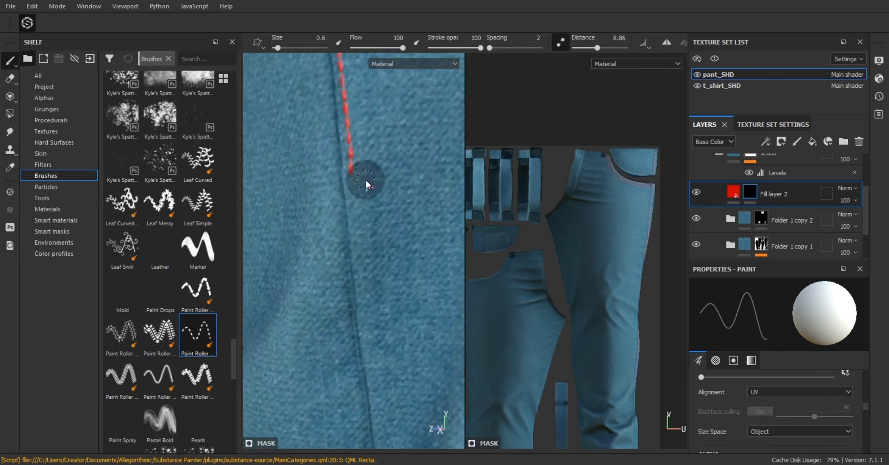
{"action": "left_click_drag", "start_coordinate": [365, 184], "coordinate": [383, 365]}
{"action": "middle_click_drag", "start_coordinate": [383, 366], "coordinate": [349, 168], "text": "alt"}
{"action": "left_click_drag", "start_coordinate": [349, 168], "coordinate": [361, 304]}
{"action": "middle_click_drag", "start_coordinate": [361, 304], "coordinate": [382, 157], "text": "alt"}
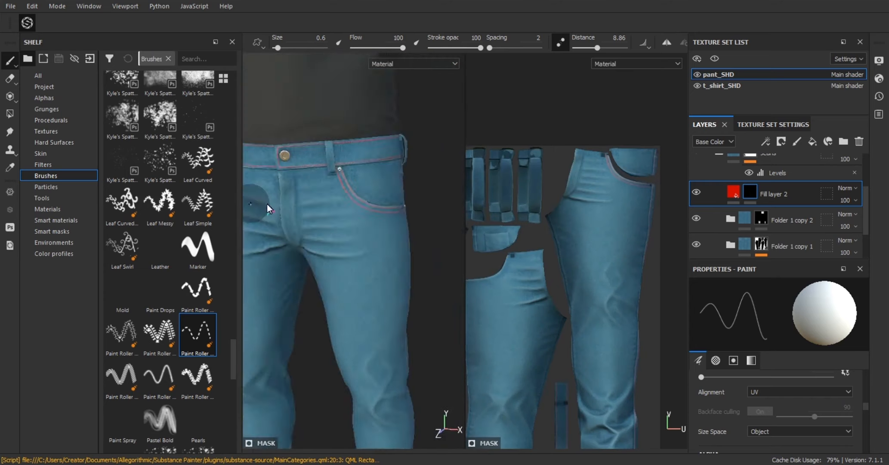
Step: Stitch along the curved opening of the front pocket with the coin pocket, using a lazy mouse distance of 0.91
{"action": "left_click_drag", "start_coordinate": [270, 209], "coordinate": [333, 196], "text": "alt"}
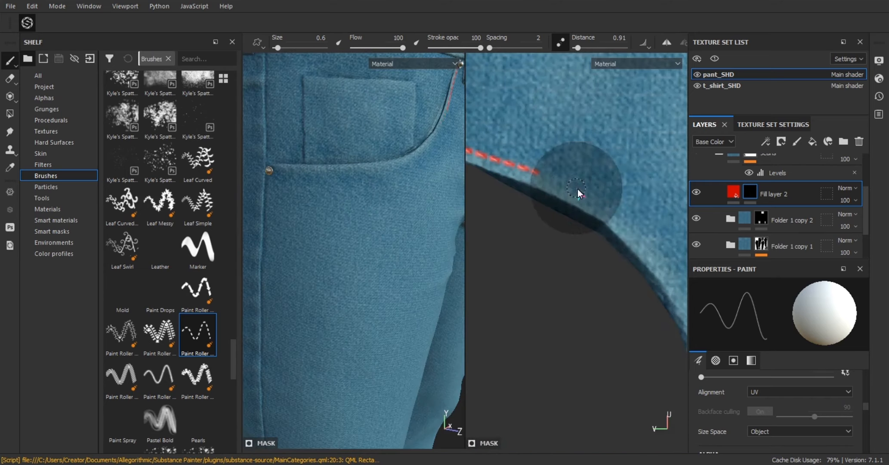
{"action": "left_click_drag", "start_coordinate": [577, 189], "coordinate": [630, 249]}
{"action": "middle_click_drag", "start_coordinate": [630, 250], "coordinate": [590, 208], "text": "alt"}
{"action": "left_click_drag", "start_coordinate": [589, 208], "coordinate": [615, 350]}
{"action": "middle_click_drag", "start_coordinate": [614, 350], "coordinate": [557, 218], "text": "alt"}
{"action": "left_click_drag", "start_coordinate": [353, 207], "coordinate": [370, 232], "text": "alt"}
{"action": "middle_click_drag", "start_coordinate": [560, 301], "coordinate": [551, 189], "text": "alt"}
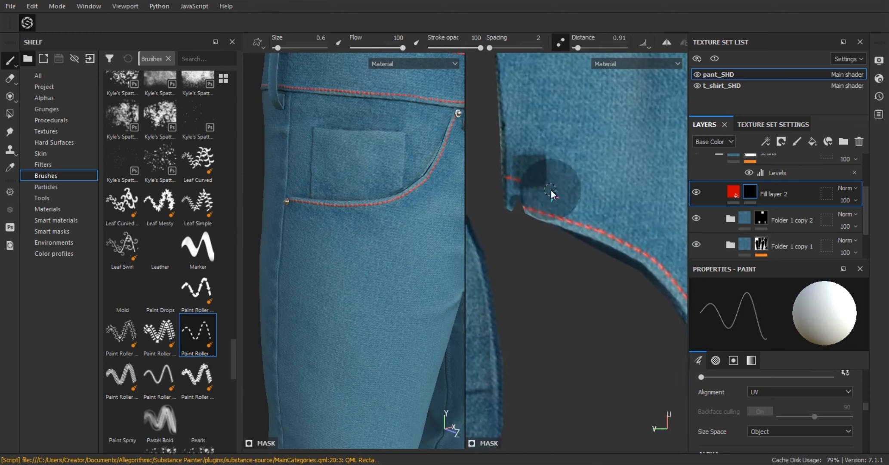
Step: Add a second parallel stitch row around the coin-pocket side's front pocket, extending it to the side seam
{"action": "scroll", "coordinate": [542, 181], "scroll_direction": "up", "scroll_amount": 3}
{"action": "left_click_drag", "start_coordinate": [528, 167], "coordinate": [683, 218]}
{"action": "middle_click_drag", "start_coordinate": [678, 219], "coordinate": [555, 173], "text": "alt"}
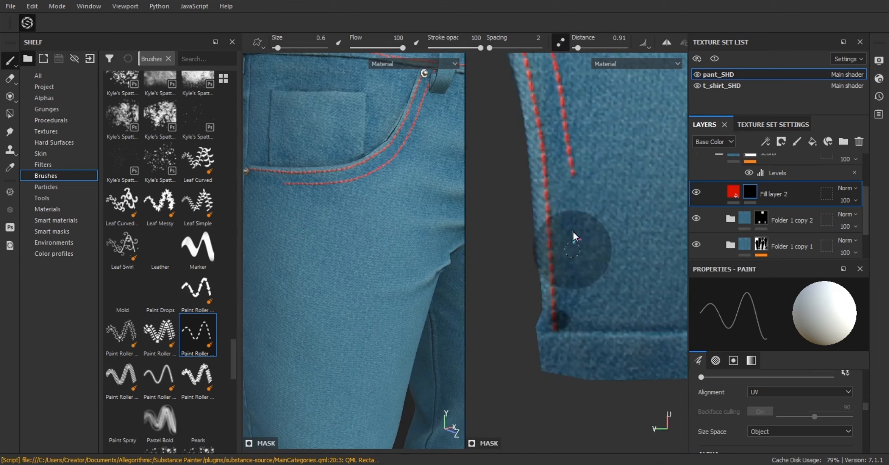
{"action": "left_click_drag", "start_coordinate": [573, 241], "coordinate": [587, 366]}
{"action": "scroll", "coordinate": [576, 267], "scroll_direction": "down", "scroll_amount": 4}
{"action": "left_click_drag", "start_coordinate": [344, 207], "coordinate": [367, 212], "text": "alt"}
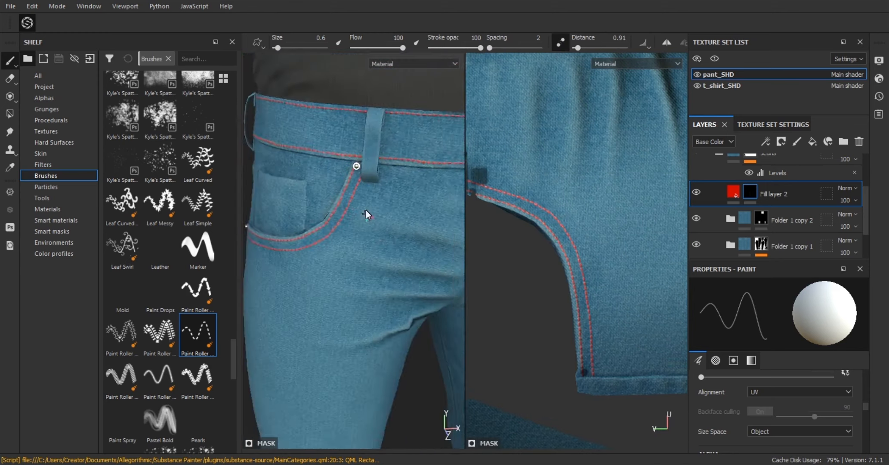
Step: Paint a line of red stitches down the front fly below the waist button with the brush Distance at 8.41
{"action": "right_click_drag", "start_coordinate": [367, 212], "coordinate": [409, 185], "text": "alt"}
{"action": "left_click_drag", "start_coordinate": [343, 77], "coordinate": [353, 228]}
{"action": "middle_click_drag", "start_coordinate": [353, 228], "coordinate": [378, 142], "text": "alt"}
{"action": "left_click_drag", "start_coordinate": [378, 142], "coordinate": [341, 318]}
{"action": "middle_click_drag", "start_coordinate": [340, 318], "coordinate": [377, 131], "text": "alt"}
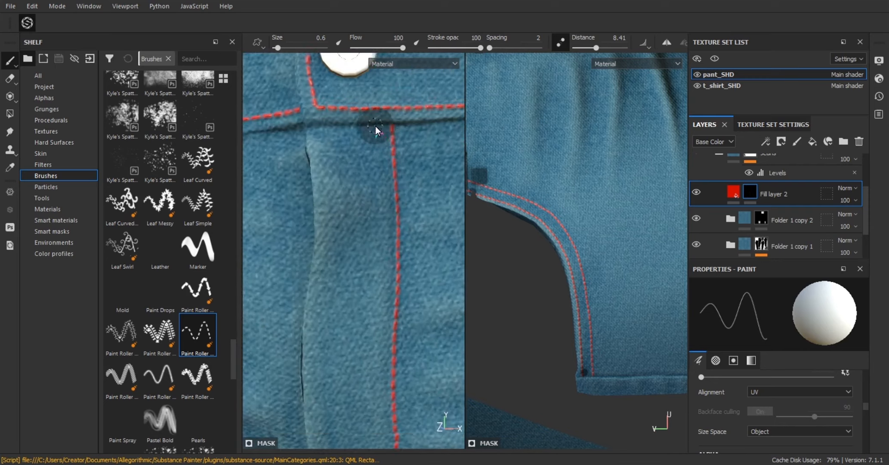
Step: Paint a second, parallel line of red stitches down the fly and curve it in at the lower end
{"action": "left_click_drag", "start_coordinate": [376, 131], "coordinate": [378, 383]}
{"action": "mouse_move", "coordinate": [379, 383]}
{"action": "left_mouse_down", "text": "alt"}
{"action": "mouse_move", "coordinate": [377, 202]}
{"action": "mouse_move", "coordinate": [377, 360]}
{"action": "left_mouse_up", "text": "alt"}
{"action": "middle_click_drag", "start_coordinate": [376, 360], "coordinate": [366, 226], "text": "alt"}
{"action": "left_click_drag", "start_coordinate": [366, 226], "coordinate": [340, 346]}
{"action": "mouse_move", "coordinate": [340, 347]}
{"action": "right_mouse_down", "text": "alt"}
{"action": "mouse_move", "coordinate": [354, 125]}
{"action": "mouse_move", "coordinate": [341, 61]}
{"action": "right_mouse_up", "text": "alt"}
Step: Paint red stitches along the fly's opening edge
{"action": "left_click_drag", "start_coordinate": [341, 60], "coordinate": [347, 166]}
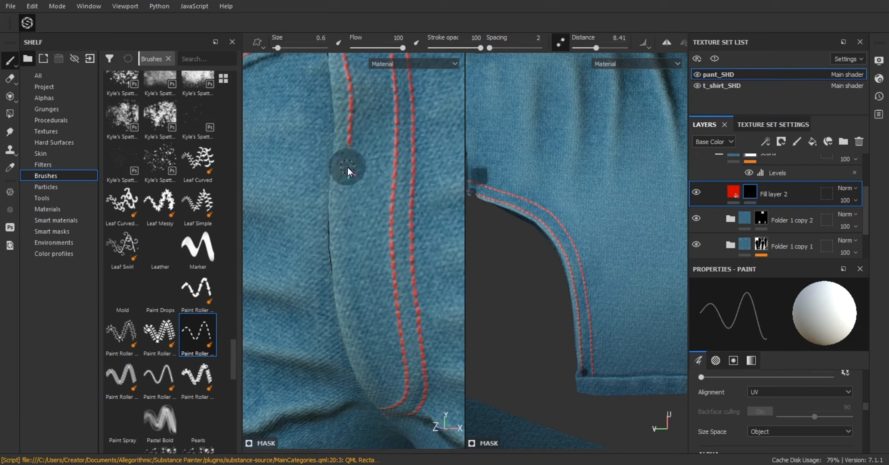
{"action": "right_click_drag", "start_coordinate": [347, 166], "coordinate": [394, 175], "text": "alt"}
{"action": "middle_click_drag", "start_coordinate": [393, 176], "coordinate": [354, 127], "text": "alt"}
{"action": "right_click_drag", "start_coordinate": [355, 127], "coordinate": [374, 266], "text": "alt"}
{"action": "mouse_move", "coordinate": [373, 267]}
{"action": "left_mouse_down"}
{"action": "mouse_move", "coordinate": [326, 155]}
{"action": "mouse_move", "coordinate": [319, 91]}
{"action": "left_mouse_up"}
{"action": "left_click_drag", "start_coordinate": [319, 91], "coordinate": [352, 206], "text": "alt"}
Step: Paint red stitches along the sides and lower end of the belt loops, working around to the back of the waistband
{"action": "right_click_drag", "start_coordinate": [352, 205], "coordinate": [343, 112], "text": "alt"}
{"action": "left_click_drag", "start_coordinate": [343, 112], "coordinate": [365, 378]}
{"action": "right_click_drag", "start_coordinate": [365, 379], "coordinate": [319, 209], "text": "alt"}
{"action": "left_click_drag", "start_coordinate": [319, 209], "coordinate": [370, 207], "text": "alt"}
{"action": "left_click_drag", "start_coordinate": [326, 75], "coordinate": [345, 339]}
{"action": "mouse_move", "coordinate": [345, 340]}
{"action": "right_mouse_down", "text": "alt"}
{"action": "mouse_move", "coordinate": [330, 234]}
{"action": "mouse_move", "coordinate": [335, 129]}
{"action": "right_mouse_up", "text": "alt"}
{"action": "left_click_drag", "start_coordinate": [335, 129], "coordinate": [348, 361]}
{"action": "mouse_move", "coordinate": [349, 362]}
{"action": "left_mouse_down", "text": "alt"}
{"action": "mouse_move", "coordinate": [366, 206]}
{"action": "mouse_move", "coordinate": [341, 129]}
{"action": "mouse_move", "coordinate": [345, 227]}
{"action": "left_mouse_up", "text": "alt"}
{"action": "mouse_move", "coordinate": [345, 228]}
{"action": "left_mouse_down", "text": "alt"}
{"action": "mouse_move", "coordinate": [348, 113]}
{"action": "mouse_move", "coordinate": [336, 190]}
{"action": "mouse_move", "coordinate": [339, 98]}
{"action": "mouse_move", "coordinate": [376, 181]}
{"action": "mouse_move", "coordinate": [353, 65]}
{"action": "left_mouse_up", "text": "alt"}
{"action": "mouse_move", "coordinate": [354, 64]}
{"action": "left_mouse_down"}
{"action": "mouse_move", "coordinate": [345, 254]}
{"action": "mouse_move", "coordinate": [360, 64]}
{"action": "left_mouse_up"}
{"action": "left_click_drag", "start_coordinate": [359, 64], "coordinate": [356, 280]}
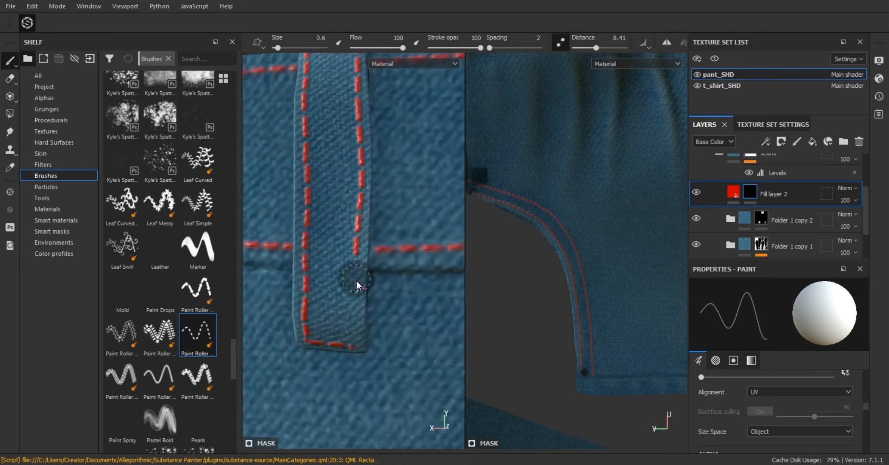
Step: Paint two lines of red stitches down the long edges of the belt loop at the side of the waistband
{"action": "right_click_drag", "start_coordinate": [357, 281], "coordinate": [394, 248], "text": "alt"}
{"action": "left_click_drag", "start_coordinate": [393, 248], "coordinate": [379, 65], "text": "alt"}
{"action": "mouse_move", "coordinate": [378, 65]}
{"action": "left_mouse_down"}
{"action": "mouse_move", "coordinate": [382, 173]}
{"action": "mouse_move", "coordinate": [353, 296]}
{"action": "left_mouse_up"}
{"action": "mouse_move", "coordinate": [382, 79]}
{"action": "left_mouse_down"}
{"action": "mouse_move", "coordinate": [368, 199]}
{"action": "mouse_move", "coordinate": [373, 267]}
{"action": "left_mouse_up"}
{"action": "left_click_drag", "start_coordinate": [373, 267], "coordinate": [340, 229], "text": "alt"}
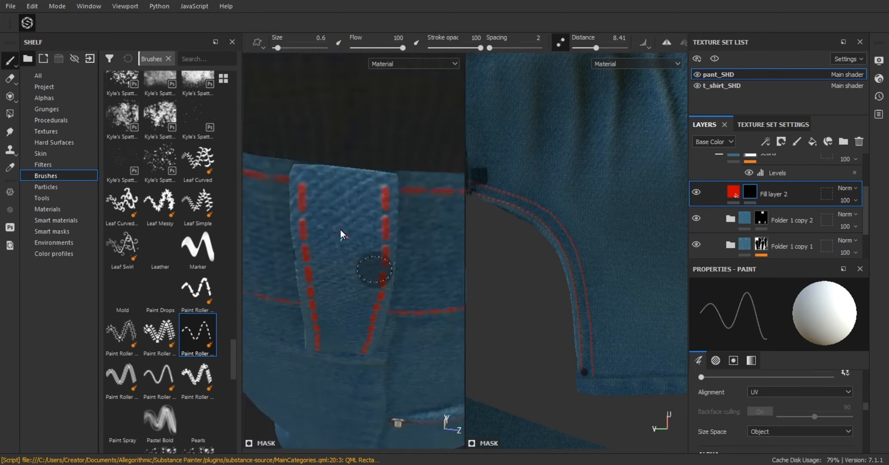
Step: Start a line of red stitches down the outer side seam with the brush Distance at 12.5
{"action": "right_click_drag", "start_coordinate": [340, 229], "coordinate": [301, 207], "text": "alt"}
{"action": "right_click_drag", "start_coordinate": [301, 206], "coordinate": [387, 223], "text": "shift"}
{"action": "left_click_drag", "start_coordinate": [350, 60], "coordinate": [363, 282]}
{"action": "middle_click_drag", "start_coordinate": [363, 281], "coordinate": [366, 98], "text": "alt"}
{"action": "mouse_move", "coordinate": [367, 98]}
{"action": "right_mouse_down", "text": "alt"}
{"action": "mouse_move", "coordinate": [266, 209]}
{"action": "mouse_move", "coordinate": [310, 206]}
{"action": "right_mouse_up", "text": "alt"}
{"action": "right_click_drag", "start_coordinate": [310, 206], "coordinate": [368, 192], "text": "alt"}
{"action": "left_click_drag", "start_coordinate": [368, 192], "coordinate": [364, 320]}
{"action": "middle_click_drag", "start_coordinate": [364, 321], "coordinate": [383, 178], "text": "alt"}
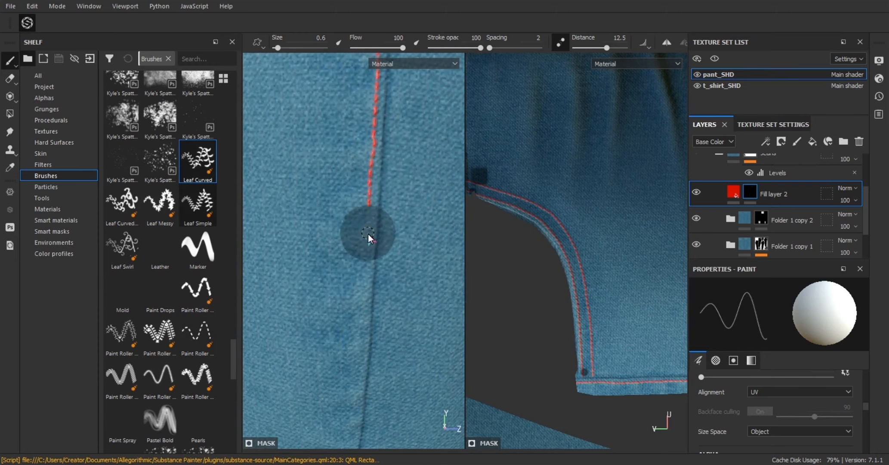
Step: Continue the red stitch line down the outer side seam along the lower part of the leg
{"action": "left_click_drag", "start_coordinate": [367, 234], "coordinate": [359, 348]}
{"action": "mouse_move", "coordinate": [359, 348]}
{"action": "middle_mouse_down", "text": "alt"}
{"action": "mouse_move", "coordinate": [361, 262]}
{"action": "mouse_move", "coordinate": [377, 191]}
{"action": "middle_mouse_up", "text": "alt"}
{"action": "left_click_drag", "start_coordinate": [377, 191], "coordinate": [366, 292]}
{"action": "middle_click_drag", "start_coordinate": [365, 293], "coordinate": [364, 190], "text": "alt"}
{"action": "left_click_drag", "start_coordinate": [365, 190], "coordinate": [350, 387]}
{"action": "mouse_move", "coordinate": [371, 327]}
{"action": "middle_mouse_down", "text": "alt"}
{"action": "mouse_move", "coordinate": [384, 292]}
{"action": "mouse_move", "coordinate": [380, 241]}
{"action": "middle_mouse_up", "text": "alt"}
{"action": "left_click_drag", "start_coordinate": [380, 241], "coordinate": [324, 374]}
{"action": "middle_click_drag", "start_coordinate": [324, 374], "coordinate": [346, 248], "text": "alt"}
{"action": "left_click_drag", "start_coordinate": [346, 248], "coordinate": [370, 238], "text": "alt"}
{"action": "middle_click_drag", "start_coordinate": [370, 237], "coordinate": [361, 191], "text": "alt"}
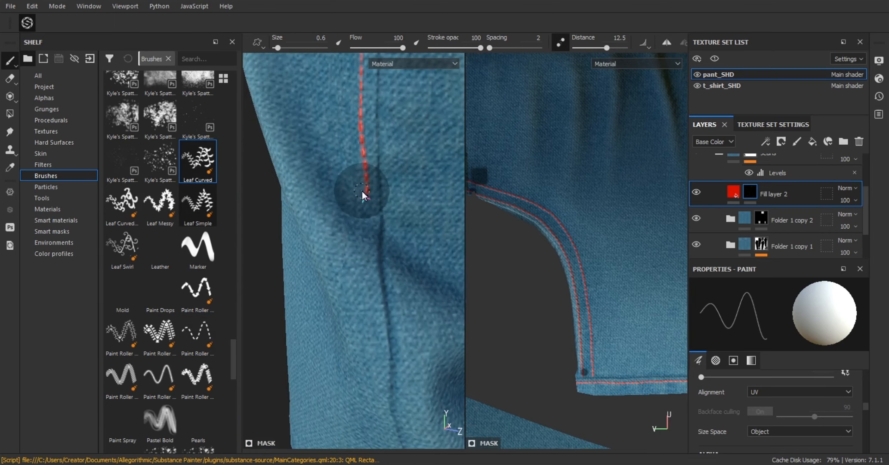
{"action": "right_click_drag", "start_coordinate": [362, 191], "coordinate": [363, 135], "text": "alt"}
Step: Paint an outer line of red stitches along the top and both sides of the small coin pocket
{"action": "left_click_drag", "start_coordinate": [362, 136], "coordinate": [223, 179], "text": "alt"}
{"action": "key", "text": "Tab"}
{"action": "left_click_drag", "start_coordinate": [163, 149], "coordinate": [377, 161]}
{"action": "middle_click_drag", "start_coordinate": [376, 161], "coordinate": [331, 133], "text": "alt"}
{"action": "left_click_drag", "start_coordinate": [106, 127], "coordinate": [103, 267]}
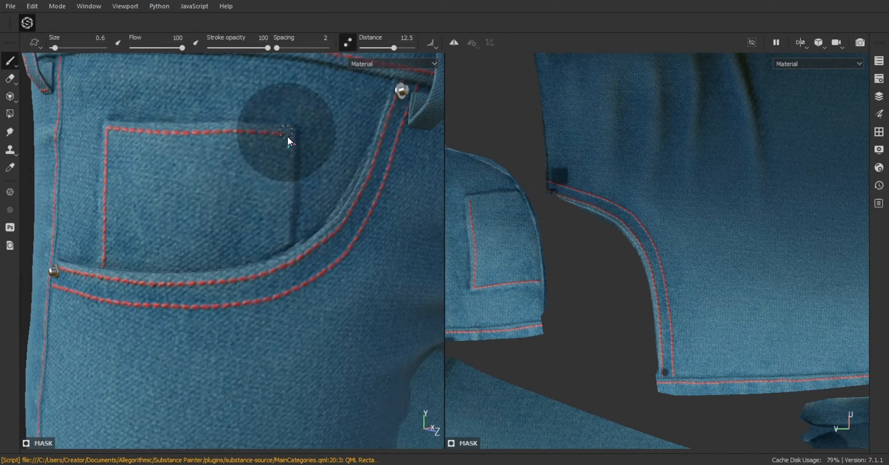
{"action": "left_click_drag", "start_coordinate": [288, 137], "coordinate": [288, 247]}
{"action": "middle_click_drag", "start_coordinate": [288, 247], "coordinate": [352, 257], "text": "alt"}
Step: Paint a second line of red stitches inside the coin pocket's outline
{"action": "left_click_drag", "start_coordinate": [178, 153], "coordinate": [398, 160]}
{"action": "left_click_drag", "start_coordinate": [208, 129], "coordinate": [206, 280]}
{"action": "mouse_move", "coordinate": [276, 139]}
{"action": "left_mouse_down"}
{"action": "mouse_move", "coordinate": [271, 279]}
{"action": "mouse_move", "coordinate": [422, 258]}
{"action": "left_mouse_up"}
Step: Paint two parallel lines of red stitches around the back pocket on the wearer's right
{"action": "left_click_drag", "start_coordinate": [200, 79], "coordinate": [203, 303]}
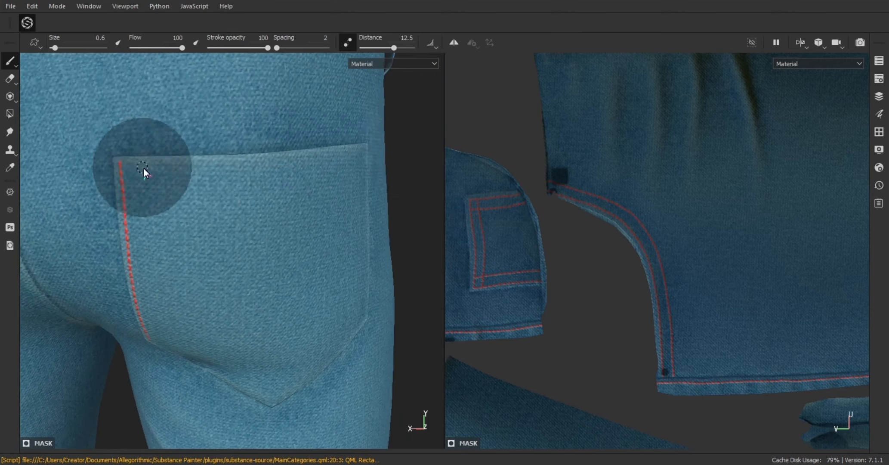
{"action": "middle_click_drag", "start_coordinate": [404, 146], "coordinate": [303, 120], "text": "alt"}
{"action": "mouse_move", "coordinate": [26, 143]}
{"action": "left_mouse_down"}
{"action": "mouse_move", "coordinate": [257, 125]}
{"action": "mouse_move", "coordinate": [258, 350]}
{"action": "left_mouse_up"}
{"action": "left_click_drag", "start_coordinate": [106, 185], "coordinate": [270, 292]}
{"action": "left_click_drag", "start_coordinate": [356, 158], "coordinate": [197, 282]}
{"action": "mouse_move", "coordinate": [197, 282]}
{"action": "left_mouse_down", "text": "alt"}
{"action": "mouse_move", "coordinate": [183, 120]}
{"action": "mouse_move", "coordinate": [194, 68]}
{"action": "left_mouse_up", "text": "alt"}
{"action": "mouse_move", "coordinate": [194, 69]}
{"action": "left_mouse_down"}
{"action": "mouse_move", "coordinate": [183, 231]}
{"action": "mouse_move", "coordinate": [296, 294]}
{"action": "left_mouse_up"}
{"action": "mouse_move", "coordinate": [296, 295]}
{"action": "left_mouse_down", "text": "alt"}
{"action": "mouse_move", "coordinate": [260, 127]}
{"action": "mouse_move", "coordinate": [260, 310]}
{"action": "left_mouse_up", "text": "alt"}
{"action": "middle_click_drag", "start_coordinate": [260, 309], "coordinate": [275, 223], "text": "alt"}
{"action": "left_click_drag", "start_coordinate": [274, 223], "coordinate": [217, 268]}
{"action": "right_click_drag", "start_coordinate": [218, 267], "coordinate": [270, 198], "text": "alt"}
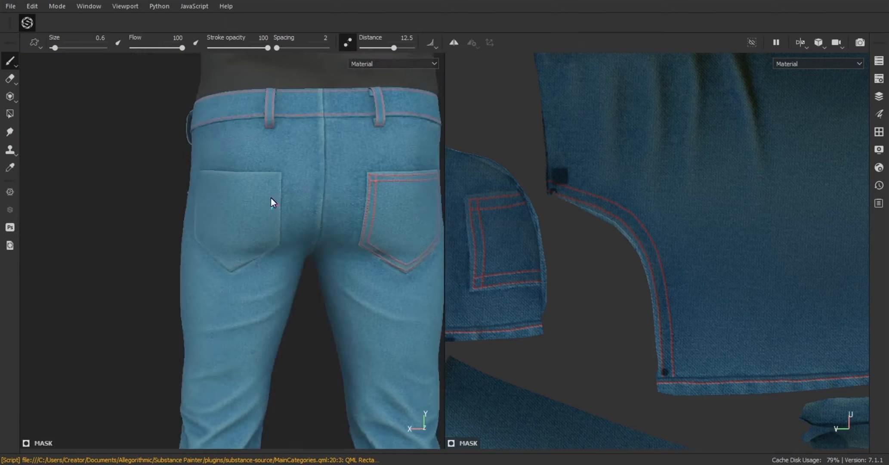
Step: Paint the outer red stitch line along the sides and pointed bottom of the wearer's left back pocket
{"action": "left_click_drag", "start_coordinate": [270, 197], "coordinate": [319, 186], "text": "alt"}
{"action": "left_click_drag", "start_coordinate": [163, 91], "coordinate": [160, 333]}
{"action": "middle_click_drag", "start_coordinate": [190, 265], "coordinate": [107, 103], "text": "alt"}
{"action": "left_click_drag", "start_coordinate": [73, 145], "coordinate": [239, 275]}
{"action": "key", "text": "ctrl+z"}
{"action": "left_click_drag", "start_coordinate": [98, 152], "coordinate": [160, 198], "text": "alt"}
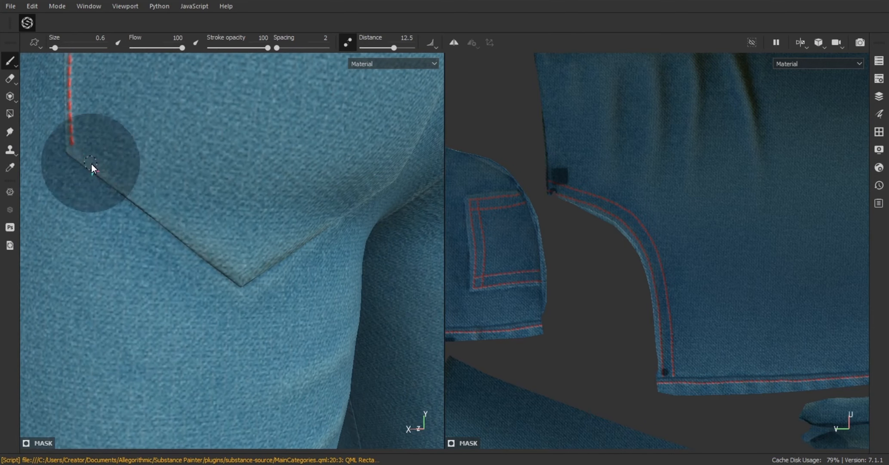
{"action": "left_click_drag", "start_coordinate": [73, 146], "coordinate": [239, 277]}
{"action": "left_click_drag", "start_coordinate": [366, 190], "coordinate": [277, 184], "text": "alt"}
{"action": "left_click_drag", "start_coordinate": [81, 287], "coordinate": [316, 158]}
{"action": "left_click_drag", "start_coordinate": [152, 221], "coordinate": [194, 224], "text": "alt"}
{"action": "middle_click_drag", "start_coordinate": [194, 223], "coordinate": [185, 365], "text": "alt"}
{"action": "mouse_move", "coordinate": [250, 87]}
{"action": "left_mouse_down"}
{"action": "mouse_move", "coordinate": [255, 361]}
{"action": "mouse_move", "coordinate": [335, 357]}
{"action": "left_mouse_up"}
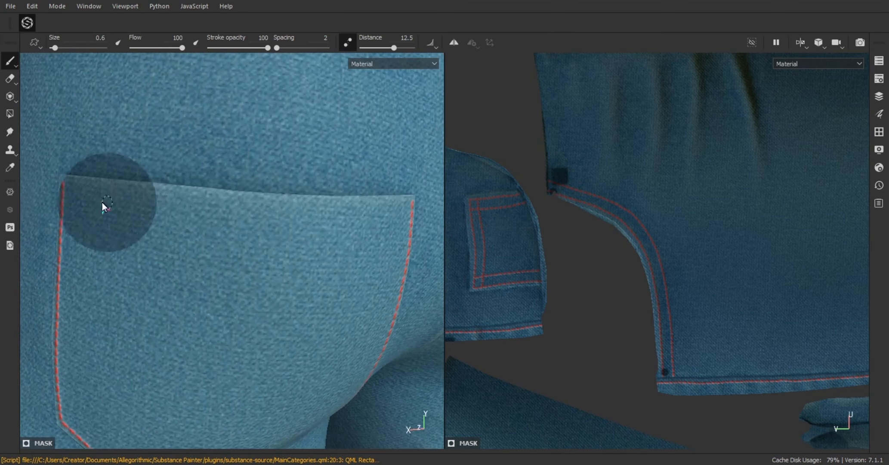
Step: Paint the top-edge stitches and the inner parallel stitch line on the wearer's left back pocket
{"action": "left_click_drag", "start_coordinate": [102, 203], "coordinate": [365, 209]}
{"action": "right_click_drag", "start_coordinate": [366, 209], "coordinate": [78, 188], "text": "alt"}
{"action": "mouse_move", "coordinate": [75, 188]}
{"action": "left_mouse_down"}
{"action": "mouse_move", "coordinate": [295, 205]}
{"action": "mouse_move", "coordinate": [224, 189]}
{"action": "left_mouse_up"}
{"action": "mouse_move", "coordinate": [62, 151]}
{"action": "left_mouse_down"}
{"action": "mouse_move", "coordinate": [200, 181]}
{"action": "mouse_move", "coordinate": [354, 189]}
{"action": "left_mouse_up"}
{"action": "left_click_drag", "start_coordinate": [355, 189], "coordinate": [241, 185], "text": "alt"}
{"action": "left_click_drag", "start_coordinate": [167, 123], "coordinate": [160, 352]}
{"action": "left_click_drag", "start_coordinate": [91, 149], "coordinate": [241, 267]}
{"action": "left_click_drag", "start_coordinate": [240, 88], "coordinate": [238, 307]}
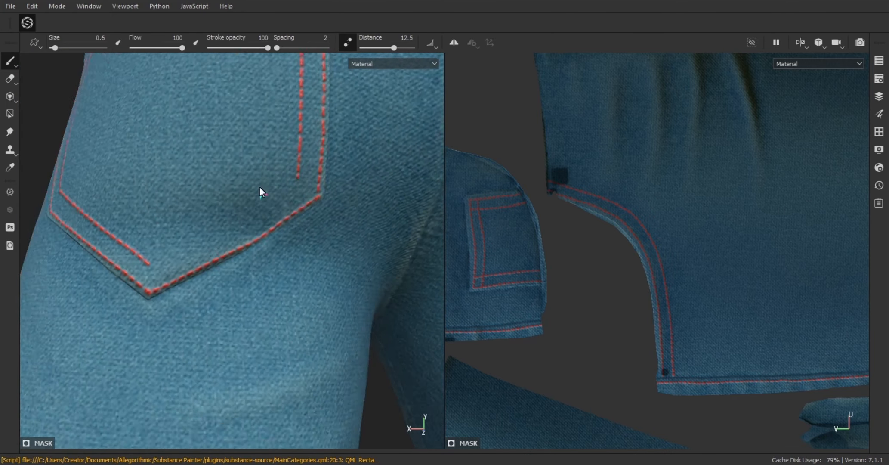
{"action": "left_click_drag", "start_coordinate": [148, 263], "coordinate": [297, 183]}
Step: Paint a line of red stitches down the centre back seam between the two pockets, redoing unsatisfactory strokes
{"action": "right_click_drag", "start_coordinate": [297, 183], "coordinate": [281, 111], "text": "alt"}
{"action": "left_click_drag", "start_coordinate": [282, 112], "coordinate": [285, 422]}
{"action": "middle_click_drag", "start_coordinate": [285, 422], "coordinate": [273, 123], "text": "alt"}
{"action": "left_click_drag", "start_coordinate": [274, 124], "coordinate": [278, 326]}
{"action": "left_click_drag", "start_coordinate": [277, 327], "coordinate": [327, 229], "text": "alt"}
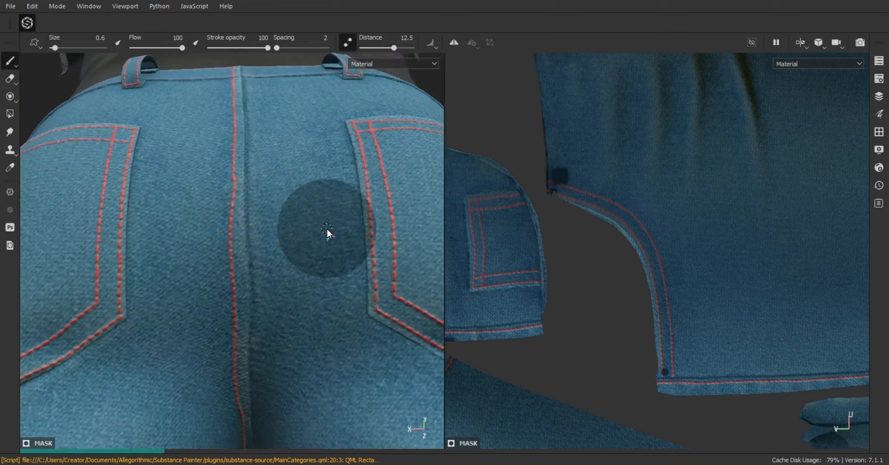
{"action": "key", "text": "ctrl+z"}
{"action": "right_click_drag", "start_coordinate": [327, 230], "coordinate": [237, 159], "text": "alt"}
{"action": "left_click_drag", "start_coordinate": [237, 158], "coordinate": [244, 369]}
{"action": "mouse_move", "coordinate": [244, 369]}
{"action": "left_mouse_down", "text": "alt"}
{"action": "mouse_move", "coordinate": [202, 164]}
{"action": "mouse_move", "coordinate": [323, 213]}
{"action": "left_mouse_up", "text": "alt"}
{"action": "key", "text": "ctrl+z"}
{"action": "middle_click_drag", "start_coordinate": [323, 214], "coordinate": [366, 241], "text": "alt"}
{"action": "mouse_move", "coordinate": [287, 129]}
{"action": "left_mouse_down"}
{"action": "mouse_move", "coordinate": [288, 341]}
{"action": "mouse_move", "coordinate": [251, 334]}
{"action": "left_mouse_up"}
{"action": "right_click_drag", "start_coordinate": [251, 334], "coordinate": [293, 290], "text": "alt"}
{"action": "left_click_drag", "start_coordinate": [292, 291], "coordinate": [203, 244], "text": "alt"}
{"action": "middle_click_drag", "start_coordinate": [203, 243], "coordinate": [187, 211], "text": "alt"}
{"action": "mouse_move", "coordinate": [187, 211]}
{"action": "left_mouse_down"}
{"action": "mouse_move", "coordinate": [310, 224]}
{"action": "mouse_move", "coordinate": [206, 215]}
{"action": "left_mouse_up"}
{"action": "key", "text": "ctrl+z"}
Step: Set the brush Distance to 0.68 and paint red stitches along the first leg hem in the UV view
{"action": "right_click_drag", "start_coordinate": [533, 248], "coordinate": [467, 248], "text": "alt"}
{"action": "left_click_drag", "start_coordinate": [467, 248], "coordinate": [645, 241], "text": "alt"}
{"action": "left_click_drag", "start_coordinate": [394, 48], "coordinate": [364, 52]}
{"action": "left_click_drag", "start_coordinate": [494, 181], "coordinate": [817, 215]}
{"action": "middle_click_drag", "start_coordinate": [818, 215], "coordinate": [565, 198], "text": "alt"}
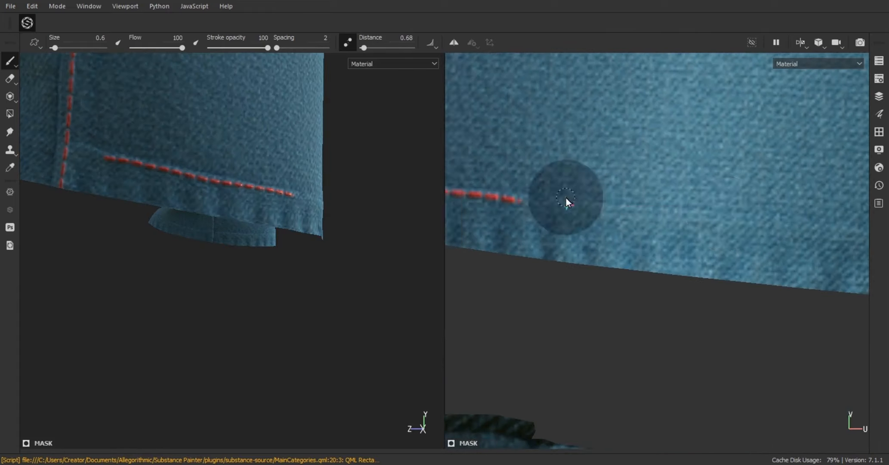
{"action": "left_click_drag", "start_coordinate": [523, 200], "coordinate": [720, 212]}
{"action": "left_click_drag", "start_coordinate": [258, 258], "coordinate": [327, 254], "text": "alt"}
{"action": "left_click_drag", "start_coordinate": [720, 213], "coordinate": [858, 229]}
{"action": "middle_click_drag", "start_coordinate": [858, 241], "coordinate": [559, 211], "text": "alt"}
{"action": "left_click_drag", "start_coordinate": [540, 200], "coordinate": [755, 217]}
{"action": "left_click_drag", "start_coordinate": [301, 241], "coordinate": [194, 236], "text": "alt"}
{"action": "right_click_drag", "start_coordinate": [194, 237], "coordinate": [258, 216], "text": "alt"}
Step: Set the brush Distance to 0.91 and paint red stitches along the next hem section in the UV view
{"action": "left_click_drag", "start_coordinate": [364, 48], "coordinate": [387, 48]}
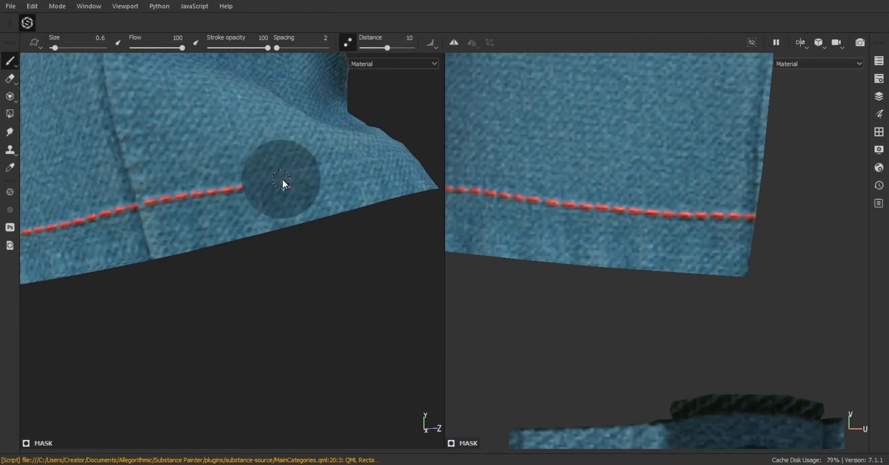
{"action": "right_click_drag", "start_coordinate": [283, 180], "coordinate": [241, 185], "text": "alt"}
{"action": "right_click_drag", "start_coordinate": [645, 241], "coordinate": [856, 387], "text": "alt"}
{"action": "left_click_drag", "start_coordinate": [386, 48], "coordinate": [365, 48]}
{"action": "left_click_drag", "start_coordinate": [449, 198], "coordinate": [848, 187]}
{"action": "left_click_drag", "start_coordinate": [206, 172], "coordinate": [266, 156], "text": "alt"}
{"action": "right_click_drag", "start_coordinate": [265, 155], "coordinate": [207, 164], "text": "alt"}
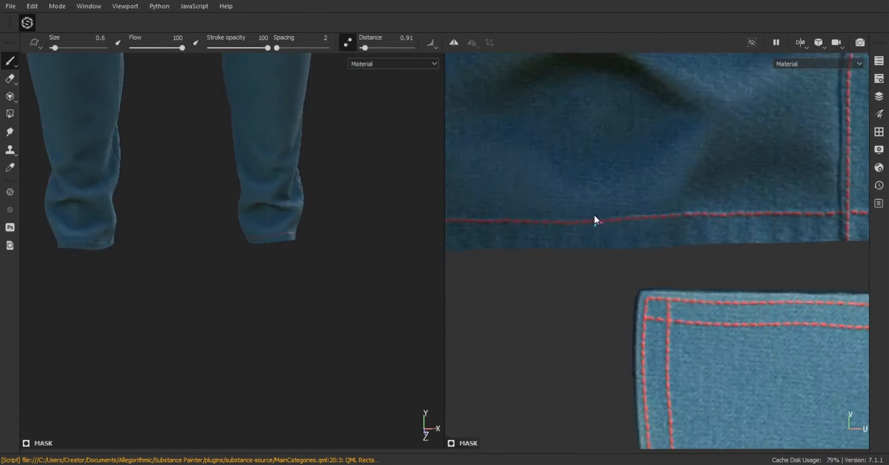
Step: Paint the remaining red hem stitches in the UV view so that both trouser legs are stitched
{"action": "right_click_drag", "start_coordinate": [596, 220], "coordinate": [646, 206], "text": "alt"}
{"action": "left_click_drag", "start_coordinate": [474, 182], "coordinate": [703, 228]}
{"action": "middle_click_drag", "start_coordinate": [796, 240], "coordinate": [559, 189], "text": "alt"}
{"action": "left_click_drag", "start_coordinate": [559, 155], "coordinate": [789, 172]}
{"action": "middle_click_drag", "start_coordinate": [538, 198], "coordinate": [796, 207], "text": "alt"}
{"action": "left_click_drag", "start_coordinate": [508, 201], "coordinate": [796, 189]}
{"action": "middle_click_drag", "start_coordinate": [796, 189], "coordinate": [538, 215], "text": "alt"}
{"action": "left_click_drag", "start_coordinate": [537, 210], "coordinate": [663, 200]}
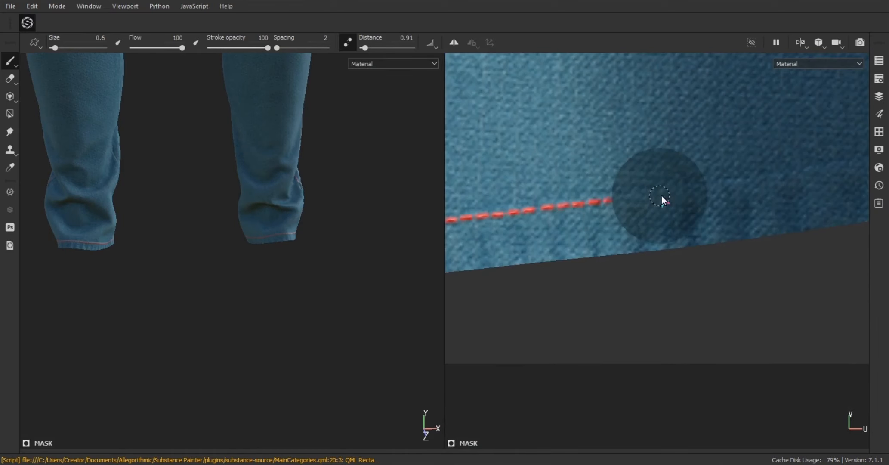
{"action": "right_click_drag", "start_coordinate": [662, 200], "coordinate": [559, 185], "text": "alt"}
{"action": "right_click_drag", "start_coordinate": [267, 215], "coordinate": [308, 240], "text": "alt"}
{"action": "middle_click_drag", "start_coordinate": [308, 240], "coordinate": [244, 240], "text": "alt"}
Step: Add a new fill layer with a black mask above the red stitch layer
{"action": "key", "text": "Tab"}
{"action": "left_click", "coordinate": [812, 141]}
{"action": "right_click", "coordinate": [774, 193]}
{"action": "left_click", "coordinate": [767, 8]}
Step: Choose a different brush for the new layer's mask and set its size to 0.44 with spacing 20
{"action": "right_click_drag", "start_coordinate": [301, 194], "coordinate": [352, 168], "text": "alt"}
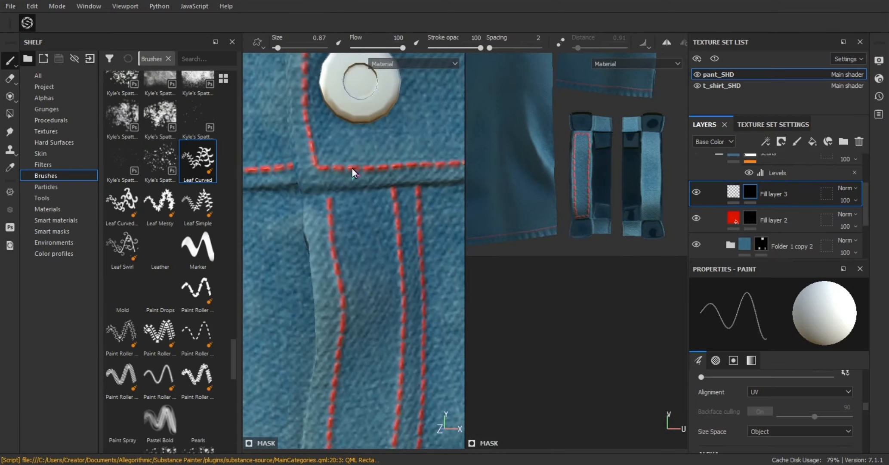
{"action": "left_click_drag", "start_coordinate": [233, 359], "coordinate": [233, 91]}
{"action": "left_click", "coordinate": [197, 222]}
{"action": "left_click_drag", "start_coordinate": [344, 194], "coordinate": [313, 192], "text": "alt"}
{"action": "middle_click_drag", "start_coordinate": [300, 95], "coordinate": [303, 190], "text": "alt"}
{"action": "scroll", "coordinate": [579, 335], "scroll_direction": "up", "scroll_amount": 5}
{"action": "key", "text": "Tab"}
Step: Paint the new fill layer's mask along the front pocket, fly and belt loop stitch lines in the UV view with the 0.44 brush
{"action": "scroll", "coordinate": [525, 208], "scroll_direction": "down", "scroll_amount": 3}
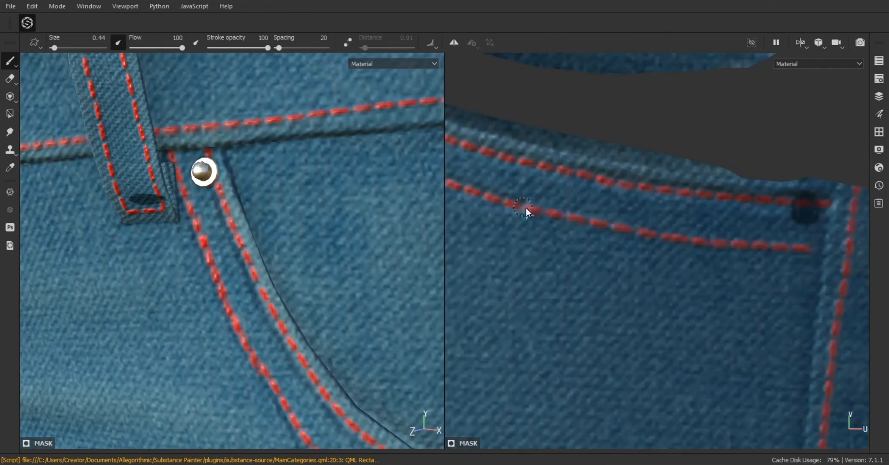
{"action": "middle_click_drag", "start_coordinate": [525, 208], "coordinate": [575, 240], "text": "alt"}
{"action": "scroll", "coordinate": [530, 333], "scroll_direction": "up", "scroll_amount": 3}
{"action": "middle_click_drag", "start_coordinate": [559, 108], "coordinate": [519, 335], "text": "alt"}
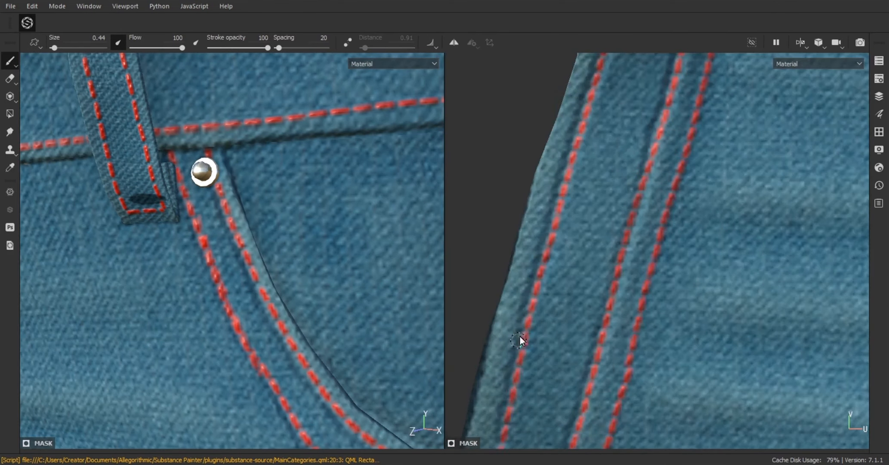
{"action": "middle_click_drag", "start_coordinate": [662, 133], "coordinate": [701, 86], "text": "alt"}
{"action": "scroll", "coordinate": [700, 85], "scroll_direction": "down", "scroll_amount": 3}
{"action": "middle_click_drag", "start_coordinate": [516, 73], "coordinate": [625, 143], "text": "alt"}
{"action": "middle_click_drag", "start_coordinate": [602, 378], "coordinate": [572, 77], "text": "alt"}
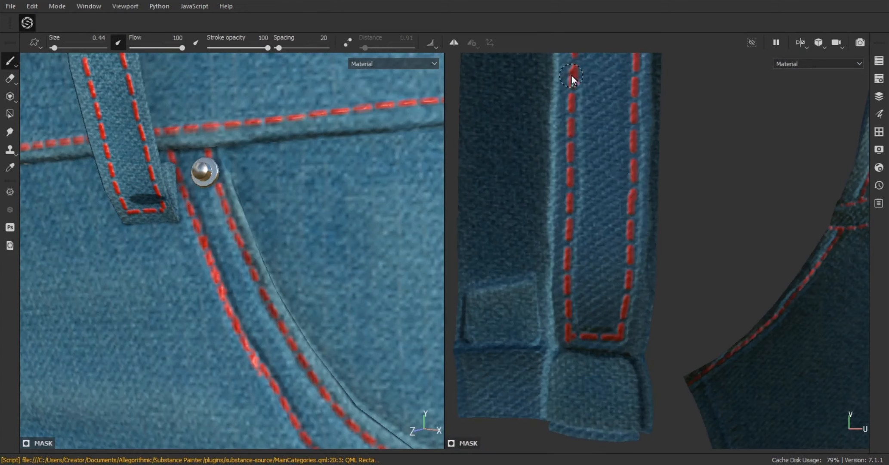
Step: Paint the mask along the stitch lines of the other front pocket opening and the small coin pocket in the UV view
{"action": "scroll", "coordinate": [572, 76], "scroll_direction": "down", "scroll_amount": 2}
{"action": "left_click_drag", "start_coordinate": [193, 215], "coordinate": [344, 241], "text": "alt"}
{"action": "scroll", "coordinate": [744, 283], "scroll_direction": "down", "scroll_amount": 4}
{"action": "scroll", "coordinate": [606, 216], "scroll_direction": "up", "scroll_amount": 6}
{"action": "middle_click_drag", "start_coordinate": [744, 283], "coordinate": [686, 205], "text": "alt"}
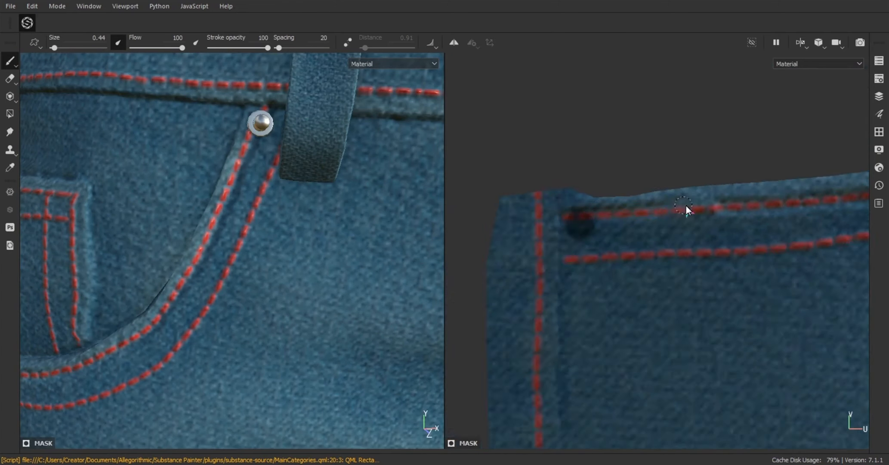
{"action": "middle_click_drag", "start_coordinate": [817, 202], "coordinate": [516, 225], "text": "alt"}
{"action": "middle_click_drag", "start_coordinate": [725, 198], "coordinate": [773, 110], "text": "alt"}
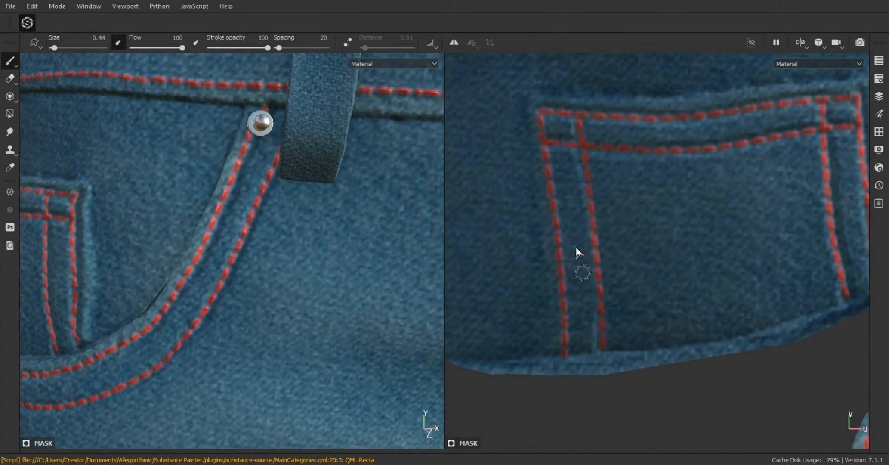
Step: Continue painting the mask along the long leg seam stitches in the UV view
{"action": "right_click_drag", "start_coordinate": [575, 247], "coordinate": [477, 247], "text": "shift"}
{"action": "middle_click_drag", "start_coordinate": [478, 247], "coordinate": [645, 392], "text": "alt"}
{"action": "middle_click_drag", "start_coordinate": [570, 391], "coordinate": [634, 254], "text": "alt"}
{"action": "middle_click_drag", "start_coordinate": [624, 404], "coordinate": [613, 242], "text": "alt"}
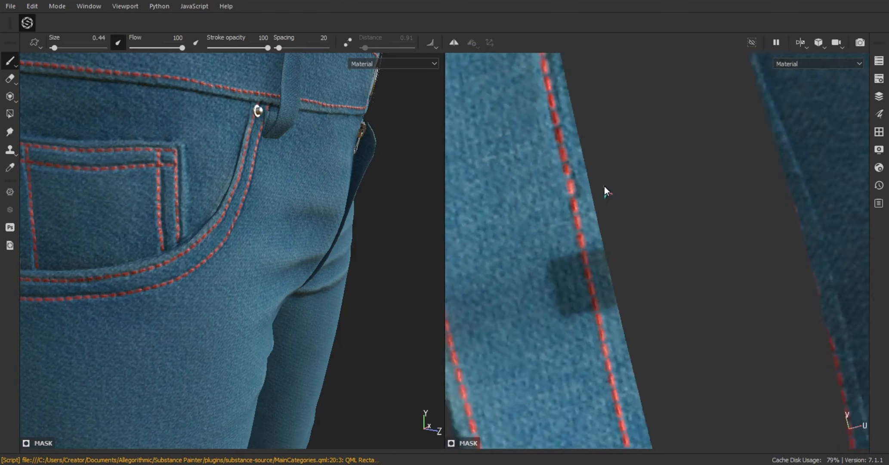
{"action": "middle_click_drag", "start_coordinate": [604, 186], "coordinate": [531, 410], "text": "alt"}
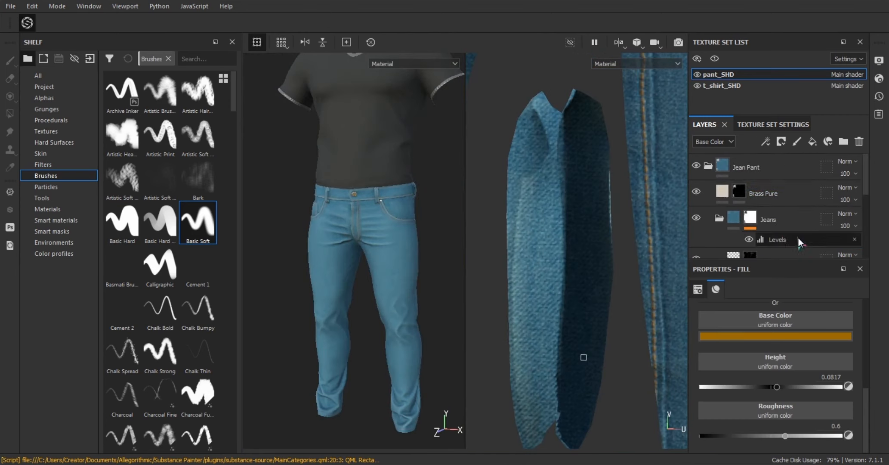
Step: Add a fill layer above Fill layer 3 in the Jeans folder and turn off its normal channel
{"action": "left_click", "coordinate": [811, 142]}
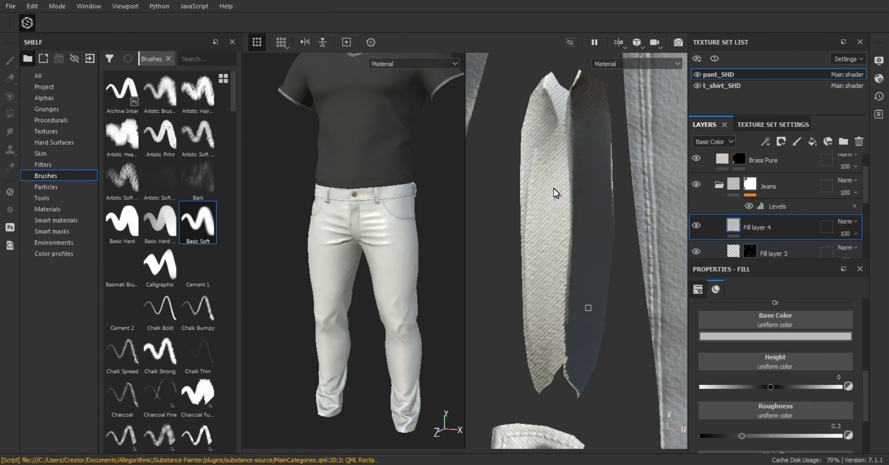
{"action": "left_click", "coordinate": [796, 143]}
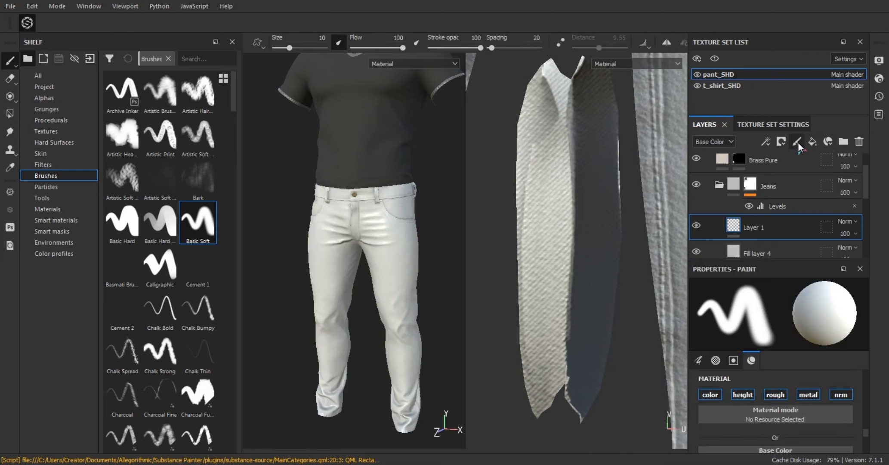
{"action": "key", "text": "Delete"}
{"action": "scroll", "coordinate": [748, 358], "scroll_direction": "up", "scroll_amount": 4}
{"action": "scroll", "coordinate": [771, 363], "scroll_direction": "down", "scroll_amount": 1}
{"action": "left_click", "coordinate": [773, 362]}
{"action": "left_click", "coordinate": [811, 360]}
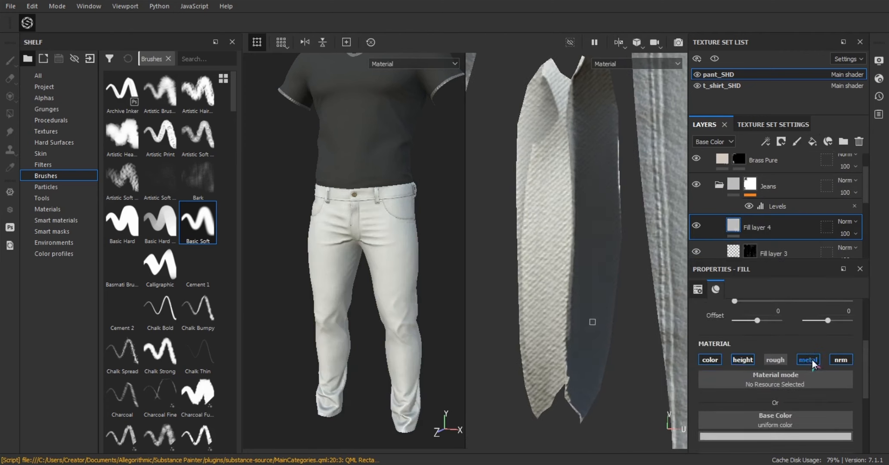
{"action": "left_click", "coordinate": [838, 359]}
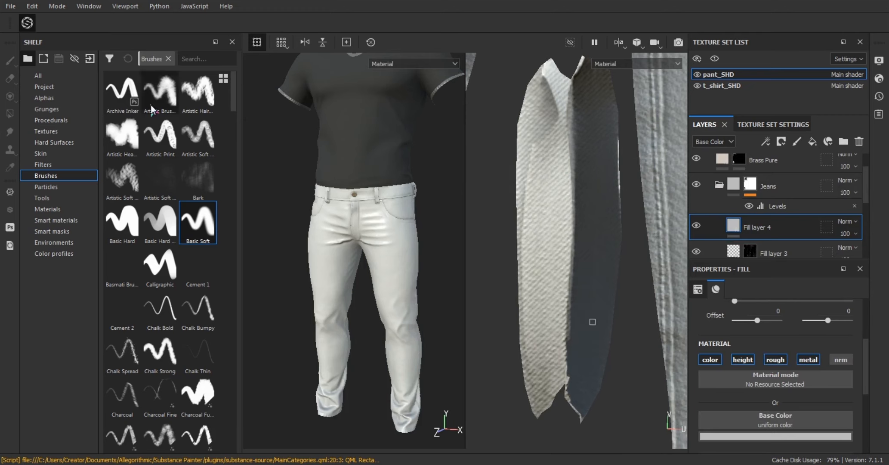
Step: Set the new fill layer's base color to red
{"action": "right_click", "coordinate": [771, 224]}
{"action": "left_click", "coordinate": [720, 181]}
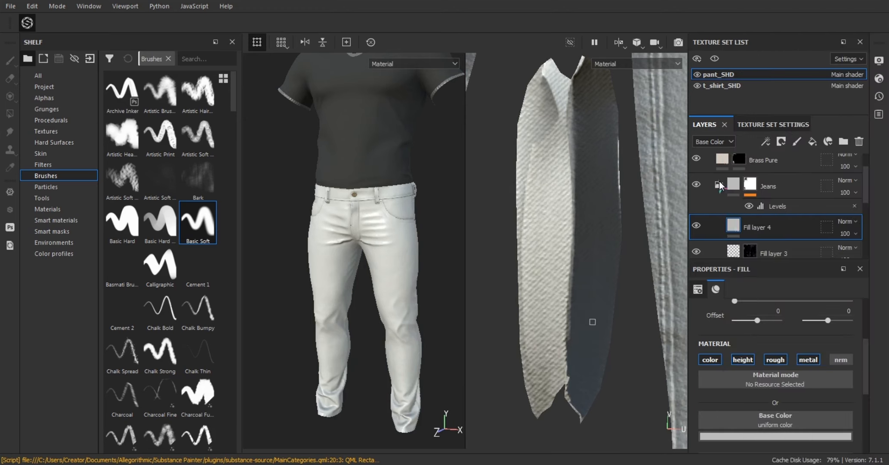
{"action": "scroll", "coordinate": [789, 369], "scroll_direction": "down", "scroll_amount": 2}
{"action": "left_click", "coordinate": [788, 370]}
{"action": "left_click", "coordinate": [814, 280]}
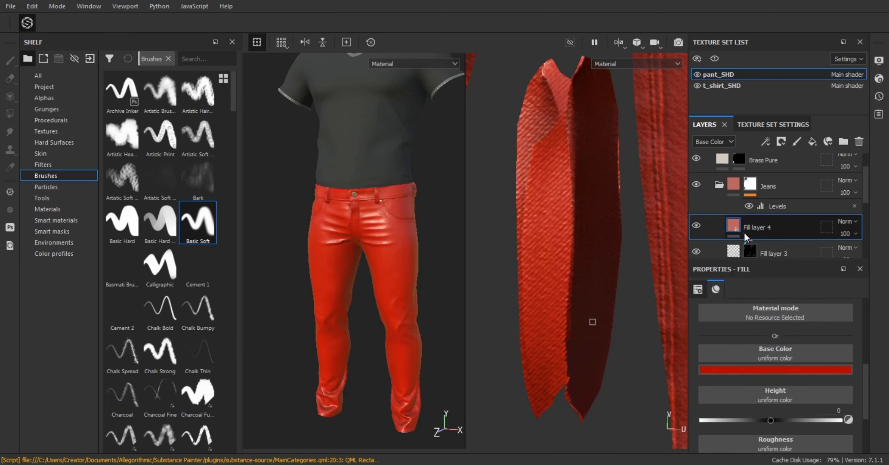
Step: Add a black mask to the red fill layer and set the brush size to 0.95 for painting it
{"action": "right_click", "coordinate": [791, 227]}
{"action": "left_click", "coordinate": [781, 9]}
{"action": "scroll", "coordinate": [560, 144], "scroll_direction": "up", "scroll_amount": 2}
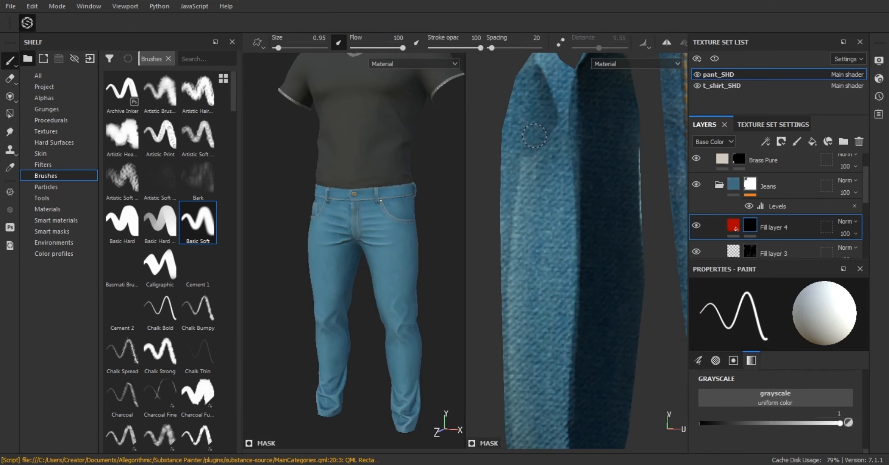
{"action": "left_click_drag", "start_coordinate": [534, 136], "coordinate": [532, 206]}
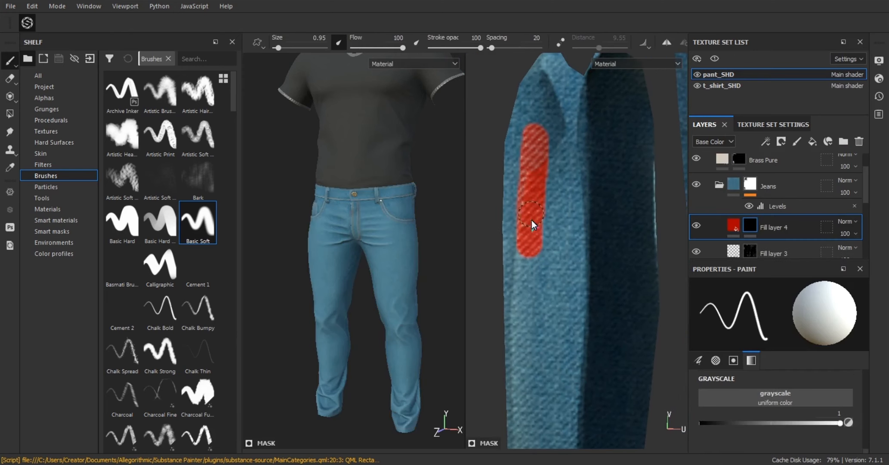
{"action": "scroll", "coordinate": [388, 251], "scroll_direction": "up", "scroll_amount": 5}
{"action": "key", "text": "ctrl+z"}
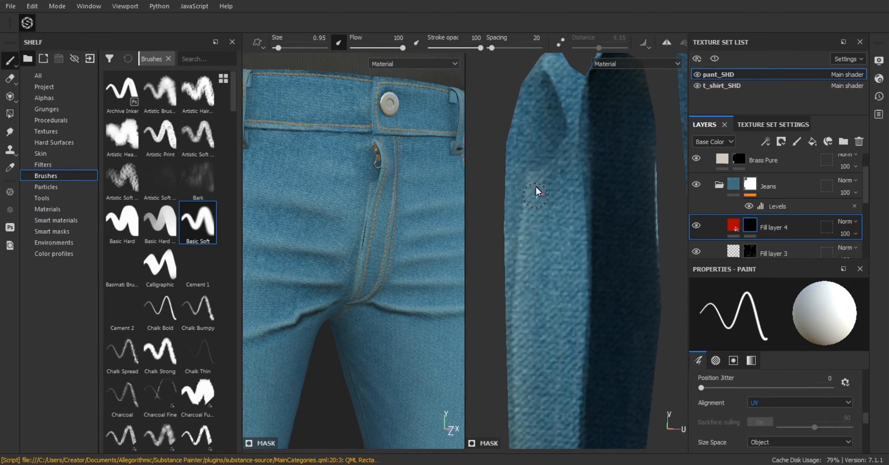
Step: With the brush alignment set to UV, paint a red strip on the fly's inner piece in the UV view
{"action": "left_click_drag", "start_coordinate": [537, 173], "coordinate": [540, 145]}
{"action": "scroll", "coordinate": [379, 254], "scroll_direction": "up", "scroll_amount": 3}
{"action": "left_click_drag", "start_coordinate": [379, 254], "coordinate": [340, 224], "text": "alt"}
{"action": "middle_click_drag", "start_coordinate": [533, 147], "coordinate": [518, 190], "text": "alt"}
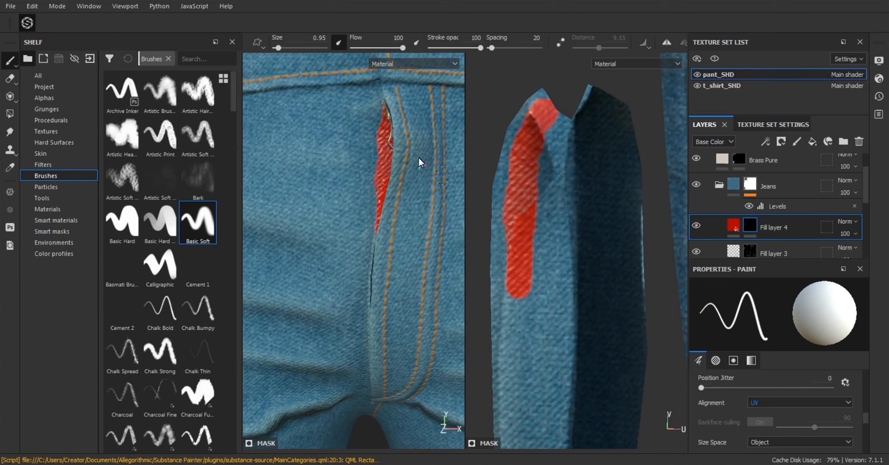
Step: Reduce the brush size to 0.73 and fill out the upper part of the red strip beside the zipper opening
{"action": "scroll", "coordinate": [507, 142], "scroll_direction": "up", "scroll_amount": 3}
{"action": "key", "text": "bracketleft"}
{"action": "middle_click_drag", "start_coordinate": [515, 159], "coordinate": [524, 161], "text": "alt"}
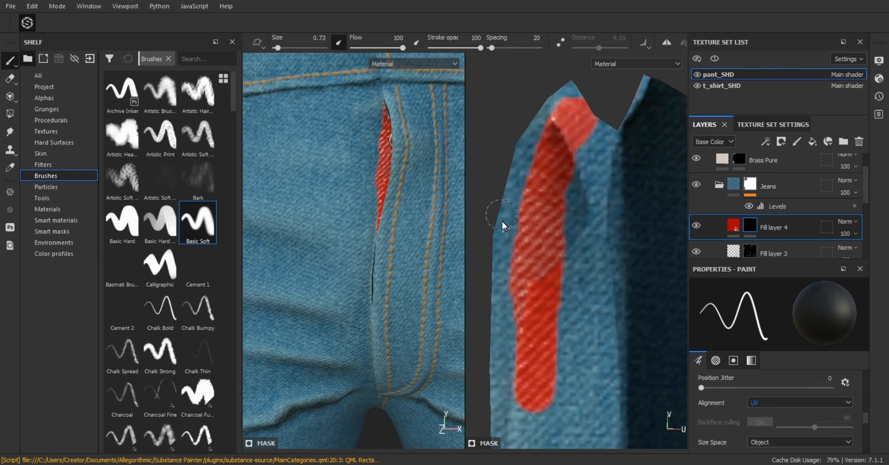
{"action": "middle_click_drag", "start_coordinate": [502, 220], "coordinate": [510, 188], "text": "alt"}
{"action": "middle_click_drag", "start_coordinate": [408, 203], "coordinate": [414, 171], "text": "alt"}
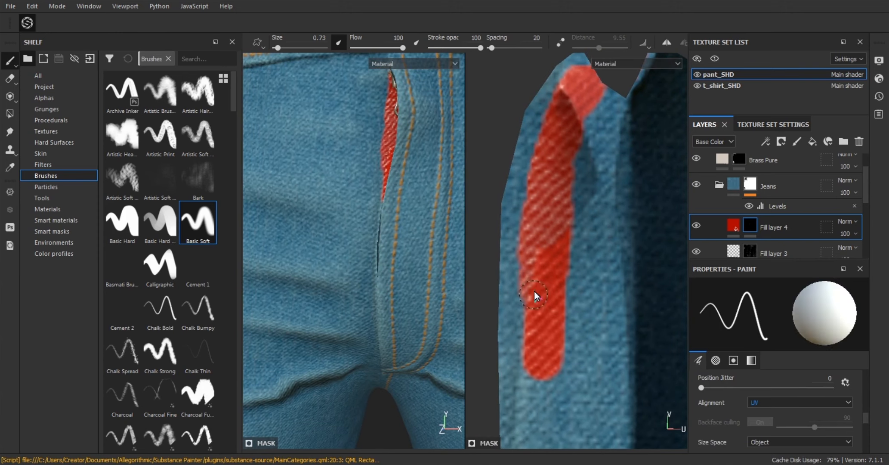
{"action": "middle_click_drag", "start_coordinate": [534, 340], "coordinate": [524, 282], "text": "alt"}
Step: Turn on the mesh wireframe display in the viewports
{"action": "left_click", "coordinate": [880, 76]}
{"action": "scroll", "coordinate": [775, 298], "scroll_direction": "down", "scroll_amount": 5}
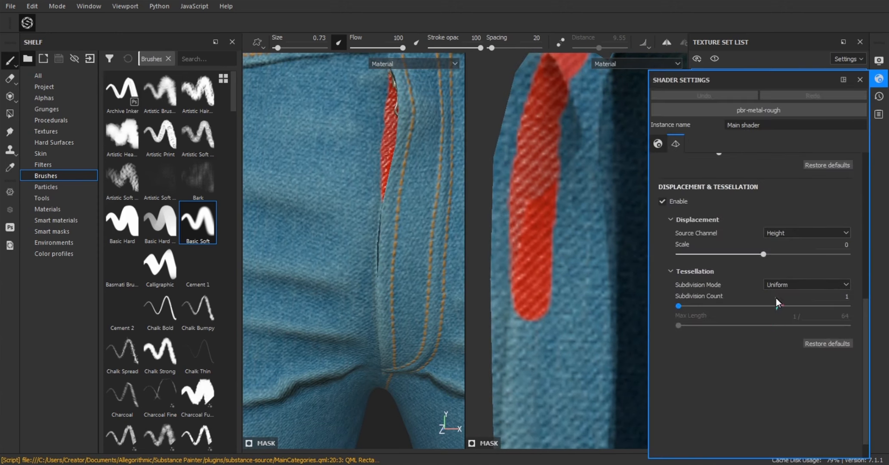
{"action": "scroll", "coordinate": [776, 295], "scroll_direction": "up", "scroll_amount": 6}
{"action": "left_click", "coordinate": [861, 79]}
{"action": "left_click", "coordinate": [878, 61]}
{"action": "scroll", "coordinate": [775, 303], "scroll_direction": "down", "scroll_amount": 10}
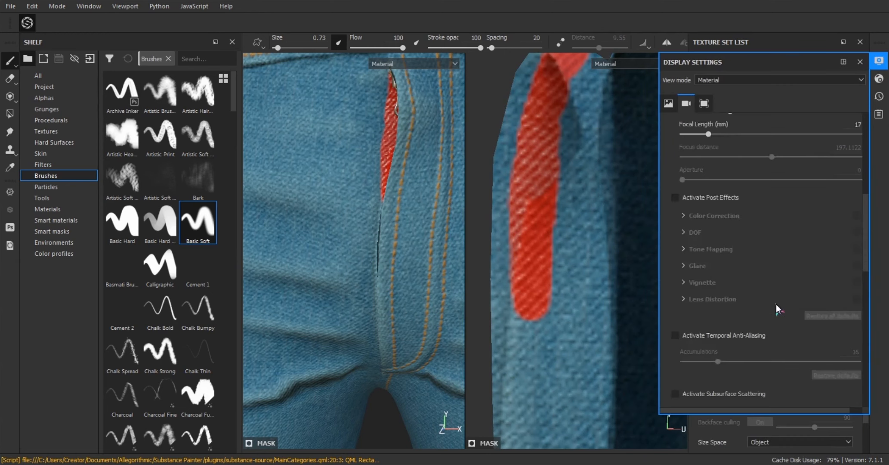
{"action": "left_click", "coordinate": [687, 276]}
Step: Extend the red strip down along the wireframe edge to the lower tip of the fly's inner piece
{"action": "right_click", "coordinate": [605, 255]}
{"action": "middle_click_drag", "start_coordinate": [491, 243], "coordinate": [482, 237], "text": "alt"}
{"action": "middle_click_drag", "start_coordinate": [516, 277], "coordinate": [533, 226], "text": "alt"}
{"action": "scroll", "coordinate": [533, 226], "scroll_direction": "up", "scroll_amount": 1}
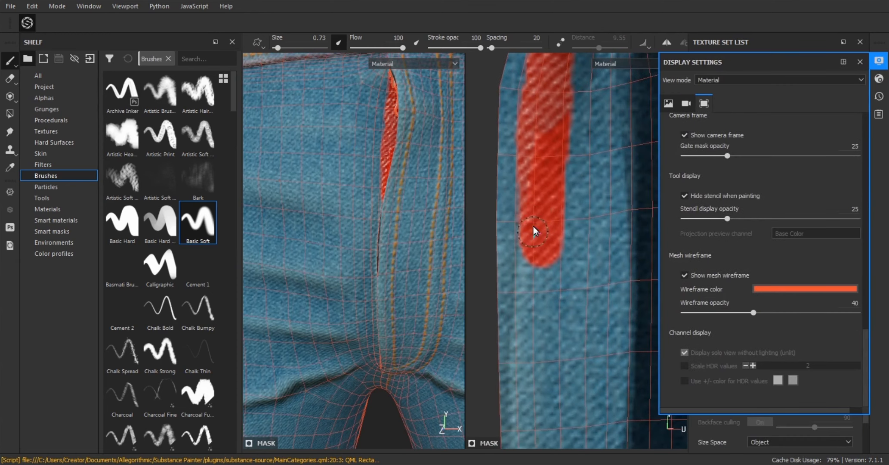
{"action": "middle_click_drag", "start_coordinate": [530, 301], "coordinate": [542, 260], "text": "alt"}
{"action": "scroll", "coordinate": [542, 259], "scroll_direction": "up", "scroll_amount": 1}
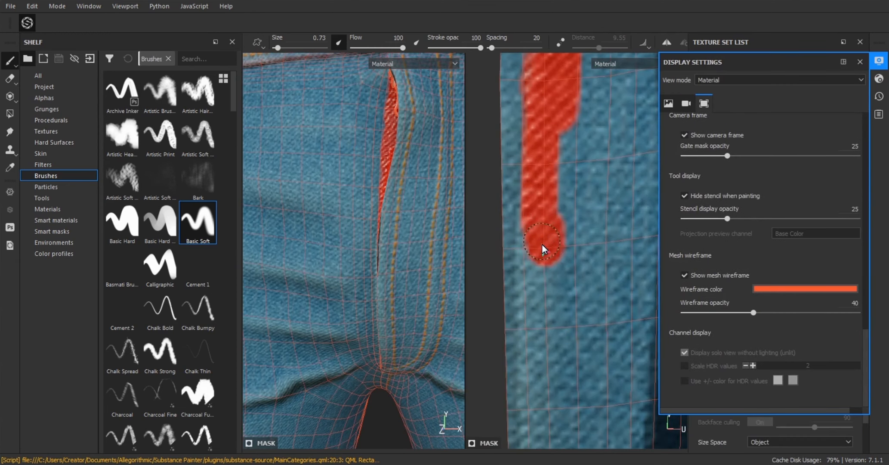
{"action": "mouse_move", "coordinate": [538, 297]}
{"action": "middle_mouse_down", "text": "alt"}
{"action": "mouse_move", "coordinate": [571, 262]}
{"action": "mouse_move", "coordinate": [565, 233]}
{"action": "middle_mouse_up", "text": "alt"}
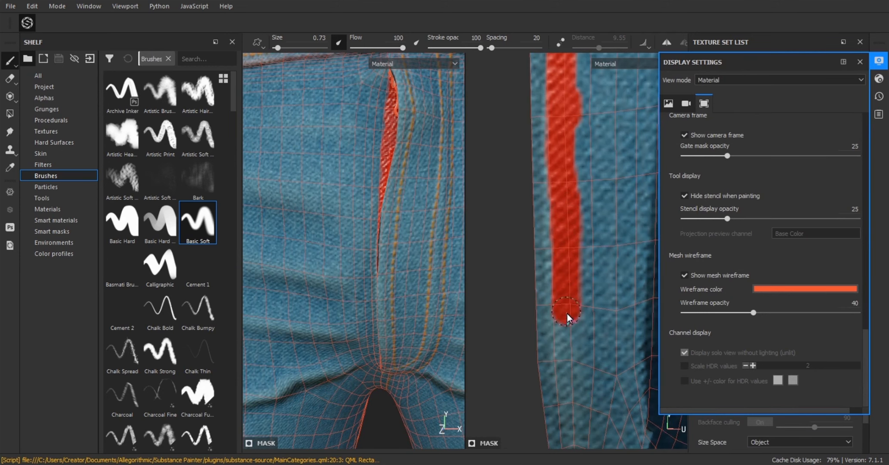
{"action": "middle_click_drag", "start_coordinate": [569, 385], "coordinate": [557, 233], "text": "alt"}
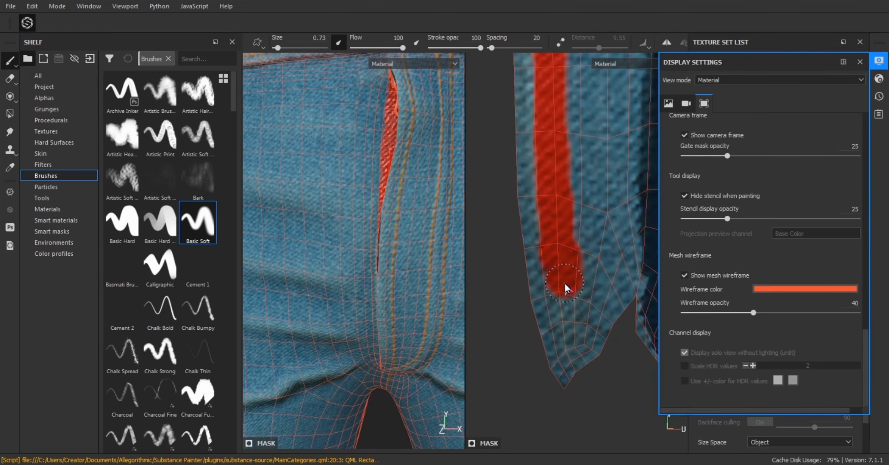
Step: Reduce the brush size to 0.3 and refine the red strip's outer edge from the lower tip up to its top end
{"action": "mouse_move", "coordinate": [340, 239]}
{"action": "left_mouse_down", "text": "alt"}
{"action": "mouse_move", "coordinate": [415, 233]}
{"action": "mouse_move", "coordinate": [402, 241]}
{"action": "left_mouse_up", "text": "alt"}
{"action": "scroll", "coordinate": [551, 300], "scroll_direction": "up", "scroll_amount": 3}
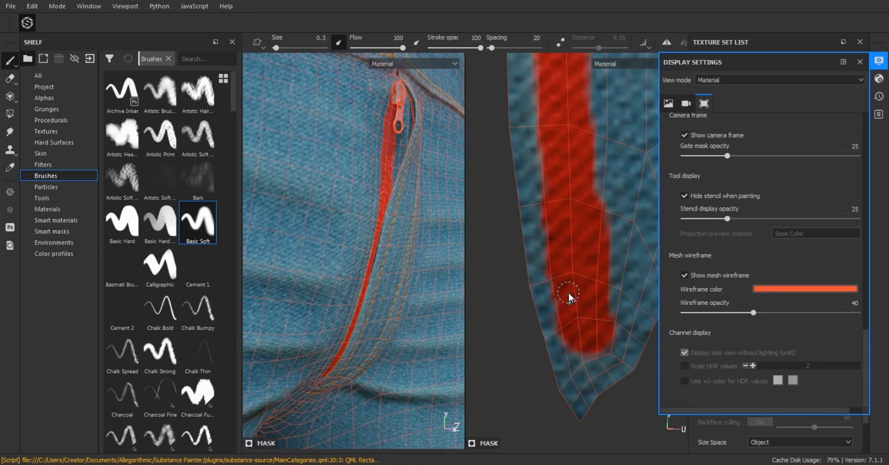
{"action": "scroll", "coordinate": [568, 201], "scroll_direction": "up", "scroll_amount": 2}
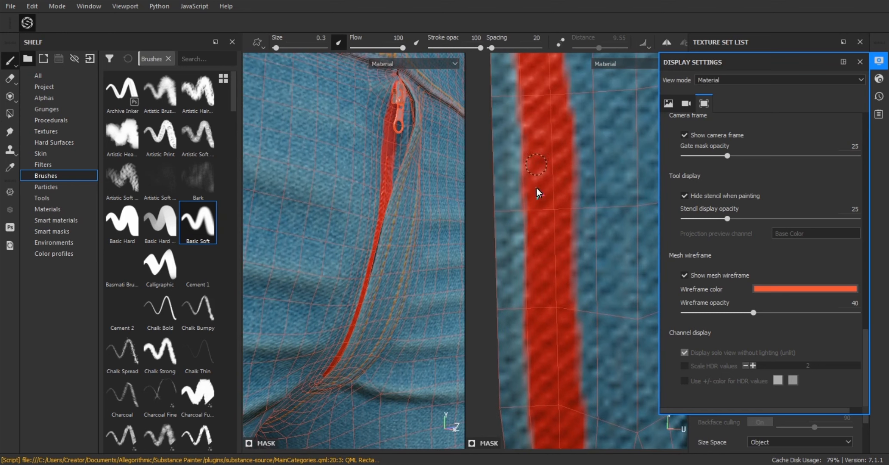
{"action": "middle_click_drag", "start_coordinate": [536, 187], "coordinate": [539, 336], "text": "alt"}
{"action": "middle_click_drag", "start_coordinate": [535, 134], "coordinate": [543, 344], "text": "alt"}
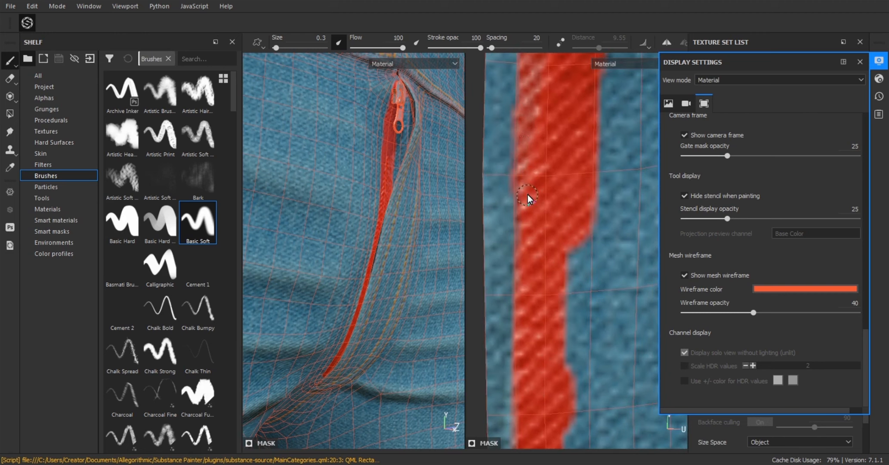
{"action": "middle_click_drag", "start_coordinate": [526, 245], "coordinate": [523, 344], "text": "alt"}
{"action": "middle_click_drag", "start_coordinate": [535, 138], "coordinate": [530, 275], "text": "alt"}
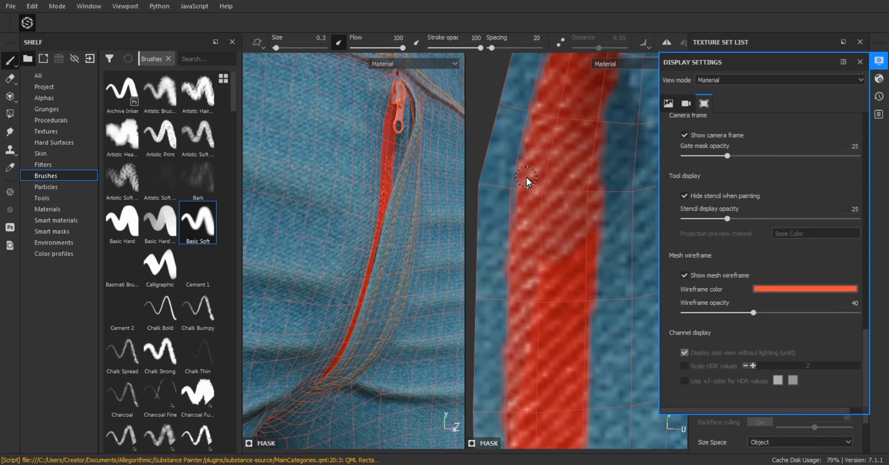
{"action": "middle_click_drag", "start_coordinate": [530, 154], "coordinate": [530, 175], "text": "alt"}
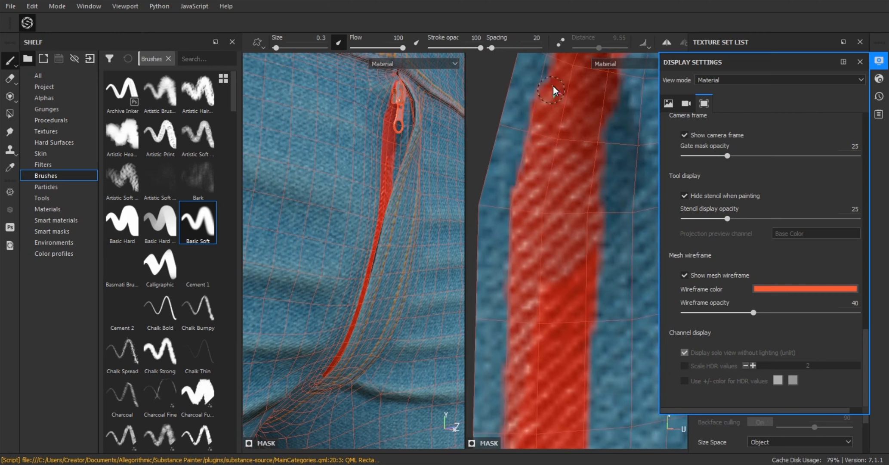
{"action": "mouse_move", "coordinate": [553, 86]}
{"action": "middle_mouse_down", "text": "alt"}
{"action": "mouse_move", "coordinate": [561, 145]}
{"action": "mouse_move", "coordinate": [553, 175]}
{"action": "middle_mouse_up", "text": "alt"}
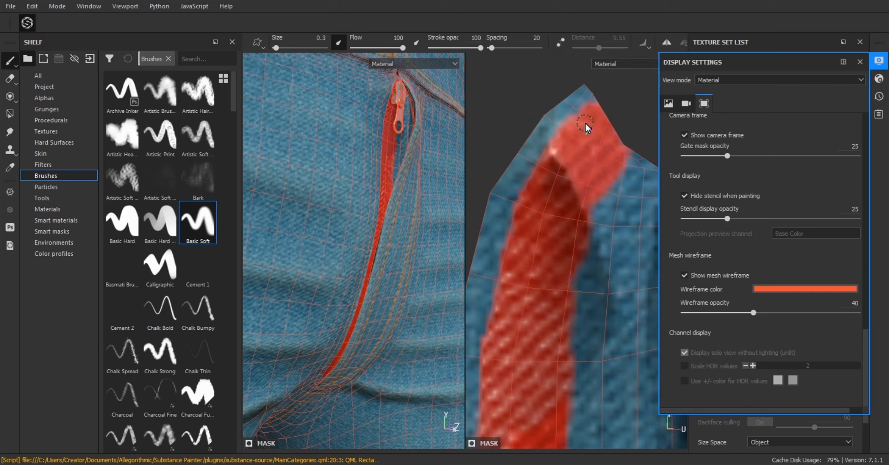
Step: Even out the red strip's outer edge along its upper and middle sections, working downward in close-up
{"action": "middle_click_drag", "start_coordinate": [479, 258], "coordinate": [519, 143], "text": "alt"}
{"action": "right_click_drag", "start_coordinate": [519, 142], "coordinate": [523, 199], "text": "alt"}
{"action": "middle_click_drag", "start_coordinate": [499, 200], "coordinate": [517, 239], "text": "alt"}
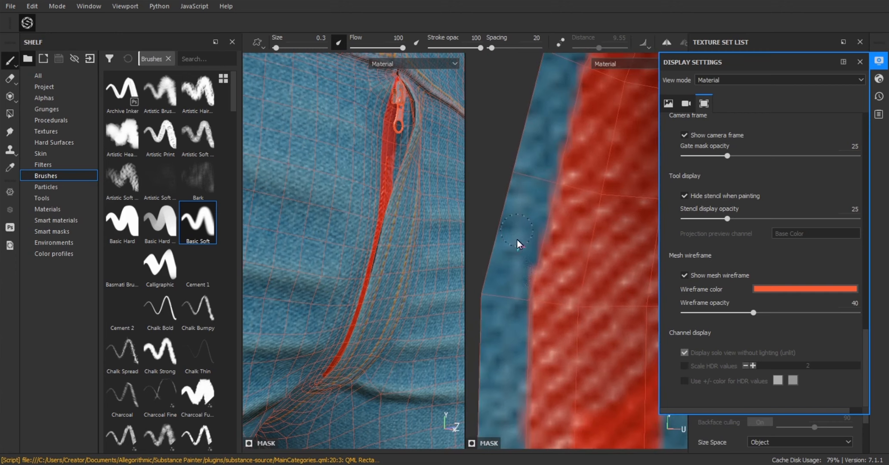
{"action": "mouse_move", "coordinate": [499, 292]}
{"action": "middle_mouse_down", "text": "alt"}
{"action": "mouse_move", "coordinate": [505, 242]}
{"action": "mouse_move", "coordinate": [525, 233]}
{"action": "middle_mouse_up", "text": "alt"}
{"action": "mouse_move", "coordinate": [519, 275]}
{"action": "middle_mouse_down", "text": "alt"}
{"action": "mouse_move", "coordinate": [521, 172]}
{"action": "mouse_move", "coordinate": [527, 229]}
{"action": "middle_mouse_up", "text": "alt"}
{"action": "middle_click_drag", "start_coordinate": [565, 288], "coordinate": [564, 175], "text": "alt"}
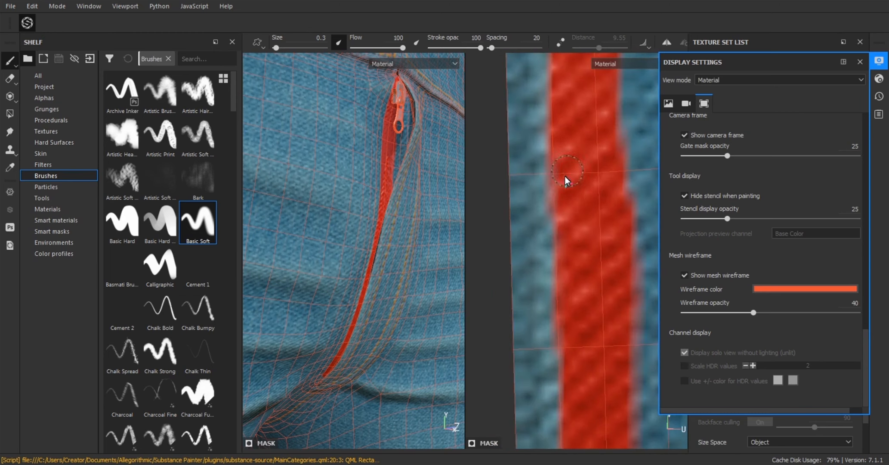
Step: Touch up the red strip's outer edge at its lower tip on the mask
{"action": "mouse_move", "coordinate": [556, 344]}
{"action": "middle_mouse_down", "text": "alt"}
{"action": "mouse_move", "coordinate": [543, 181]}
{"action": "mouse_move", "coordinate": [552, 310]}
{"action": "mouse_move", "coordinate": [545, 189]}
{"action": "middle_mouse_up", "text": "alt"}
{"action": "middle_click_drag", "start_coordinate": [581, 250], "coordinate": [567, 155], "text": "alt"}
{"action": "left_click_drag", "start_coordinate": [584, 346], "coordinate": [585, 370]}
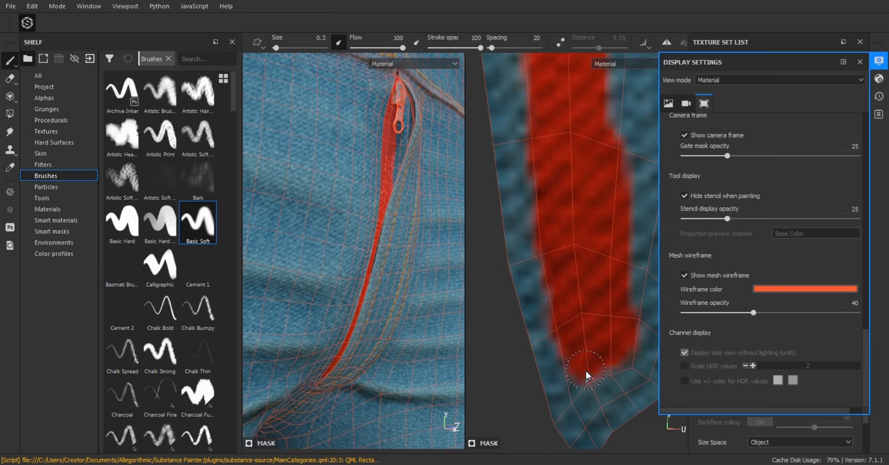
{"action": "middle_click_drag", "start_coordinate": [593, 405], "coordinate": [581, 213], "text": "alt"}
{"action": "left_click_drag", "start_coordinate": [581, 213], "coordinate": [550, 236]}
{"action": "middle_click_drag", "start_coordinate": [560, 286], "coordinate": [535, 170], "text": "alt"}
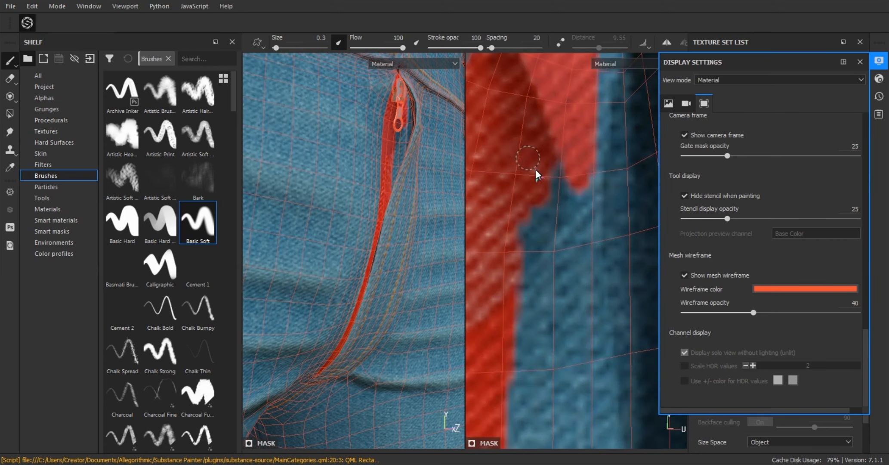
Step: Enlarge the brush to 0.71 and widen the red strip along its inner edge from the upper section downward
{"action": "middle_click_drag", "start_coordinate": [573, 224], "coordinate": [573, 251], "text": "alt"}
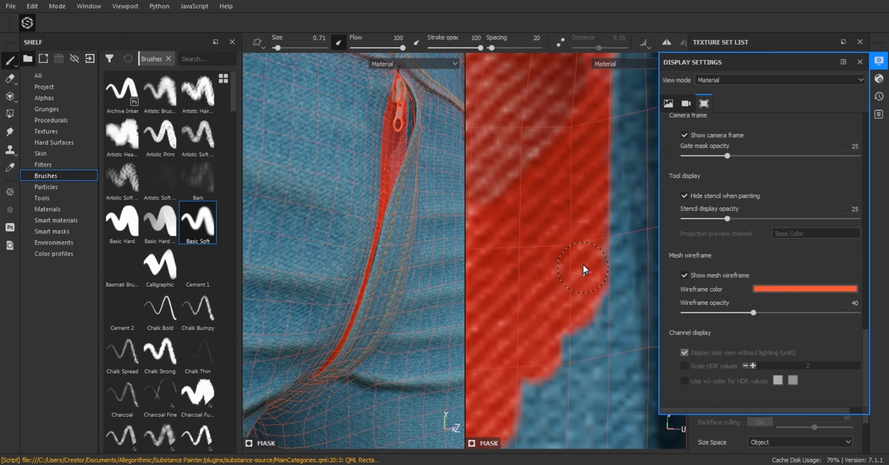
{"action": "middle_click_drag", "start_coordinate": [560, 343], "coordinate": [566, 297], "text": "alt"}
{"action": "scroll", "coordinate": [571, 252], "scroll_direction": "down", "scroll_amount": 3}
{"action": "middle_click_drag", "start_coordinate": [571, 252], "coordinate": [572, 195], "text": "alt"}
{"action": "left_click_drag", "start_coordinate": [566, 275], "coordinate": [540, 319]}
{"action": "middle_click_drag", "start_coordinate": [565, 293], "coordinate": [558, 231], "text": "alt"}
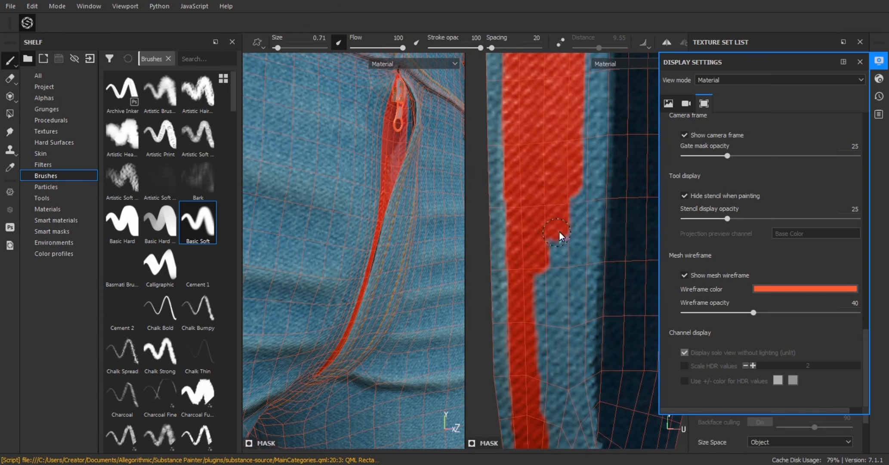
{"action": "middle_click_drag", "start_coordinate": [571, 262], "coordinate": [520, 224], "text": "alt"}
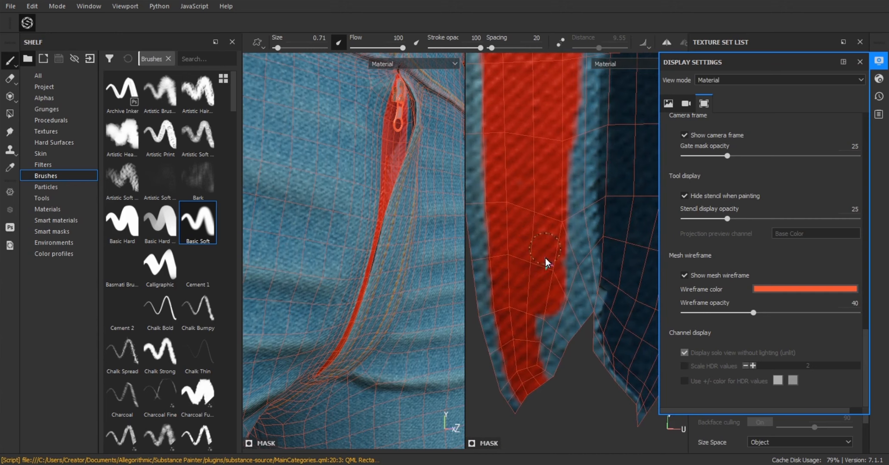
Step: Reduce the brush size to 0.47 and even out the red strip's inner edge from top to lower end in close-up
{"action": "scroll", "coordinate": [571, 152], "scroll_direction": "up", "scroll_amount": 4}
{"action": "middle_click_drag", "start_coordinate": [571, 152], "coordinate": [567, 199], "text": "alt"}
{"action": "key", "text": "bracketleft"}
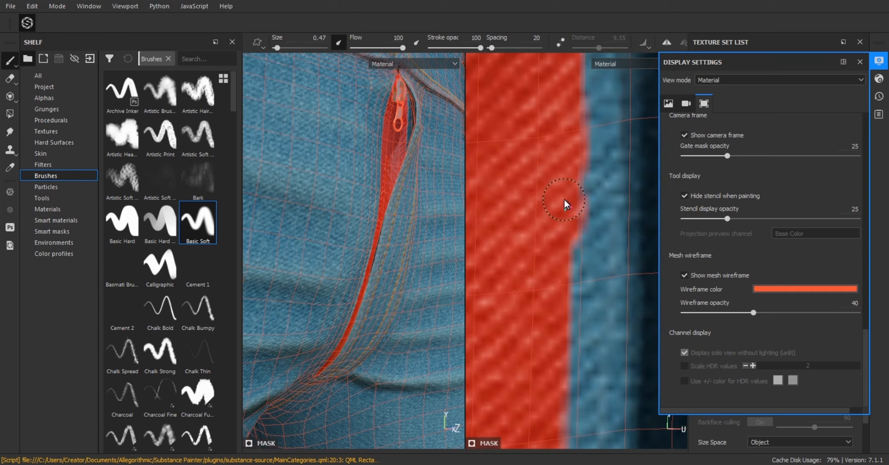
{"action": "middle_click_drag", "start_coordinate": [555, 317], "coordinate": [553, 262], "text": "alt"}
{"action": "left_click_drag", "start_coordinate": [552, 275], "coordinate": [550, 332]}
{"action": "middle_click_drag", "start_coordinate": [551, 332], "coordinate": [549, 258], "text": "alt"}
{"action": "left_click_drag", "start_coordinate": [549, 258], "coordinate": [550, 290]}
{"action": "middle_click_drag", "start_coordinate": [549, 292], "coordinate": [552, 210], "text": "alt"}
{"action": "left_click_drag", "start_coordinate": [552, 211], "coordinate": [555, 279]}
{"action": "middle_click_drag", "start_coordinate": [555, 280], "coordinate": [550, 188], "text": "alt"}
{"action": "left_click_drag", "start_coordinate": [550, 188], "coordinate": [557, 327]}
{"action": "middle_click_drag", "start_coordinate": [558, 327], "coordinate": [556, 227], "text": "alt"}
{"action": "left_click_drag", "start_coordinate": [557, 226], "coordinate": [556, 294]}
{"action": "middle_click_drag", "start_coordinate": [557, 295], "coordinate": [553, 189], "text": "alt"}
{"action": "left_click_drag", "start_coordinate": [553, 258], "coordinate": [553, 379]}
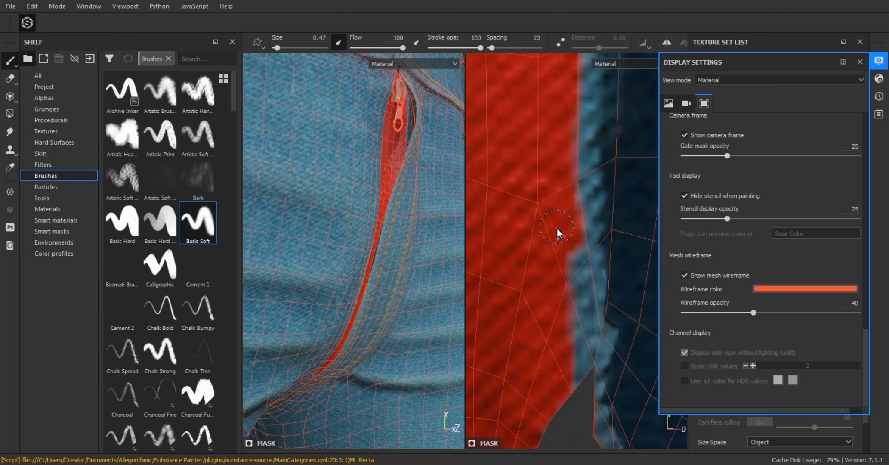
Step: Examine the painted strip's shape in the UV view and in the zipper opening on the model
{"action": "mouse_move", "coordinate": [557, 228]}
{"action": "middle_mouse_down", "text": "alt"}
{"action": "mouse_move", "coordinate": [548, 203]}
{"action": "mouse_move", "coordinate": [565, 253]}
{"action": "middle_mouse_up", "text": "alt"}
{"action": "scroll", "coordinate": [567, 195], "scroll_direction": "down", "scroll_amount": 6}
{"action": "scroll", "coordinate": [559, 194], "scroll_direction": "up", "scroll_amount": 5}
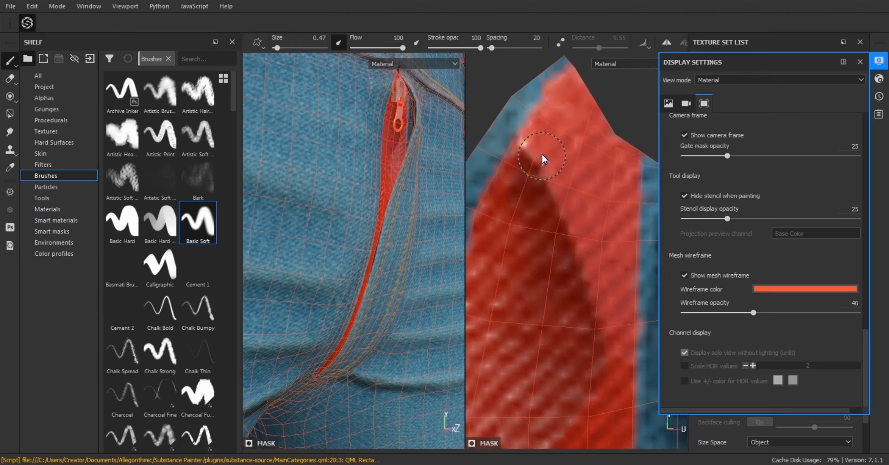
{"action": "scroll", "coordinate": [430, 243], "scroll_direction": "down", "scroll_amount": 3}
{"action": "left_click_drag", "start_coordinate": [413, 258], "coordinate": [448, 333], "text": "alt"}
{"action": "scroll", "coordinate": [387, 194], "scroll_direction": "up", "scroll_amount": 4}
{"action": "middle_click_drag", "start_coordinate": [387, 172], "coordinate": [382, 225], "text": "alt"}
{"action": "scroll", "coordinate": [382, 229], "scroll_direction": "down", "scroll_amount": 3}
{"action": "left_click_drag", "start_coordinate": [382, 229], "coordinate": [387, 206], "text": "alt"}
{"action": "scroll", "coordinate": [387, 207], "scroll_direction": "down", "scroll_amount": 3}
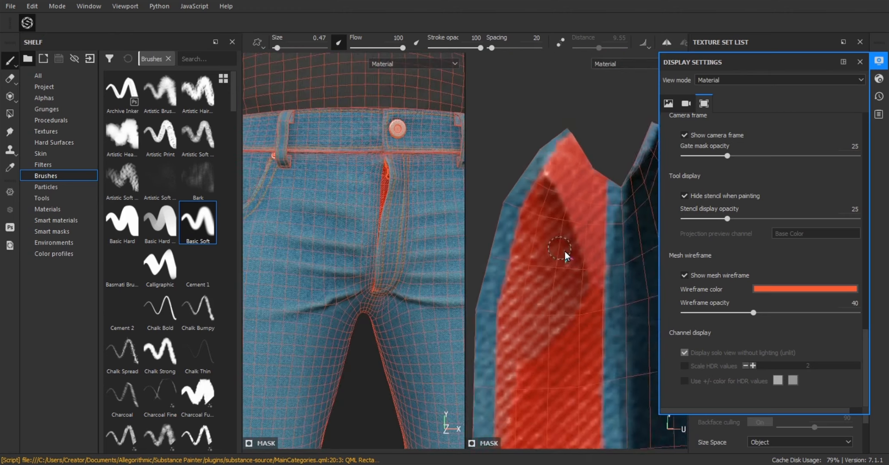
{"action": "middle_click_drag", "start_coordinate": [564, 254], "coordinate": [567, 189], "text": "alt"}
Step: Turn off the mesh wireframe display and close the display settings
{"action": "left_click", "coordinate": [859, 41]}
{"action": "left_click", "coordinate": [684, 275]}
{"action": "left_click", "coordinate": [860, 62]}
Step: Apply the Fabric Alternate V texture to the height channel of Fill layer 4
{"action": "left_click", "coordinate": [733, 142]}
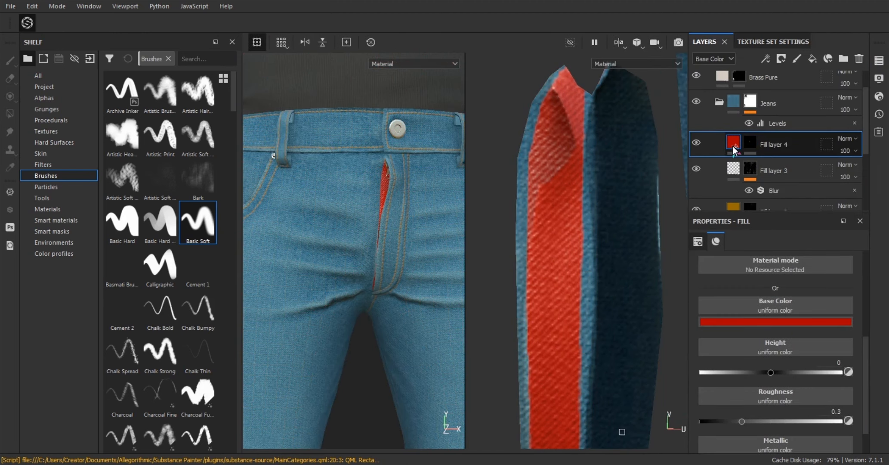
{"action": "left_click", "coordinate": [772, 342]}
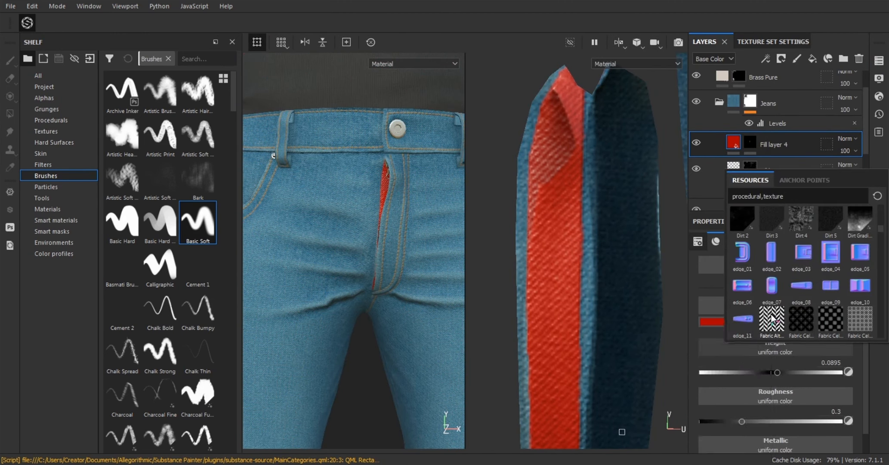
{"action": "left_click", "coordinate": [814, 269]}
Step: Set the UV scale of Fill layer 4 to 50
{"action": "scroll", "coordinate": [376, 175], "scroll_direction": "up", "scroll_amount": 5}
{"action": "scroll", "coordinate": [760, 300], "scroll_direction": "up", "scroll_amount": 3}
{"action": "left_click_drag", "start_coordinate": [758, 300], "coordinate": [774, 301]}
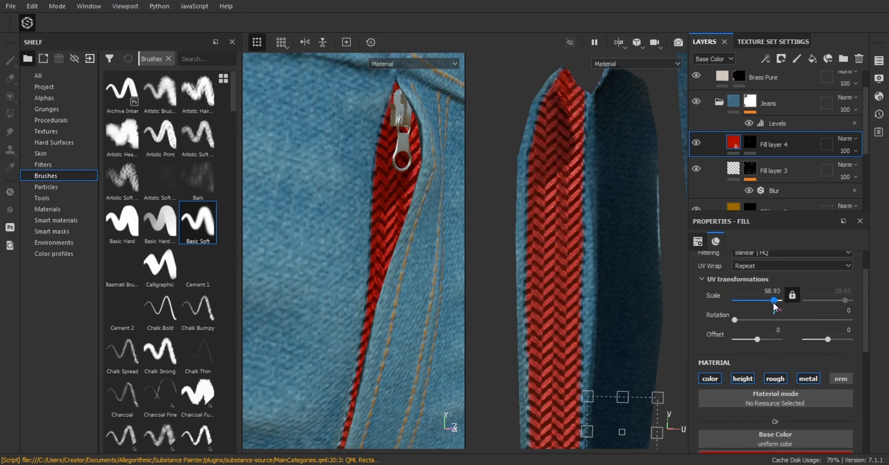
{"action": "type", "text": "50"}
{"action": "key", "text": "Return"}
Step: Set the Fabric Alternate V texture's Tile to 7 and its Border Intensity to 0
{"action": "scroll", "coordinate": [765, 357], "scroll_direction": "down", "scroll_amount": 3}
{"action": "left_click_drag", "start_coordinate": [727, 421], "coordinate": [765, 422]}
{"action": "left_click_drag", "start_coordinate": [849, 443], "coordinate": [709, 444]}
Step: Inspect the zigzag weave relief in the zipper opening from several angles and distances
{"action": "scroll", "coordinate": [558, 142], "scroll_direction": "up", "scroll_amount": 3}
{"action": "scroll", "coordinate": [387, 258], "scroll_direction": "up", "scroll_amount": 4}
{"action": "left_click_drag", "start_coordinate": [400, 280], "coordinate": [378, 221], "text": "alt"}
{"action": "scroll", "coordinate": [400, 274], "scroll_direction": "down", "scroll_amount": 4}
{"action": "scroll", "coordinate": [345, 254], "scroll_direction": "down", "scroll_amount": 5}
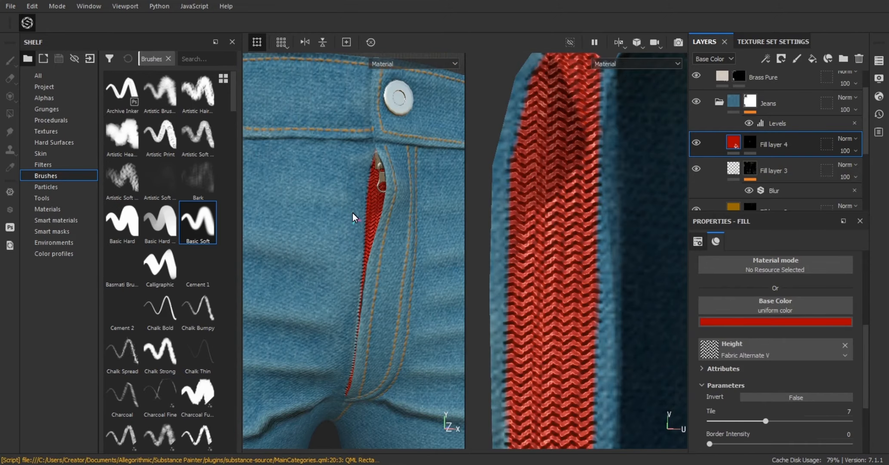
{"action": "scroll", "coordinate": [594, 301], "scroll_direction": "up", "scroll_amount": 3}
{"action": "scroll", "coordinate": [594, 301], "scroll_direction": "down", "scroll_amount": 3}
{"action": "scroll", "coordinate": [384, 253], "scroll_direction": "up", "scroll_amount": 4}
{"action": "left_click_drag", "start_coordinate": [370, 252], "coordinate": [384, 252], "text": "alt"}
{"action": "scroll", "coordinate": [386, 257], "scroll_direction": "down", "scroll_amount": 3}
{"action": "scroll", "coordinate": [472, 247], "scroll_direction": "down", "scroll_amount": 3}
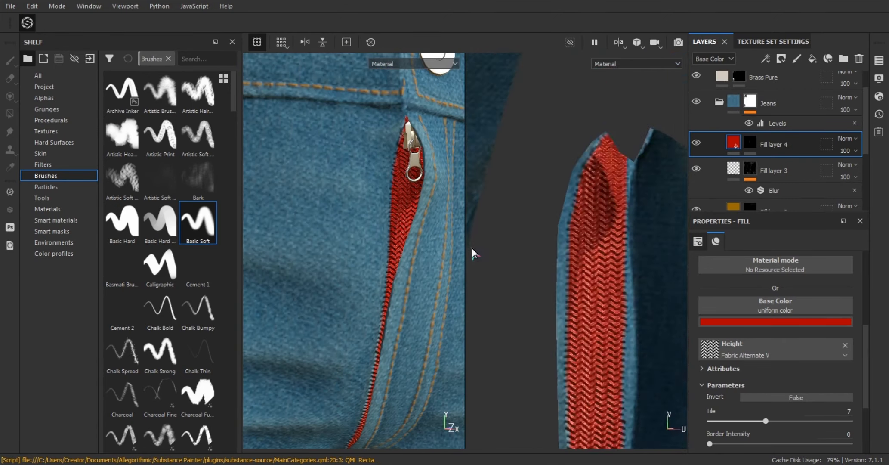
Step: Set Fill layer 4's roughness to 0.4864 and its metallic value to 0.7626
{"action": "middle_click_drag", "start_coordinate": [594, 288], "coordinate": [577, 222], "text": "alt"}
{"action": "scroll", "coordinate": [615, 241], "scroll_direction": "down", "scroll_amount": 1}
{"action": "scroll", "coordinate": [774, 319], "scroll_direction": "up", "scroll_amount": 2}
{"action": "scroll", "coordinate": [772, 343], "scroll_direction": "down", "scroll_amount": 5}
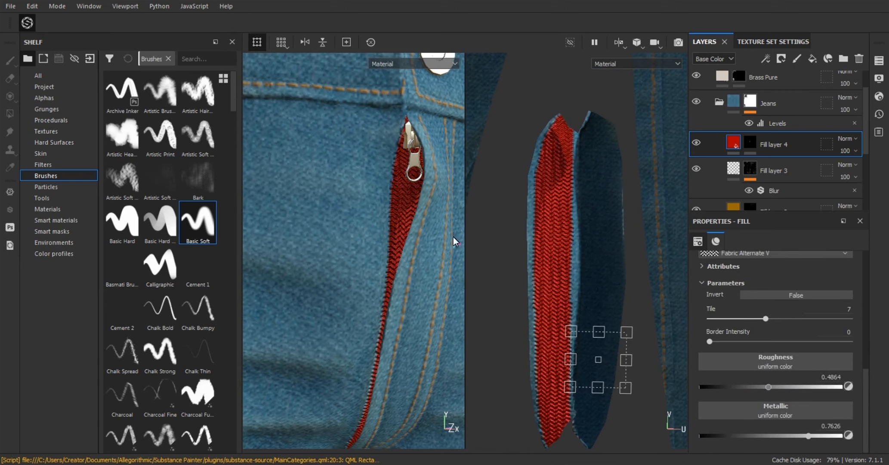
Step: Change the base color of Fill layer 4 to a near-black gray
{"action": "scroll", "coordinate": [456, 240], "scroll_direction": "up", "scroll_amount": 3}
{"action": "scroll", "coordinate": [757, 319], "scroll_direction": "up", "scroll_amount": 3}
{"action": "left_click", "coordinate": [732, 319]}
{"action": "left_click_drag", "start_coordinate": [756, 366], "coordinate": [740, 421]}
Step: Trim the outer edge of the black zipper tape along its upper section on Fill layer 4's mask
{"action": "scroll", "coordinate": [361, 194], "scroll_direction": "down", "scroll_amount": 5}
{"action": "left_click_drag", "start_coordinate": [361, 195], "coordinate": [376, 182], "text": "alt"}
{"action": "scroll", "coordinate": [377, 182], "scroll_direction": "up", "scroll_amount": 5}
{"action": "scroll", "coordinate": [584, 167], "scroll_direction": "up", "scroll_amount": 3}
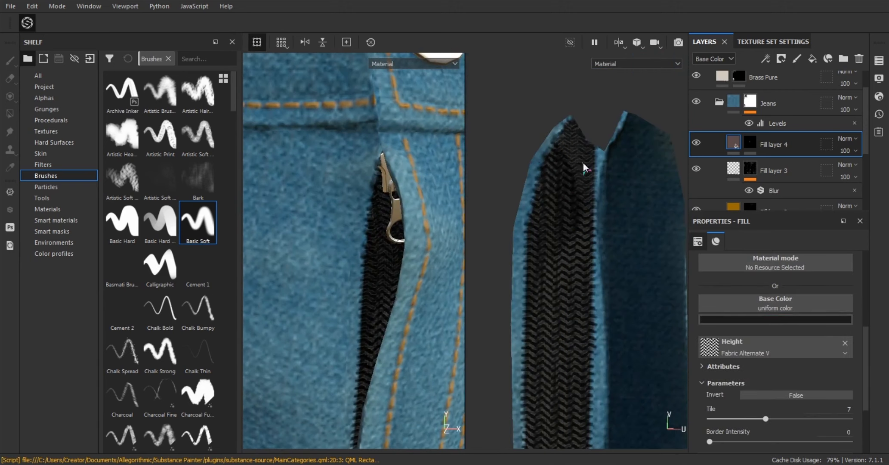
{"action": "scroll", "coordinate": [597, 137], "scroll_direction": "up", "scroll_amount": 3}
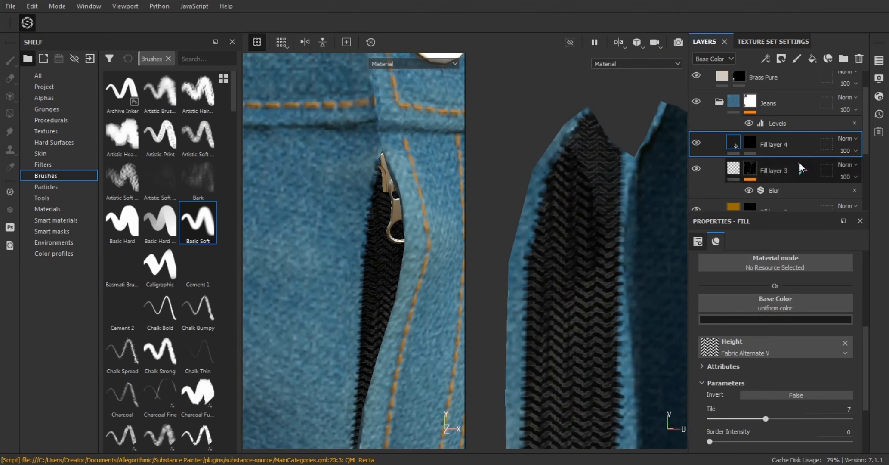
{"action": "scroll", "coordinate": [541, 210], "scroll_direction": "up", "scroll_amount": 2}
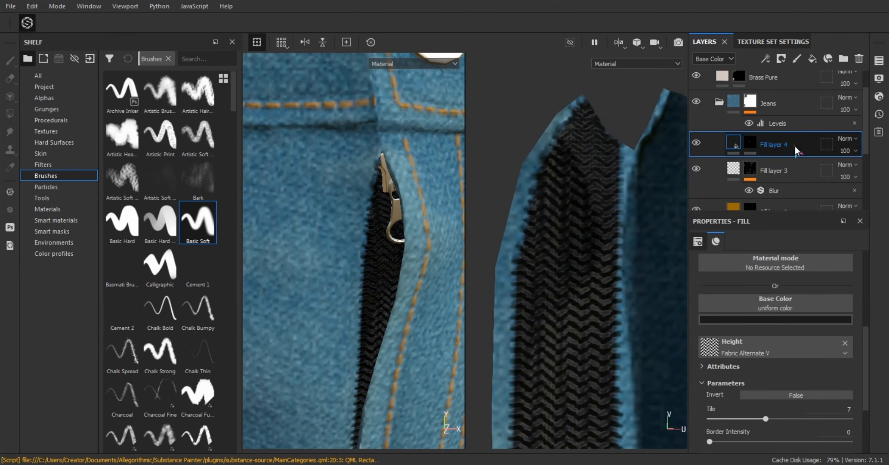
{"action": "left_click", "coordinate": [749, 144]}
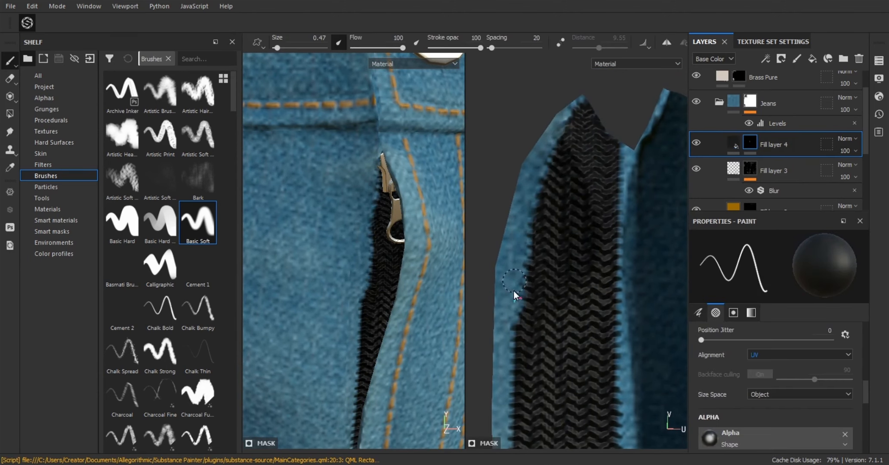
{"action": "left_click_drag", "start_coordinate": [513, 290], "coordinate": [509, 320]}
{"action": "middle_click_drag", "start_coordinate": [510, 320], "coordinate": [511, 238], "text": "alt"}
{"action": "left_click_drag", "start_coordinate": [516, 326], "coordinate": [514, 396]}
{"action": "scroll", "coordinate": [515, 266], "scroll_direction": "up", "scroll_amount": 2}
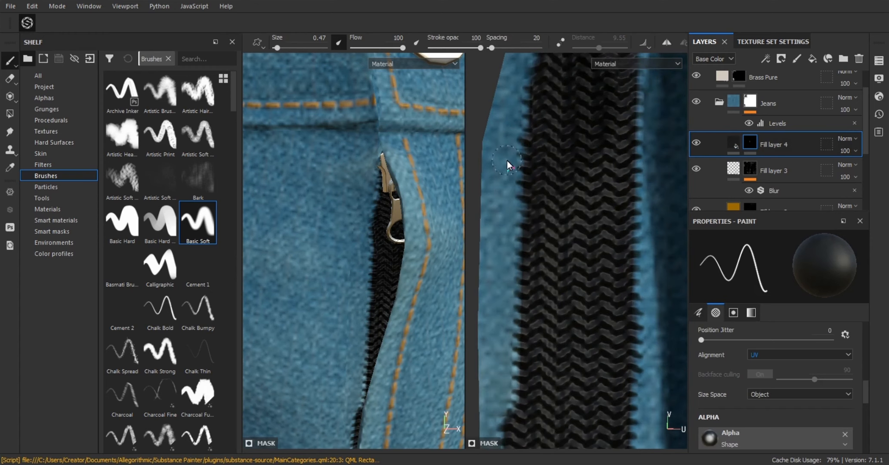
{"action": "left_click_drag", "start_coordinate": [507, 161], "coordinate": [513, 194]}
{"action": "middle_click_drag", "start_coordinate": [512, 125], "coordinate": [515, 198], "text": "alt"}
{"action": "left_click_drag", "start_coordinate": [515, 198], "coordinate": [516, 175]}
{"action": "middle_click_drag", "start_coordinate": [517, 175], "coordinate": [514, 197], "text": "alt"}
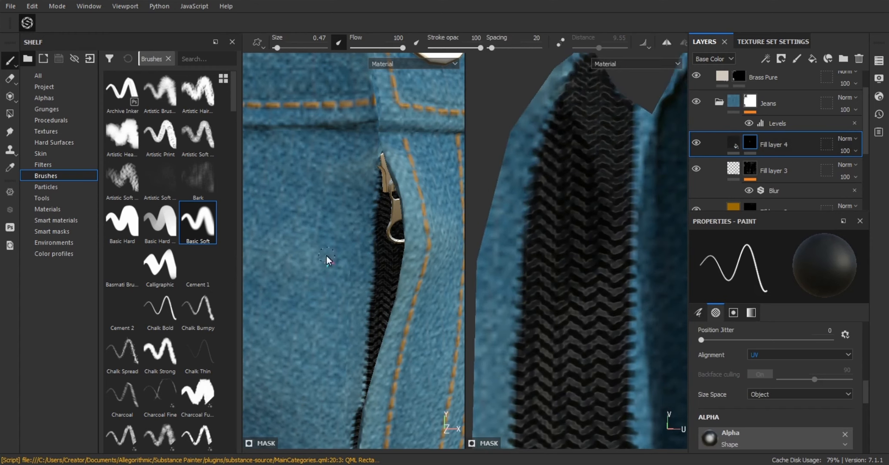
Step: Continue trimming the zipper tape's outer edge downward along its middle and lower sections on the mask
{"action": "middle_click_drag", "start_coordinate": [327, 255], "coordinate": [325, 180], "text": "alt"}
{"action": "middle_click_drag", "start_coordinate": [505, 333], "coordinate": [504, 242], "text": "alt"}
{"action": "middle_click_drag", "start_coordinate": [381, 329], "coordinate": [382, 250], "text": "alt"}
{"action": "middle_click_drag", "start_coordinate": [507, 336], "coordinate": [516, 247], "text": "alt"}
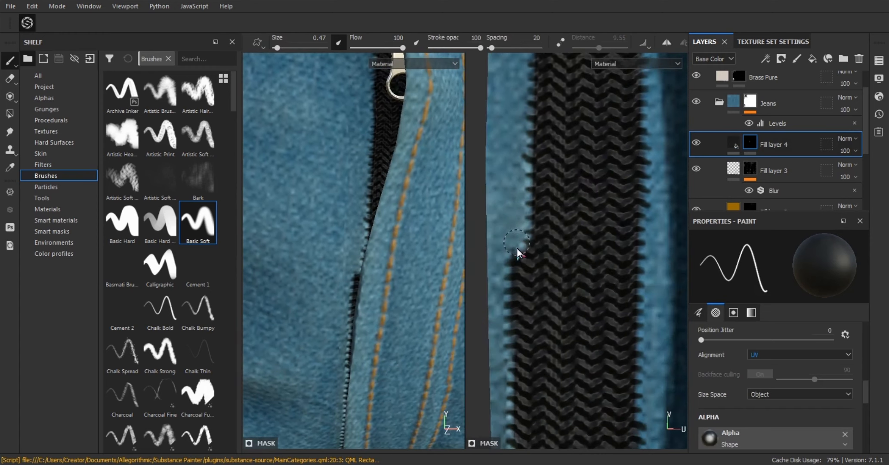
{"action": "left_click_drag", "start_coordinate": [370, 275], "coordinate": [423, 240], "text": "alt"}
{"action": "middle_click_drag", "start_coordinate": [517, 352], "coordinate": [530, 270], "text": "alt"}
{"action": "left_click_drag", "start_coordinate": [531, 270], "coordinate": [533, 348]}
{"action": "middle_click_drag", "start_coordinate": [348, 297], "coordinate": [359, 246], "text": "alt"}
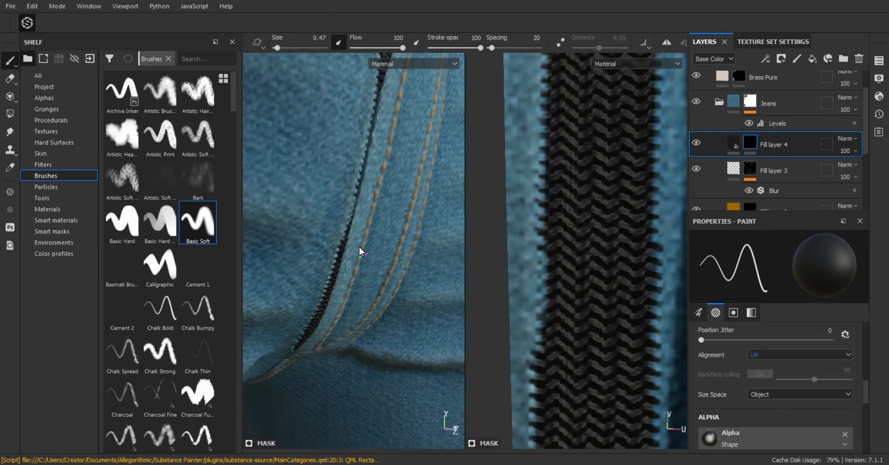
{"action": "middle_click_drag", "start_coordinate": [531, 344], "coordinate": [533, 254], "text": "alt"}
{"action": "left_click_drag", "start_coordinate": [534, 254], "coordinate": [535, 327]}
{"action": "key", "text": "x"}
{"action": "middle_click_drag", "start_coordinate": [524, 348], "coordinate": [531, 195], "text": "alt"}
{"action": "key", "text": "x"}
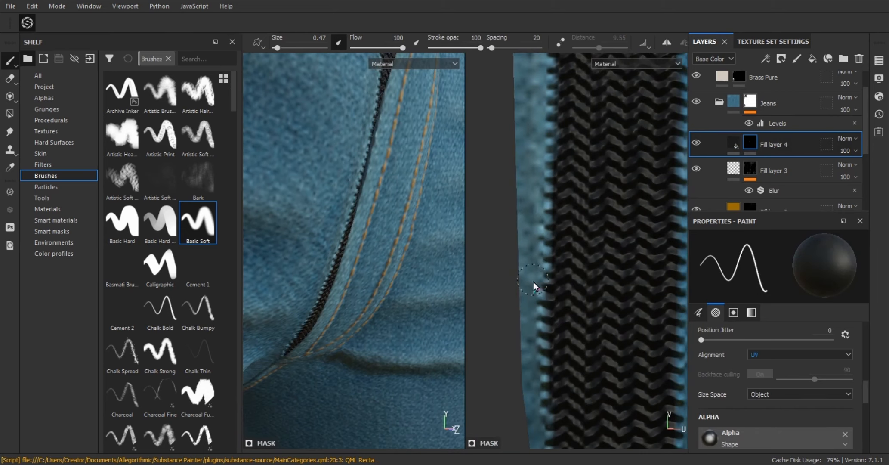
{"action": "left_click_drag", "start_coordinate": [533, 282], "coordinate": [536, 323]}
Step: Trim and straighten the zipper tape's inner edge along its upper and middle sections on the mask
{"action": "scroll", "coordinate": [534, 190], "scroll_direction": "down", "scroll_amount": 6}
{"action": "middle_click_drag", "start_coordinate": [610, 90], "coordinate": [548, 189], "text": "alt"}
{"action": "scroll", "coordinate": [559, 142], "scroll_direction": "up", "scroll_amount": 4}
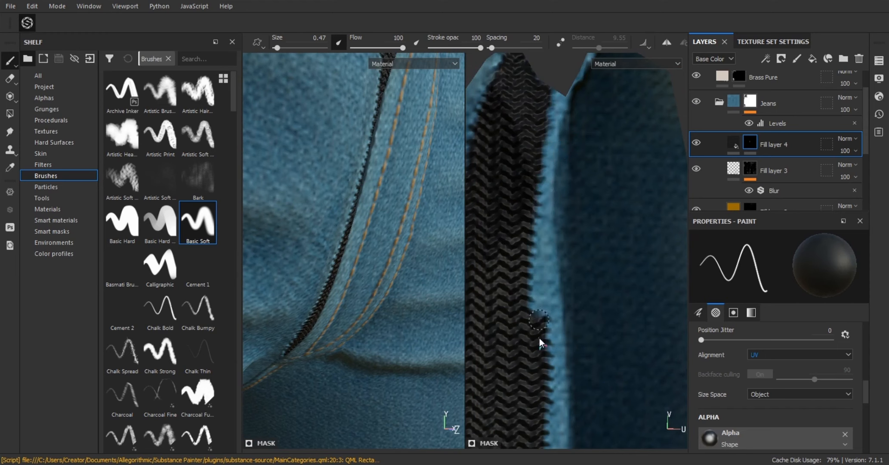
{"action": "middle_click_drag", "start_coordinate": [539, 338], "coordinate": [533, 249], "text": "alt"}
{"action": "left_click_drag", "start_coordinate": [533, 250], "coordinate": [536, 313]}
{"action": "middle_click_drag", "start_coordinate": [536, 312], "coordinate": [556, 217], "text": "alt"}
{"action": "left_click_drag", "start_coordinate": [568, 307], "coordinate": [566, 350]}
{"action": "middle_click_drag", "start_coordinate": [566, 351], "coordinate": [567, 249], "text": "alt"}
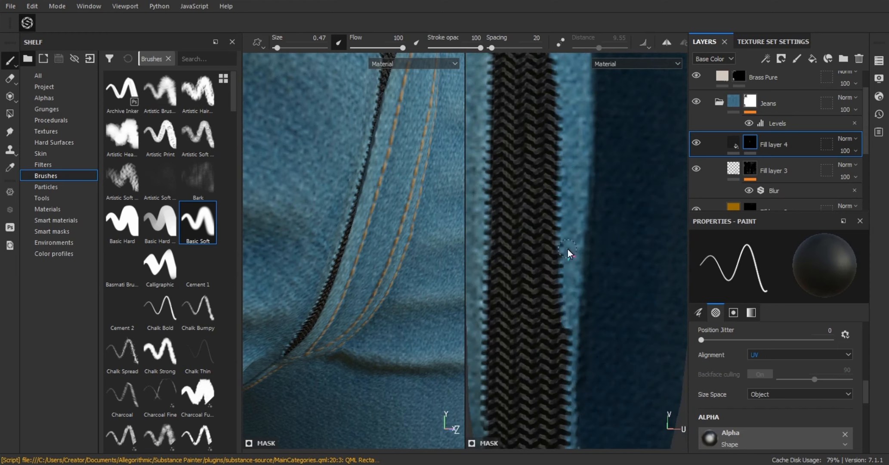
{"action": "left_click_drag", "start_coordinate": [568, 249], "coordinate": [559, 362]}
{"action": "middle_click_drag", "start_coordinate": [559, 362], "coordinate": [560, 250], "text": "alt"}
{"action": "left_click_drag", "start_coordinate": [560, 249], "coordinate": [559, 327]}
{"action": "middle_click_drag", "start_coordinate": [563, 129], "coordinate": [560, 287], "text": "alt"}
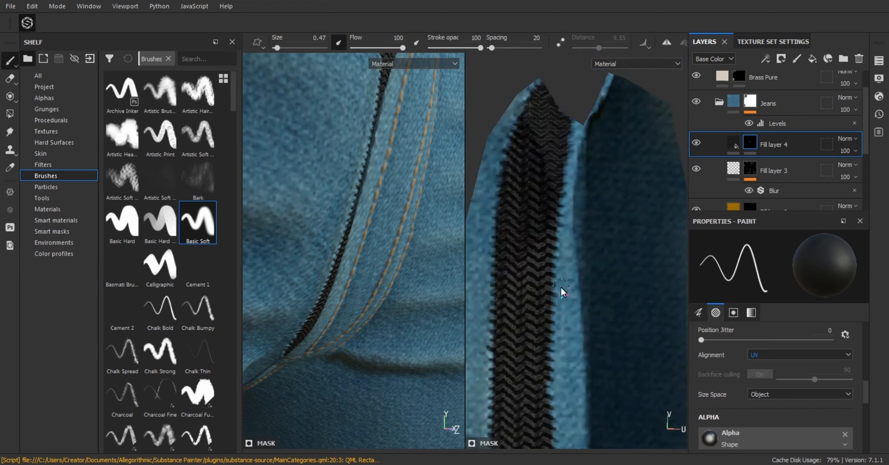
{"action": "middle_click_drag", "start_coordinate": [575, 331], "coordinate": [560, 294], "text": "alt"}
{"action": "left_click_drag", "start_coordinate": [560, 294], "coordinate": [558, 341]}
{"action": "scroll", "coordinate": [563, 270], "scroll_direction": "down", "scroll_amount": 5}
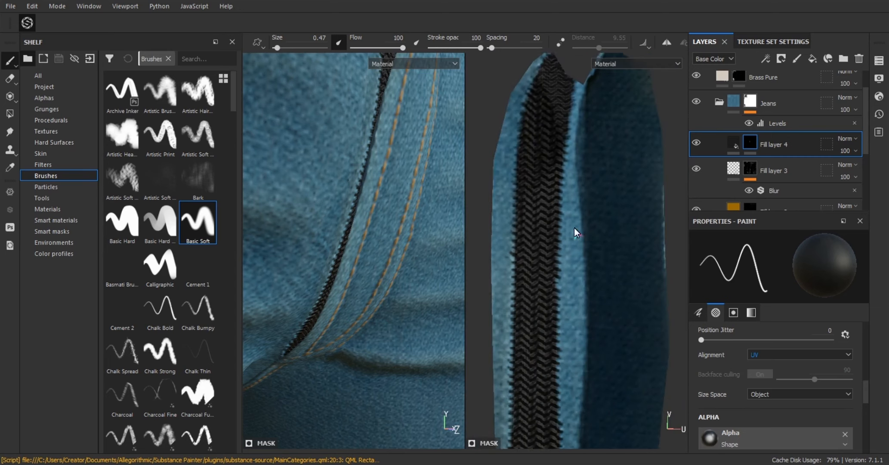
Step: Continue trimming the zipper tape's inner edge down to its lower end, then touch up the outer edge
{"action": "scroll", "coordinate": [387, 207], "scroll_direction": "down", "scroll_amount": 4}
{"action": "left_click_drag", "start_coordinate": [422, 203], "coordinate": [360, 190], "text": "alt"}
{"action": "scroll", "coordinate": [360, 190], "scroll_direction": "up", "scroll_amount": 3}
{"action": "scroll", "coordinate": [578, 218], "scroll_direction": "up", "scroll_amount": 4}
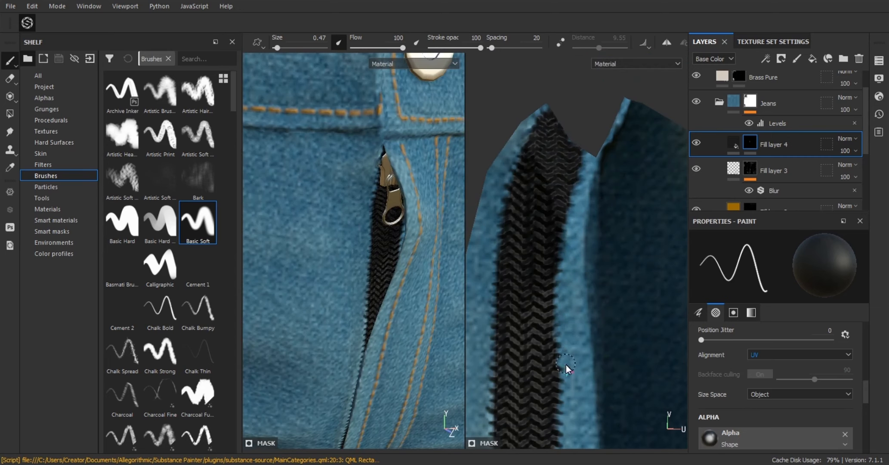
{"action": "scroll", "coordinate": [564, 252], "scroll_direction": "up", "scroll_amount": 4}
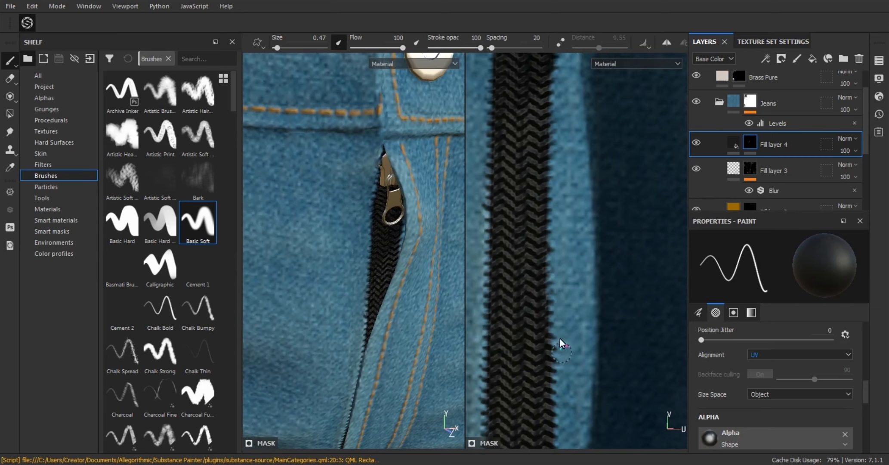
{"action": "scroll", "coordinate": [559, 339], "scroll_direction": "up", "scroll_amount": 2}
{"action": "scroll", "coordinate": [580, 151], "scroll_direction": "up", "scroll_amount": 1}
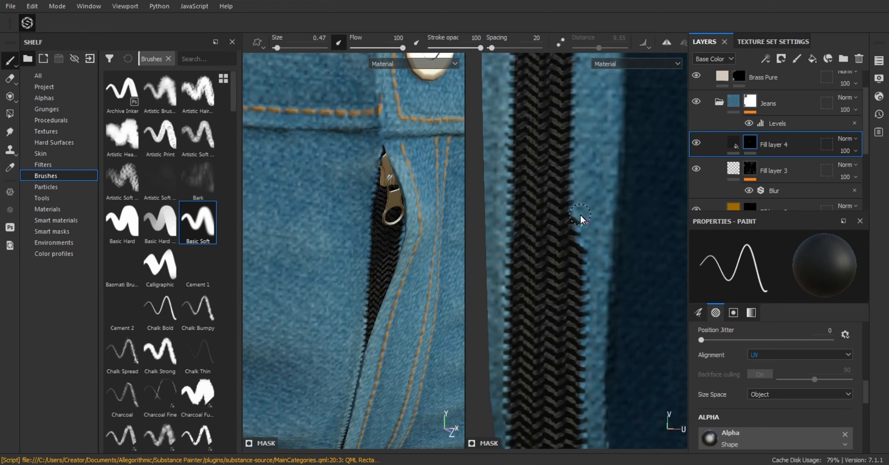
{"action": "scroll", "coordinate": [580, 304], "scroll_direction": "up", "scroll_amount": 1}
{"action": "scroll", "coordinate": [576, 301], "scroll_direction": "up", "scroll_amount": 1}
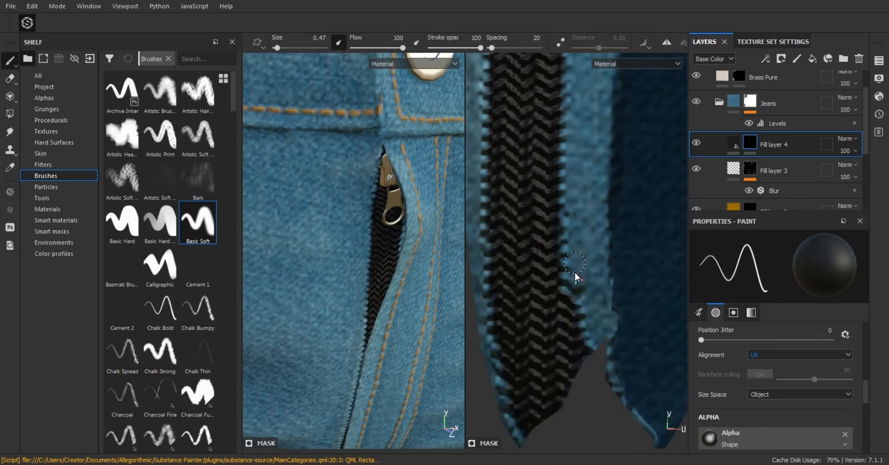
{"action": "scroll", "coordinate": [563, 258], "scroll_direction": "up", "scroll_amount": 1}
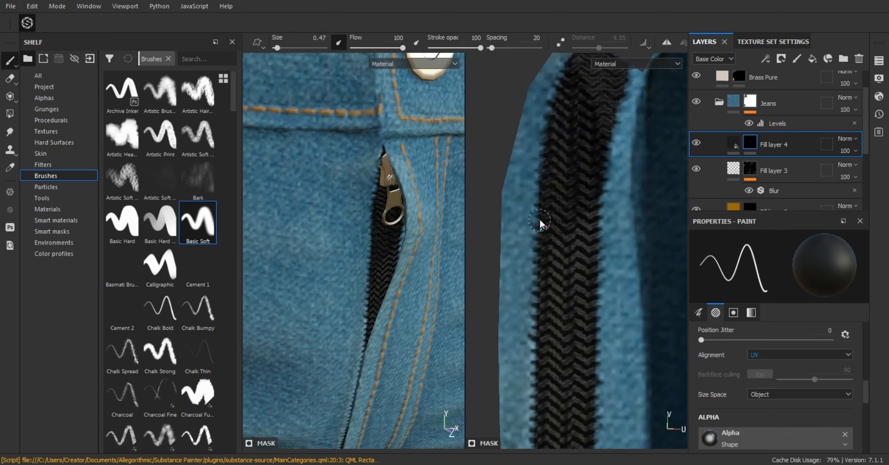
Step: Add a new fill layer above Fill layer 4 and show its material channel settings
{"action": "scroll", "coordinate": [539, 222], "scroll_direction": "down", "scroll_amount": 3}
{"action": "scroll", "coordinate": [390, 244], "scroll_direction": "down", "scroll_amount": 4}
{"action": "scroll", "coordinate": [568, 228], "scroll_direction": "up", "scroll_amount": 3}
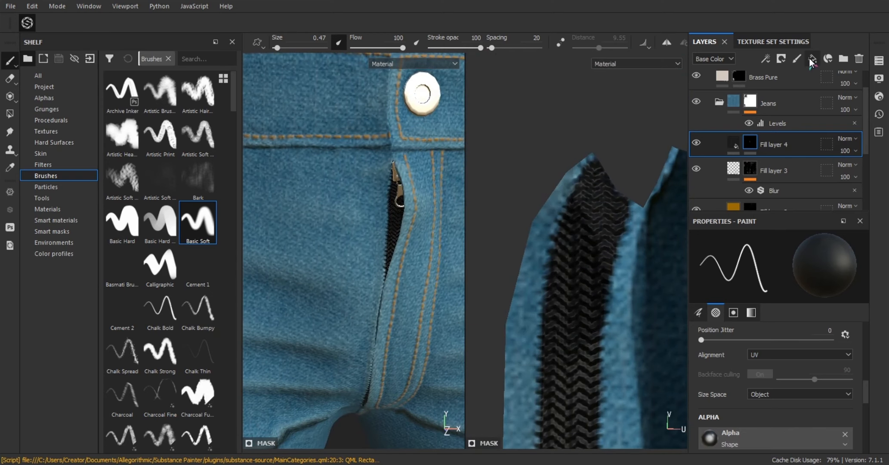
{"action": "scroll", "coordinate": [513, 200], "scroll_direction": "up", "scroll_amount": 1}
{"action": "left_click", "coordinate": [733, 143]}
{"action": "scroll", "coordinate": [784, 386], "scroll_direction": "down", "scroll_amount": 5}
{"action": "scroll", "coordinate": [784, 386], "scroll_direction": "down", "scroll_amount": 3}
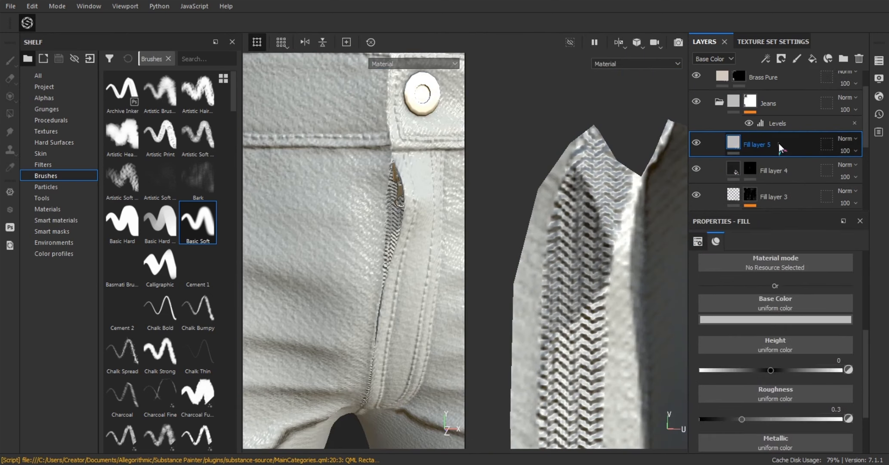
Step: Add a black mask to Fill layer 5 and paint in the upper part of the strip along the zipper tape's outer edge
{"action": "right_click", "coordinate": [778, 145]}
{"action": "left_click", "coordinate": [788, 8]}
{"action": "scroll", "coordinate": [553, 170], "scroll_direction": "up", "scroll_amount": 1}
{"action": "mouse_move", "coordinate": [555, 177]}
{"action": "left_mouse_down"}
{"action": "mouse_move", "coordinate": [542, 226]}
{"action": "mouse_move", "coordinate": [579, 133]}
{"action": "left_mouse_up"}
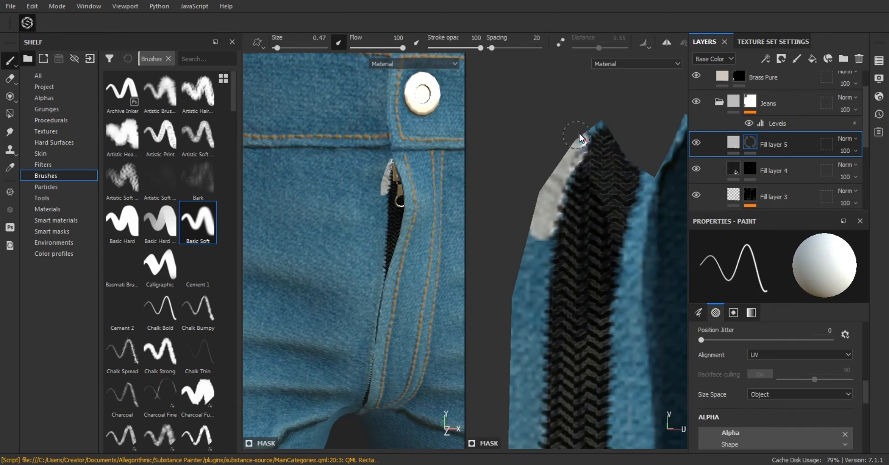
{"action": "mouse_move", "coordinate": [398, 192]}
{"action": "left_mouse_down", "text": "alt"}
{"action": "mouse_move", "coordinate": [380, 188]}
{"action": "mouse_move", "coordinate": [406, 214]}
{"action": "mouse_move", "coordinate": [372, 208]}
{"action": "left_mouse_up", "text": "alt"}
{"action": "scroll", "coordinate": [380, 188], "scroll_direction": "up", "scroll_amount": 2}
{"action": "mouse_move", "coordinate": [547, 204]}
{"action": "left_mouse_down"}
{"action": "mouse_move", "coordinate": [528, 303]}
{"action": "mouse_move", "coordinate": [530, 288]}
{"action": "mouse_move", "coordinate": [537, 353]}
{"action": "mouse_move", "coordinate": [520, 372]}
{"action": "left_mouse_up"}
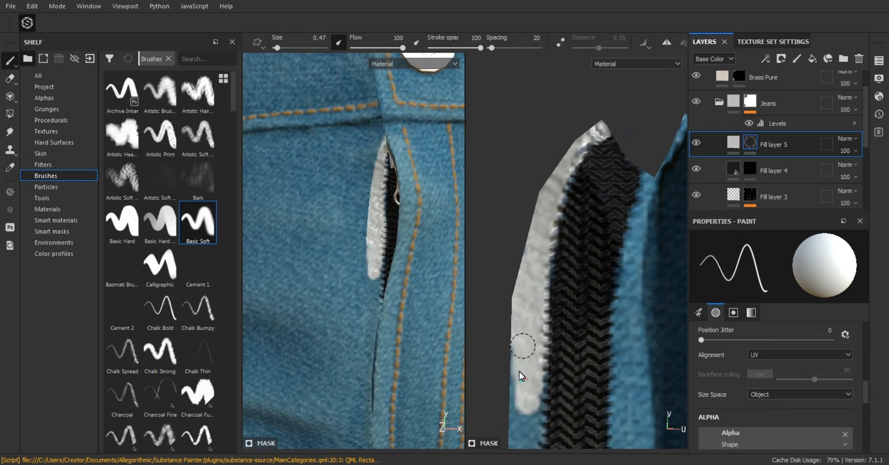
Step: Continue painting the outer strip on Fill layer 5's mask down along the middle of the zipper tape
{"action": "middle_click_drag", "start_coordinate": [519, 372], "coordinate": [529, 293]}
{"action": "mouse_move", "coordinate": [529, 292]}
{"action": "left_mouse_down"}
{"action": "mouse_move", "coordinate": [535, 326]}
{"action": "mouse_move", "coordinate": [517, 323]}
{"action": "left_mouse_up"}
{"action": "middle_click_drag", "start_coordinate": [518, 323], "coordinate": [534, 307]}
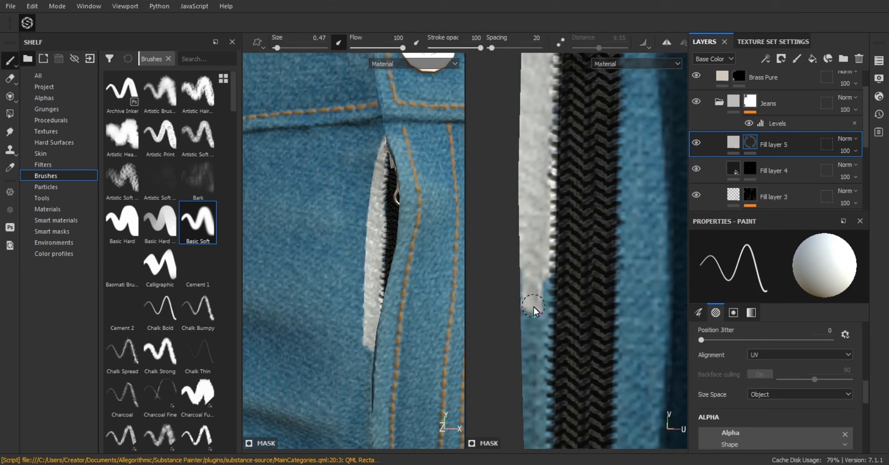
{"action": "left_click_drag", "start_coordinate": [533, 307], "coordinate": [537, 393]}
{"action": "middle_click_drag", "start_coordinate": [543, 393], "coordinate": [556, 249], "text": "alt"}
{"action": "scroll", "coordinate": [556, 248], "scroll_direction": "up", "scroll_amount": 2}
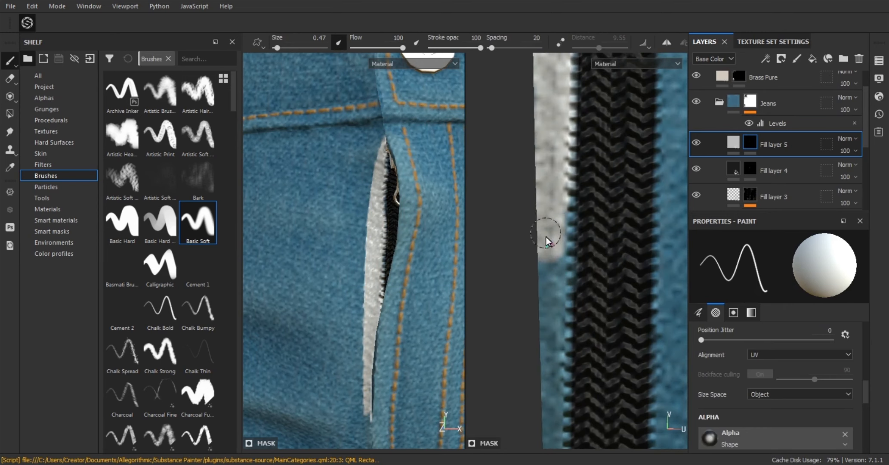
{"action": "mouse_move", "coordinate": [546, 237]}
{"action": "left_mouse_down"}
{"action": "mouse_move", "coordinate": [540, 296]}
{"action": "mouse_move", "coordinate": [543, 331]}
{"action": "mouse_move", "coordinate": [553, 286]}
{"action": "mouse_move", "coordinate": [552, 379]}
{"action": "left_mouse_up"}
{"action": "middle_click_drag", "start_coordinate": [555, 369], "coordinate": [554, 186], "text": "alt"}
{"action": "left_click_drag", "start_coordinate": [554, 189], "coordinate": [554, 314]}
{"action": "middle_click_drag", "start_coordinate": [555, 319], "coordinate": [561, 209], "text": "alt"}
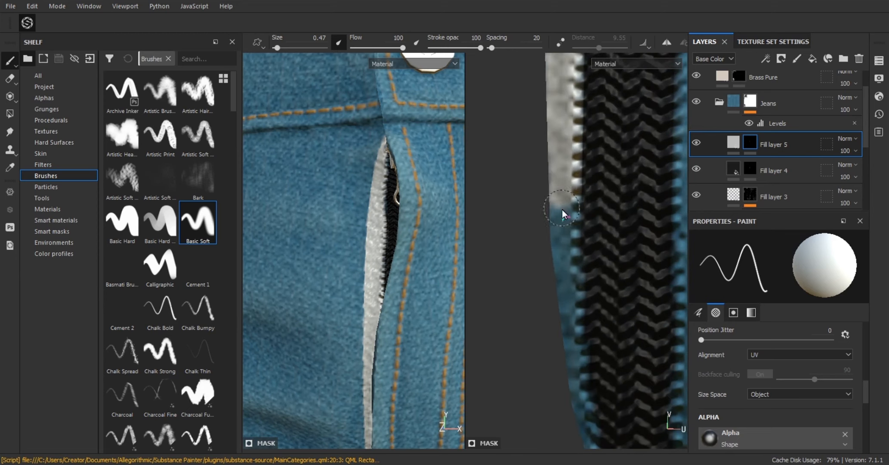
Step: Paint the outer strip down to the tape's tapered lower end, reducing the brush size to 0.31
{"action": "left_click_drag", "start_coordinate": [559, 176], "coordinate": [566, 363]}
{"action": "middle_click_drag", "start_coordinate": [565, 371], "coordinate": [561, 260], "text": "alt"}
{"action": "left_click_drag", "start_coordinate": [567, 255], "coordinate": [575, 285]}
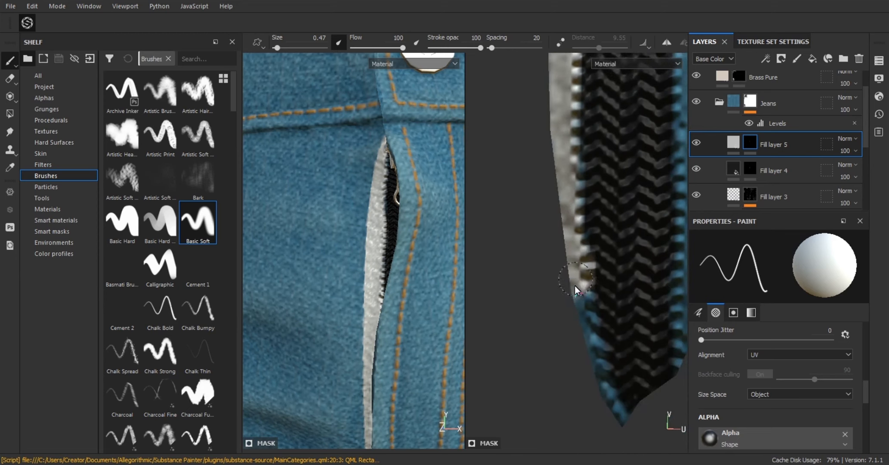
{"action": "key", "text": "bracketleft"}
{"action": "key", "text": "bracketleft"}
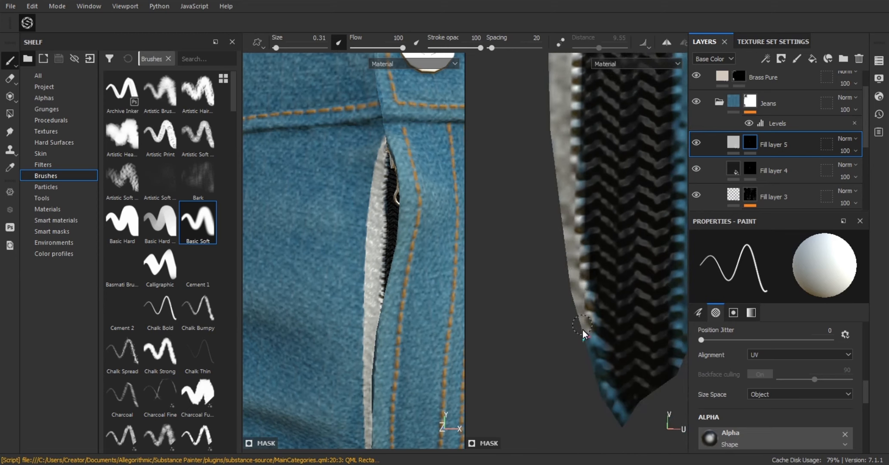
Step: Paint the top end of the strip along the tape's inner edge, then enlarge the brush to 0.51
{"action": "mouse_move", "coordinate": [604, 402]}
{"action": "middle_mouse_down", "text": "alt"}
{"action": "mouse_move", "coordinate": [573, 202]}
{"action": "mouse_move", "coordinate": [592, 172]}
{"action": "middle_mouse_up", "text": "alt"}
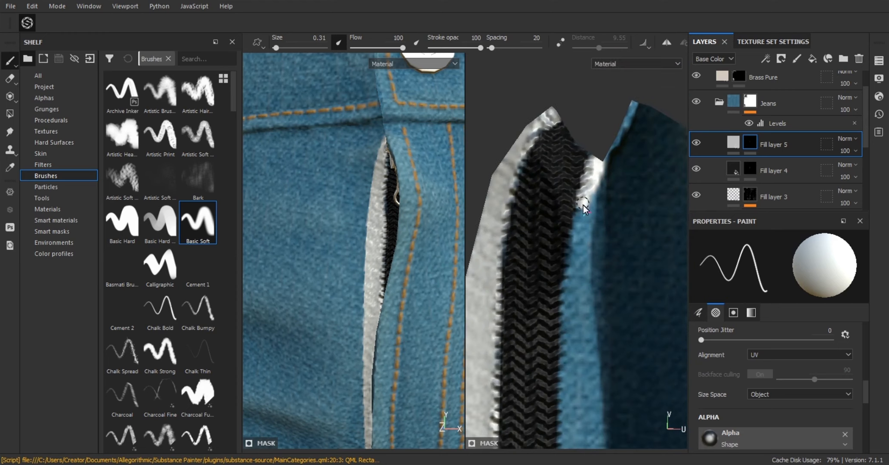
{"action": "left_click_drag", "start_coordinate": [582, 205], "coordinate": [578, 232]}
{"action": "middle_click_drag", "start_coordinate": [576, 242], "coordinate": [576, 217], "text": "alt"}
{"action": "key", "text": "ctrl+z"}
{"action": "mouse_move", "coordinate": [578, 224]}
{"action": "left_mouse_down"}
{"action": "mouse_move", "coordinate": [595, 145]}
{"action": "mouse_move", "coordinate": [582, 172]}
{"action": "mouse_move", "coordinate": [580, 228]}
{"action": "left_mouse_up"}
{"action": "middle_click_drag", "start_coordinate": [581, 230], "coordinate": [577, 172], "text": "alt"}
{"action": "key", "text": "bracketright"}
{"action": "key", "text": "bracketright"}
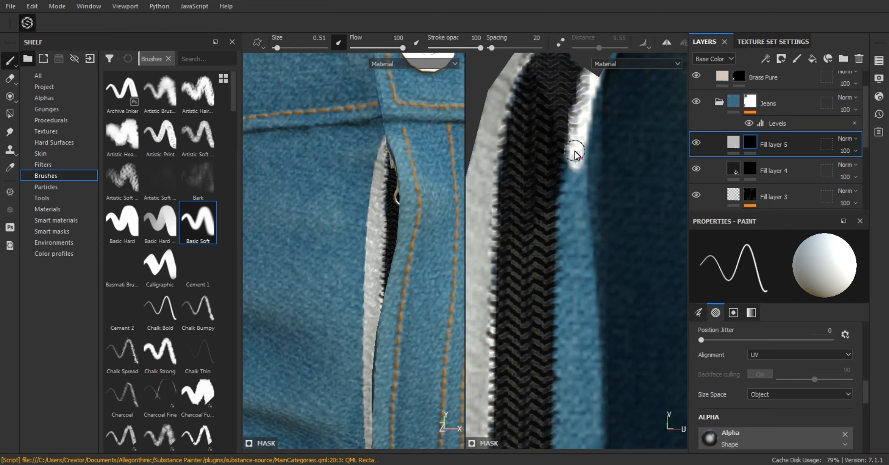
Step: Continue painting the inner strip down the middle section between the zipper tape and the dark denim
{"action": "mouse_move", "coordinate": [575, 150]}
{"action": "left_mouse_down"}
{"action": "mouse_move", "coordinate": [568, 328]}
{"action": "mouse_move", "coordinate": [581, 242]}
{"action": "mouse_move", "coordinate": [577, 284]}
{"action": "left_mouse_up"}
{"action": "middle_click_drag", "start_coordinate": [577, 284], "coordinate": [589, 199], "text": "alt"}
{"action": "key", "text": "x"}
{"action": "key", "text": "x"}
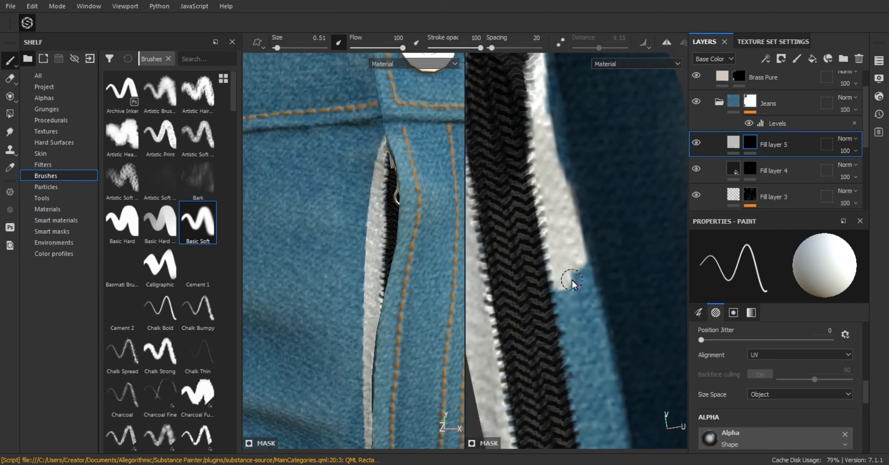
{"action": "mouse_move", "coordinate": [571, 278]}
{"action": "left_mouse_down"}
{"action": "mouse_move", "coordinate": [564, 297]}
{"action": "mouse_move", "coordinate": [571, 336]}
{"action": "mouse_move", "coordinate": [582, 331]}
{"action": "left_mouse_up"}
{"action": "middle_click_drag", "start_coordinate": [582, 331], "coordinate": [565, 263]}
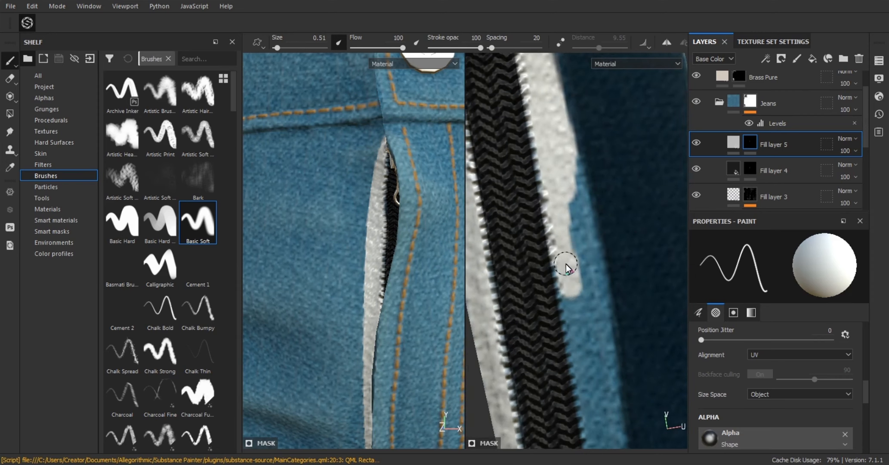
{"action": "middle_click_drag", "start_coordinate": [593, 421], "coordinate": [567, 236]}
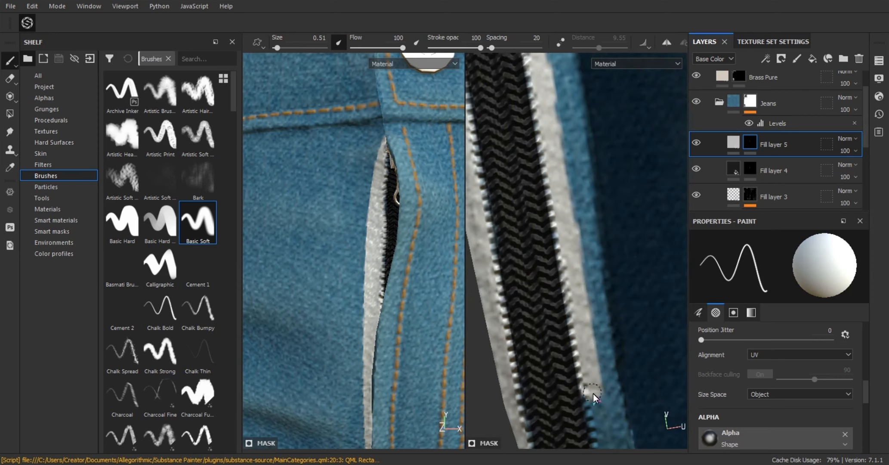
Step: Paint the inner strip down to the tape's lower end and widen it toward the dark denim
{"action": "middle_click_drag", "start_coordinate": [593, 393], "coordinate": [563, 210], "text": "alt"}
{"action": "scroll", "coordinate": [563, 211], "scroll_direction": "up", "scroll_amount": 2}
{"action": "left_click_drag", "start_coordinate": [567, 214], "coordinate": [598, 369]}
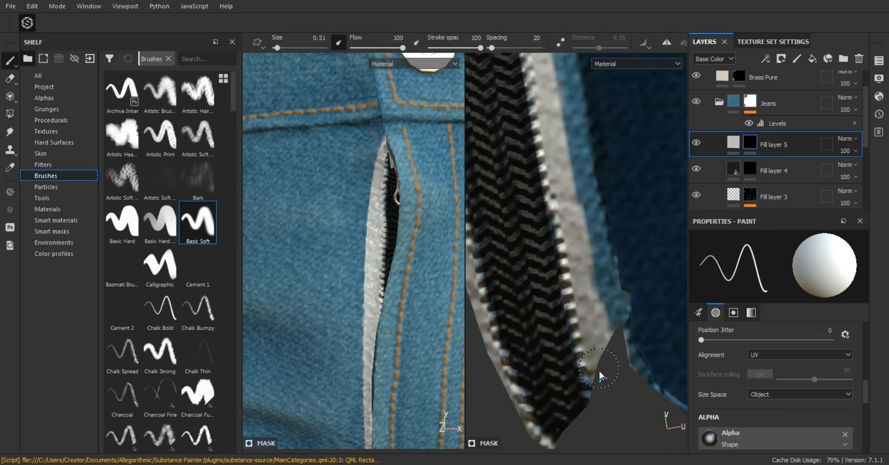
{"action": "middle_click_drag", "start_coordinate": [599, 369], "coordinate": [600, 347], "text": "alt"}
{"action": "key", "text": "x"}
{"action": "key", "text": "x"}
{"action": "left_click_drag", "start_coordinate": [584, 182], "coordinate": [600, 273]}
Step: Fill the remaining blue gaps along the inner strip's denim side, working up toward its top
{"action": "middle_click_drag", "start_coordinate": [575, 123], "coordinate": [566, 205], "text": "alt"}
{"action": "scroll", "coordinate": [565, 204], "scroll_direction": "up", "scroll_amount": 2}
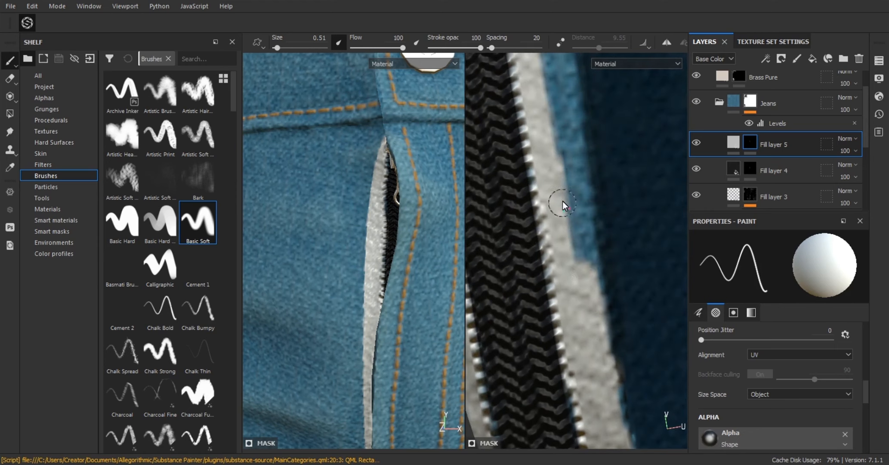
{"action": "left_click_drag", "start_coordinate": [565, 204], "coordinate": [582, 263]}
{"action": "middle_click_drag", "start_coordinate": [581, 263], "coordinate": [564, 252], "text": "alt"}
{"action": "mouse_move", "coordinate": [570, 309]}
{"action": "left_mouse_down"}
{"action": "mouse_move", "coordinate": [537, 135]}
{"action": "mouse_move", "coordinate": [542, 147]}
{"action": "left_mouse_up"}
{"action": "scroll", "coordinate": [569, 285], "scroll_direction": "up", "scroll_amount": 2}
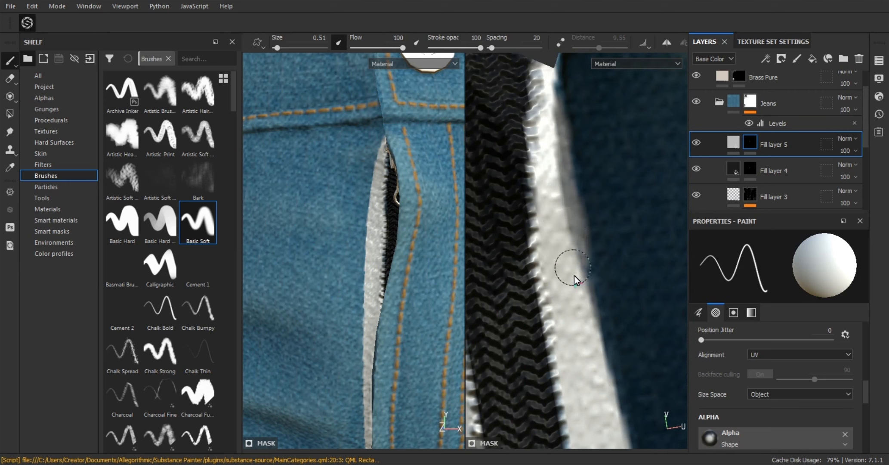
Step: Set Fill layer 5's base color to the mid grey 888888
{"action": "scroll", "coordinate": [572, 215], "scroll_direction": "down", "scroll_amount": 4}
{"action": "scroll", "coordinate": [347, 237], "scroll_direction": "down", "scroll_amount": 3}
{"action": "scroll", "coordinate": [347, 236], "scroll_direction": "down", "scroll_amount": 2}
{"action": "scroll", "coordinate": [330, 194], "scroll_direction": "up", "scroll_amount": 3}
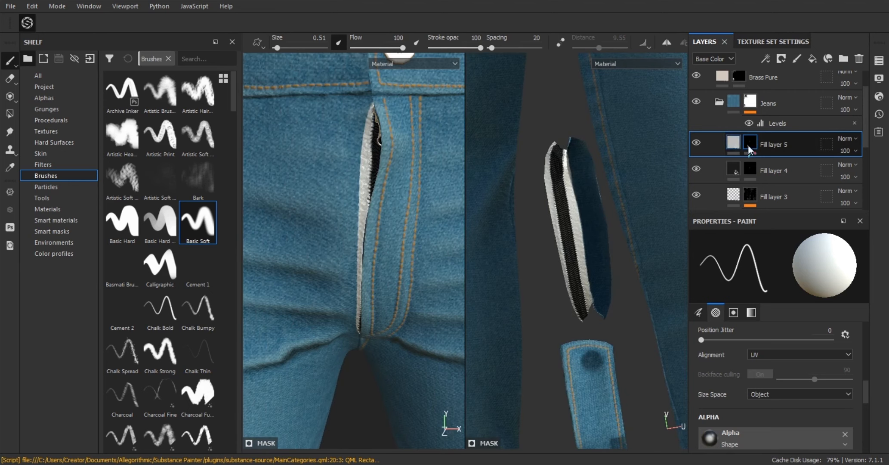
{"action": "left_click", "coordinate": [734, 142]}
{"action": "left_click", "coordinate": [777, 319]}
{"action": "left_click_drag", "start_coordinate": [728, 384], "coordinate": [725, 380]}
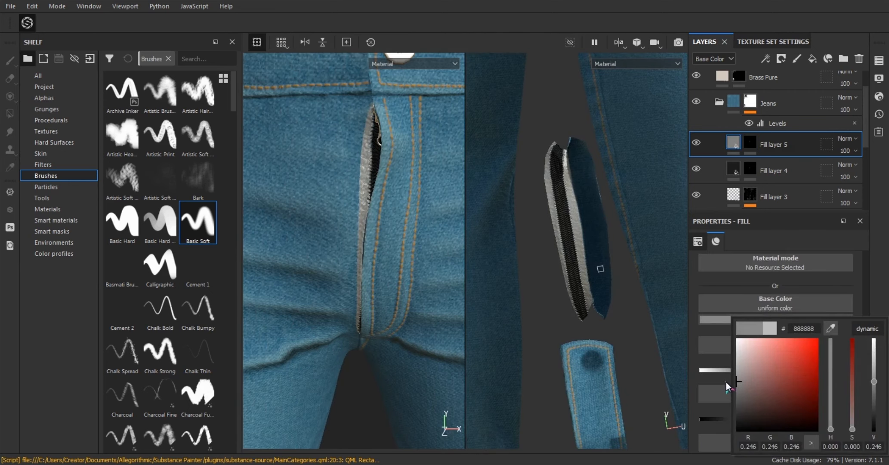
{"action": "scroll", "coordinate": [322, 214], "scroll_direction": "up", "scroll_amount": 5}
{"action": "scroll", "coordinate": [323, 216], "scroll_direction": "down", "scroll_amount": 2}
{"action": "scroll", "coordinate": [576, 229], "scroll_direction": "up", "scroll_amount": 5}
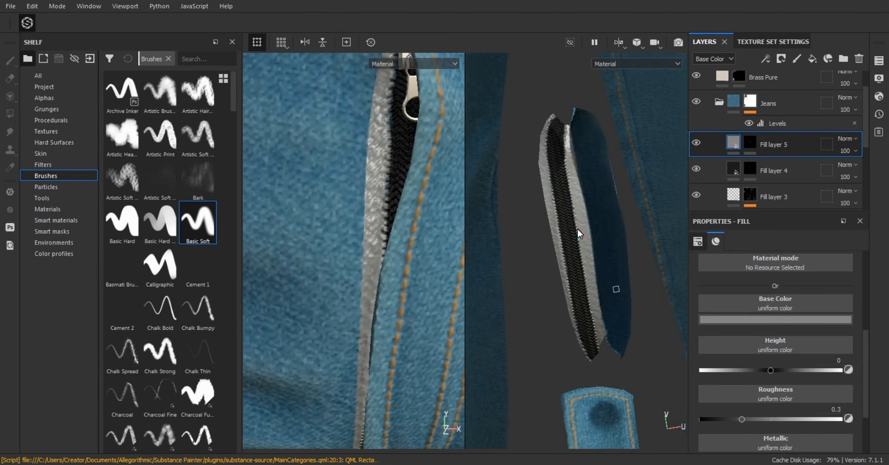
Step: Select Folder 1's mask and paint the denim texture out of the upper grey strips with a black brush at size 1
{"action": "scroll", "coordinate": [765, 188], "scroll_direction": "down", "scroll_amount": 5}
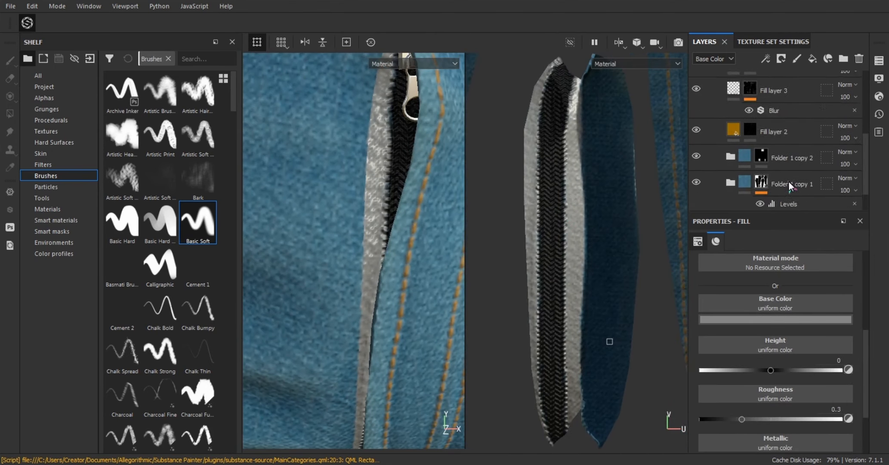
{"action": "left_click", "coordinate": [726, 195]}
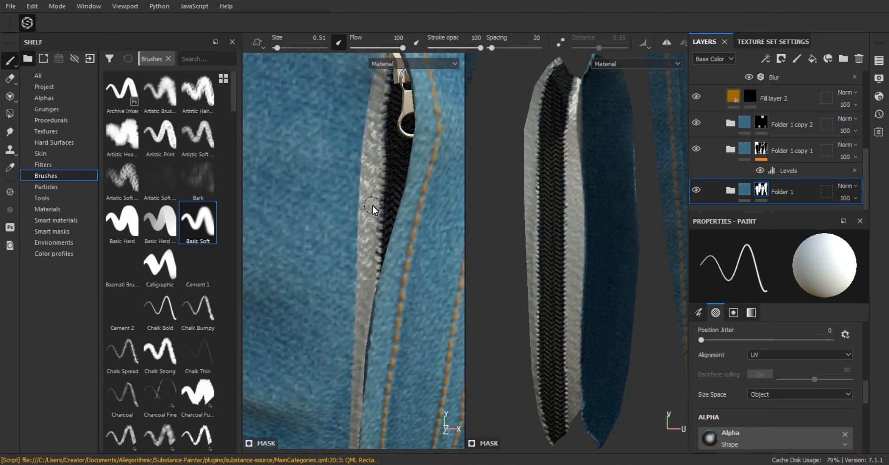
{"action": "middle_click_drag", "start_coordinate": [553, 72], "coordinate": [553, 150], "text": "alt"}
{"action": "scroll", "coordinate": [554, 150], "scroll_direction": "up", "scroll_amount": 3}
{"action": "key", "text": "bracketright"}
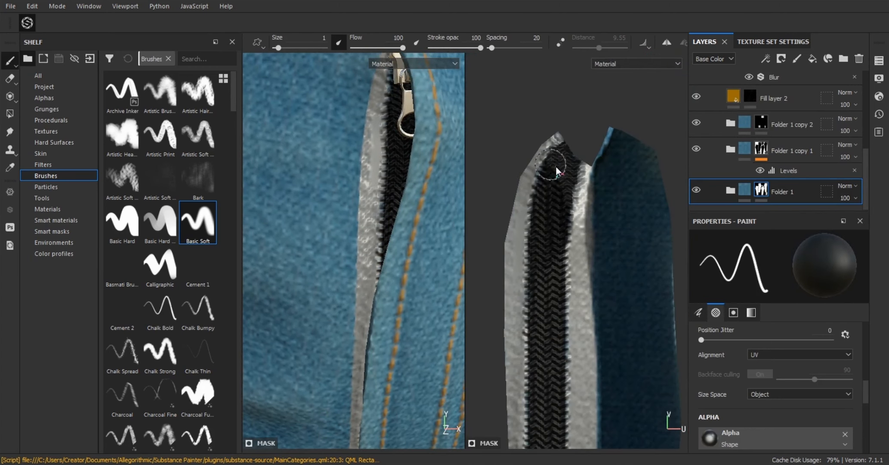
{"action": "mouse_move", "coordinate": [555, 166]}
{"action": "left_mouse_down"}
{"action": "mouse_move", "coordinate": [561, 155]}
{"action": "mouse_move", "coordinate": [512, 372]}
{"action": "left_mouse_up"}
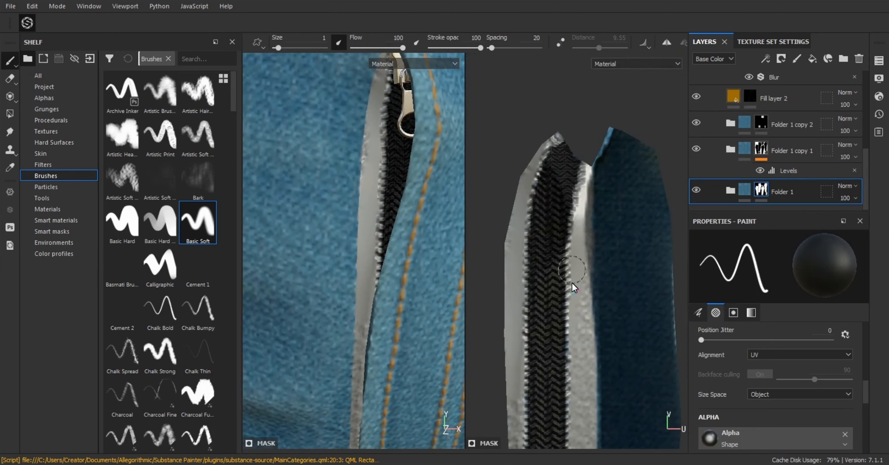
Step: Continue removing the denim texture from both grey strips along their middle and lower sections on Folder 1's mask
{"action": "middle_click_drag", "start_coordinate": [577, 387], "coordinate": [579, 199], "text": "alt"}
{"action": "middle_click_drag", "start_coordinate": [559, 70], "coordinate": [547, 242], "text": "alt"}
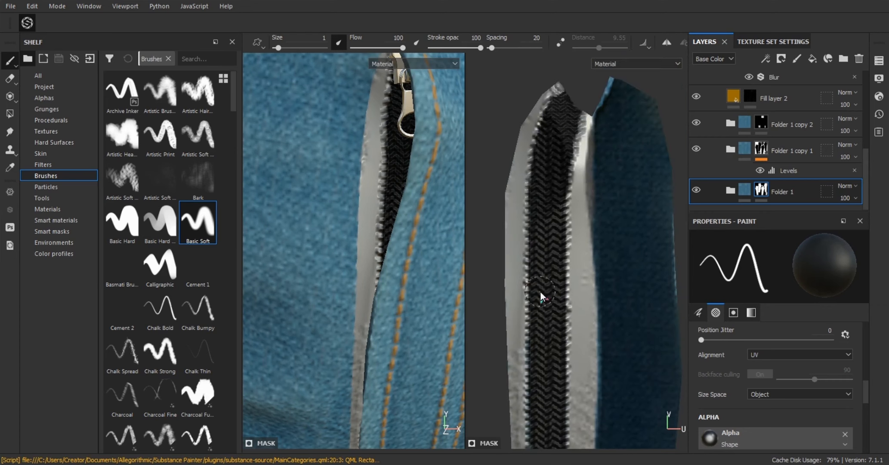
{"action": "middle_click_drag", "start_coordinate": [540, 292], "coordinate": [540, 94], "text": "alt"}
{"action": "left_click_drag", "start_coordinate": [519, 224], "coordinate": [524, 309]}
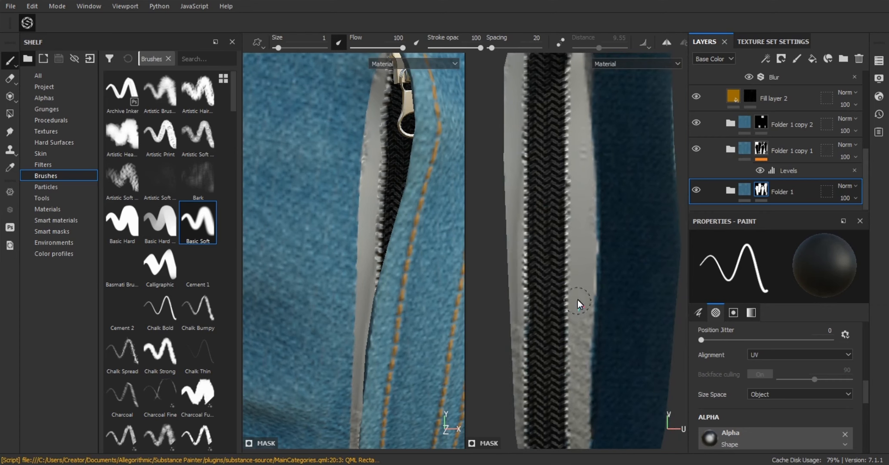
{"action": "scroll", "coordinate": [565, 298], "scroll_direction": "up", "scroll_amount": 1}
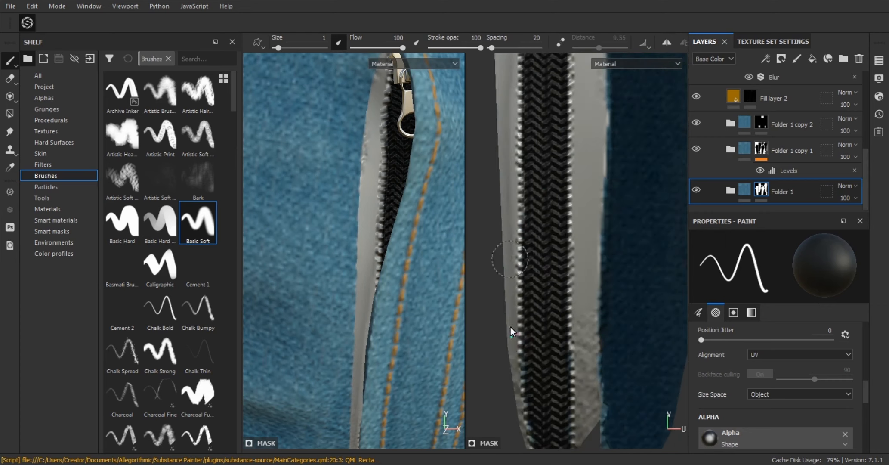
{"action": "left_click_drag", "start_coordinate": [510, 327], "coordinate": [524, 404]}
{"action": "middle_click_drag", "start_coordinate": [525, 406], "coordinate": [529, 322], "text": "alt"}
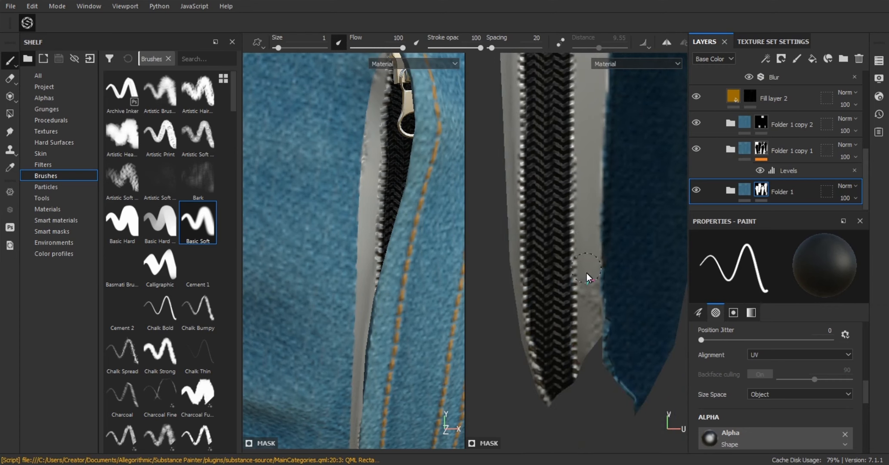
{"action": "middle_click_drag", "start_coordinate": [555, 218], "coordinate": [553, 350], "text": "alt"}
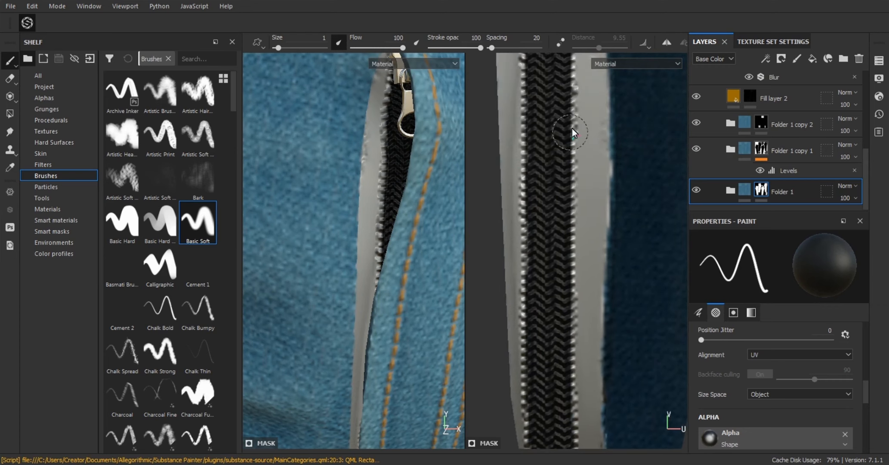
Step: Reduce the brush size to 0.48 and clean the denim texture off the outer strip's top edge
{"action": "scroll", "coordinate": [593, 120], "scroll_direction": "down", "scroll_amount": 3}
{"action": "middle_click_drag", "start_coordinate": [588, 125], "coordinate": [571, 220], "text": "alt"}
{"action": "scroll", "coordinate": [571, 221], "scroll_direction": "up", "scroll_amount": 3}
{"action": "right_click_drag", "start_coordinate": [595, 268], "coordinate": [596, 285], "text": "ctrl"}
{"action": "middle_click_drag", "start_coordinate": [578, 73], "coordinate": [571, 189], "text": "alt"}
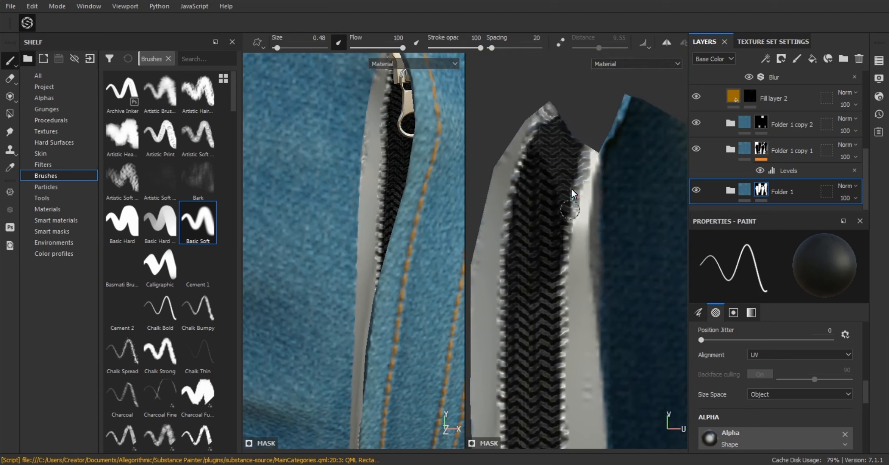
{"action": "left_click_drag", "start_coordinate": [506, 154], "coordinate": [539, 118]}
{"action": "middle_click_drag", "start_coordinate": [556, 232], "coordinate": [602, 211], "text": "alt"}
{"action": "scroll", "coordinate": [522, 215], "scroll_direction": "down", "scroll_amount": 3}
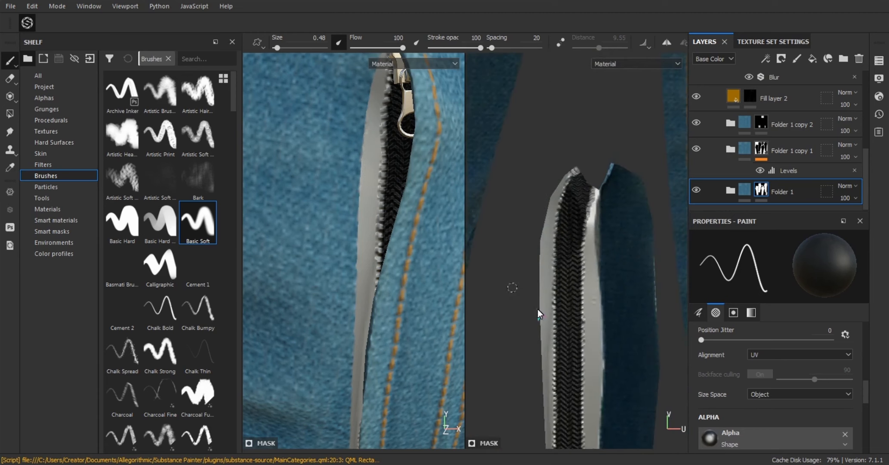
Step: Toggle Fill layer 5's visibility off and on to check the grey strips beside the zipper tape
{"action": "scroll", "coordinate": [516, 297], "scroll_direction": "down", "scroll_amount": 1}
{"action": "scroll", "coordinate": [316, 246], "scroll_direction": "down", "scroll_amount": 3}
{"action": "left_click_drag", "start_coordinate": [380, 316], "coordinate": [411, 365], "text": "alt"}
{"action": "scroll", "coordinate": [412, 364], "scroll_direction": "up", "scroll_amount": 3}
{"action": "scroll", "coordinate": [734, 151], "scroll_direction": "up", "scroll_amount": 5}
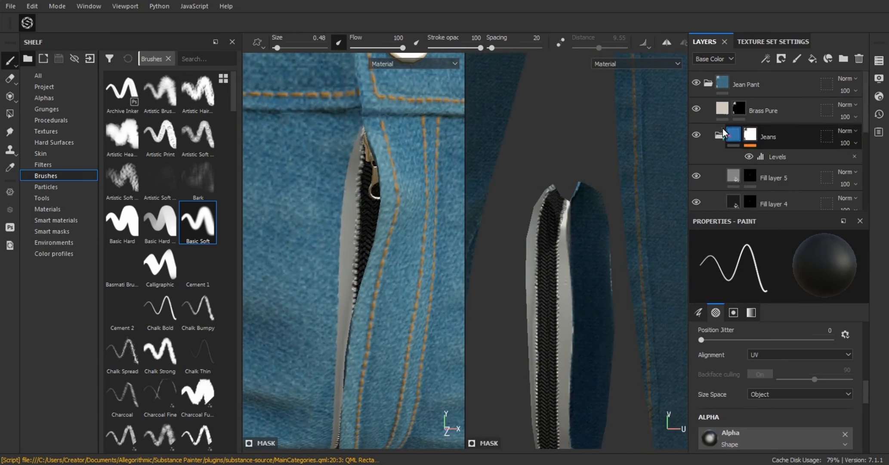
{"action": "left_click", "coordinate": [728, 174]}
{"action": "left_click", "coordinate": [696, 177]}
{"action": "left_click", "coordinate": [697, 176]}
Step: Set Fill layer 5's roughness to 0.8 and lower its height to -0.3385
{"action": "left_click", "coordinate": [731, 173]}
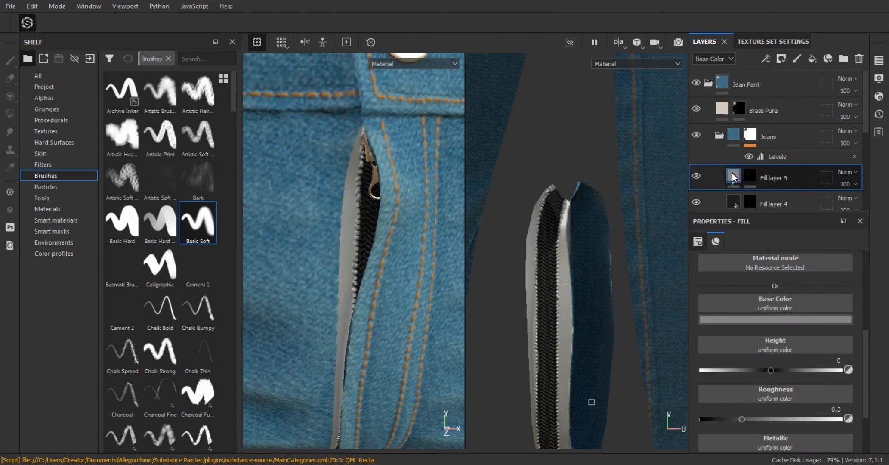
{"action": "left_click", "coordinate": [766, 418]}
{"action": "left_click_drag", "start_coordinate": [766, 420], "coordinate": [809, 419]}
{"action": "type", "text": "."}
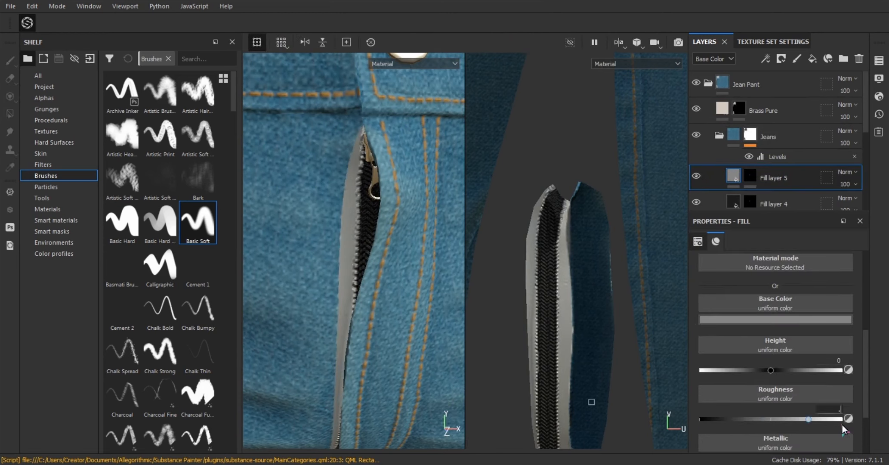
{"action": "type", "text": "8"}
{"action": "key", "text": "Return"}
{"action": "left_click_drag", "start_coordinate": [770, 371], "coordinate": [745, 380]}
{"action": "scroll", "coordinate": [494, 386], "scroll_direction": "up", "scroll_amount": 2}
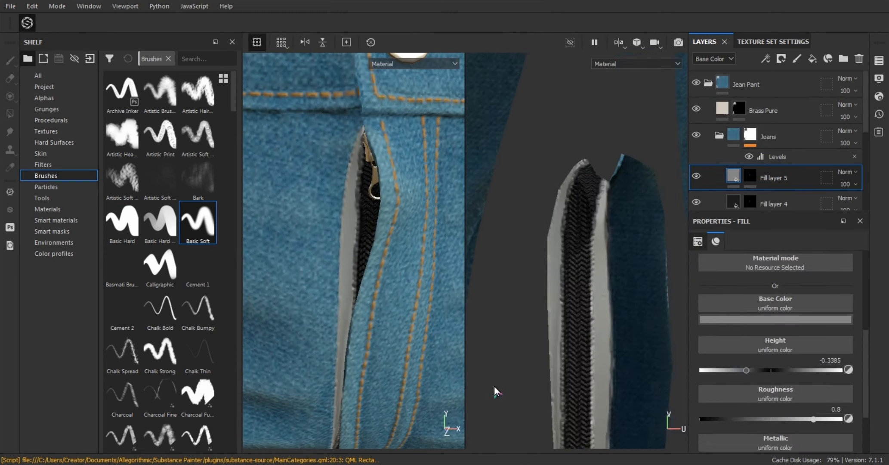
Step: Inspect the recessed grey strips and zipper tape from several angles and under different lighting directions
{"action": "left_click_drag", "start_coordinate": [379, 241], "coordinate": [339, 202], "text": "alt"}
{"action": "right_click_drag", "start_coordinate": [339, 203], "coordinate": [315, 162], "text": "shift"}
{"action": "left_click_drag", "start_coordinate": [315, 162], "coordinate": [318, 194], "text": "alt"}
{"action": "middle_click_drag", "start_coordinate": [553, 279], "coordinate": [558, 214], "text": "alt"}
{"action": "right_click_drag", "start_coordinate": [560, 223], "coordinate": [520, 262], "text": "shift"}
{"action": "scroll", "coordinate": [564, 288], "scroll_direction": "down", "scroll_amount": 2}
{"action": "middle_click_drag", "start_coordinate": [565, 288], "coordinate": [563, 169], "text": "alt"}
{"action": "scroll", "coordinate": [563, 169], "scroll_direction": "up", "scroll_amount": 2}
{"action": "left_click_drag", "start_coordinate": [372, 254], "coordinate": [327, 234], "text": "alt"}
{"action": "scroll", "coordinate": [337, 279], "scroll_direction": "down", "scroll_amount": 3}
{"action": "scroll", "coordinate": [336, 214], "scroll_direction": "up", "scroll_amount": 3}
{"action": "scroll", "coordinate": [335, 213], "scroll_direction": "up", "scroll_amount": 2}
{"action": "middle_click_drag", "start_coordinate": [579, 114], "coordinate": [590, 236], "text": "alt"}
{"action": "right_click_drag", "start_coordinate": [590, 236], "coordinate": [494, 189], "text": "shift"}
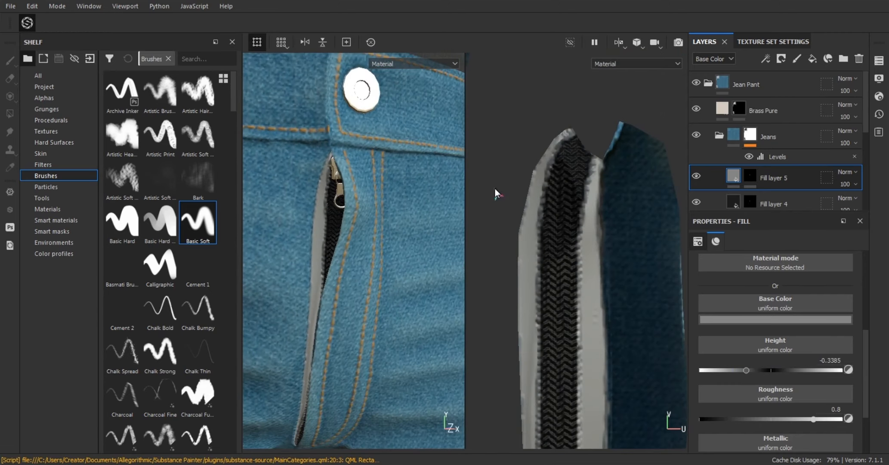
Step: Toggle Fill layer 4's visibility off and on, and review the zipper area and the whole jeans from the front
{"action": "scroll", "coordinate": [575, 200], "scroll_direction": "up", "scroll_amount": 2}
{"action": "left_click", "coordinate": [696, 203]}
{"action": "left_click", "coordinate": [696, 203]}
{"action": "scroll", "coordinate": [589, 290], "scroll_direction": "down", "scroll_amount": 4}
{"action": "middle_click_drag", "start_coordinate": [589, 290], "coordinate": [558, 181], "text": "alt"}
{"action": "scroll", "coordinate": [558, 181], "scroll_direction": "up", "scroll_amount": 1}
{"action": "scroll", "coordinate": [350, 220], "scroll_direction": "down", "scroll_amount": 6}
{"action": "left_click_drag", "start_coordinate": [351, 220], "coordinate": [249, 207], "text": "alt"}
{"action": "scroll", "coordinate": [374, 241], "scroll_direction": "down", "scroll_amount": 2}
{"action": "middle_click_drag", "start_coordinate": [373, 241], "coordinate": [357, 199], "text": "alt"}
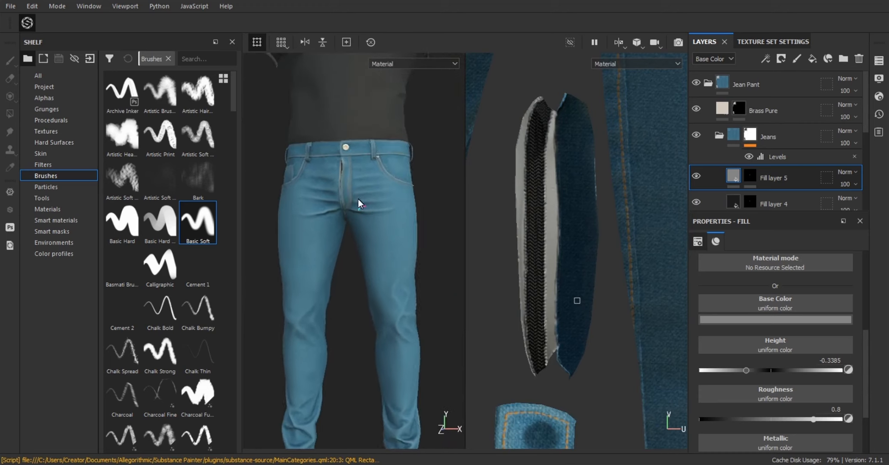
Step: Show only the 3D view with the panels hidden and frame the T-shirt's neckline and sleeves
{"action": "key", "text": "Tab"}
{"action": "left_click", "coordinate": [800, 42]}
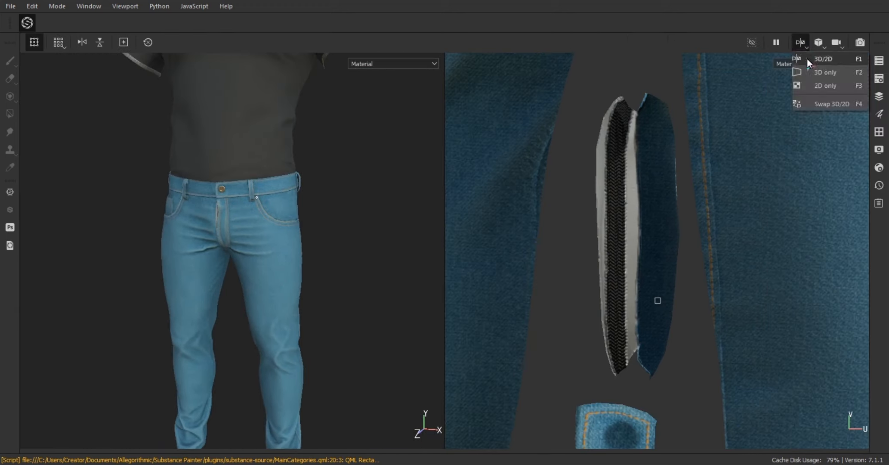
{"action": "left_click", "coordinate": [810, 72]}
{"action": "middle_click_drag", "start_coordinate": [434, 97], "coordinate": [426, 179], "text": "alt"}
{"action": "right_click_drag", "start_coordinate": [426, 179], "coordinate": [543, 188], "text": "alt"}
{"action": "middle_click_drag", "start_coordinate": [466, 140], "coordinate": [449, 188], "text": "alt"}
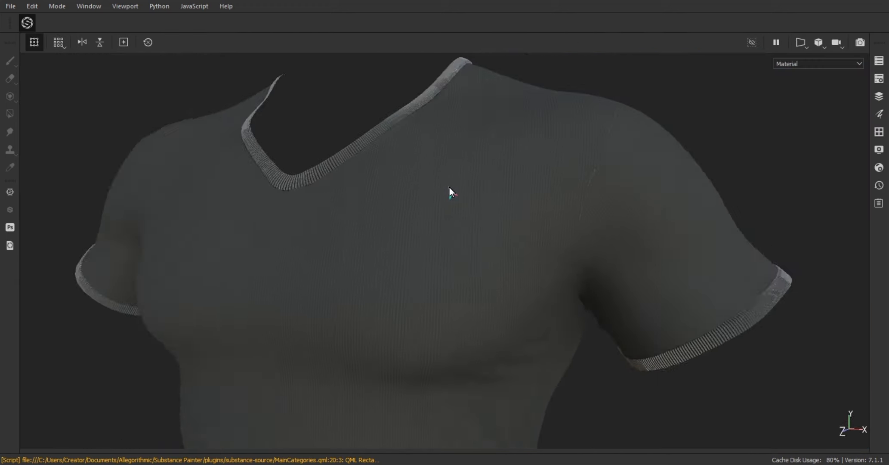
Step: Restore the panels, collapse the Jeans and Jean Pant folders, and review the jeans' waistband and front pockets
{"action": "key", "text": "Tab"}
{"action": "left_click", "coordinate": [718, 136]}
{"action": "scroll", "coordinate": [491, 258], "scroll_direction": "down", "scroll_amount": 4}
{"action": "middle_click_drag", "start_coordinate": [490, 297], "coordinate": [483, 105], "text": "alt"}
{"action": "left_click_drag", "start_coordinate": [482, 106], "coordinate": [435, 125], "text": "alt"}
{"action": "right_click_drag", "start_coordinate": [435, 172], "coordinate": [530, 219], "text": "alt"}
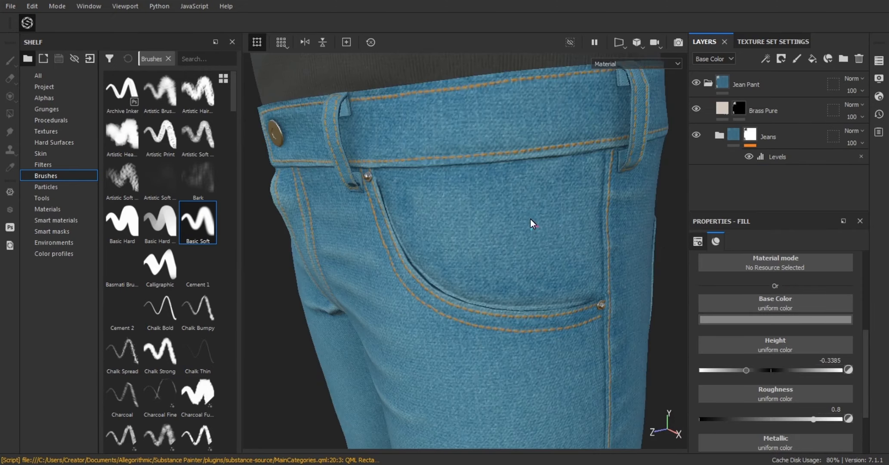
{"action": "left_click_drag", "start_coordinate": [530, 219], "coordinate": [418, 189], "text": "alt"}
{"action": "right_click_drag", "start_coordinate": [417, 190], "coordinate": [391, 209], "text": "alt"}
{"action": "middle_click_drag", "start_coordinate": [516, 249], "coordinate": [422, 182], "text": "alt"}
{"action": "left_click_drag", "start_coordinate": [533, 177], "coordinate": [415, 236], "text": "alt"}
{"action": "left_click", "coordinate": [707, 83]}
{"action": "left_click", "coordinate": [706, 79]}
{"action": "left_click", "coordinate": [706, 79]}
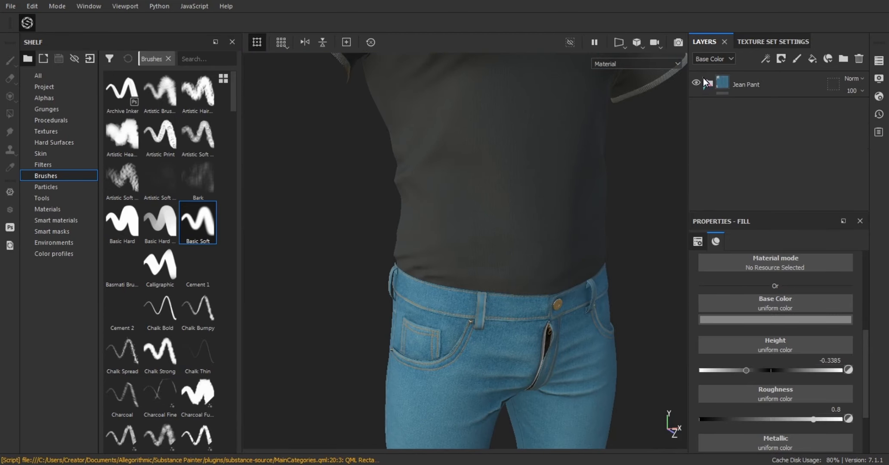
Step: Reset the interface layout with the Shelf docked vertically beside the viewport, and make t_shirt_SHD the active texture set
{"action": "left_click", "coordinate": [773, 41]}
{"action": "left_click", "coordinate": [710, 41]}
{"action": "key", "text": "f"}
{"action": "left_click", "coordinate": [126, 6]}
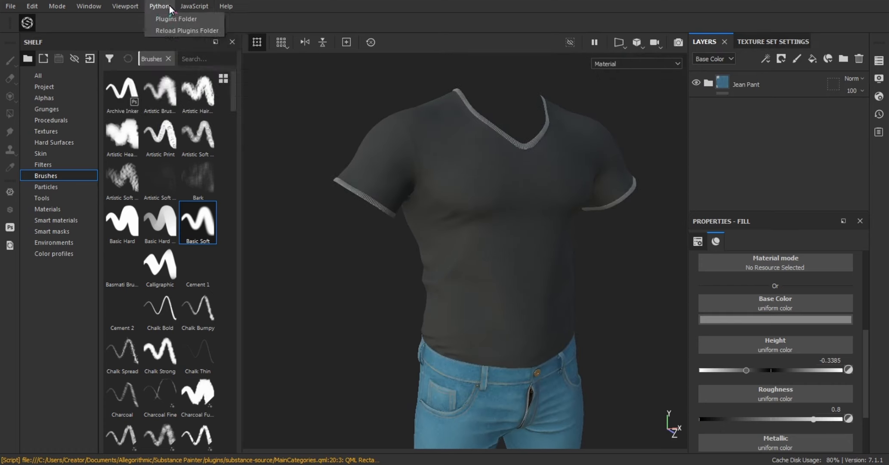
{"action": "left_click", "coordinate": [93, 58]}
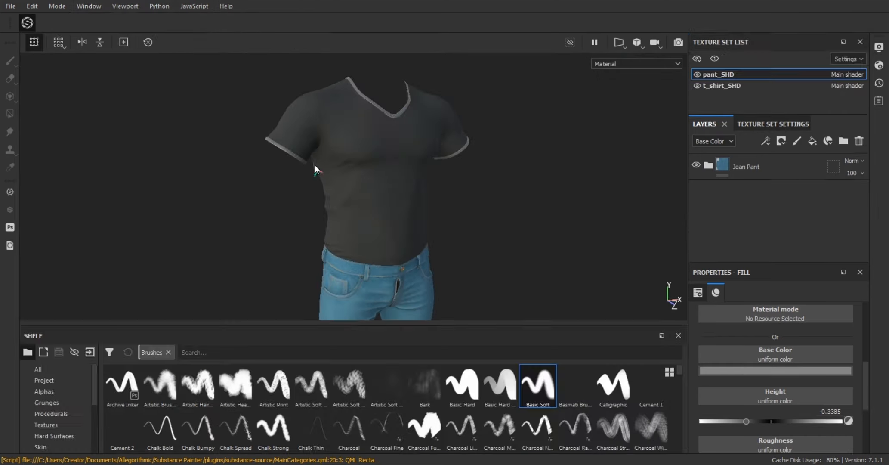
{"action": "left_click_drag", "start_coordinate": [81, 335], "coordinate": [50, 103]}
{"action": "right_click", "coordinate": [522, 172], "text": "ctrl+alt"}
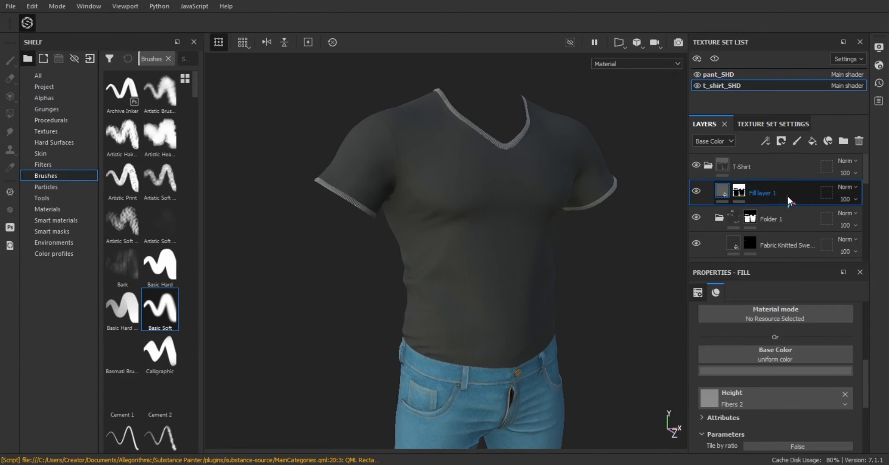
{"action": "scroll", "coordinate": [787, 199], "scroll_direction": "down", "scroll_amount": 8}
{"action": "left_click", "coordinate": [803, 250]}
{"action": "left_click", "coordinate": [812, 141]}
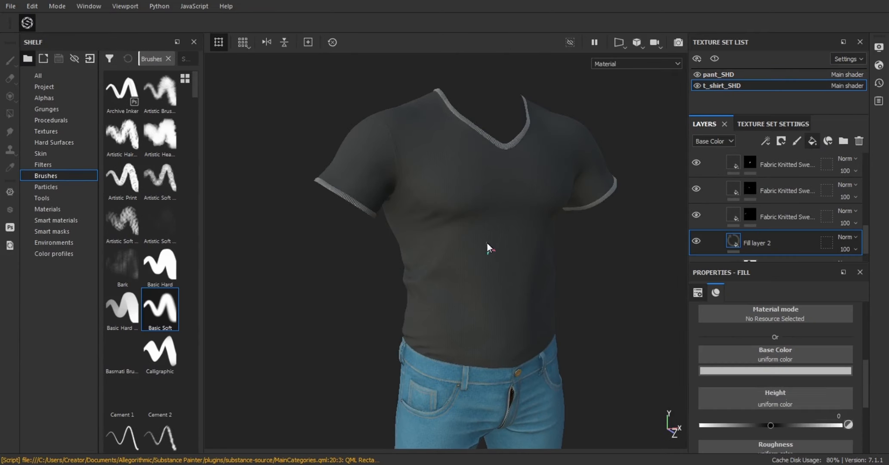
{"action": "left_click_drag", "start_coordinate": [607, 218], "coordinate": [547, 250], "text": "alt"}
{"action": "scroll", "coordinate": [796, 229], "scroll_direction": "up", "scroll_amount": 4}
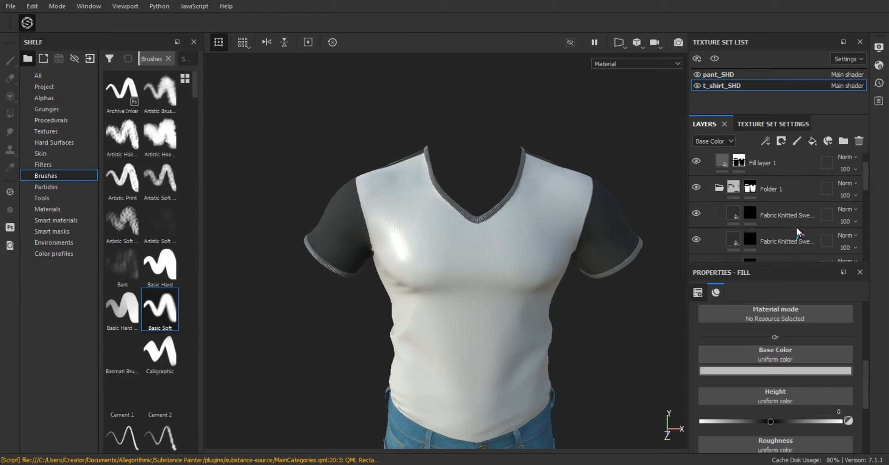
{"action": "scroll", "coordinate": [797, 230], "scroll_direction": "down", "scroll_amount": 5}
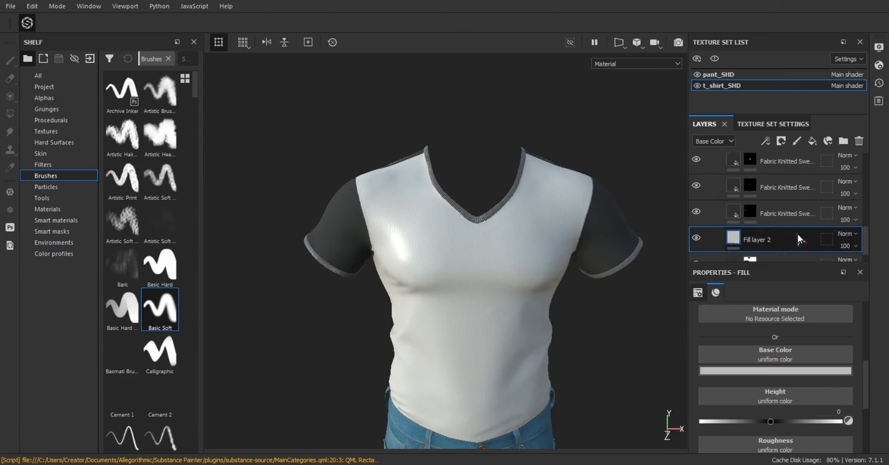
{"action": "left_click", "coordinate": [812, 141]}
{"action": "key", "text": "ctrl+z"}
{"action": "key", "text": "ctrl+z"}
Step: Add a new fill layer to the T-Shirt folder and place it below Folder 1
{"action": "scroll", "coordinate": [786, 190], "scroll_direction": "up", "scroll_amount": 4}
{"action": "scroll", "coordinate": [786, 190], "scroll_direction": "up", "scroll_amount": 2}
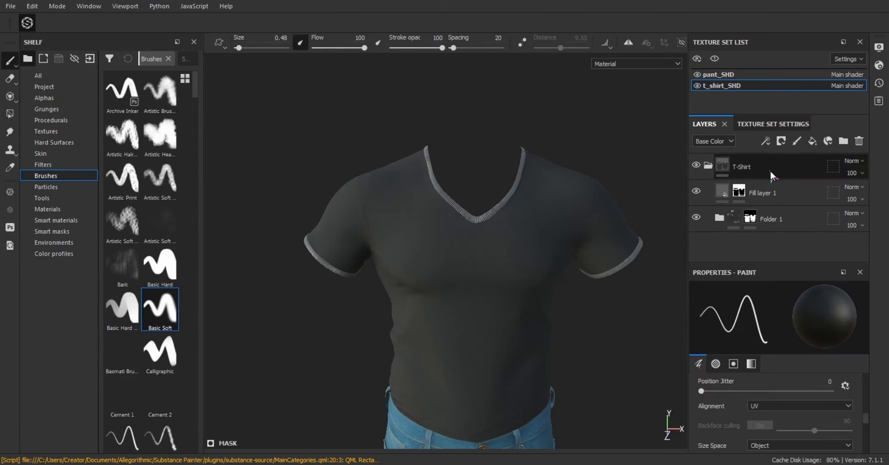
{"action": "left_click", "coordinate": [812, 141]}
{"action": "left_click", "coordinate": [808, 141]}
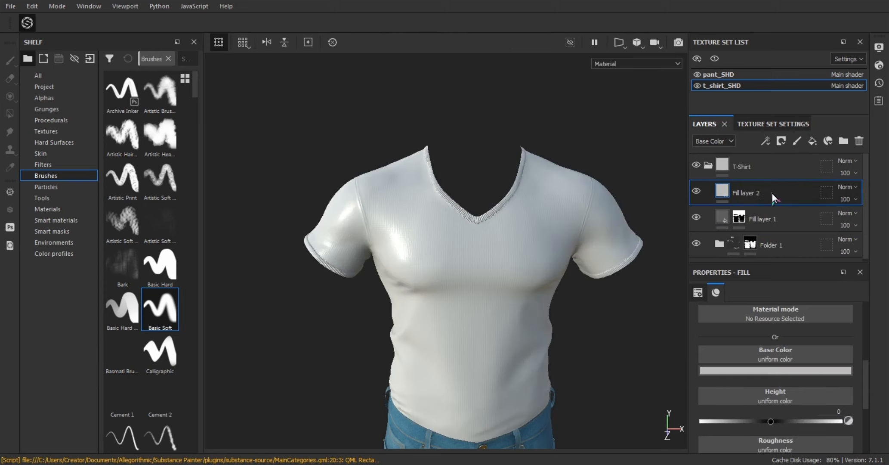
{"action": "left_click", "coordinate": [779, 214]}
{"action": "left_click_drag", "start_coordinate": [789, 182], "coordinate": [791, 243]}
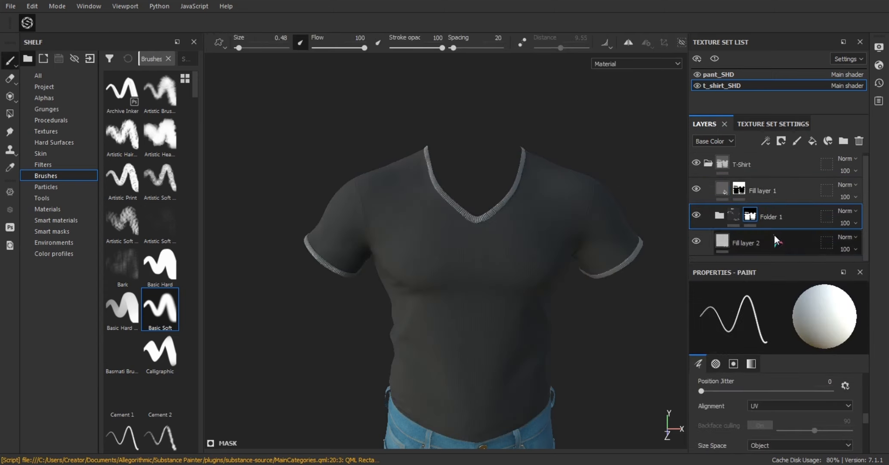
Step: Set Fill layer 2's base color to black and check the shirt's shoulder and sleeve up close
{"action": "scroll", "coordinate": [488, 232], "scroll_direction": "up", "scroll_amount": 5}
{"action": "left_click", "coordinate": [774, 370]}
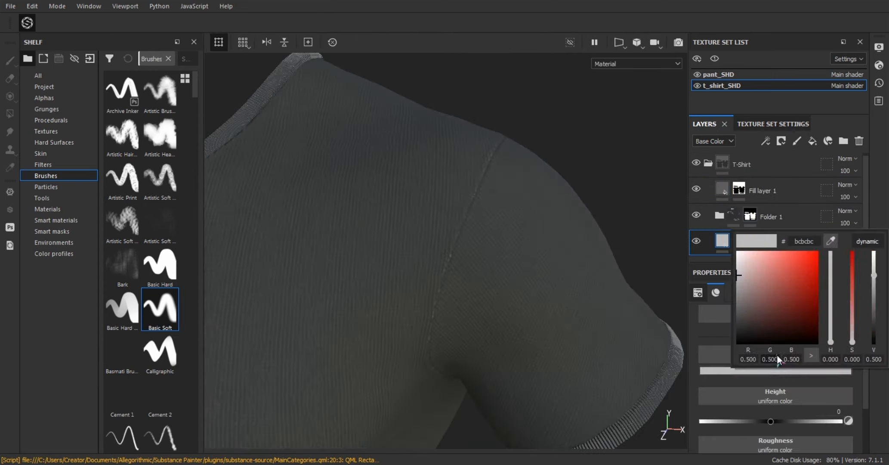
{"action": "left_click_drag", "start_coordinate": [774, 340], "coordinate": [734, 339]}
{"action": "scroll", "coordinate": [447, 260], "scroll_direction": "down", "scroll_amount": 5}
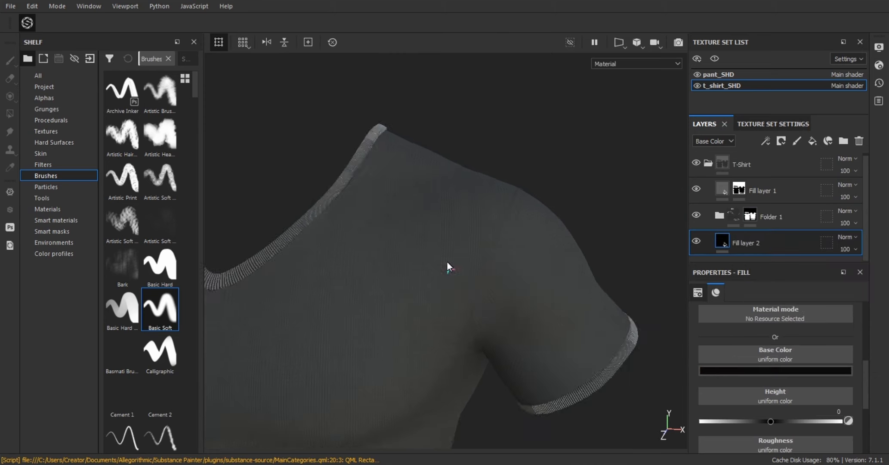
{"action": "middle_click_drag", "start_coordinate": [446, 260], "coordinate": [467, 180], "text": "alt"}
{"action": "scroll", "coordinate": [412, 217], "scroll_direction": "up", "scroll_amount": 6}
{"action": "scroll", "coordinate": [412, 217], "scroll_direction": "down", "scroll_amount": 3}
{"action": "left_click_drag", "start_coordinate": [442, 269], "coordinate": [370, 217], "text": "alt"}
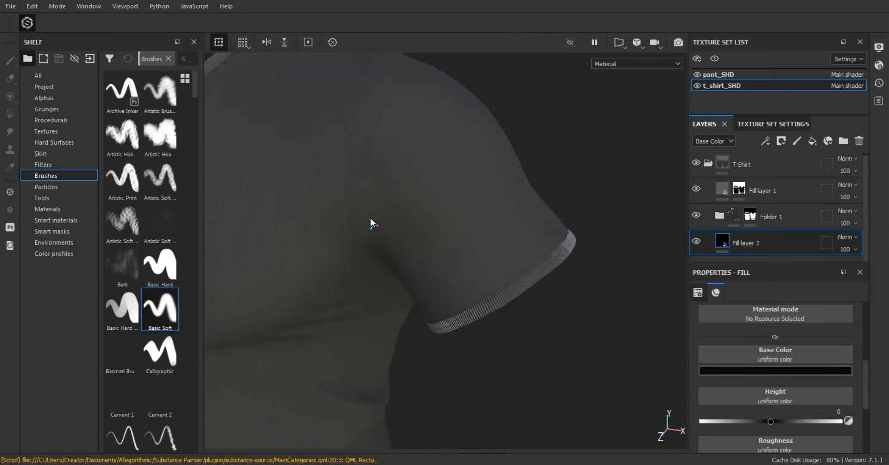
{"action": "scroll", "coordinate": [400, 294], "scroll_direction": "up", "scroll_amount": 4}
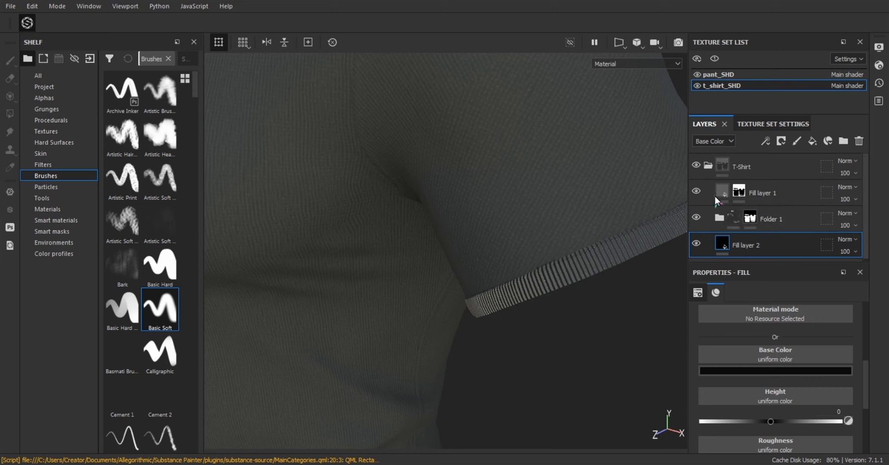
Step: Toggle Fill layer 1's visibility to compare, and lower the layer's opacity in the Height channel to 22
{"action": "left_click", "coordinate": [697, 191]}
{"action": "left_click", "coordinate": [697, 190]}
{"action": "left_click", "coordinate": [765, 193]}
{"action": "scroll", "coordinate": [802, 383], "scroll_direction": "down", "scroll_amount": 1}
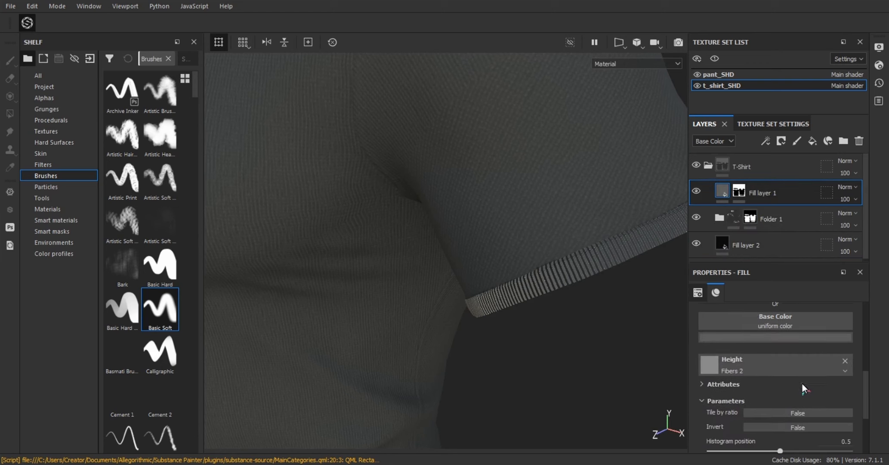
{"action": "left_click", "coordinate": [712, 141]}
{"action": "left_click", "coordinate": [705, 159]}
{"action": "left_click", "coordinate": [849, 199]}
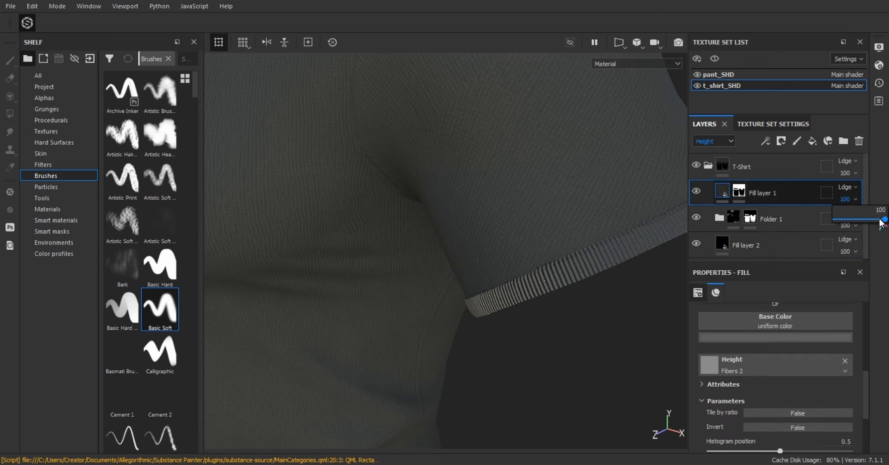
{"action": "left_click_drag", "start_coordinate": [880, 220], "coordinate": [846, 227]}
Step: Set Fill layer 1's roughness to 0.8 while checking the ribbed trim up close
{"action": "left_click_drag", "start_coordinate": [550, 217], "coordinate": [527, 170], "text": "alt"}
{"action": "scroll", "coordinate": [497, 261], "scroll_direction": "up", "scroll_amount": 3}
{"action": "scroll", "coordinate": [800, 347], "scroll_direction": "up", "scroll_amount": 4}
{"action": "scroll", "coordinate": [792, 397], "scroll_direction": "down", "scroll_amount": 5}
{"action": "scroll", "coordinate": [793, 397], "scroll_direction": "down", "scroll_amount": 2}
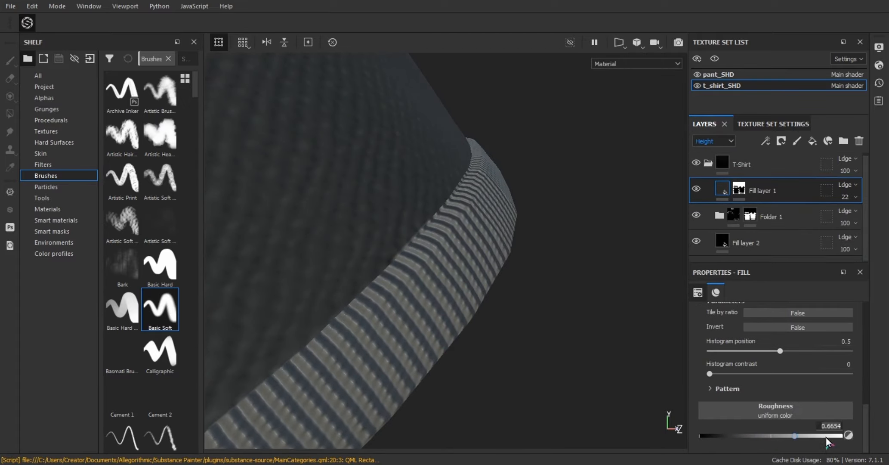
{"action": "key", "text": "Return"}
Step: Reduce Fill layer 1's Height channel opacity to 9
{"action": "left_click_drag", "start_coordinate": [514, 247], "coordinate": [214, 224], "text": "alt"}
{"action": "right_click_drag", "start_coordinate": [214, 224], "coordinate": [864, 203], "text": "alt"}
{"action": "left_click", "coordinate": [855, 197]}
{"action": "left_click_drag", "start_coordinate": [847, 217], "coordinate": [838, 218]}
Step: Inspect the T-shirt's fabric and ribbed trim from several angles and under a different lighting direction
{"action": "right_click_drag", "start_coordinate": [594, 240], "coordinate": [438, 279], "text": "alt"}
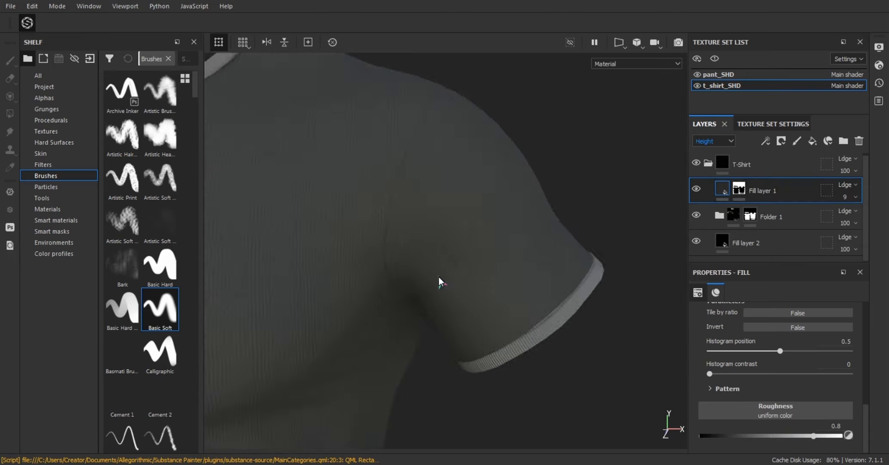
{"action": "middle_click_drag", "start_coordinate": [438, 280], "coordinate": [486, 301], "text": "alt"}
{"action": "right_click_drag", "start_coordinate": [486, 301], "coordinate": [525, 255], "text": "alt"}
{"action": "left_click_drag", "start_coordinate": [524, 253], "coordinate": [570, 266], "text": "alt"}
{"action": "right_click_drag", "start_coordinate": [570, 266], "coordinate": [333, 278], "text": "shift"}
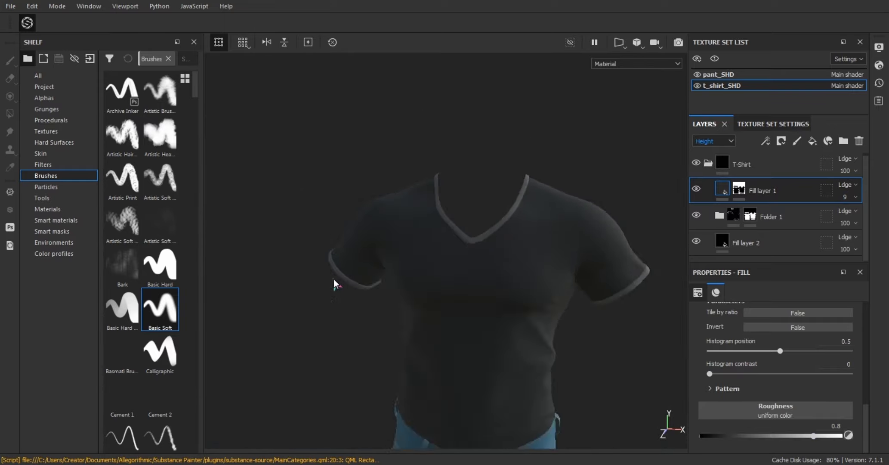
{"action": "left_click_drag", "start_coordinate": [333, 278], "coordinate": [284, 293], "text": "alt"}
{"action": "right_click_drag", "start_coordinate": [284, 292], "coordinate": [412, 324], "text": "alt"}
{"action": "left_click_drag", "start_coordinate": [413, 325], "coordinate": [457, 170], "text": "alt"}
{"action": "right_click_drag", "start_coordinate": [457, 170], "coordinate": [436, 259], "text": "alt"}
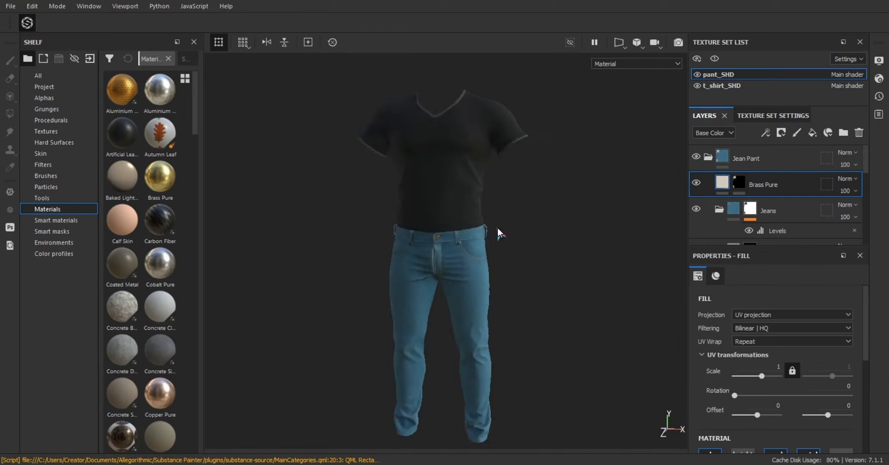
Step: Examine the jeans' fly, button, pocket stitching and denim weave at close range and under changed lighting
{"action": "right_click_drag", "start_coordinate": [530, 221], "coordinate": [311, 328], "text": "alt"}
{"action": "middle_click_drag", "start_coordinate": [311, 328], "coordinate": [521, 302], "text": "alt"}
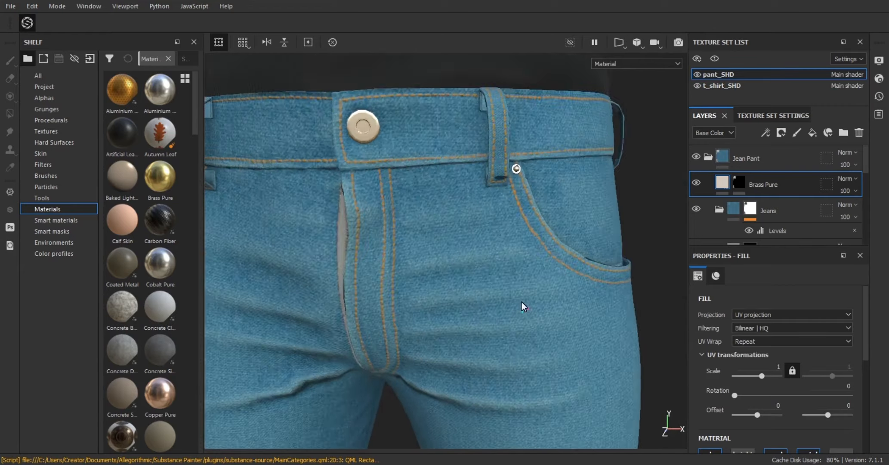
{"action": "right_click_drag", "start_coordinate": [467, 259], "coordinate": [558, 332], "text": "alt"}
{"action": "left_click_drag", "start_coordinate": [558, 332], "coordinate": [526, 274], "text": "alt"}
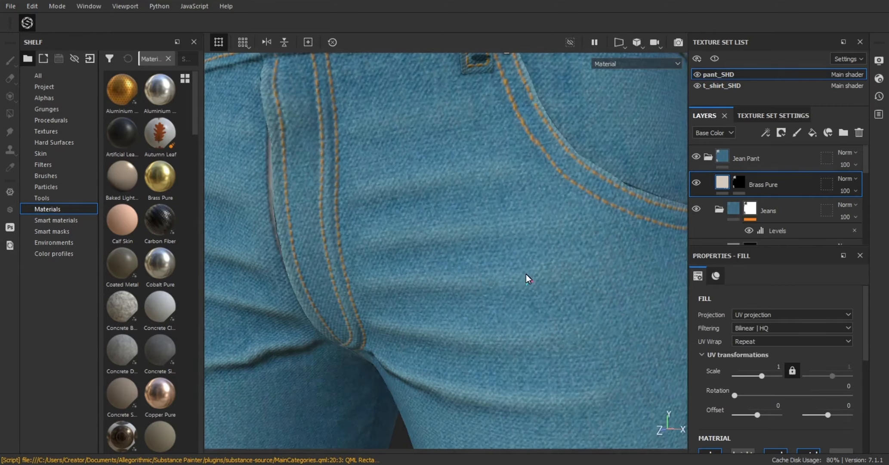
{"action": "right_click_drag", "start_coordinate": [525, 274], "coordinate": [388, 178], "text": "alt"}
{"action": "middle_click_drag", "start_coordinate": [475, 340], "coordinate": [483, 226], "text": "alt"}
{"action": "right_click_drag", "start_coordinate": [483, 227], "coordinate": [483, 273], "text": "alt"}
{"action": "left_click_drag", "start_coordinate": [483, 272], "coordinate": [575, 260], "text": "alt"}
{"action": "middle_click_drag", "start_coordinate": [559, 86], "coordinate": [449, 227], "text": "alt"}
{"action": "right_click_drag", "start_coordinate": [449, 227], "coordinate": [478, 252], "text": "alt"}
{"action": "left_click_drag", "start_coordinate": [477, 252], "coordinate": [445, 265], "text": "alt"}
{"action": "right_click_drag", "start_coordinate": [445, 264], "coordinate": [478, 277], "text": "alt"}
{"action": "right_click_drag", "start_coordinate": [477, 278], "coordinate": [549, 290], "text": "shift"}
{"action": "left_click_drag", "start_coordinate": [549, 290], "coordinate": [532, 301], "text": "alt"}
{"action": "middle_click_drag", "start_coordinate": [500, 359], "coordinate": [460, 198], "text": "alt"}
{"action": "right_click_drag", "start_coordinate": [461, 198], "coordinate": [444, 206], "text": "alt"}
{"action": "middle_click_drag", "start_coordinate": [444, 206], "coordinate": [430, 327], "text": "alt"}
{"action": "left_click_drag", "start_coordinate": [430, 267], "coordinate": [318, 232], "text": "alt"}
{"action": "right_click_drag", "start_coordinate": [318, 232], "coordinate": [473, 172], "text": "alt"}
{"action": "middle_click_drag", "start_coordinate": [486, 159], "coordinate": [441, 246], "text": "alt"}
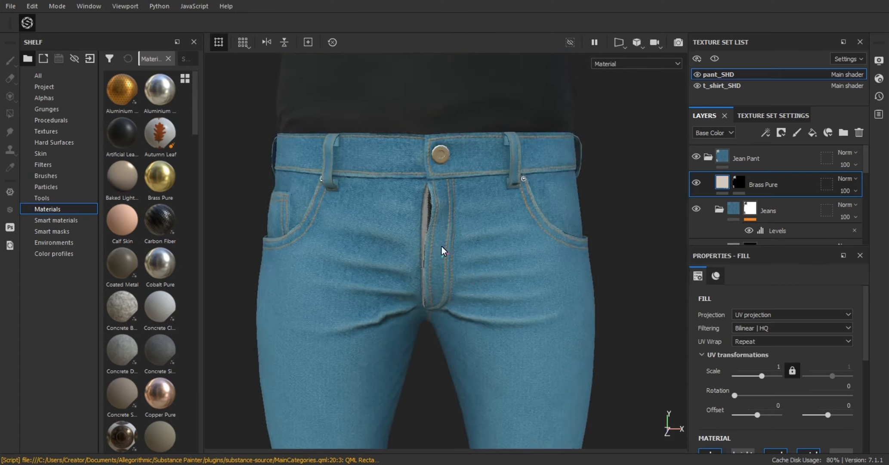
Step: Examine the jeans' waistband, belt loops and side seams from the front, side and back
{"action": "mouse_move", "coordinate": [441, 245]}
{"action": "left_mouse_down", "text": "alt"}
{"action": "mouse_move", "coordinate": [474, 263]}
{"action": "mouse_move", "coordinate": [443, 256]}
{"action": "left_mouse_up", "text": "alt"}
{"action": "right_click_drag", "start_coordinate": [443, 255], "coordinate": [316, 183], "text": "alt"}
{"action": "left_click_drag", "start_coordinate": [316, 182], "coordinate": [407, 241], "text": "alt"}
{"action": "right_click_drag", "start_coordinate": [407, 241], "coordinate": [559, 413], "text": "alt"}
{"action": "middle_click_drag", "start_coordinate": [365, 172], "coordinate": [412, 280], "text": "alt"}
{"action": "mouse_move", "coordinate": [411, 279]}
{"action": "left_mouse_down", "text": "alt"}
{"action": "mouse_move", "coordinate": [330, 273]}
{"action": "mouse_move", "coordinate": [411, 293]}
{"action": "left_mouse_up", "text": "alt"}
{"action": "right_click_drag", "start_coordinate": [411, 293], "coordinate": [312, 241], "text": "alt"}
{"action": "left_click_drag", "start_coordinate": [312, 232], "coordinate": [403, 181], "text": "alt"}
{"action": "right_click_drag", "start_coordinate": [404, 181], "coordinate": [353, 164], "text": "alt"}
{"action": "left_click_drag", "start_coordinate": [370, 241], "coordinate": [284, 257], "text": "alt"}
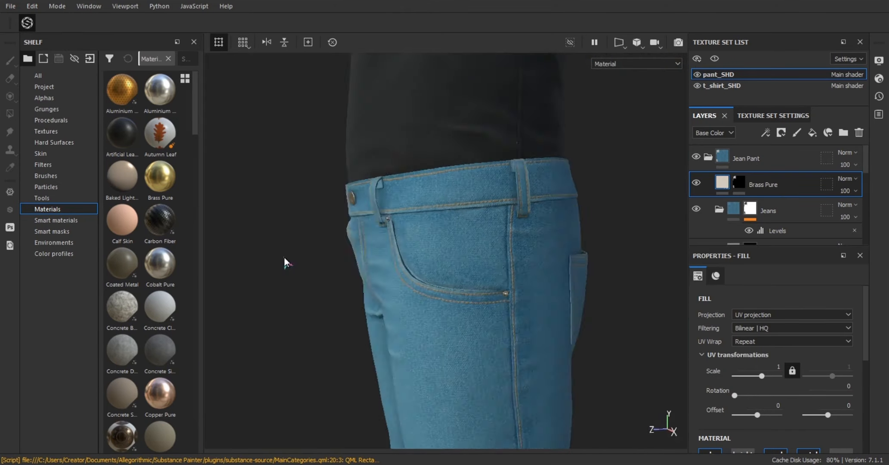
{"action": "left_click_drag", "start_coordinate": [512, 258], "coordinate": [428, 257], "text": "alt"}
{"action": "right_click_drag", "start_coordinate": [428, 256], "coordinate": [533, 365], "text": "alt"}
{"action": "right_click_drag", "start_coordinate": [473, 271], "coordinate": [340, 288], "text": "shift"}
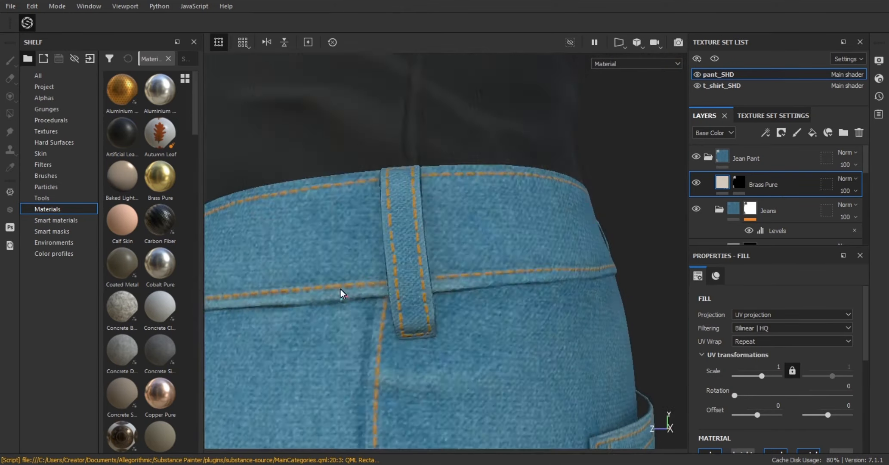
{"action": "left_click_drag", "start_coordinate": [341, 288], "coordinate": [455, 287], "text": "alt"}
{"action": "right_click_drag", "start_coordinate": [455, 287], "coordinate": [179, 246], "text": "alt"}
{"action": "left_click_drag", "start_coordinate": [365, 262], "coordinate": [424, 271], "text": "alt"}
Step: Open the texture export settings and remove the Height and Emissive output maps from the Arnold (AiStandard) template
{"action": "left_click", "coordinate": [10, 6]}
{"action": "left_click", "coordinate": [20, 179]}
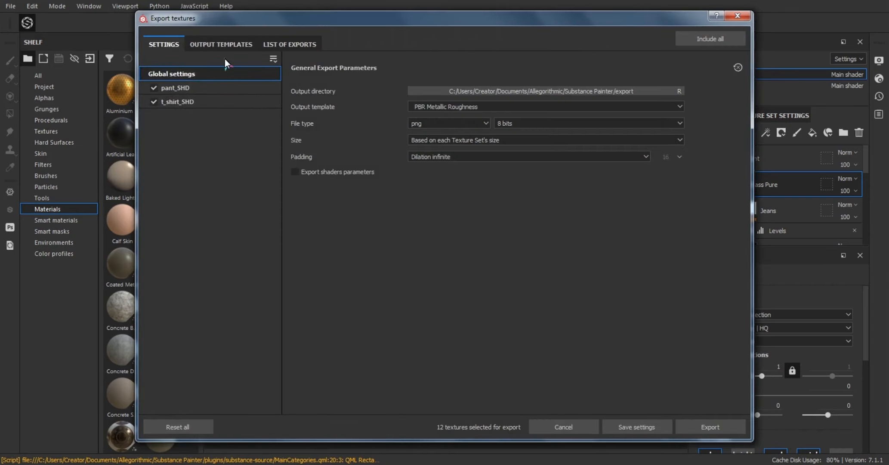
{"action": "left_click", "coordinate": [221, 44]}
{"action": "left_click", "coordinate": [185, 101]}
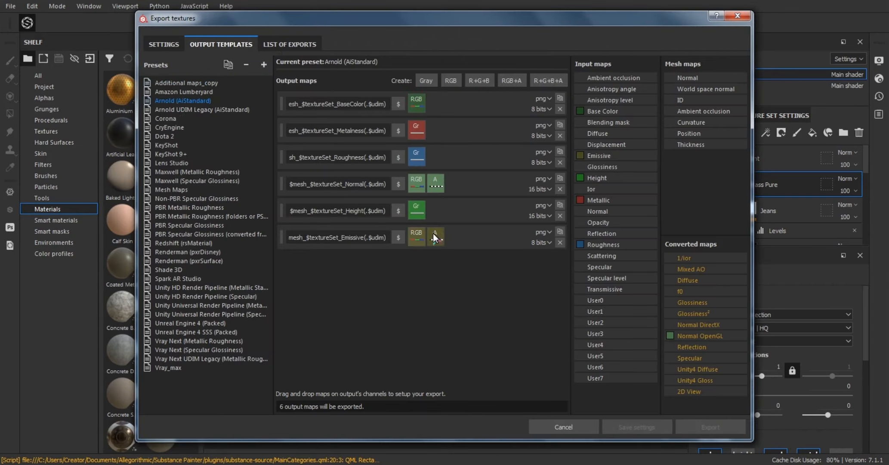
{"action": "left_click", "coordinate": [560, 216]}
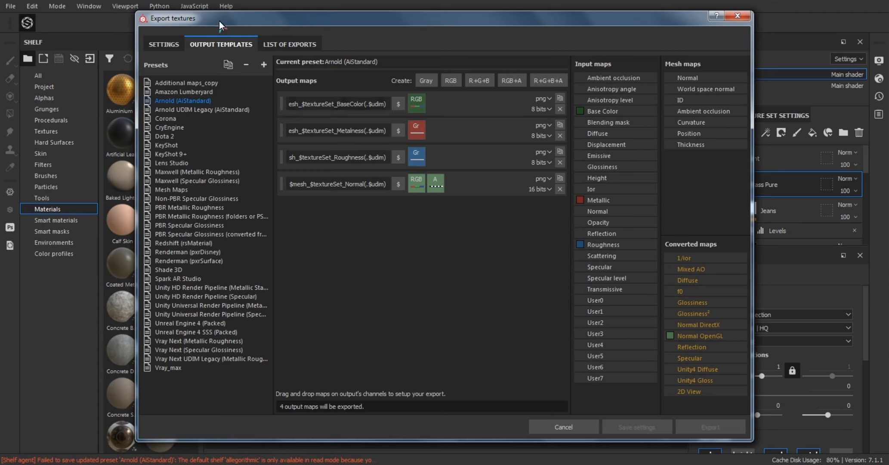
Step: Choose the Arnold (AiStandard) output template and a texture size of 4096 in the global export settings
{"action": "left_click", "coordinate": [159, 47]}
{"action": "left_click", "coordinate": [447, 108]}
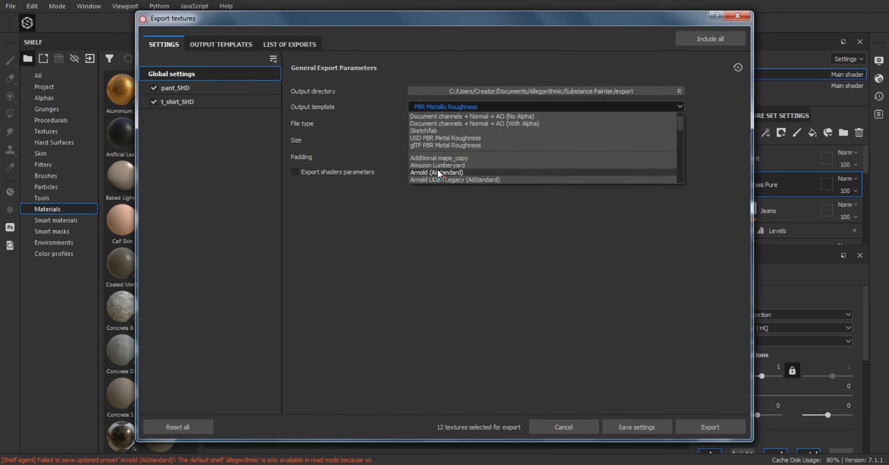
{"action": "left_click", "coordinate": [438, 171]}
{"action": "left_click", "coordinate": [517, 139]}
{"action": "left_click", "coordinate": [464, 206]}
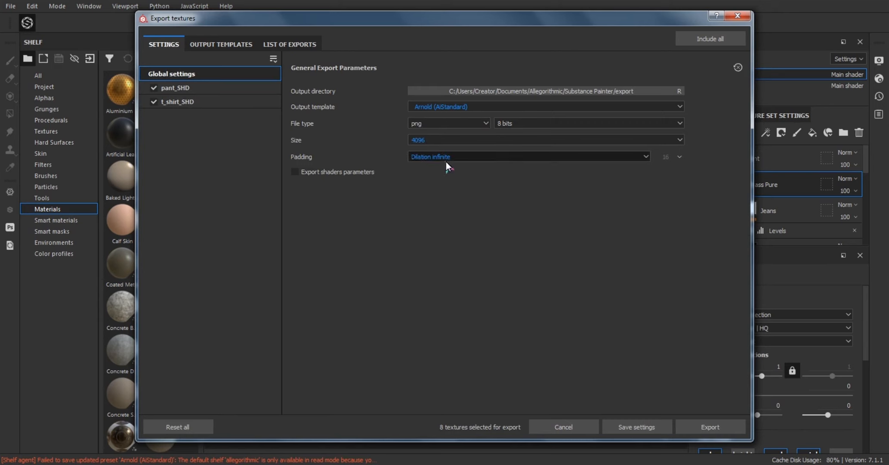
Step: Set padding to Dilation + default background color and output directory to D:/Dress Textures, and show pant_SHD's export settings
{"action": "left_click", "coordinate": [445, 157]}
{"action": "left_click", "coordinate": [442, 187]}
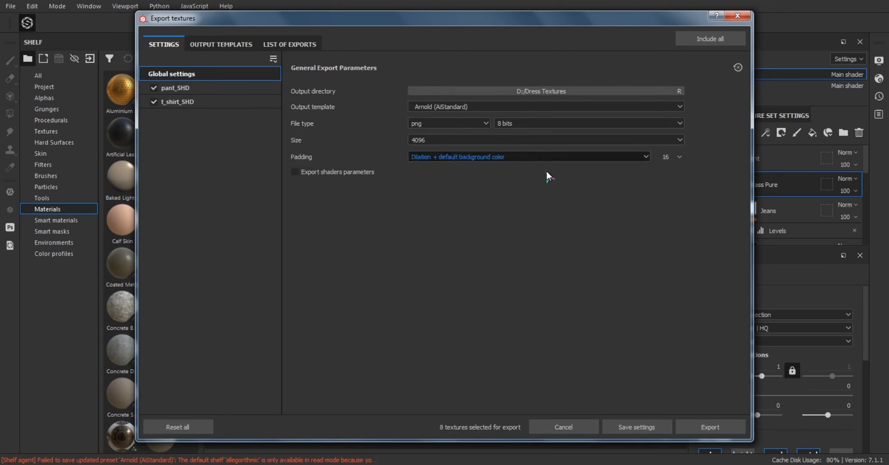
{"action": "left_click", "coordinate": [180, 88]}
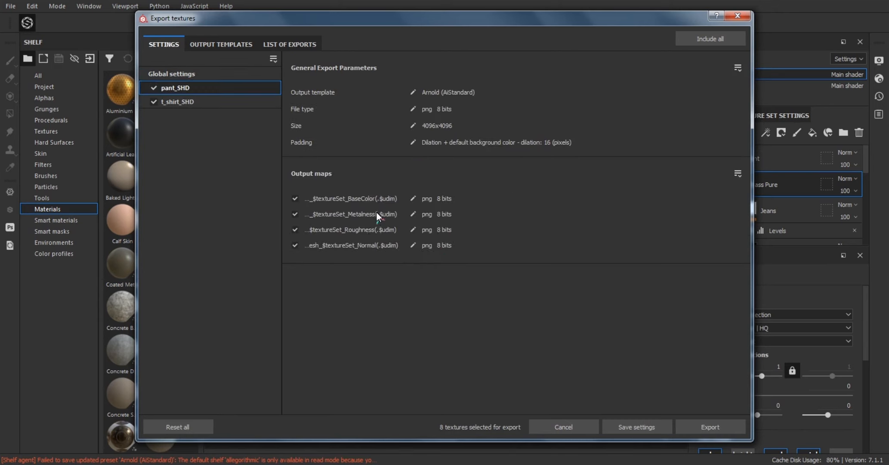
Step: Export the texture maps of the pant_SHD and t_shirt_SHD texture sets
{"action": "left_click", "coordinate": [203, 86]}
{"action": "left_click", "coordinate": [701, 424]}
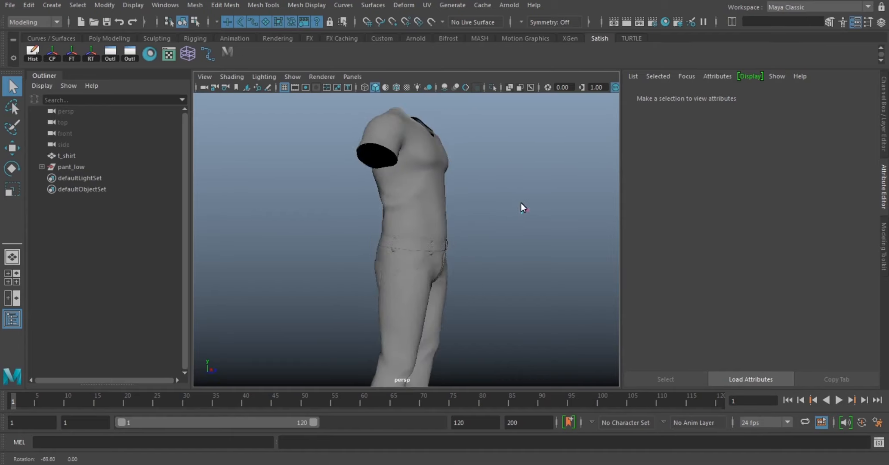
Step: Switch to Maya, select the T-shirt mesh, and set the base weight of its t_shirt_SHD material to 1.000
{"action": "scroll", "coordinate": [355, 210], "scroll_direction": "down", "scroll_amount": 5}
{"action": "left_click", "coordinate": [450, 209]}
{"action": "key", "text": "f"}
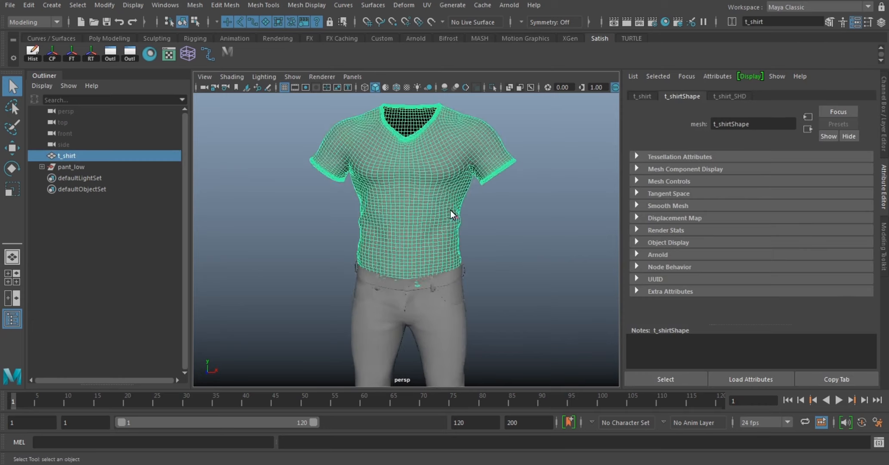
{"action": "left_click", "coordinate": [724, 98]}
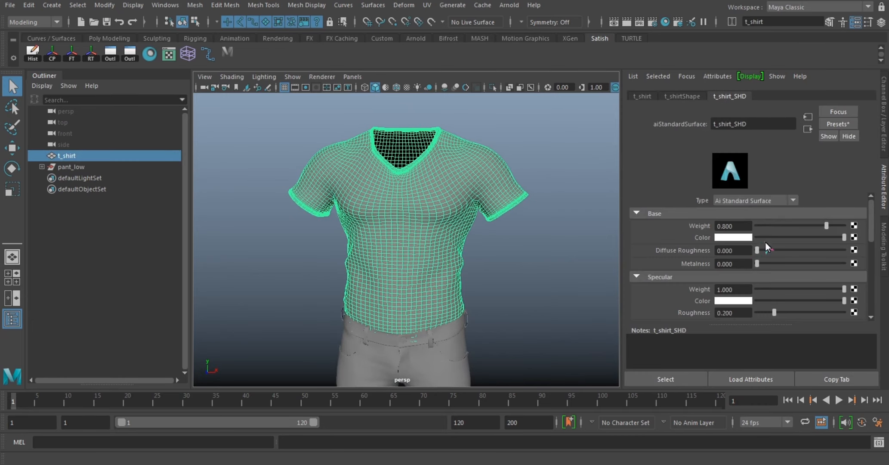
{"action": "left_click", "coordinate": [855, 237]}
{"action": "left_click_drag", "start_coordinate": [387, 153], "coordinate": [448, 93]}
{"action": "left_click", "coordinate": [566, 92]}
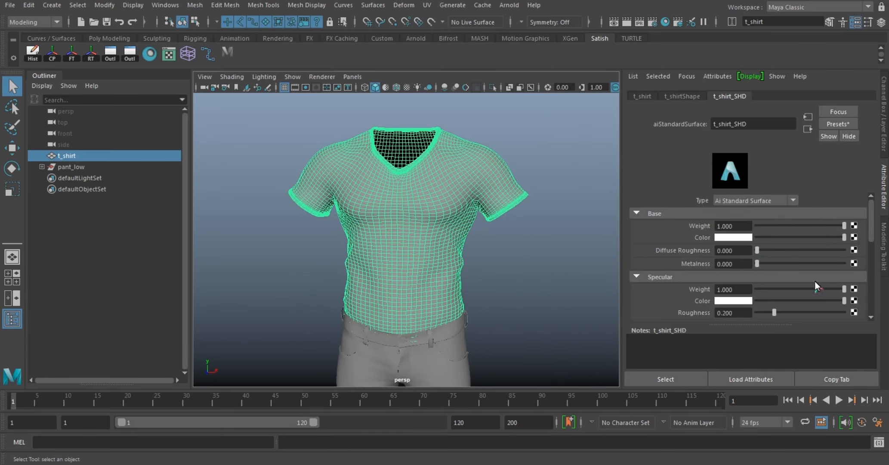
Step: Connect a file texture with filter type Off and the T-shirt's base color map to t_shirt_SHD's base color, and enable textured display
{"action": "left_click", "coordinate": [854, 237]}
{"action": "left_click", "coordinate": [456, 183]}
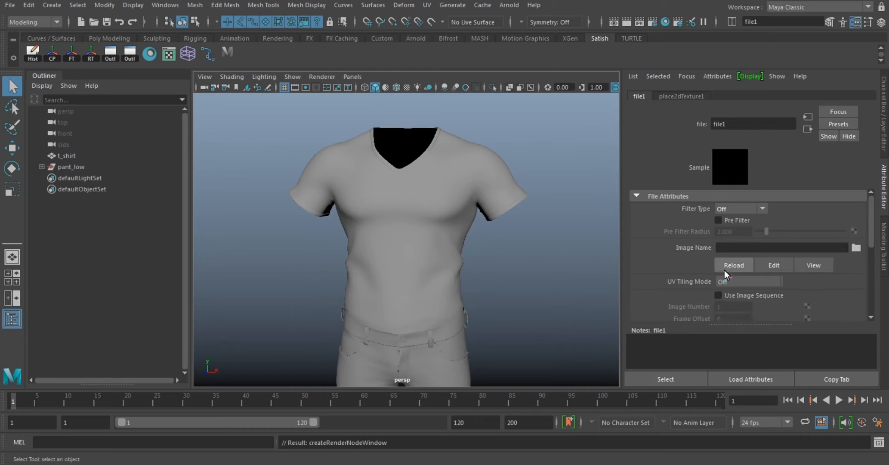
{"action": "scroll", "coordinate": [790, 284], "scroll_direction": "down", "scroll_amount": 3}
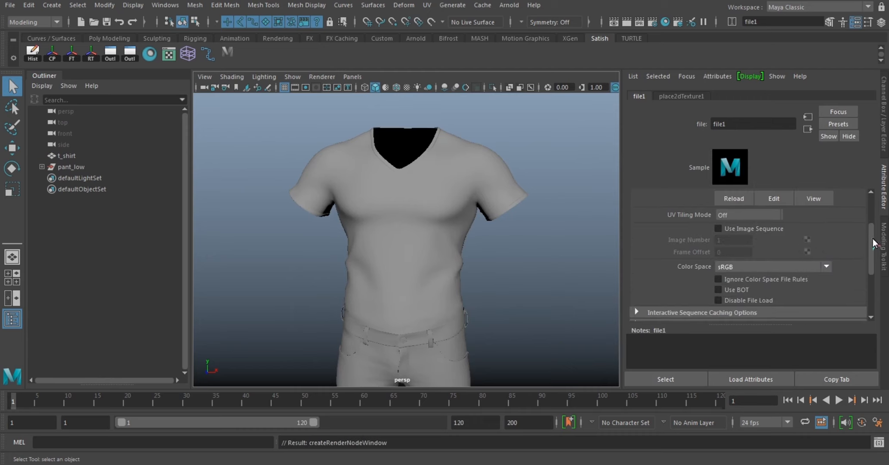
{"action": "key", "text": "6"}
{"action": "right_click_drag", "start_coordinate": [540, 365], "coordinate": [386, 240], "text": "alt"}
{"action": "left_click_drag", "start_coordinate": [385, 240], "coordinate": [363, 241], "text": "alt"}
Step: Connect Dress_t_shirt_SHD_Roughness.png as a file texture to t_shirt_SHD's specular roughness, and delete the stray cone from the scene
{"action": "left_click", "coordinate": [807, 128]}
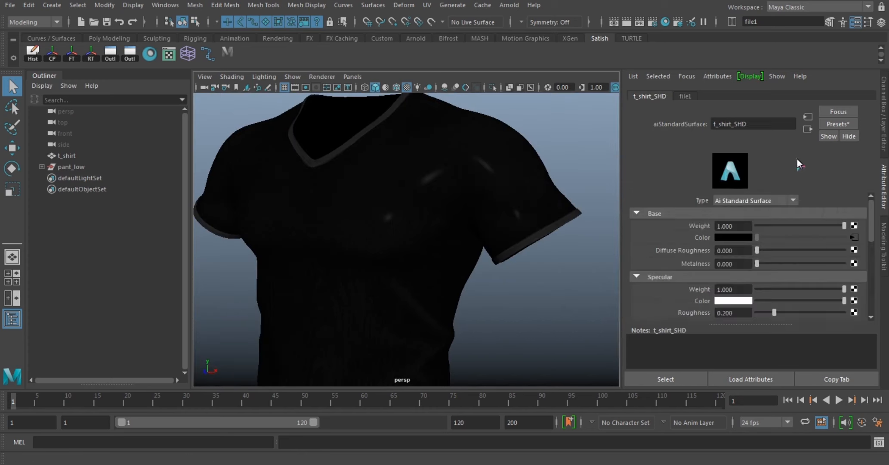
{"action": "scroll", "coordinate": [727, 237], "scroll_direction": "down", "scroll_amount": 3}
{"action": "left_click", "coordinate": [853, 246]}
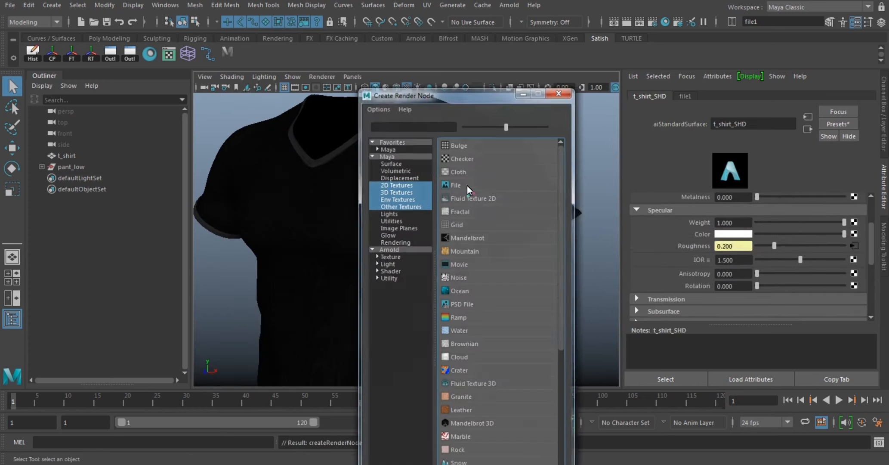
{"action": "left_click", "coordinate": [413, 186]}
{"action": "scroll", "coordinate": [747, 251], "scroll_direction": "up", "scroll_amount": 3}
{"action": "left_click", "coordinate": [855, 248]}
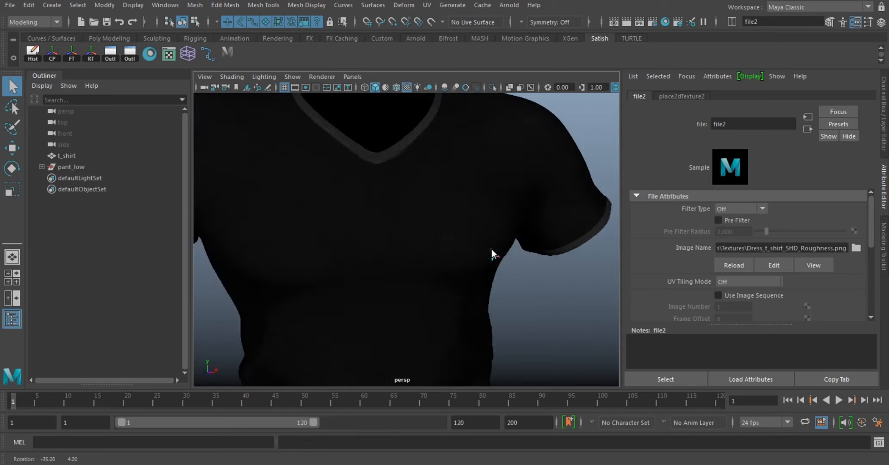
{"action": "mouse_move", "coordinate": [492, 252]}
{"action": "right_mouse_down", "text": "alt"}
{"action": "mouse_move", "coordinate": [454, 282]}
{"action": "mouse_move", "coordinate": [388, 289]}
{"action": "mouse_move", "coordinate": [380, 243]}
{"action": "right_mouse_up", "text": "alt"}
{"action": "key", "text": "6"}
{"action": "scroll", "coordinate": [774, 267], "scroll_direction": "down", "scroll_amount": 6}
{"action": "left_click", "coordinate": [667, 257]}
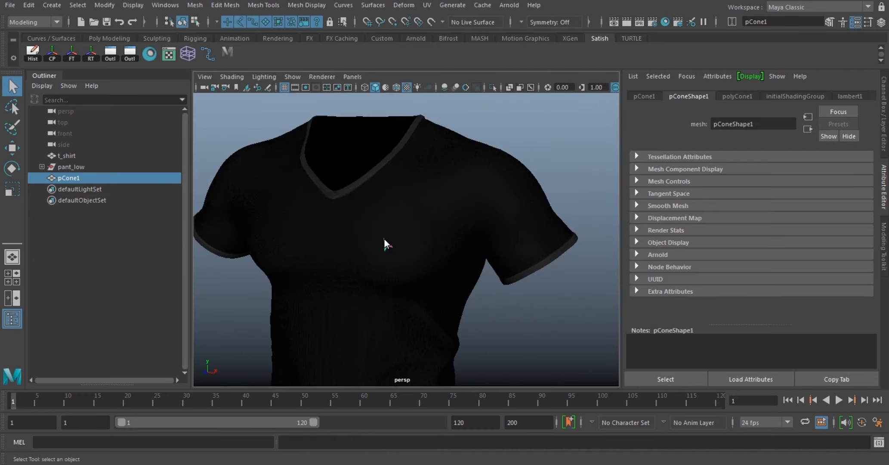
{"action": "key", "text": "Delete"}
Step: Select the T-shirt and connect a file texture to the bump mapping in t_shirt_SHD's geometry attributes
{"action": "left_click_drag", "start_coordinate": [384, 239], "coordinate": [449, 233], "text": "alt"}
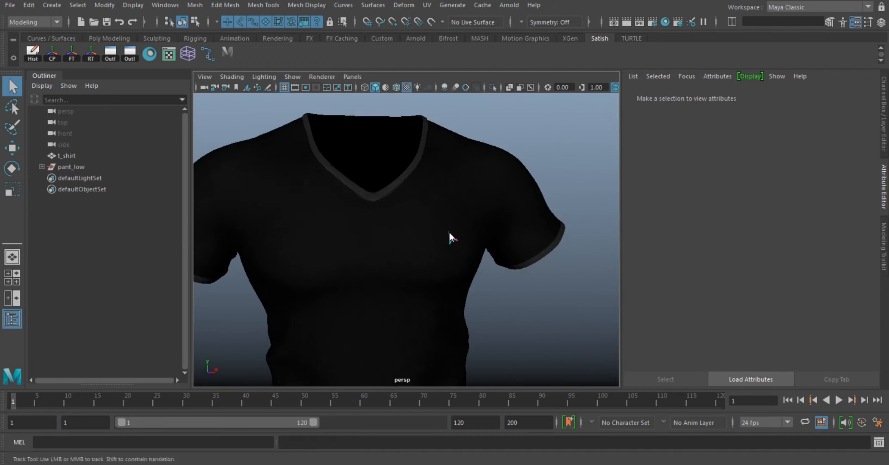
{"action": "middle_click_drag", "start_coordinate": [450, 344], "coordinate": [479, 206], "text": "alt"}
{"action": "left_click_drag", "start_coordinate": [479, 206], "coordinate": [430, 202], "text": "alt"}
{"action": "middle_click_drag", "start_coordinate": [426, 116], "coordinate": [427, 201], "text": "alt"}
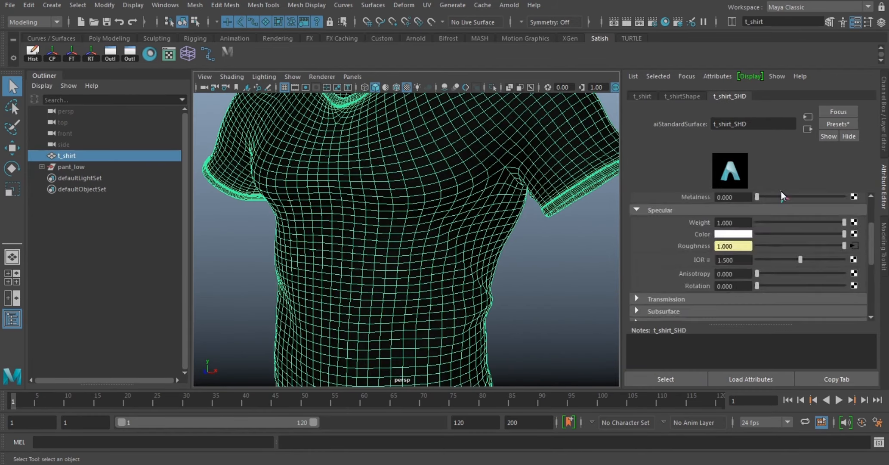
{"action": "left_click", "coordinate": [662, 200]}
{"action": "left_click", "coordinate": [662, 272]}
{"action": "left_click", "coordinate": [853, 240]}
{"action": "left_click", "coordinate": [452, 185]}
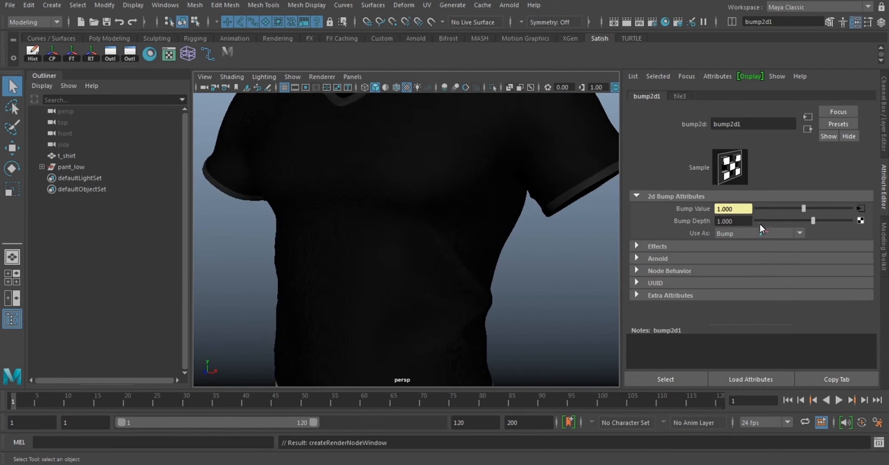
Step: Load Dress_t_shirt_SHD_Normal.png into the T-shirt's bump file texture, with filter type Off and color space Raw
{"action": "left_click", "coordinate": [859, 208]}
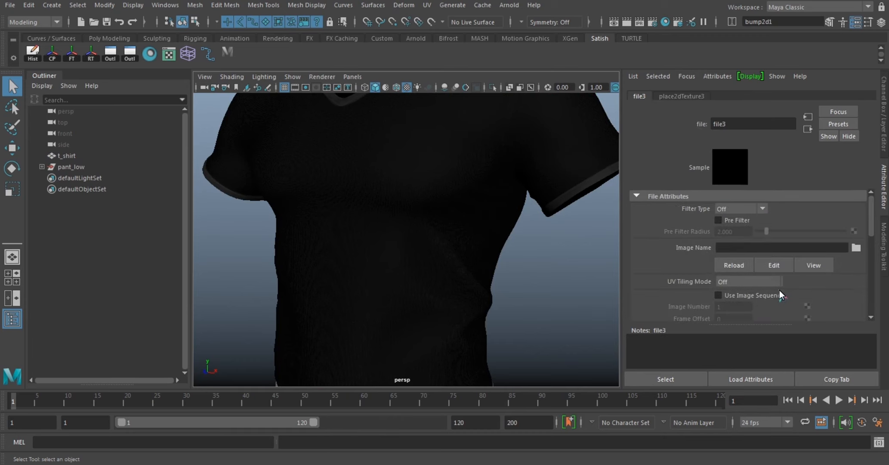
{"action": "scroll", "coordinate": [757, 297], "scroll_direction": "down", "scroll_amount": 1}
{"action": "left_click", "coordinate": [756, 300]}
{"action": "left_click", "coordinate": [734, 314]}
{"action": "left_click_drag", "start_coordinate": [476, 269], "coordinate": [502, 284], "text": "alt"}
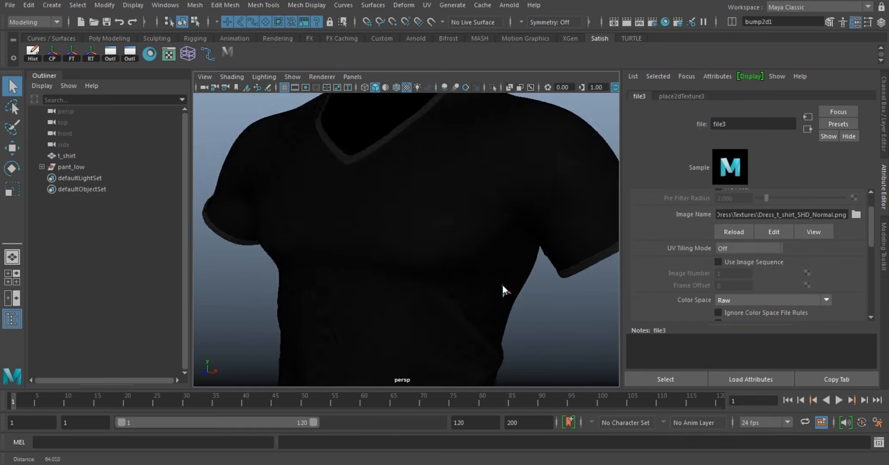
{"action": "scroll", "coordinate": [482, 258], "scroll_direction": "up", "scroll_amount": 5}
{"action": "left_click_drag", "start_coordinate": [464, 242], "coordinate": [474, 242], "text": "alt"}
{"action": "scroll", "coordinate": [408, 284], "scroll_direction": "down", "scroll_amount": 5}
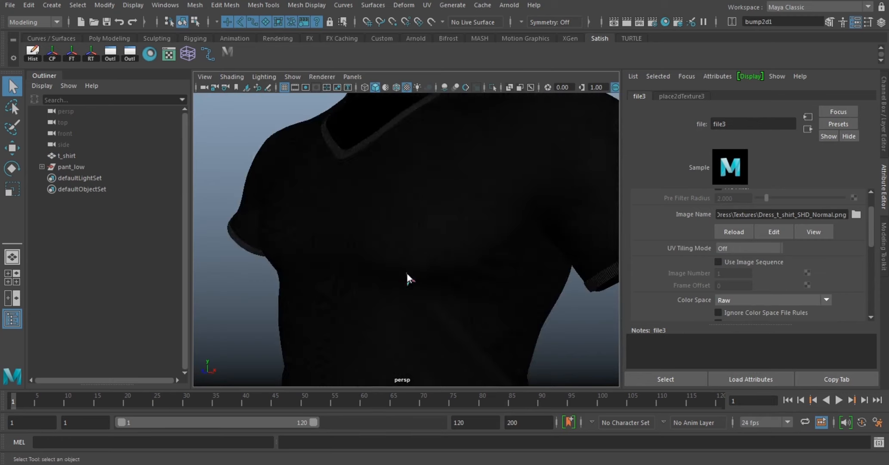
Step: Select the jeans and connect a file texture with their base color map to pant_SHD's base color
{"action": "middle_click_drag", "start_coordinate": [407, 278], "coordinate": [452, 201], "text": "alt"}
{"action": "scroll", "coordinate": [466, 235], "scroll_direction": "up", "scroll_amount": 3}
{"action": "scroll", "coordinate": [466, 235], "scroll_direction": "up", "scroll_amount": 2}
{"action": "left_click", "coordinate": [808, 129]}
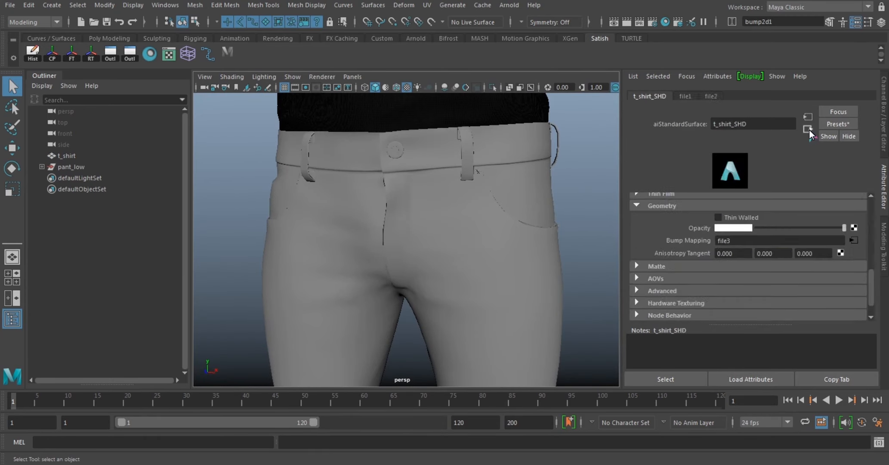
{"action": "left_click", "coordinate": [551, 205]}
{"action": "scroll", "coordinate": [796, 228], "scroll_direction": "up", "scroll_amount": 2}
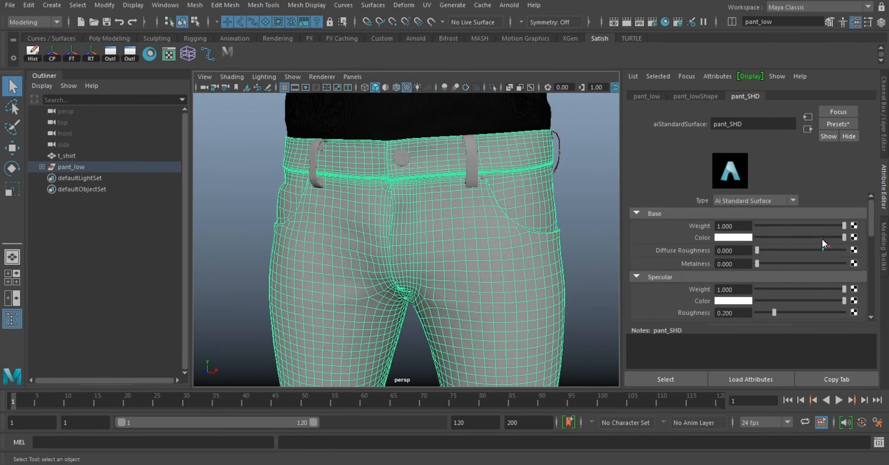
{"action": "left_click", "coordinate": [853, 244]}
{"action": "left_click", "coordinate": [458, 193]}
{"action": "left_click", "coordinate": [729, 208]}
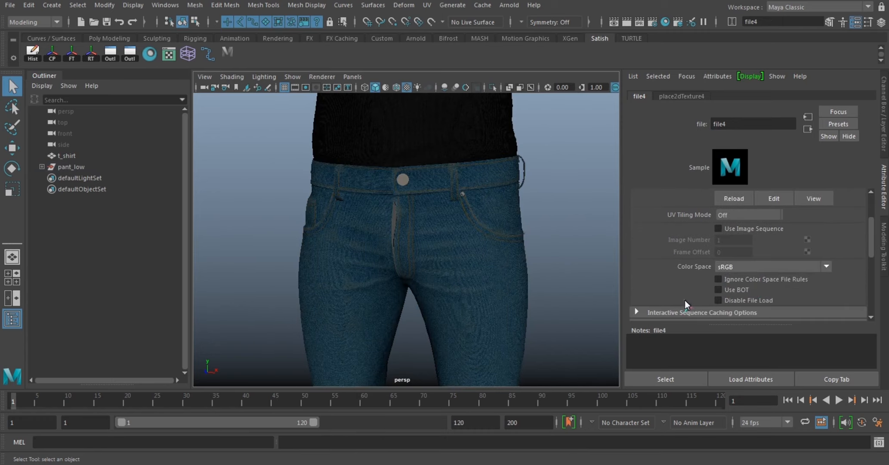
Step: Examine the base color texture on the jeans' waistband, fly, pockets and legs
{"action": "scroll", "coordinate": [457, 265], "scroll_direction": "up", "scroll_amount": 5}
{"action": "scroll", "coordinate": [361, 254], "scroll_direction": "down", "scroll_amount": 2}
{"action": "scroll", "coordinate": [361, 253], "scroll_direction": "down", "scroll_amount": 3}
{"action": "left_click_drag", "start_coordinate": [471, 258], "coordinate": [499, 269], "text": "alt"}
{"action": "scroll", "coordinate": [468, 275], "scroll_direction": "down", "scroll_amount": 4}
{"action": "scroll", "coordinate": [394, 254], "scroll_direction": "up", "scroll_amount": 3}
{"action": "scroll", "coordinate": [413, 263], "scroll_direction": "up", "scroll_amount": 5}
{"action": "scroll", "coordinate": [412, 263], "scroll_direction": "down", "scroll_amount": 5}
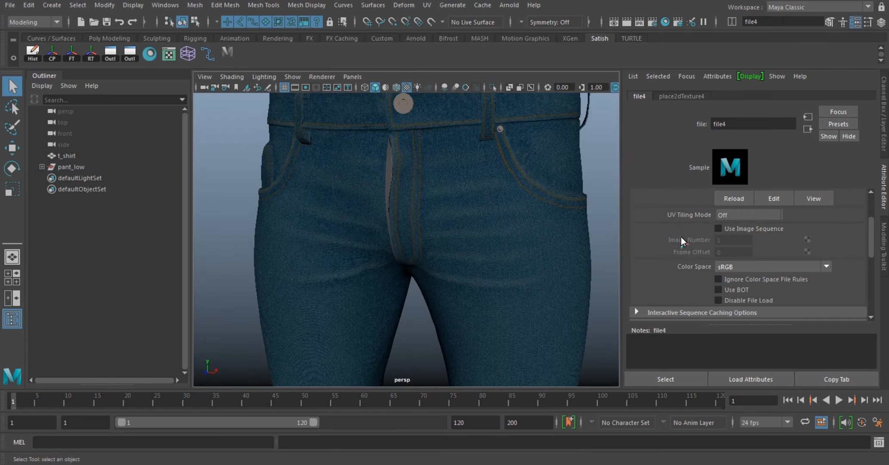
{"action": "scroll", "coordinate": [774, 194], "scroll_direction": "down", "scroll_amount": 2}
Step: Connect Dress_pant_SHD_Metalness.png as a file texture with filter type Off to pant_SHD's metalness
{"action": "left_click", "coordinate": [808, 129]}
{"action": "scroll", "coordinate": [853, 276], "scroll_direction": "up", "scroll_amount": 2}
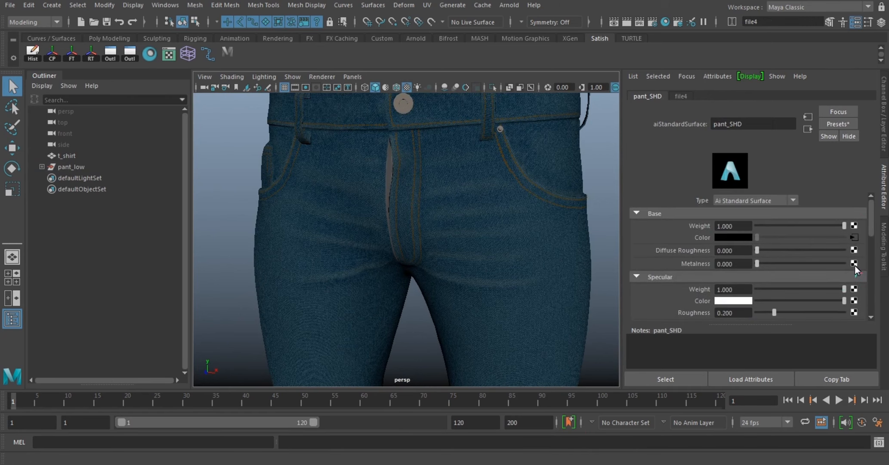
{"action": "left_click", "coordinate": [854, 265]}
{"action": "left_click", "coordinate": [456, 183]}
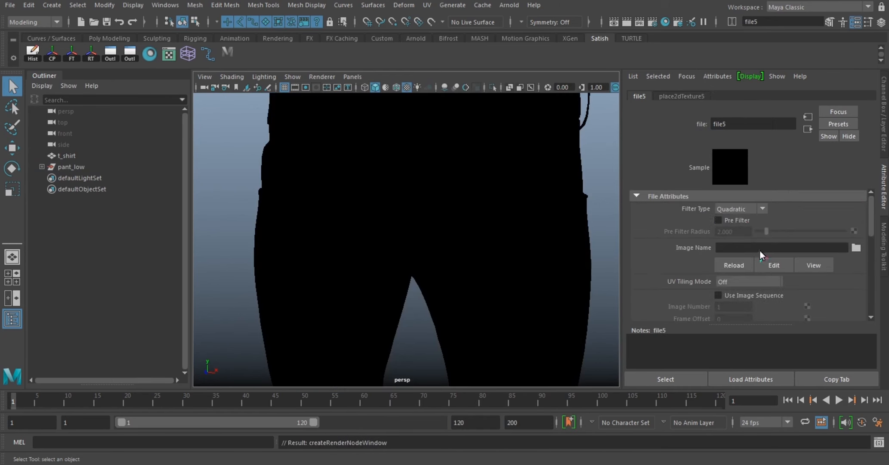
{"action": "left_click", "coordinate": [726, 220]}
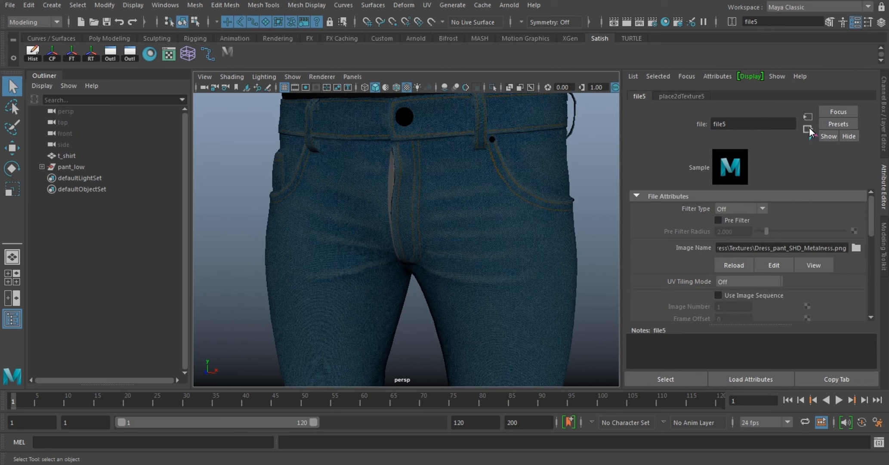
Step: Connect the jeans' roughness map to pant_SHD's specular roughness with filter type Off, and enable Alpha Is Luminance
{"action": "left_click", "coordinate": [807, 128]}
{"action": "left_click", "coordinate": [854, 246]}
{"action": "left_click", "coordinate": [456, 184]}
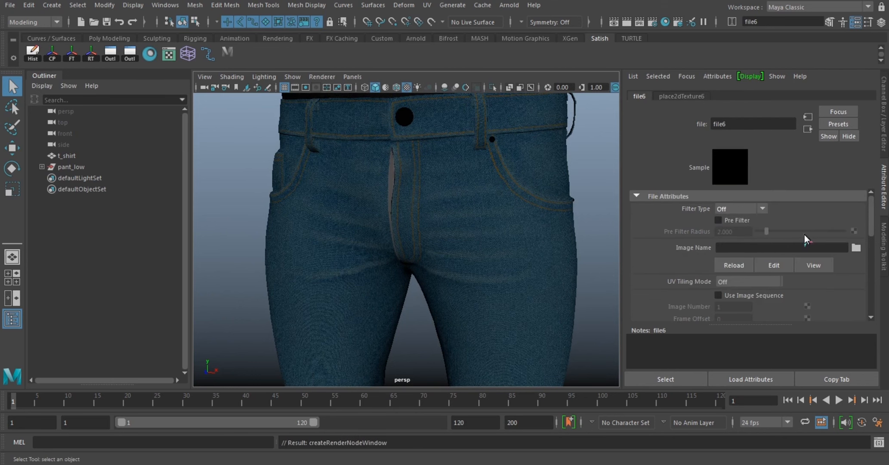
{"action": "scroll", "coordinate": [499, 270], "scroll_direction": "up", "scroll_amount": 2}
{"action": "scroll", "coordinate": [742, 294], "scroll_direction": "down", "scroll_amount": 6}
{"action": "left_click", "coordinate": [745, 273]}
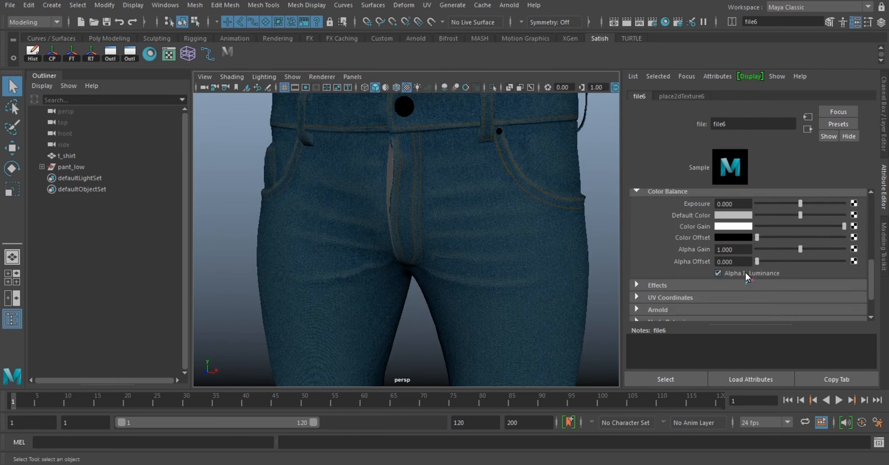
Step: Connect a file texture to pant_SHD's bump mapping and set its filter type to Off
{"action": "scroll", "coordinate": [785, 257], "scroll_direction": "up", "scroll_amount": 6}
{"action": "left_click", "coordinate": [809, 129]}
{"action": "scroll", "coordinate": [769, 259], "scroll_direction": "down", "scroll_amount": 6}
{"action": "left_click", "coordinate": [854, 275]}
{"action": "left_click", "coordinate": [456, 183]}
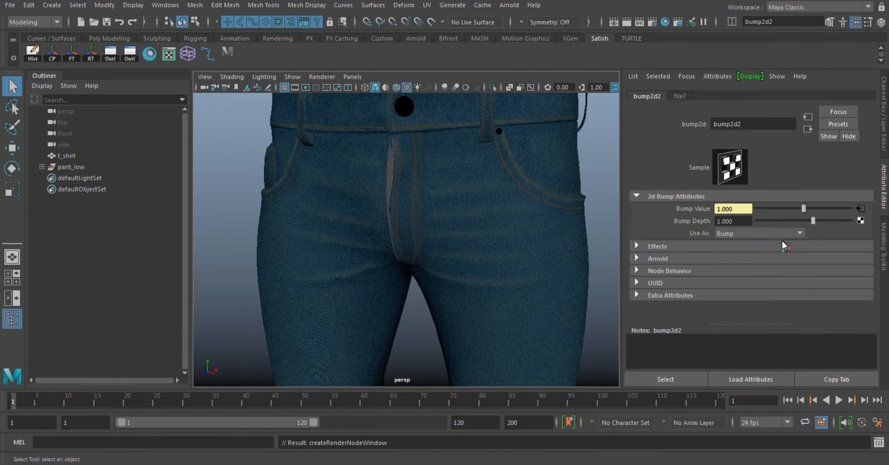
{"action": "left_click", "coordinate": [860, 208]}
{"action": "left_click", "coordinate": [742, 210]}
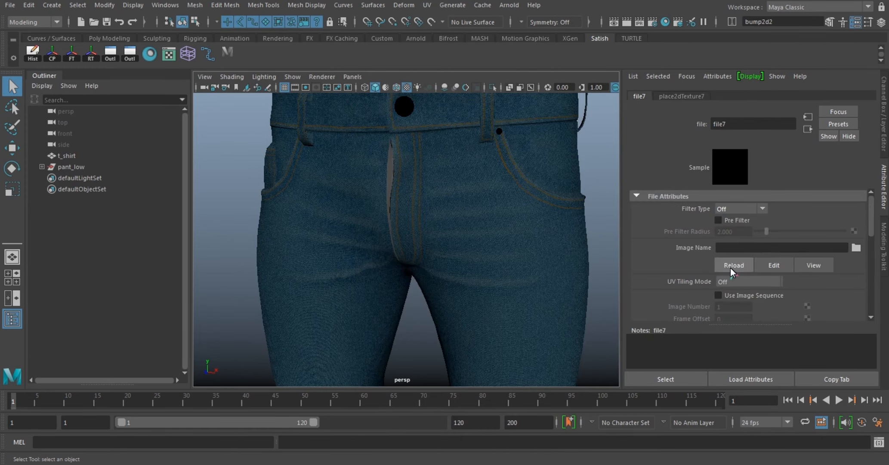
Step: Load the jeans' normal map into the bump file texture, set its color space to Raw, and check the pocket stitching
{"action": "left_click", "coordinate": [855, 247]}
{"action": "scroll", "coordinate": [781, 292], "scroll_direction": "down", "scroll_amount": 2}
{"action": "left_click", "coordinate": [774, 266]}
{"action": "left_click", "coordinate": [740, 278]}
{"action": "scroll", "coordinate": [464, 209], "scroll_direction": "down", "scroll_amount": 3}
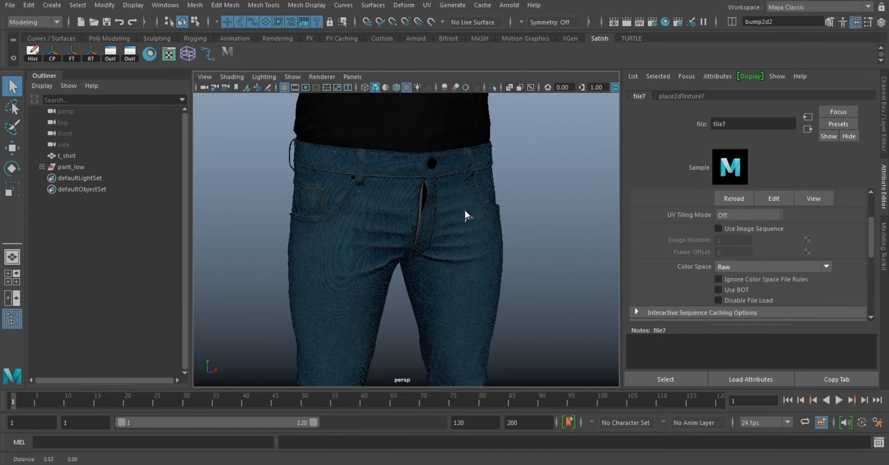
{"action": "scroll", "coordinate": [421, 256], "scroll_direction": "up", "scroll_amount": 8}
{"action": "scroll", "coordinate": [403, 207], "scroll_direction": "down", "scroll_amount": 5}
{"action": "scroll", "coordinate": [480, 284], "scroll_direction": "up", "scroll_amount": 9}
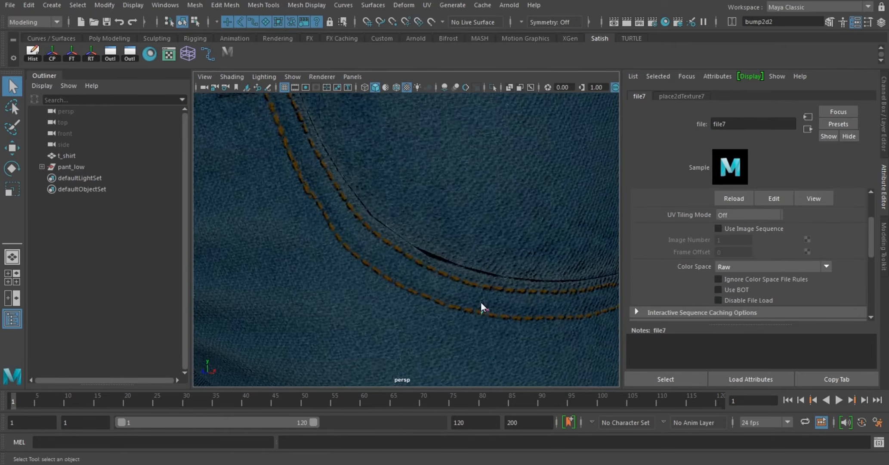
{"action": "scroll", "coordinate": [481, 301], "scroll_direction": "down", "scroll_amount": 9}
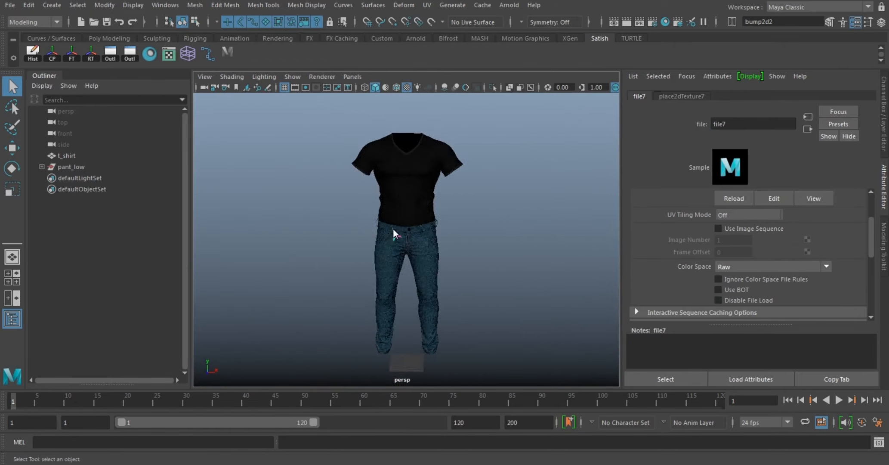
Step: Add an Arnold SkyDome light around the outfit and edit its intensity
{"action": "left_click", "coordinate": [454, 249]}
{"action": "mouse_move", "coordinate": [396, 251]}
{"action": "left_mouse_down", "text": "alt"}
{"action": "mouse_move", "coordinate": [455, 249]}
{"action": "mouse_move", "coordinate": [404, 252]}
{"action": "left_mouse_up", "text": "alt"}
{"action": "middle_click_drag", "start_coordinate": [405, 252], "coordinate": [386, 236], "text": "alt"}
{"action": "left_click", "coordinate": [508, 5]}
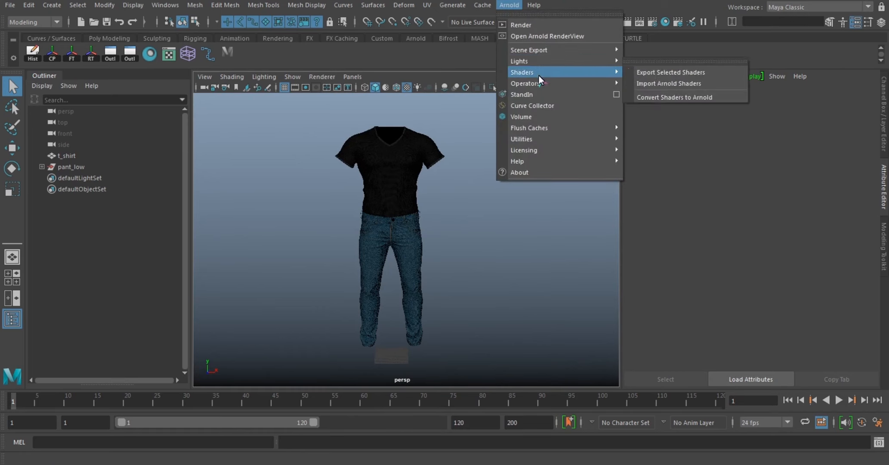
{"action": "mouse_move", "coordinate": [559, 61]}
{"action": "left_click", "coordinate": [665, 69]}
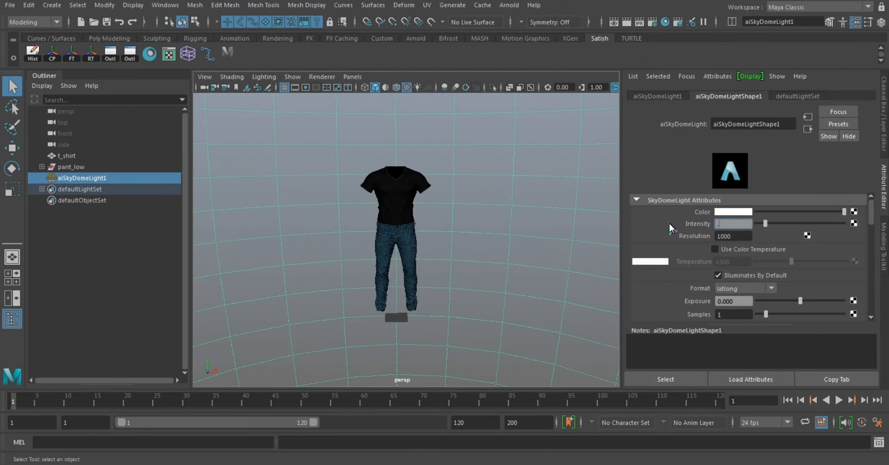
{"action": "scroll", "coordinate": [588, 250], "scroll_direction": "down", "scroll_amount": 10}
{"action": "left_click", "coordinate": [534, 228]}
Step: Create an Arnold area light and move it beside the outfit to about X 91, Y 72 cm
{"action": "scroll", "coordinate": [478, 280], "scroll_direction": "up", "scroll_amount": 9}
{"action": "scroll", "coordinate": [478, 280], "scroll_direction": "down", "scroll_amount": 1}
{"action": "left_click", "coordinate": [509, 5]}
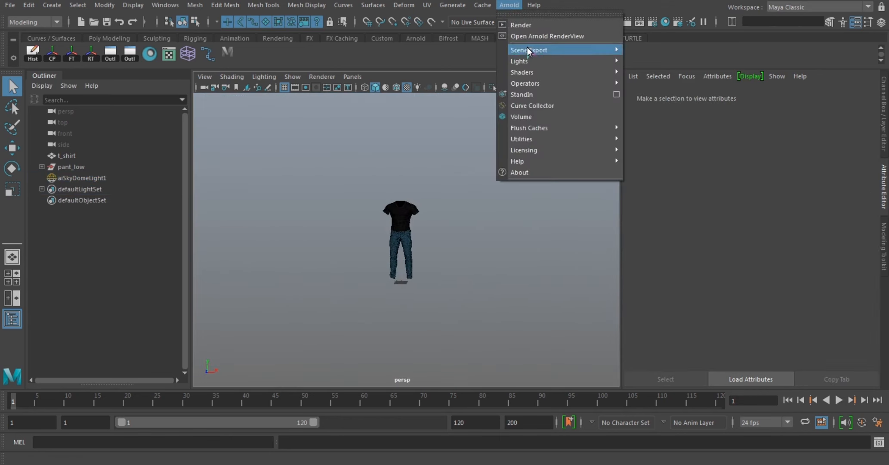
{"action": "mouse_move", "coordinate": [559, 61]}
{"action": "left_click", "coordinate": [650, 61]}
{"action": "scroll", "coordinate": [353, 243], "scroll_direction": "down", "scroll_amount": 10}
{"action": "scroll", "coordinate": [357, 245], "scroll_direction": "up", "scroll_amount": 11}
{"action": "key", "text": "w"}
{"action": "left_click_drag", "start_coordinate": [437, 259], "coordinate": [496, 212]}
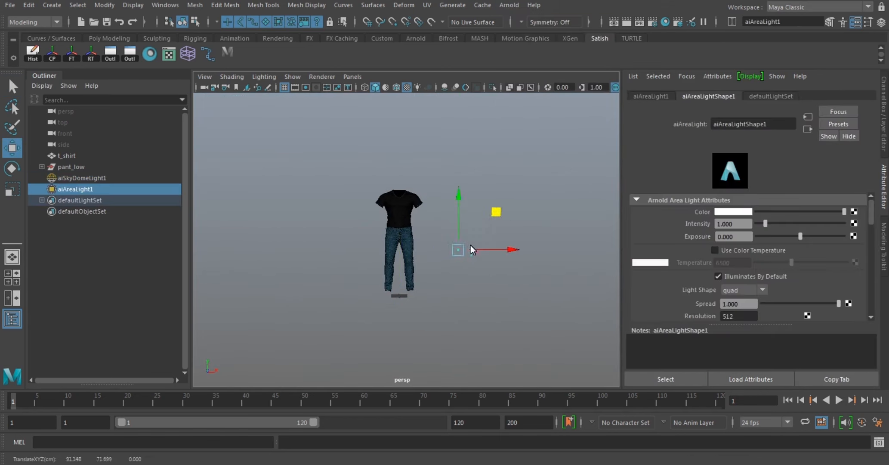
Step: Scale up the area light and rotate it towards the outfit
{"action": "key", "text": "r"}
{"action": "left_click_drag", "start_coordinate": [458, 249], "coordinate": [516, 271]}
{"action": "left_click_drag", "start_coordinate": [501, 239], "coordinate": [534, 244], "text": "alt"}
{"action": "key", "text": "e"}
{"action": "left_click_drag", "start_coordinate": [437, 259], "coordinate": [476, 272]}
Step: Move the area light diagonally in front of the outfit in the top view, to about X 131, Z 90 cm
{"action": "left_click_drag", "start_coordinate": [452, 210], "coordinate": [426, 264], "text": "alt"}
{"action": "key", "text": "space"}
{"action": "key", "text": "space"}
{"action": "scroll", "coordinate": [383, 250], "scroll_direction": "down", "scroll_amount": 4}
{"action": "middle_click_drag", "start_coordinate": [383, 249], "coordinate": [347, 227], "text": "alt"}
{"action": "key", "text": "w"}
{"action": "left_click_drag", "start_coordinate": [490, 258], "coordinate": [522, 333]}
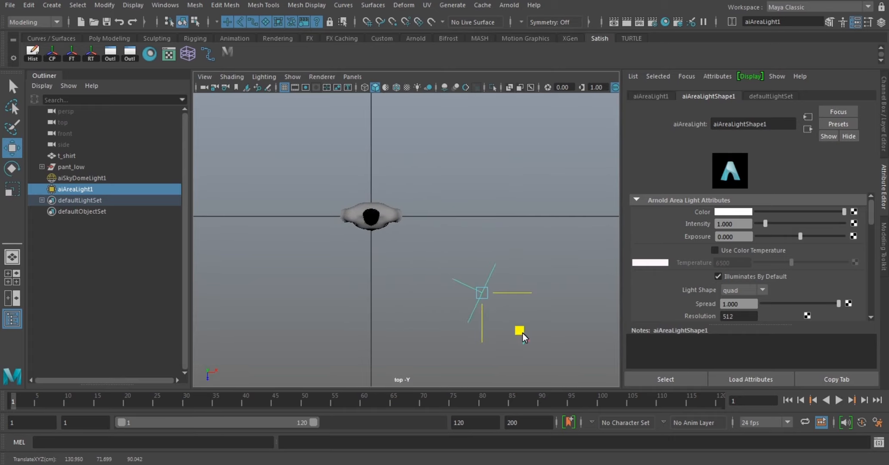
Step: Look through the area light in the viewport and orbit it so that it aims at the outfit
{"action": "key", "text": "space"}
{"action": "key", "text": "space"}
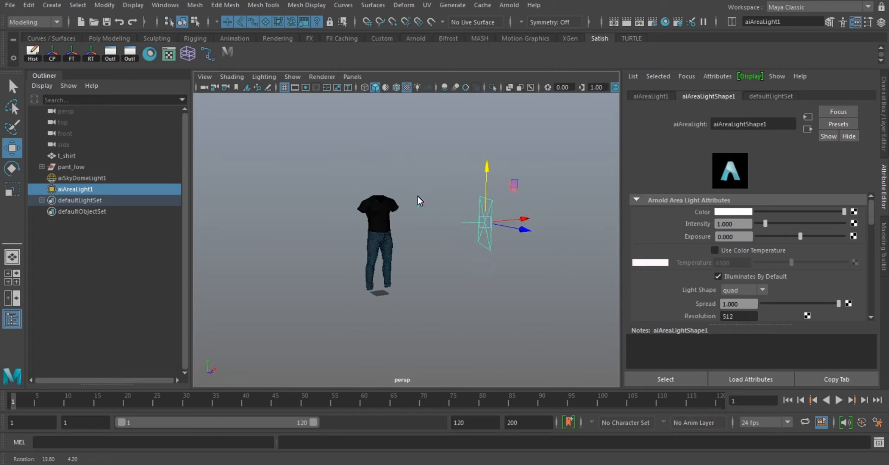
{"action": "left_click_drag", "start_coordinate": [418, 200], "coordinate": [391, 220], "text": "alt"}
{"action": "key", "text": "space"}
{"action": "key", "text": "space"}
{"action": "left_click", "coordinate": [353, 76]}
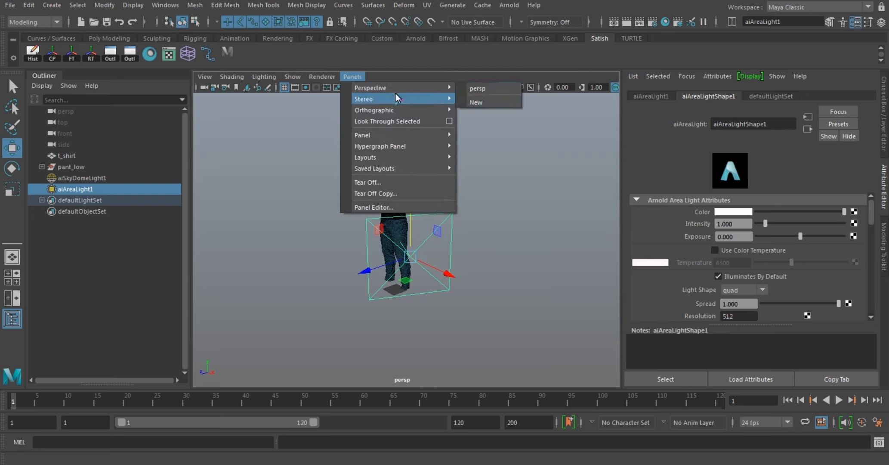
{"action": "left_click", "coordinate": [405, 121]}
{"action": "left_click_drag", "start_coordinate": [466, 214], "coordinate": [448, 195], "text": "alt"}
Step: Return the viewport to the persp camera and show the outfit with the area light at full panel size
{"action": "key", "text": "space"}
{"action": "left_click", "coordinate": [567, 76]}
{"action": "mouse_move", "coordinate": [611, 88]}
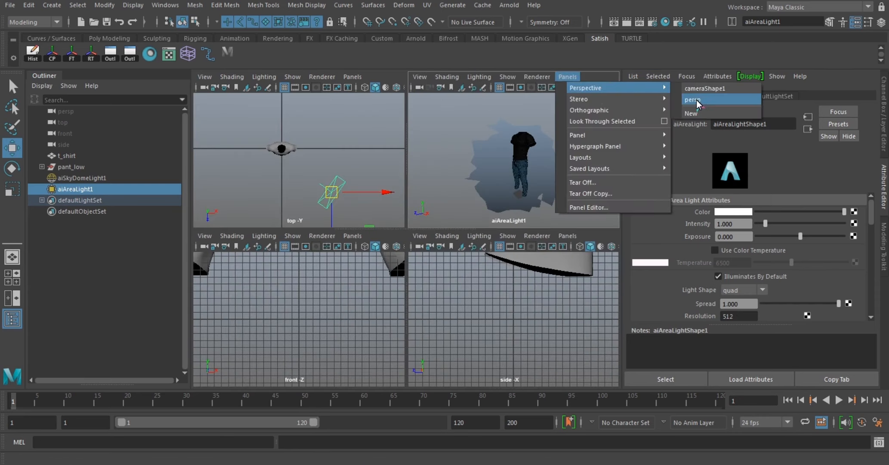
{"action": "left_click", "coordinate": [697, 102]}
{"action": "key", "text": "space"}
{"action": "scroll", "coordinate": [480, 190], "scroll_direction": "up", "scroll_amount": 10}
{"action": "scroll", "coordinate": [482, 192], "scroll_direction": "down", "scroll_amount": 5}
Step: Set the area light's intensity to 8 and its exposure to 6
{"action": "left_click", "coordinate": [335, 196]}
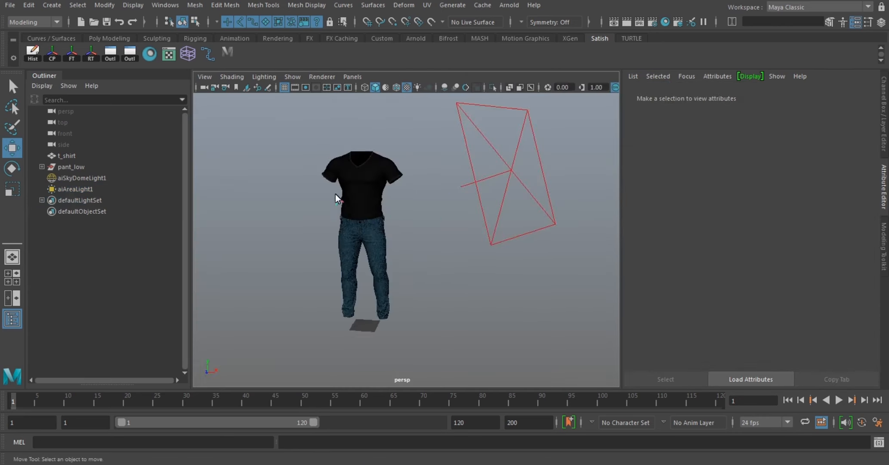
{"action": "scroll", "coordinate": [474, 185], "scroll_direction": "up", "scroll_amount": 3}
{"action": "left_click", "coordinate": [605, 174]}
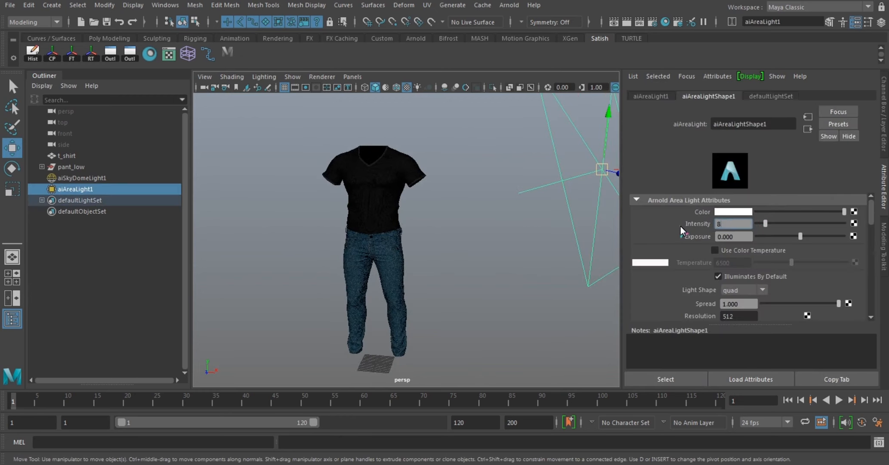
{"action": "left_click", "coordinate": [481, 215]}
Step: Examine the outfit in shaded, textured and all-lights display, both close up and from a distance
{"action": "scroll", "coordinate": [383, 260], "scroll_direction": "down", "scroll_amount": 8}
{"action": "scroll", "coordinate": [404, 242], "scroll_direction": "up", "scroll_amount": 8}
{"action": "key", "text": "5"}
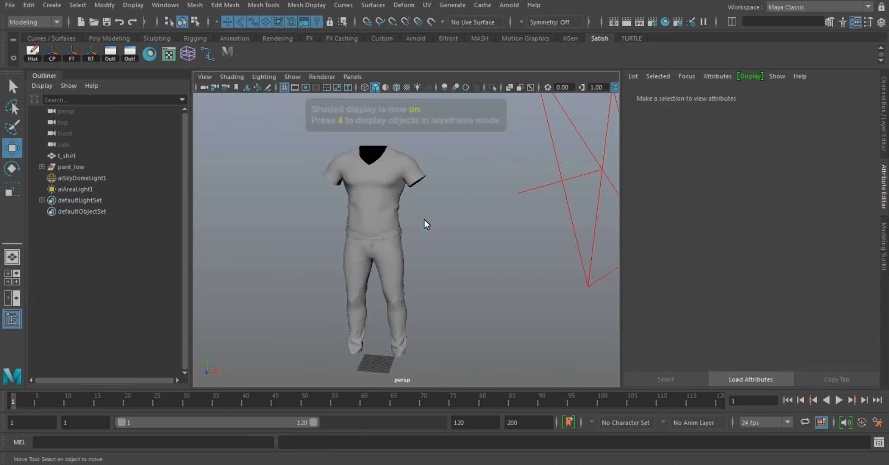
{"action": "key", "text": "6"}
{"action": "key", "text": "7"}
{"action": "scroll", "coordinate": [384, 185], "scroll_direction": "up", "scroll_amount": 2}
{"action": "scroll", "coordinate": [381, 182], "scroll_direction": "up", "scroll_amount": 6}
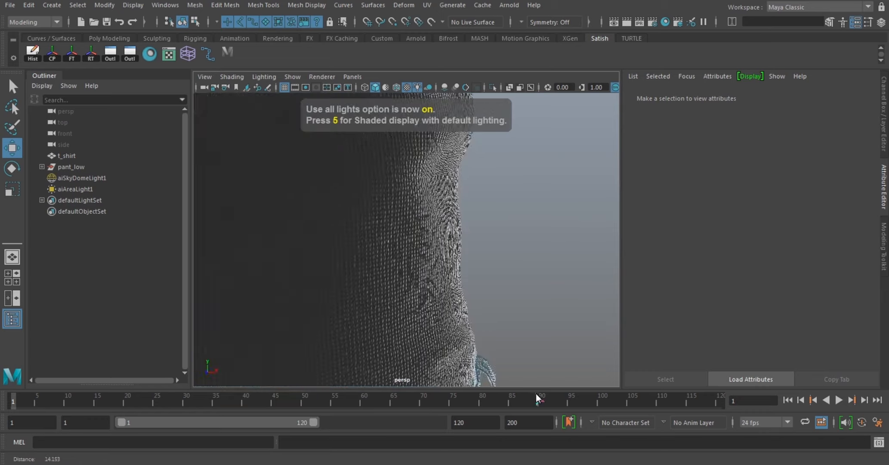
{"action": "scroll", "coordinate": [303, 218], "scroll_direction": "down", "scroll_amount": 6}
{"action": "key", "text": "5"}
{"action": "scroll", "coordinate": [376, 238], "scroll_direction": "down", "scroll_amount": 6}
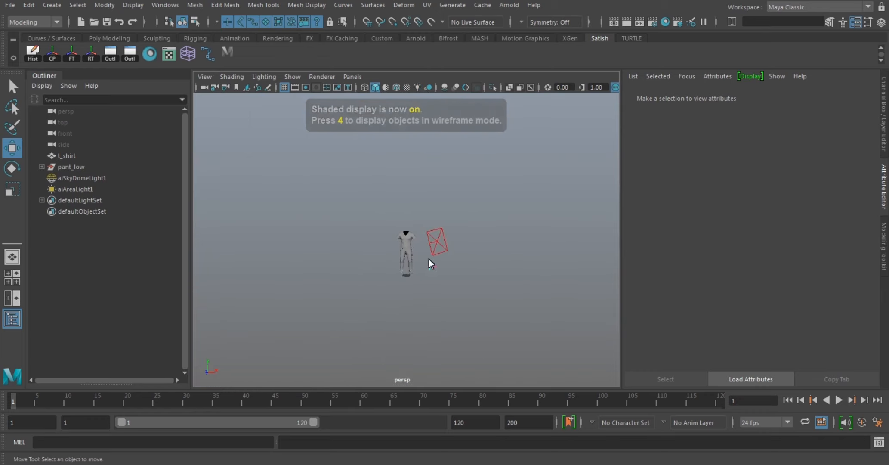
{"action": "scroll", "coordinate": [464, 260], "scroll_direction": "up", "scroll_amount": 3}
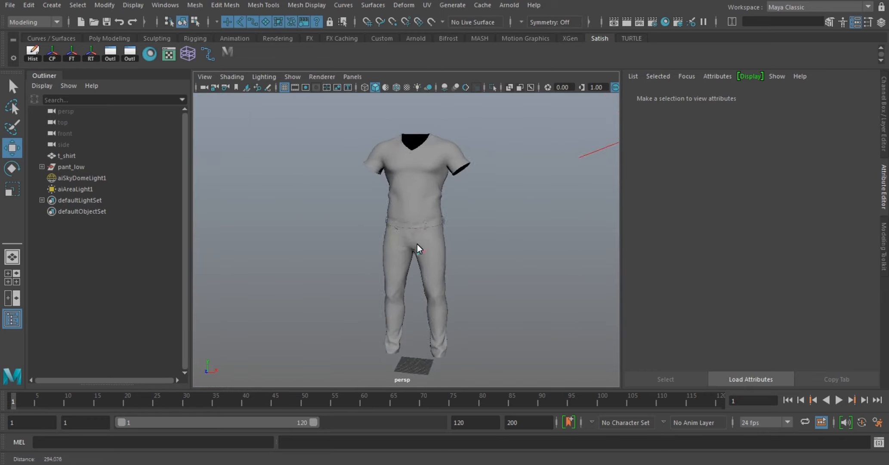
{"action": "mouse_move", "coordinate": [412, 235]}
{"action": "left_mouse_down", "text": "alt"}
{"action": "mouse_move", "coordinate": [399, 248]}
{"action": "mouse_move", "coordinate": [454, 224]}
{"action": "mouse_move", "coordinate": [467, 235]}
{"action": "mouse_move", "coordinate": [483, 224]}
{"action": "left_mouse_up", "text": "alt"}
{"action": "key", "text": "6"}
{"action": "scroll", "coordinate": [455, 228], "scroll_direction": "up", "scroll_amount": 3}
{"action": "key", "text": "5"}
{"action": "scroll", "coordinate": [494, 218], "scroll_direction": "up", "scroll_amount": 4}
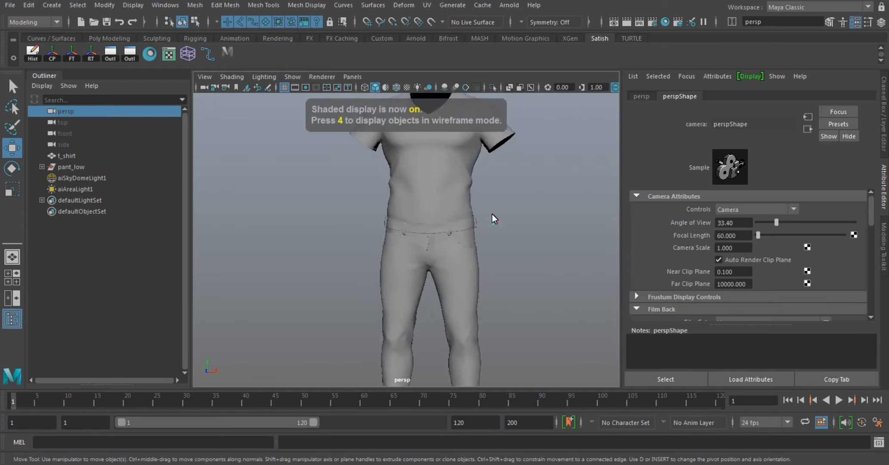
Step: Display the outfit with its texture maps and frame it from the front in the perspective view
{"action": "scroll", "coordinate": [494, 218], "scroll_direction": "down", "scroll_amount": 4}
{"action": "left_click", "coordinate": [327, 243]}
{"action": "scroll", "coordinate": [387, 232], "scroll_direction": "down", "scroll_amount": 1}
{"action": "left_click_drag", "start_coordinate": [388, 233], "coordinate": [413, 223], "text": "alt"}
{"action": "key", "text": "6"}
{"action": "scroll", "coordinate": [399, 252], "scroll_direction": "up", "scroll_amount": 3}
{"action": "left_click_drag", "start_coordinate": [399, 252], "coordinate": [442, 206], "text": "alt"}
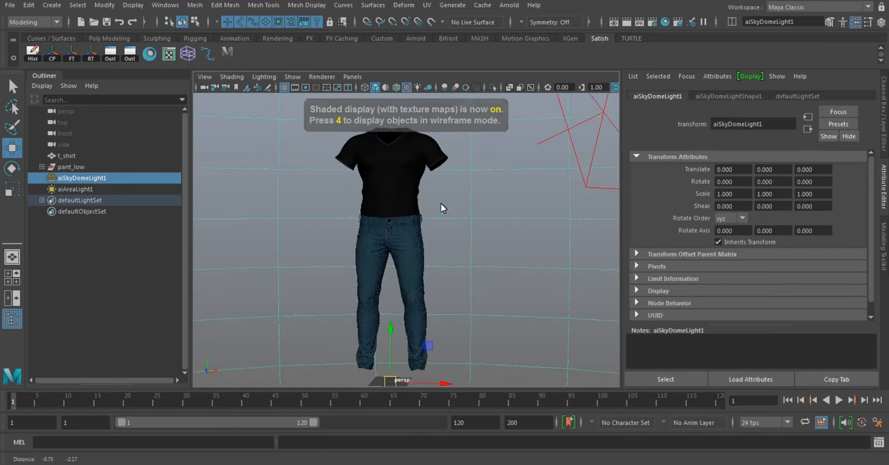
{"action": "middle_click_drag", "start_coordinate": [415, 207], "coordinate": [443, 211], "text": "alt"}
Step: Set the render image size preset to 2k_Square for the persp camera
{"action": "left_click", "coordinate": [663, 22]}
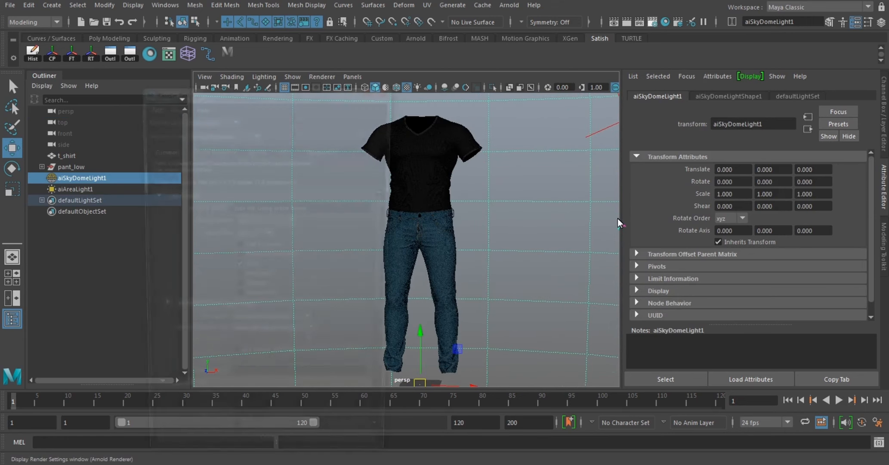
{"action": "scroll", "coordinate": [637, 280], "scroll_direction": "down", "scroll_amount": 5}
{"action": "left_click", "coordinate": [624, 296]}
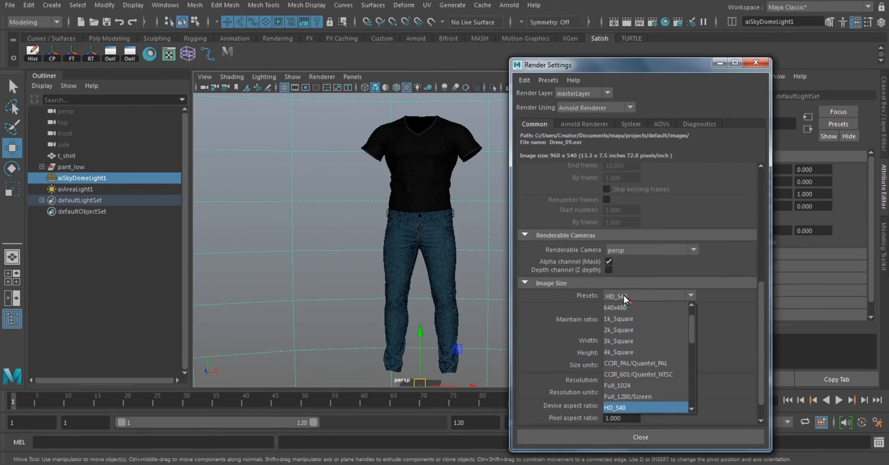
{"action": "left_click", "coordinate": [637, 334]}
Step: Show the resolution gate and frame the whole outfit centrally inside the 2048 x 2048 render area
{"action": "left_click", "coordinate": [297, 88]}
{"action": "left_click", "coordinate": [305, 88]}
{"action": "key", "text": "backslash"}
{"action": "scroll", "coordinate": [367, 201], "scroll_direction": "down", "scroll_amount": 4}
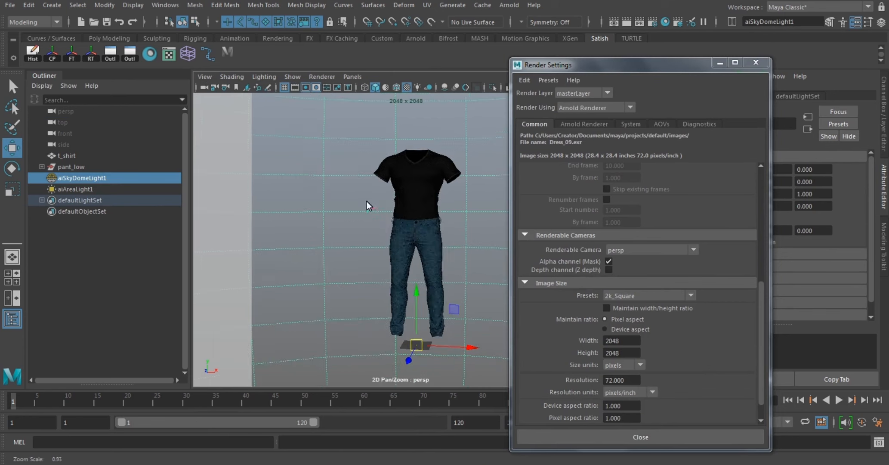
{"action": "scroll", "coordinate": [424, 230], "scroll_direction": "up", "scroll_amount": 4}
{"action": "middle_click_drag", "start_coordinate": [426, 232], "coordinate": [428, 228], "text": "alt"}
{"action": "left_click_drag", "start_coordinate": [428, 228], "coordinate": [424, 226], "text": "alt"}
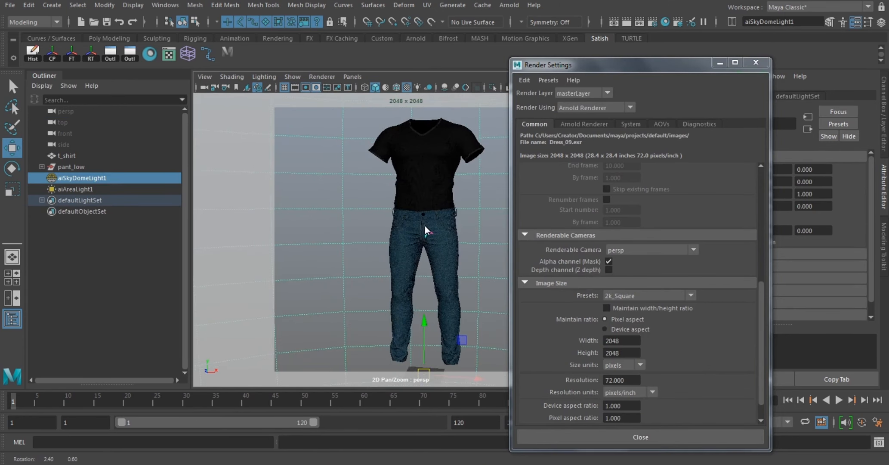
{"action": "left_click_drag", "start_coordinate": [623, 69], "coordinate": [712, 73]}
{"action": "middle_click_drag", "start_coordinate": [455, 162], "coordinate": [440, 165], "text": "alt"}
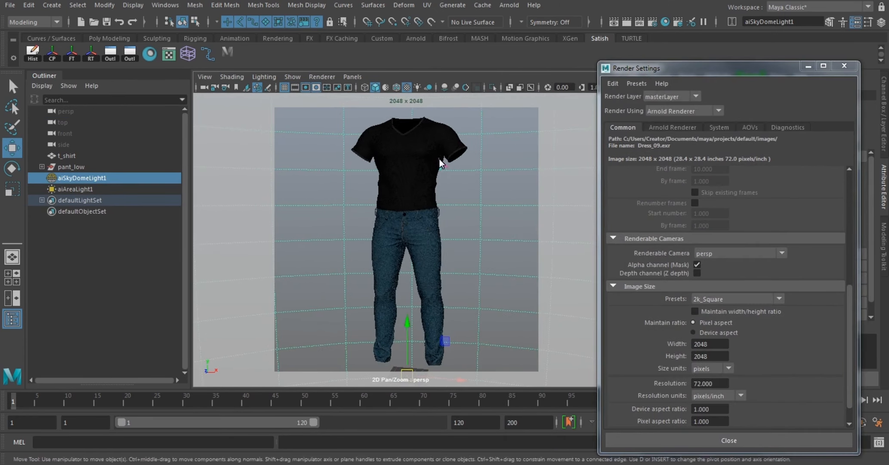
{"action": "scroll", "coordinate": [494, 161], "scroll_direction": "up", "scroll_amount": 2}
{"action": "scroll", "coordinate": [495, 162], "scroll_direction": "down", "scroll_amount": 1}
Step: Review the file output, Arnold sampling and texture options in the render settings, and close them
{"action": "left_click_drag", "start_coordinate": [689, 69], "coordinate": [672, 45]}
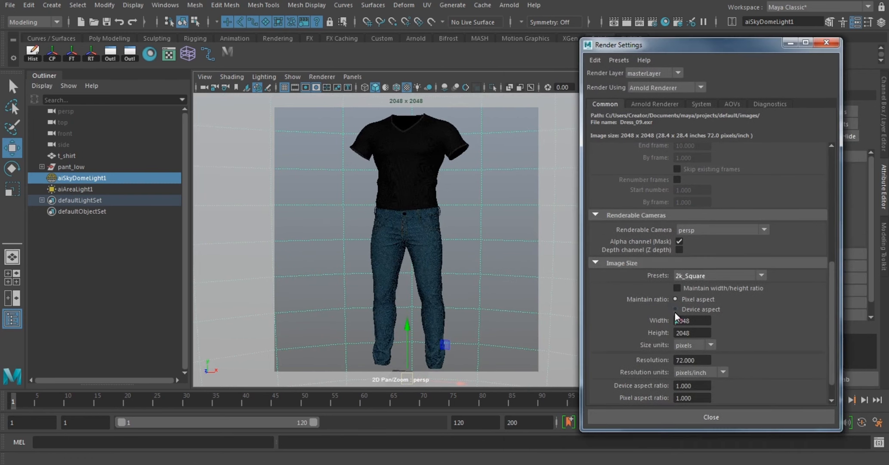
{"action": "scroll", "coordinate": [674, 317], "scroll_direction": "up", "scroll_amount": 5}
{"action": "scroll", "coordinate": [680, 301], "scroll_direction": "down", "scroll_amount": 3}
{"action": "scroll", "coordinate": [679, 301], "scroll_direction": "up", "scroll_amount": 3}
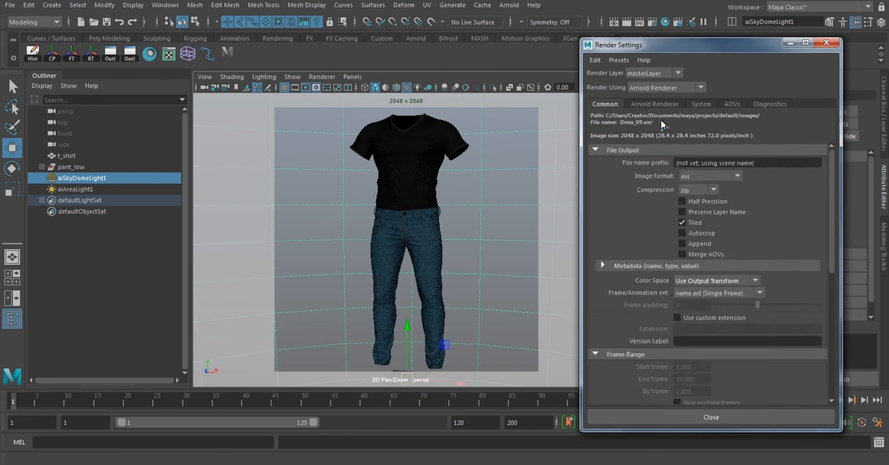
{"action": "left_click", "coordinate": [654, 103]}
{"action": "left_click", "coordinate": [690, 105]}
{"action": "left_click", "coordinate": [790, 43]}
{"action": "left_click", "coordinate": [72, 456]}
{"action": "left_click", "coordinate": [652, 22]}
{"action": "left_click", "coordinate": [654, 103]}
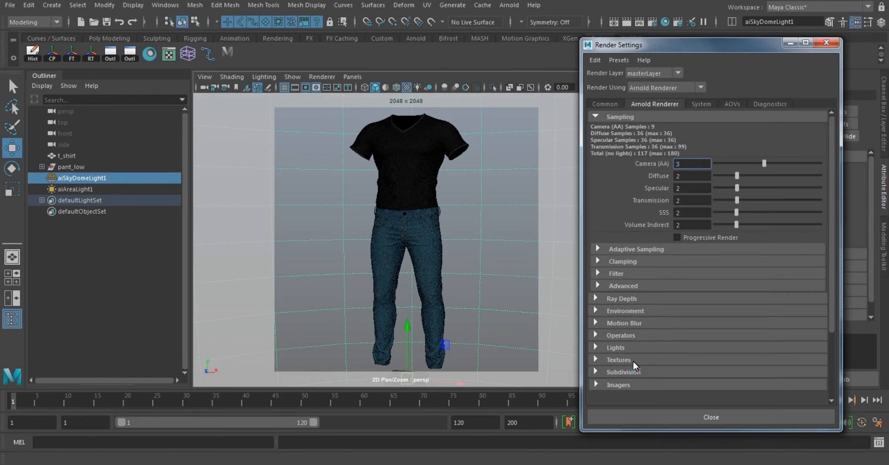
{"action": "left_click", "coordinate": [633, 362]}
{"action": "scroll", "coordinate": [690, 278], "scroll_direction": "down", "scroll_amount": 3}
{"action": "left_click", "coordinate": [705, 416]}
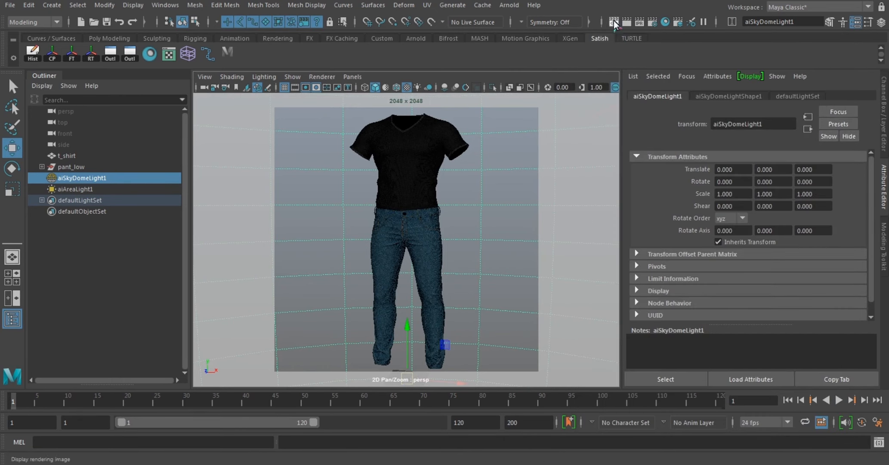
Step: Open the Arnold RenderView, fit the image in its window and start rendering the outfit from the persp camera
{"action": "left_click", "coordinate": [509, 6]}
{"action": "left_click", "coordinate": [531, 20]}
{"action": "left_click_drag", "start_coordinate": [597, 86], "coordinate": [491, 1]}
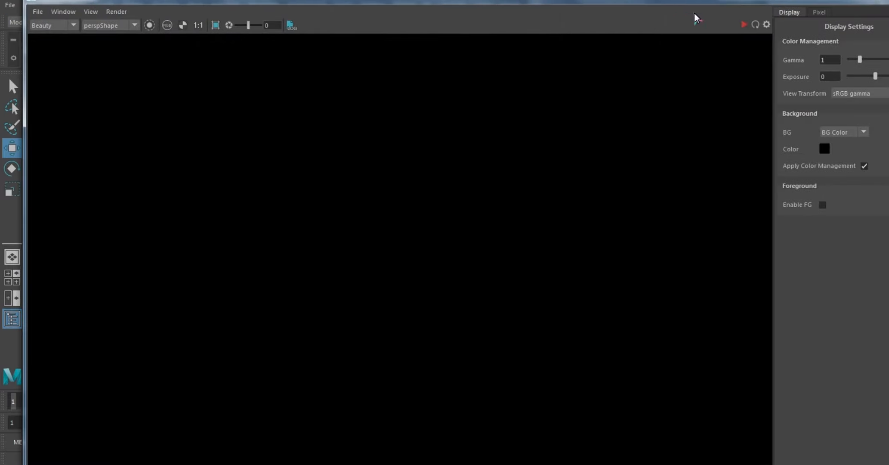
{"action": "left_click_drag", "start_coordinate": [24, 0], "coordinate": [221, 51]}
{"action": "left_click_drag", "start_coordinate": [387, 62], "coordinate": [396, 31]}
{"action": "scroll", "coordinate": [521, 170], "scroll_direction": "down", "scroll_amount": 5}
{"action": "scroll", "coordinate": [521, 202], "scroll_direction": "up", "scroll_amount": 2}
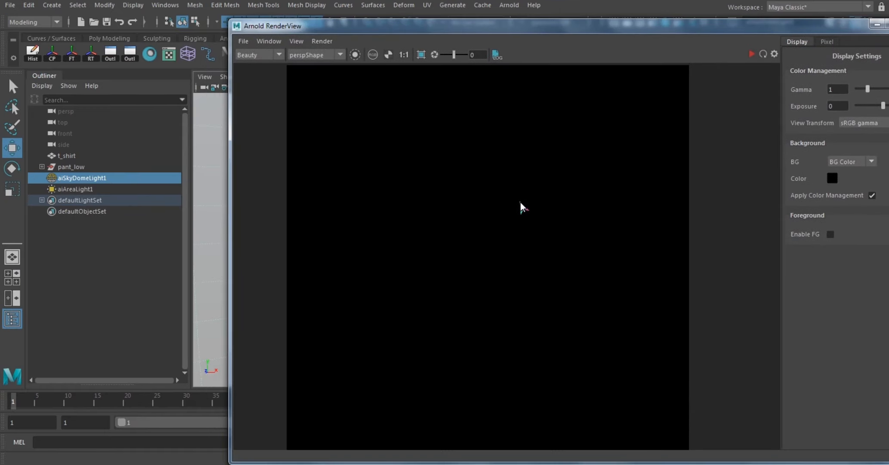
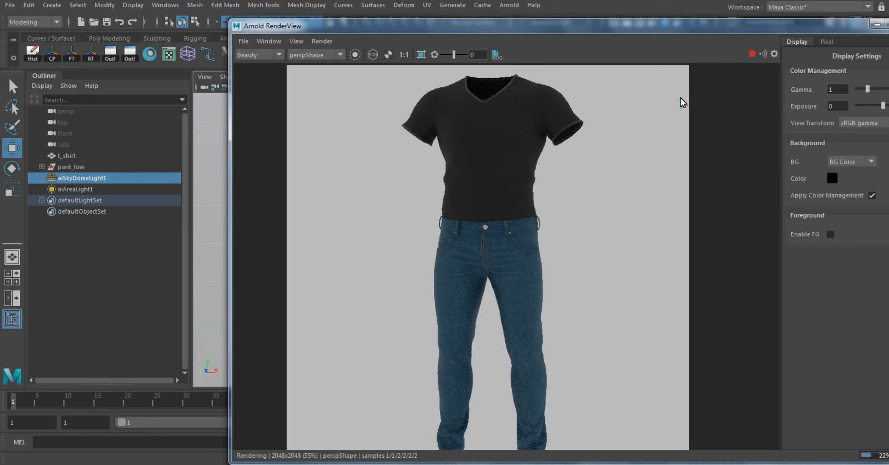
Step: Set the area light's intensity to 12 and exposure to 8, and run a brief test render
{"action": "left_click", "coordinate": [75, 189]}
{"action": "left_click_drag", "start_coordinate": [638, 27], "coordinate": [426, 24]}
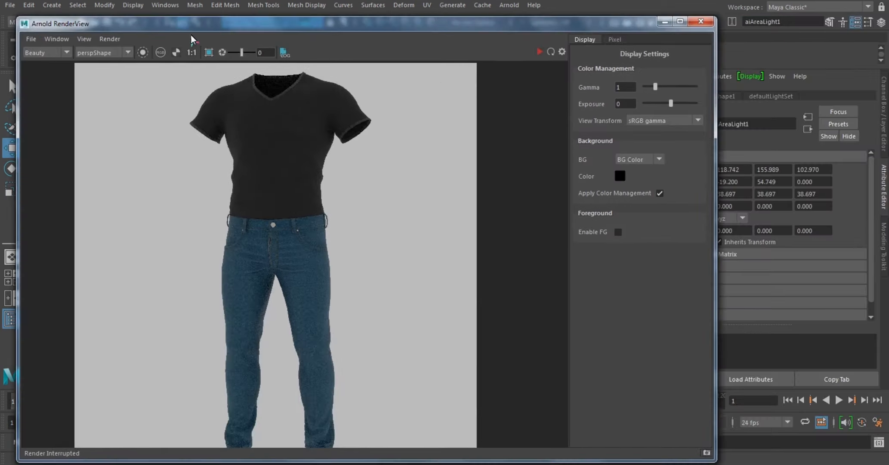
{"action": "left_click_drag", "start_coordinate": [17, 18], "coordinate": [168, 35]}
{"action": "left_click_drag", "start_coordinate": [322, 44], "coordinate": [285, 47]}
{"action": "left_click", "coordinate": [719, 96]}
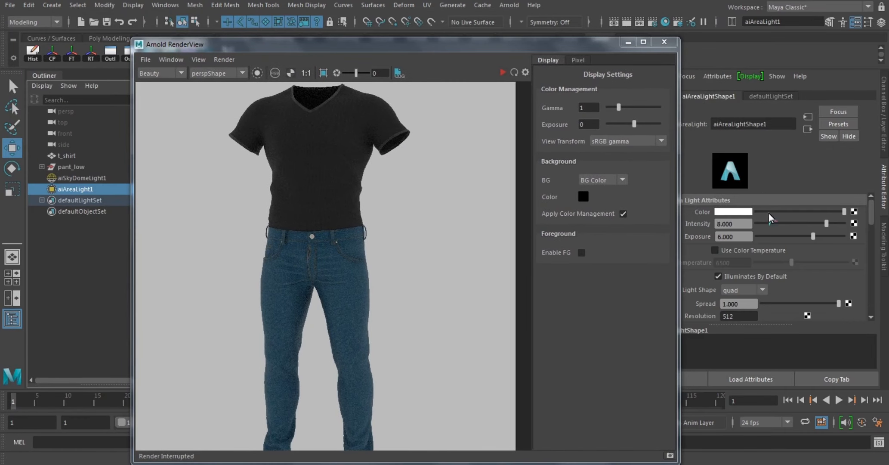
{"action": "key", "text": "Return"}
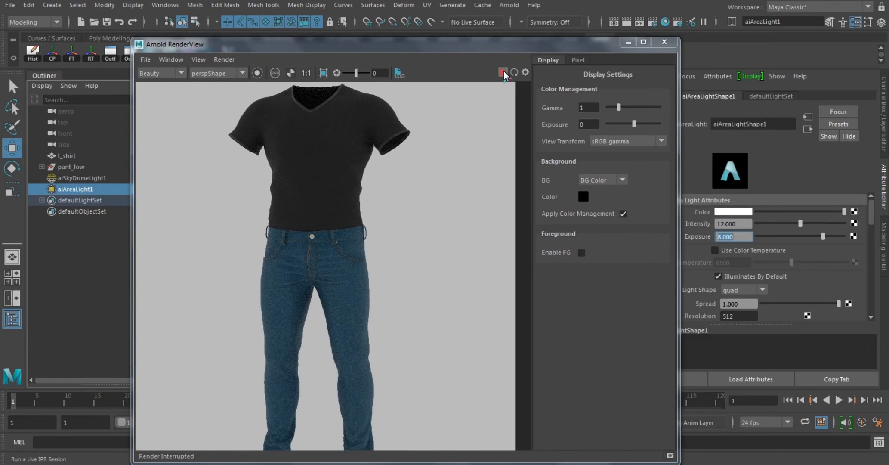
{"action": "left_click", "coordinate": [502, 72]}
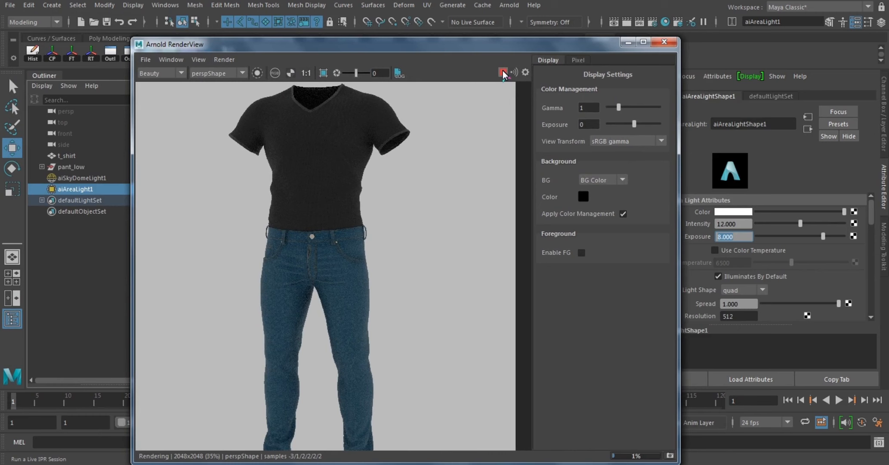
{"action": "left_click", "coordinate": [503, 73]}
Step: Set the area light's exposure to 12 and run another brief test render
{"action": "left_click_drag", "start_coordinate": [565, 47], "coordinate": [548, 5]}
{"action": "left_click_drag", "start_coordinate": [738, 224], "coordinate": [684, 227]}
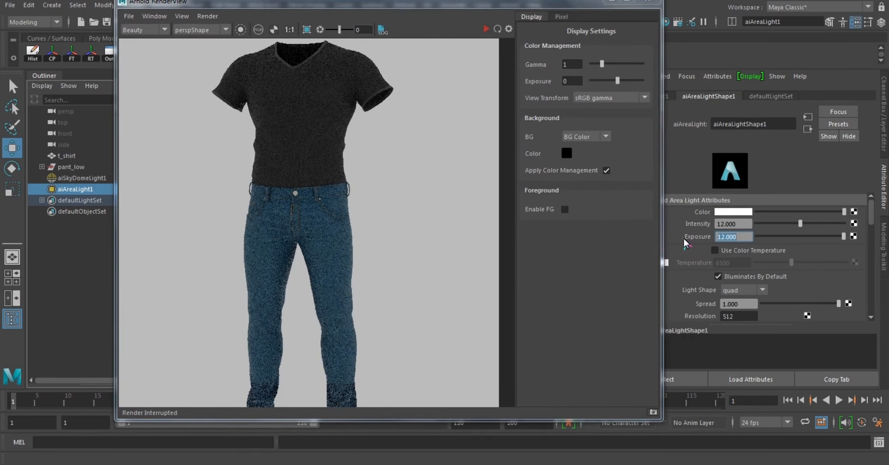
{"action": "left_click", "coordinate": [485, 29]}
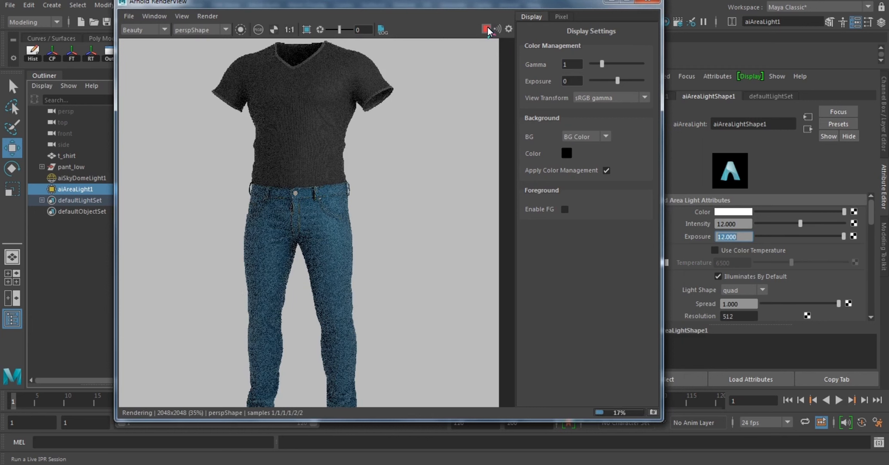
{"action": "left_click", "coordinate": [488, 28]}
Step: Set the SkyDome light's intensity to 0.2 and test-render the outfit
{"action": "left_click", "coordinate": [82, 179]}
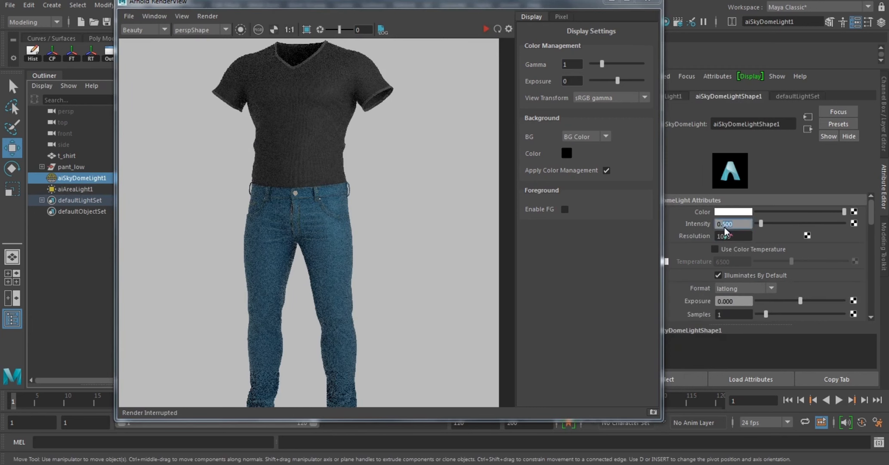
{"action": "type", "text": "0.2"}
{"action": "key", "text": "Return"}
{"action": "left_click", "coordinate": [485, 29]}
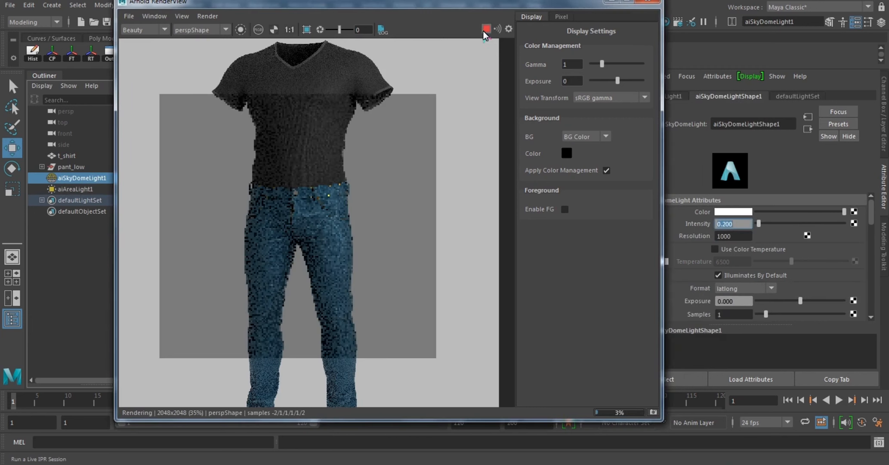
{"action": "left_click", "coordinate": [485, 31]}
Step: Set the area light's exposure to 13, render the outfit, inspect the jeans and shirt up close, and stop the render
{"action": "left_click", "coordinate": [76, 189]}
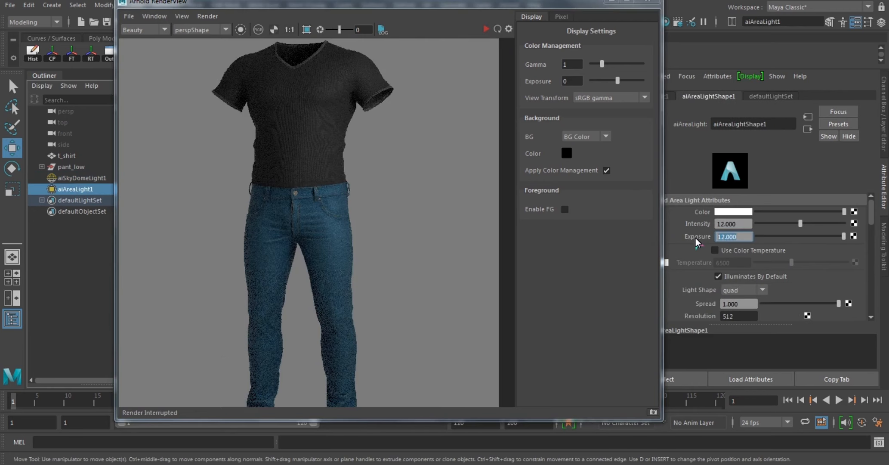
{"action": "left_click", "coordinate": [486, 30]}
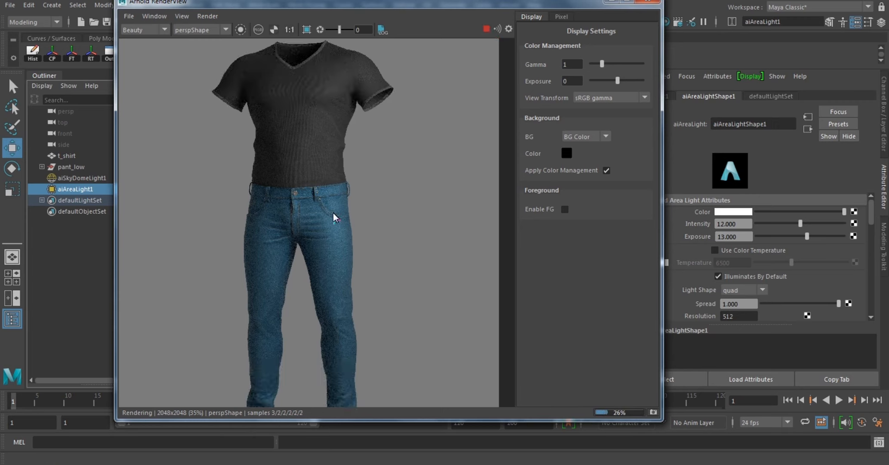
{"action": "scroll", "coordinate": [335, 217], "scroll_direction": "up", "scroll_amount": 3}
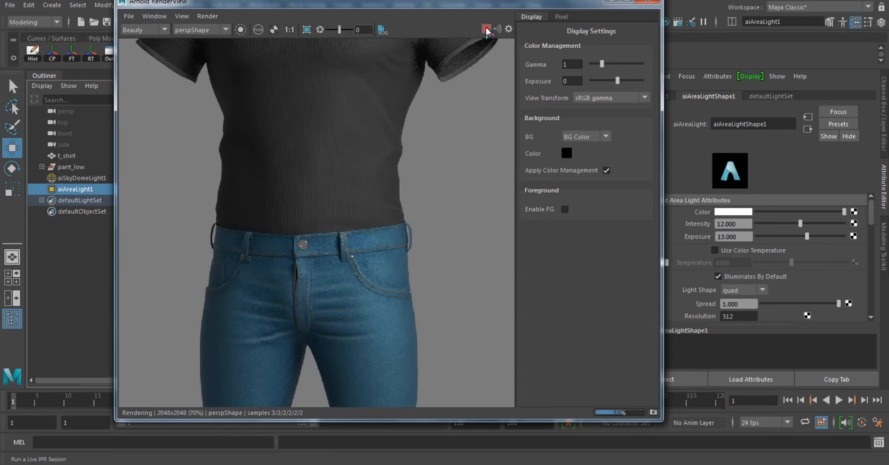
{"action": "left_click", "coordinate": [487, 29]}
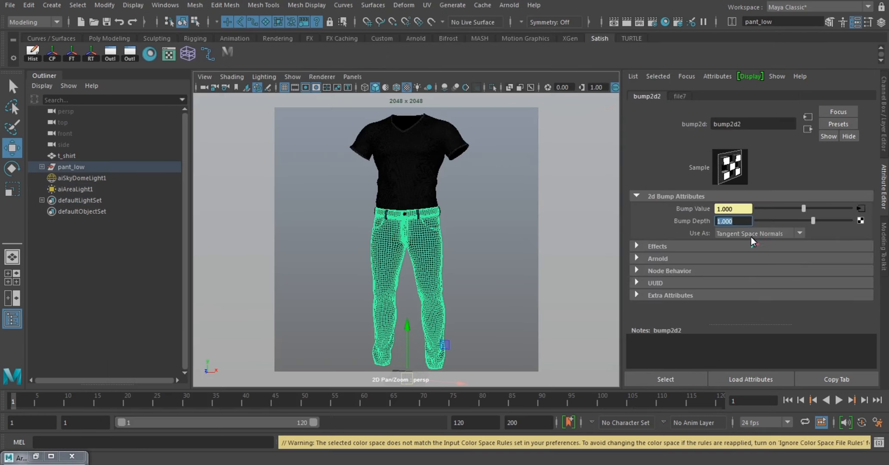
Step: Review the Arnold channel-flip options on the jeans' bump node, and open the T-shirt's normal-map texture and bump nodes
{"action": "left_click", "coordinate": [667, 257]}
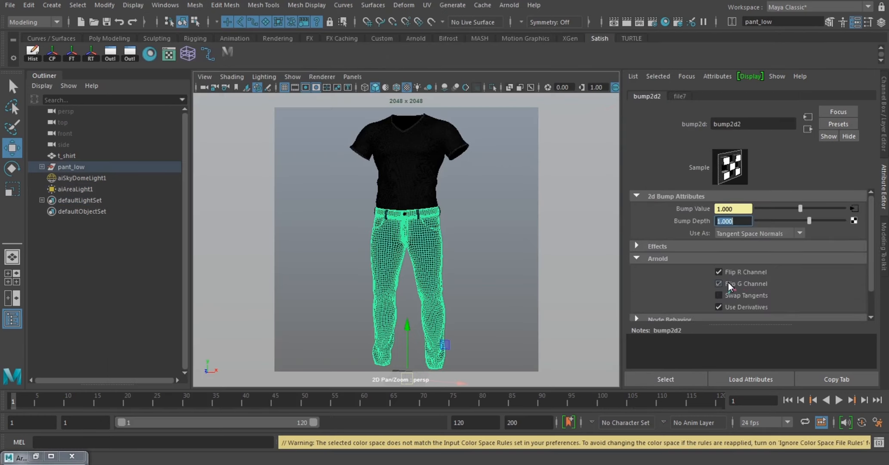
{"action": "left_click", "coordinate": [415, 172]}
{"action": "scroll", "coordinate": [767, 259], "scroll_direction": "up", "scroll_amount": 1}
{"action": "left_click", "coordinate": [853, 274]}
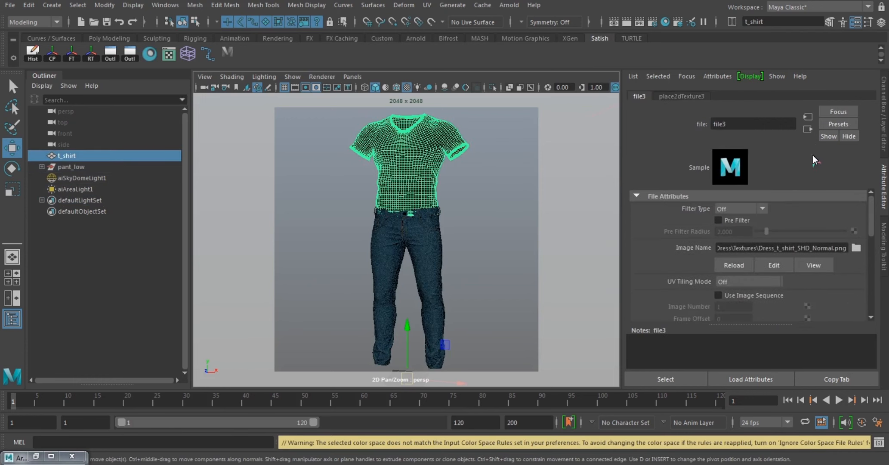
{"action": "left_click", "coordinate": [807, 129]}
Step: Re-render the outfit in the Arnold RenderView
{"action": "left_click", "coordinate": [579, 142]}
{"action": "left_click", "coordinate": [613, 22]}
{"action": "left_click", "coordinate": [389, 88]}
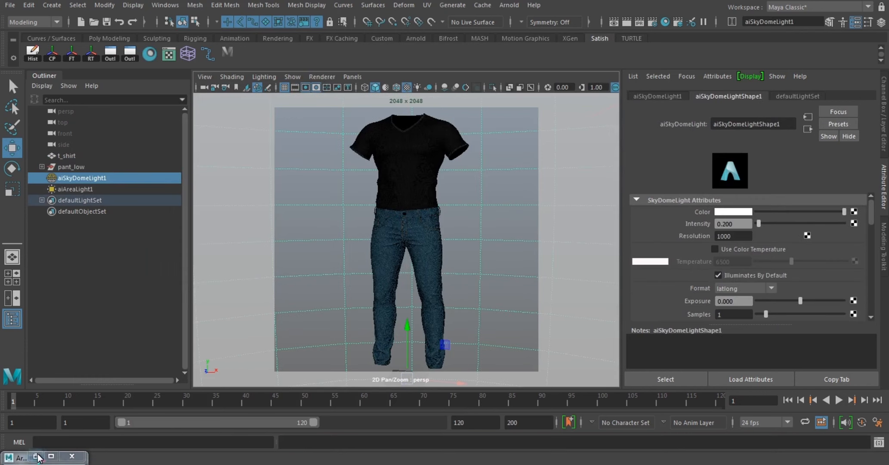
{"action": "left_click", "coordinate": [508, 5]}
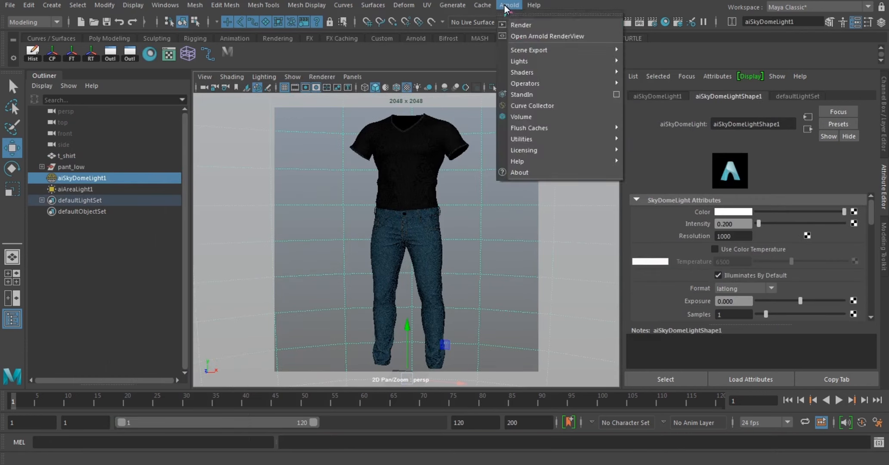
{"action": "left_click", "coordinate": [500, 25]}
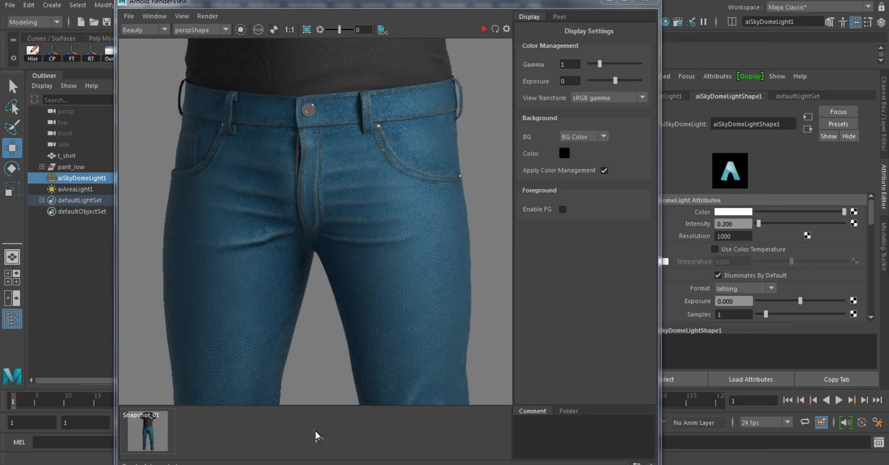
Step: Open the color space settings of the jeans' metalness texture and re-render the jeans
{"action": "left_click", "coordinate": [434, 148]}
{"action": "scroll", "coordinate": [716, 196], "scroll_direction": "up", "scroll_amount": 8}
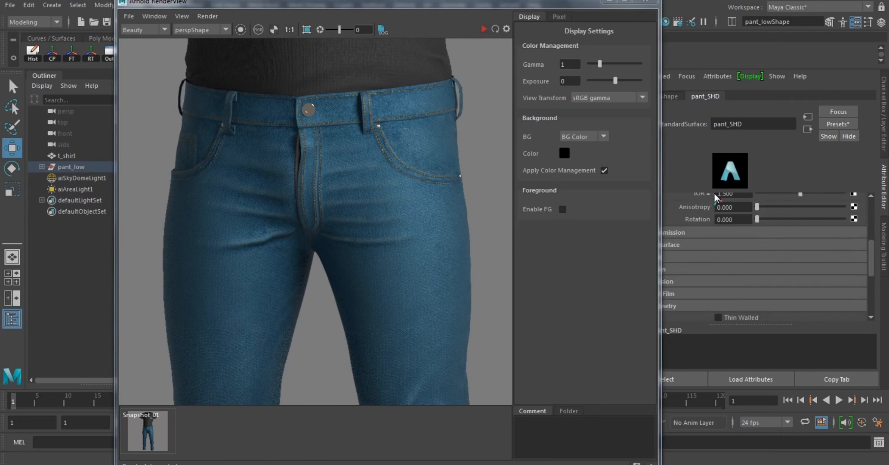
{"action": "left_click", "coordinate": [854, 264]}
{"action": "scroll", "coordinate": [785, 269], "scroll_direction": "down", "scroll_amount": 5}
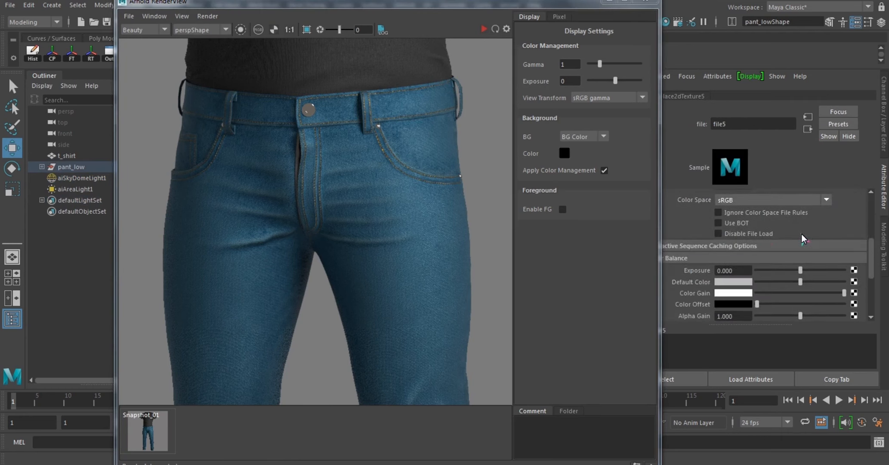
{"action": "scroll", "coordinate": [762, 238], "scroll_direction": "down", "scroll_amount": 2}
{"action": "left_click", "coordinate": [484, 30]}
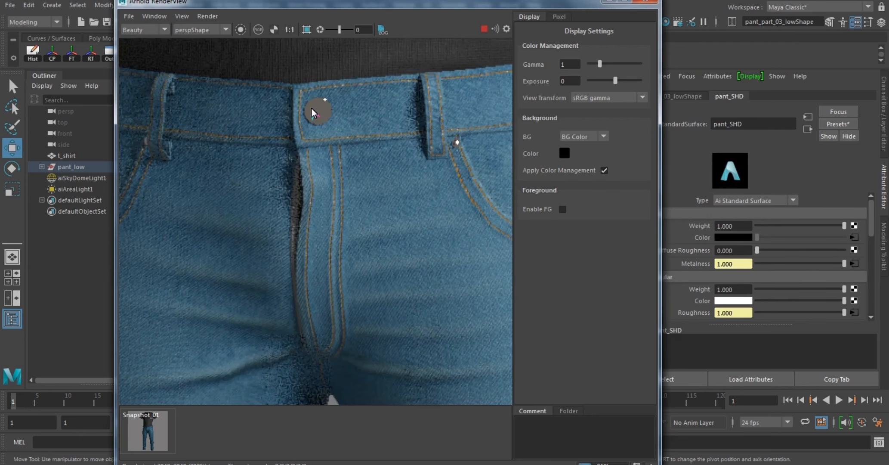
Step: Inspect the rendered jeans up close around the button, fly, belt loops and front pocket
{"action": "scroll", "coordinate": [324, 115], "scroll_direction": "down", "scroll_amount": 1}
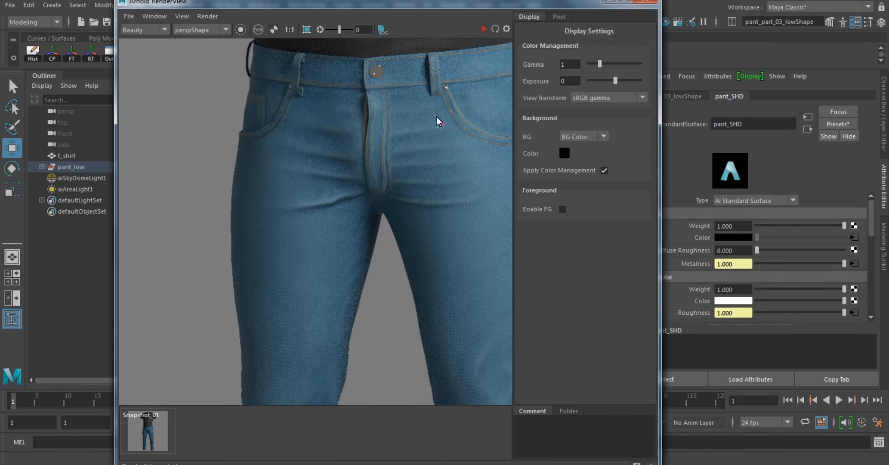
{"action": "scroll", "coordinate": [439, 121], "scroll_direction": "up", "scroll_amount": 4}
{"action": "middle_click_drag", "start_coordinate": [438, 121], "coordinate": [334, 134]}
{"action": "scroll", "coordinate": [335, 134], "scroll_direction": "down", "scroll_amount": 2}
{"action": "middle_click_drag", "start_coordinate": [247, 103], "coordinate": [304, 152]}
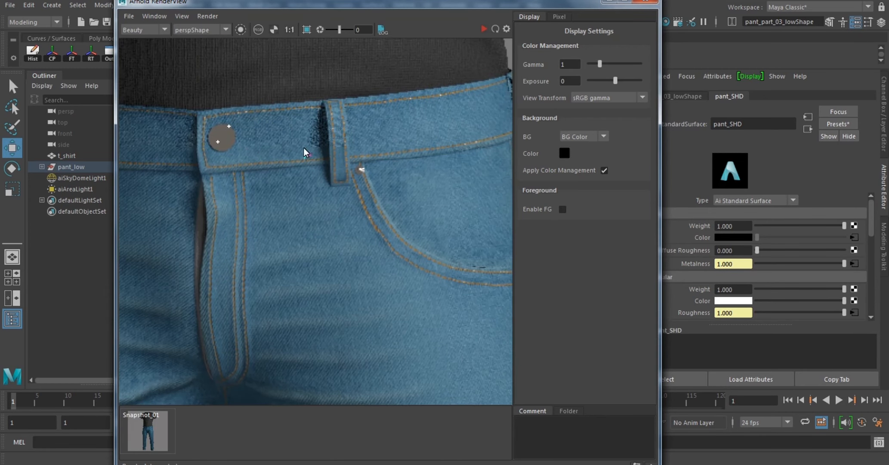
Step: Change the color space of the texture connected to the jeans' specular roughness
{"action": "left_click", "coordinate": [853, 313]}
{"action": "scroll", "coordinate": [788, 286], "scroll_direction": "down", "scroll_amount": 3}
{"action": "left_click", "coordinate": [748, 236]}
{"action": "left_click", "coordinate": [746, 244]}
{"action": "left_click", "coordinate": [807, 129]}
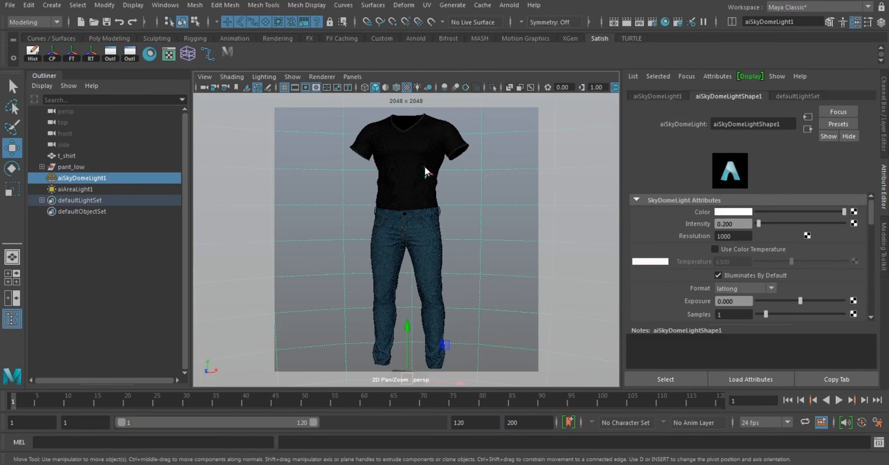
Step: Reopen the Arnold RenderView and test-render the jeans again
{"action": "left_click", "coordinate": [509, 4]}
{"action": "left_click", "coordinate": [529, 36]}
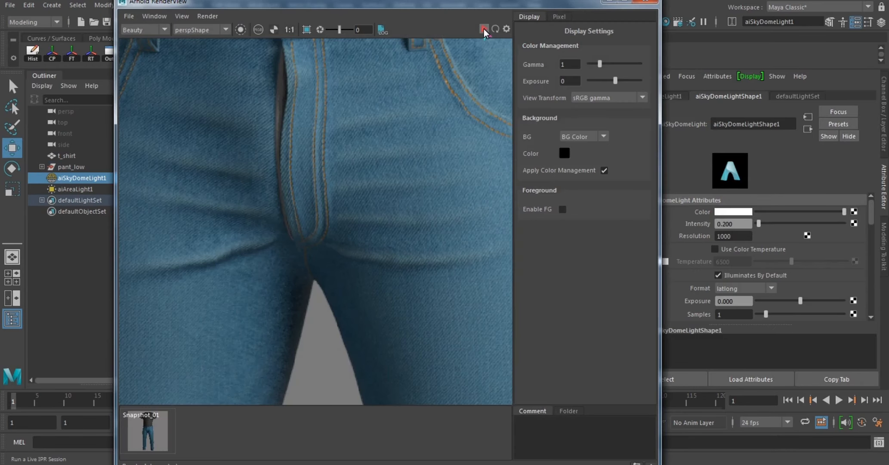
{"action": "left_click", "coordinate": [483, 29]}
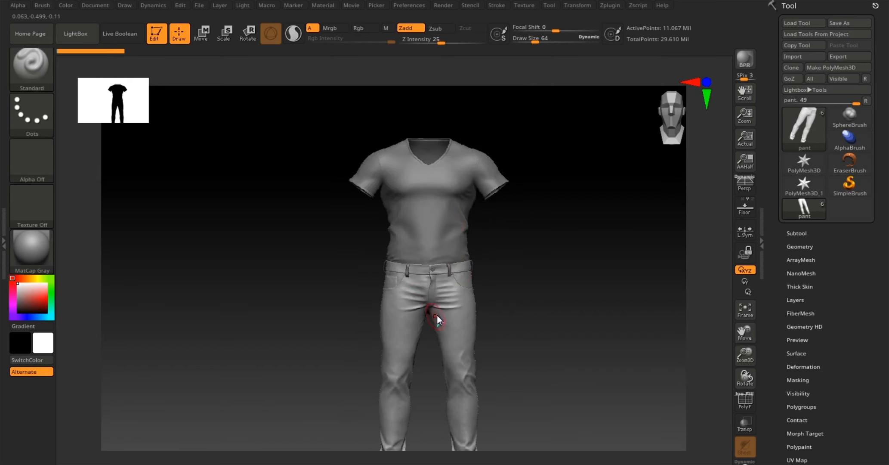
Step: Switch to ZBrush and step the jeans and T-shirt subtools down through their subdivision levels
{"action": "right_click_drag", "start_coordinate": [436, 314], "coordinate": [431, 247], "text": "alt"}
{"action": "key", "text": "shift+d"}
{"action": "key", "text": "shift+d"}
{"action": "key", "text": "d"}
{"action": "left_click", "coordinate": [483, 248], "text": "alt"}
{"action": "key", "text": "shift+d"}
{"action": "key", "text": "shift+d"}
{"action": "key", "text": "shift+d"}
{"action": "key", "text": "shift+d"}
{"action": "key", "text": "shift+d"}
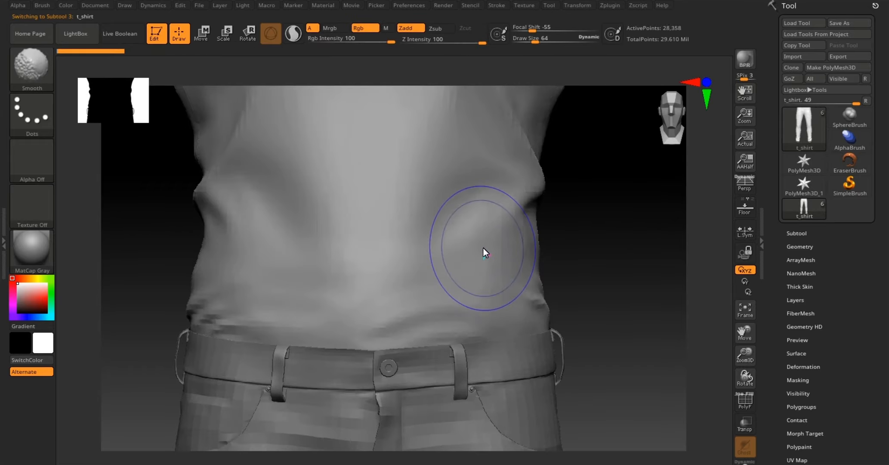
Step: Select another clothing subtool near the waist and step it down four subdivision levels
{"action": "right_click_drag", "start_coordinate": [514, 296], "coordinate": [490, 297]}
{"action": "left_click", "coordinate": [530, 287], "text": "alt"}
{"action": "right_click_drag", "start_coordinate": [490, 297], "coordinate": [383, 289], "text": "ctrl"}
{"action": "key", "text": "shift+d"}
{"action": "key", "text": "shift+d"}
{"action": "key", "text": "shift+d"}
{"action": "key", "text": "shift+d"}
{"action": "right_click_drag", "start_coordinate": [383, 288], "coordinate": [403, 228], "text": "ctrl"}
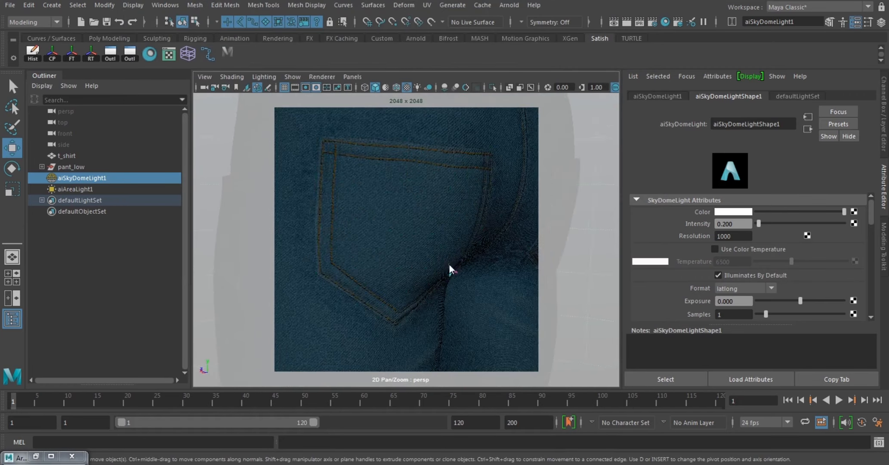
Step: Switch to Maya, select the jeans' back pocket area and view the outfit from the side
{"action": "left_click", "coordinate": [409, 224]}
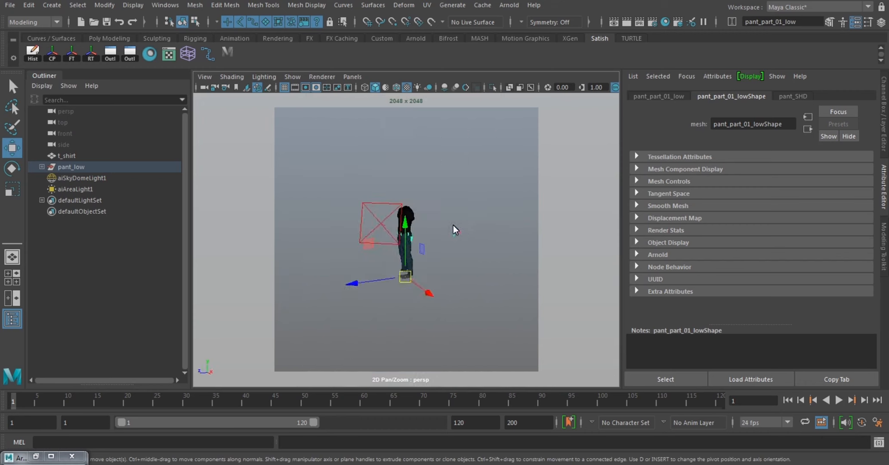
{"action": "right_click_drag", "start_coordinate": [452, 238], "coordinate": [494, 218], "text": "alt"}
{"action": "left_click", "coordinate": [479, 249]}
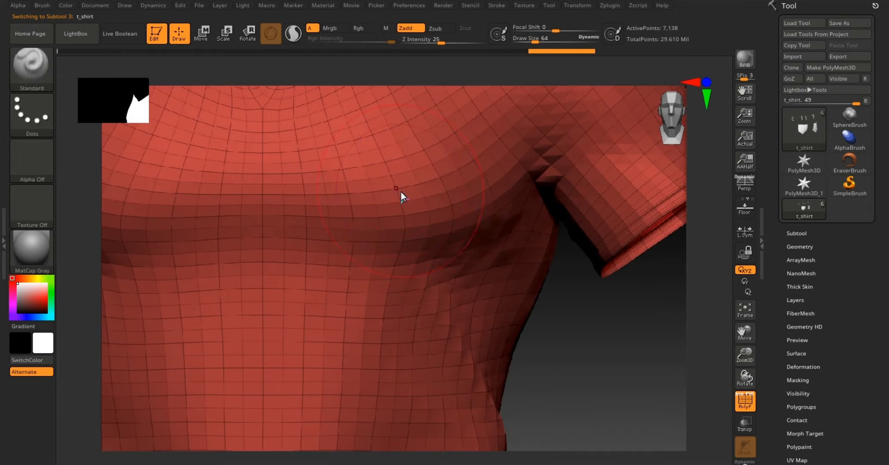
Step: Switch to ZBrush, hide the T-shirt's polyframe and set the Multi Map Exporter to output Displacement instead of Normal
{"action": "right_click_drag", "start_coordinate": [401, 190], "coordinate": [393, 253], "text": "ctrl"}
{"action": "key", "text": "shift+f"}
{"action": "mouse_move", "coordinate": [600, 5]}
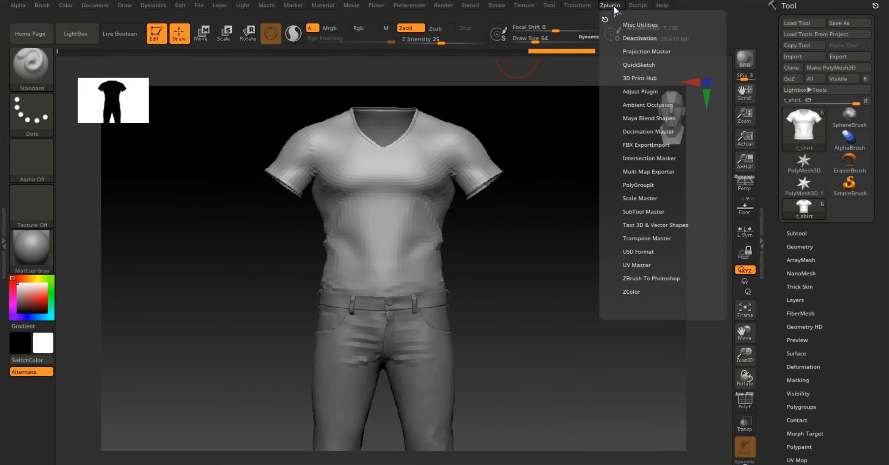
{"action": "left_click", "coordinate": [651, 172]}
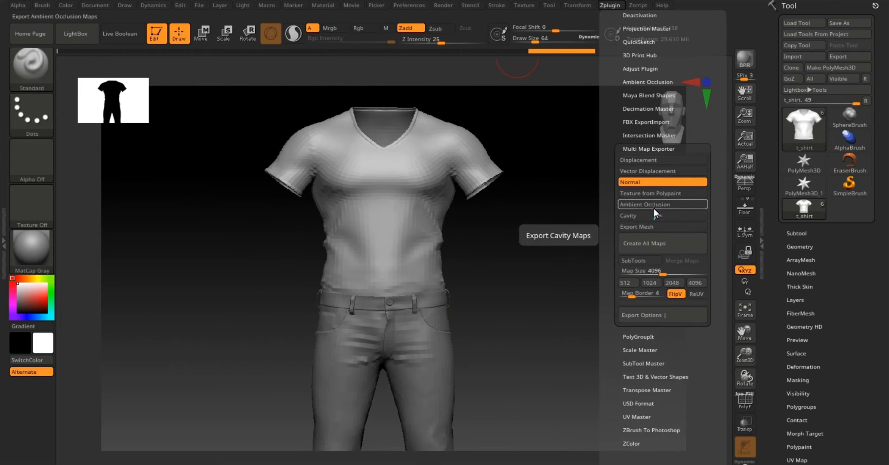
{"action": "left_click", "coordinate": [641, 160]}
{"action": "left_click", "coordinate": [651, 182]}
Step: Set the displacement map export to 32Bit EXR and create the T-shirt's map
{"action": "left_click_drag", "start_coordinate": [715, 275], "coordinate": [713, 203]}
{"action": "left_click", "coordinate": [651, 245]}
{"action": "left_click", "coordinate": [656, 290]}
{"action": "left_click_drag", "start_coordinate": [714, 328], "coordinate": [711, 285]}
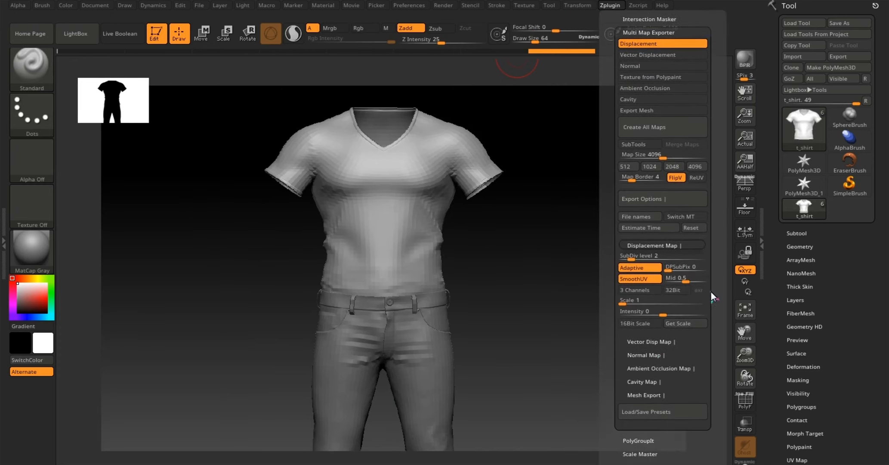
{"action": "left_click", "coordinate": [673, 290]}
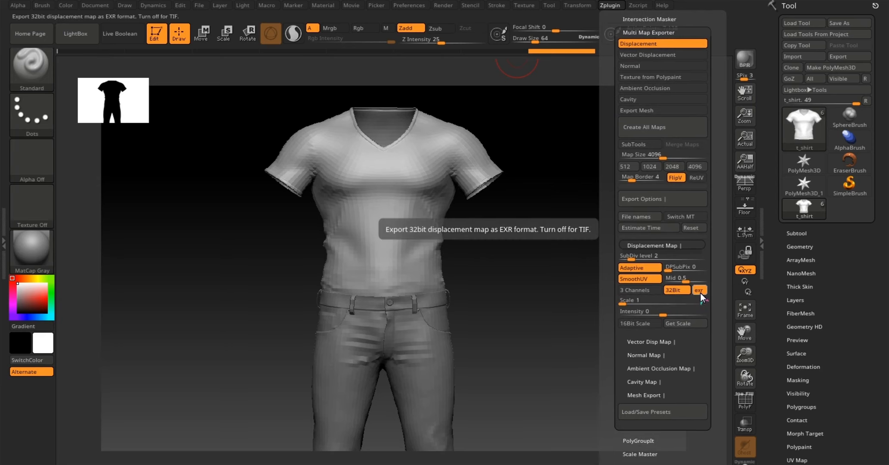
{"action": "left_click_drag", "start_coordinate": [702, 289], "coordinate": [708, 264]}
{"action": "left_click", "coordinate": [655, 209]}
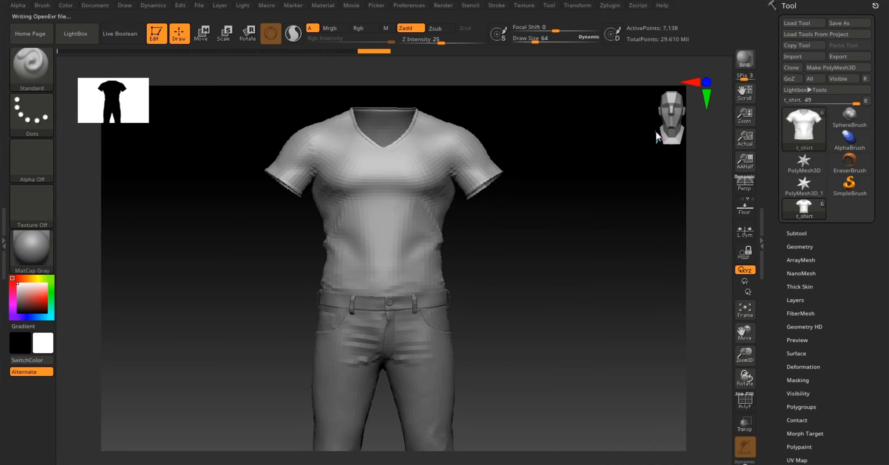
{"action": "left_click", "coordinate": [610, 5]}
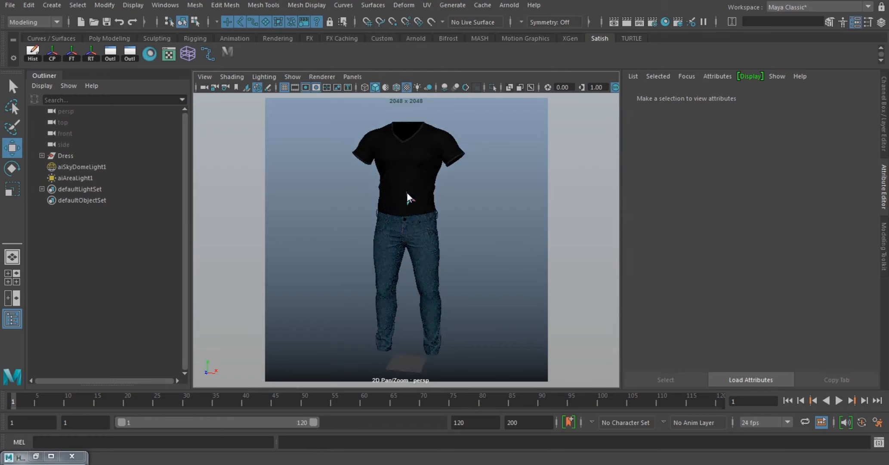
Step: Switch to Maya and set the T-shirt shape's Arnold subdivision type to catclark
{"action": "left_click", "coordinate": [406, 197]}
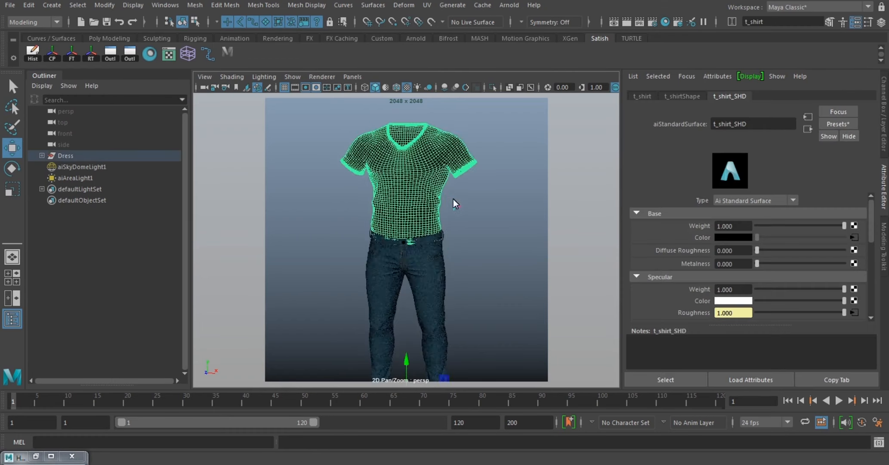
{"action": "scroll", "coordinate": [467, 210], "scroll_direction": "up", "scroll_amount": 3}
{"action": "left_click", "coordinate": [682, 96]}
{"action": "left_click", "coordinate": [674, 217]}
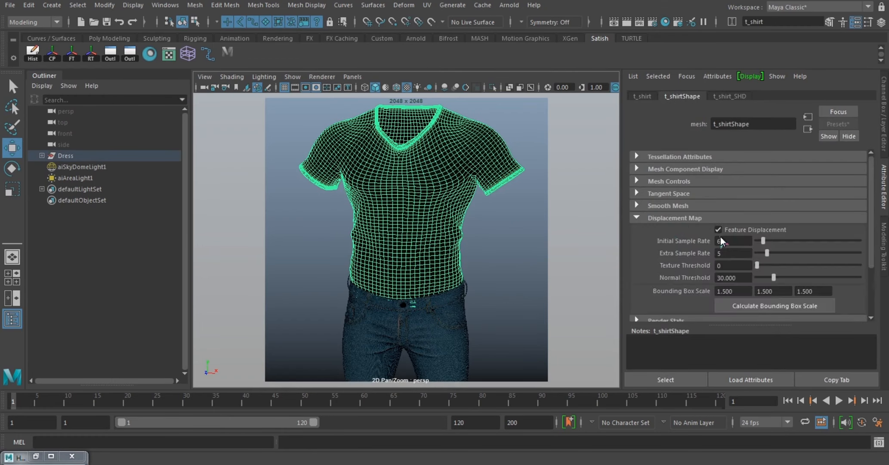
{"action": "left_click", "coordinate": [674, 217]}
{"action": "left_click", "coordinate": [658, 255]}
{"action": "scroll", "coordinate": [749, 259], "scroll_direction": "down", "scroll_amount": 10}
{"action": "left_click", "coordinate": [746, 270]}
{"action": "left_click", "coordinate": [746, 293]}
Step: Set the T-shirt's Arnold subdivision iterations to 4
{"action": "left_click_drag", "start_coordinate": [741, 283], "coordinate": [662, 282]}
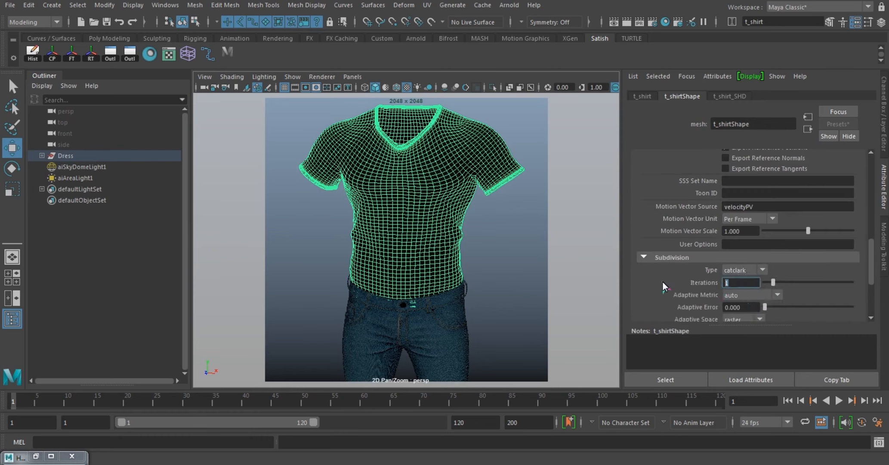
{"action": "type", "text": "4"}
{"action": "key", "text": "Return"}
{"action": "scroll", "coordinate": [753, 283], "scroll_direction": "down", "scroll_amount": 3}
{"action": "scroll", "coordinate": [712, 259], "scroll_direction": "up", "scroll_amount": 13}
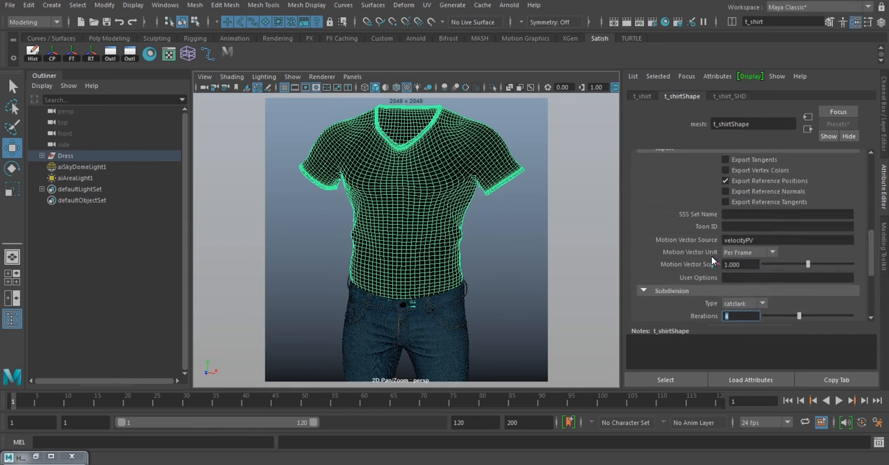
{"action": "left_click", "coordinate": [716, 254]}
Step: Go from the T-shirt material to its shading group and create a file texture for the displacement material
{"action": "left_click", "coordinate": [729, 96]}
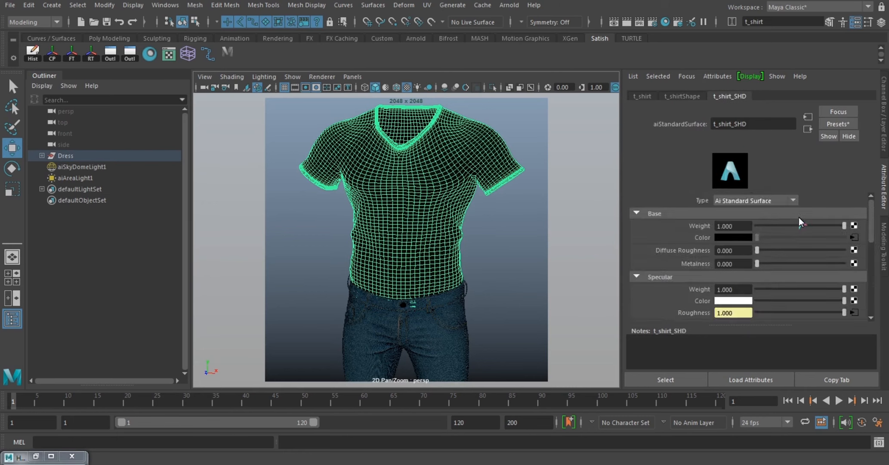
{"action": "scroll", "coordinate": [815, 258], "scroll_direction": "down", "scroll_amount": 5}
{"action": "left_click", "coordinate": [740, 262]}
{"action": "scroll", "coordinate": [724, 273], "scroll_direction": "down", "scroll_amount": 3}
{"action": "scroll", "coordinate": [724, 274], "scroll_direction": "up", "scroll_amount": 3}
{"action": "left_click", "coordinate": [727, 262]}
{"action": "left_click", "coordinate": [807, 129]}
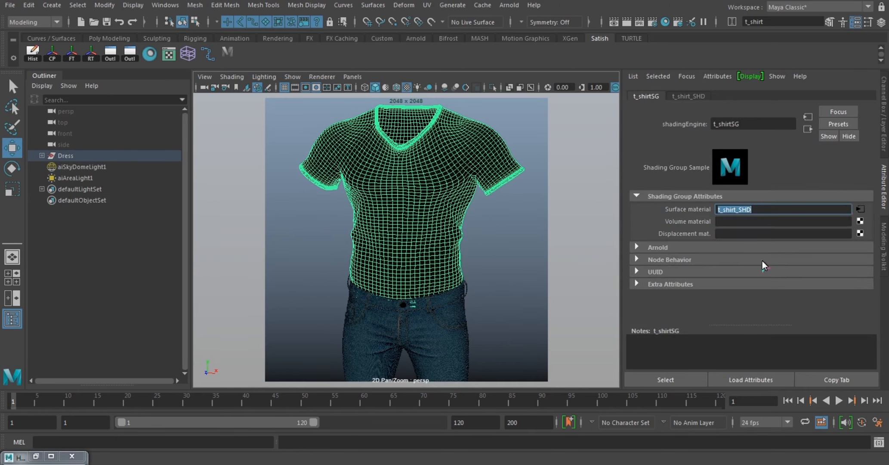
{"action": "left_click", "coordinate": [859, 233]}
{"action": "left_click_drag", "start_coordinate": [425, 157], "coordinate": [447, 126]}
{"action": "left_click", "coordinate": [417, 214]}
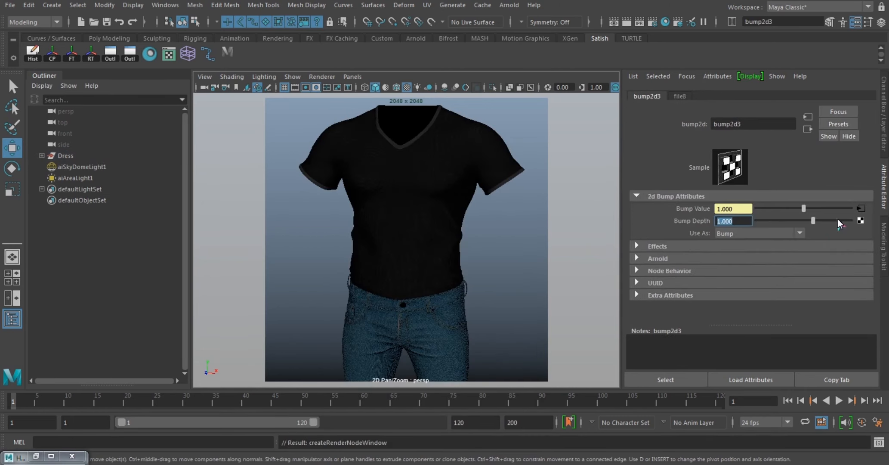
Step: Trace the T-shirt material's connections and open the new file texture node with the empty image name
{"action": "left_click", "coordinate": [860, 208]}
{"action": "left_click", "coordinate": [807, 129]}
{"action": "left_click", "coordinate": [807, 129]}
{"action": "left_click", "coordinate": [746, 261]}
{"action": "left_click", "coordinate": [807, 129]}
{"action": "left_click", "coordinate": [860, 232]}
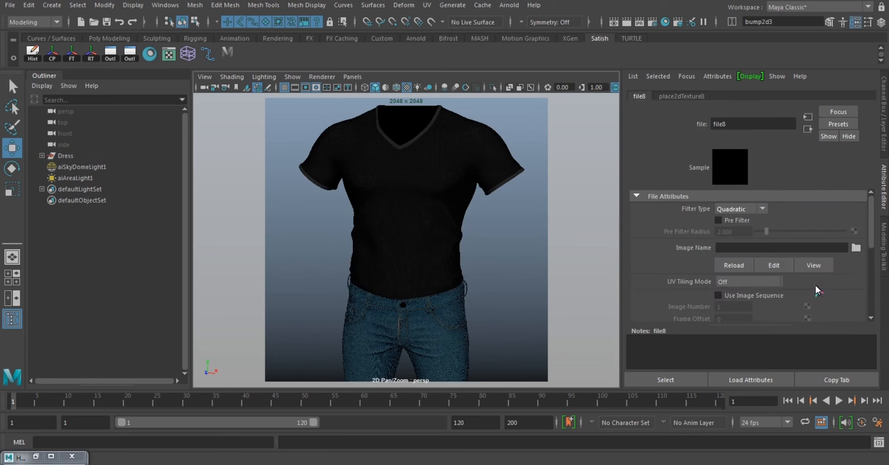
Step: Open the Hypershade and move the displacement shader node clear of the T-shirt material in the graph
{"action": "left_click", "coordinate": [35, 456]}
{"action": "scroll", "coordinate": [497, 357], "scroll_direction": "up", "scroll_amount": 5}
{"action": "scroll", "coordinate": [498, 351], "scroll_direction": "down", "scroll_amount": 4}
{"action": "scroll", "coordinate": [477, 293], "scroll_direction": "up", "scroll_amount": 4}
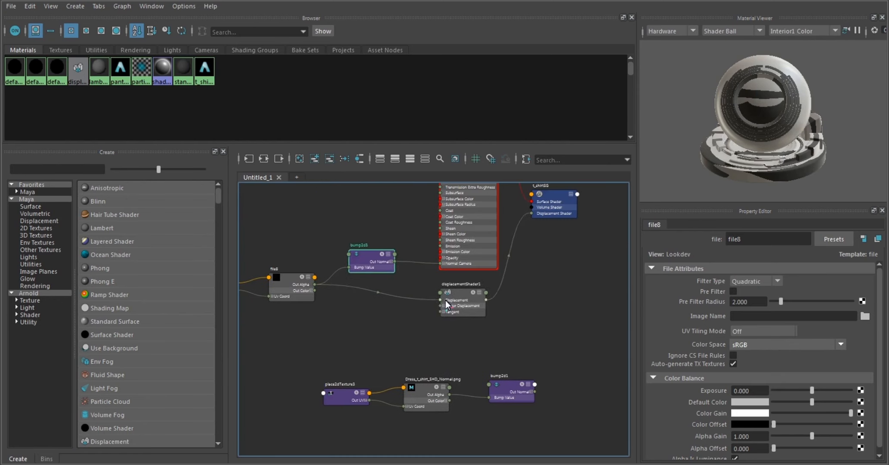
{"action": "left_click_drag", "start_coordinate": [446, 300], "coordinate": [456, 324]}
{"action": "scroll", "coordinate": [456, 324], "scroll_direction": "down", "scroll_amount": 1}
{"action": "middle_click_drag", "start_coordinate": [361, 345], "coordinate": [385, 273], "text": "alt"}
{"action": "scroll", "coordinate": [382, 273], "scroll_direction": "up", "scroll_amount": 5}
Step: Move the disconnected T-shirt normal-map nodes up beside the material in the node graph
{"action": "left_click", "coordinate": [538, 368]}
{"action": "scroll", "coordinate": [435, 342], "scroll_direction": "down", "scroll_amount": 5}
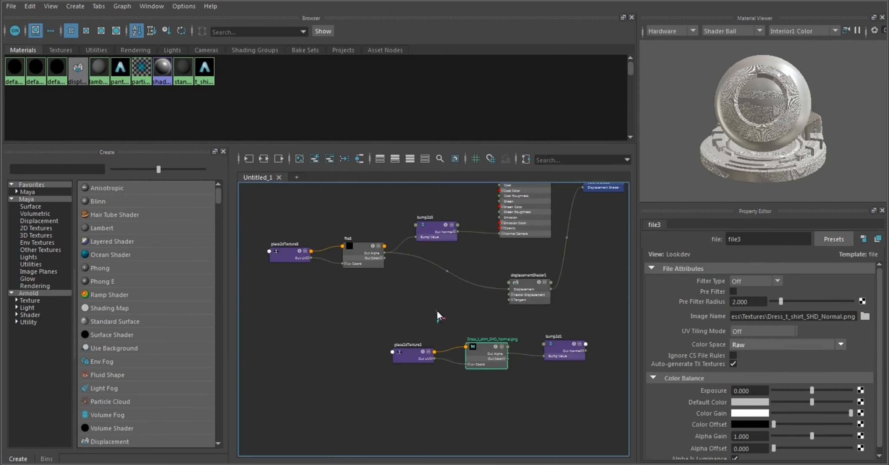
{"action": "middle_click_drag", "start_coordinate": [436, 310], "coordinate": [427, 317], "text": "alt"}
{"action": "left_click_drag", "start_coordinate": [384, 329], "coordinate": [570, 374]}
{"action": "left_click_drag", "start_coordinate": [546, 353], "coordinate": [408, 196]}
{"action": "middle_click_drag", "start_coordinate": [466, 270], "coordinate": [496, 342], "text": "alt"}
{"action": "scroll", "coordinate": [495, 341], "scroll_direction": "up", "scroll_amount": 4}
Step: Delete the bump2d3 node and reconnect bump2d1's Out Normal to the T-shirt material's Normal Camera
{"action": "left_click", "coordinate": [457, 307]}
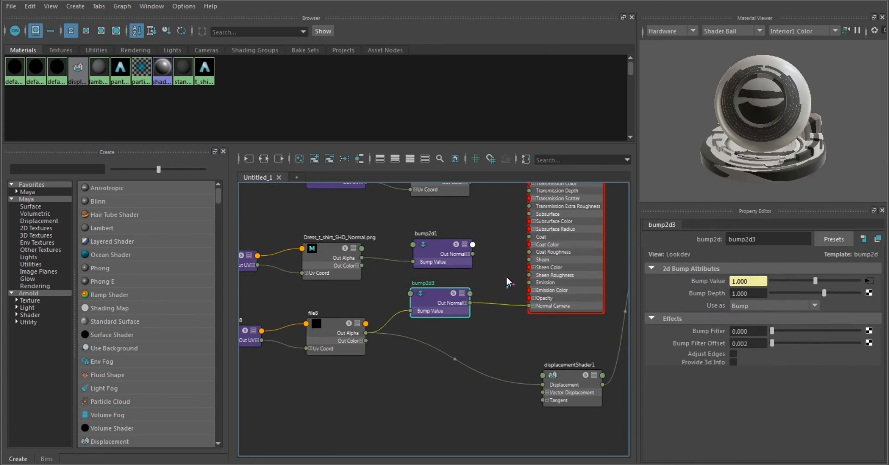
{"action": "key", "text": "Delete"}
{"action": "scroll", "coordinate": [483, 254], "scroll_direction": "up", "scroll_amount": 3}
{"action": "left_click_drag", "start_coordinate": [467, 256], "coordinate": [548, 328]}
Step: Load t_shirt_1-DM4096_u0_v0.exr into the T-shirt displacement's file texture, with filter type Off and Raw color space
{"action": "middle_click_drag", "start_coordinate": [610, 430], "coordinate": [452, 323], "text": "alt"}
{"action": "scroll", "coordinate": [516, 371], "scroll_direction": "down", "scroll_amount": 3}
{"action": "left_click", "coordinate": [459, 344]}
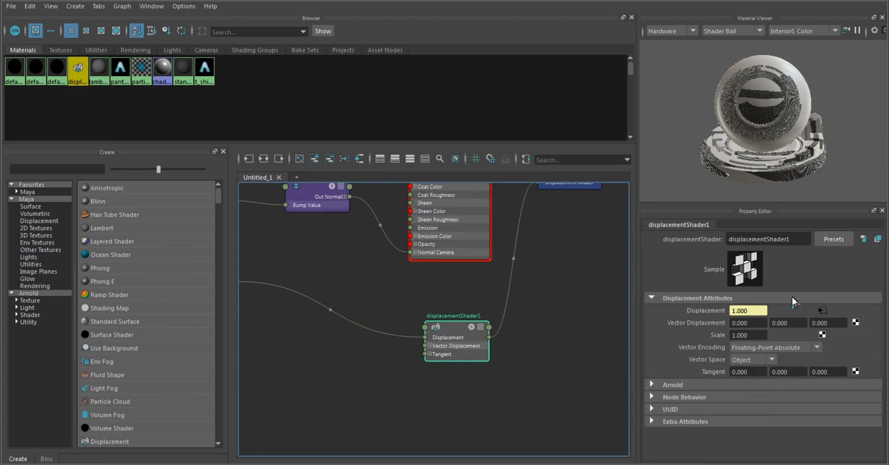
{"action": "left_click", "coordinate": [822, 310]}
{"action": "left_click", "coordinate": [753, 344]}
{"action": "left_click", "coordinate": [754, 345]}
{"action": "left_click", "coordinate": [749, 281]}
{"action": "left_click", "coordinate": [747, 292]}
{"action": "scroll", "coordinate": [446, 316], "scroll_direction": "down", "scroll_amount": 4}
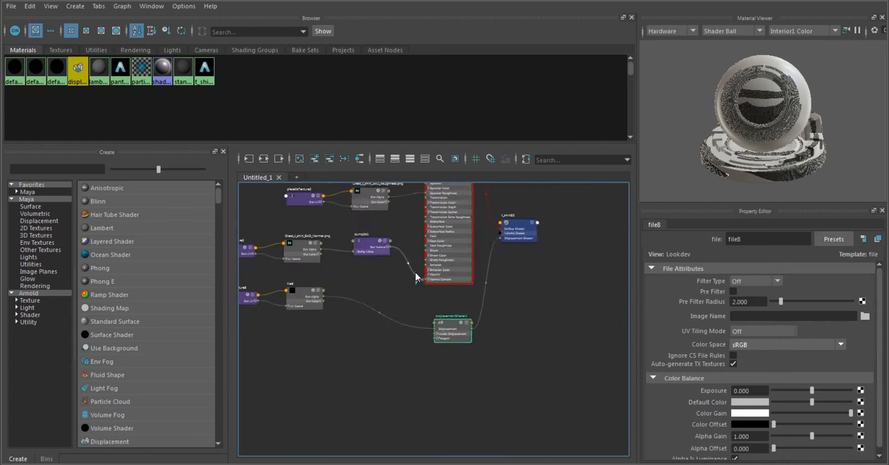
{"action": "scroll", "coordinate": [504, 305], "scroll_direction": "up", "scroll_amount": 5}
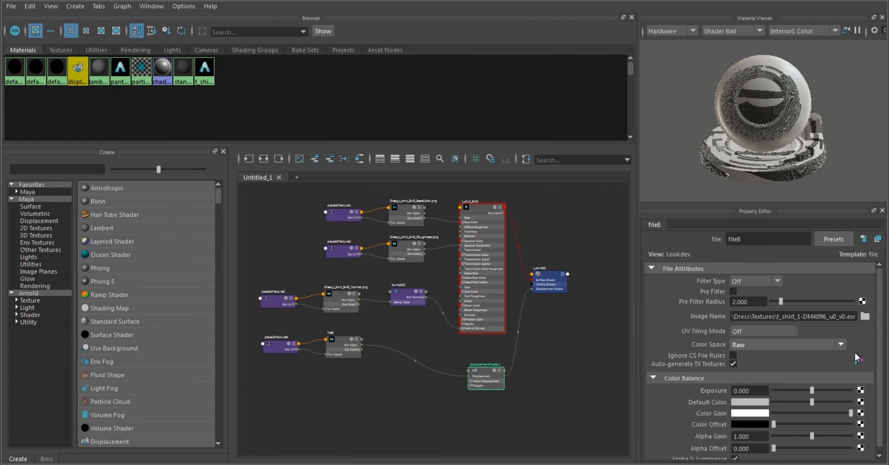
Step: Set the T-shirt displacement texture's Alpha Offset to -0.5
{"action": "scroll", "coordinate": [793, 324], "scroll_direction": "down", "scroll_amount": 1}
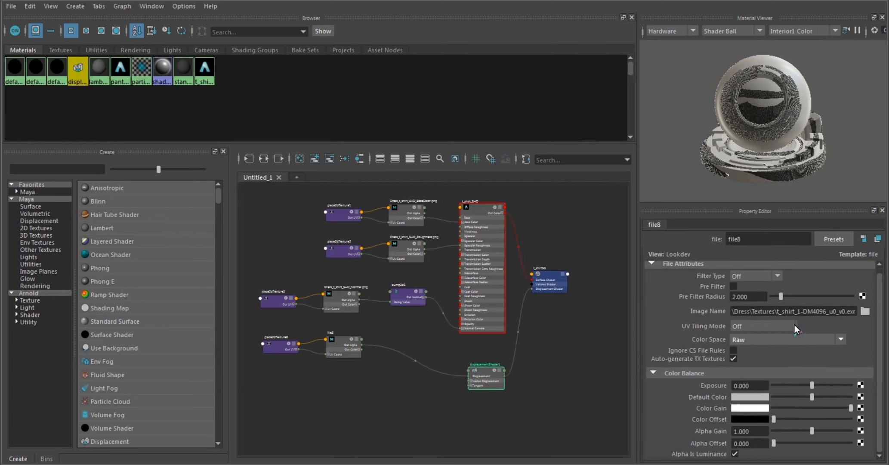
{"action": "left_click_drag", "start_coordinate": [758, 443], "coordinate": [672, 443]}
{"action": "type", "text": "-0"}
{"action": "type", "text": ".5"}
{"action": "key", "text": "Return"}
{"action": "scroll", "coordinate": [460, 310], "scroll_direction": "down", "scroll_amount": 2}
{"action": "scroll", "coordinate": [473, 307], "scroll_direction": "up", "scroll_amount": 1}
{"action": "middle_click_drag", "start_coordinate": [484, 305], "coordinate": [478, 310], "text": "alt"}
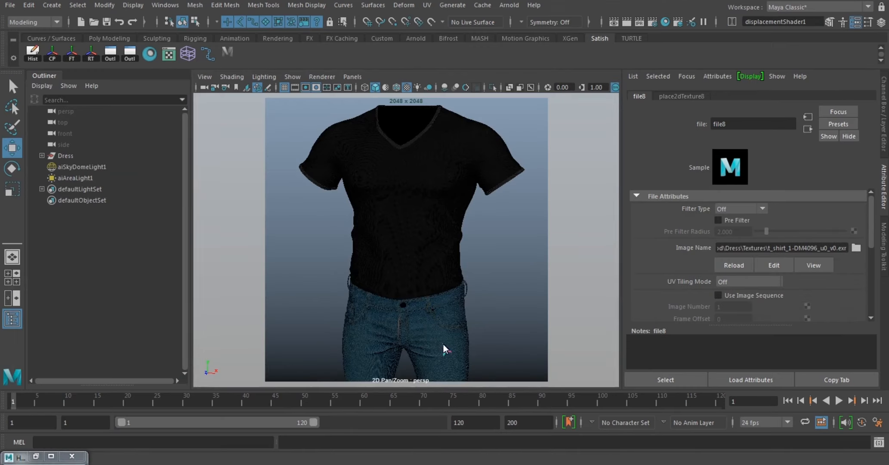
Step: Set the jeans mesh's Arnold subdivision type to catclark with 4 iterations
{"action": "left_click", "coordinate": [442, 349]}
{"action": "left_click", "coordinate": [694, 96]}
{"action": "left_click", "coordinate": [677, 219]}
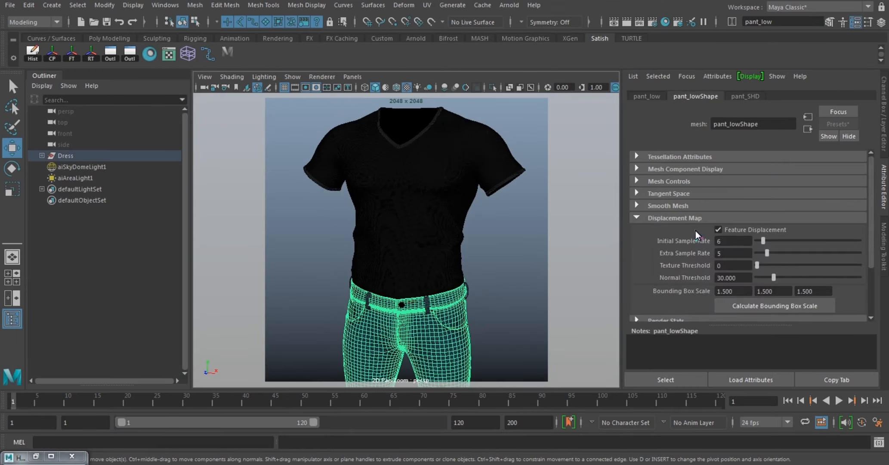
{"action": "left_click", "coordinate": [638, 217]}
{"action": "left_click", "coordinate": [664, 254]}
{"action": "scroll", "coordinate": [740, 250], "scroll_direction": "down", "scroll_amount": 3}
{"action": "left_click", "coordinate": [742, 260]}
{"action": "left_click", "coordinate": [747, 284]}
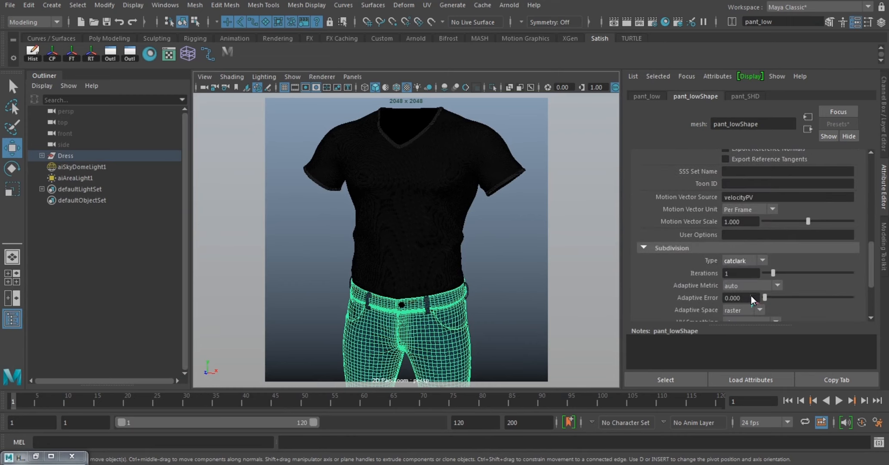
{"action": "type", "text": "4"}
{"action": "key", "text": "Return"}
{"action": "scroll", "coordinate": [696, 262], "scroll_direction": "down", "scroll_amount": 2}
{"action": "scroll", "coordinate": [710, 266], "scroll_direction": "up", "scroll_amount": 8}
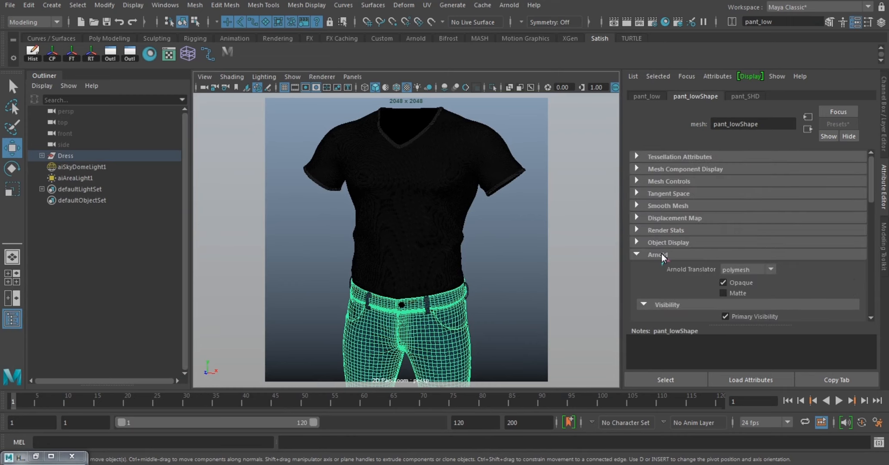
{"action": "left_click", "coordinate": [660, 254]}
Step: Check the shading group connected to the jeans material
{"action": "left_click", "coordinate": [745, 96]}
{"action": "scroll", "coordinate": [770, 207], "scroll_direction": "up", "scroll_amount": 3}
{"action": "left_click", "coordinate": [807, 129]}
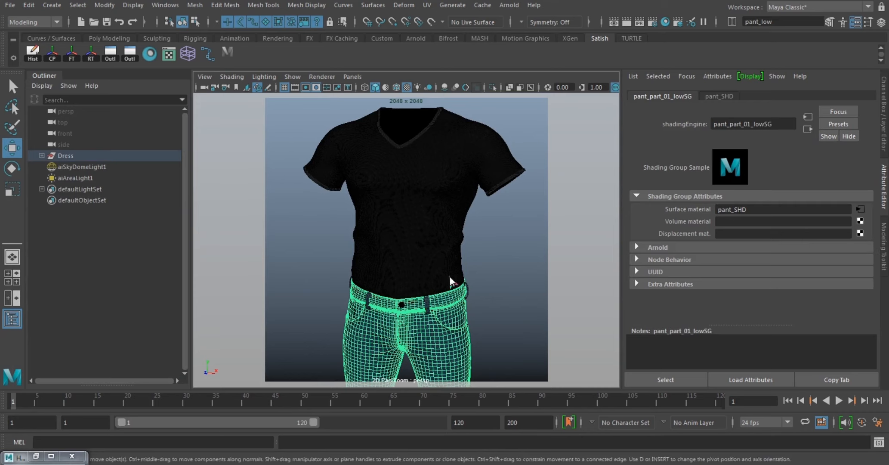
{"action": "scroll", "coordinate": [449, 280], "scroll_direction": "up", "scroll_amount": 2}
{"action": "left_click", "coordinate": [495, 215]}
{"action": "key", "text": "ctrl+z"}
{"action": "scroll", "coordinate": [496, 216], "scroll_direction": "down", "scroll_amount": 2}
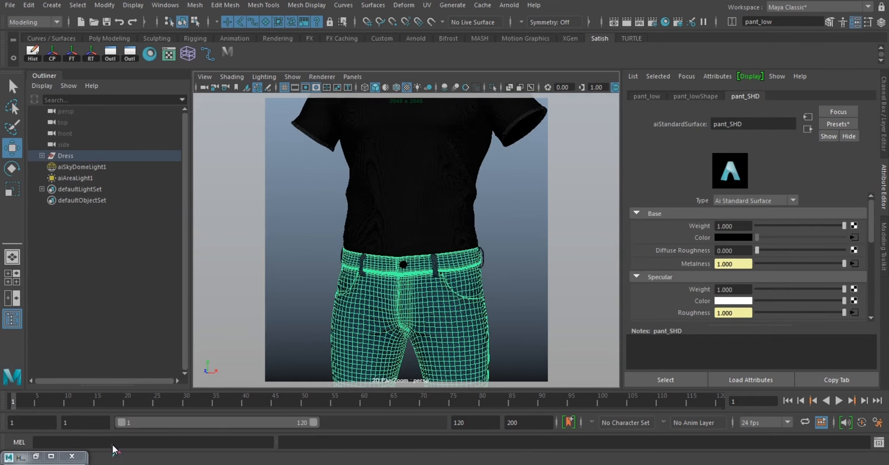
Step: Graph the jeans material in the Hypershade and add a new file texture as displacement on the pant_lowSG shading group
{"action": "left_click", "coordinate": [51, 456]}
{"action": "right_click_drag", "start_coordinate": [118, 72], "coordinate": [119, 47]}
{"action": "scroll", "coordinate": [529, 227], "scroll_direction": "up", "scroll_amount": 4}
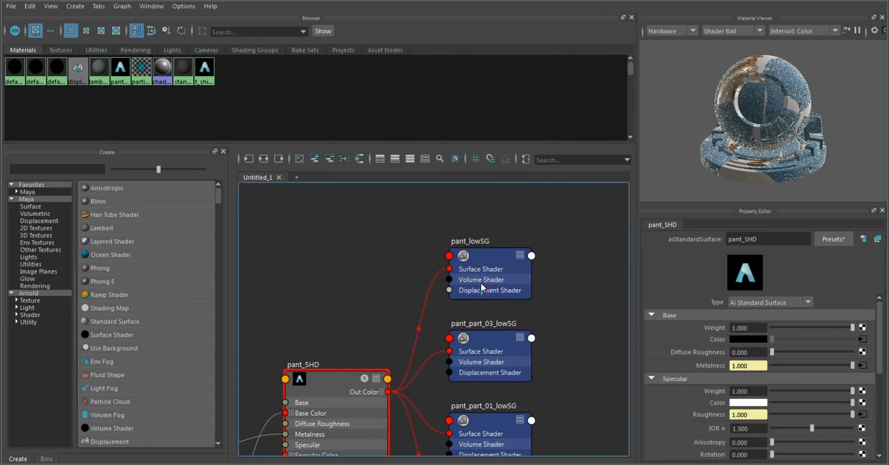
{"action": "middle_click_drag", "start_coordinate": [482, 287], "coordinate": [525, 329], "text": "alt"}
{"action": "left_click_drag", "start_coordinate": [547, 301], "coordinate": [504, 277]}
{"action": "left_click", "coordinate": [868, 335]}
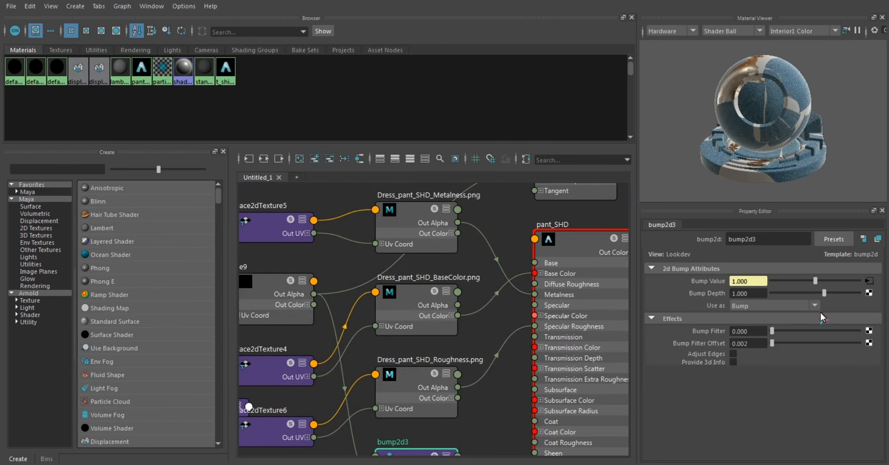
Step: Delete the bump2d3 node, bring the jeans normal-map nodes beside pant_SHD and reconnect bump2d2's Out Normal to Normal Camera
{"action": "scroll", "coordinate": [457, 263], "scroll_direction": "down", "scroll_amount": 4}
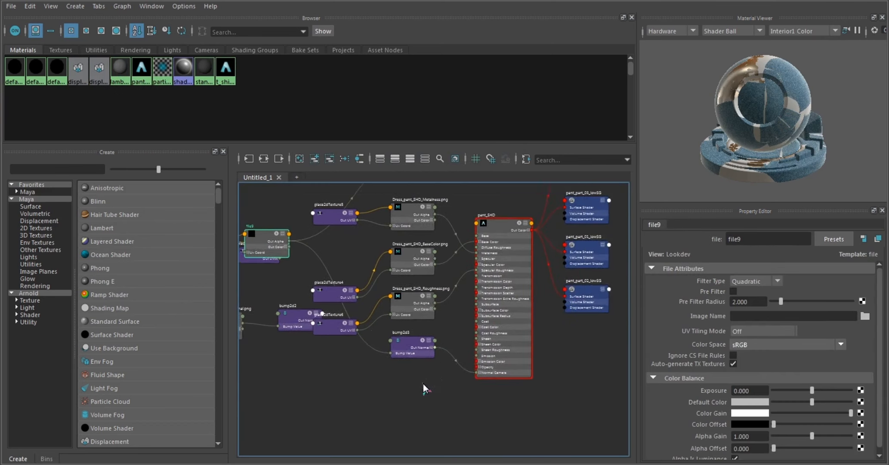
{"action": "middle_click_drag", "start_coordinate": [380, 388], "coordinate": [426, 380], "text": "alt"}
{"action": "left_click_drag", "start_coordinate": [425, 381], "coordinate": [491, 325]}
{"action": "key", "text": "Delete"}
{"action": "middle_click_drag", "start_coordinate": [260, 309], "coordinate": [388, 292], "text": "alt"}
{"action": "scroll", "coordinate": [389, 292], "scroll_direction": "down", "scroll_amount": 2}
{"action": "left_click_drag", "start_coordinate": [317, 337], "coordinate": [447, 267]}
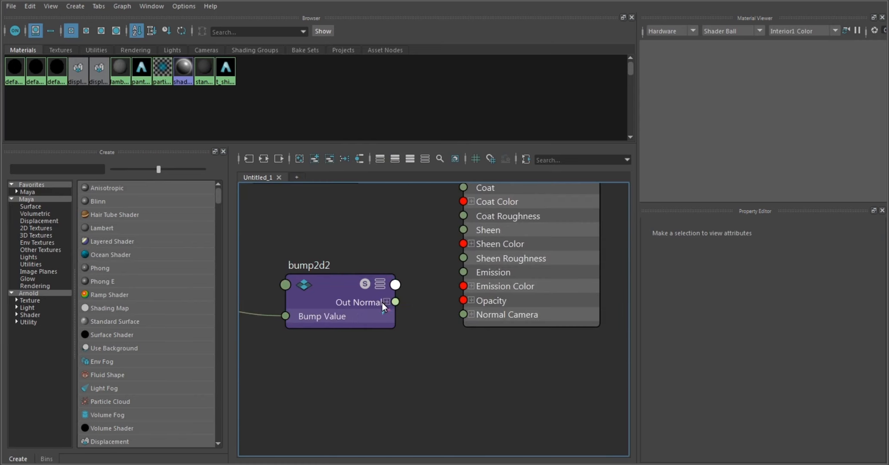
{"action": "scroll", "coordinate": [382, 302], "scroll_direction": "down", "scroll_amount": 5}
{"action": "scroll", "coordinate": [443, 267], "scroll_direction": "up", "scroll_amount": 4}
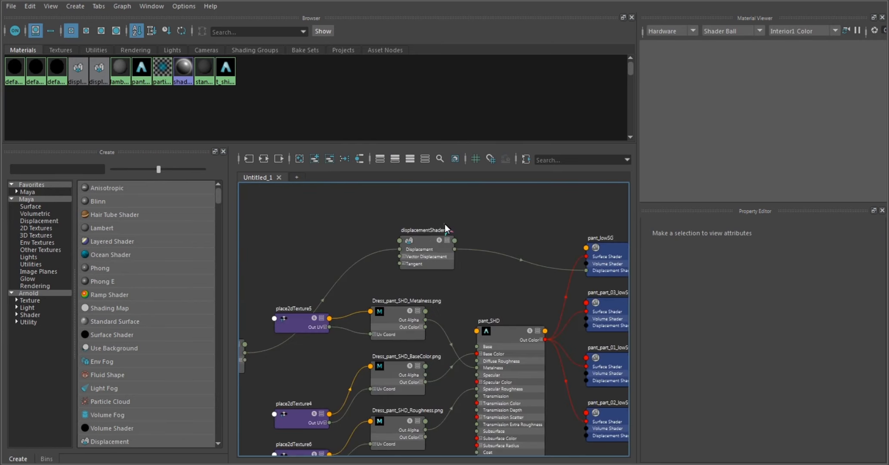
Step: Load pant_Disp.exr into the jeans displacement's file texture, with filter type Off and Raw color space
{"action": "left_click", "coordinate": [430, 241]}
{"action": "scroll", "coordinate": [602, 269], "scroll_direction": "up", "scroll_amount": 3}
{"action": "left_click", "coordinate": [823, 311]}
{"action": "left_click", "coordinate": [764, 280]}
{"action": "left_click", "coordinate": [750, 289]}
{"action": "left_click", "coordinate": [864, 317]}
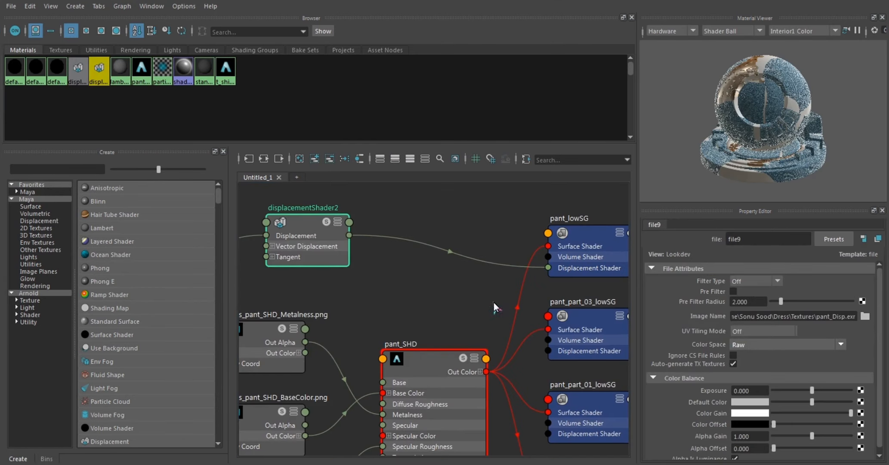
Step: Set the jeans displacement texture's Alpha Offset to -0.5
{"action": "left_click_drag", "start_coordinate": [749, 448], "coordinate": [723, 449]}
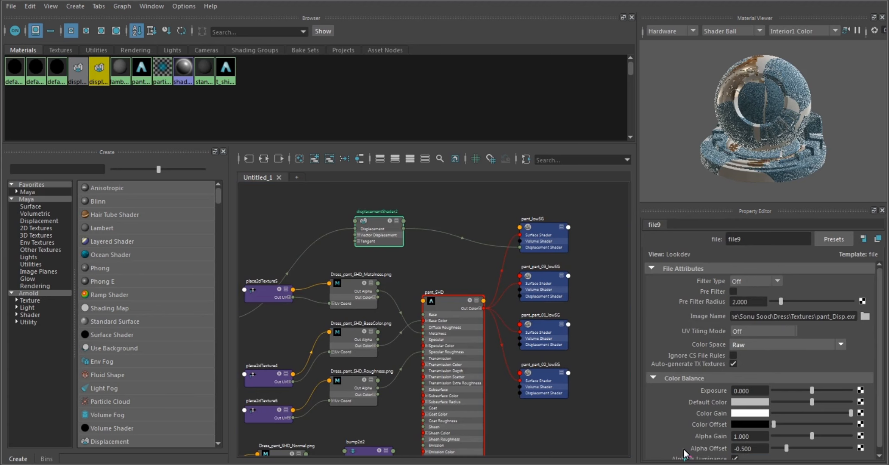
{"action": "left_click", "coordinate": [475, 260]}
{"action": "scroll", "coordinate": [476, 258], "scroll_direction": "down", "scroll_amount": 2}
{"action": "scroll", "coordinate": [473, 260], "scroll_direction": "up", "scroll_amount": 2}
{"action": "scroll", "coordinate": [426, 290], "scroll_direction": "down", "scroll_amount": 3}
{"action": "scroll", "coordinate": [431, 279], "scroll_direction": "down", "scroll_amount": 4}
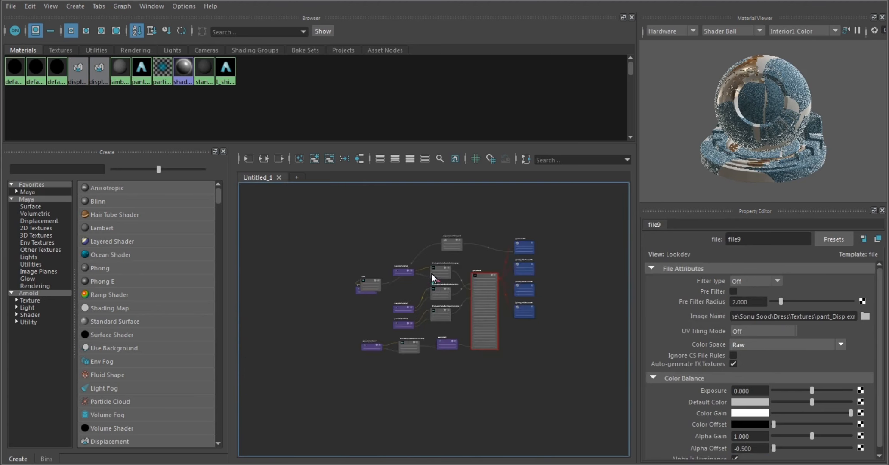
{"action": "scroll", "coordinate": [434, 277], "scroll_direction": "up", "scroll_amount": 4}
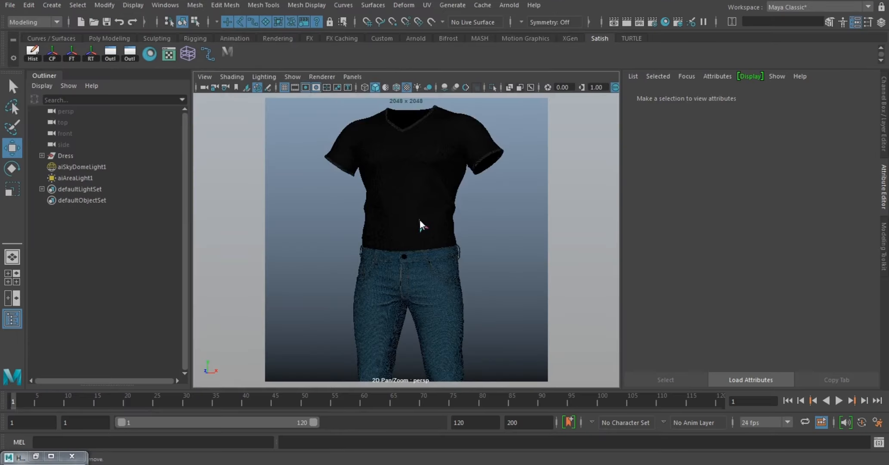
Step: Frame the whole outfit in the viewport and render it in the Arnold RenderView
{"action": "left_click", "coordinate": [448, 252]}
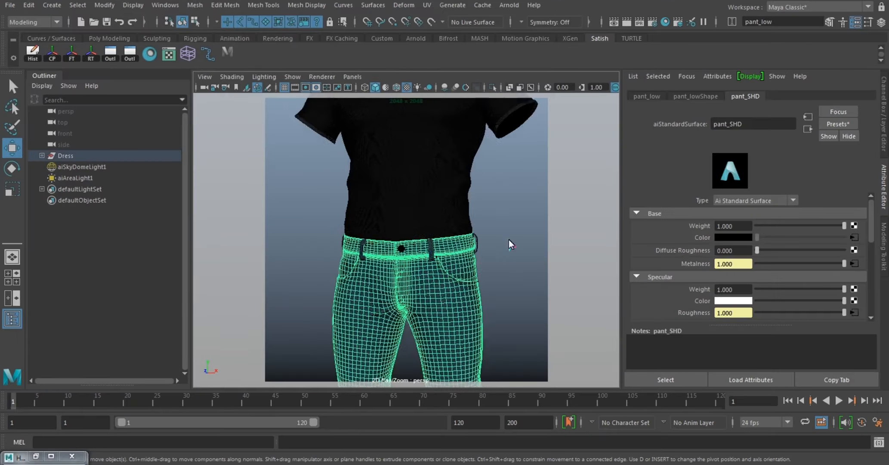
{"action": "left_click", "coordinate": [475, 228]}
{"action": "scroll", "coordinate": [476, 227], "scroll_direction": "down", "scroll_amount": 5}
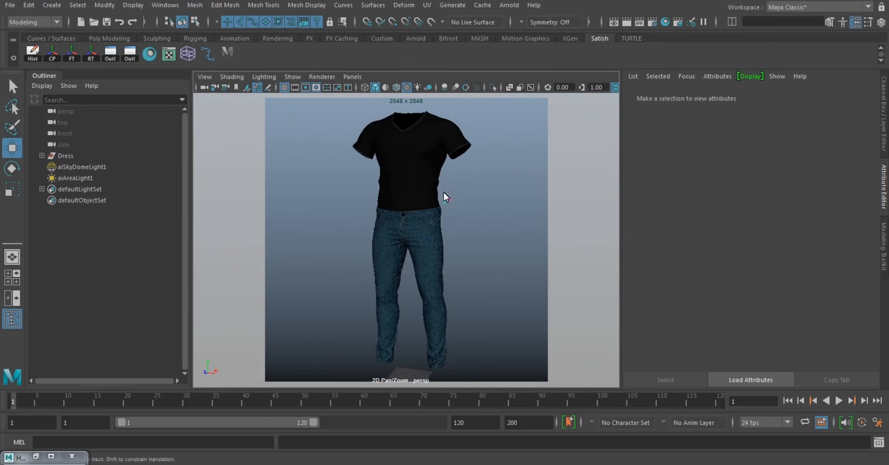
{"action": "left_click", "coordinate": [517, 8]}
{"action": "left_click", "coordinate": [532, 23]}
{"action": "scroll", "coordinate": [488, 155], "scroll_direction": "down", "scroll_amount": 3}
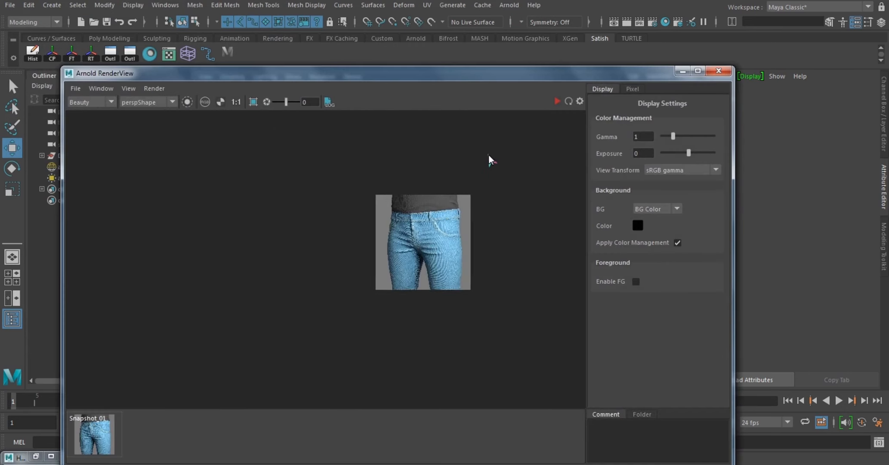
{"action": "scroll", "coordinate": [489, 174], "scroll_direction": "up", "scroll_amount": 2}
{"action": "scroll", "coordinate": [491, 123], "scroll_direction": "up", "scroll_amount": 1}
{"action": "middle_click_drag", "start_coordinate": [490, 193], "coordinate": [511, 111]}
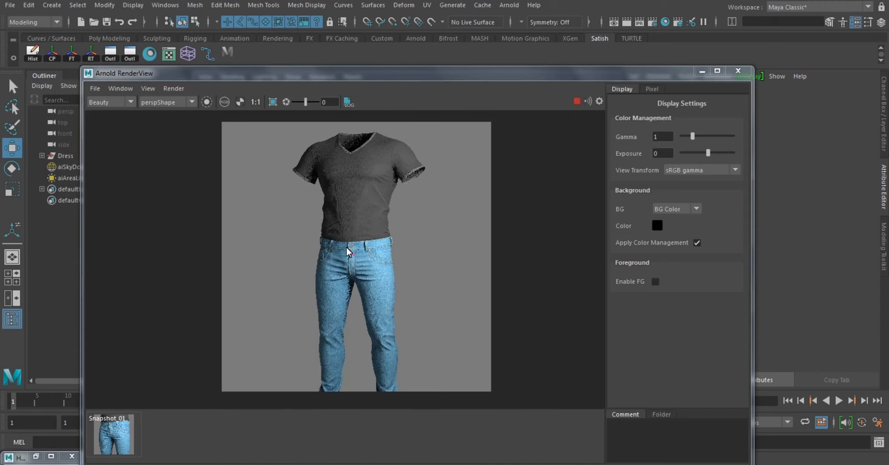
Step: Examine the rendered T-shirt's collar, sleeve seam, chest and waist folds up close
{"action": "scroll", "coordinate": [347, 252], "scroll_direction": "up", "scroll_amount": 3}
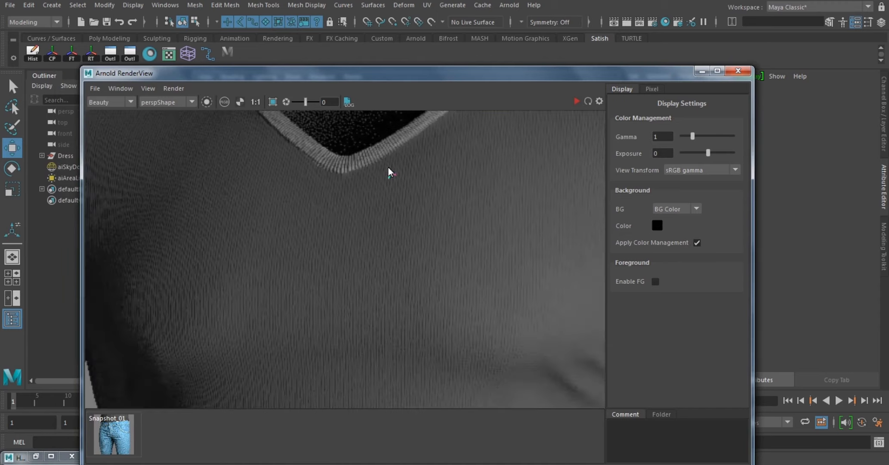
{"action": "mouse_move", "coordinate": [389, 171]}
{"action": "middle_mouse_down"}
{"action": "mouse_move", "coordinate": [445, 263]}
{"action": "mouse_move", "coordinate": [301, 202]}
{"action": "middle_mouse_up"}
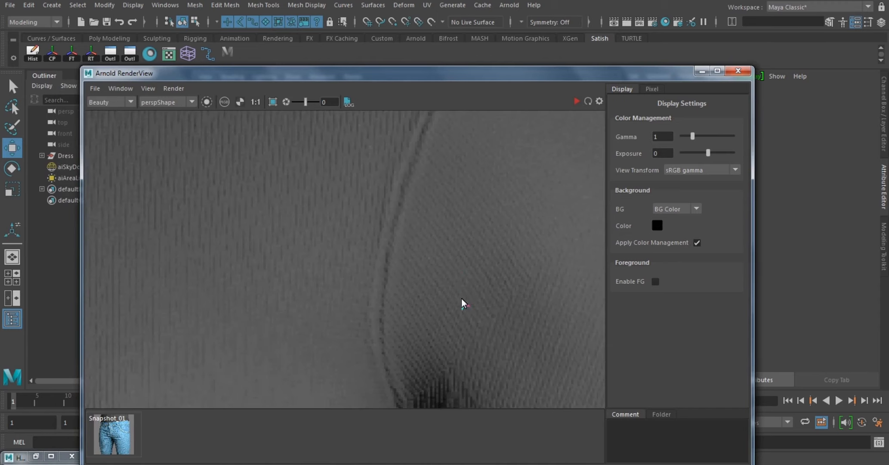
{"action": "mouse_move", "coordinate": [462, 302]}
{"action": "middle_mouse_down"}
{"action": "mouse_move", "coordinate": [438, 234]}
{"action": "mouse_move", "coordinate": [343, 226]}
{"action": "middle_mouse_up"}
{"action": "scroll", "coordinate": [329, 312], "scroll_direction": "down", "scroll_amount": 5}
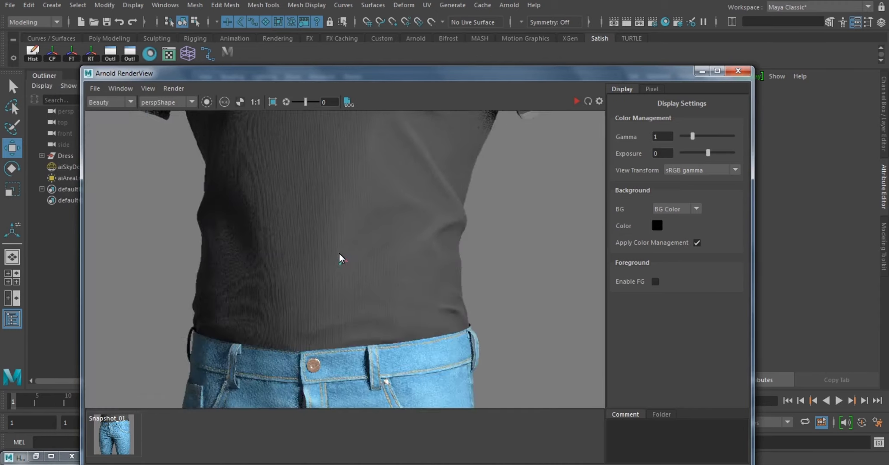
{"action": "scroll", "coordinate": [353, 319], "scroll_direction": "up", "scroll_amount": 3}
{"action": "scroll", "coordinate": [353, 319], "scroll_direction": "down", "scroll_amount": 3}
Step: Examine the rendered jeans up close from the thighs down to the knees and lower legs, checking folds, seams and denim texture
{"action": "middle_click_drag", "start_coordinate": [353, 318], "coordinate": [321, 159]}
{"action": "scroll", "coordinate": [366, 206], "scroll_direction": "down", "scroll_amount": 2}
{"action": "scroll", "coordinate": [414, 257], "scroll_direction": "up", "scroll_amount": 3}
{"action": "middle_click_drag", "start_coordinate": [467, 353], "coordinate": [385, 253]}
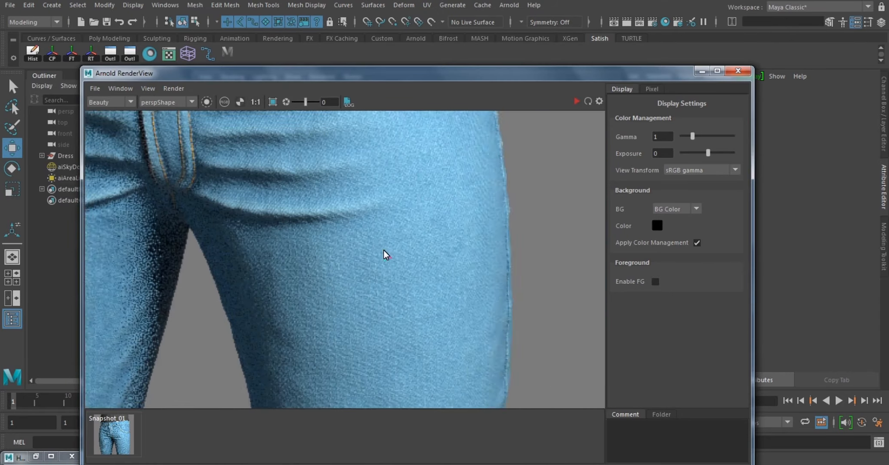
{"action": "scroll", "coordinate": [385, 254], "scroll_direction": "down", "scroll_amount": 3}
{"action": "scroll", "coordinate": [189, 202], "scroll_direction": "up", "scroll_amount": 5}
{"action": "scroll", "coordinate": [183, 198], "scroll_direction": "down", "scroll_amount": 4}
{"action": "middle_click_drag", "start_coordinate": [241, 370], "coordinate": [313, 198]}
{"action": "scroll", "coordinate": [304, 305], "scroll_direction": "up", "scroll_amount": 2}
{"action": "scroll", "coordinate": [303, 305], "scroll_direction": "down", "scroll_amount": 2}
{"action": "scroll", "coordinate": [304, 305], "scroll_direction": "up", "scroll_amount": 3}
{"action": "middle_click_drag", "start_coordinate": [304, 304], "coordinate": [289, 234]}
{"action": "scroll", "coordinate": [289, 234], "scroll_direction": "down", "scroll_amount": 4}
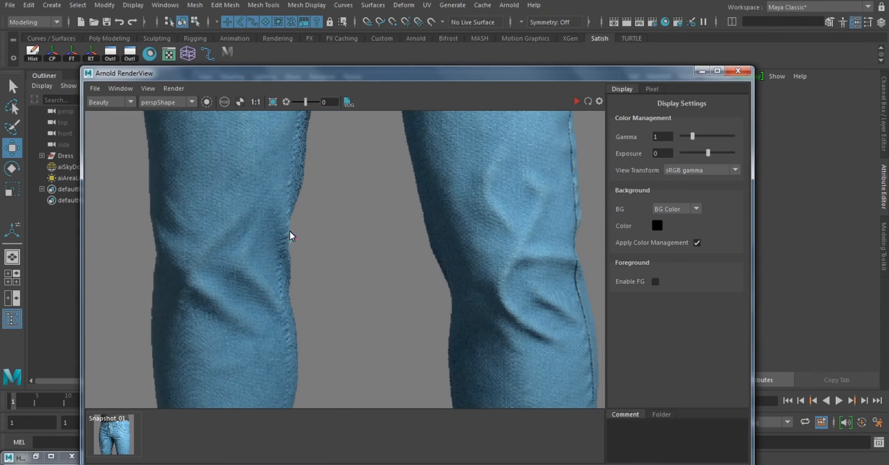
{"action": "scroll", "coordinate": [408, 335], "scroll_direction": "up", "scroll_amount": 4}
{"action": "scroll", "coordinate": [408, 335], "scroll_direction": "down", "scroll_amount": 3}
{"action": "scroll", "coordinate": [355, 249], "scroll_direction": "up", "scroll_amount": 4}
{"action": "scroll", "coordinate": [390, 267], "scroll_direction": "down", "scroll_amount": 4}
{"action": "scroll", "coordinate": [370, 344], "scroll_direction": "up", "scroll_amount": 3}
{"action": "scroll", "coordinate": [371, 345], "scroll_direction": "down", "scroll_amount": 3}
{"action": "middle_click_drag", "start_coordinate": [400, 365], "coordinate": [450, 288]}
{"action": "scroll", "coordinate": [450, 288], "scroll_direction": "up", "scroll_amount": 3}
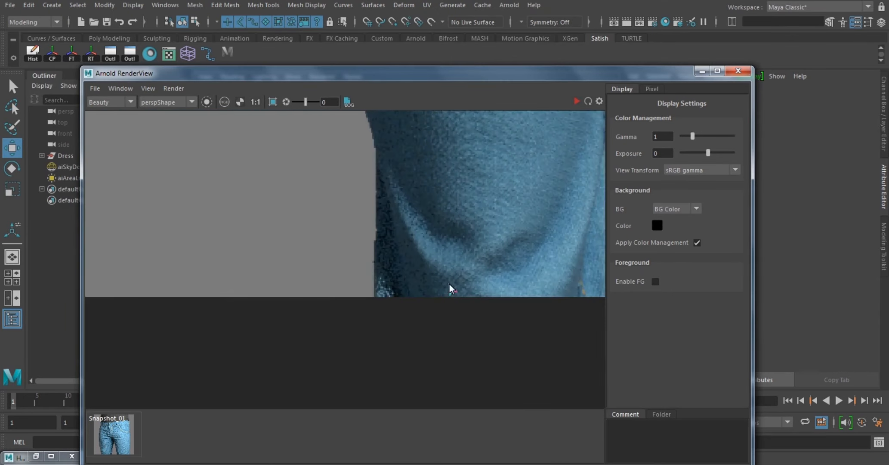
{"action": "scroll", "coordinate": [451, 287], "scroll_direction": "down", "scroll_amount": 3}
{"action": "scroll", "coordinate": [319, 330], "scroll_direction": "up", "scroll_amount": 4}
{"action": "scroll", "coordinate": [345, 323], "scroll_direction": "down", "scroll_amount": 5}
Step: Examine the T-shirt's knit detail around the sleeve, chest and collar in the render
{"action": "middle_click_drag", "start_coordinate": [378, 241], "coordinate": [402, 349]}
{"action": "scroll", "coordinate": [359, 264], "scroll_direction": "up", "scroll_amount": 4}
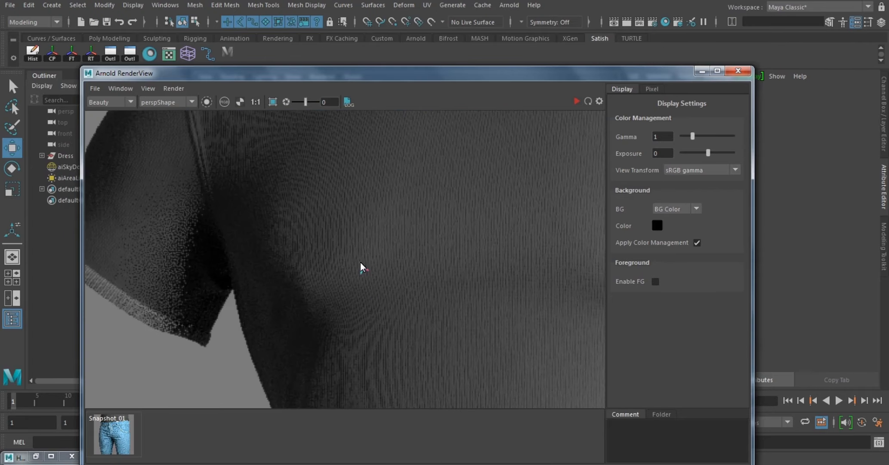
{"action": "middle_click_drag", "start_coordinate": [359, 264], "coordinate": [311, 297]}
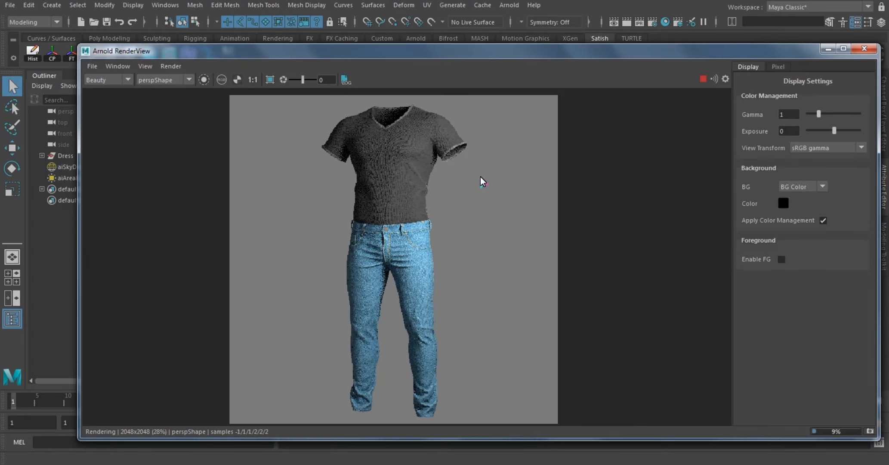
{"action": "scroll", "coordinate": [416, 120], "scroll_direction": "up", "scroll_amount": 6}
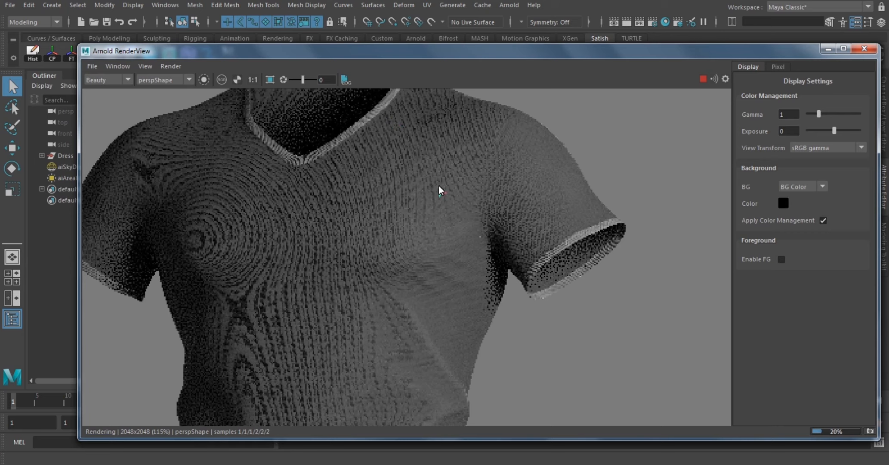
{"action": "scroll", "coordinate": [440, 226], "scroll_direction": "down", "scroll_amount": 6}
Step: Stop the render and lower the sky dome light's camera visibility
{"action": "left_click", "coordinate": [703, 79]}
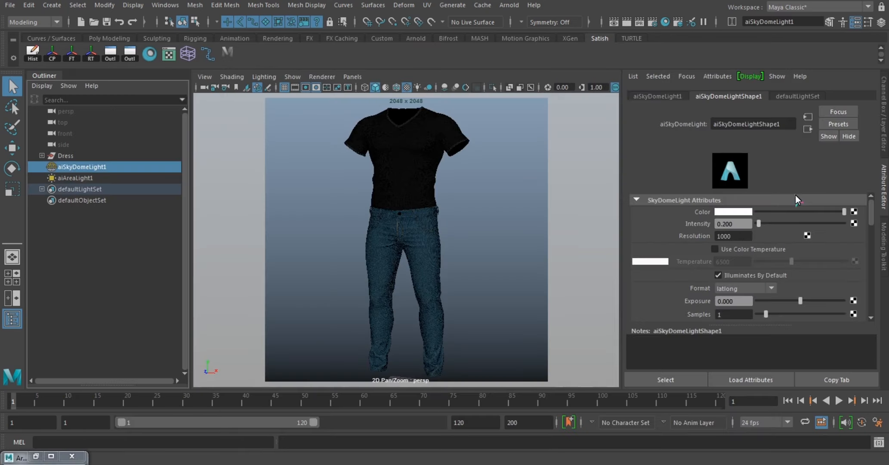
{"action": "left_click", "coordinate": [795, 195]}
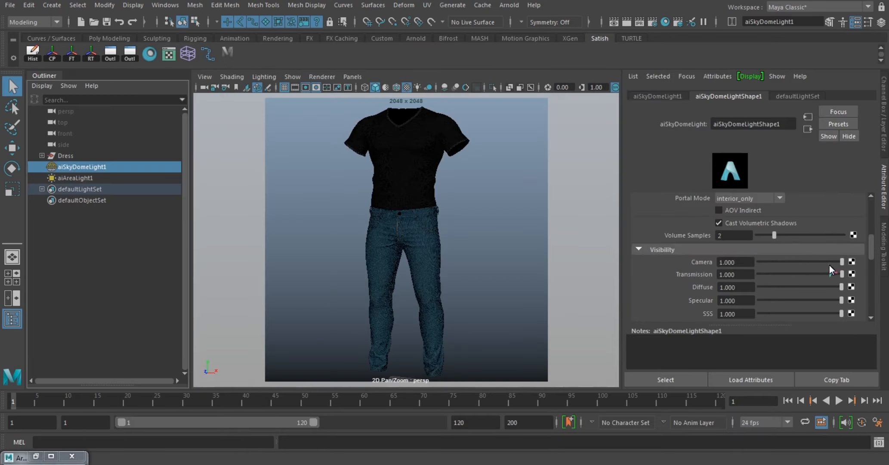
{"action": "left_click", "coordinate": [498, 233]}
Step: Set the RenderView background color to dark grey #1b1b1b and render the outfit again
{"action": "left_click", "coordinate": [36, 456]}
{"action": "left_click", "coordinate": [783, 203]}
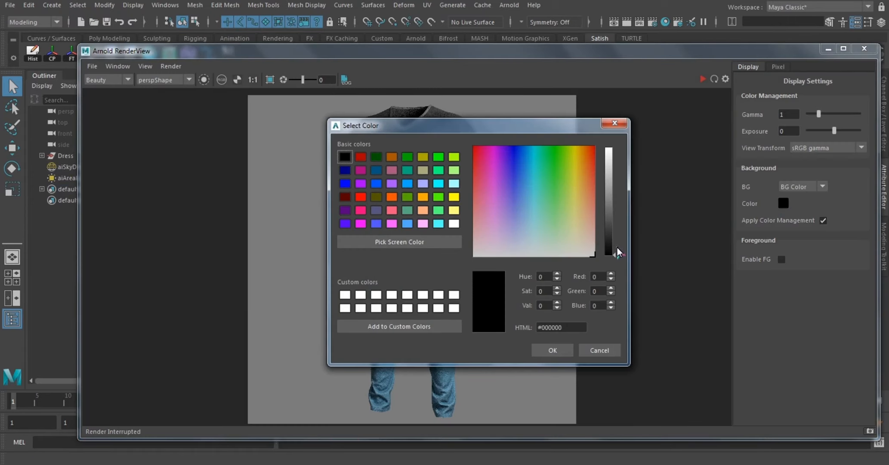
{"action": "left_click_drag", "start_coordinate": [613, 248], "coordinate": [617, 245]}
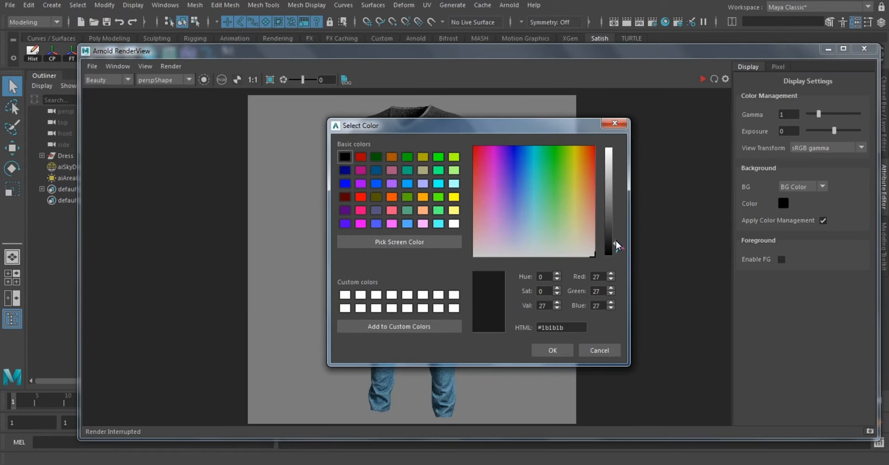
{"action": "left_click", "coordinate": [556, 349]}
{"action": "left_click", "coordinate": [704, 80]}
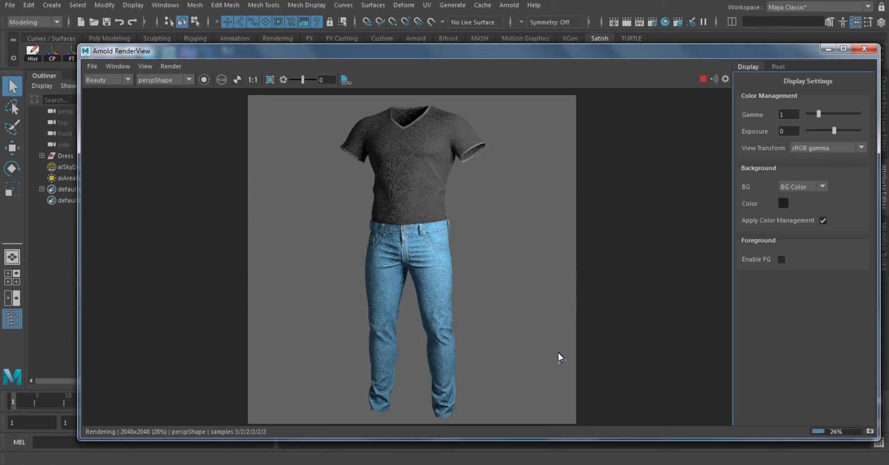
Step: Inspect the T-shirt's collar and chest in the new render and restart the render of the outfit
{"action": "scroll", "coordinate": [443, 270], "scroll_direction": "up", "scroll_amount": 5}
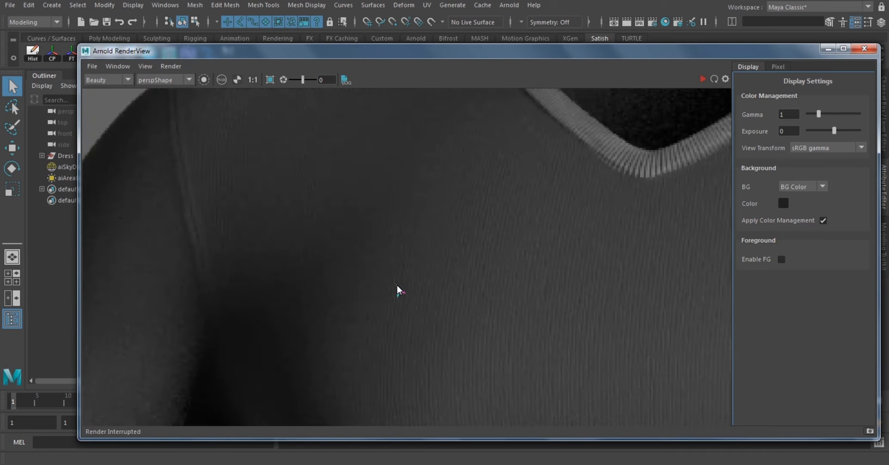
{"action": "scroll", "coordinate": [396, 285], "scroll_direction": "up", "scroll_amount": 2}
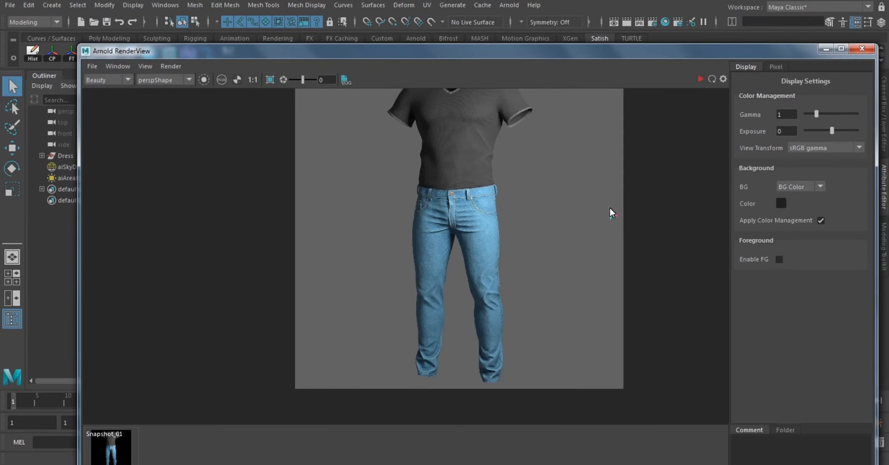
{"action": "left_click", "coordinate": [699, 79]}
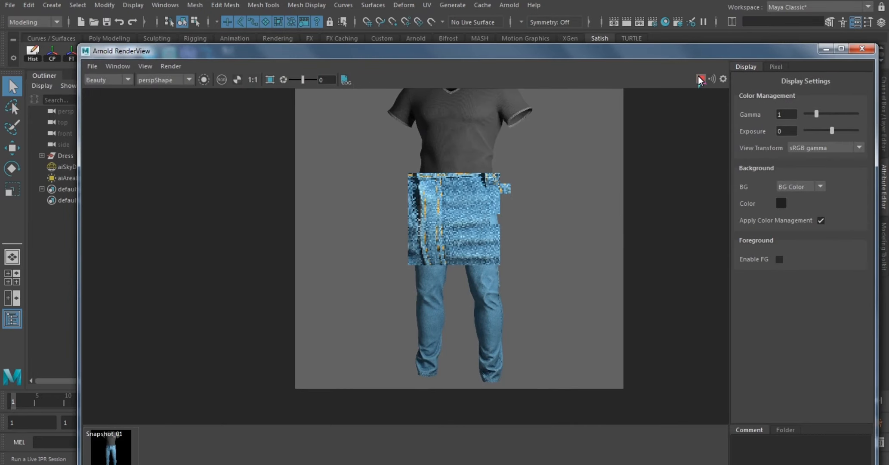